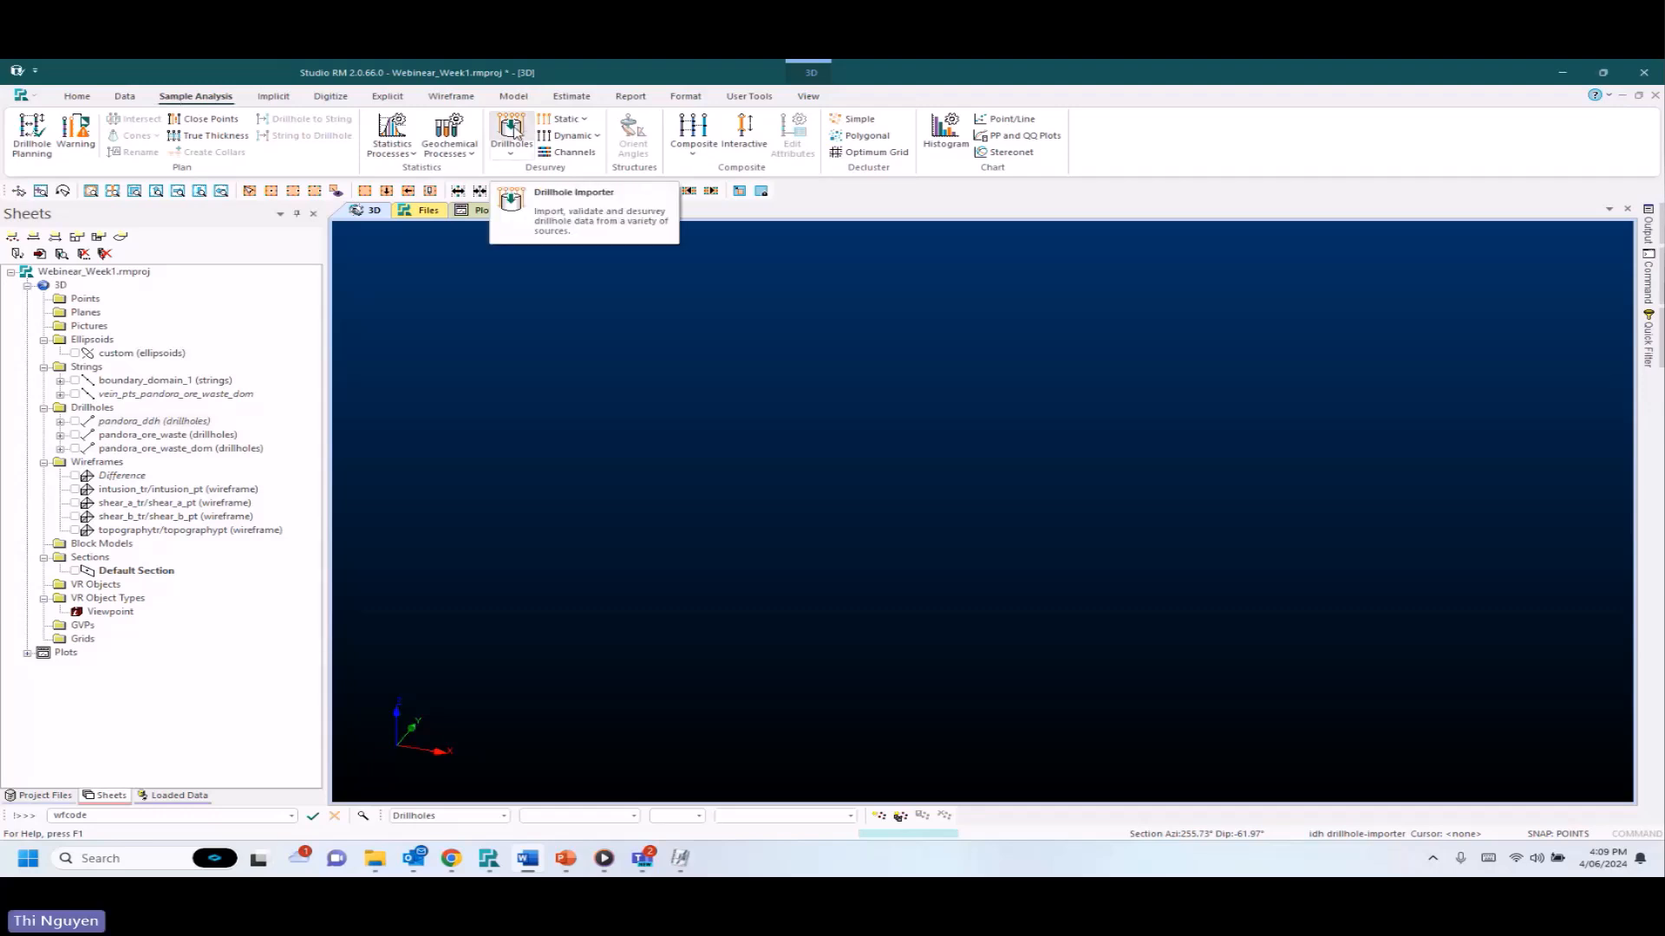
Open the Drillhole Importer and add pan_geology1.csv from the pandora_csv folder as a geology table.
left_click(517, 130)
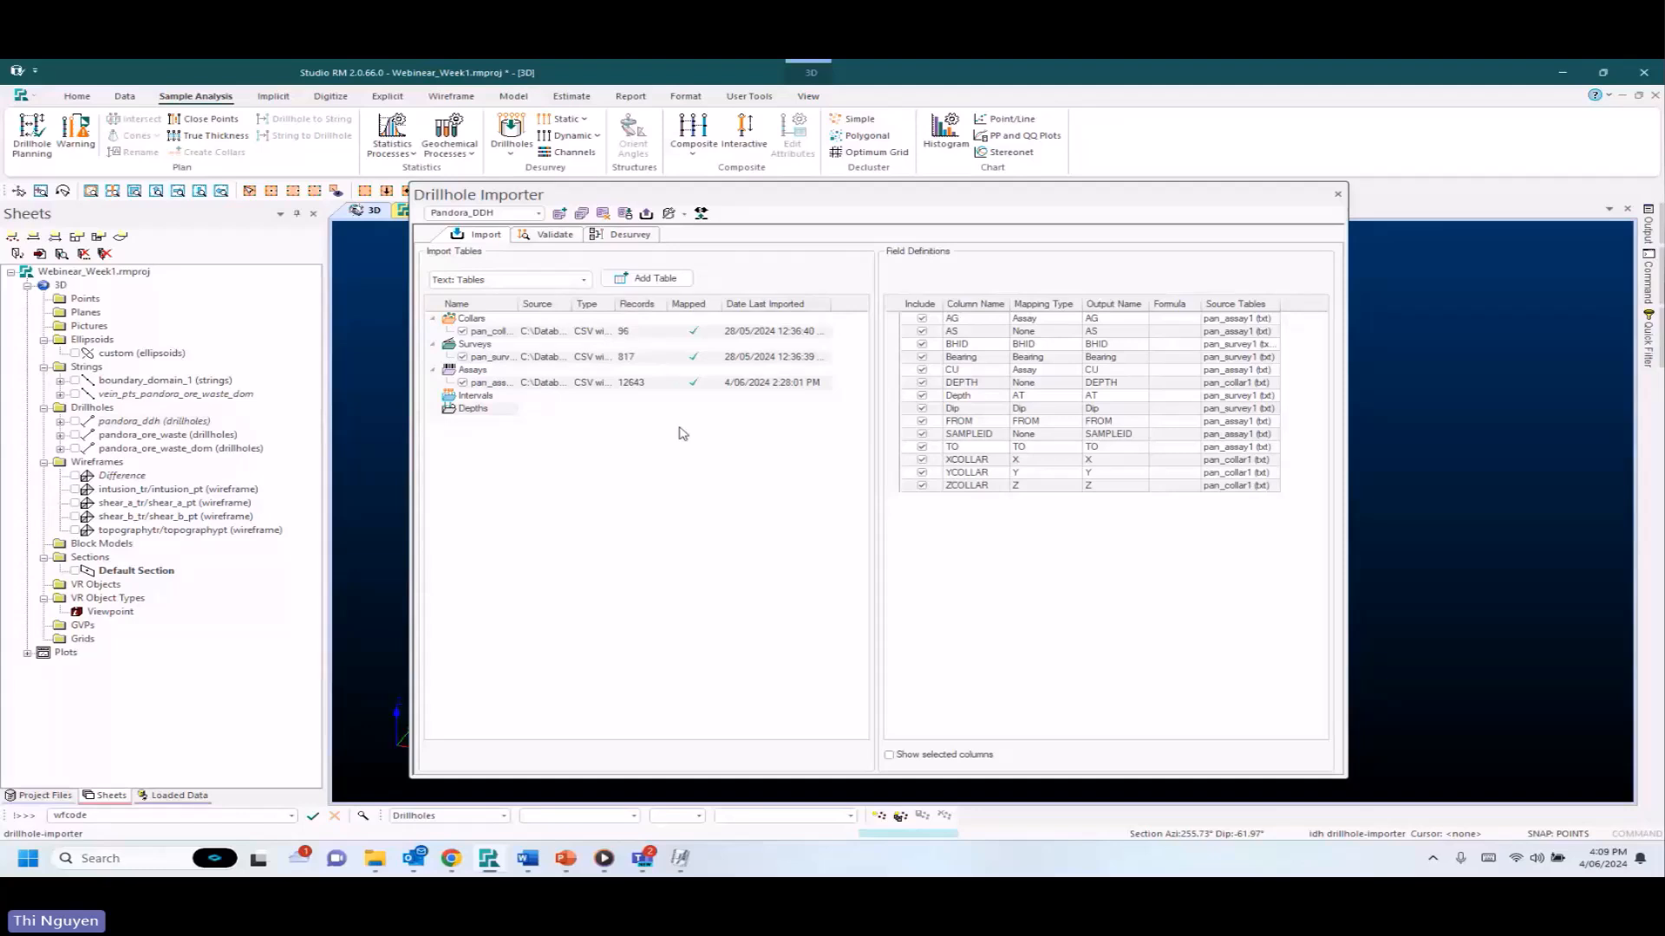
left_click(664, 278)
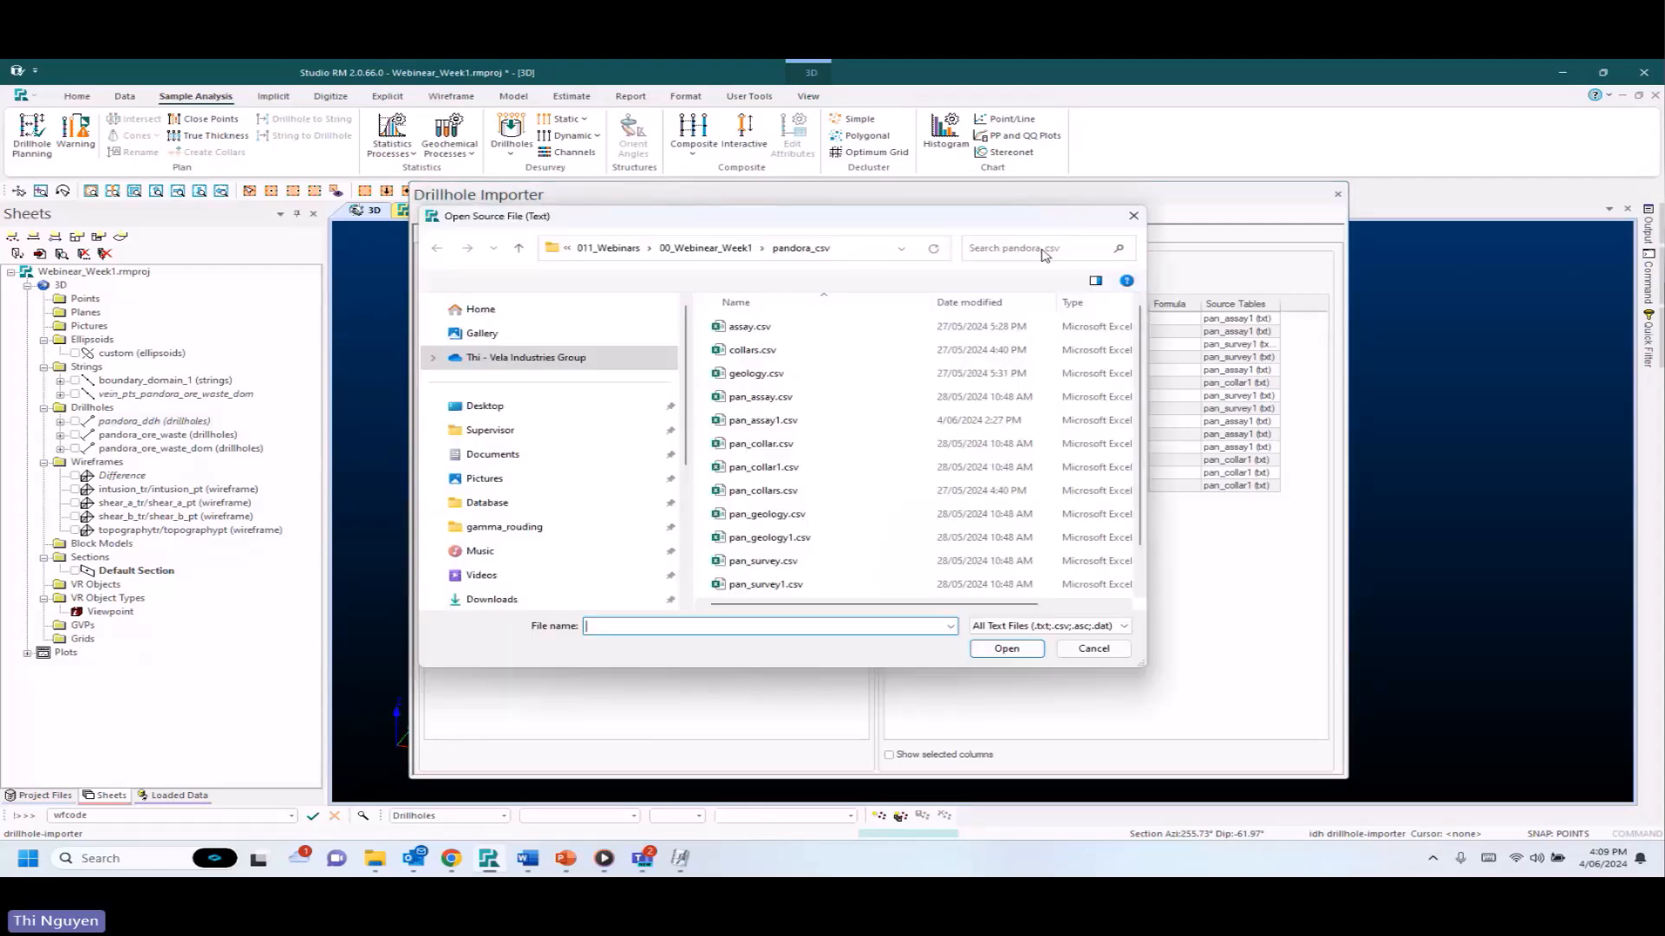
left_click(1132, 216)
left_click(382, 860)
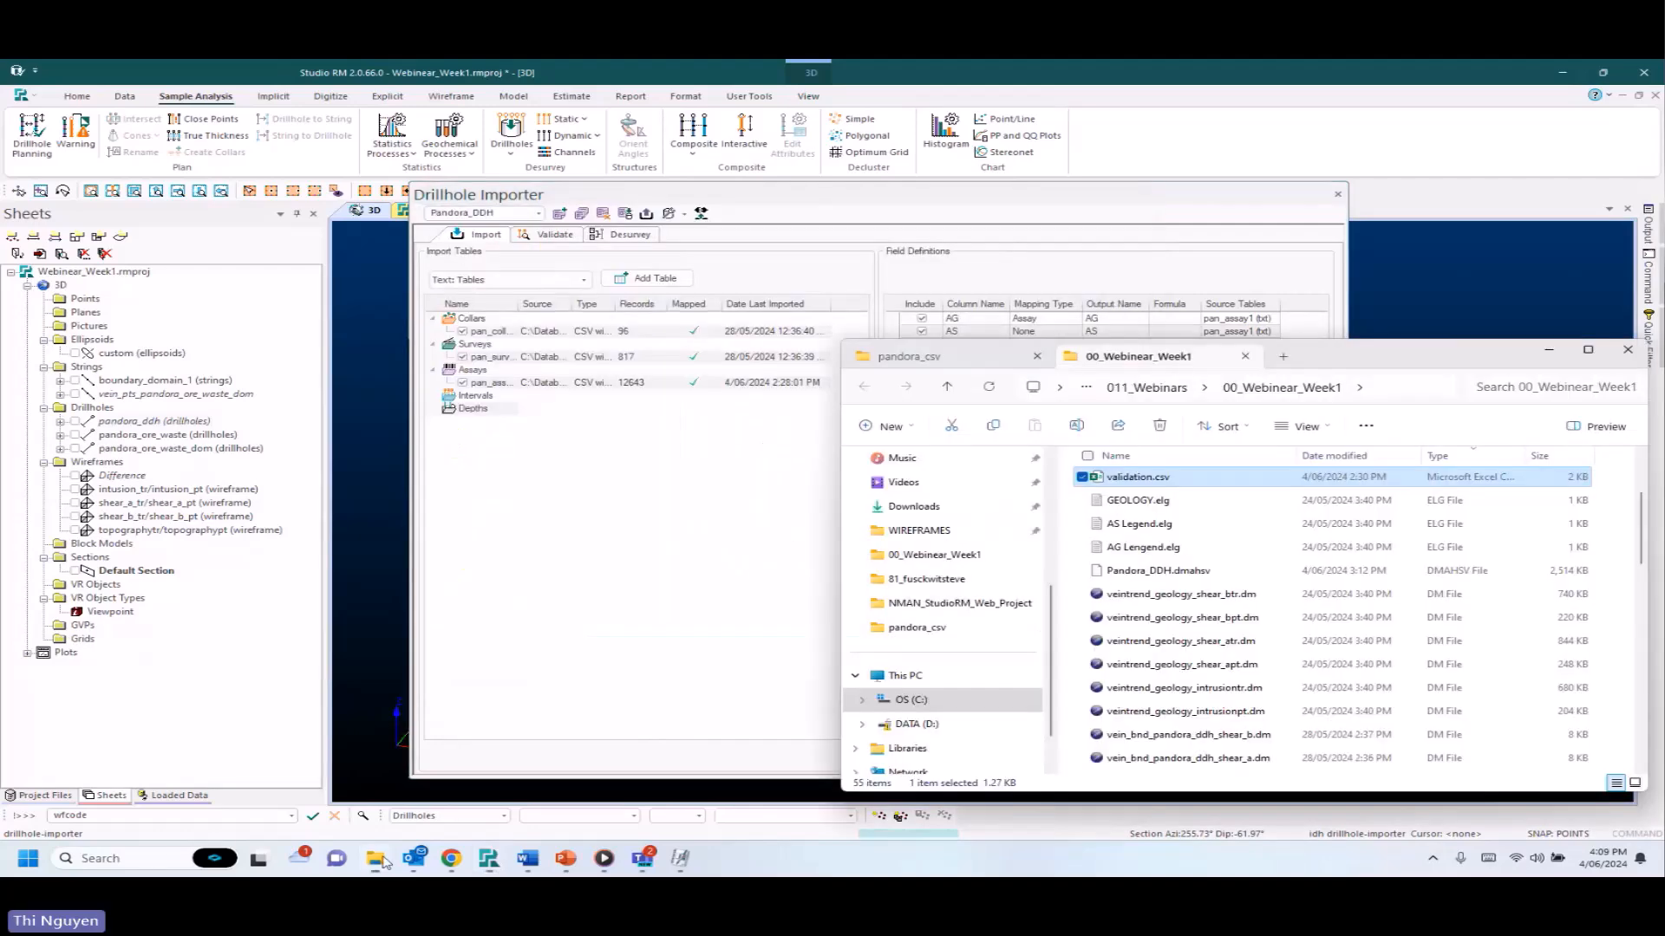
left_click(1037, 365)
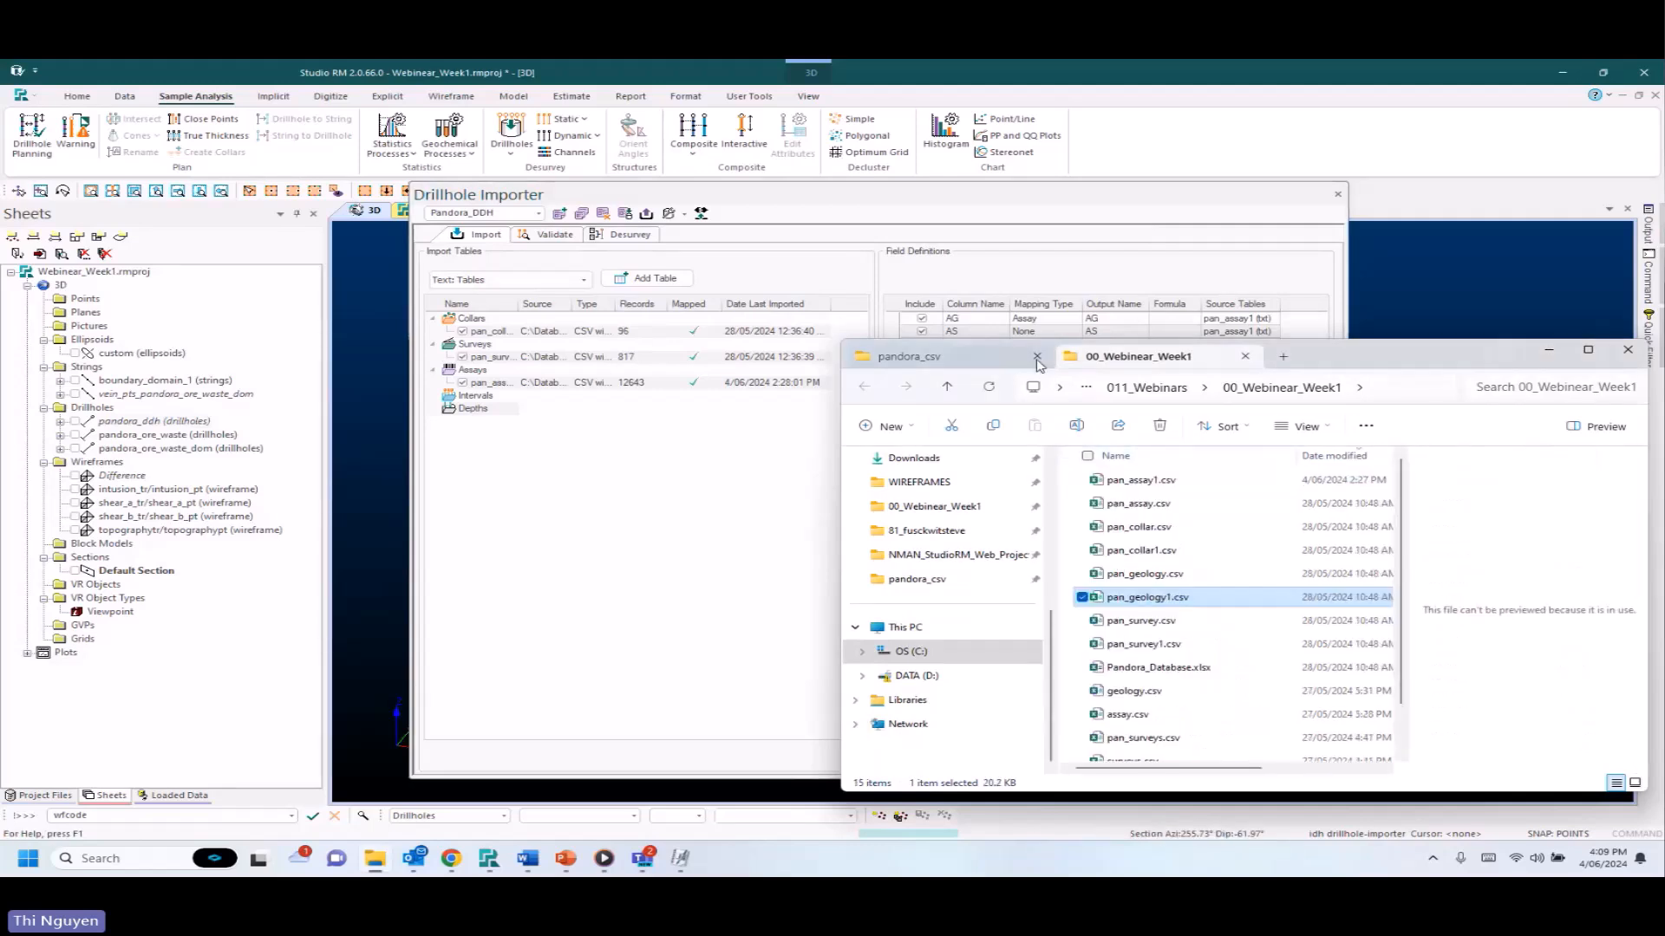
left_click_drag(1035, 591, 1475, 353)
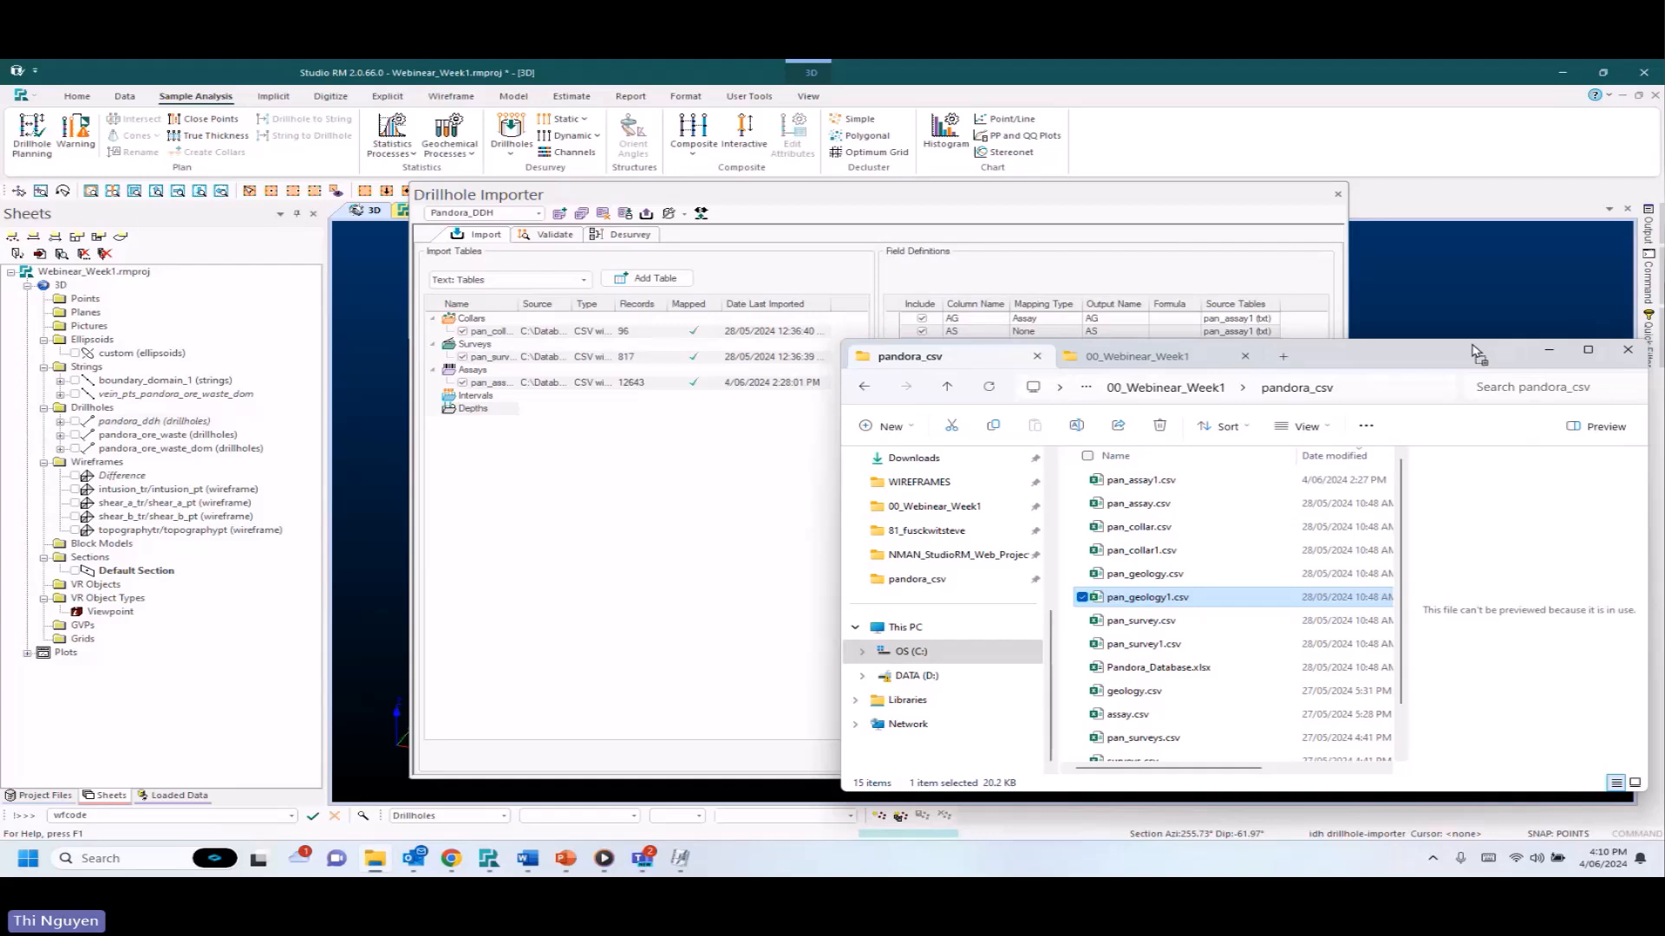
left_click(1548, 350)
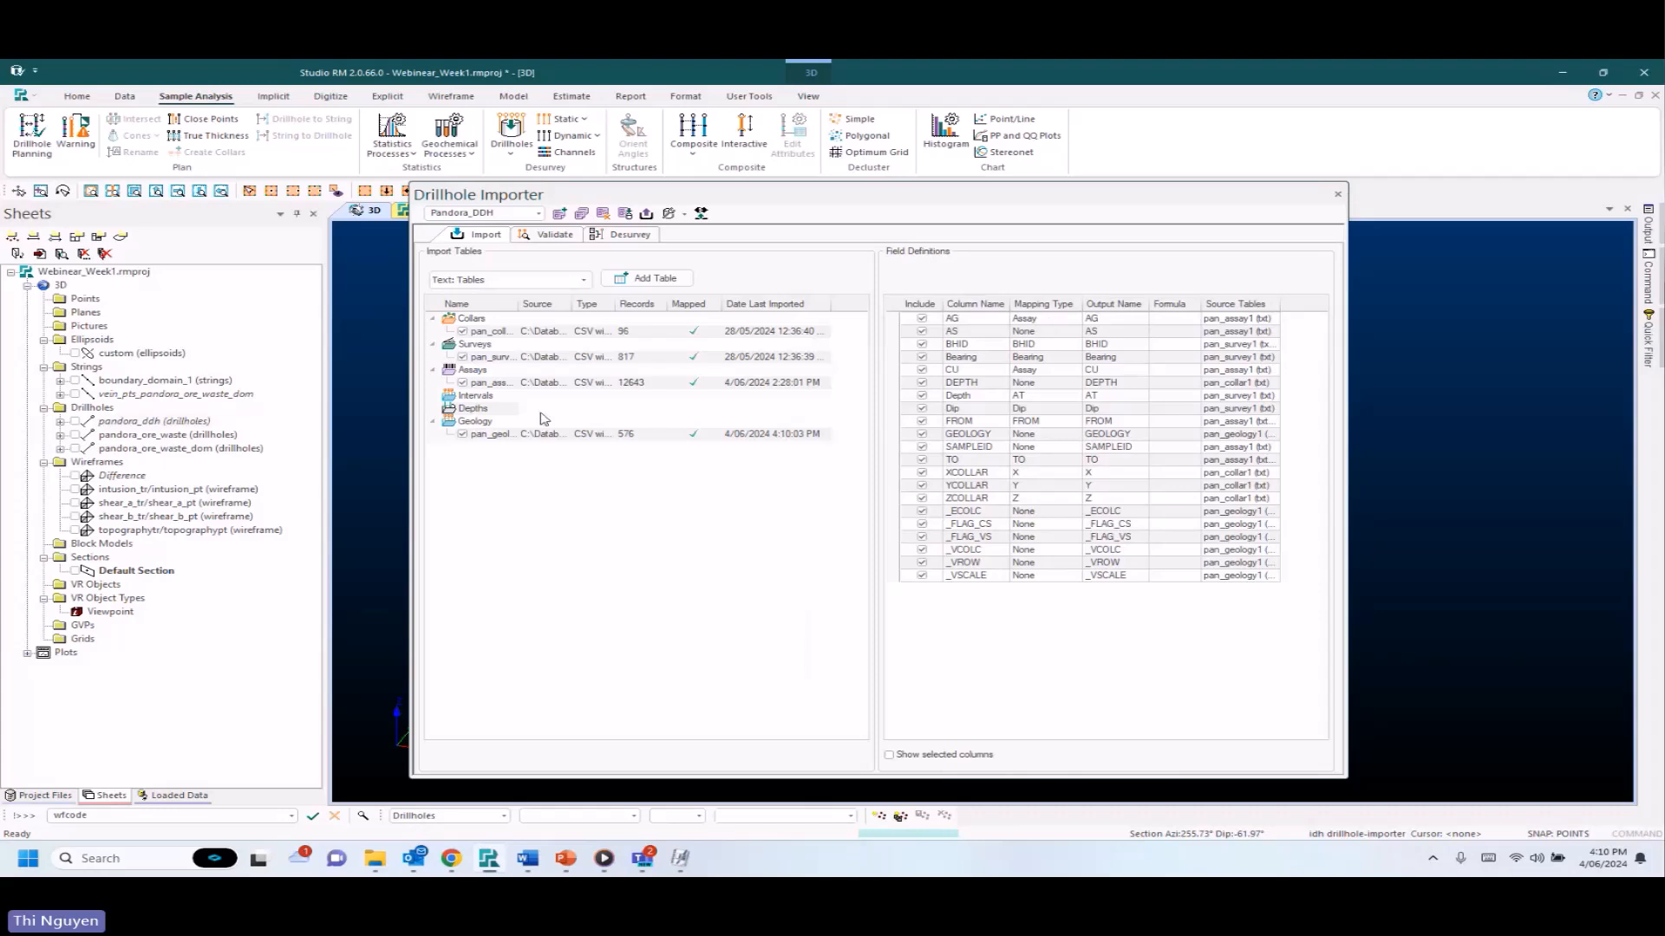
Exclude the _FLAG_CS, _VCOLC, _ECOLC, _VSCALE, _VROW and _FLAG_VS columns from the geology table.
left_click(634, 357)
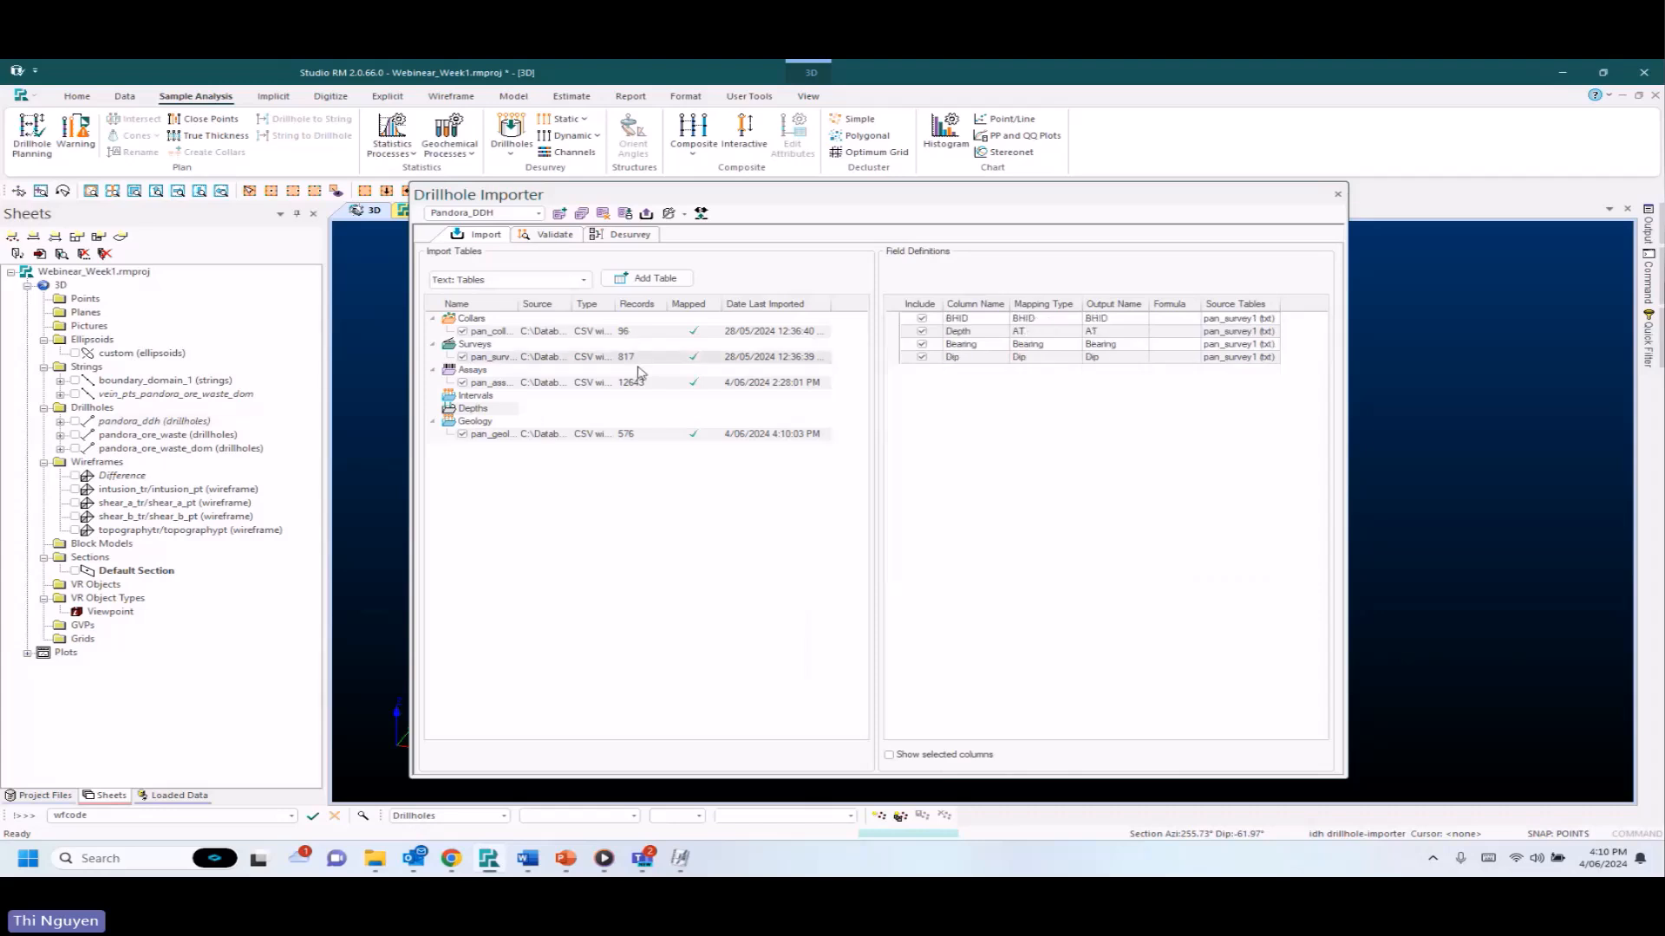
left_click(639, 383)
left_click(639, 434)
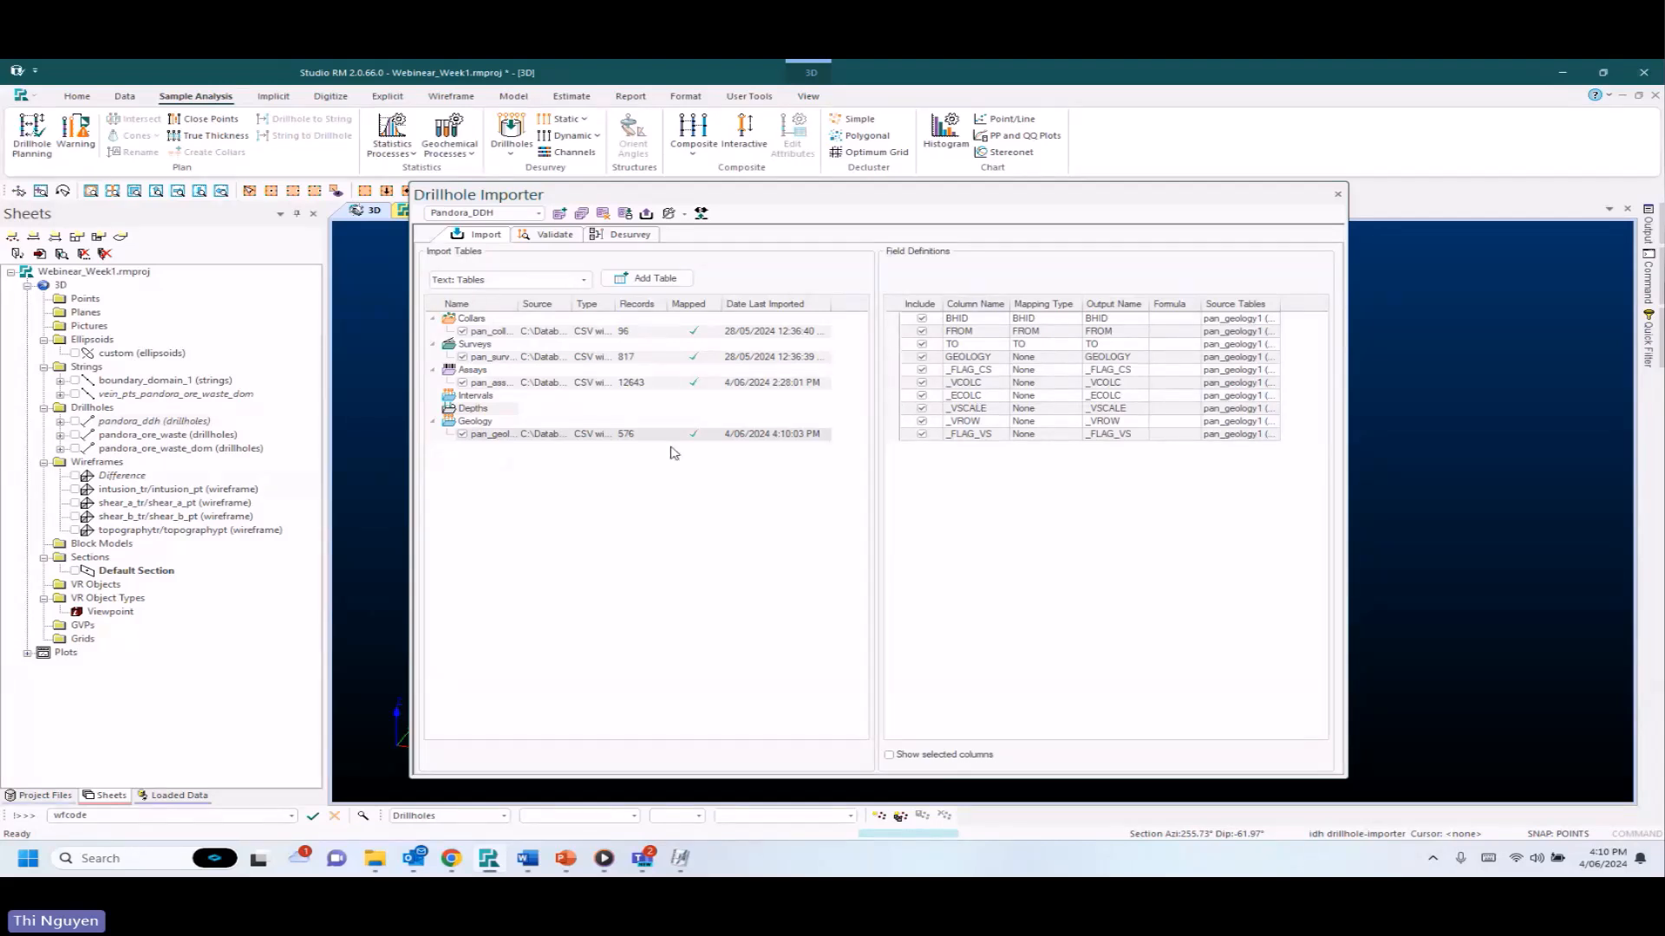
left_click(922, 370)
left_click(922, 383)
left_click(922, 395)
left_click(921, 408)
left_click(922, 421)
left_click(931, 436)
left_click(924, 436)
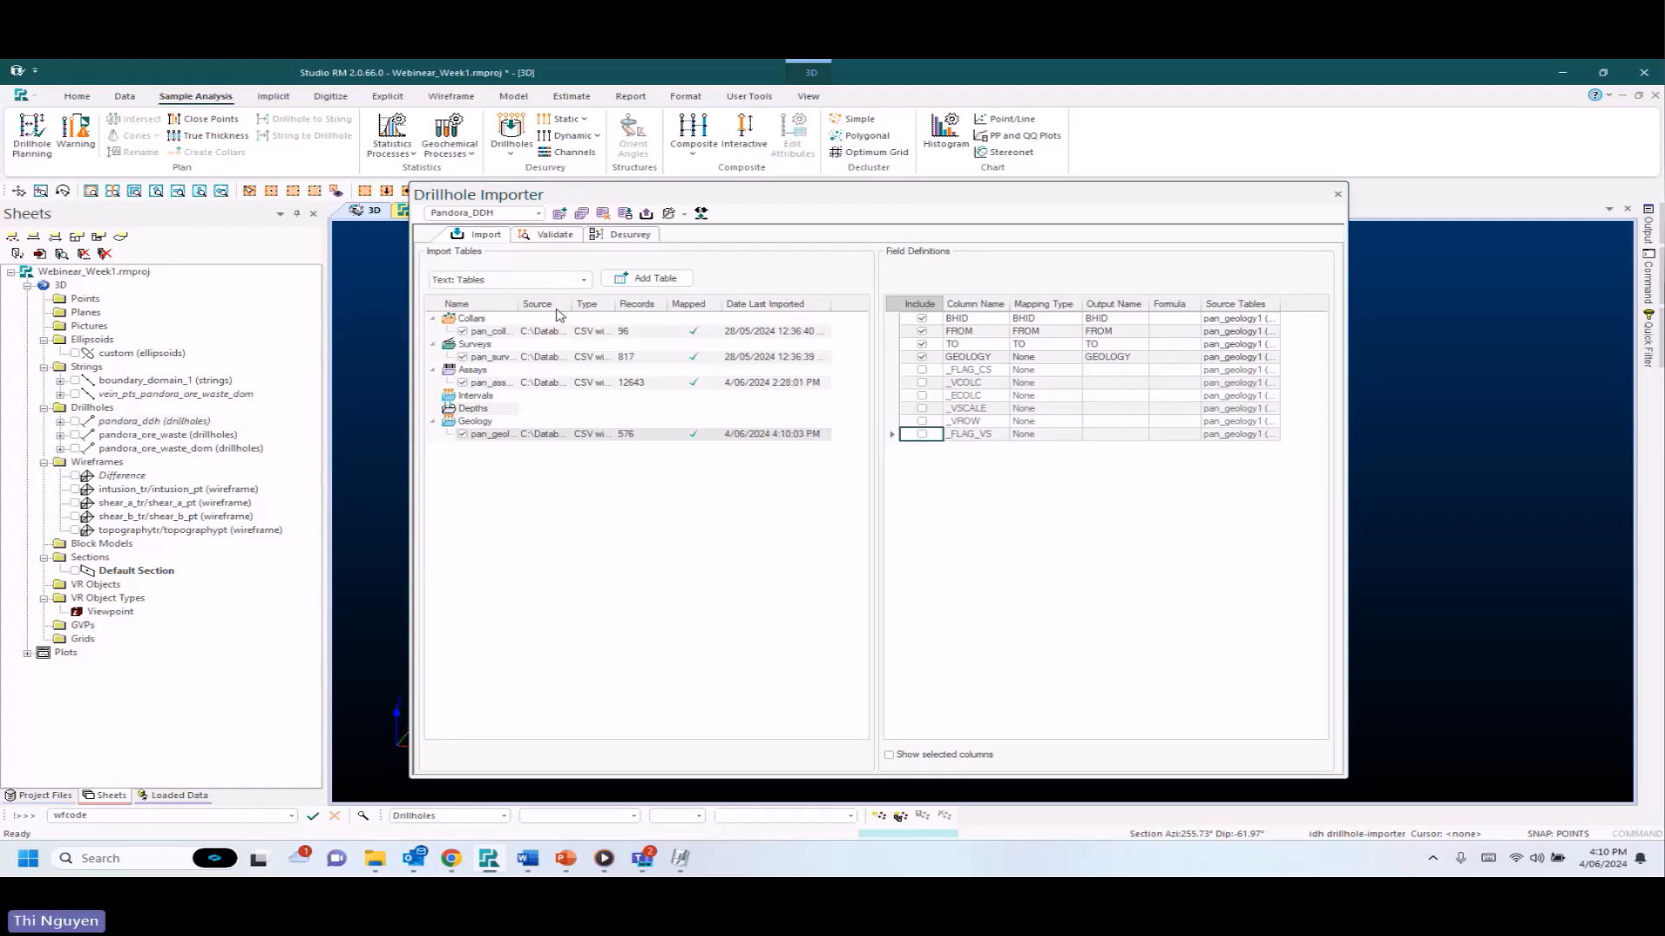
Run validation on the imported drillhole data and inspect the first PAN179 survey curvature error.
left_click(554, 236)
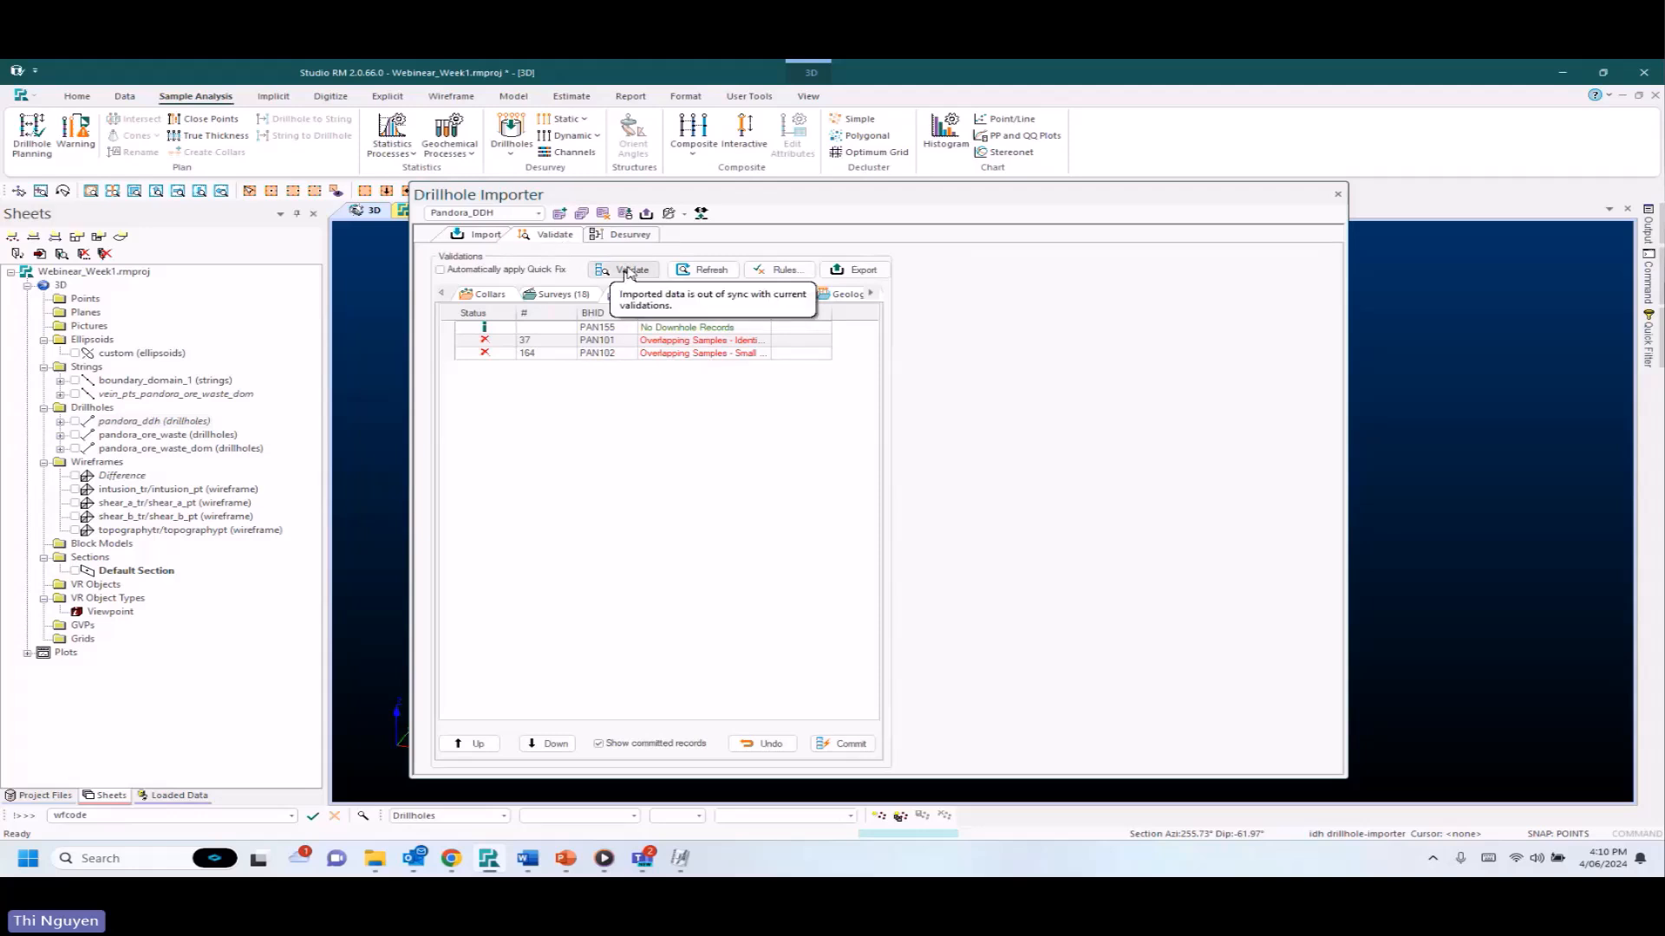
left_click(627, 270)
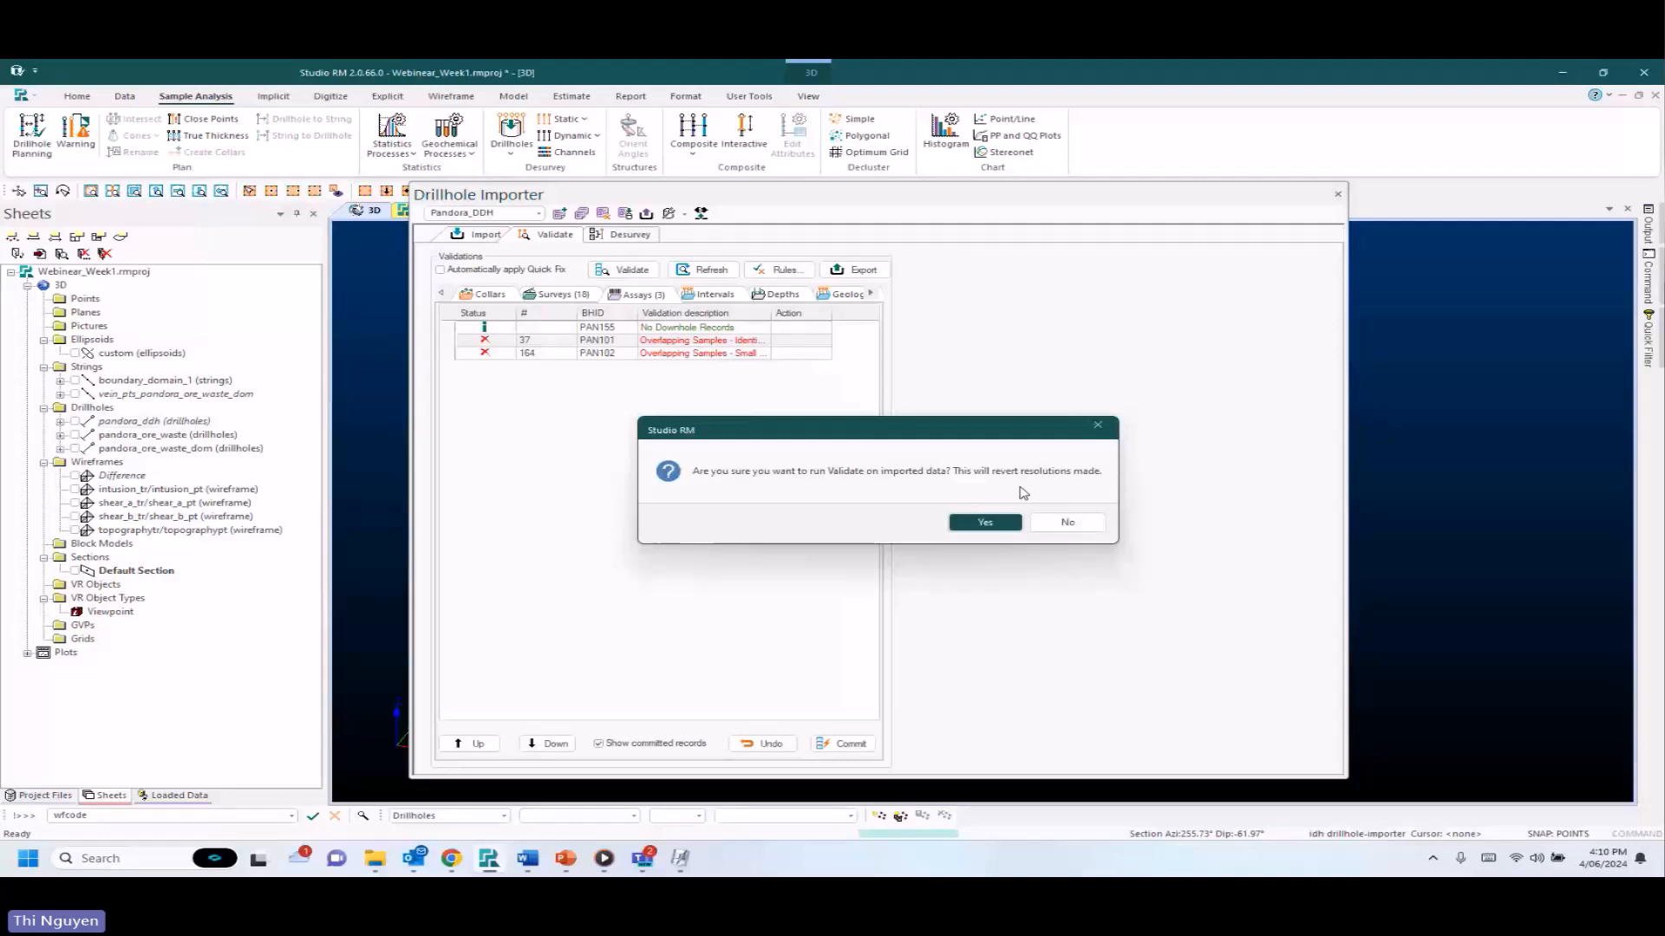
left_click(985, 522)
left_click(556, 294)
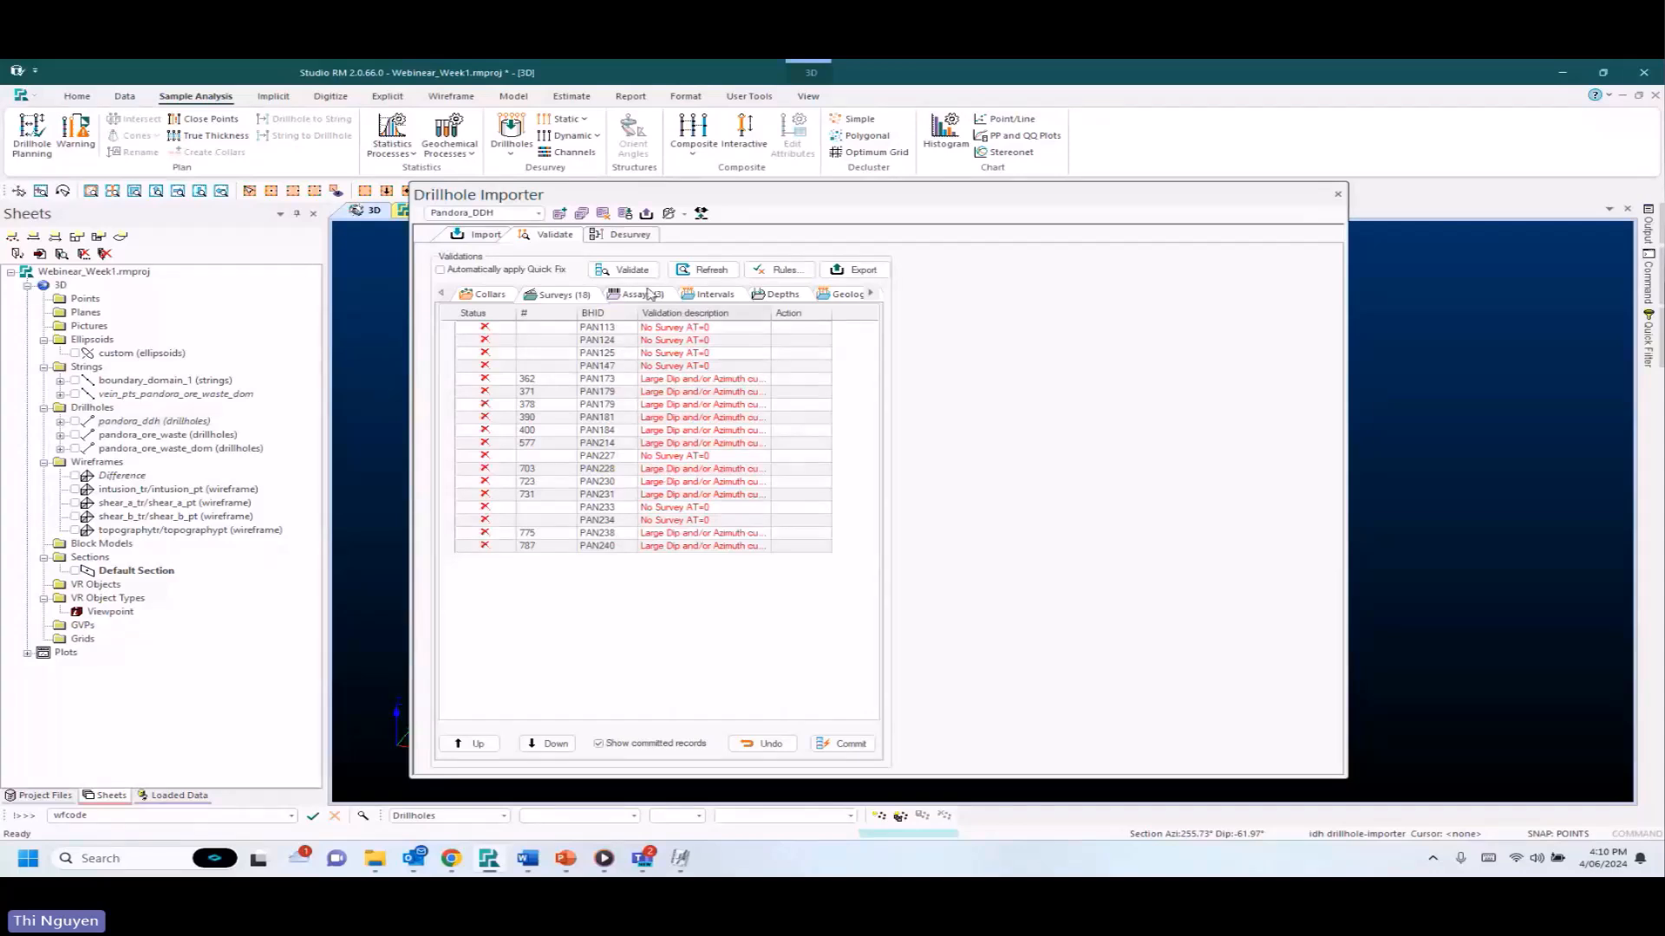
left_click(713, 392)
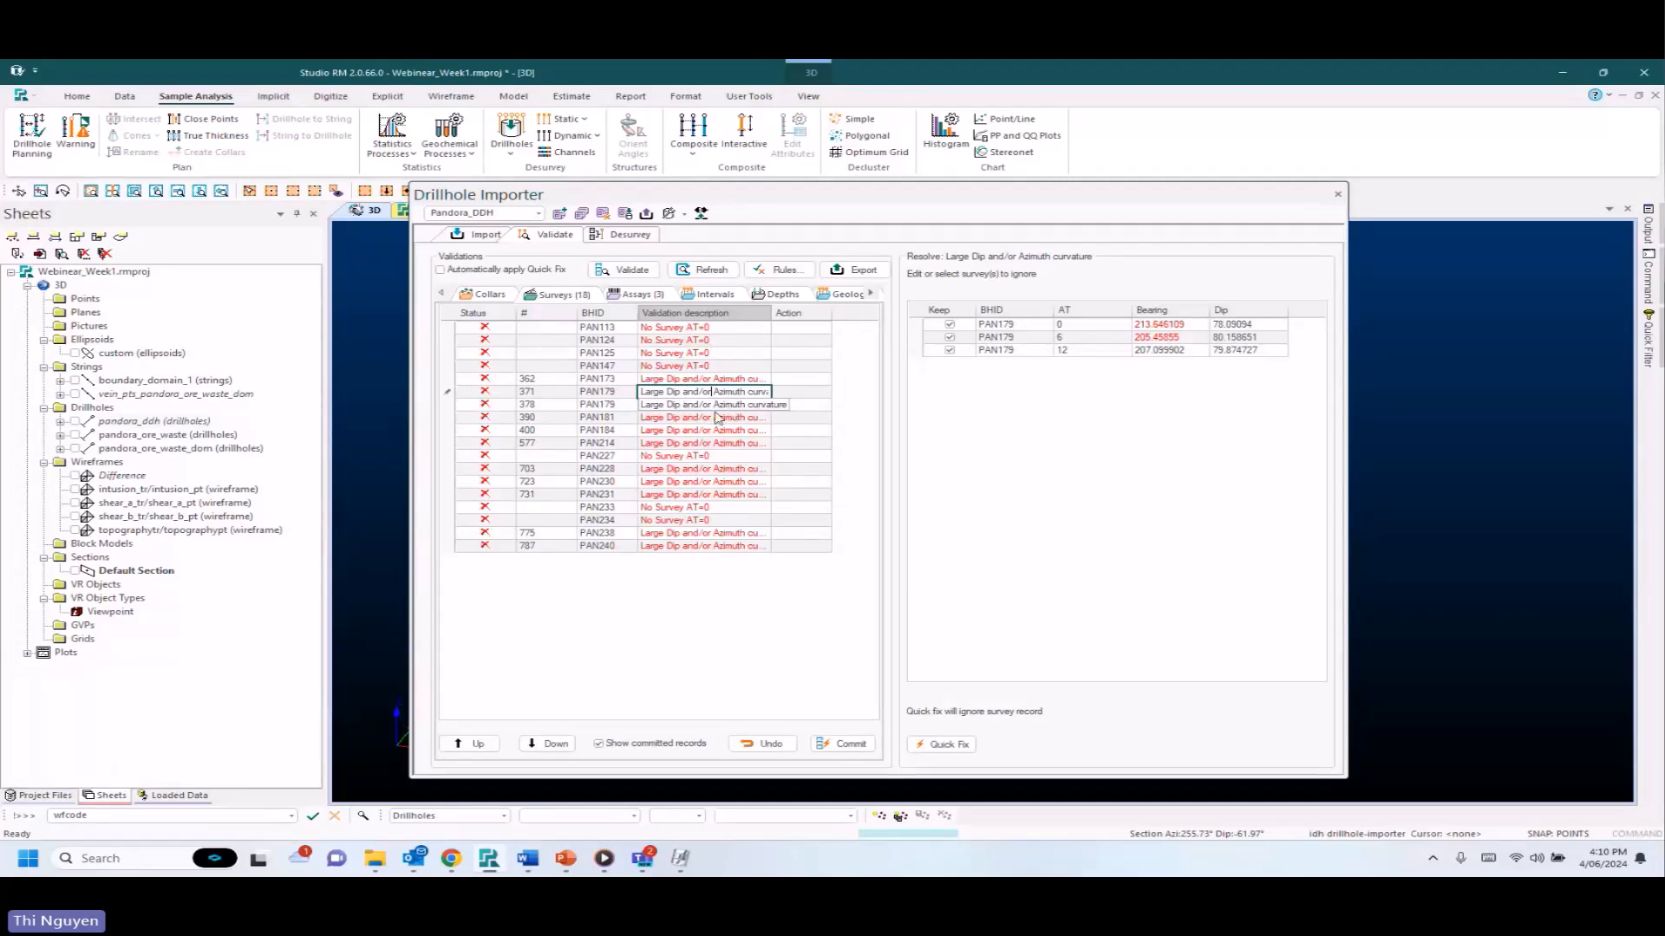
Set the survey large bearing curvature change threshold to 20 in the validation rules and refresh the validations.
left_click(788, 275)
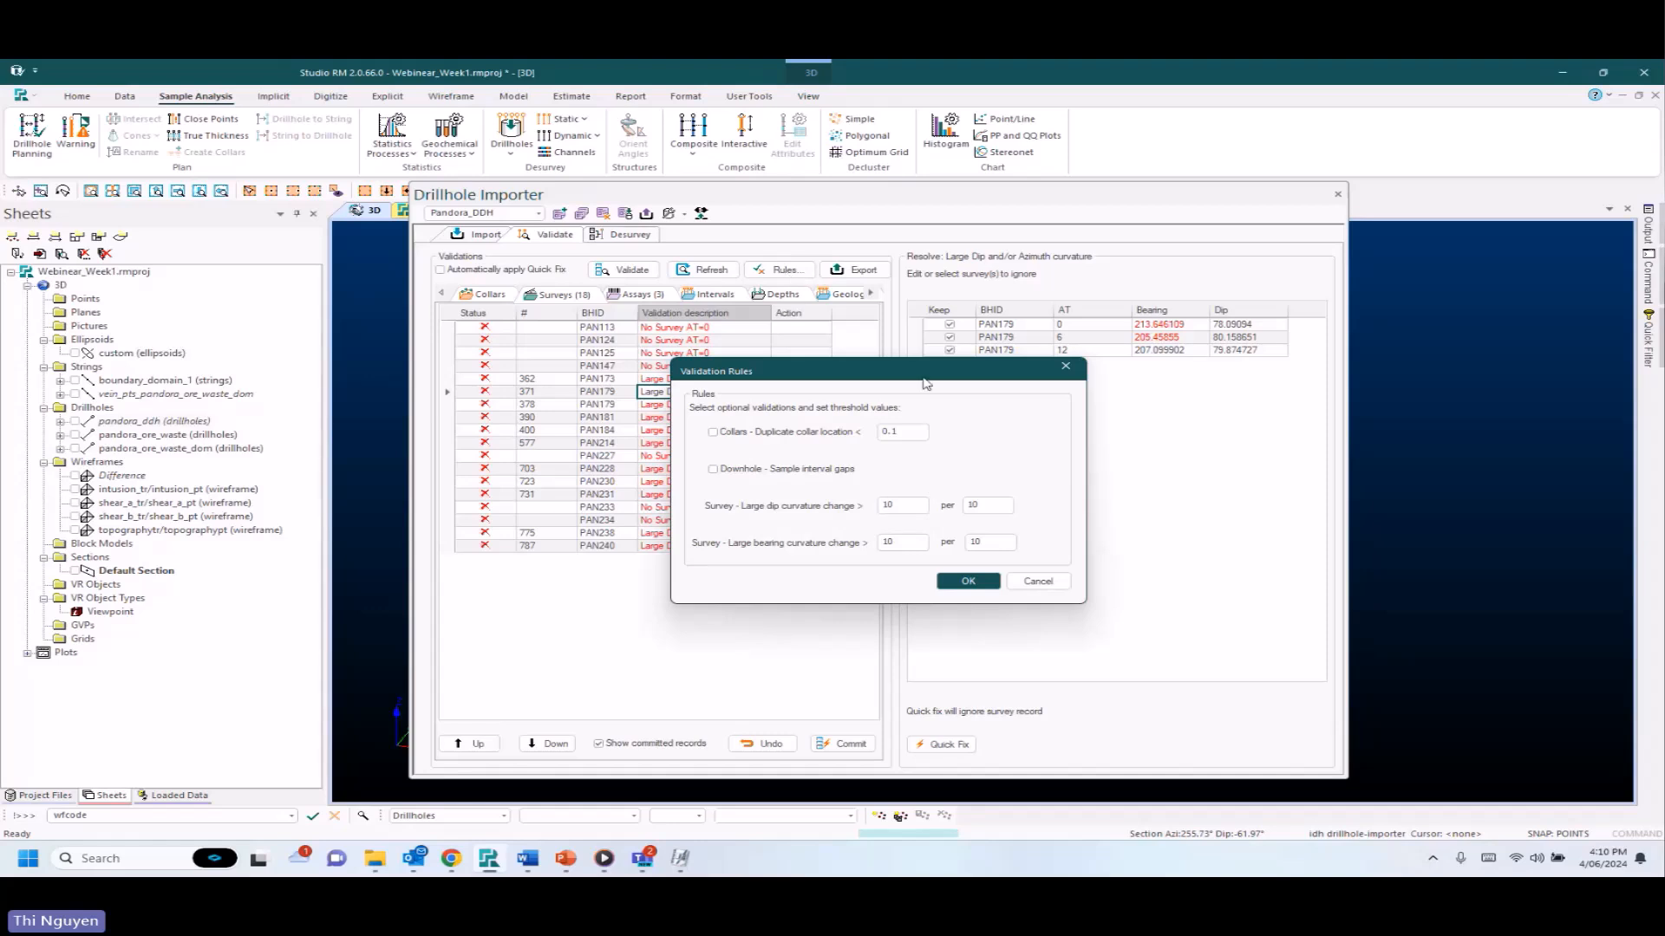
left_click_drag(926, 385, 1078, 396)
double_click(1052, 517)
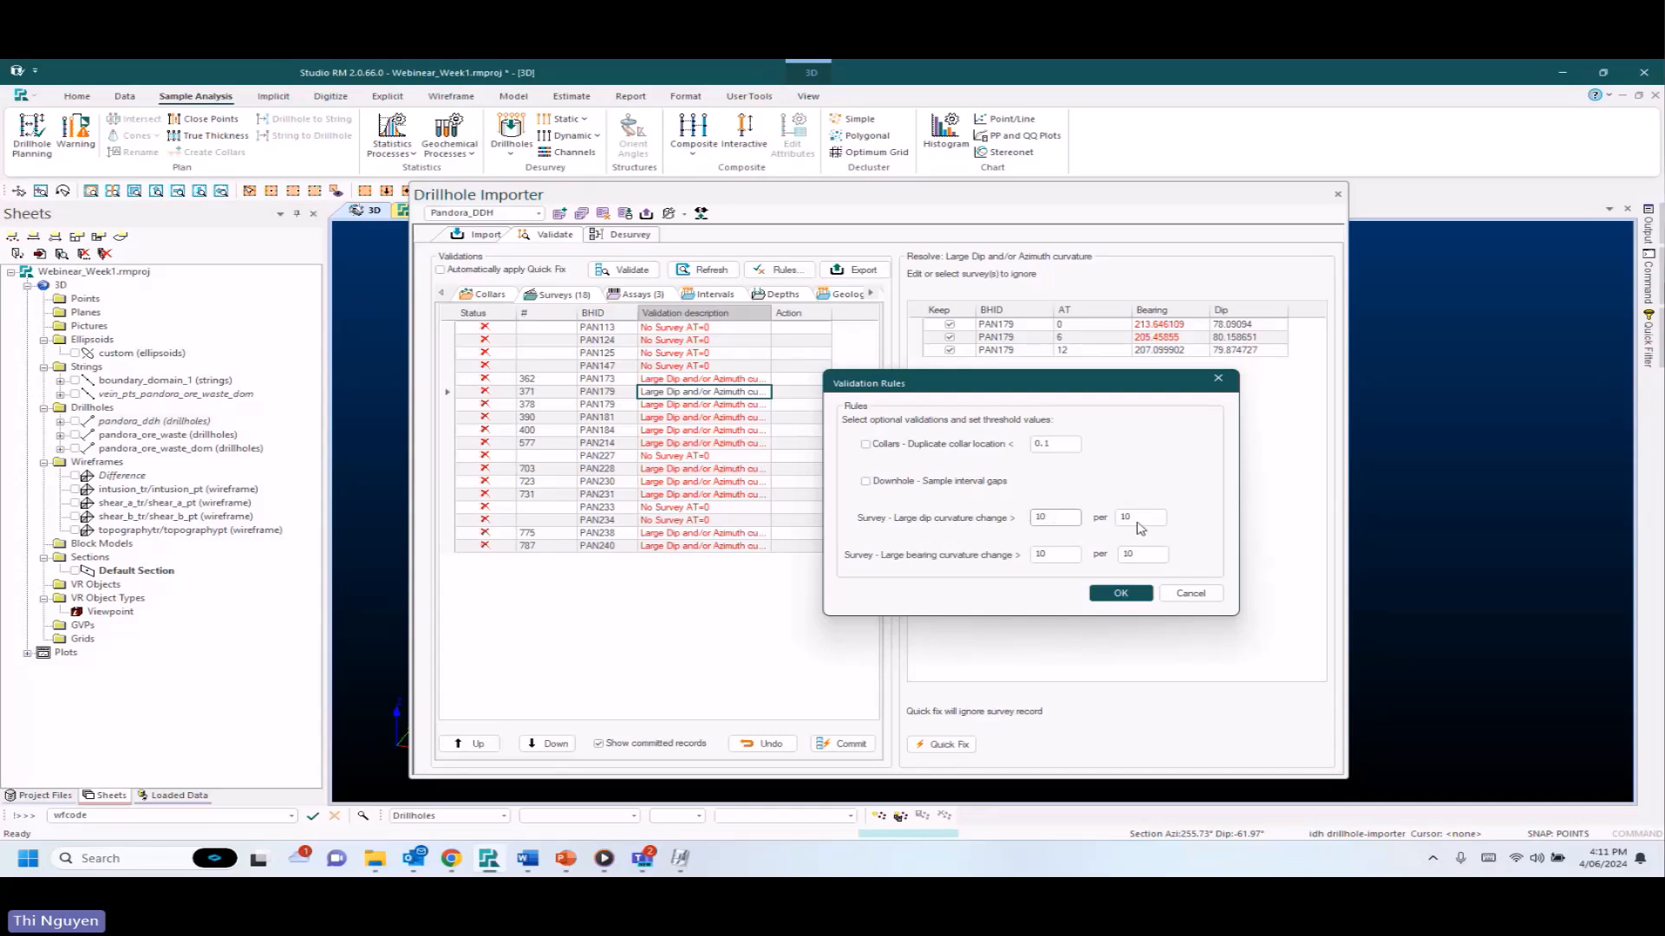
left_click(1069, 556)
type("20")
key("Tab")
left_click(1130, 594)
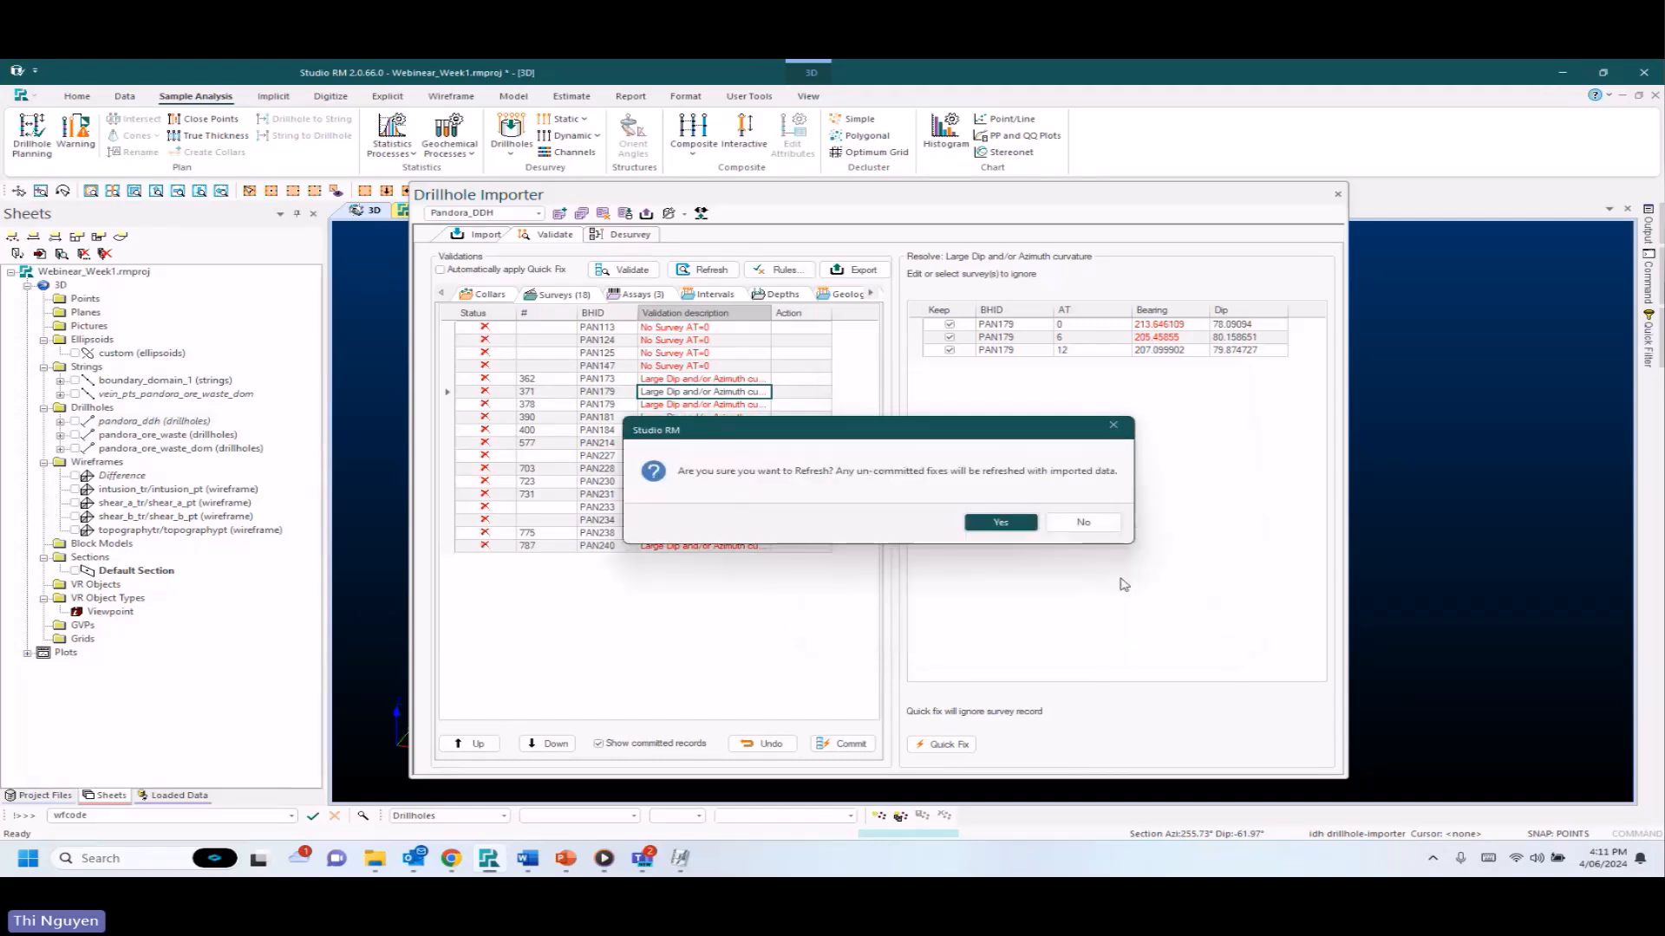
left_click(1003, 522)
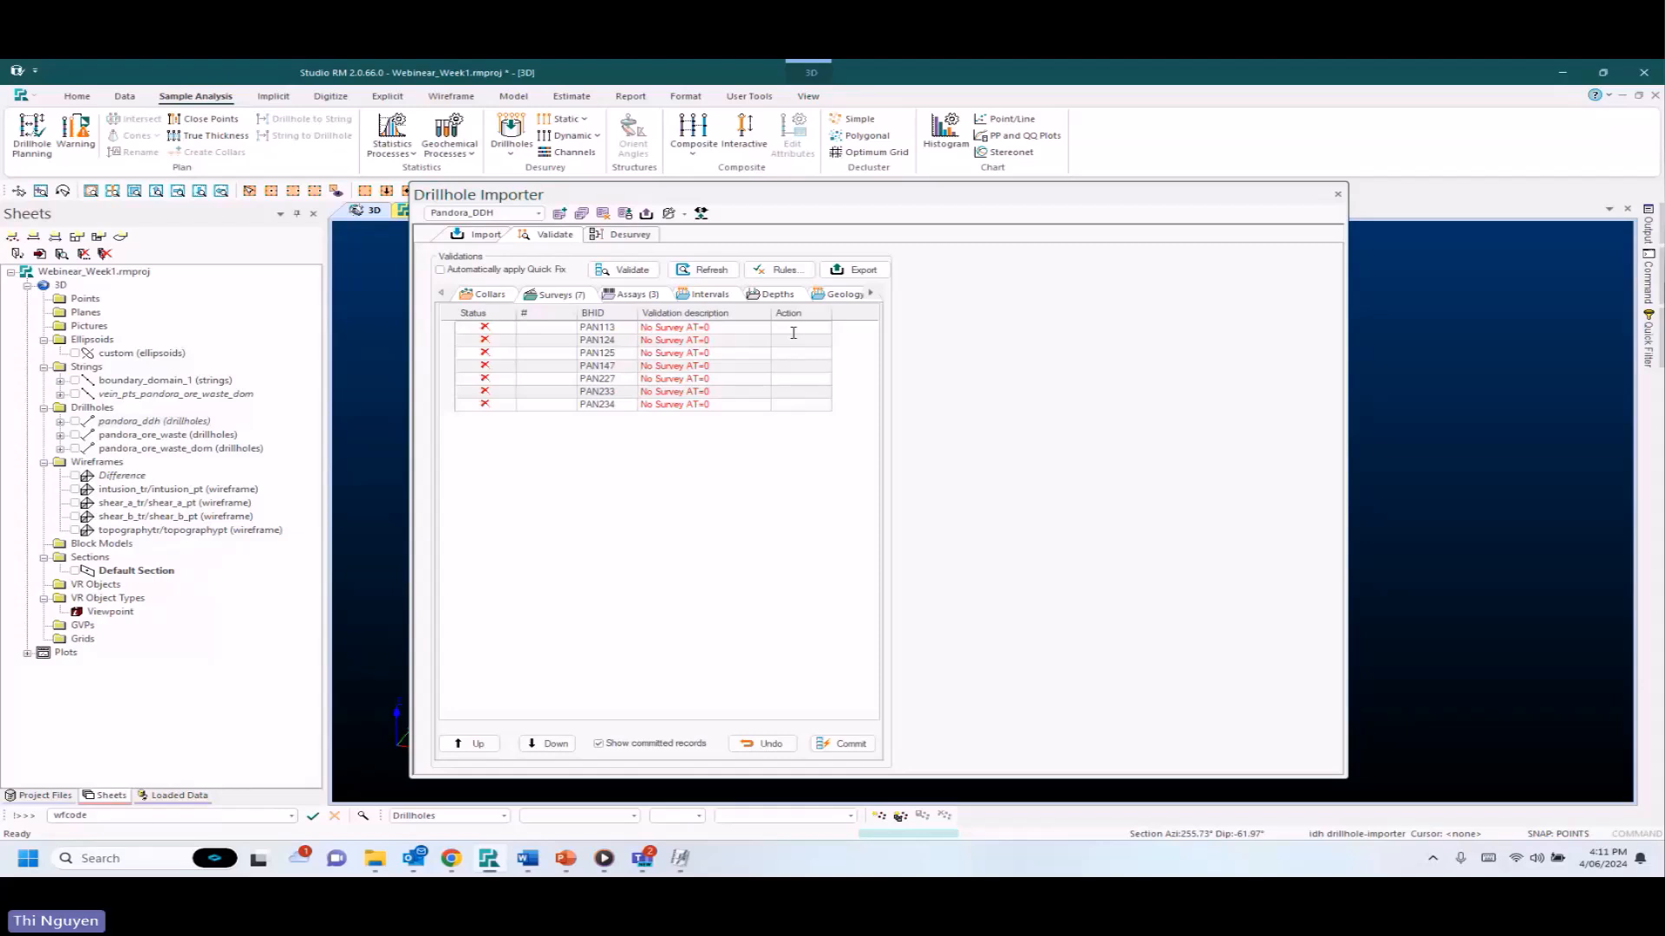
Apply the quick fix to all survey errors for missing AT=0 records and commit the fixes.
left_click(801, 329)
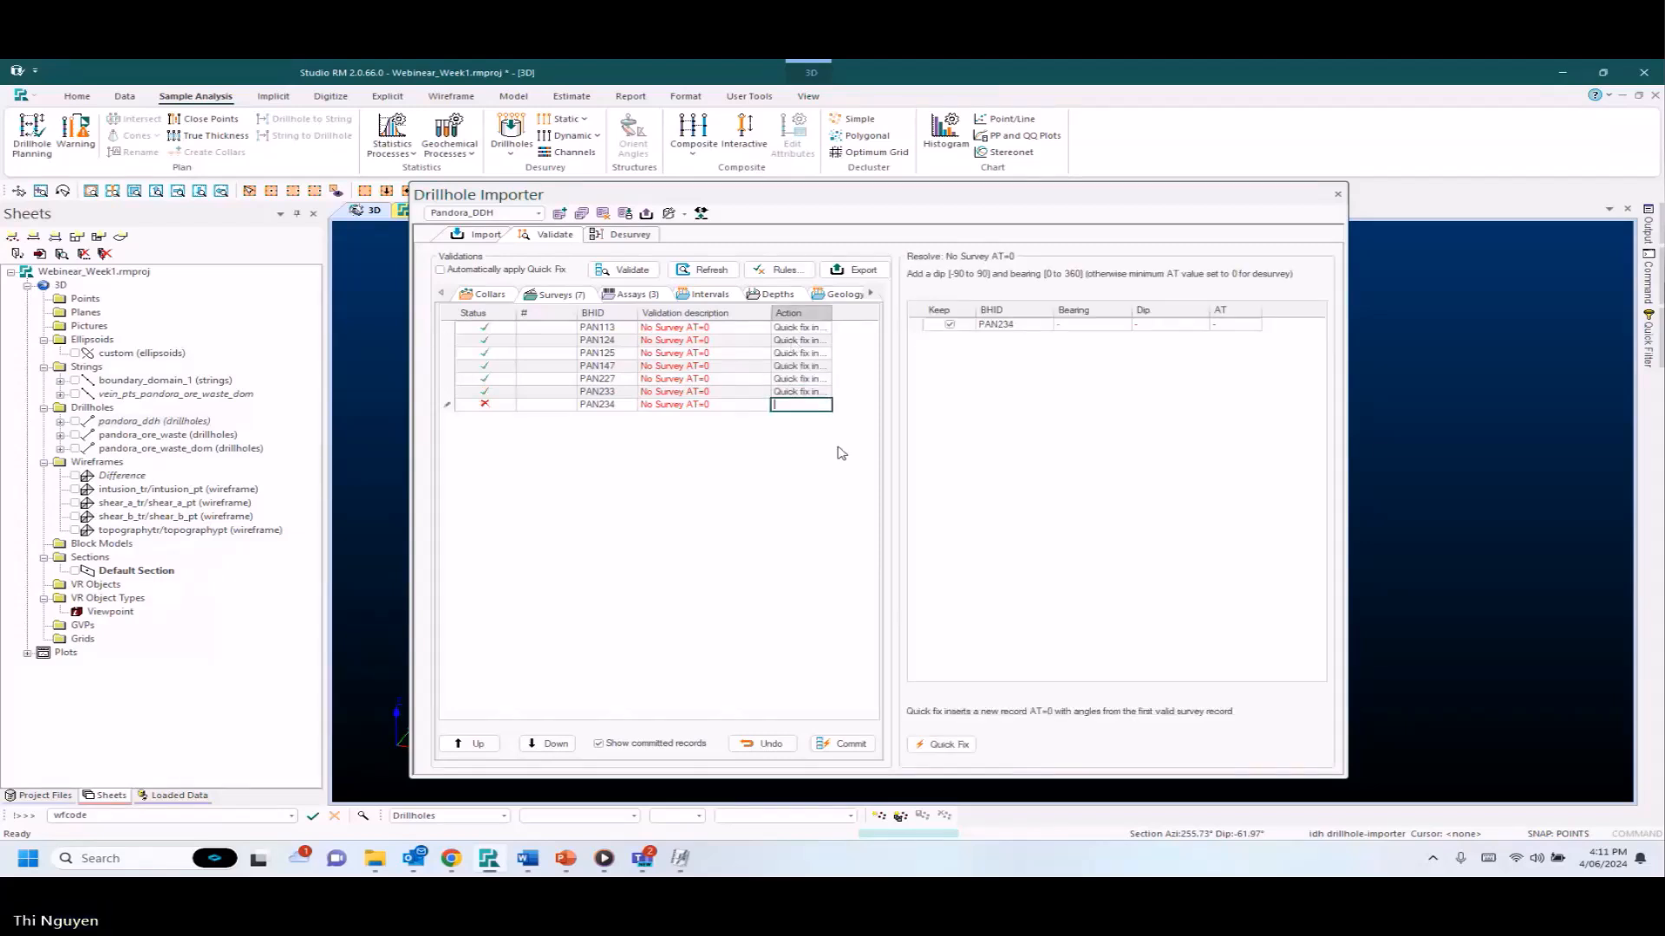
left_click(943, 744)
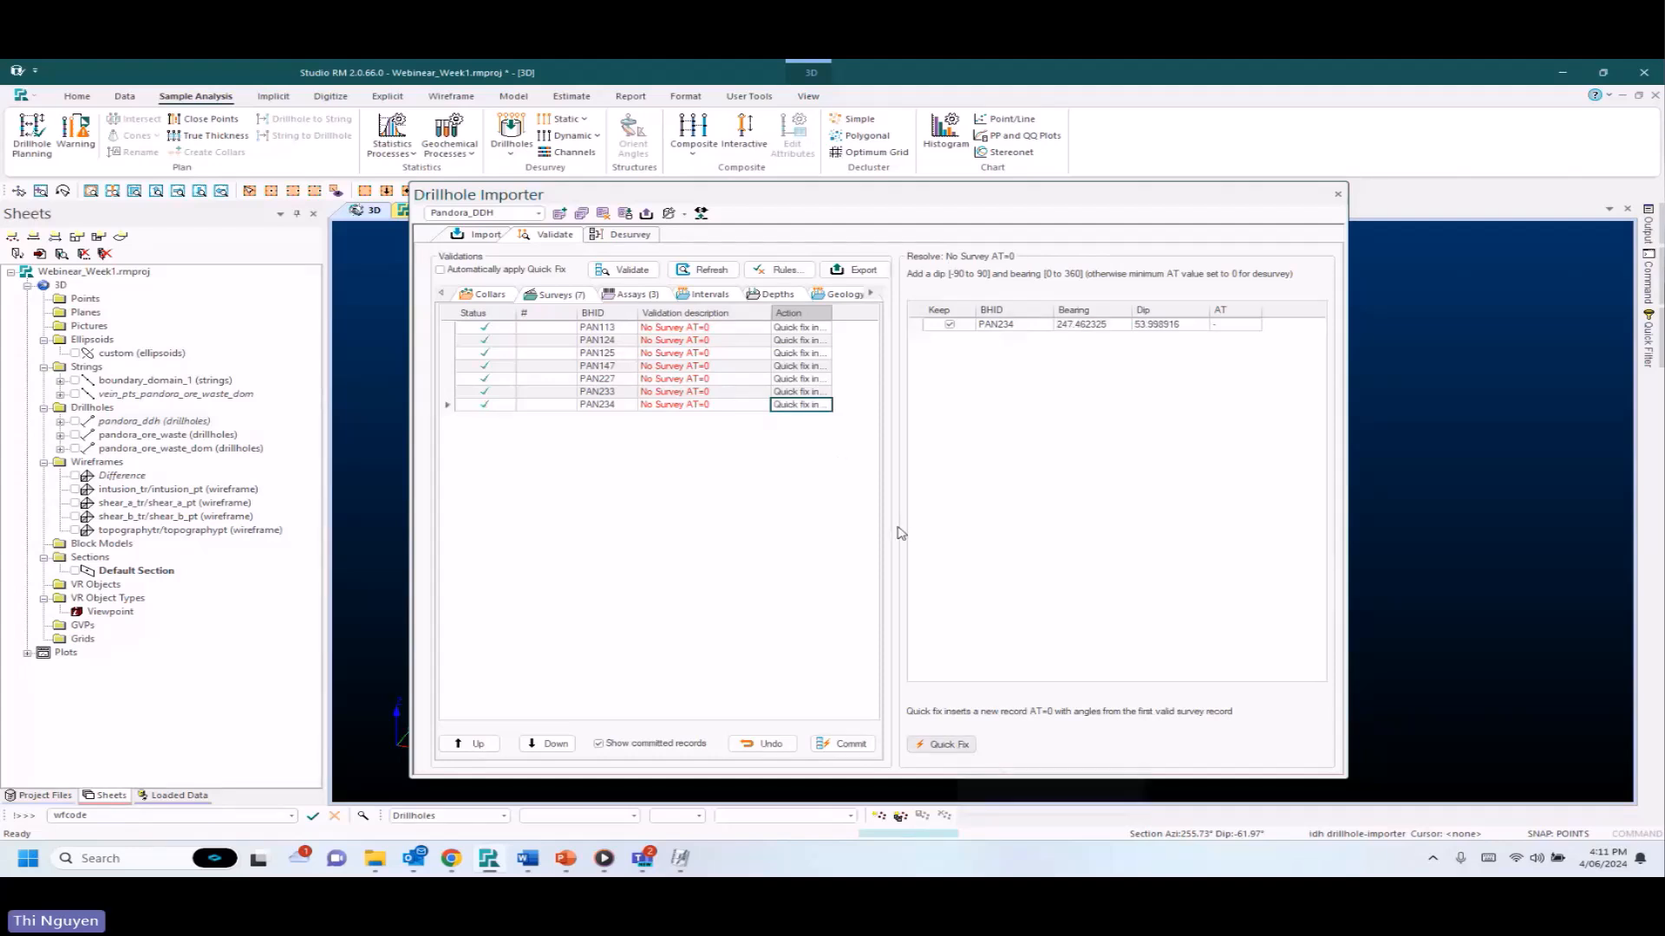
left_click(852, 745)
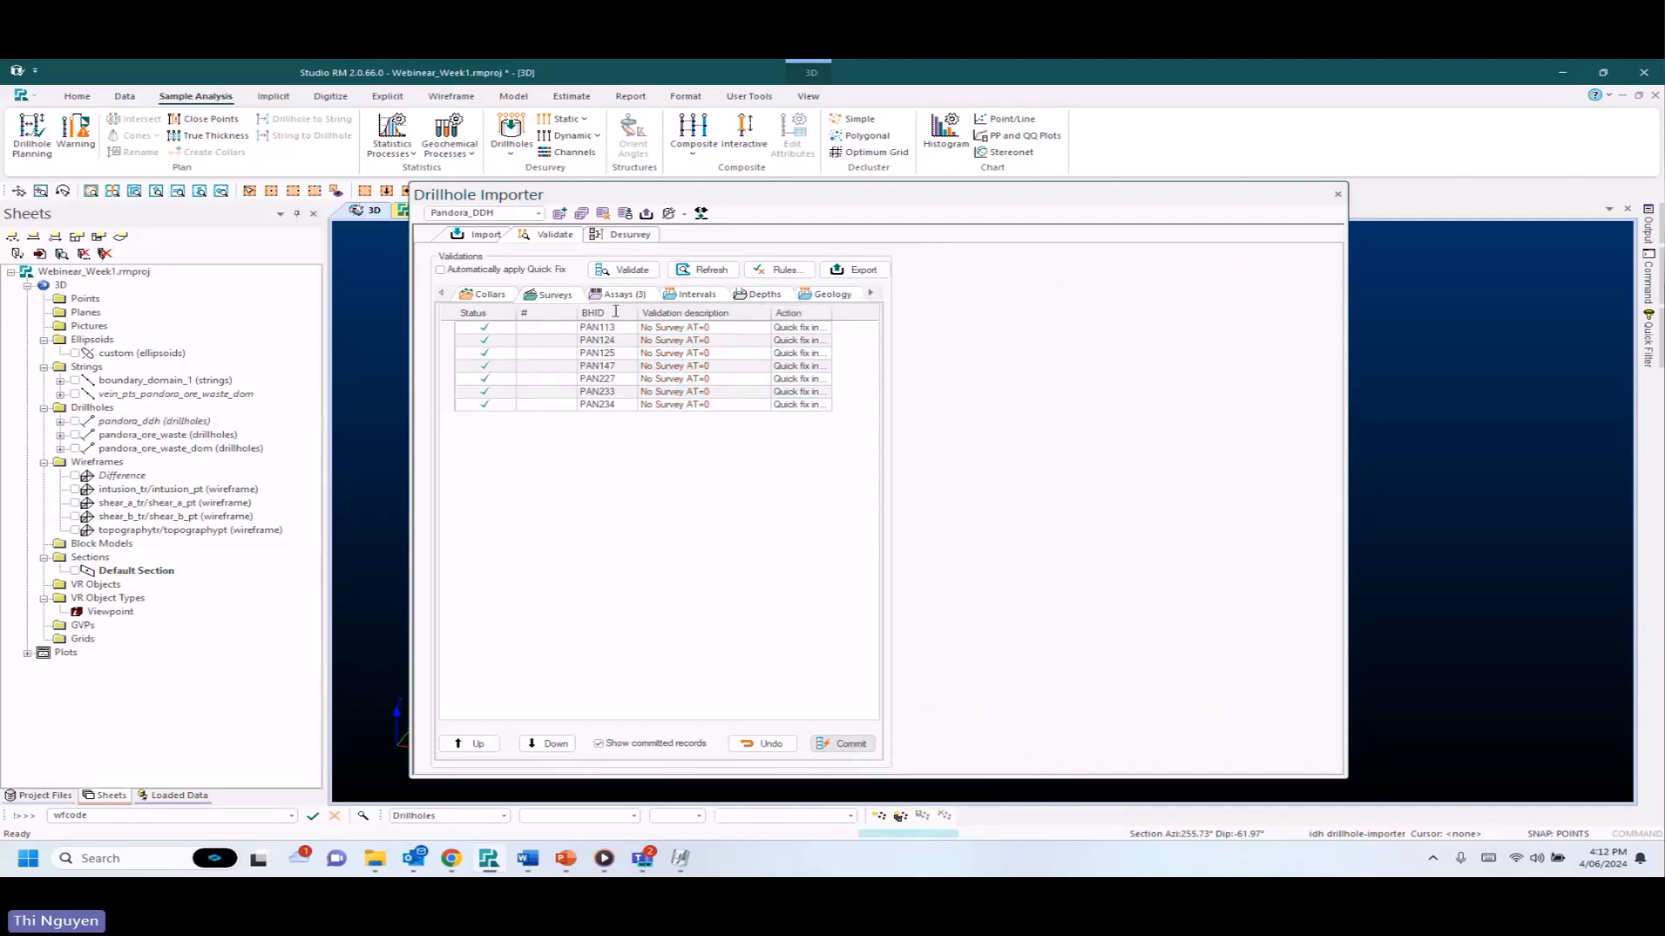
Resolve the identical duplicate assay error in PAN101 by ignoring its second record.
left_click(619, 294)
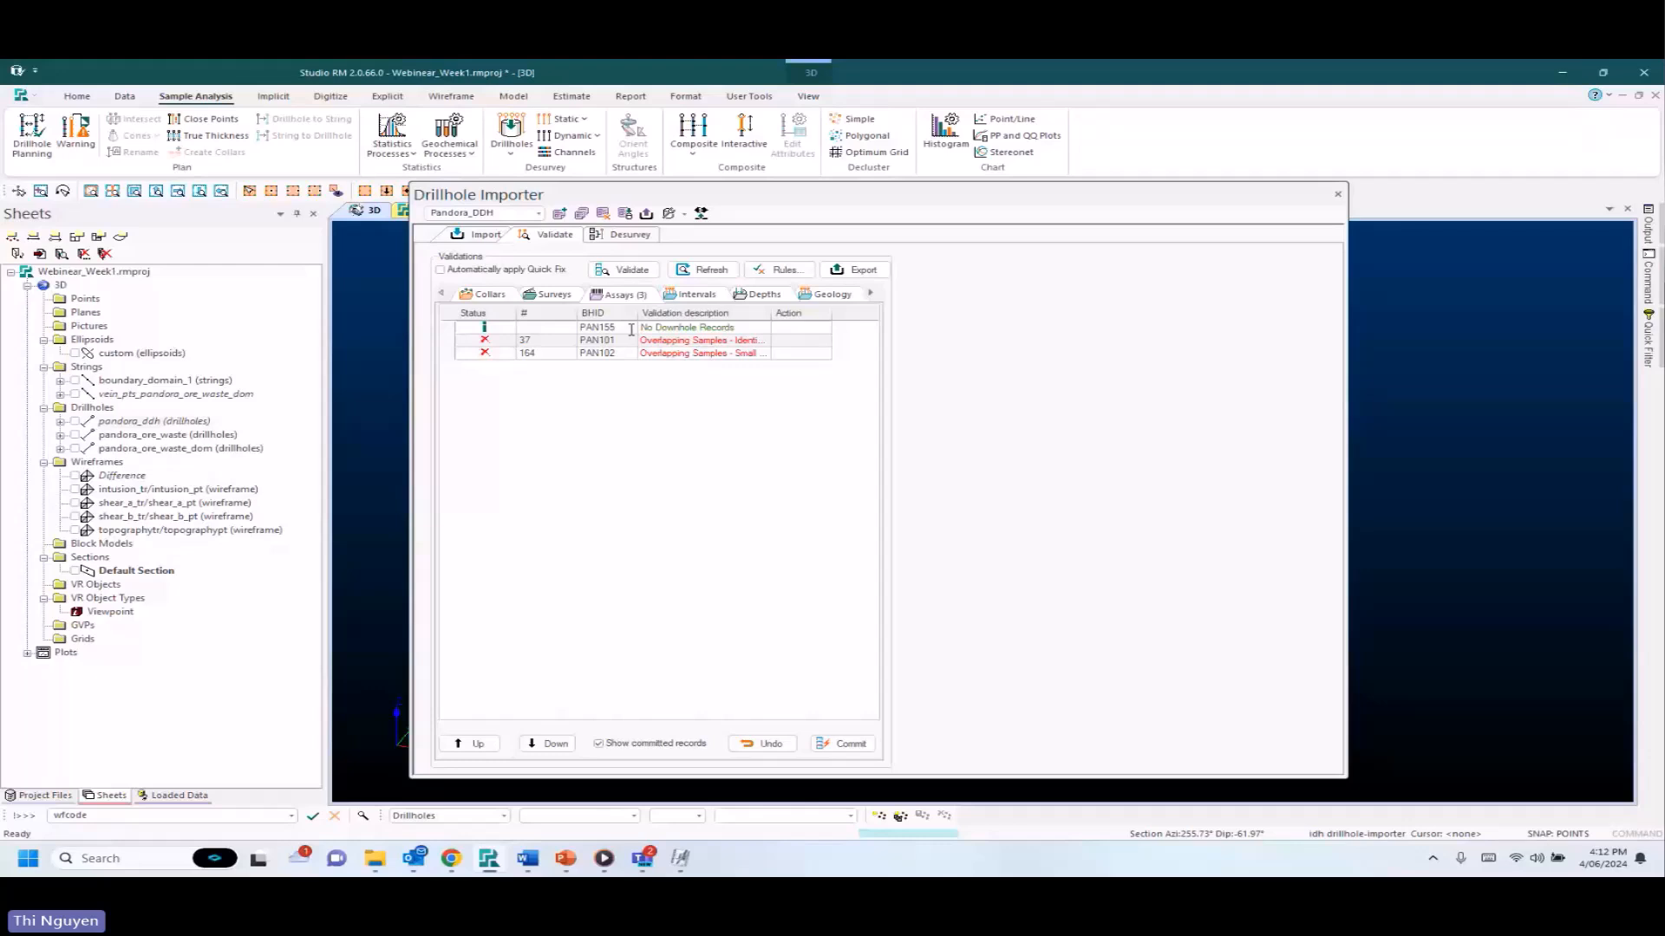
left_click(695, 340)
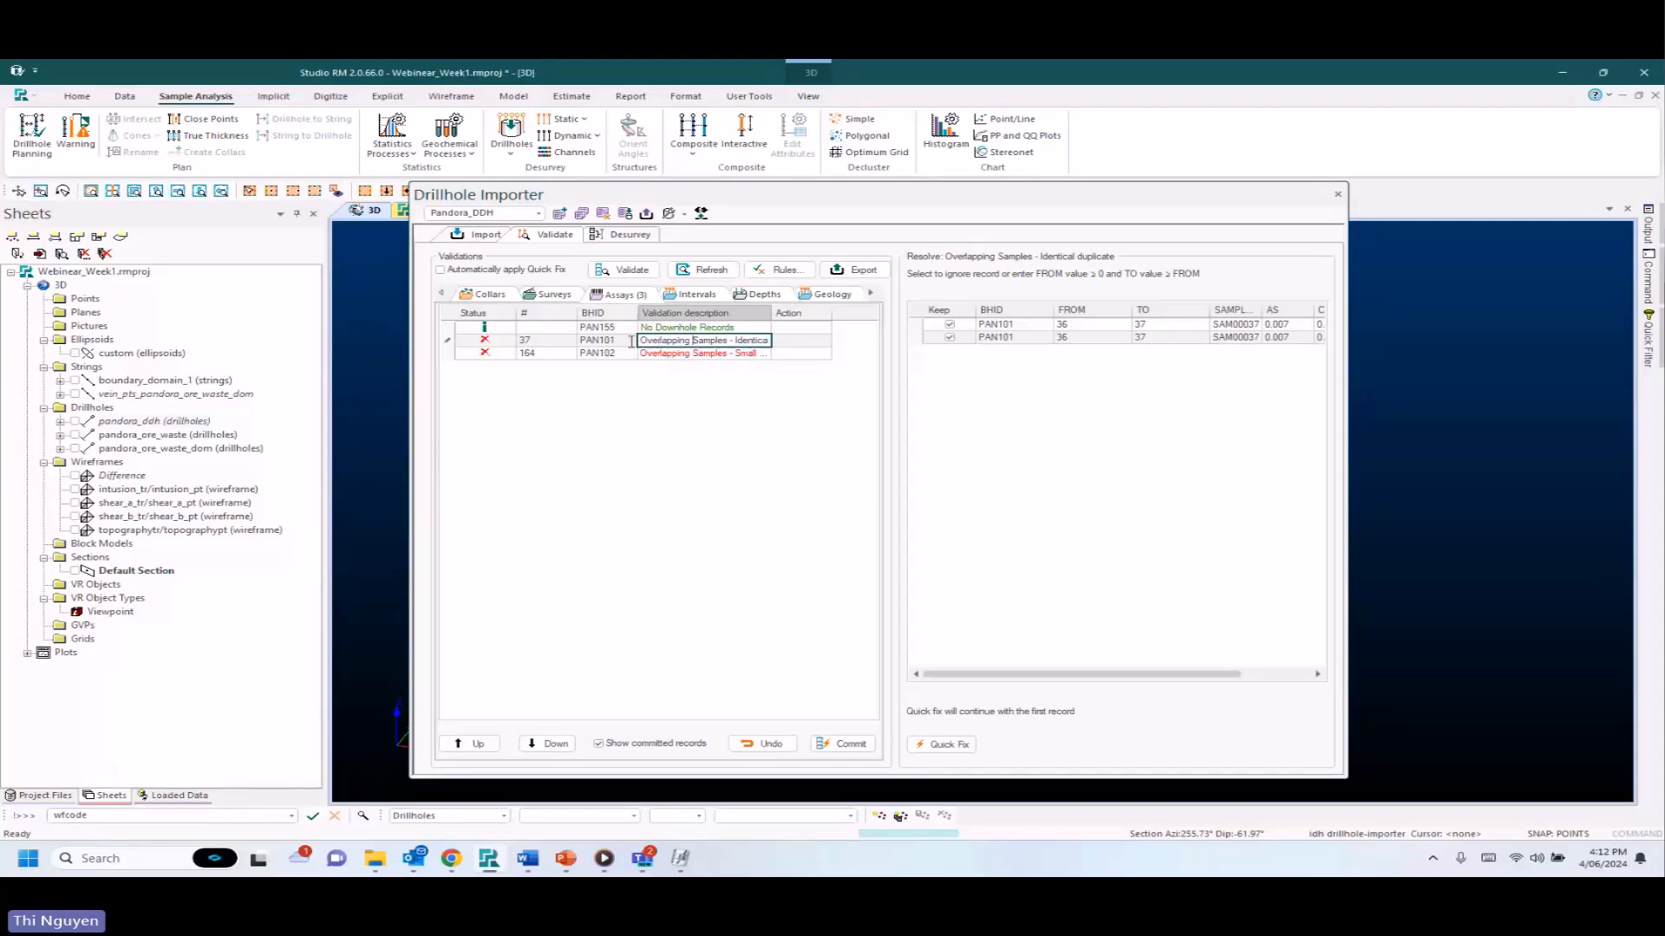
left_click(951, 337)
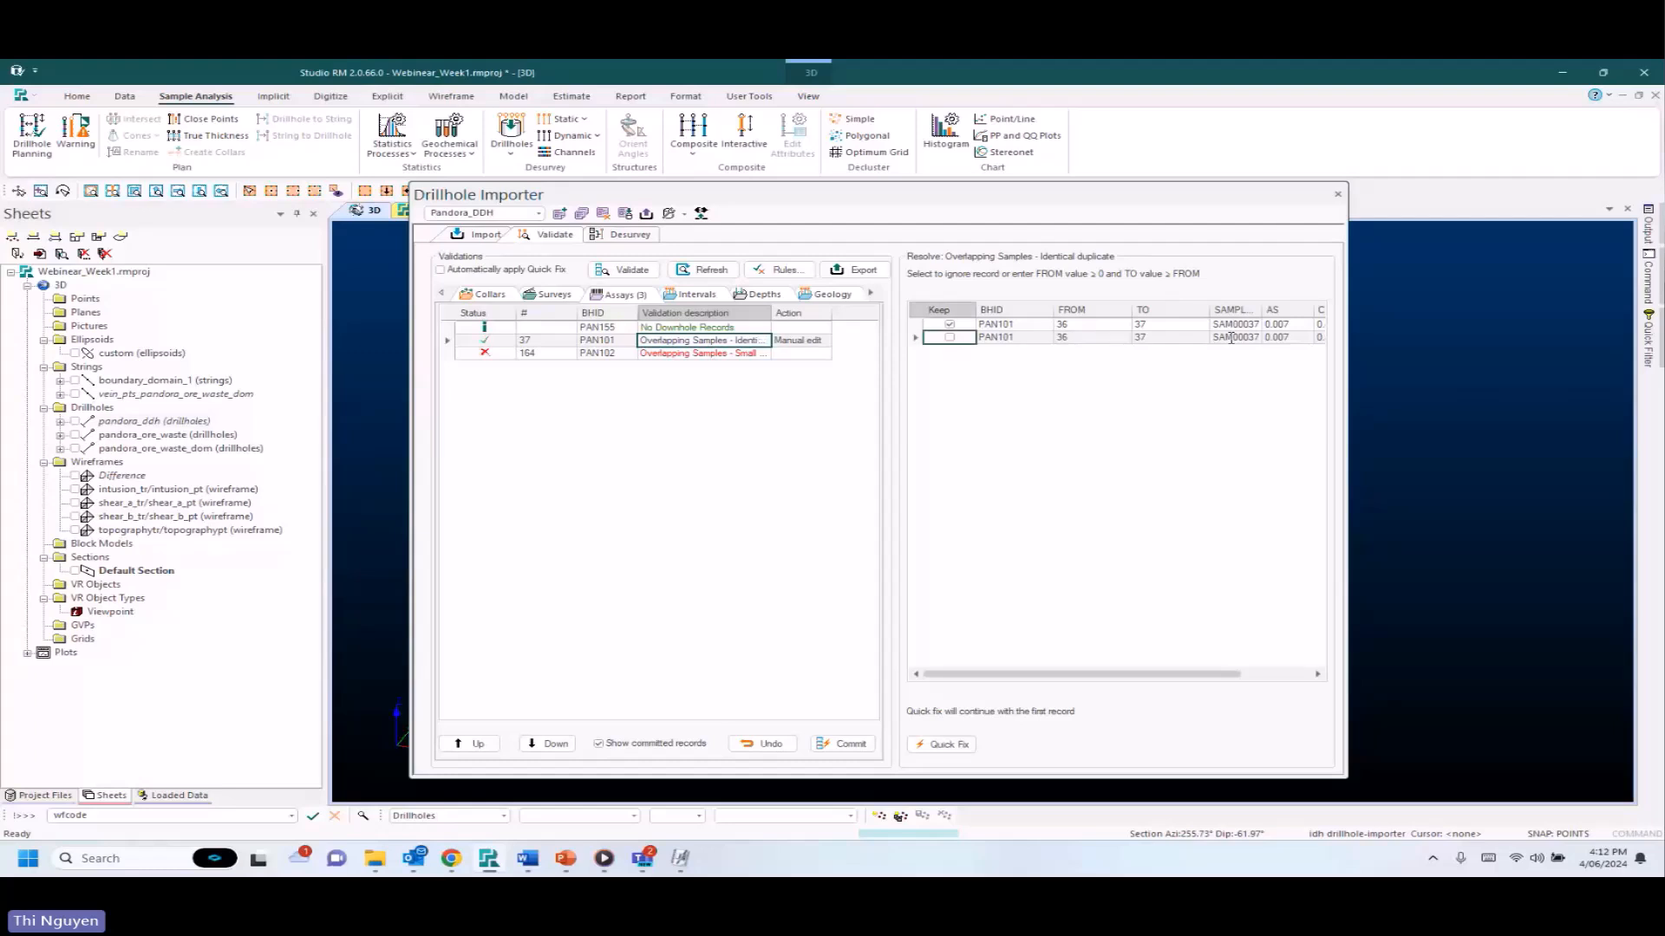
Resolve the small assay overlap in PAN102 by setting the TO value of the sample starting at 40 to 41.
left_click(718, 354)
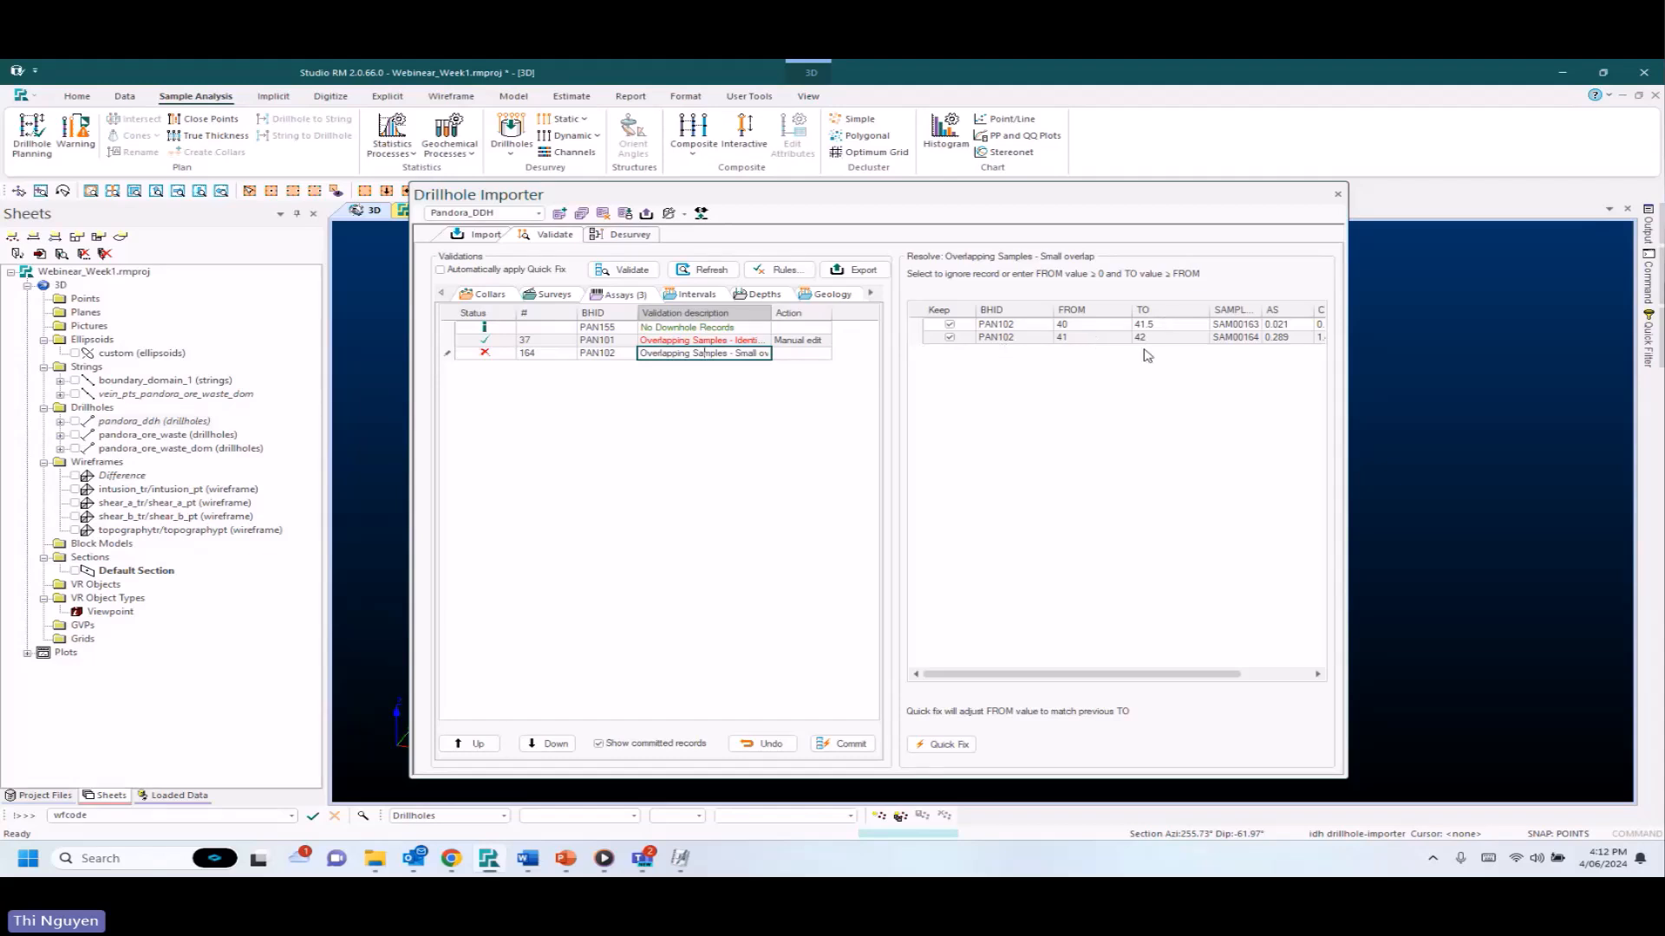
left_click(1119, 327)
double_click(1151, 325)
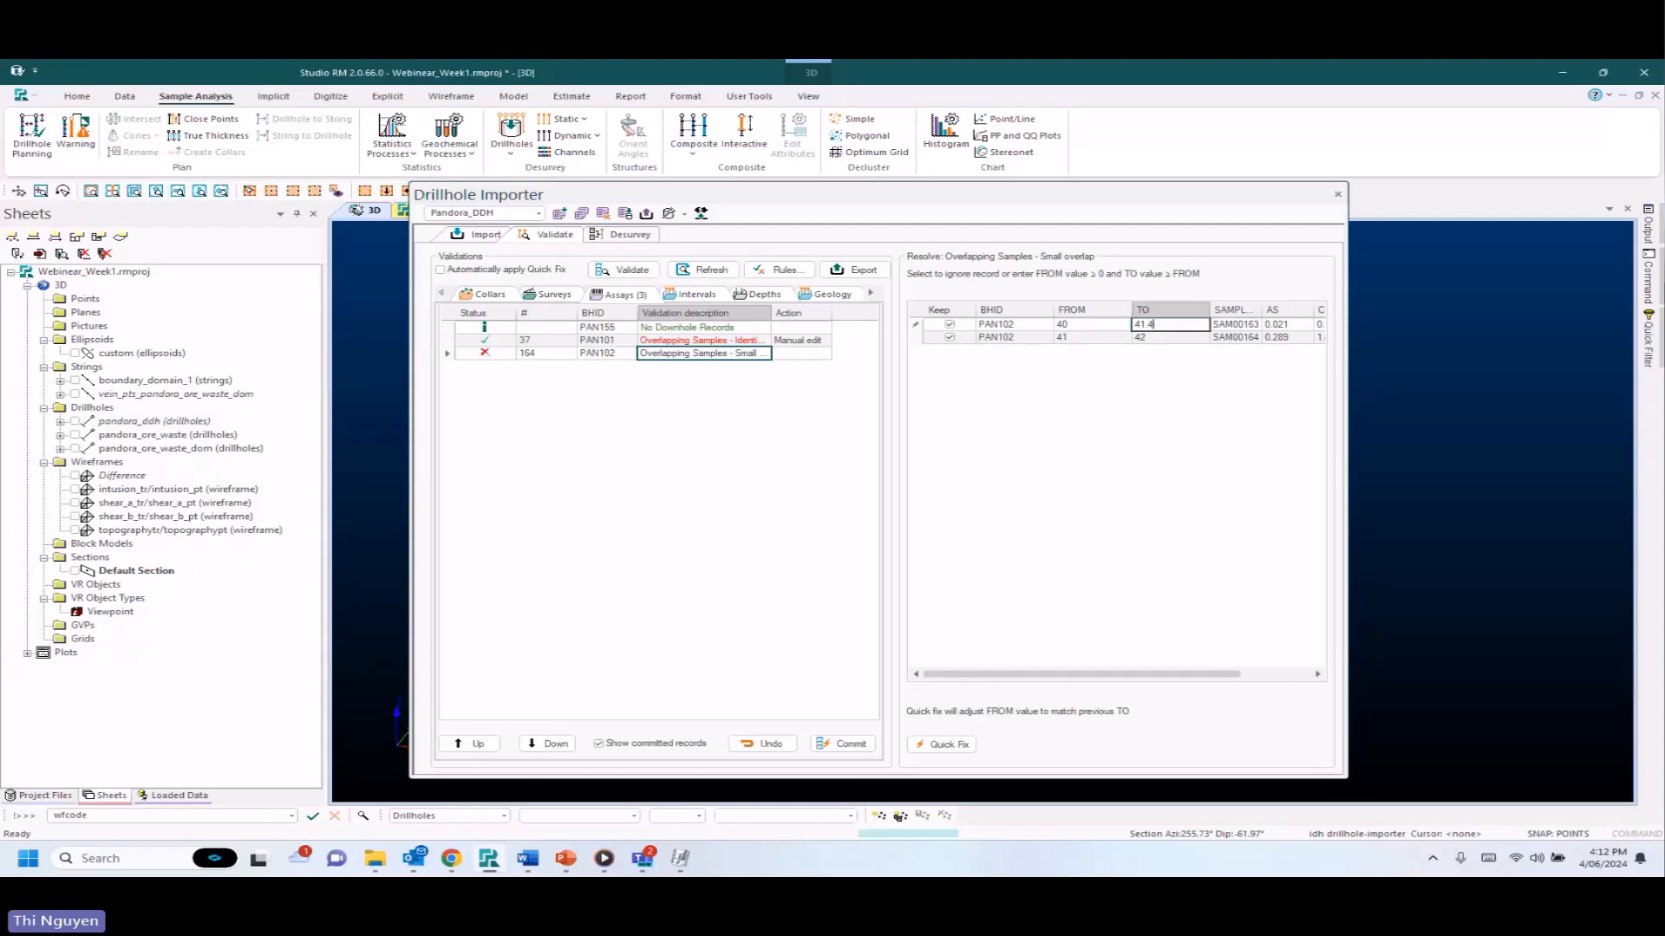
type("41")
key("BackSpace")
key("BackSpace")
key("BackSpace")
type("41")
key("Tab")
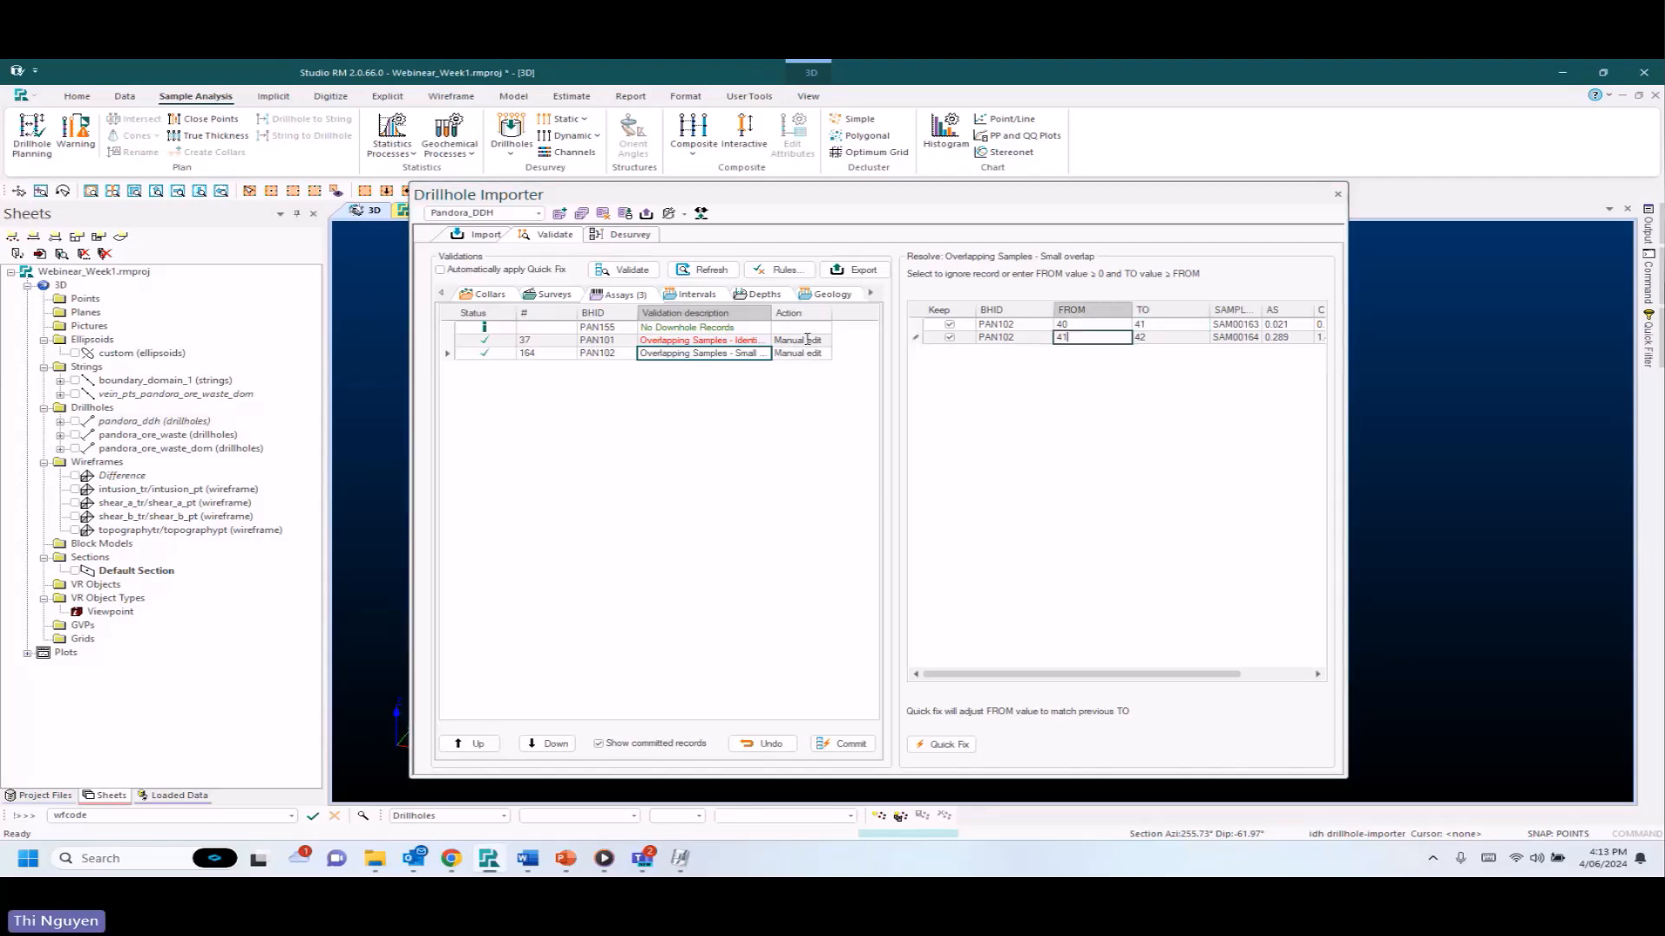
left_click(807, 340)
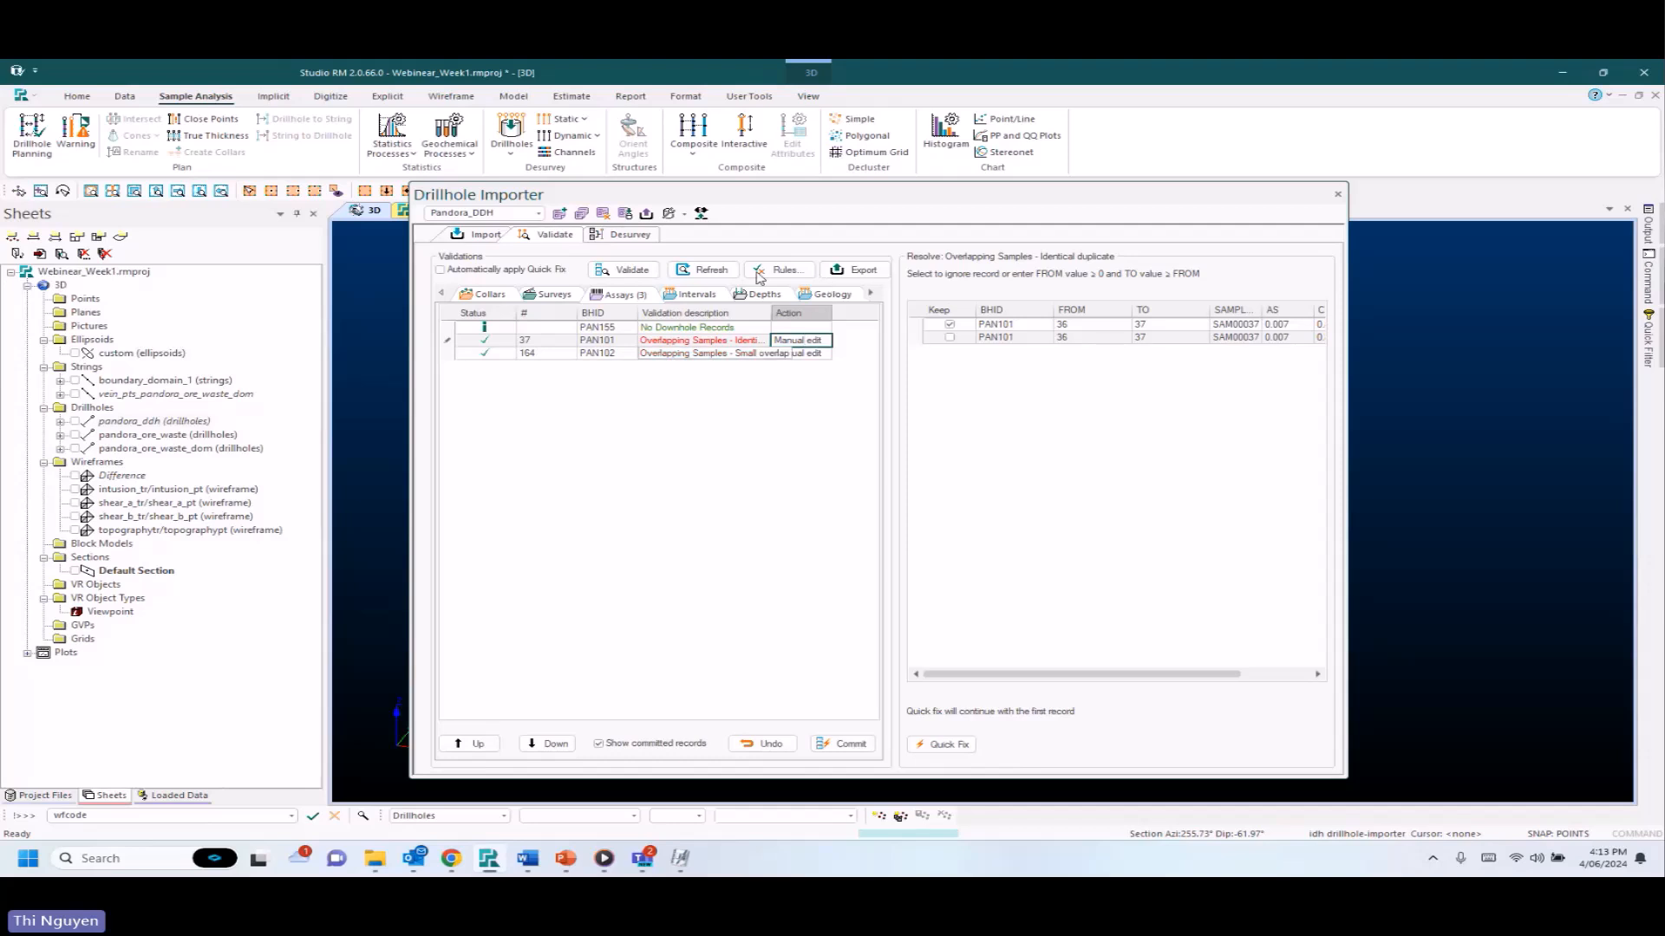
Leave the validation export without saving and open the existing validation.csv from the 00_Webinear_Week1 folder in Excel.
left_click(861, 271)
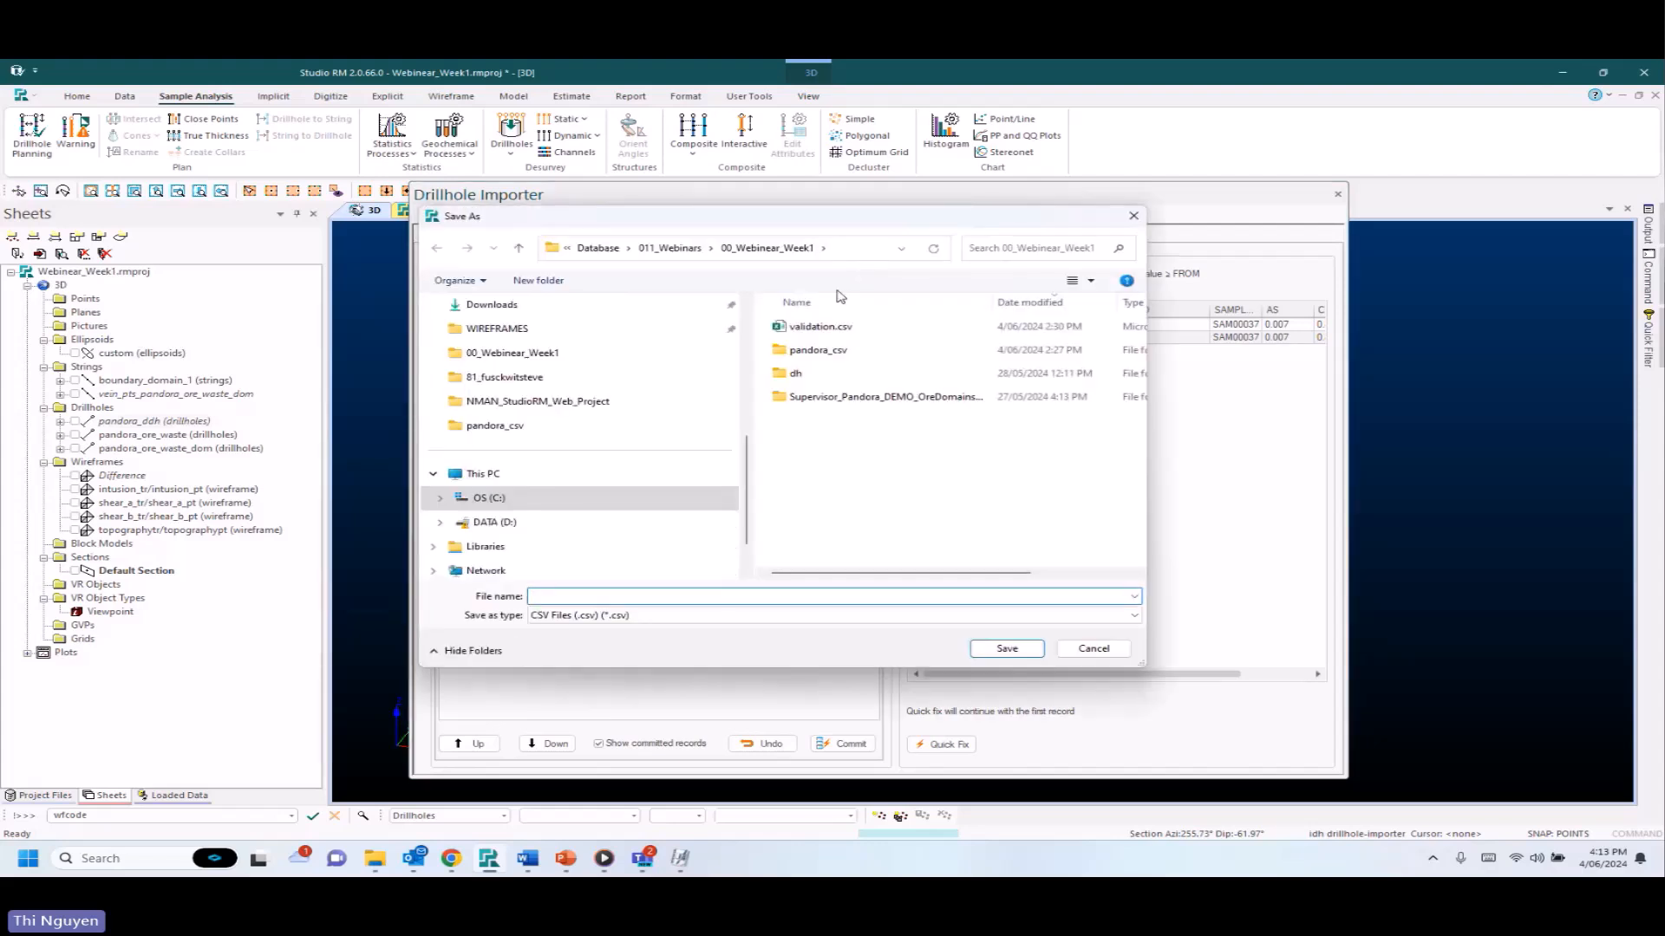
left_click(1133, 219)
key("alt+Tab")
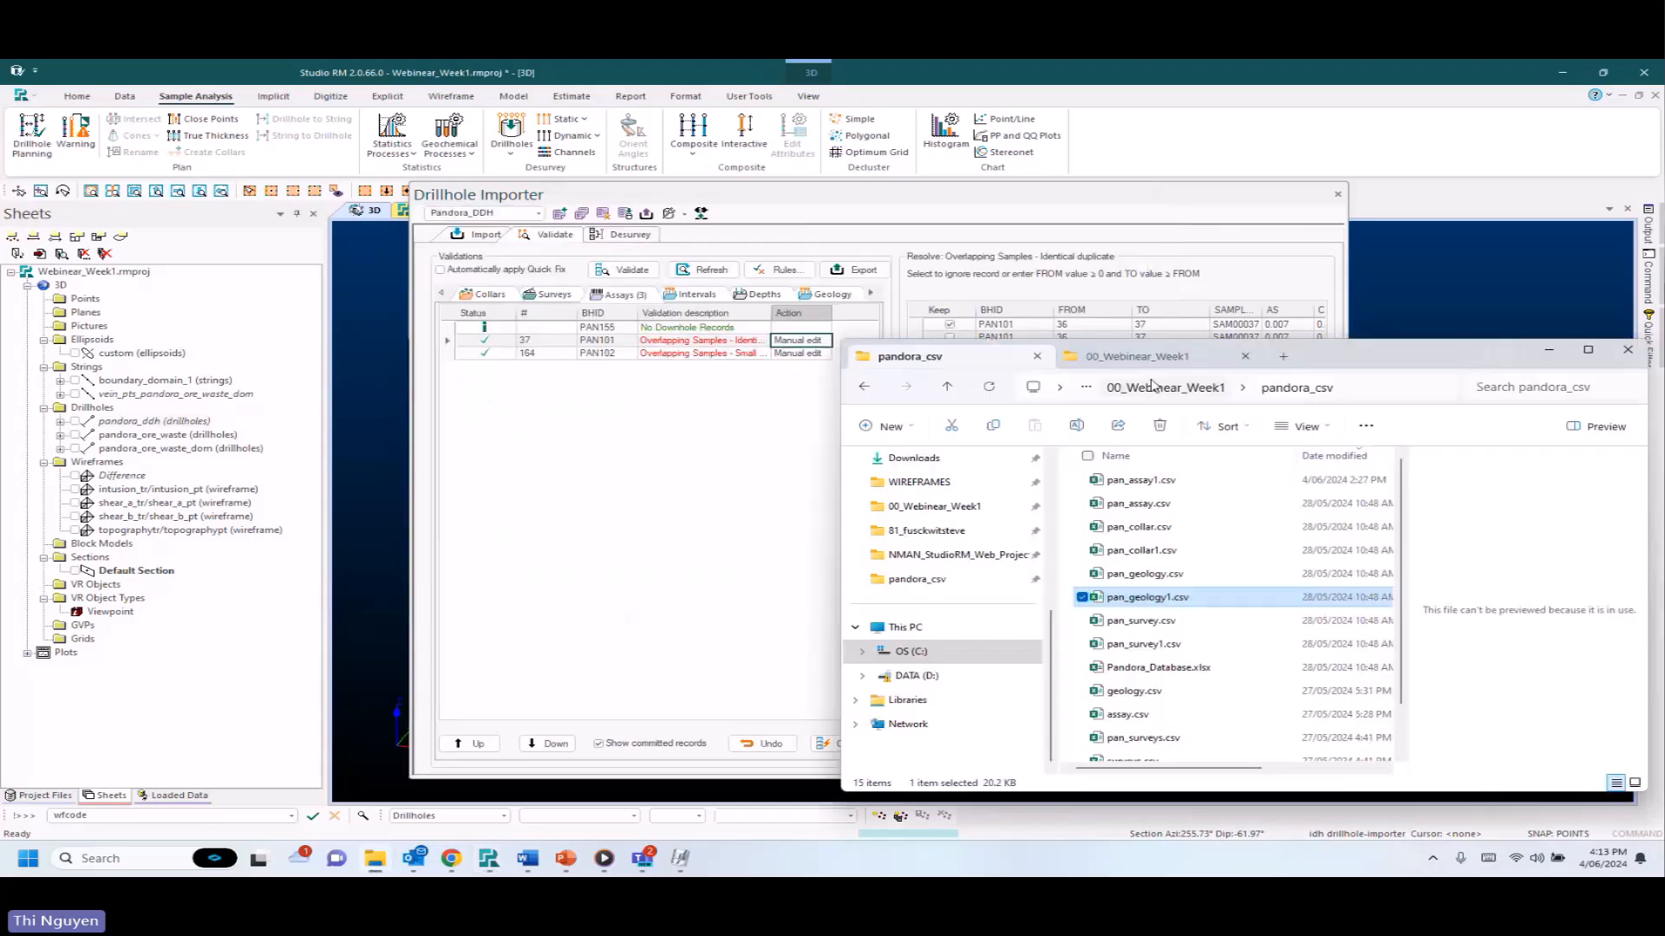
left_click(1141, 356)
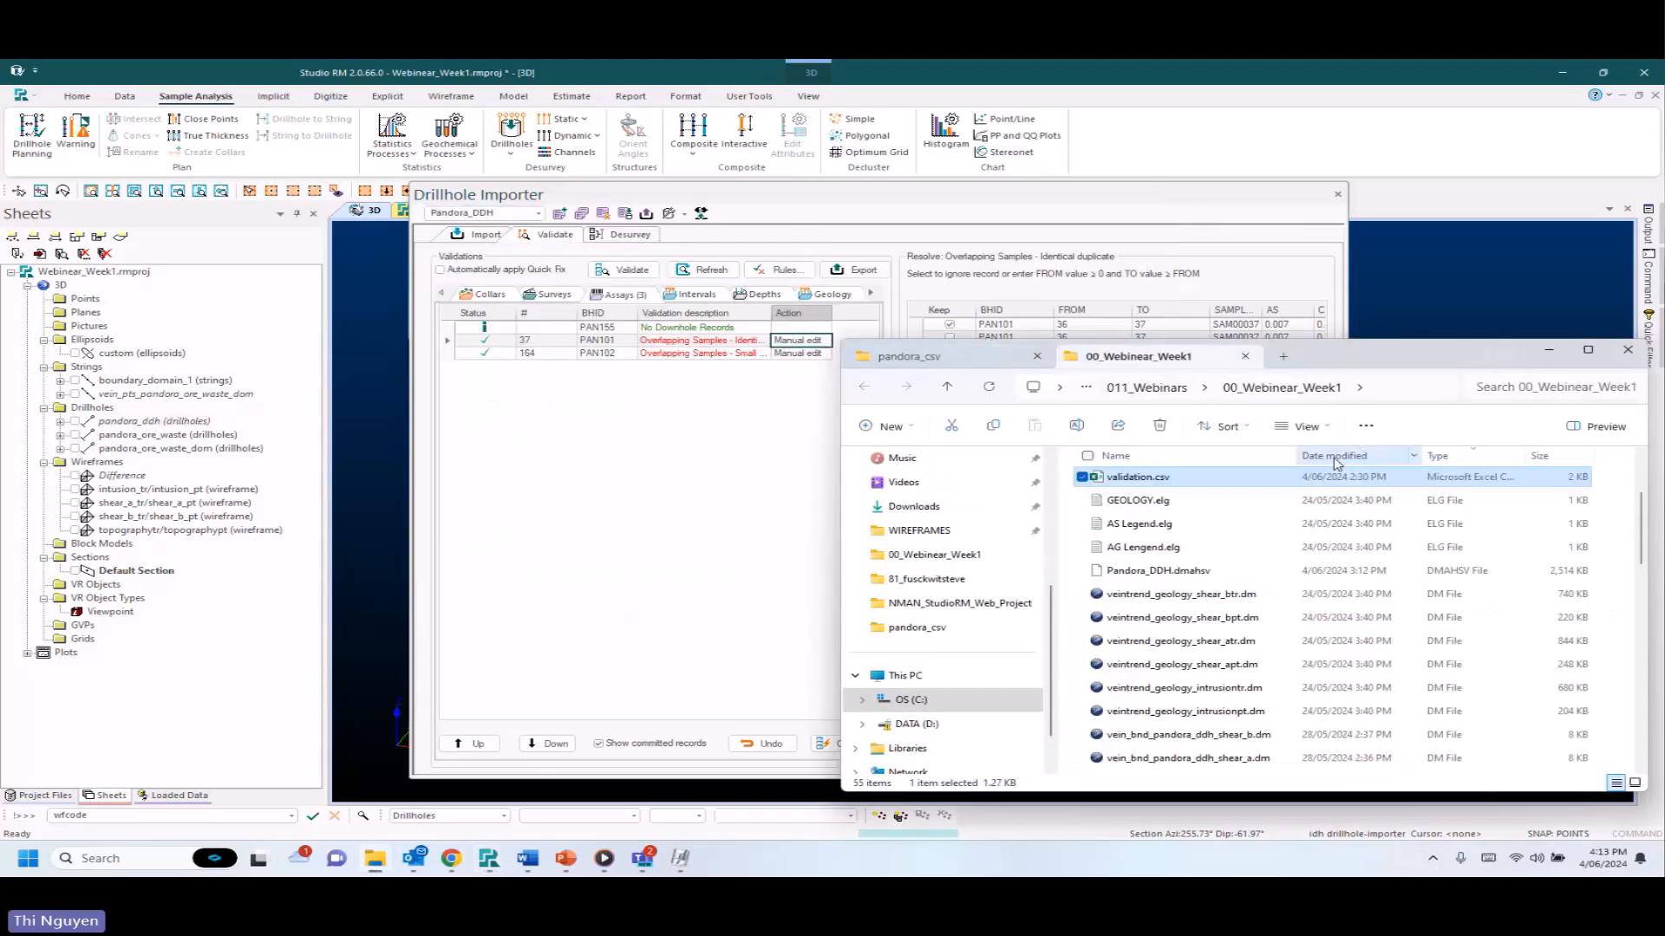
double_click(1134, 480)
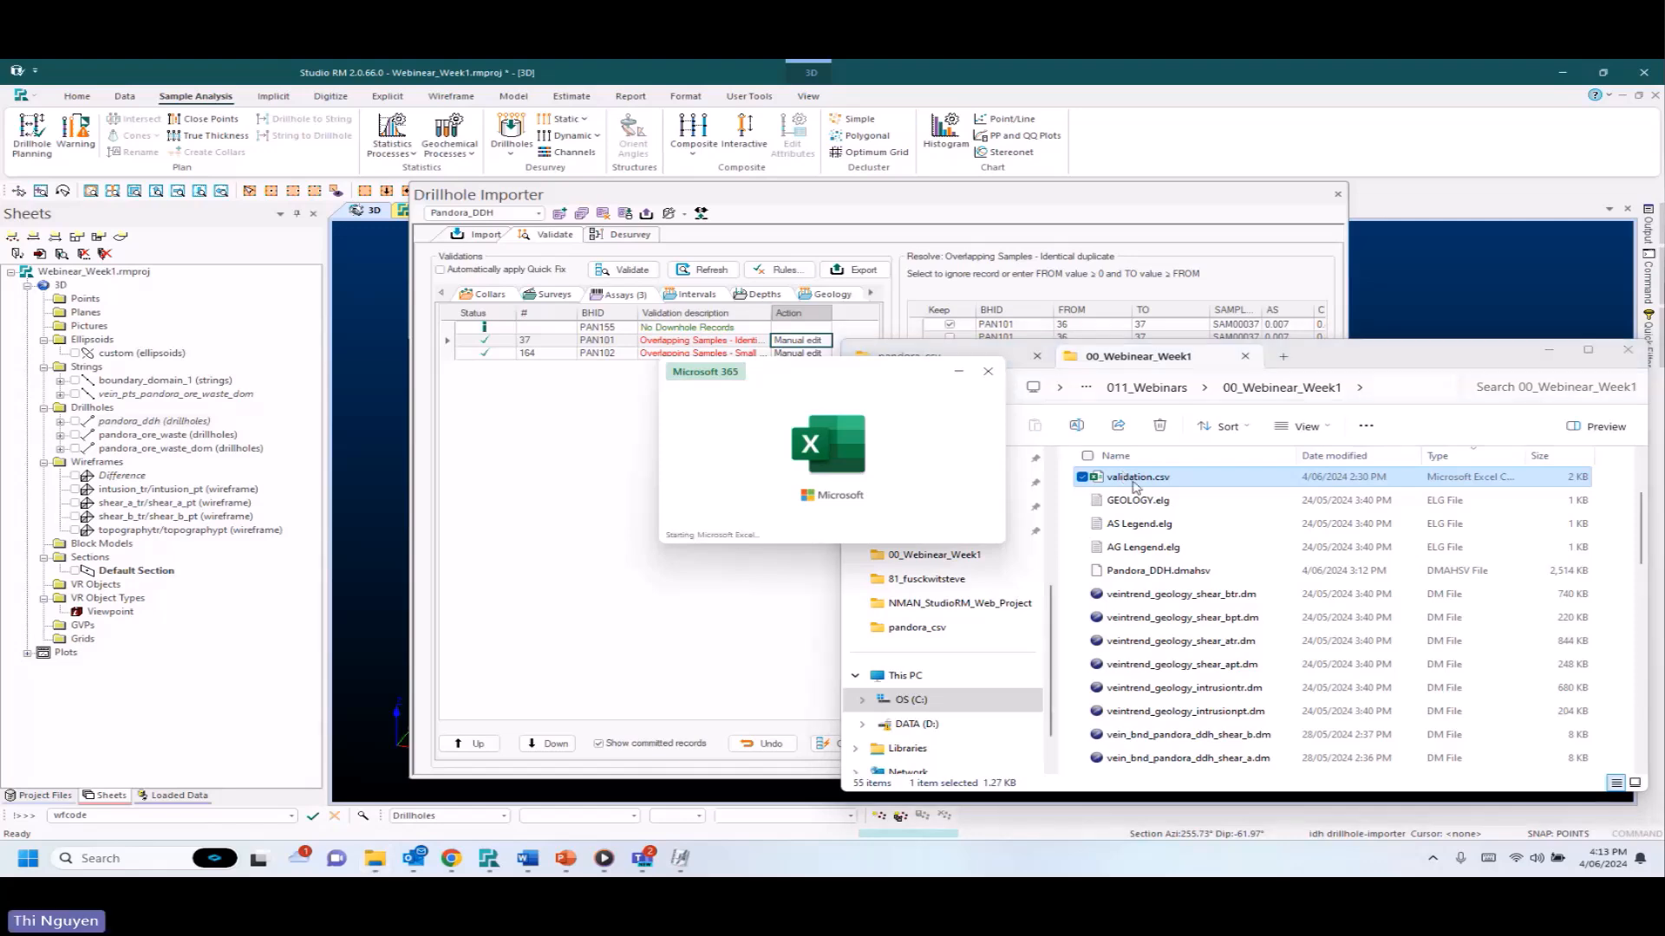
Fit the report's column widths to their contents, enlarge the window and examine the listed survey and assay errors.
left_click_drag(285, 392, 673, 392)
double_click(645, 392)
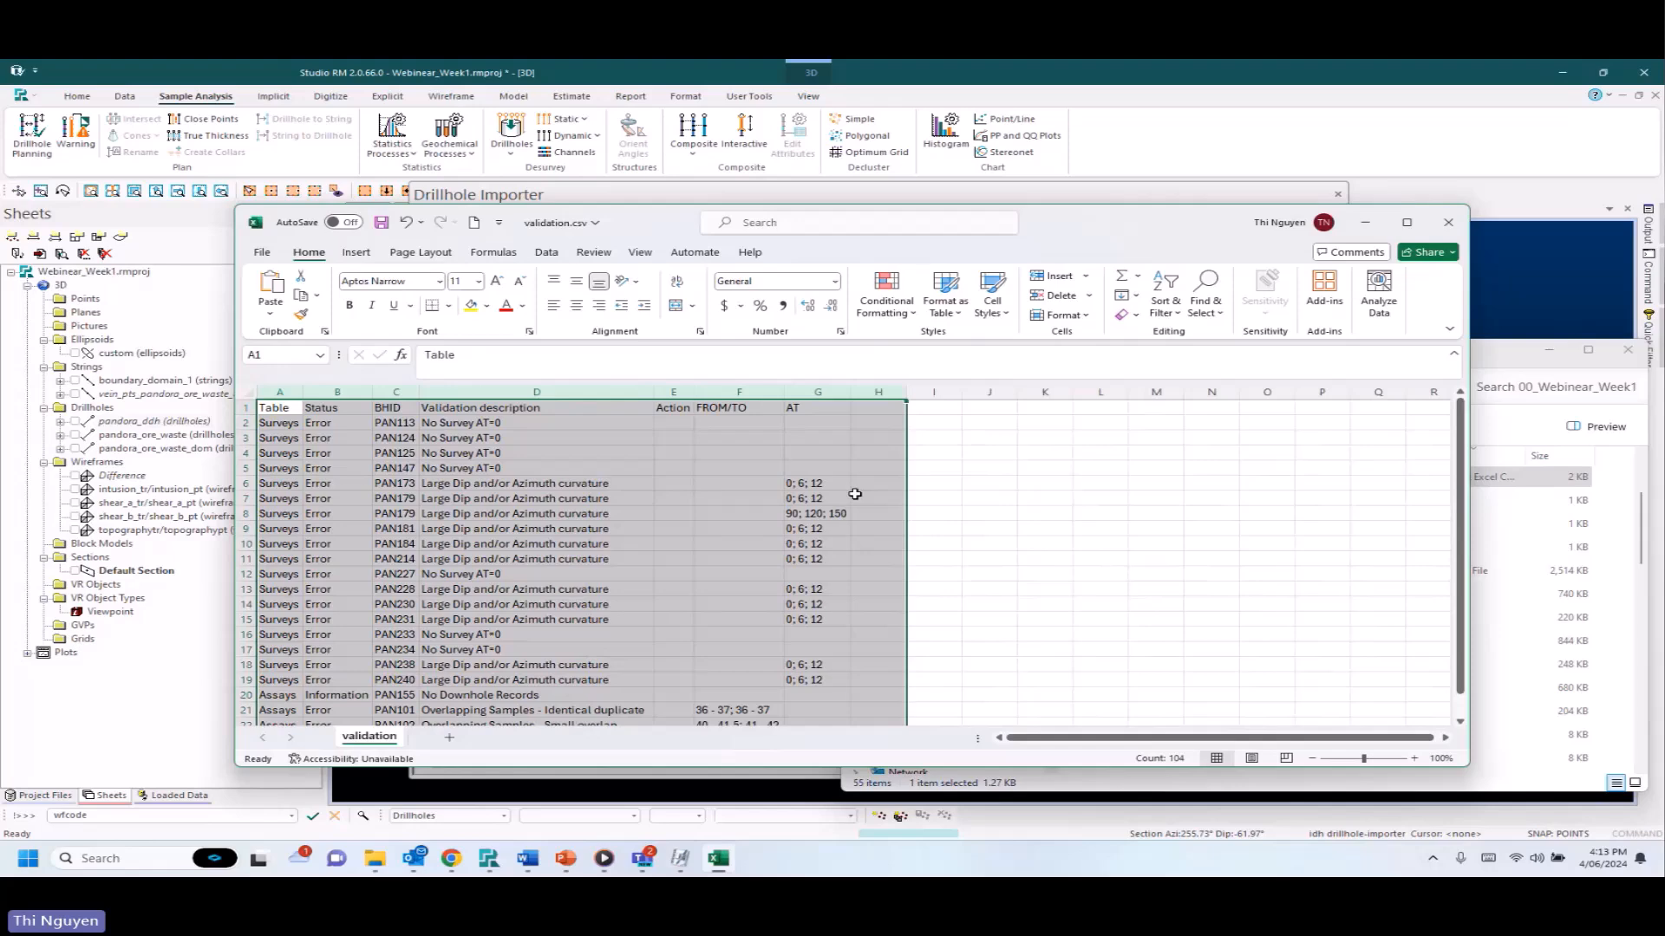
left_click_drag(1063, 222, 1045, 144)
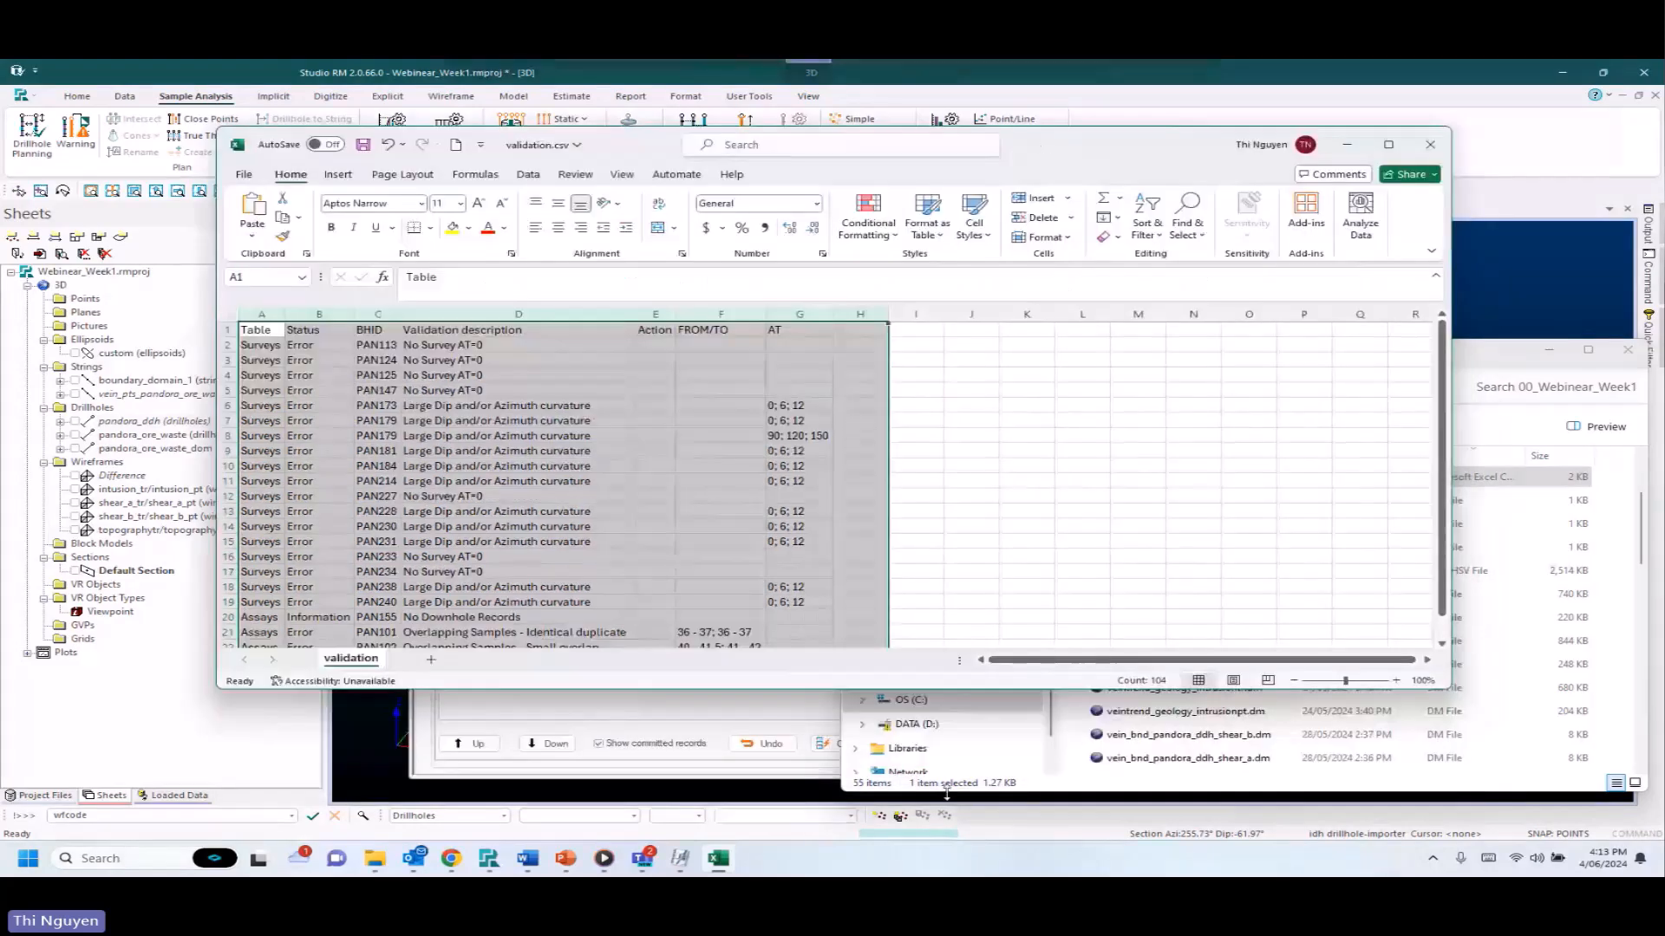
left_click_drag(947, 793, 948, 807)
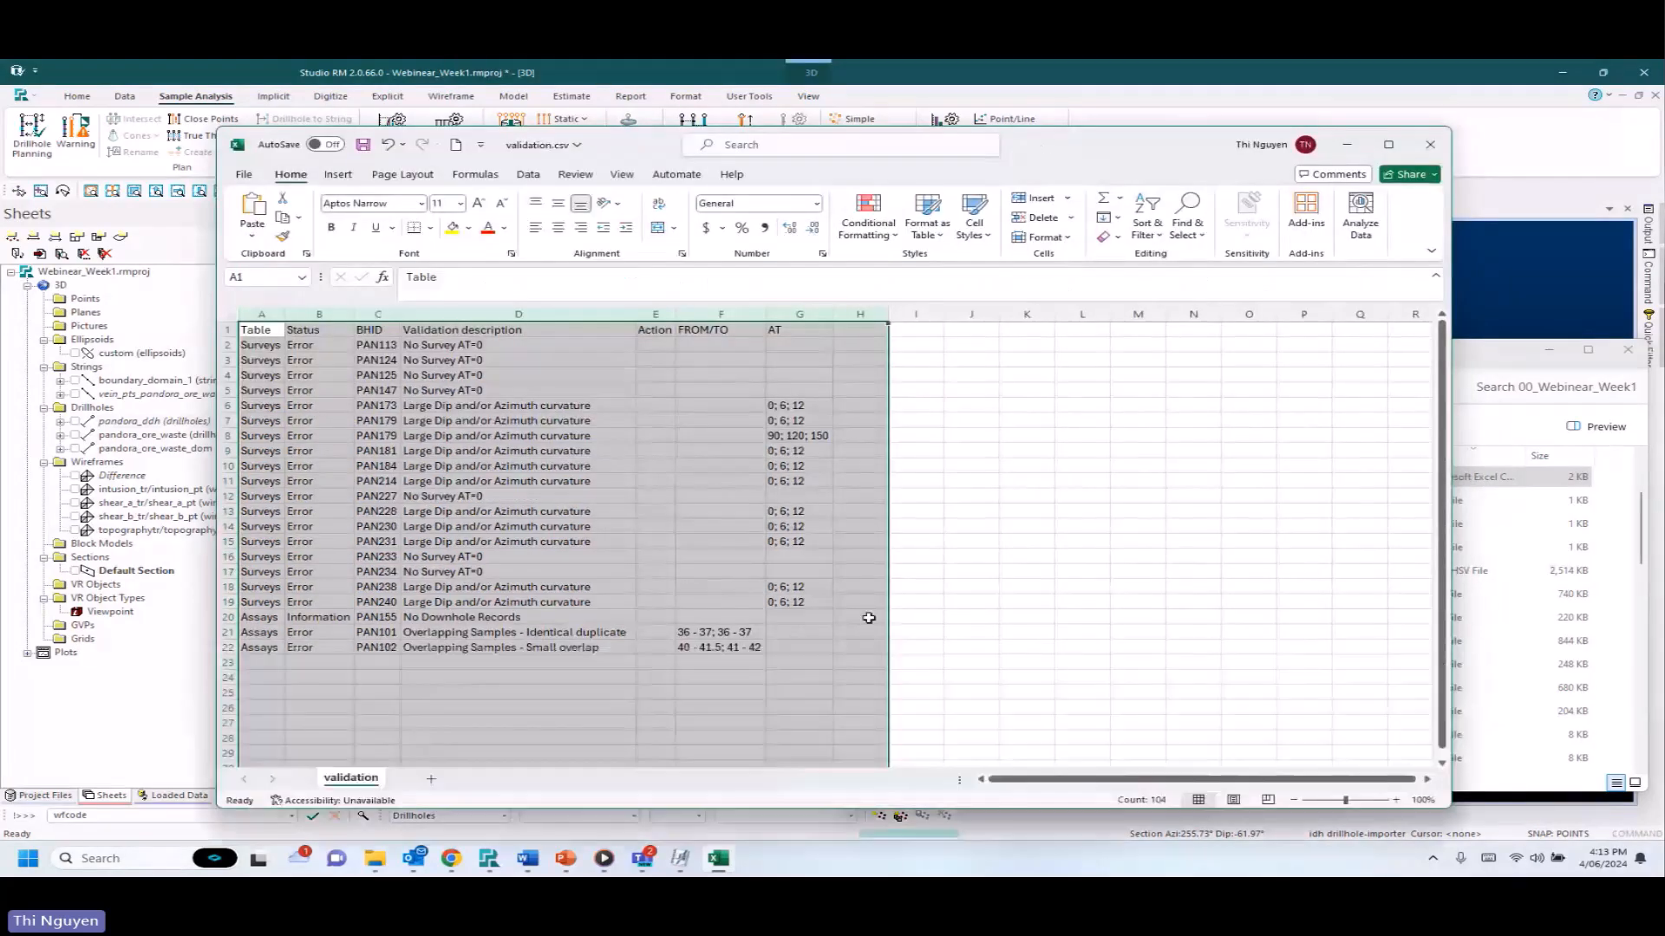
left_click_drag(376, 360, 798, 647)
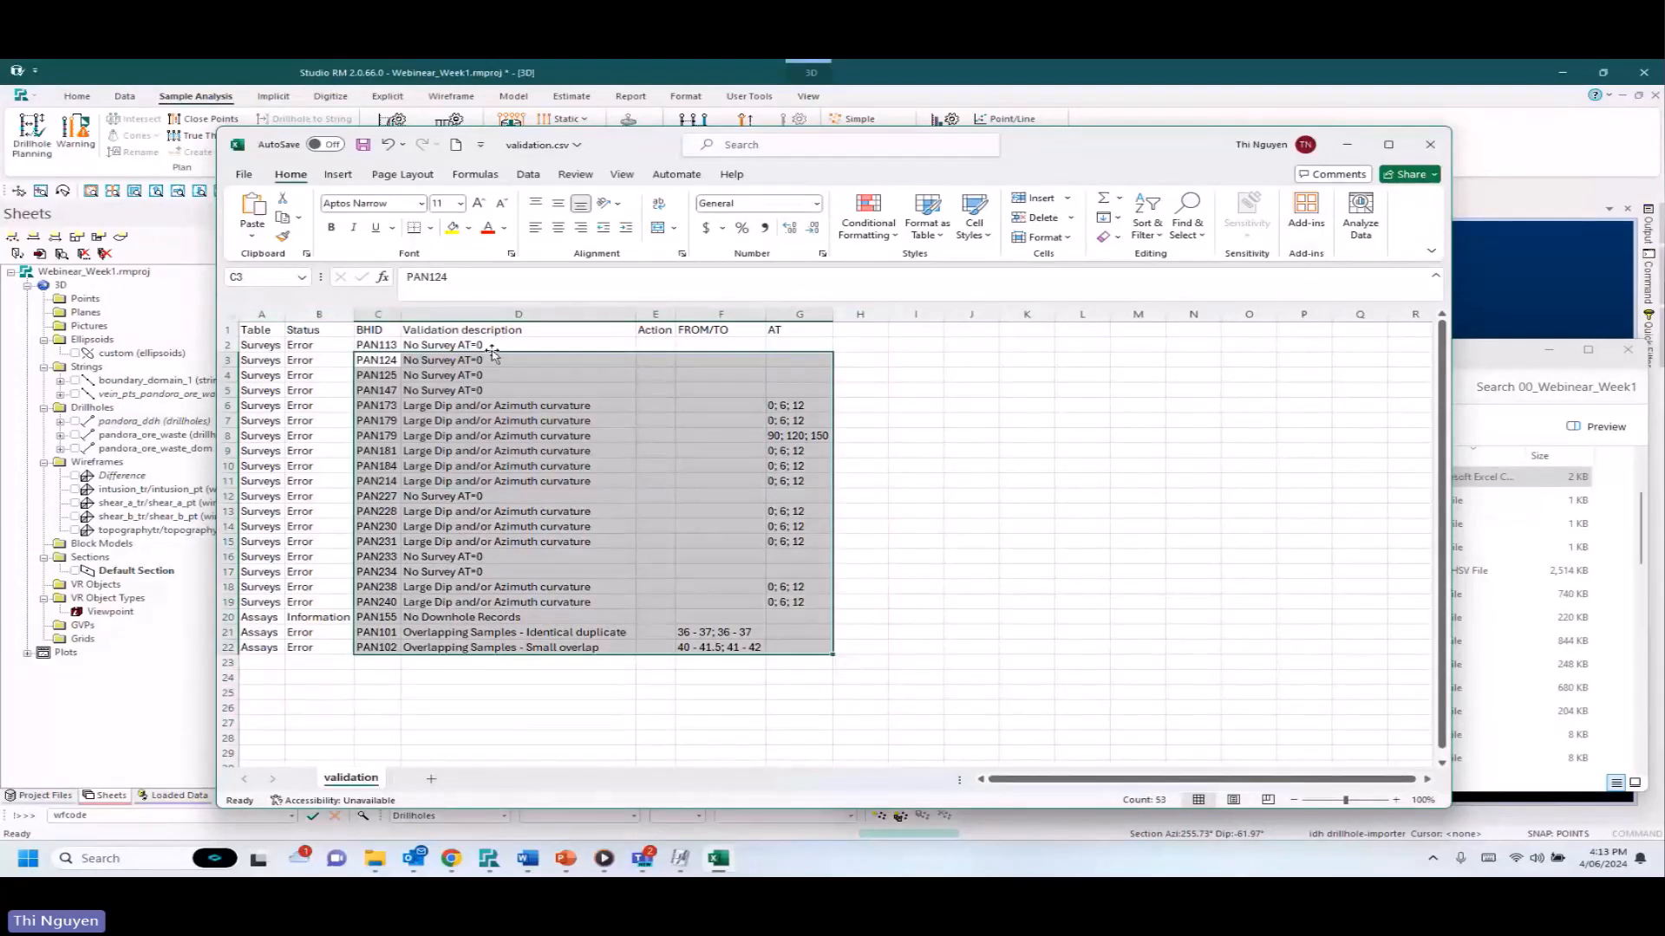
Close the validation report, minimise the file browser and return to the Drillhole Importer.
left_click(1430, 145)
left_click(923, 679)
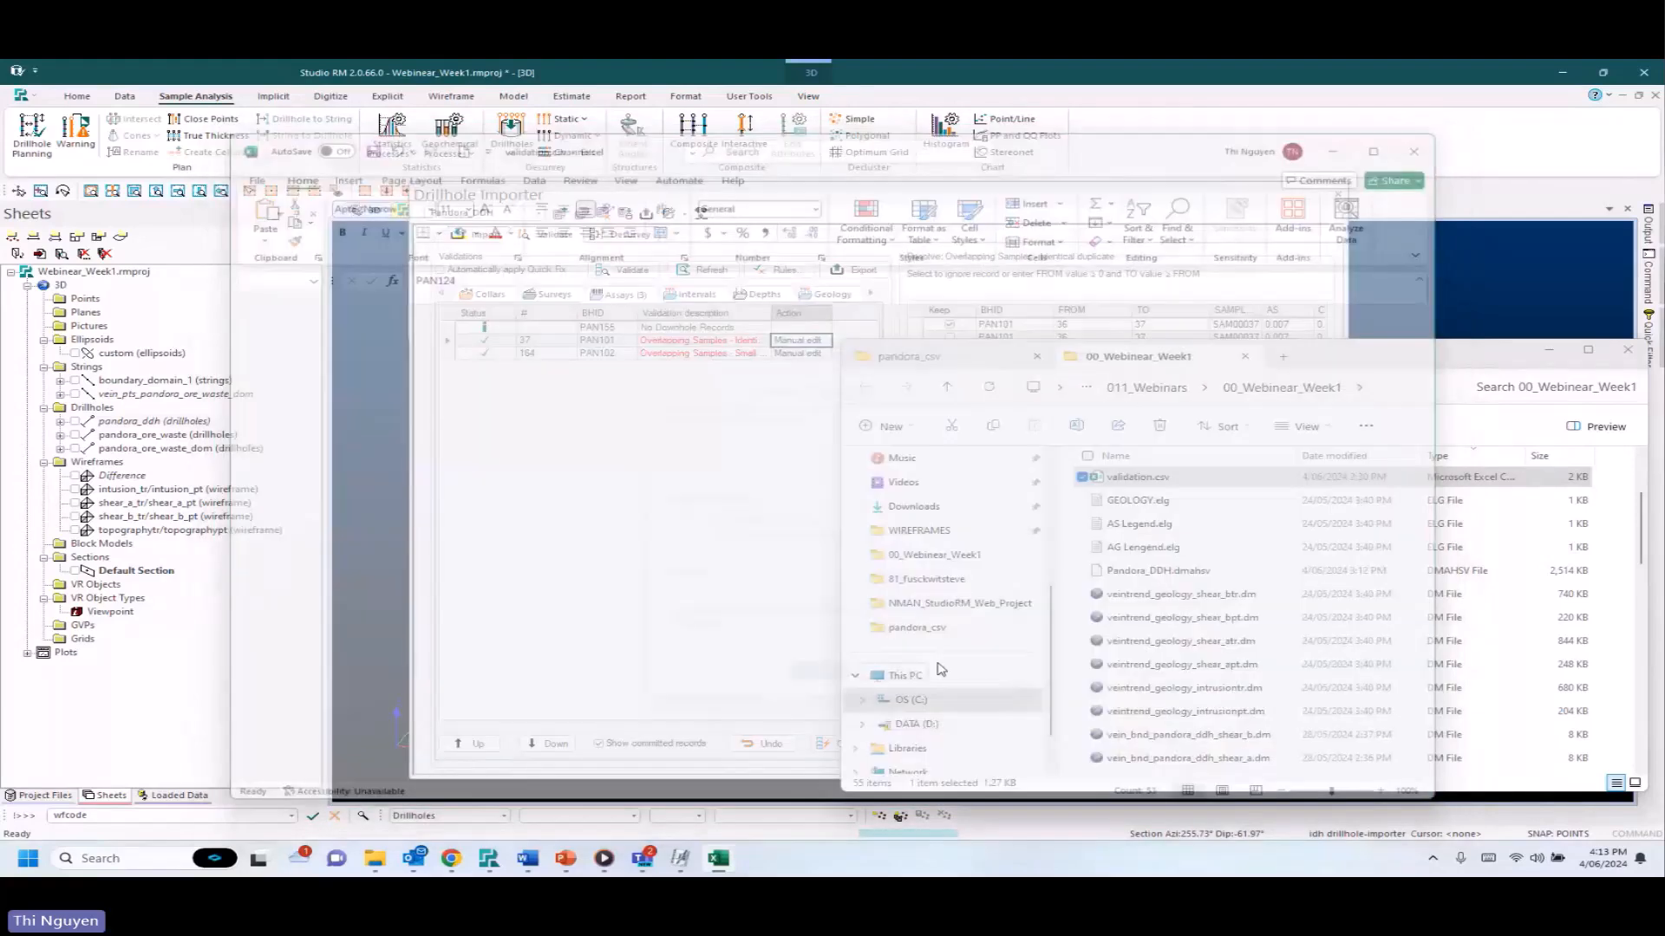
left_click(1548, 354)
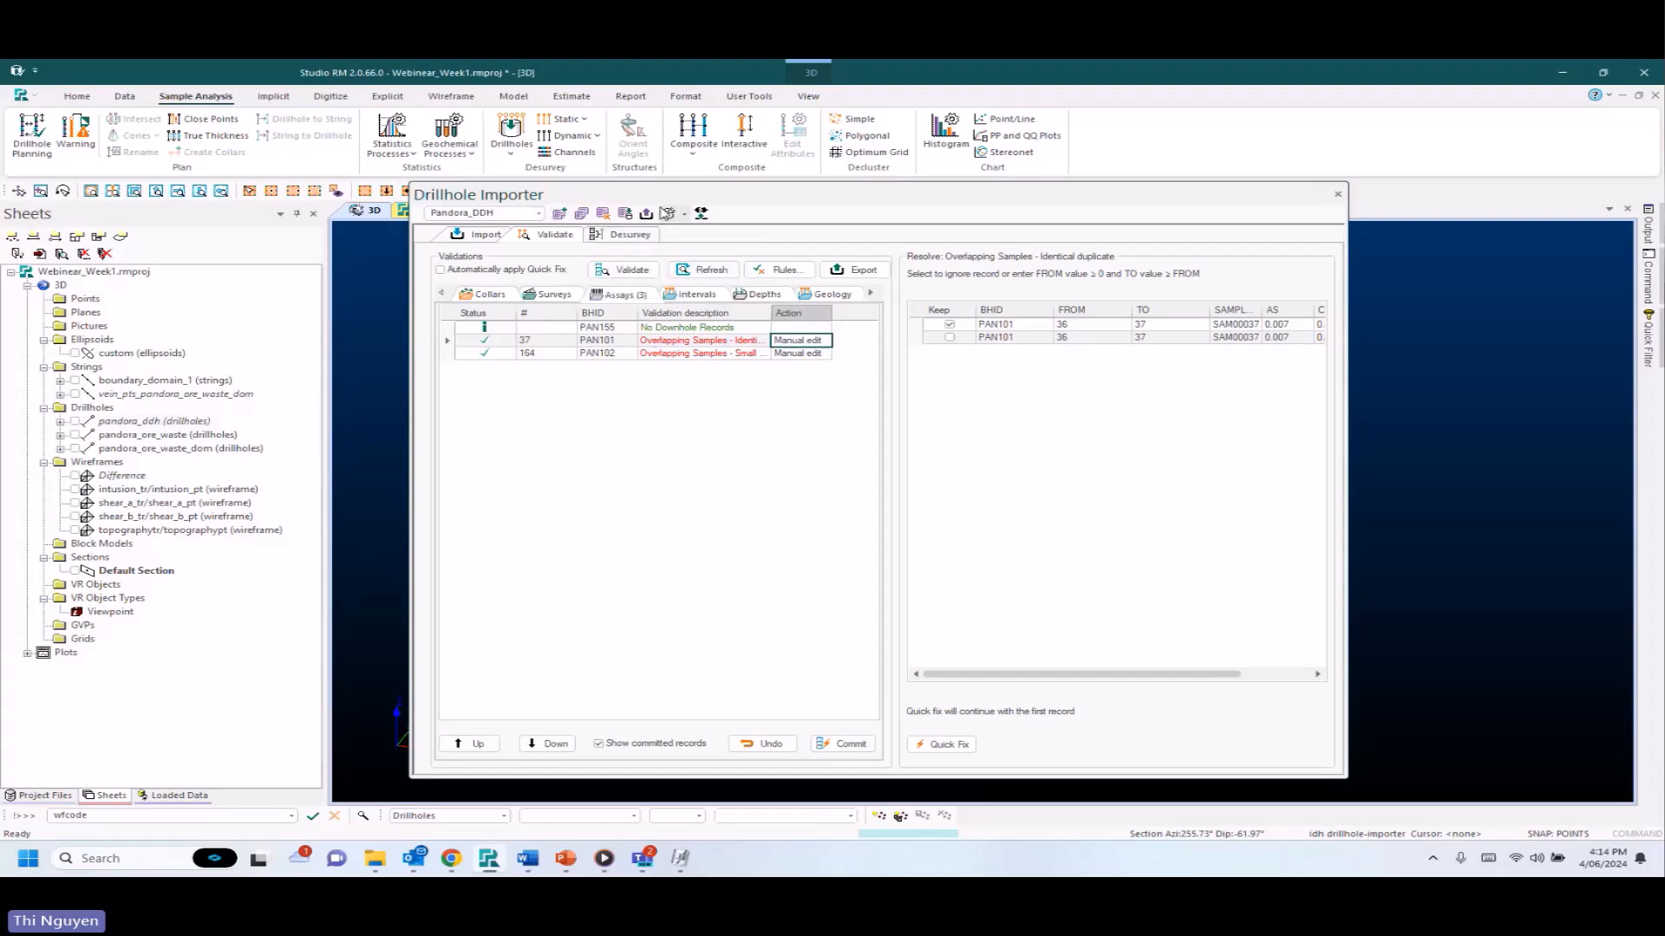
Examine the scenario's save dialog and the available database connection types, leaving both without saving or connecting.
left_click(647, 213)
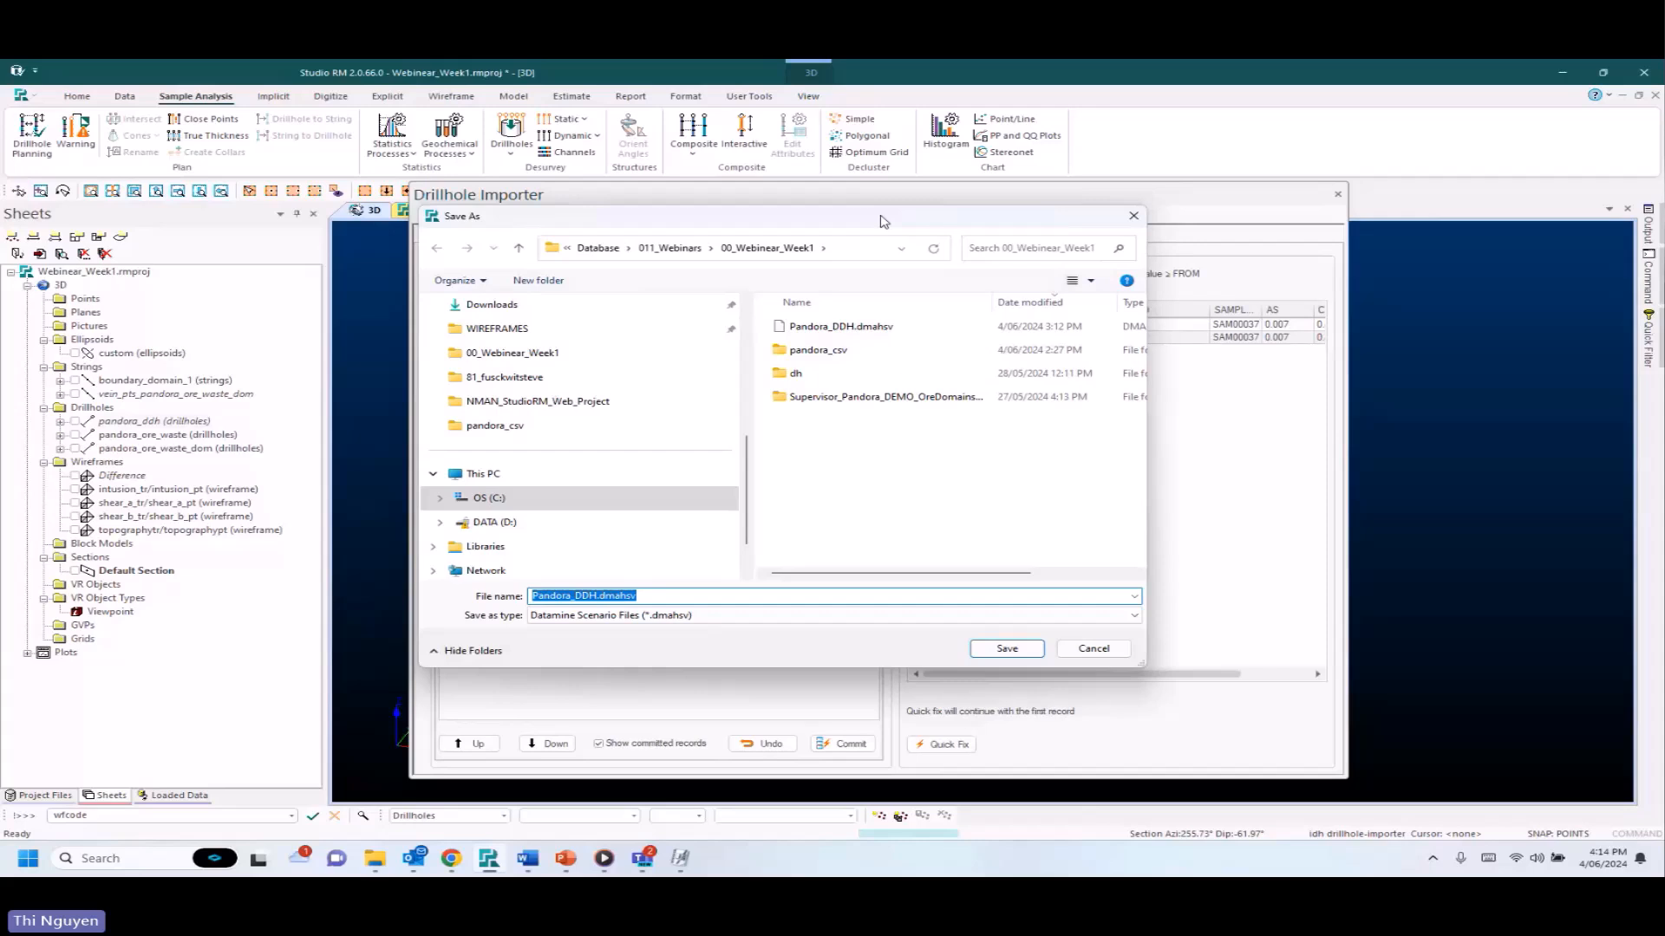
left_click_drag(881, 221, 1083, 333)
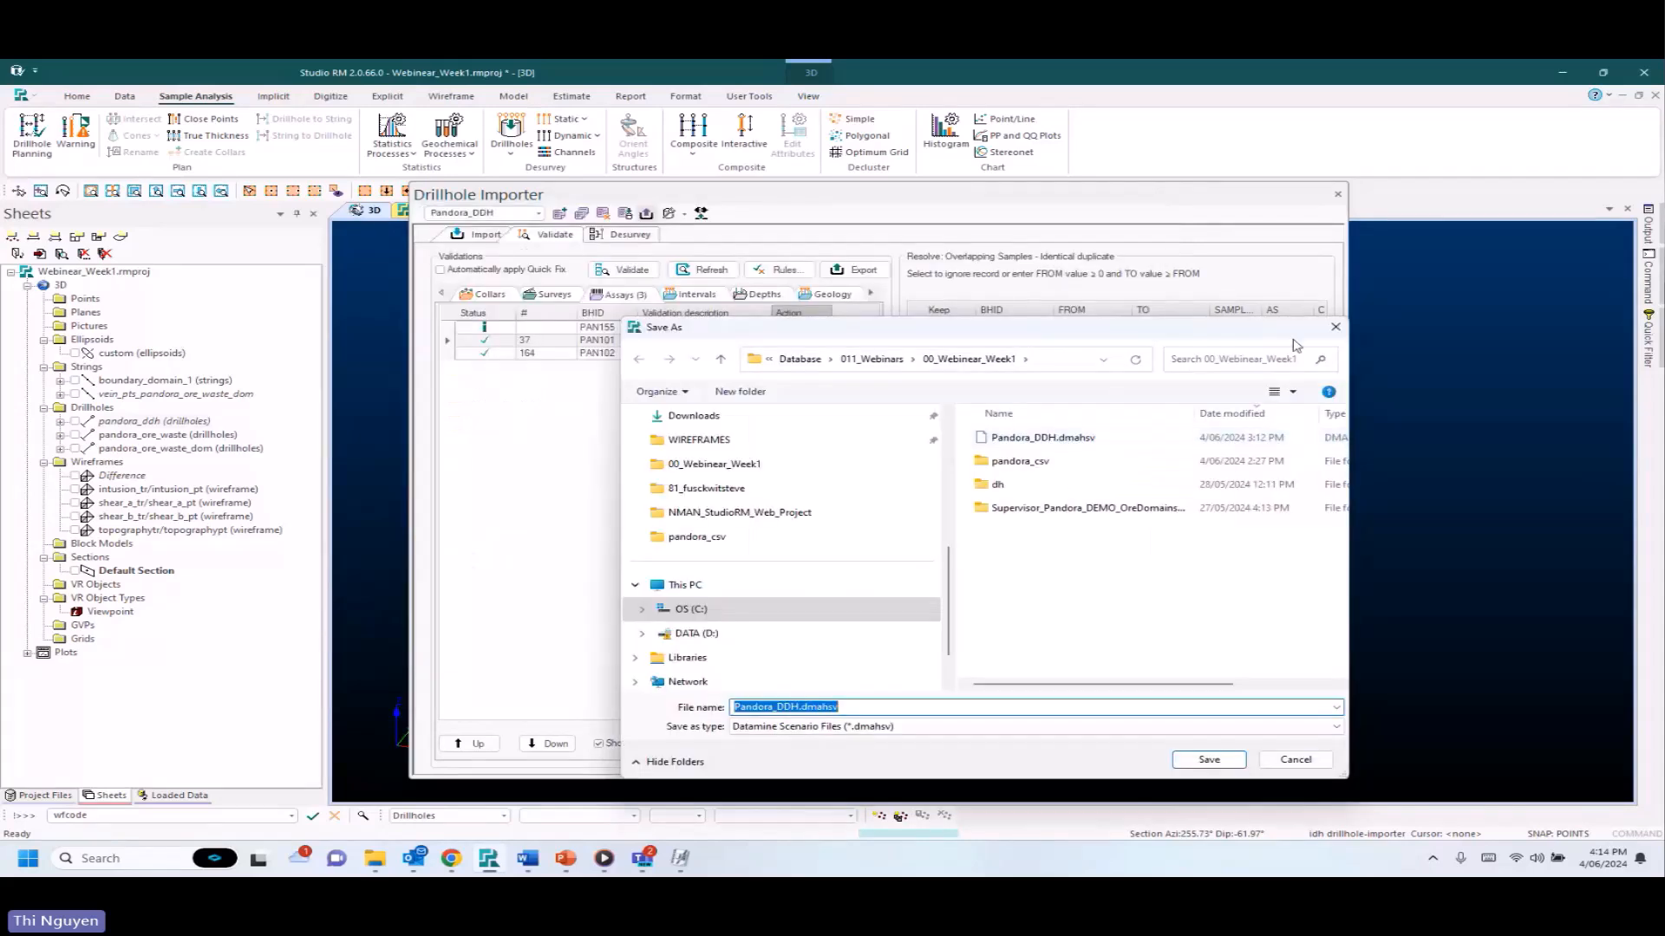
left_click(1336, 327)
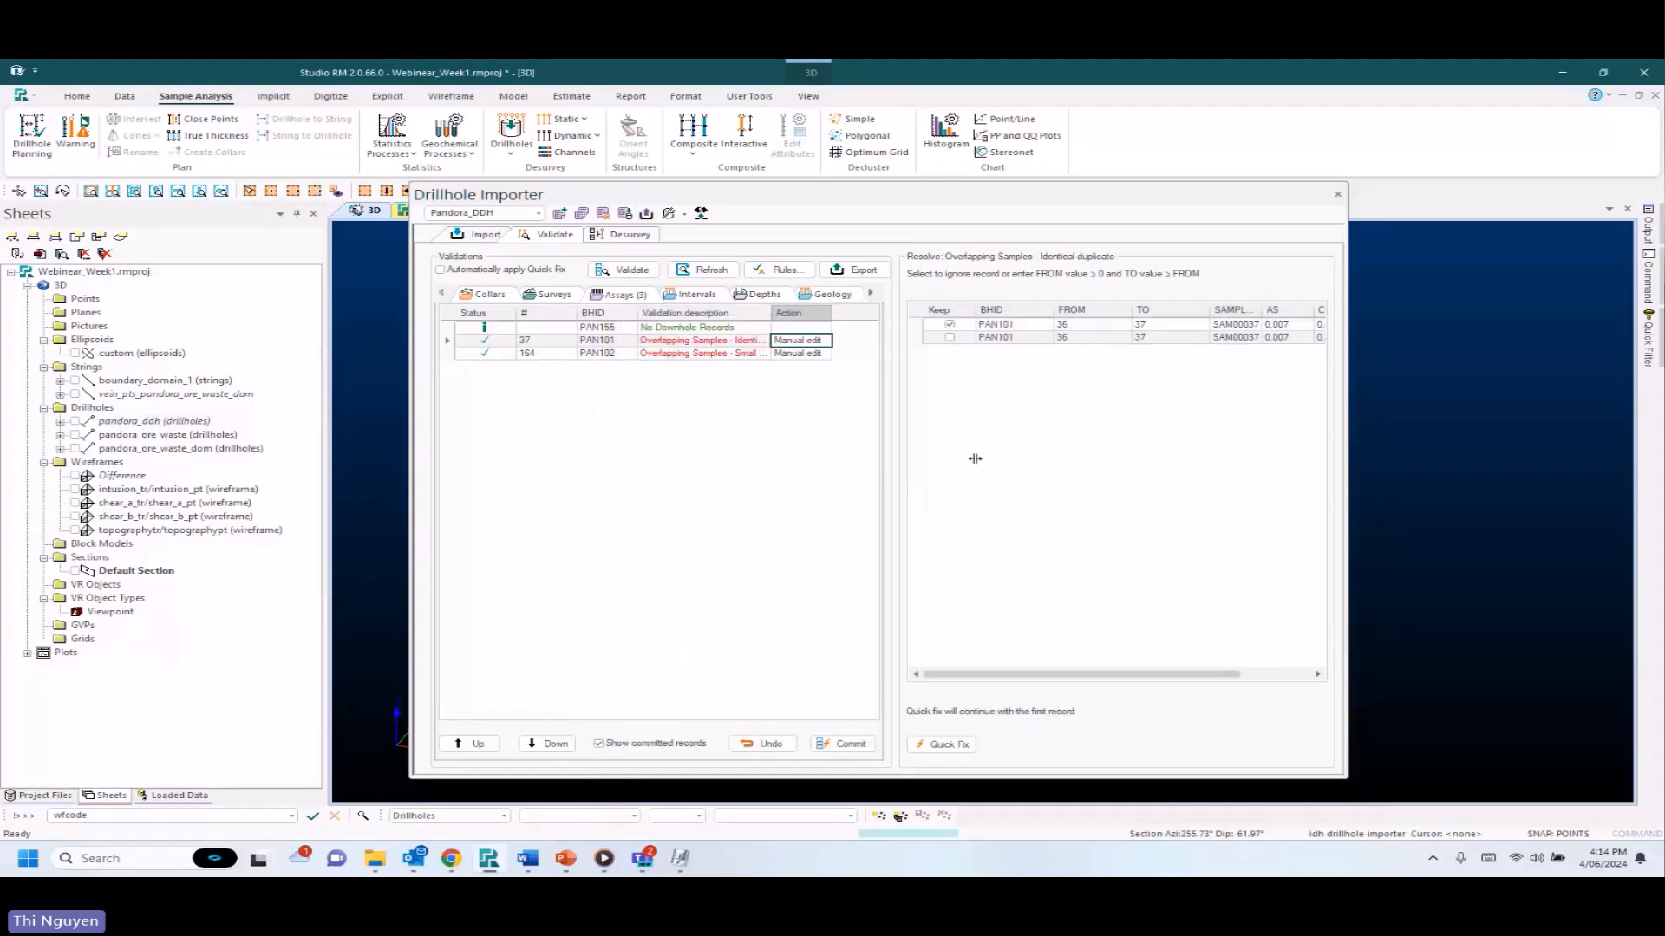
left_click(669, 215)
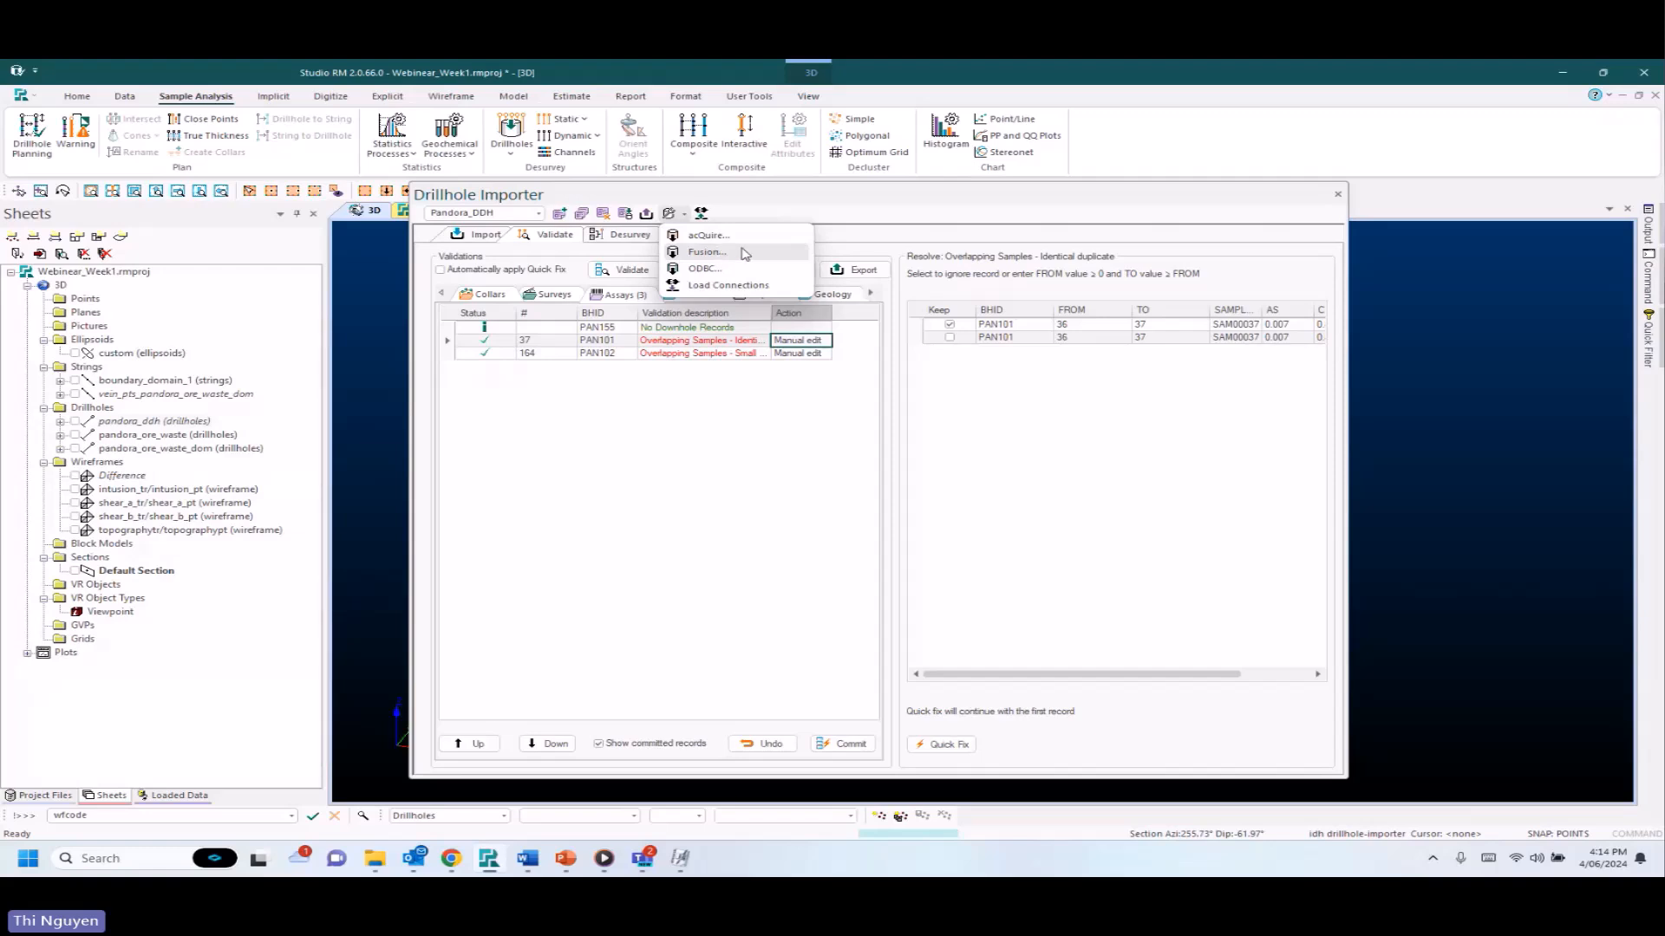
left_click(784, 213)
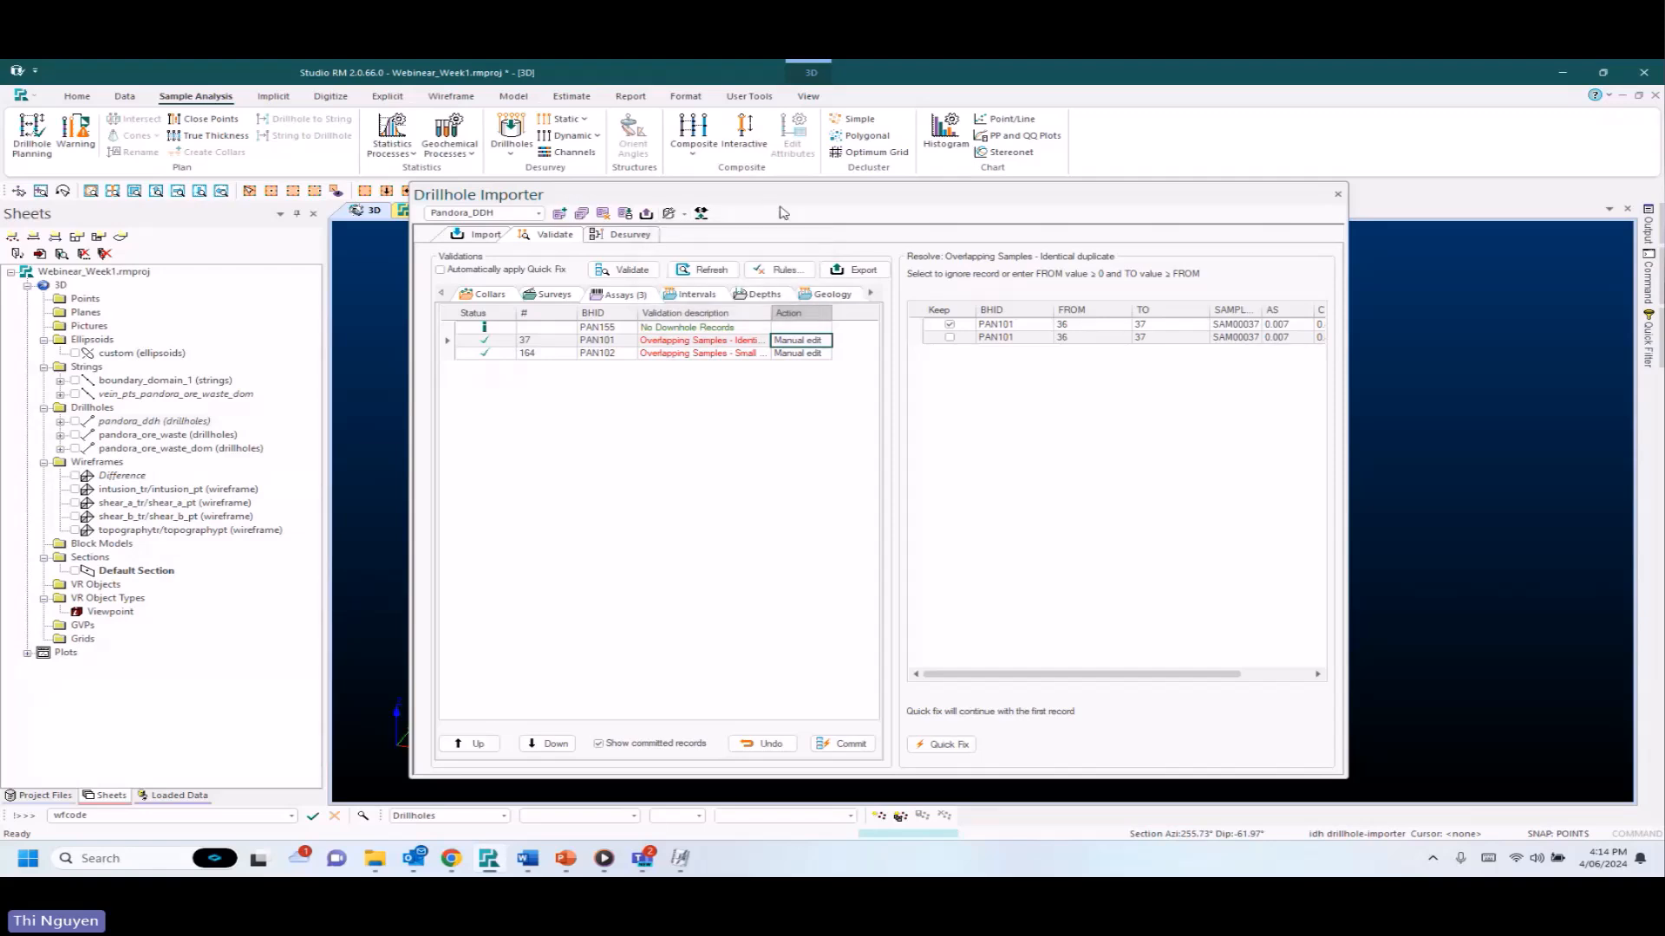
Review the desurvey options and accept Radius of curvature, samples for each survey record and positive dip down.
left_click(639, 237)
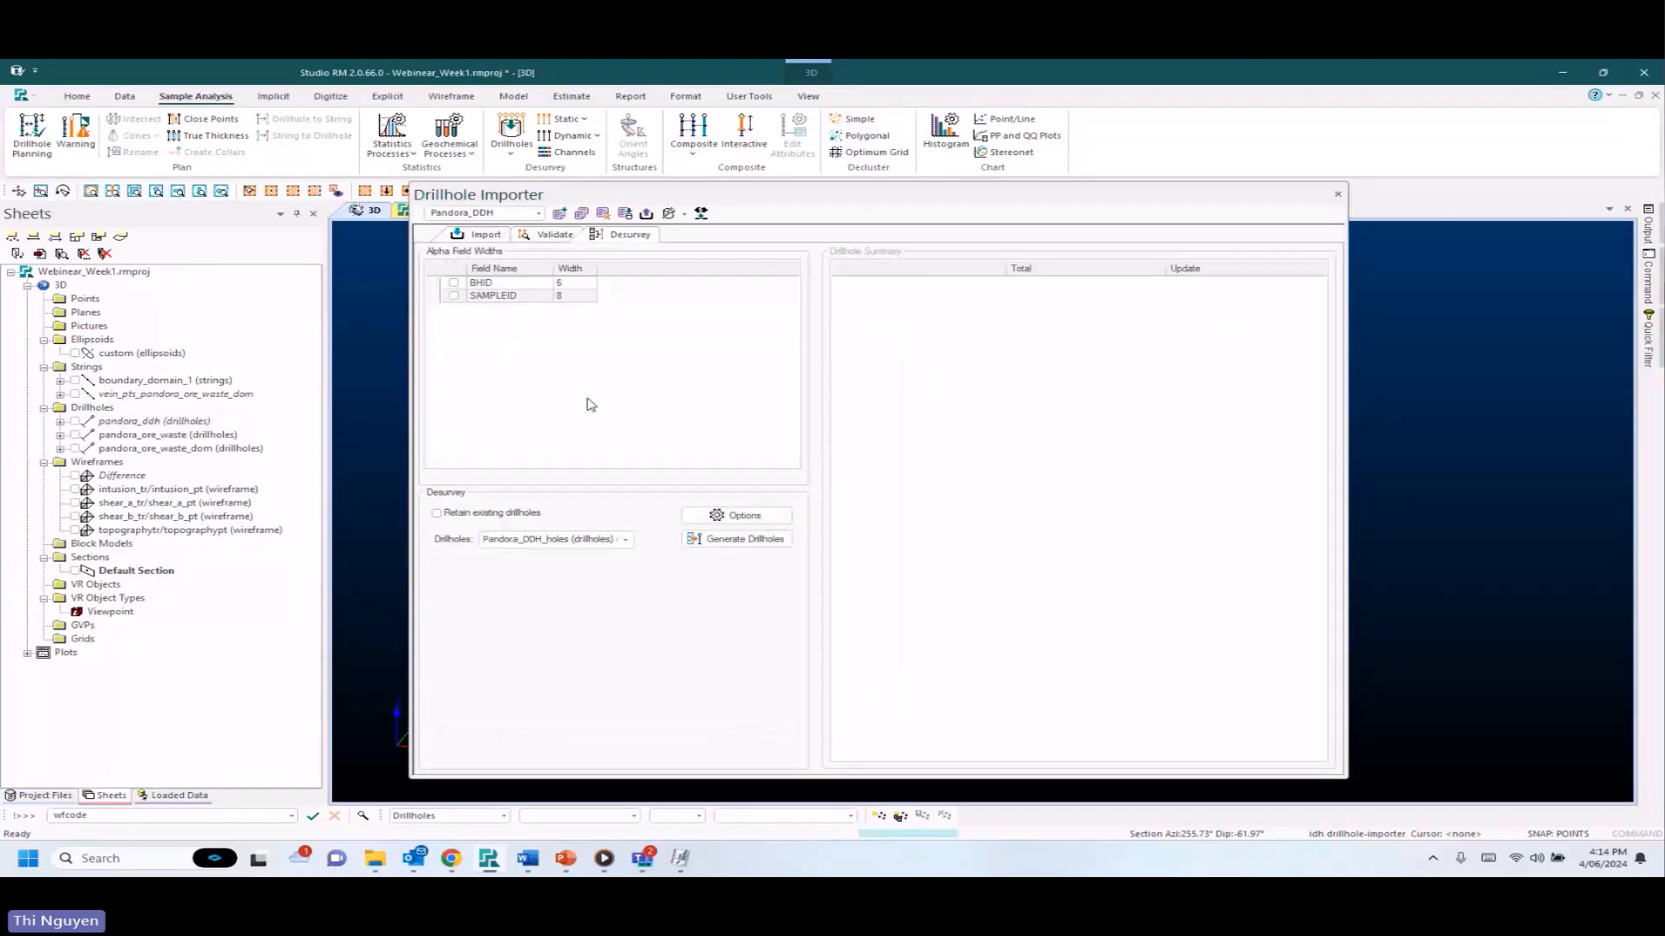
left_click(759, 517)
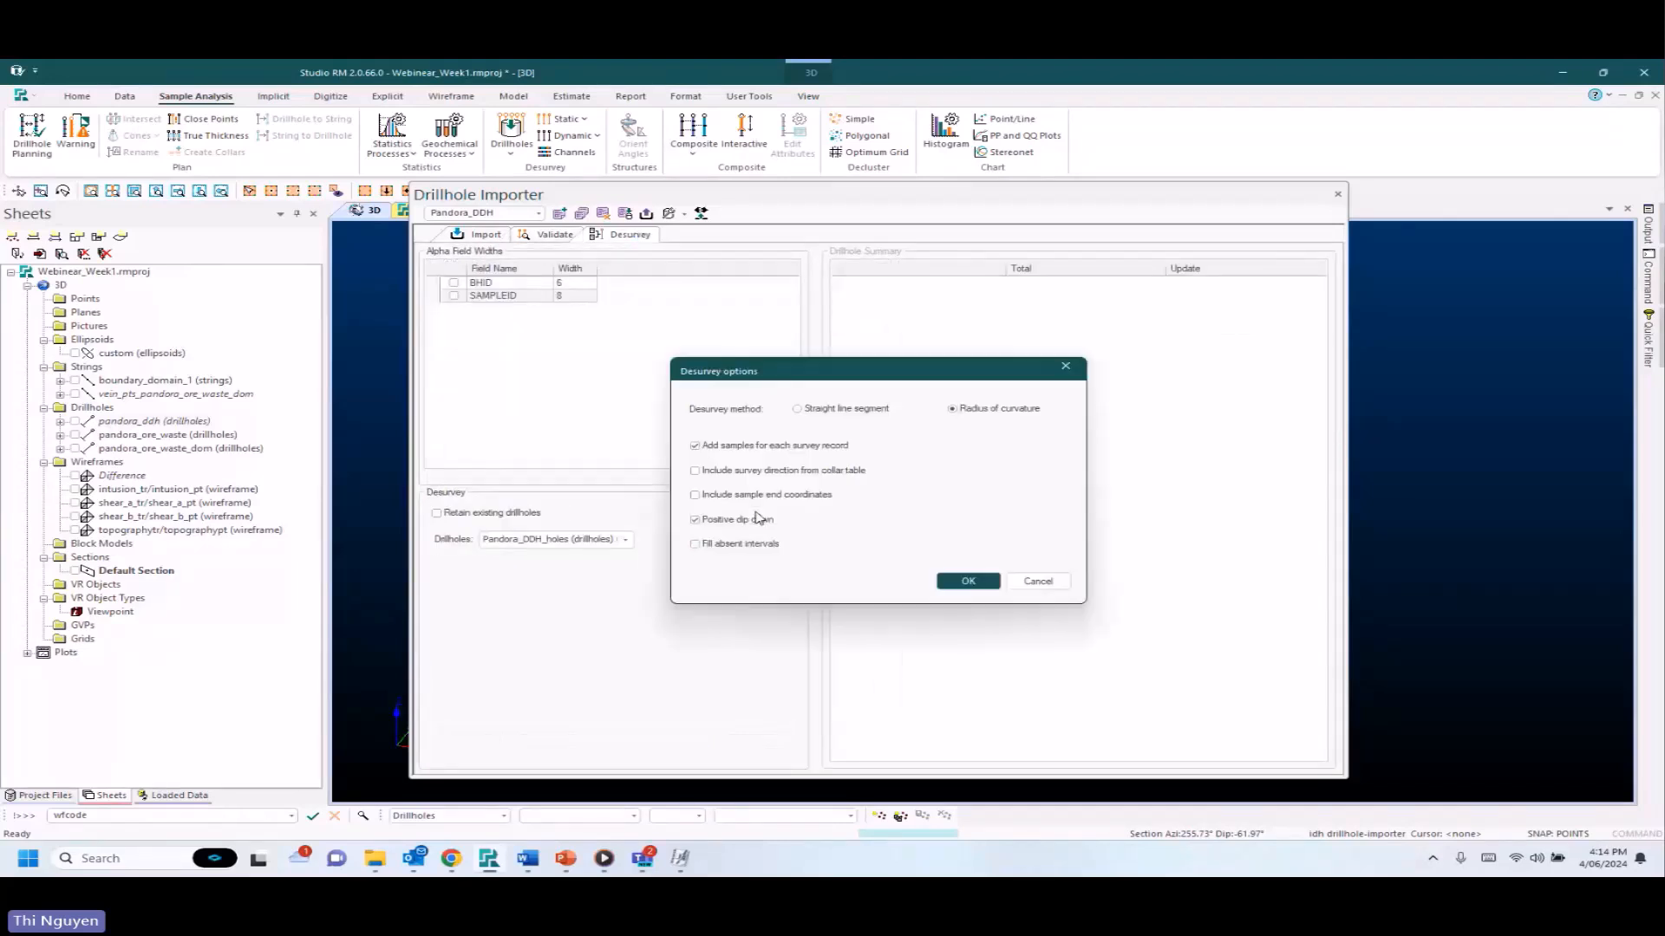
left_click_drag(824, 375, 966, 369)
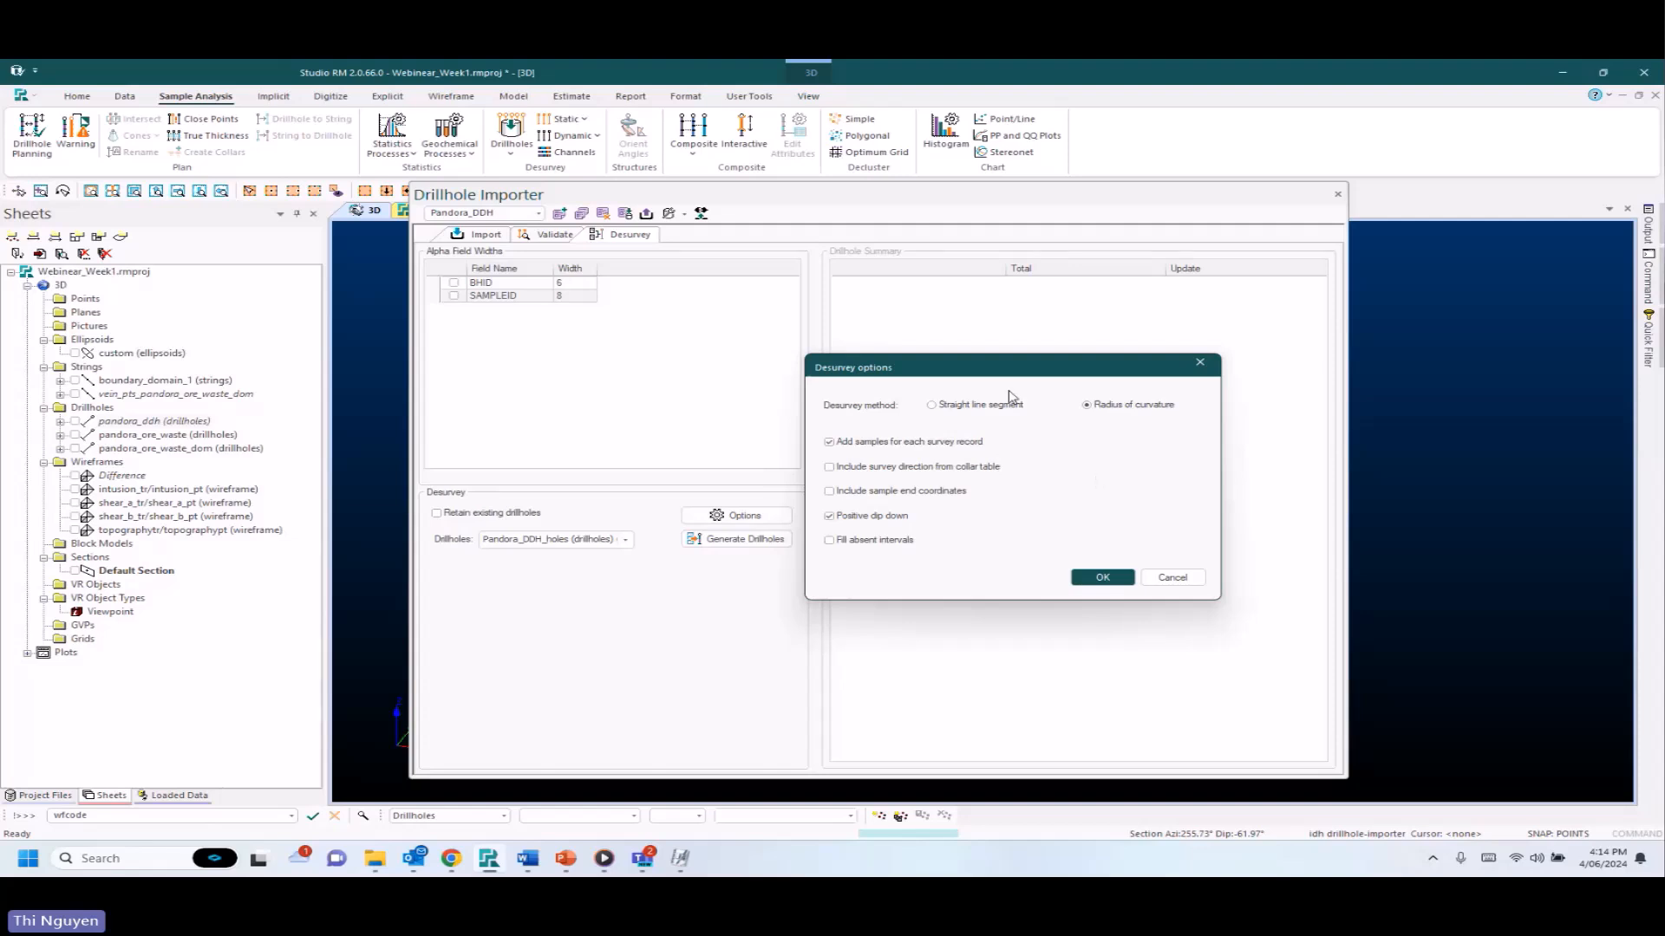
left_click(1103, 579)
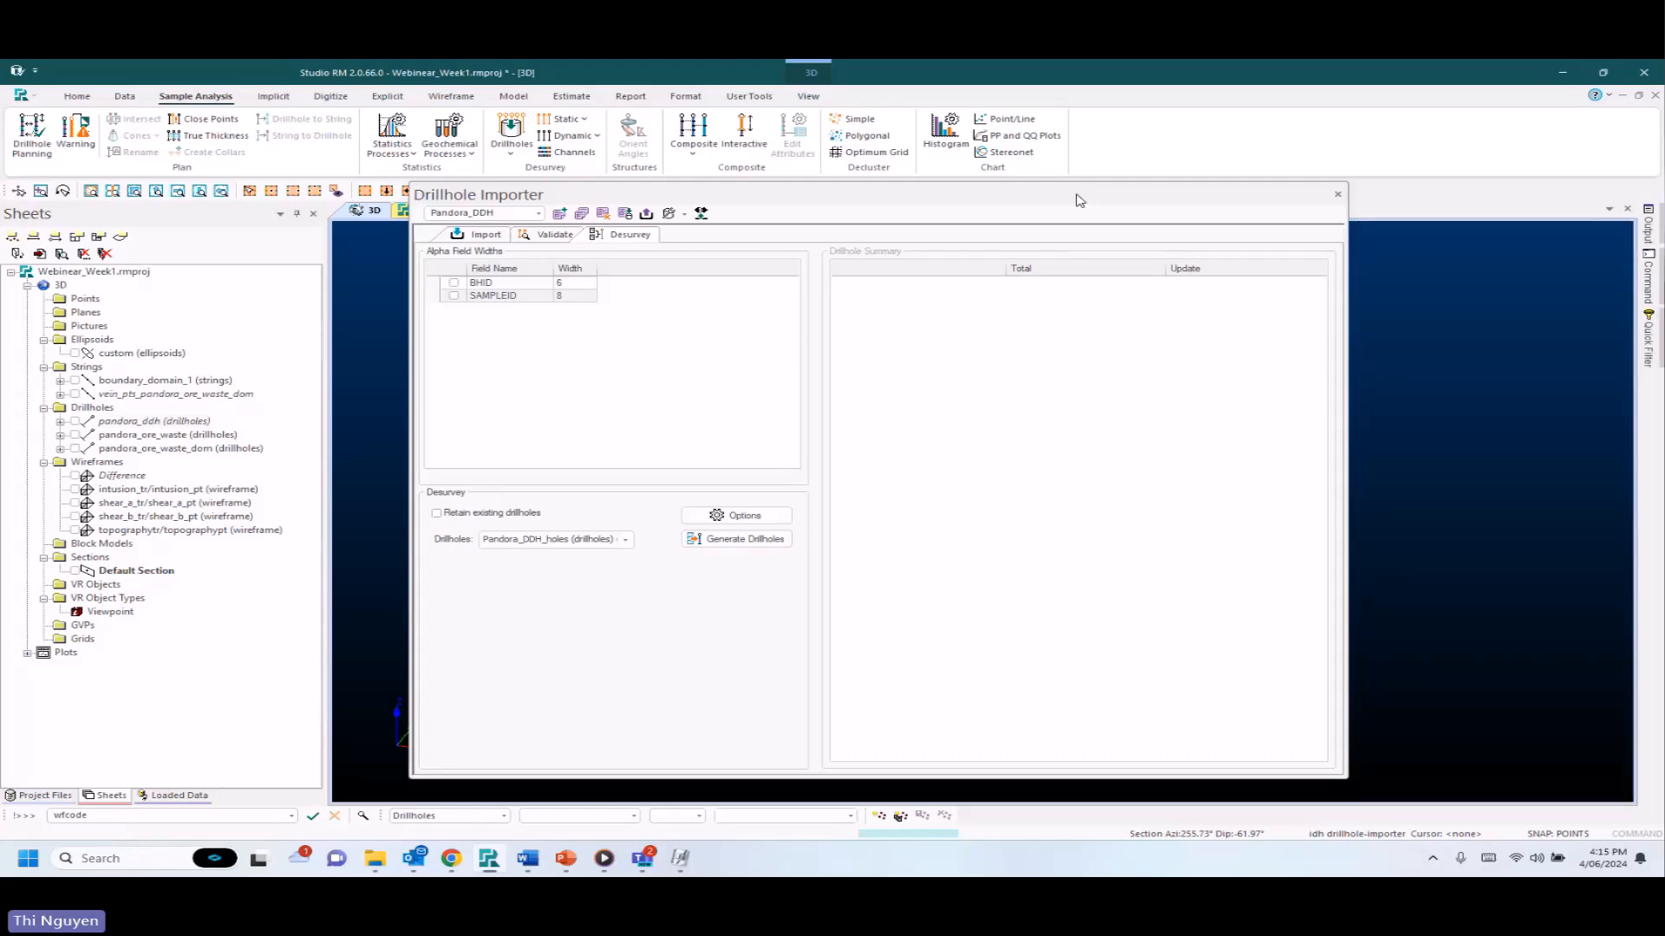
Generate the Pandora_DDH_holes drillholes, review the drillhole summary against the 3D view and close the importer.
left_click_drag(1079, 201, 1036, 835)
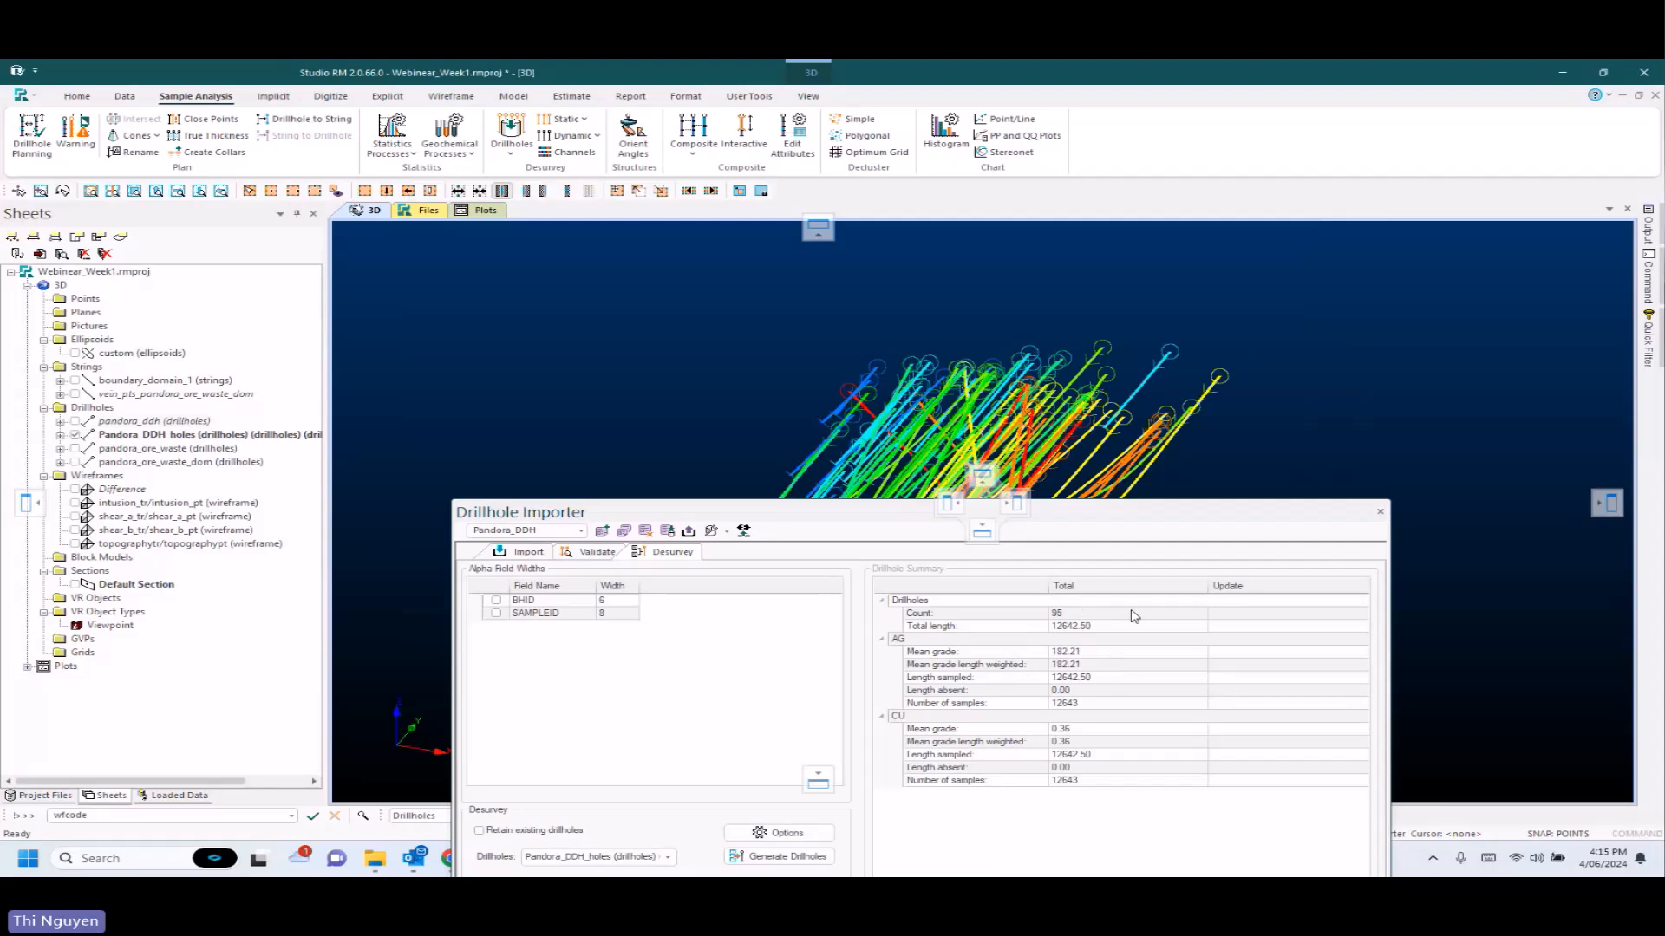
left_click_drag(1131, 611, 987, 599)
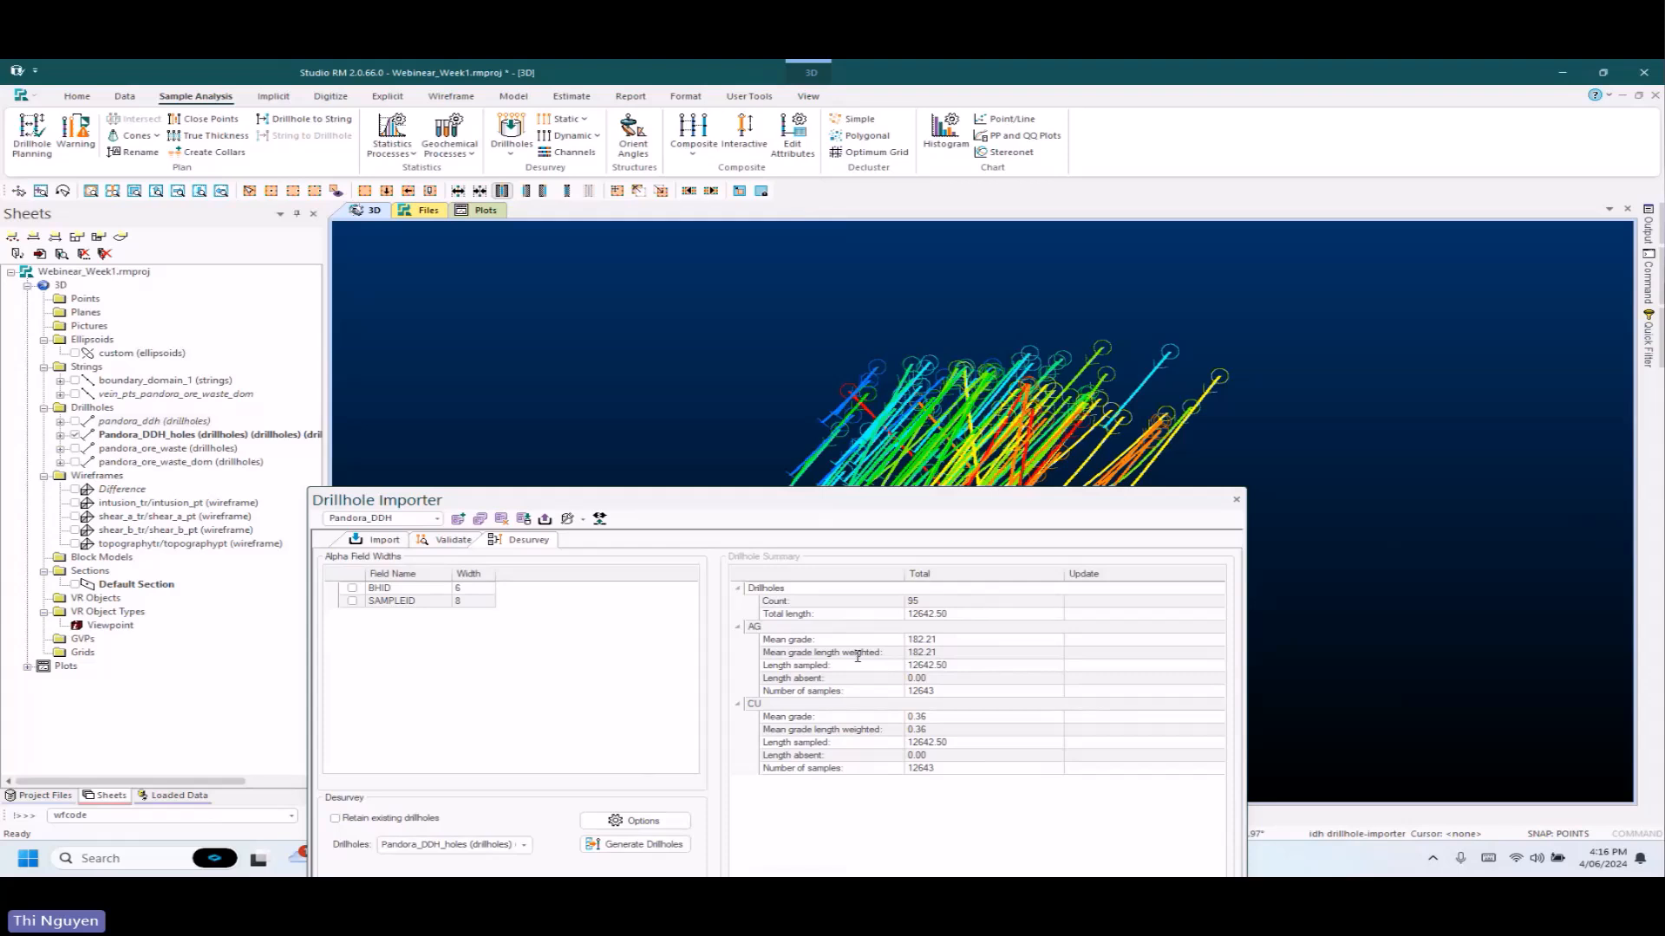
left_click(1236, 499)
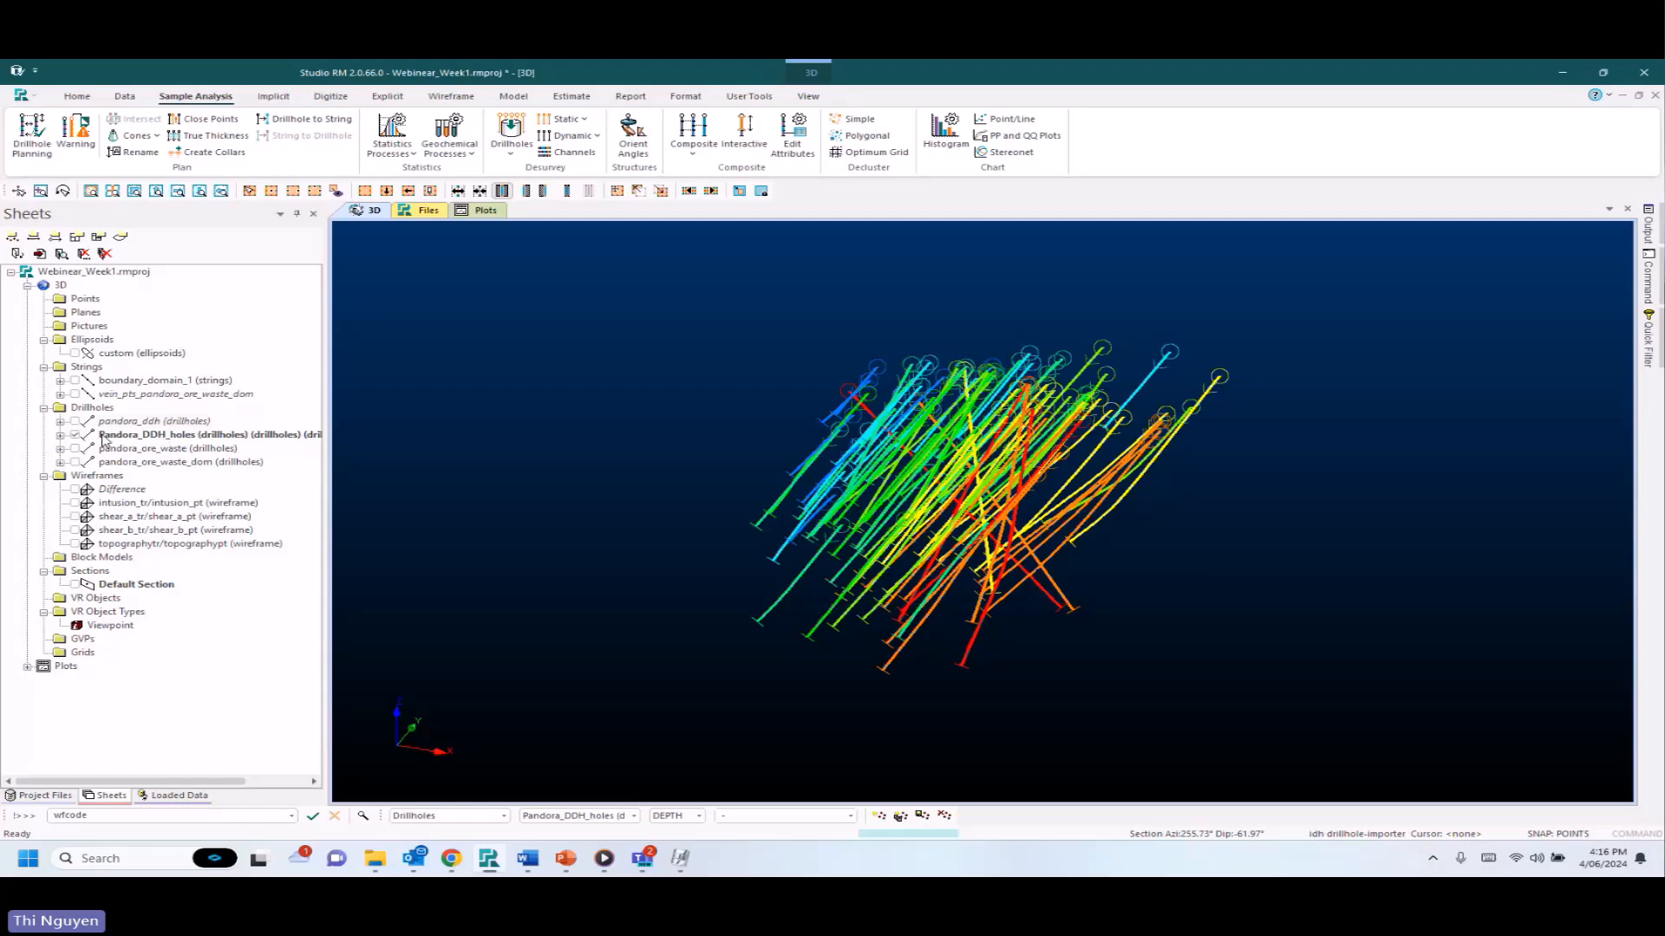
Hide the Pandora_DDH_holes drillholes and display the existing pandora_ddh drillholes in the 3D view.
left_click(75, 435)
left_click(76, 421)
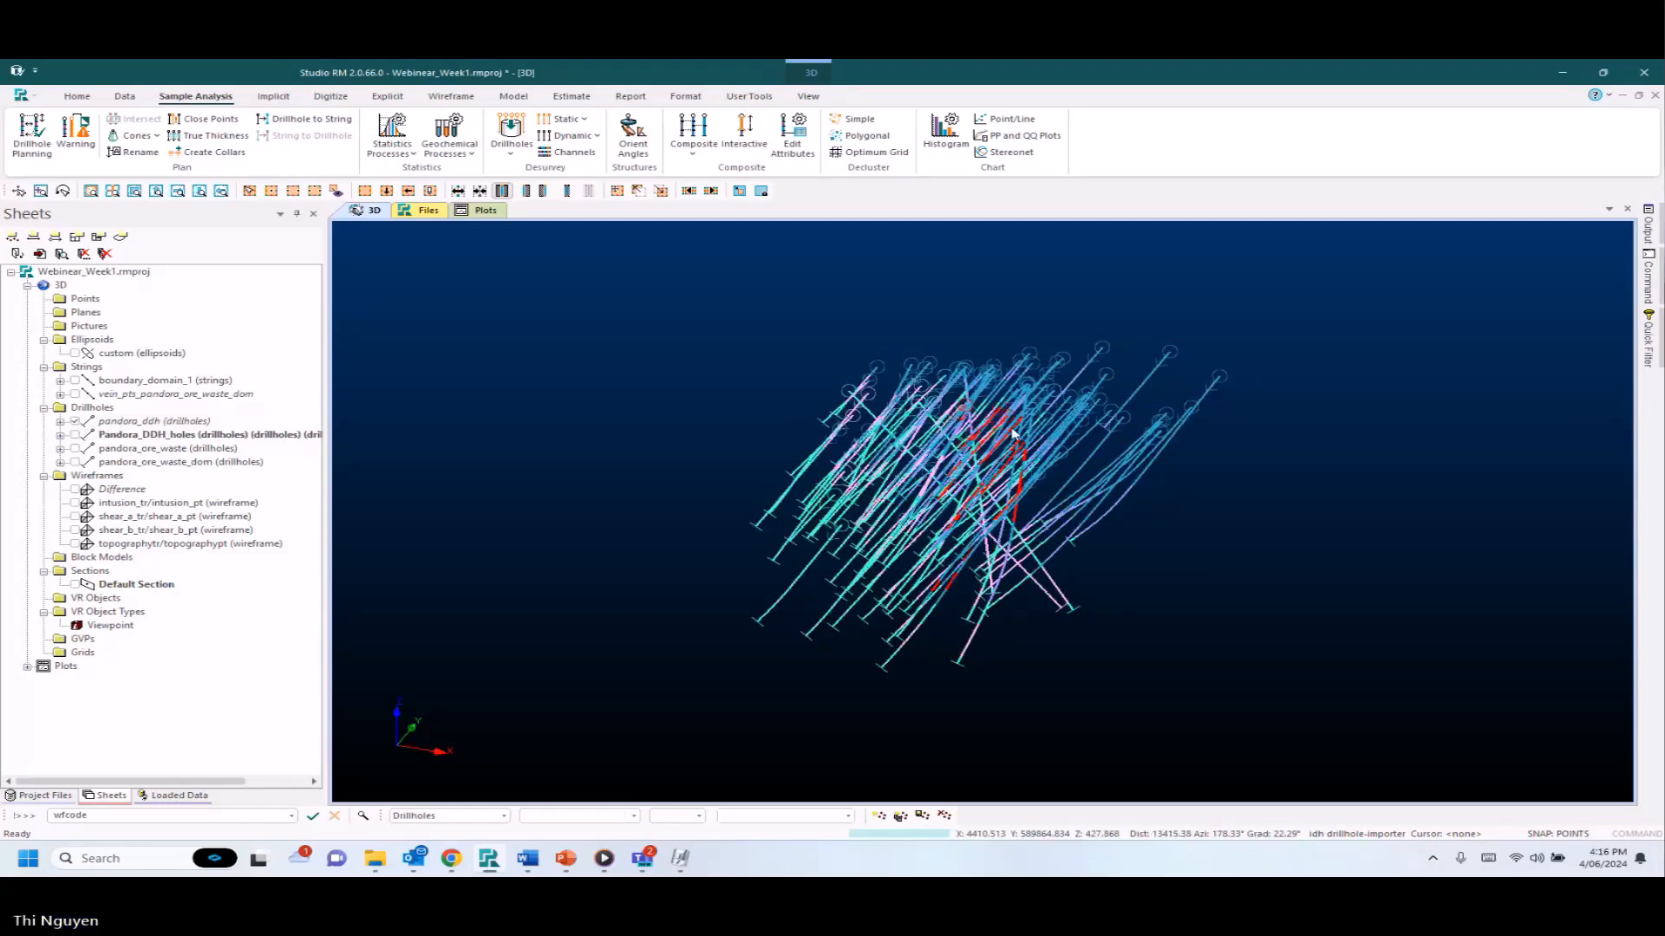
scroll(1032, 410, "up", 2)
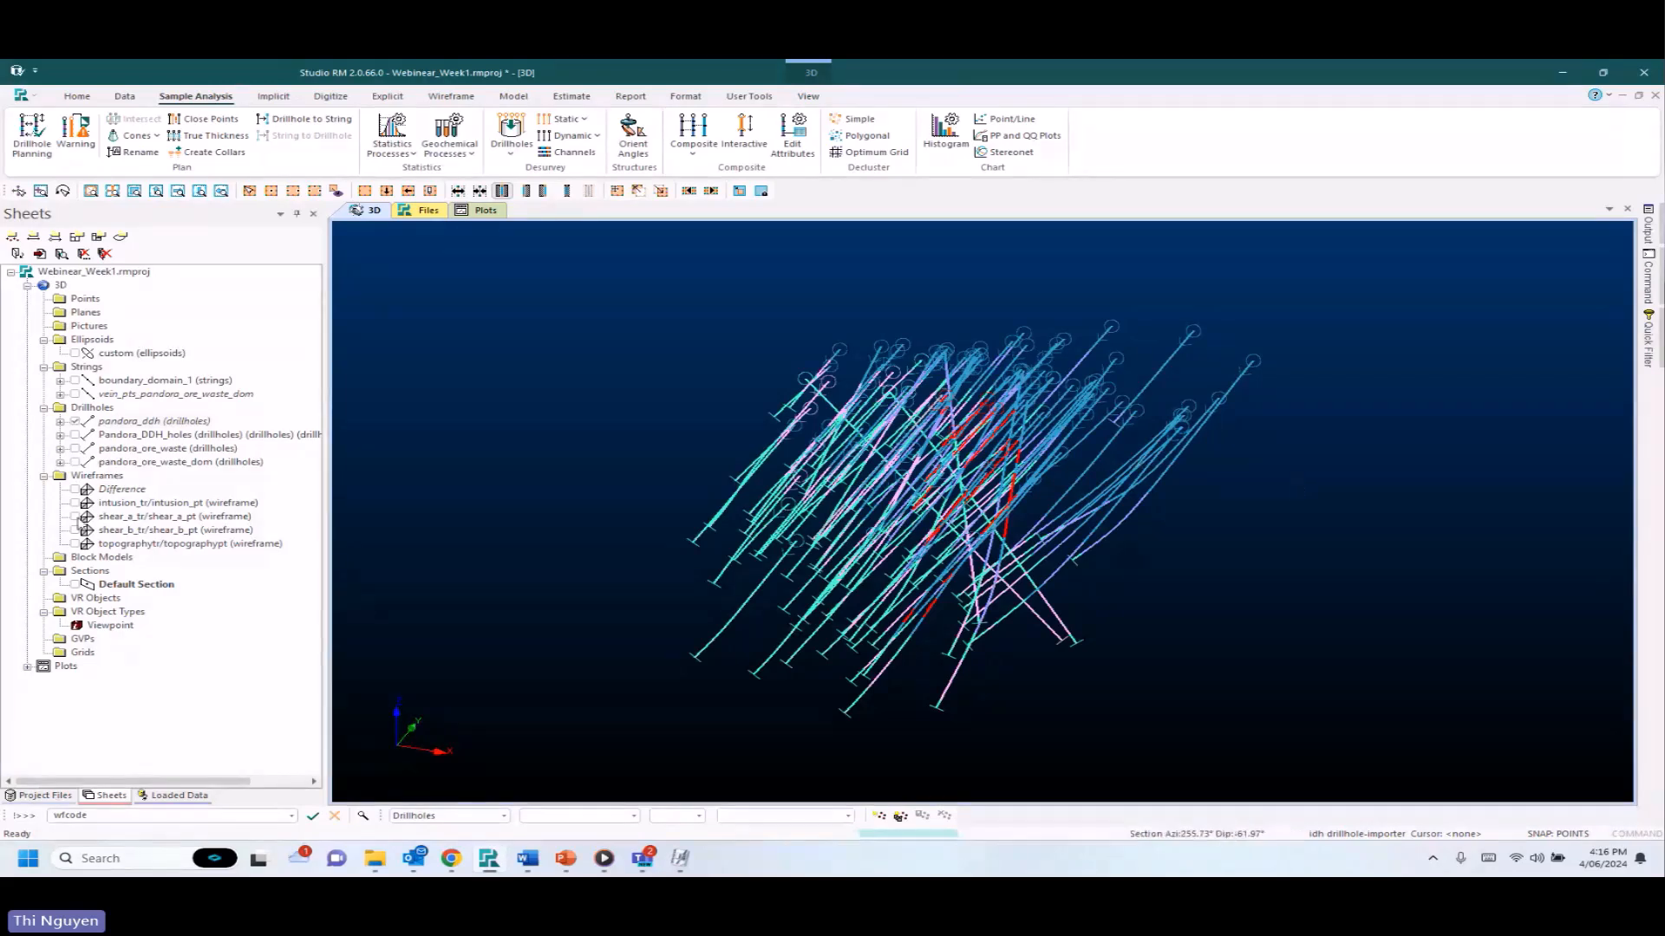
Display the shear_a, shear_b and intusion wireframes together with the drillholes and inspect them in 3D.
left_click(76, 517)
left_click(75, 530)
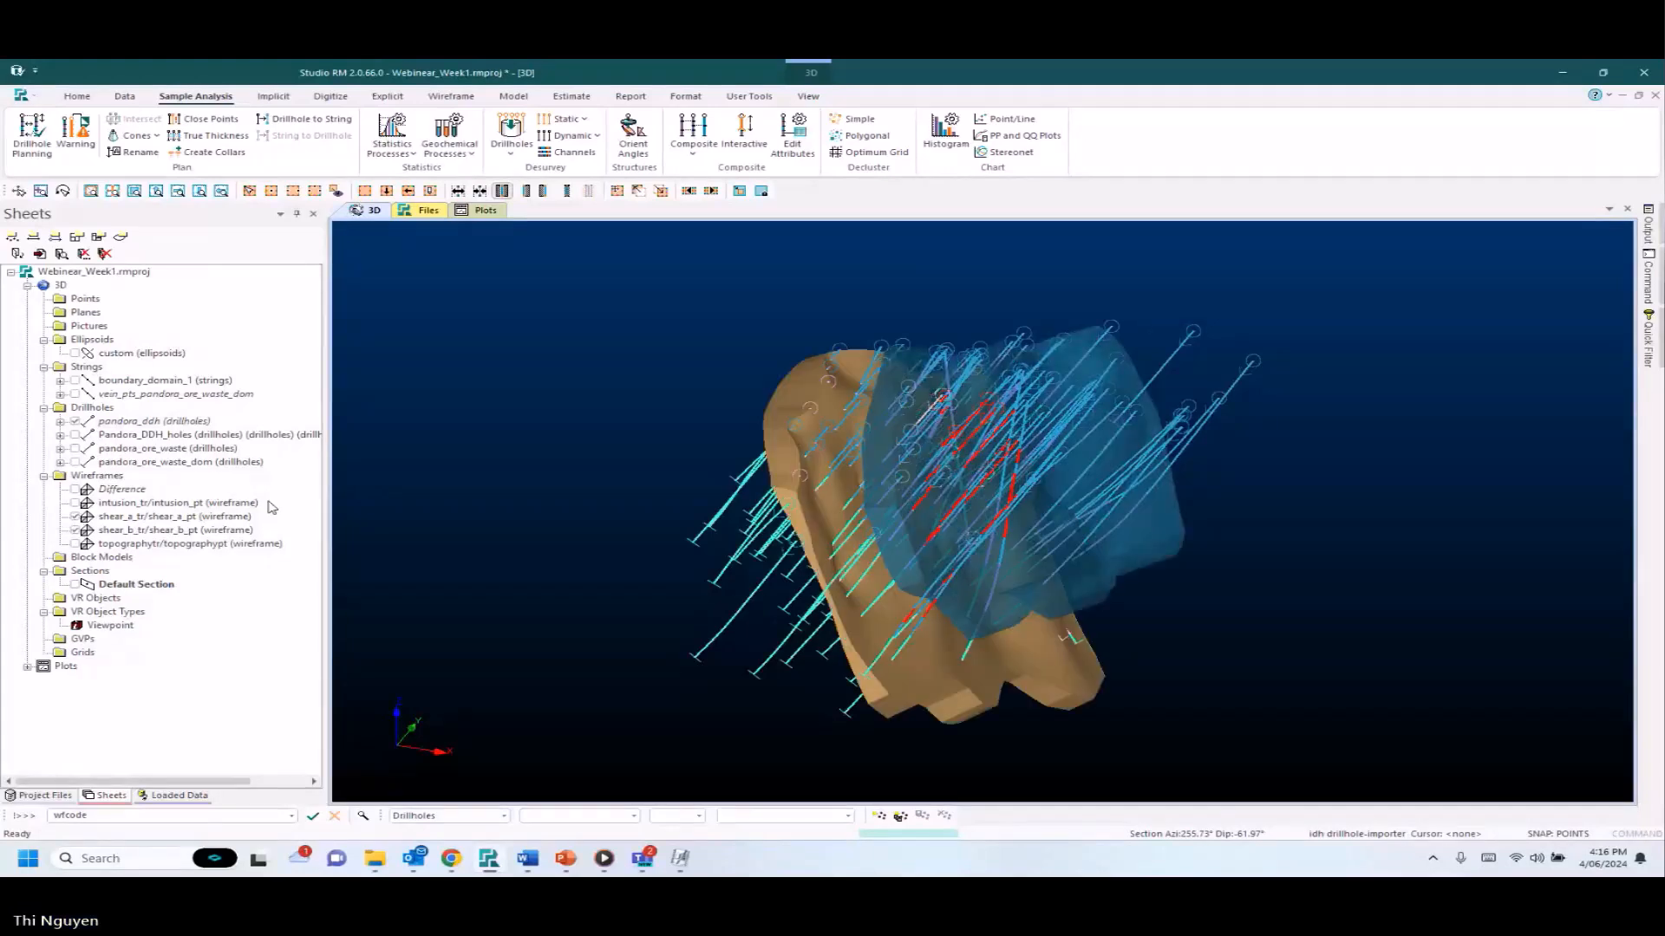
left_click(75, 503)
left_click_drag(1064, 567, 1078, 490)
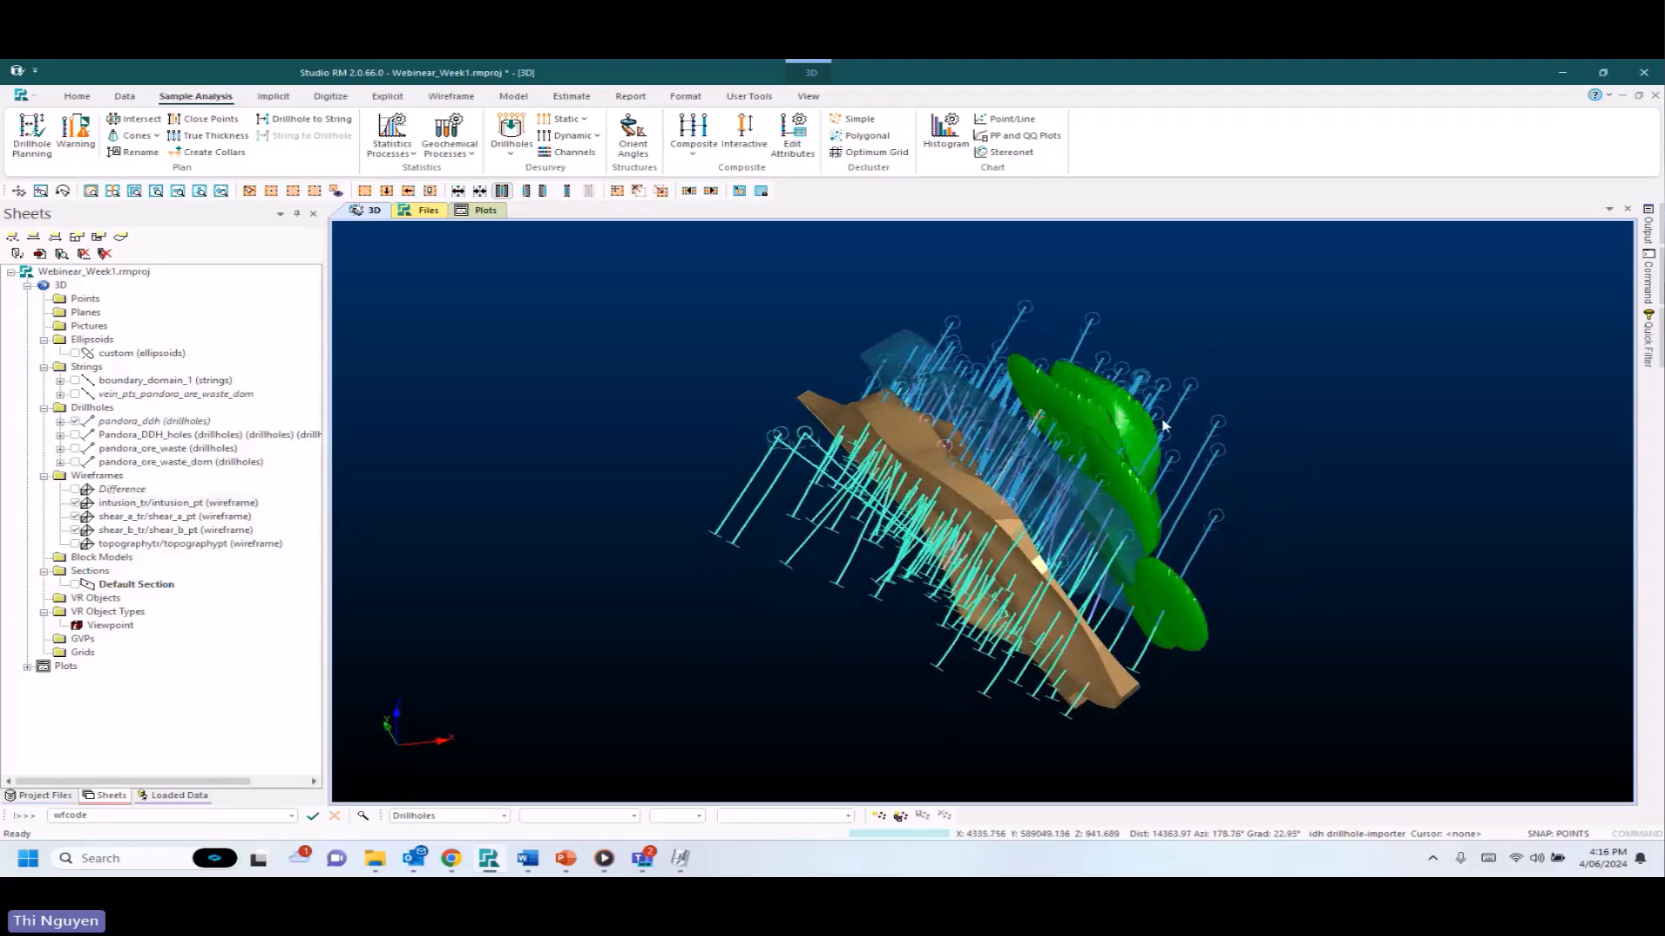
Hide the shear_b and intusion wireframes and inspect the shear_a wireframe against the drillholes.
left_click(75, 530)
left_click(76, 503)
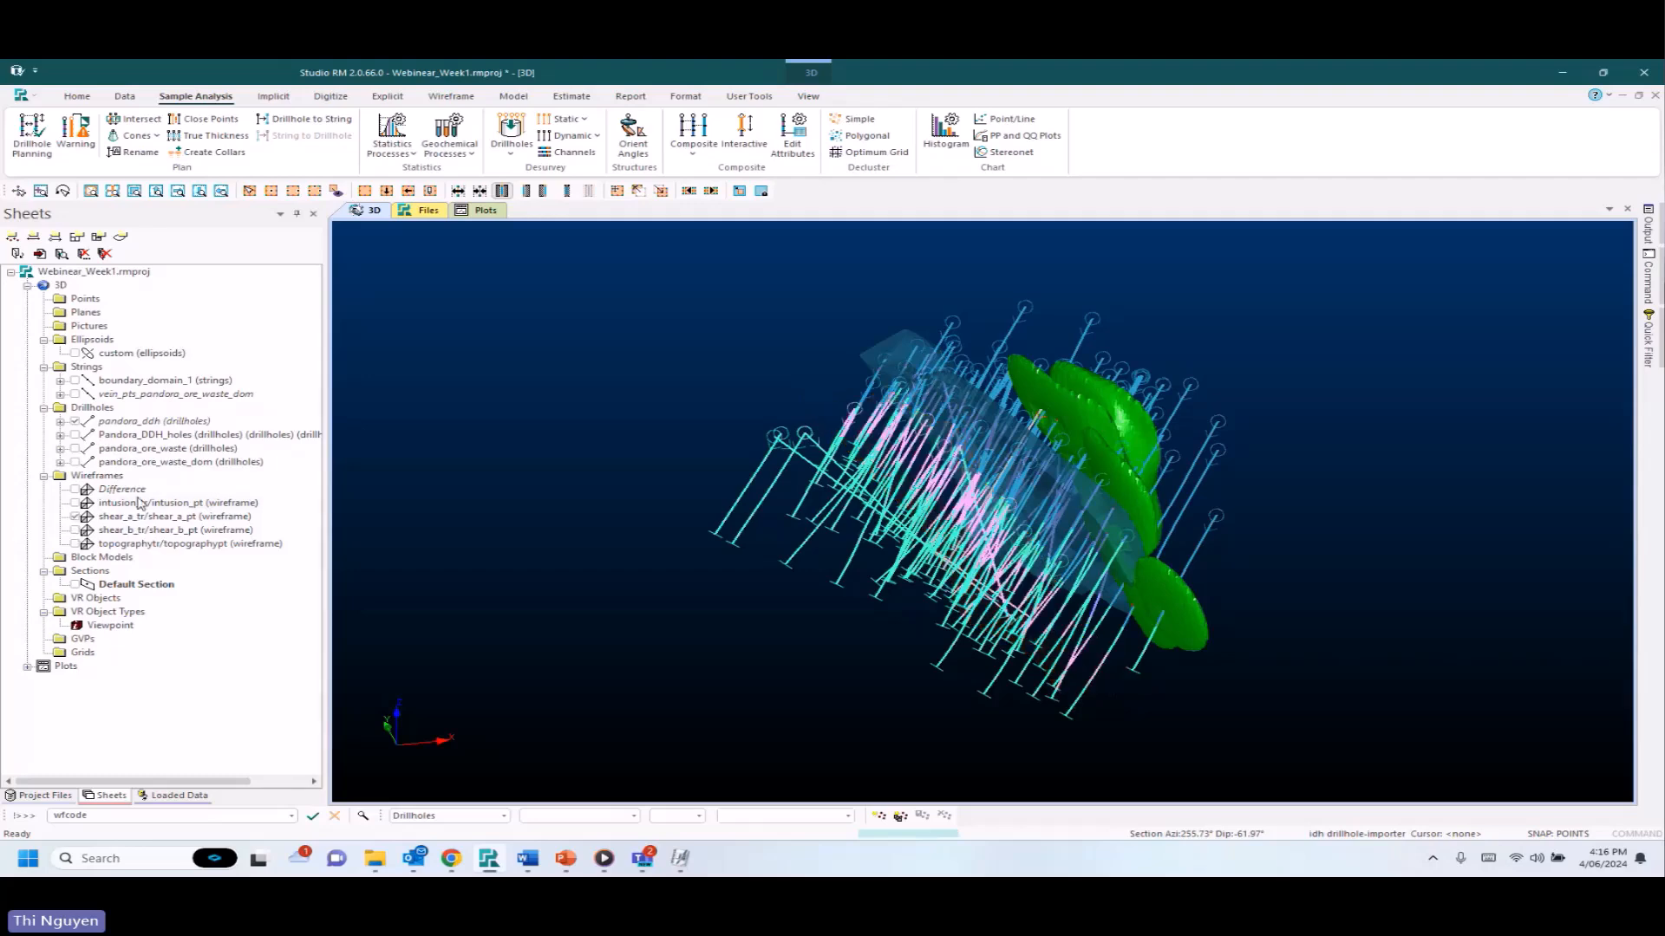
left_click_drag(1042, 499, 1105, 623, "shift")
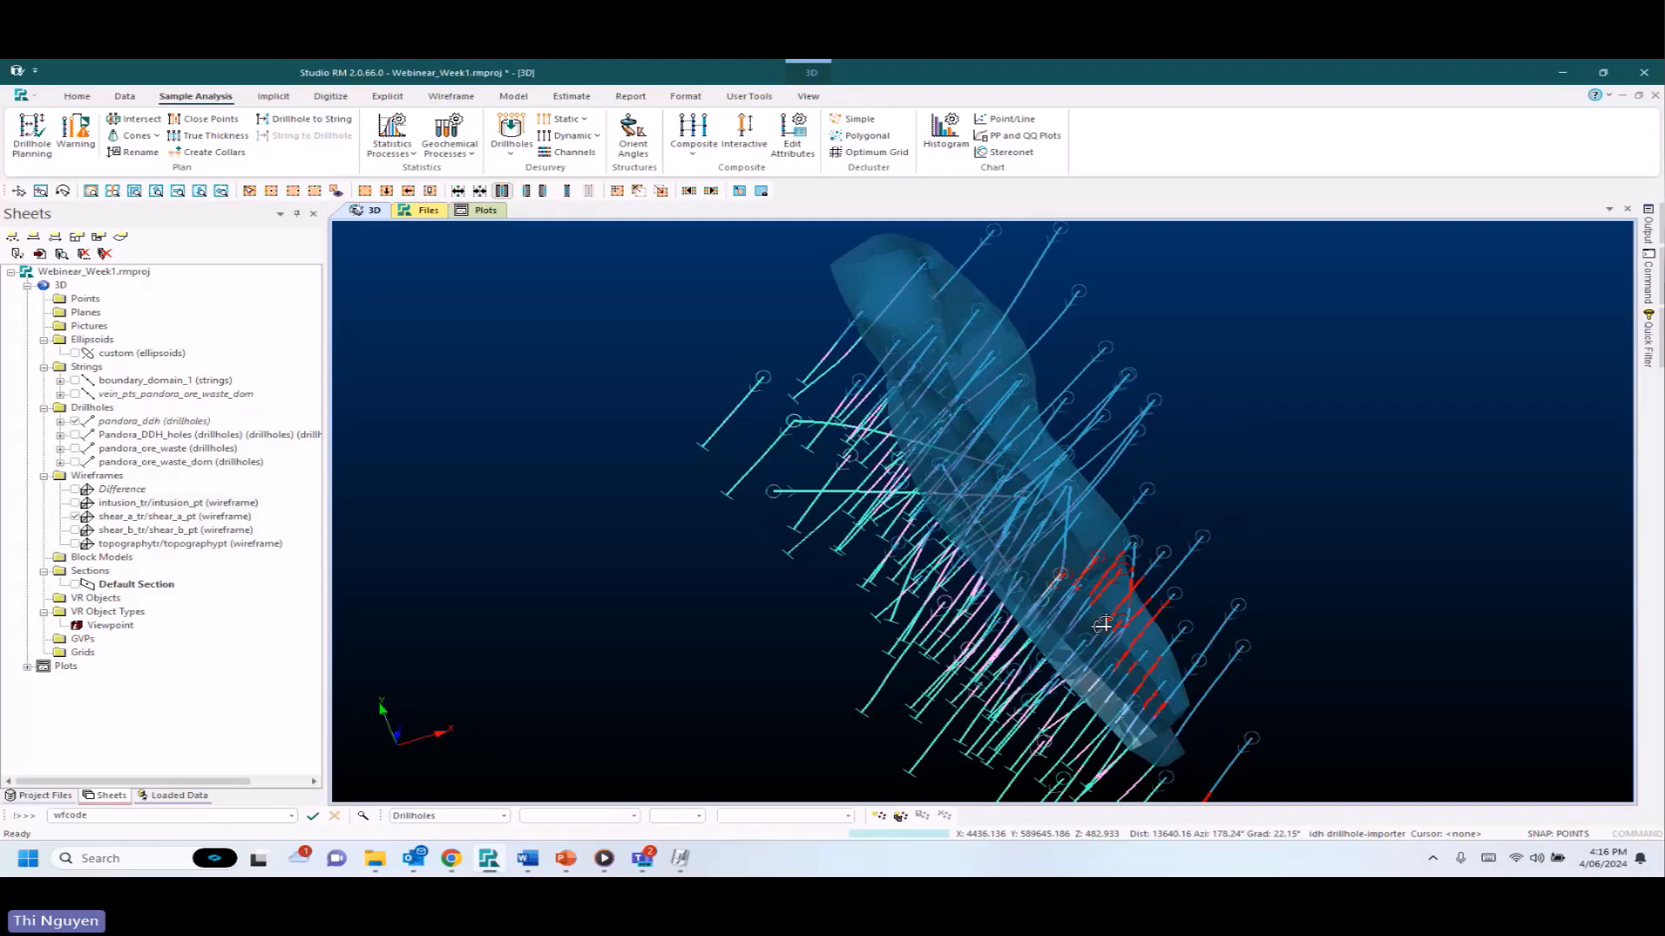
left_click_drag(1102, 624, 1092, 458)
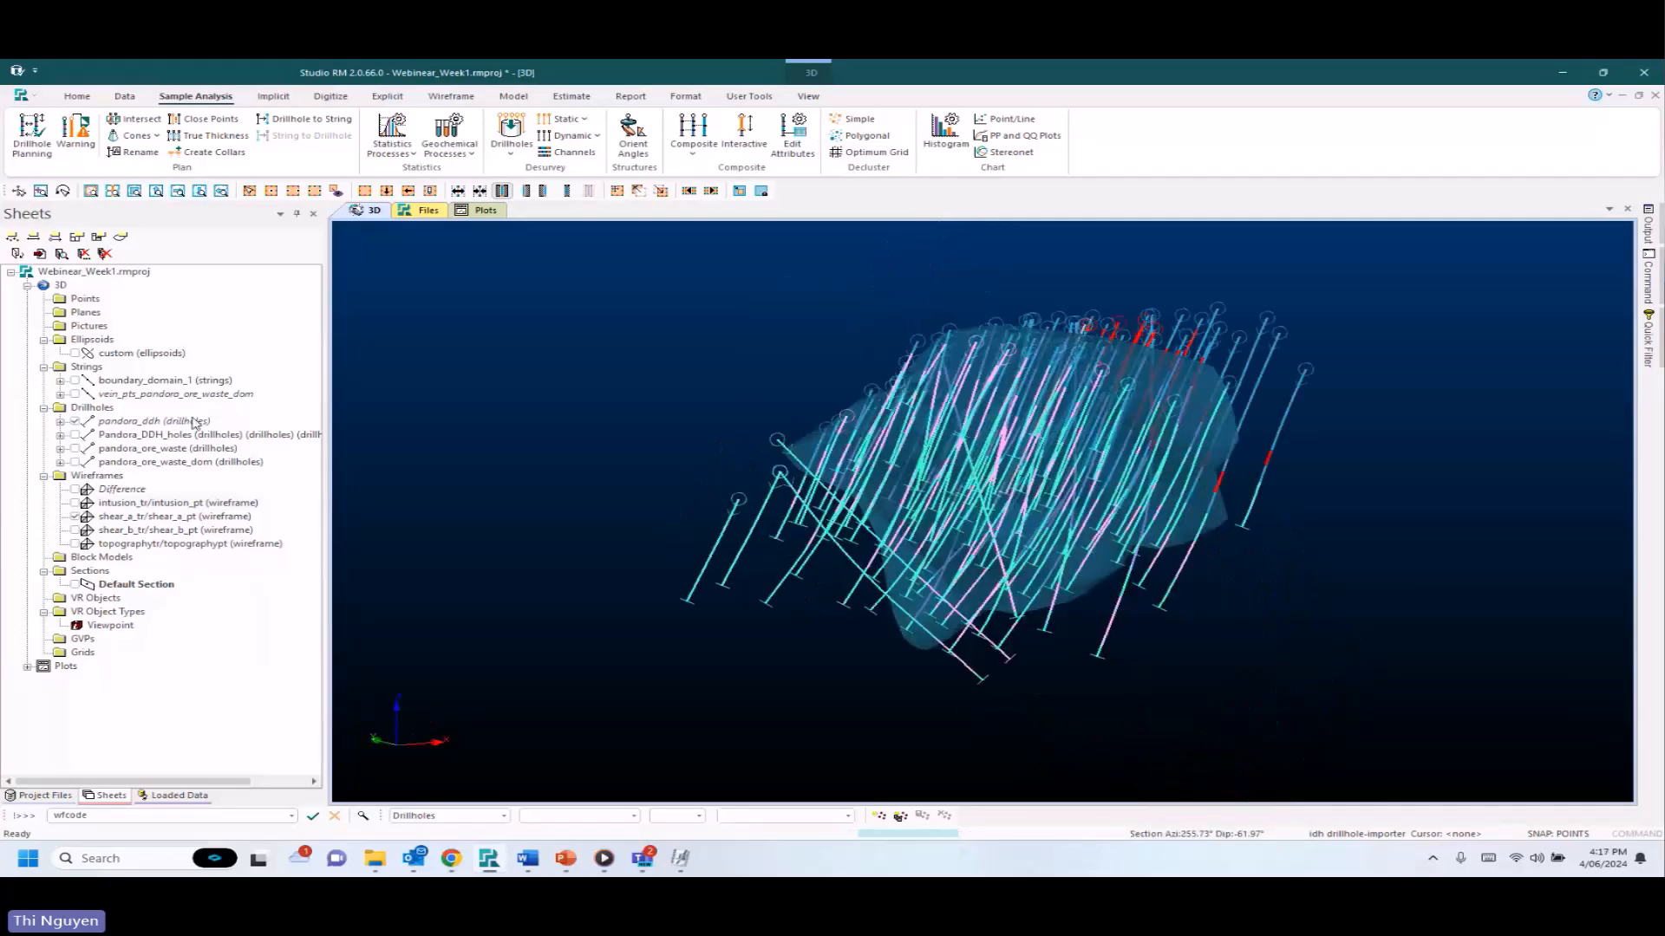
Apply the DH_CU_AG template to the pandora_ddh drillholes and inspect the grades along the holes.
left_click(196, 423)
right_click(194, 421)
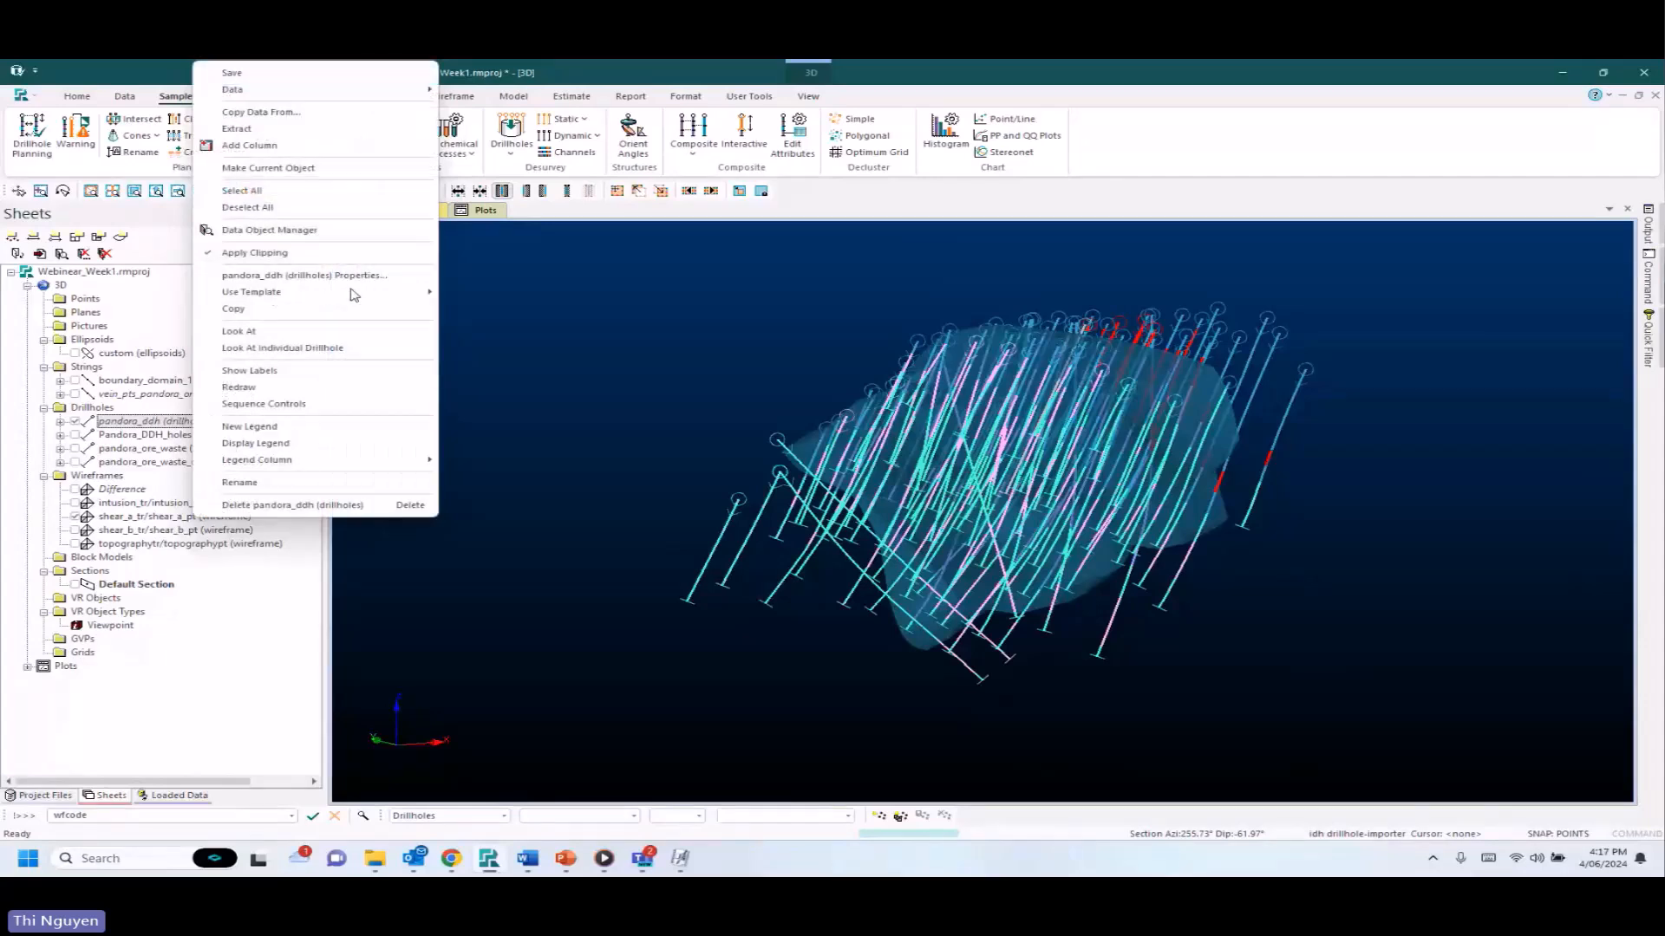
mouse_move(276, 298)
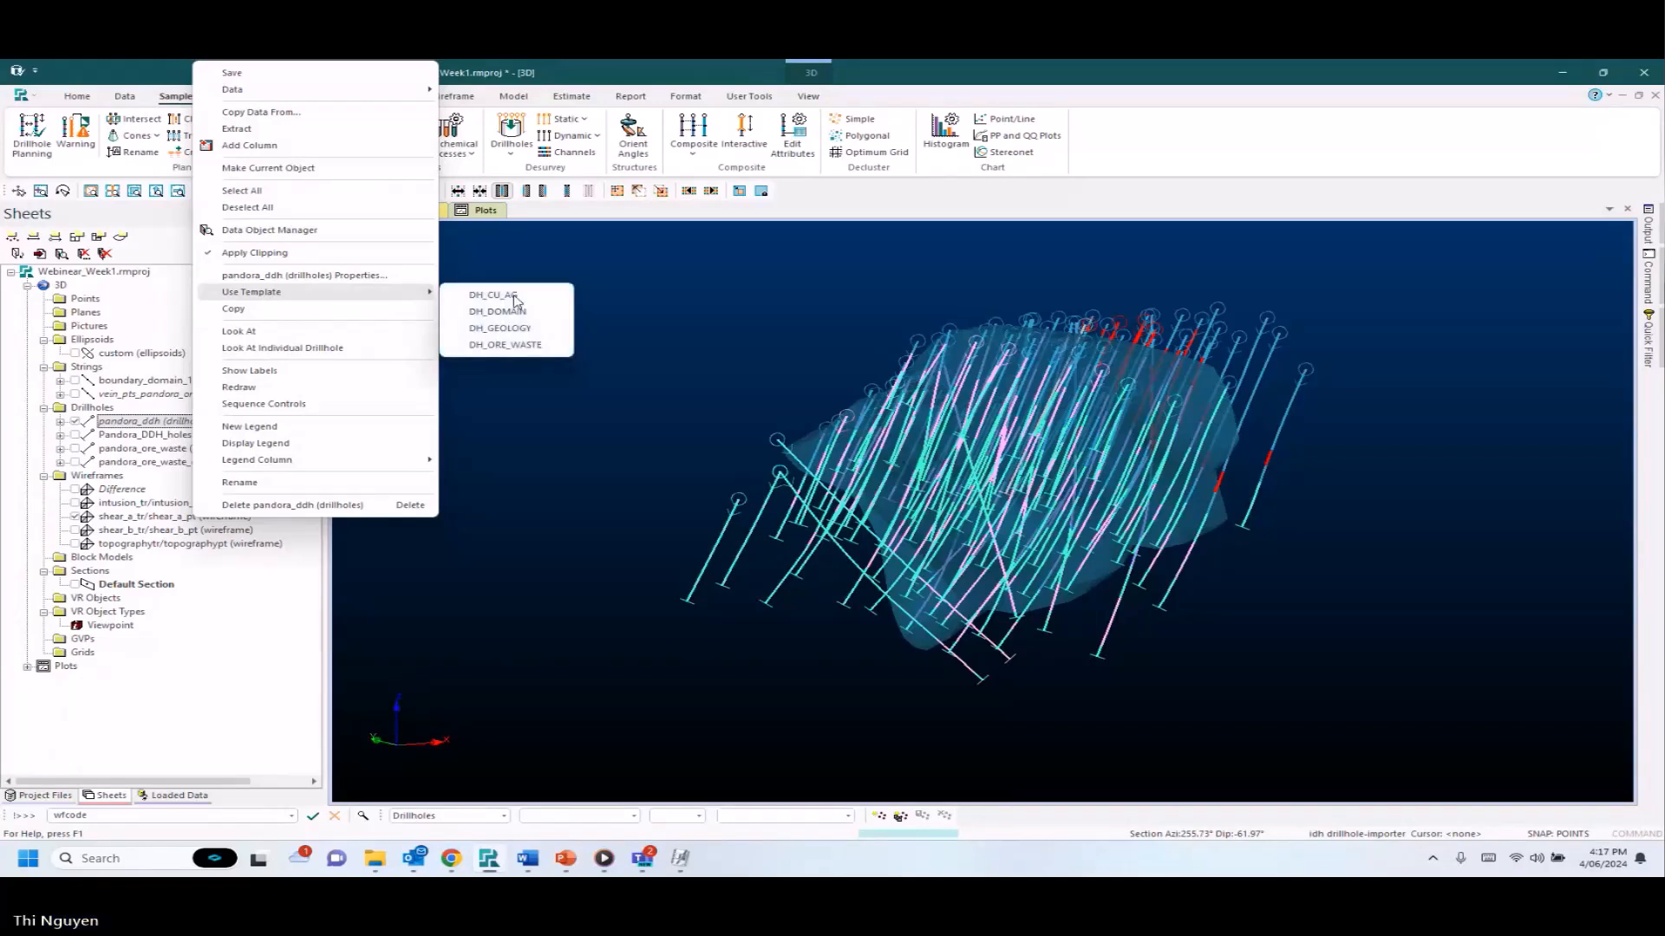
left_click(513, 297)
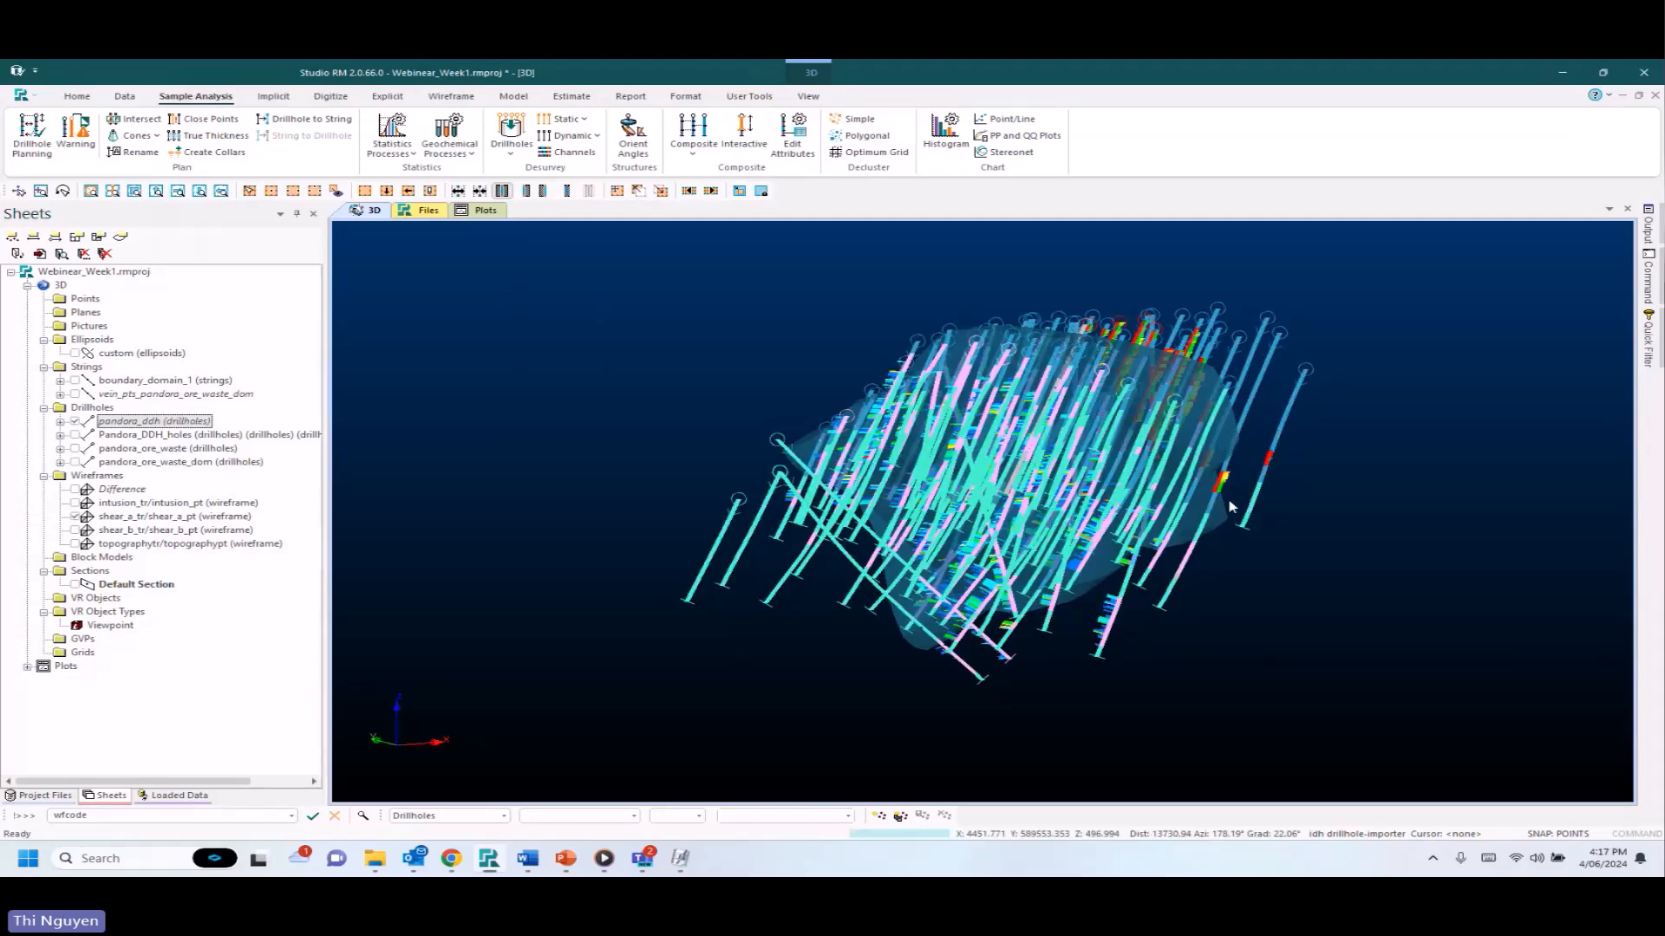
scroll(1047, 474, "up", 1)
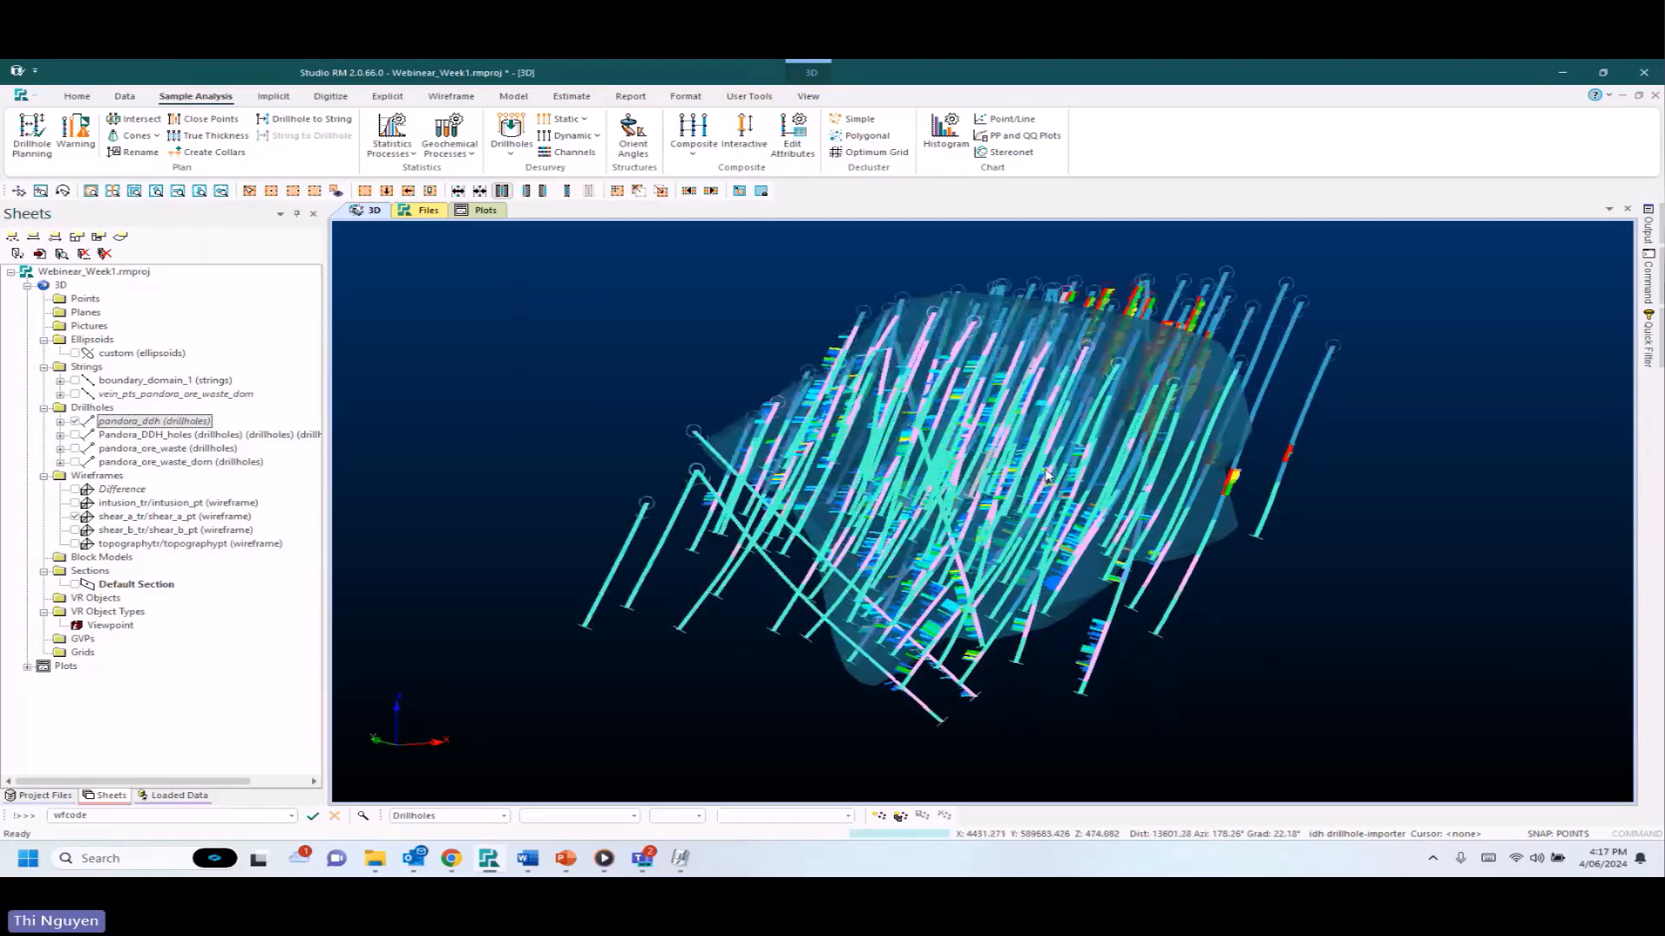
scroll(1049, 475, "up", 1)
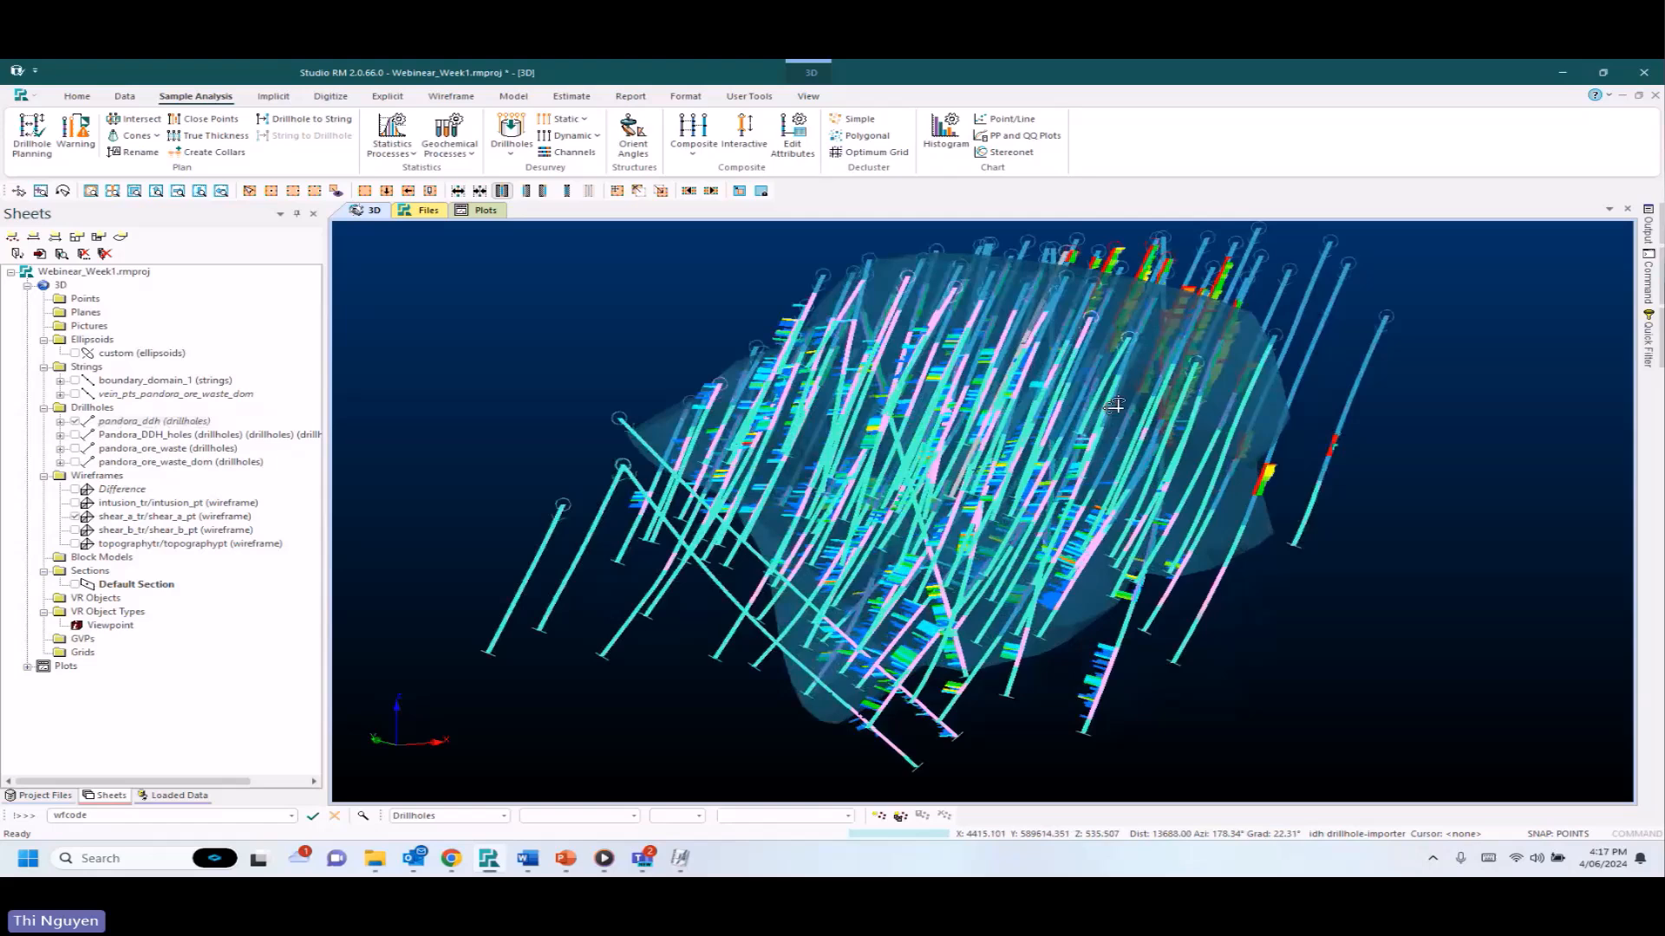
left_click_drag(1115, 405, 1014, 544)
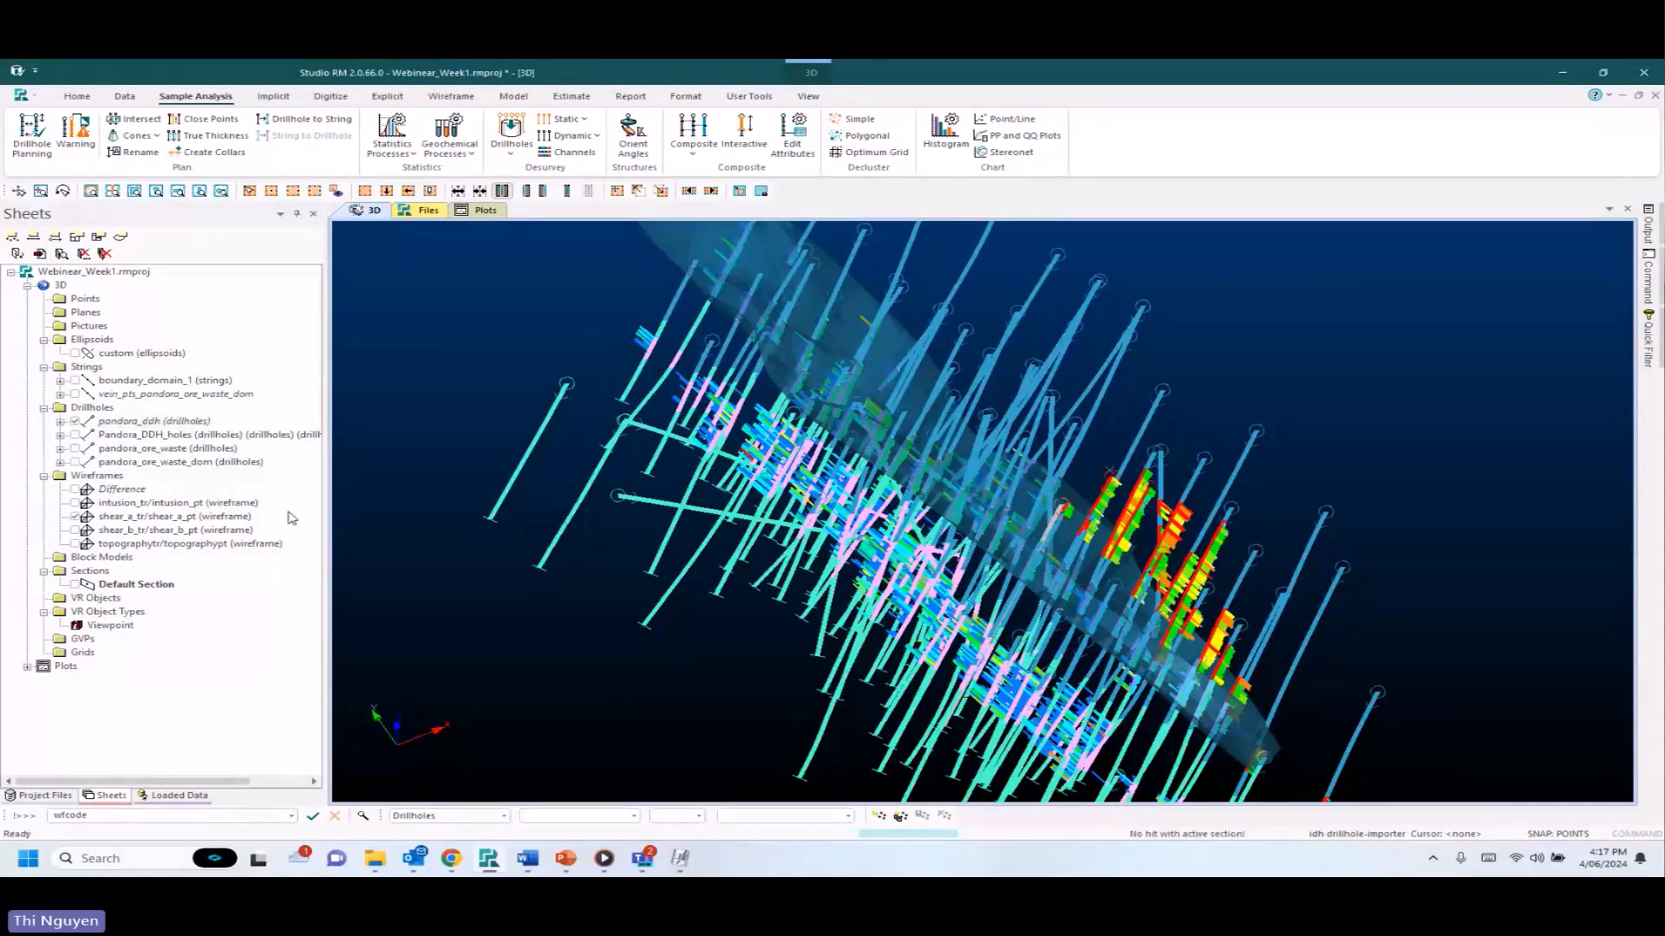
Apply the DH_GEOLOGY display template to the pandora_ddh drillholes.
right_click(161, 428)
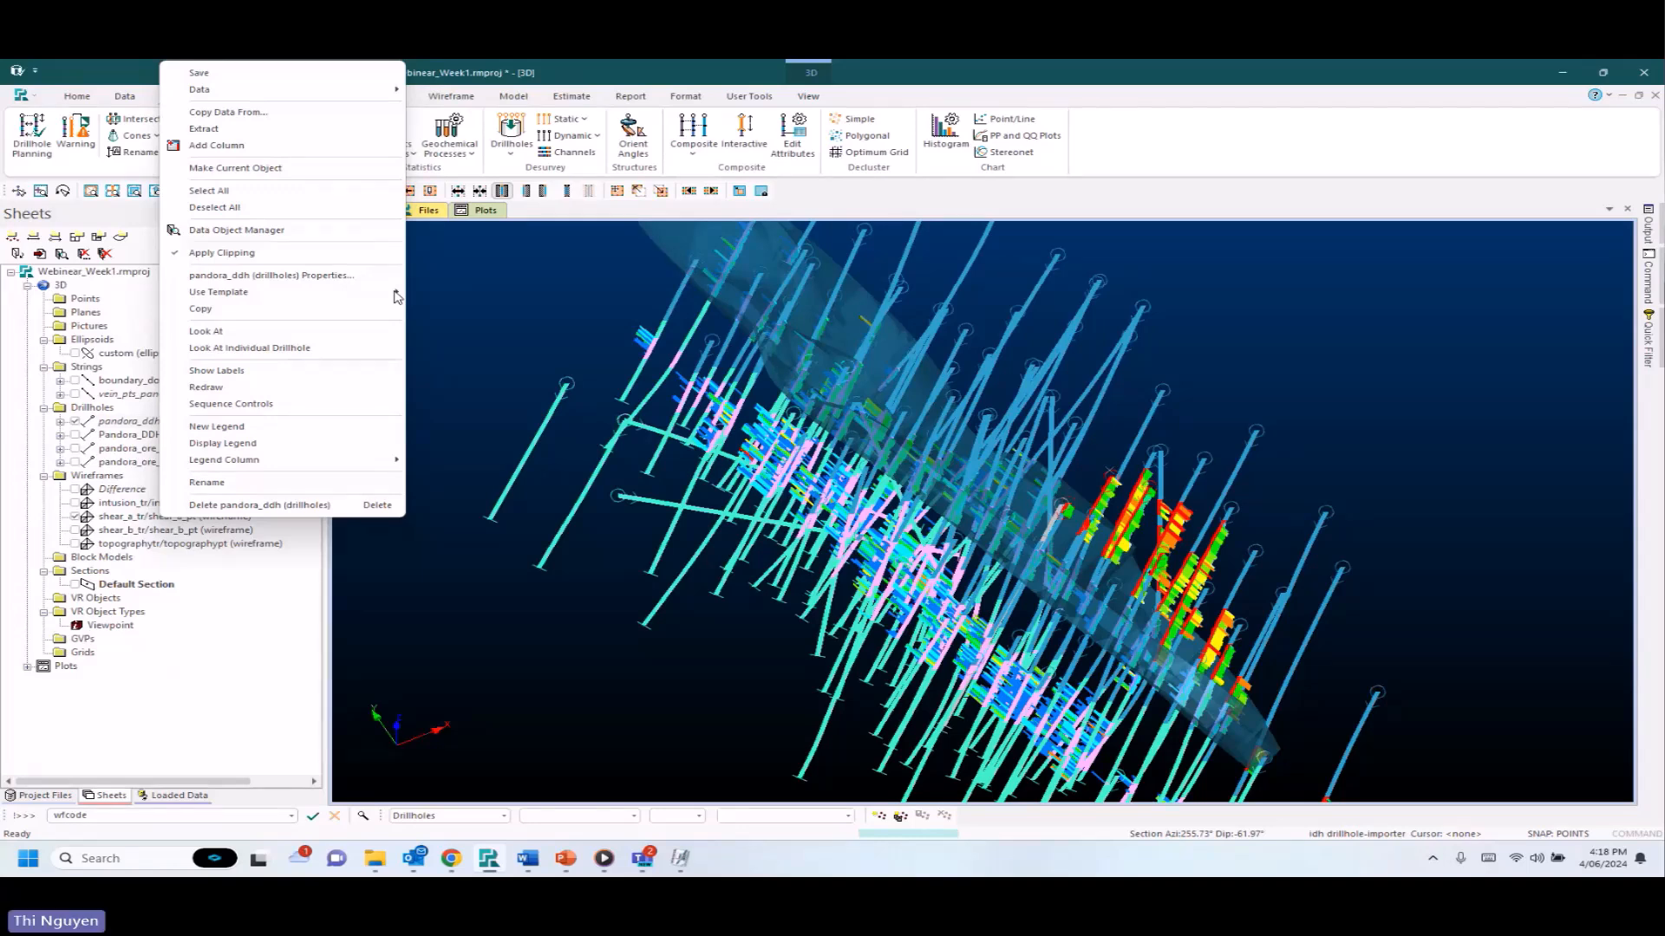
left_click(259, 293)
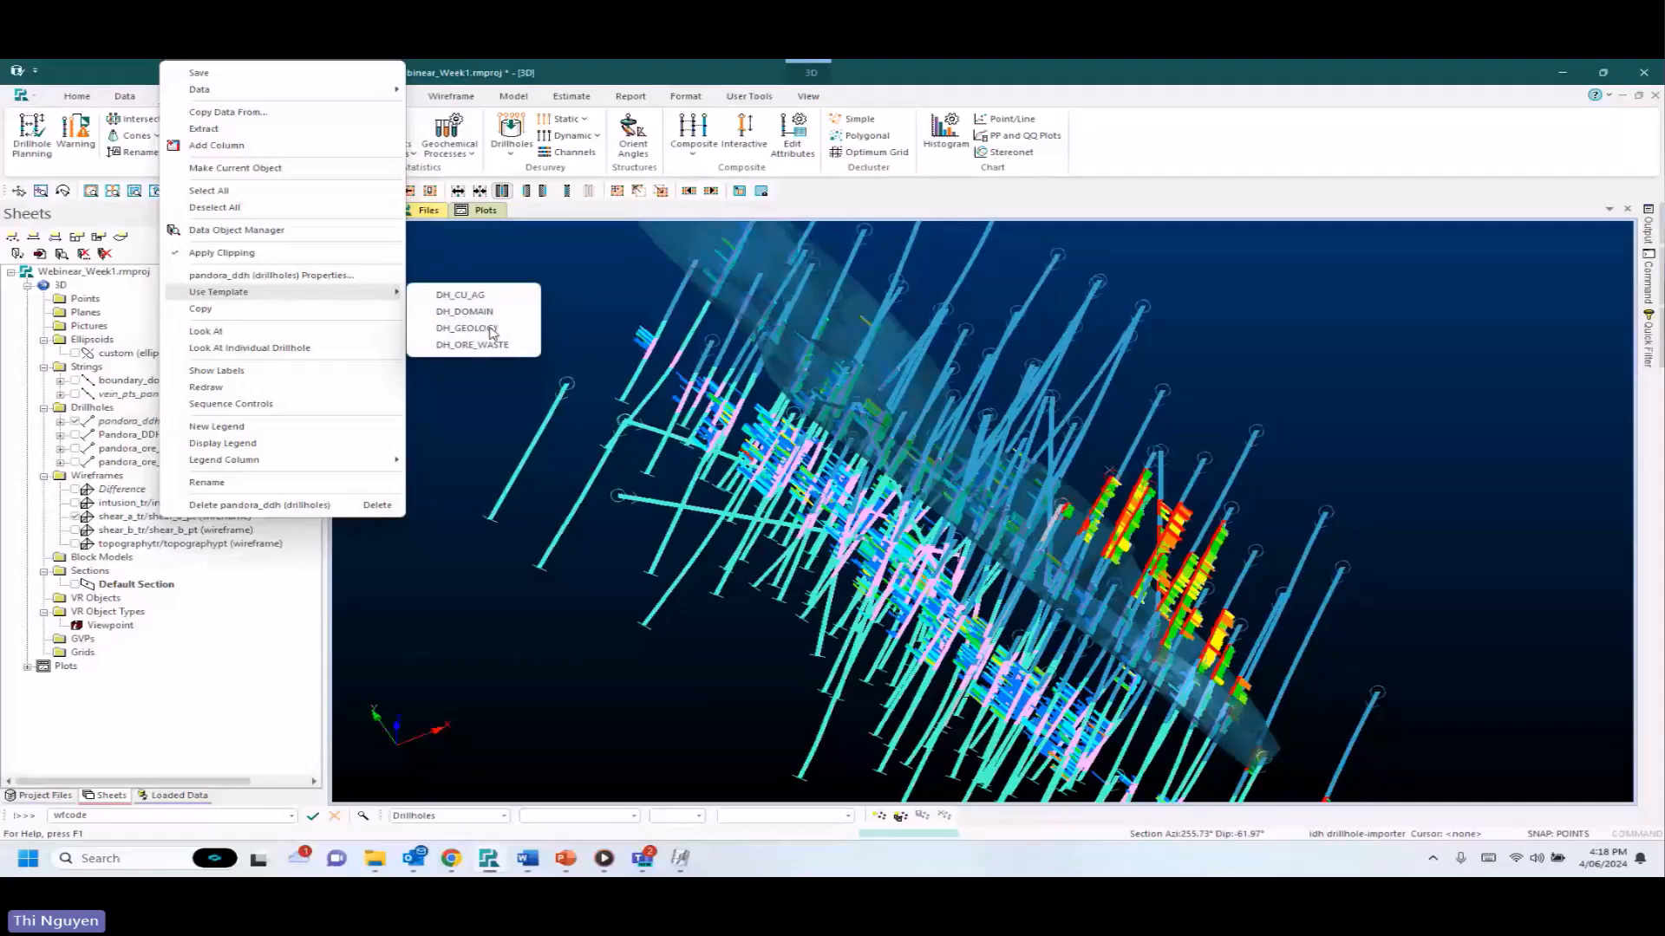
left_click(491, 329)
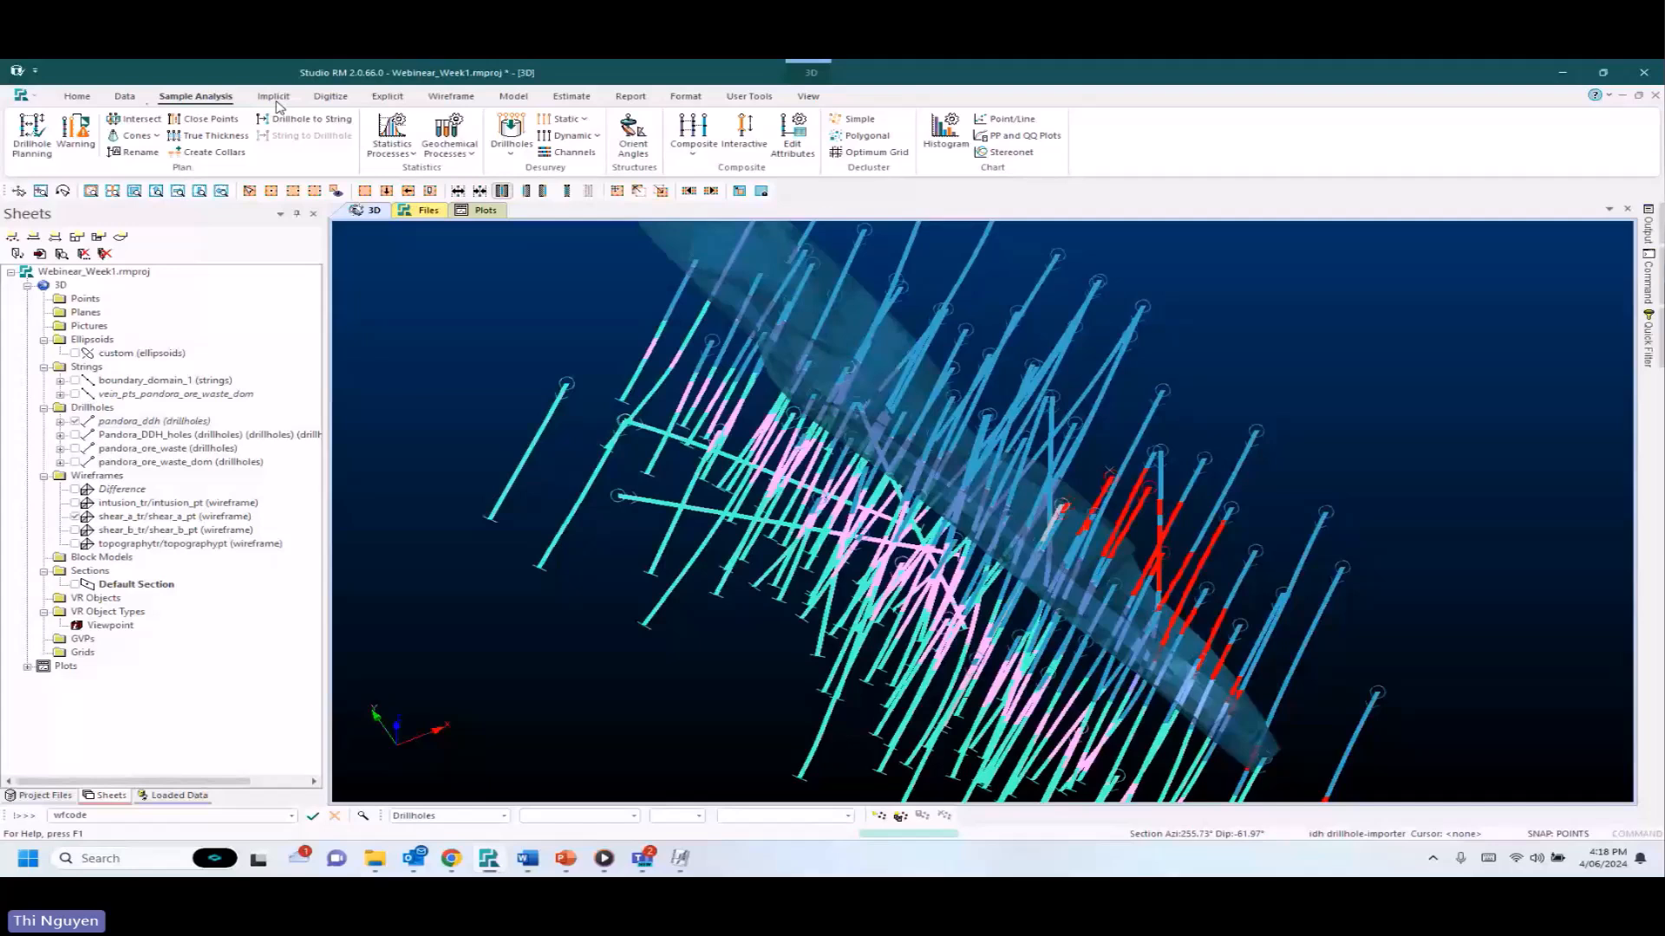
Set up Composite With Ore/Waste Rules from the restored settings: input pandora_ddh, composites output _ow_comps and holes output pandora_ore_waste.
left_click(705, 159)
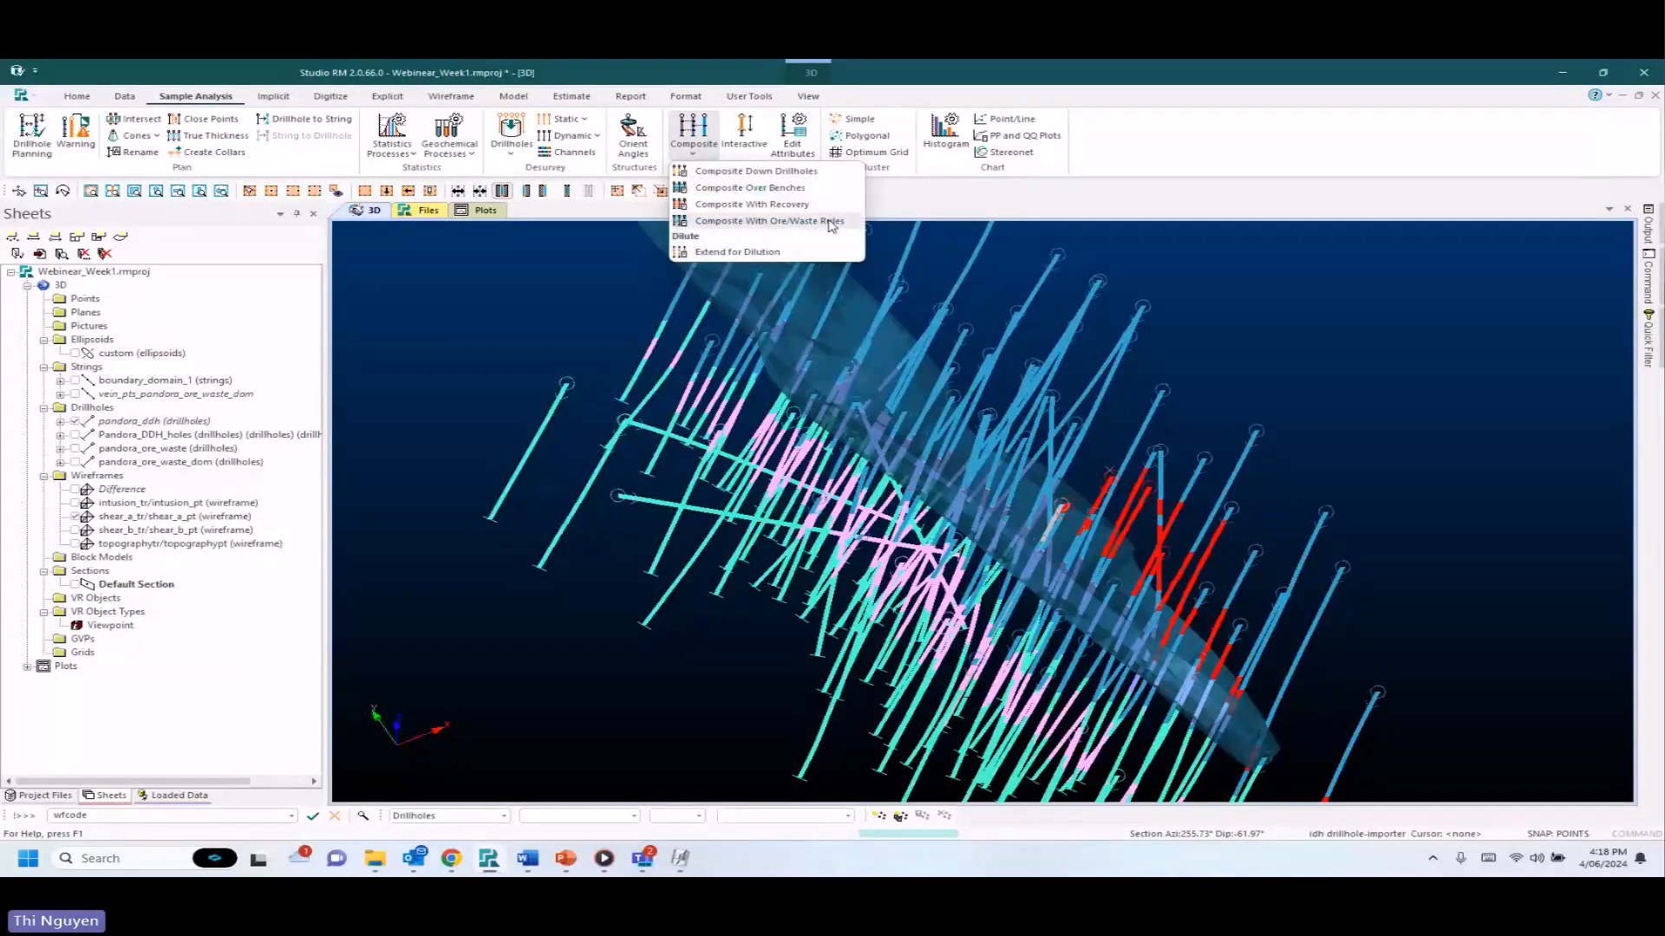
left_click(830, 226)
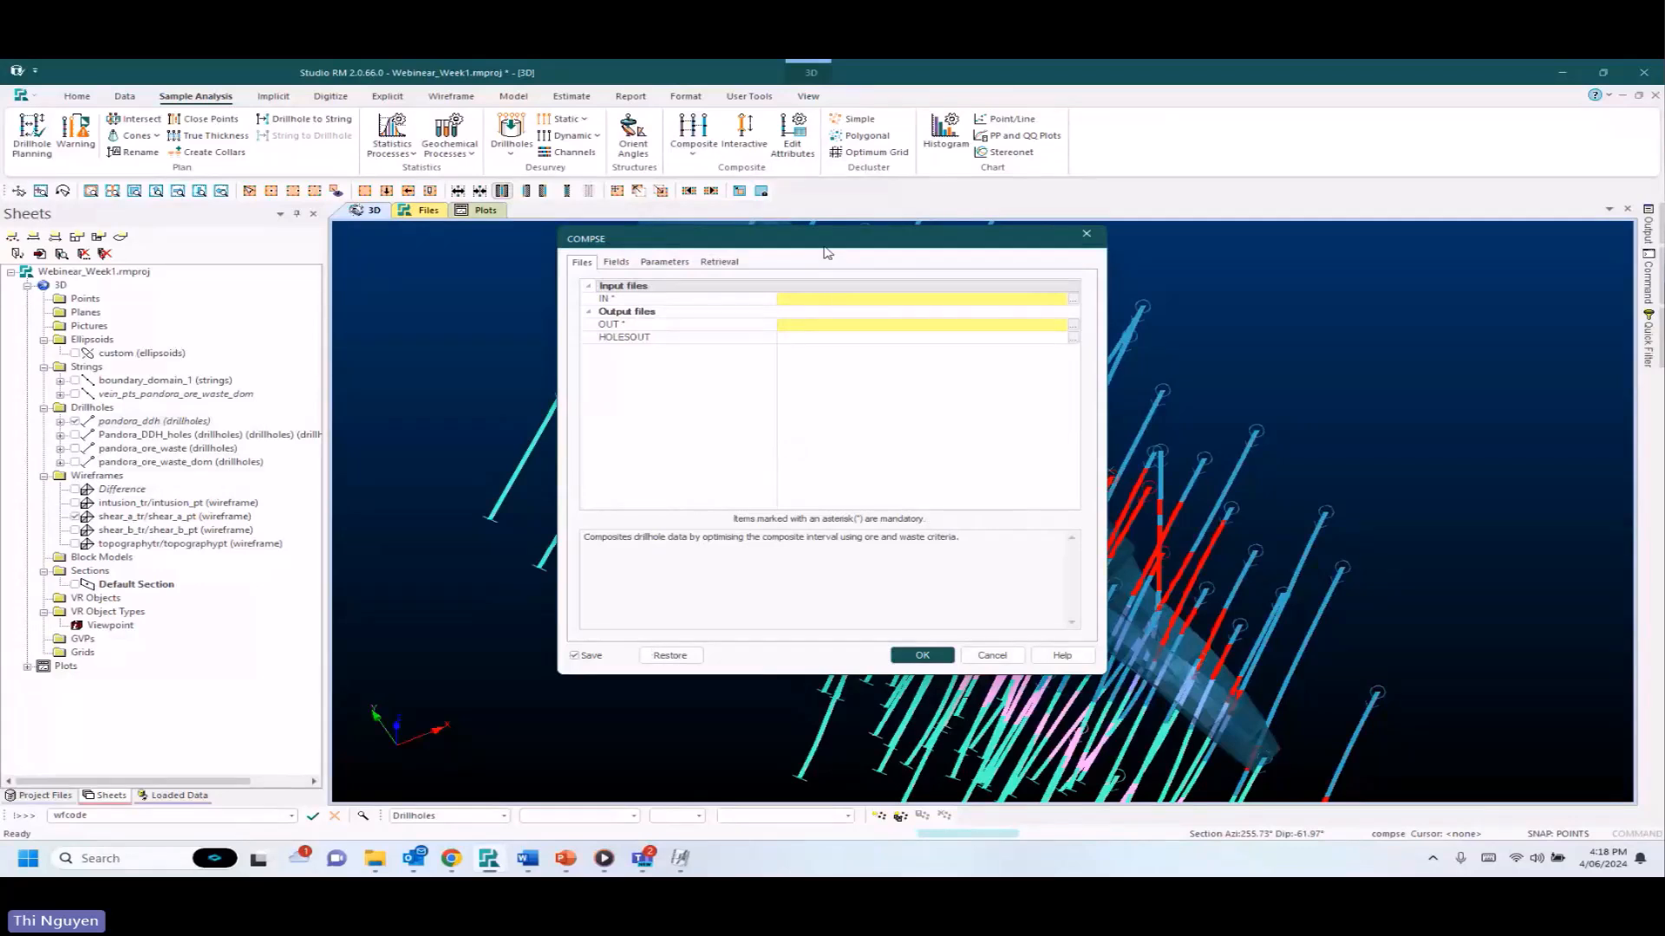
left_click(682, 657)
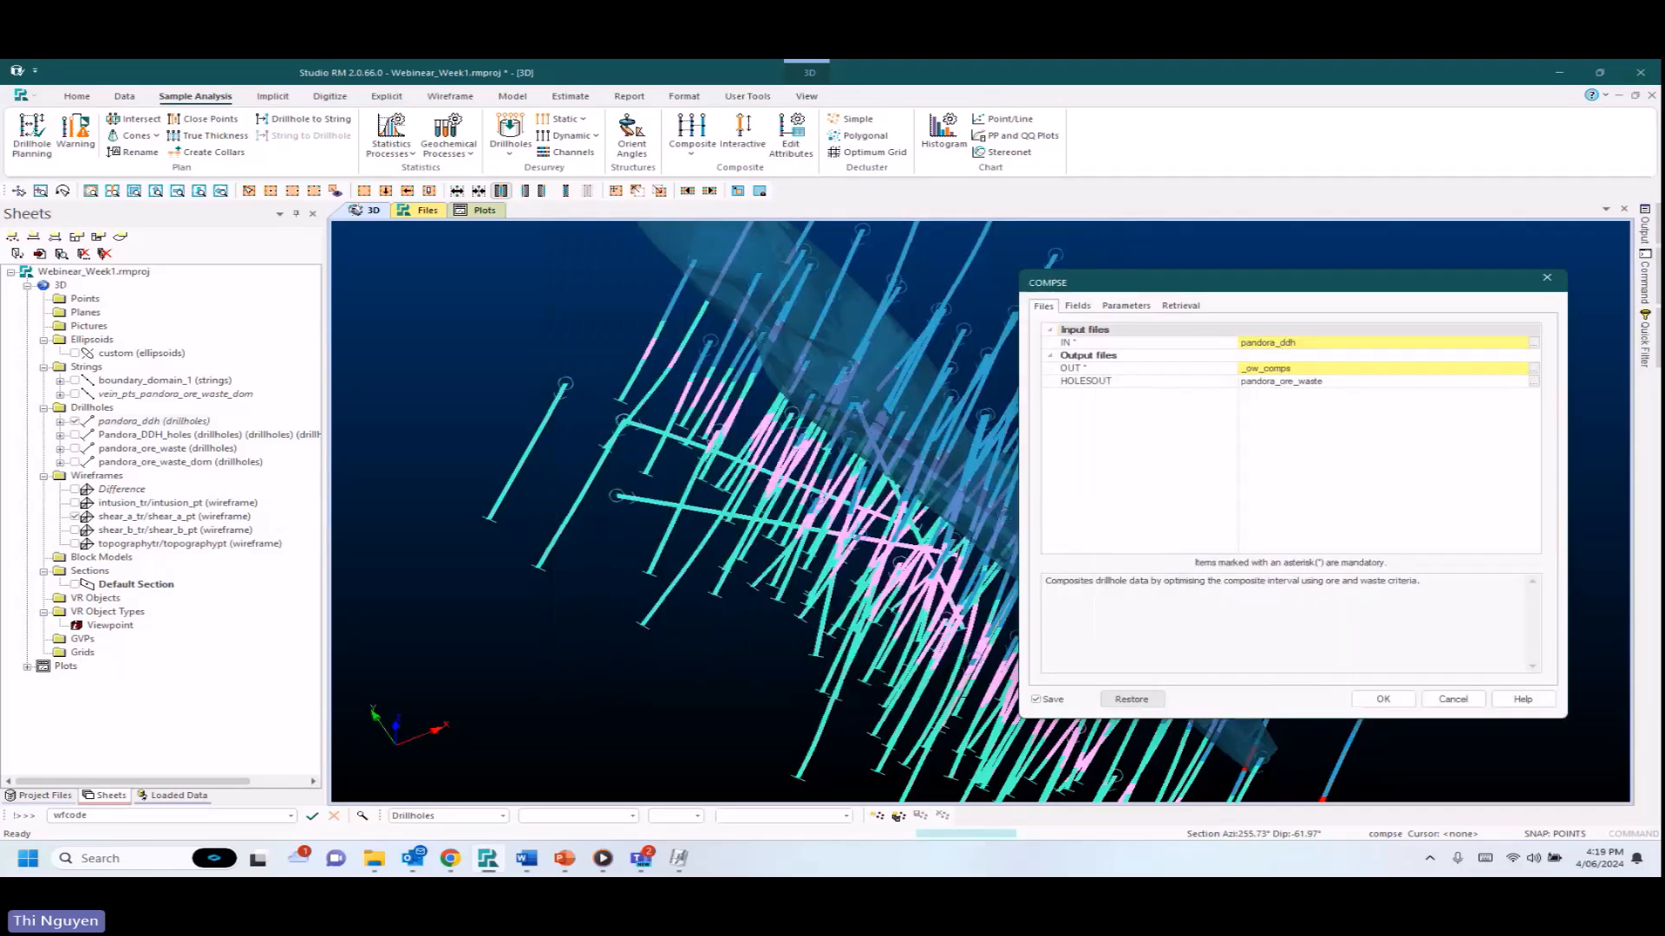
Check the CU value field and the ore/waste parameters, then run the compositing and replace the existing _ow_comps and pandora_ore_waste files.
left_click(1080, 307)
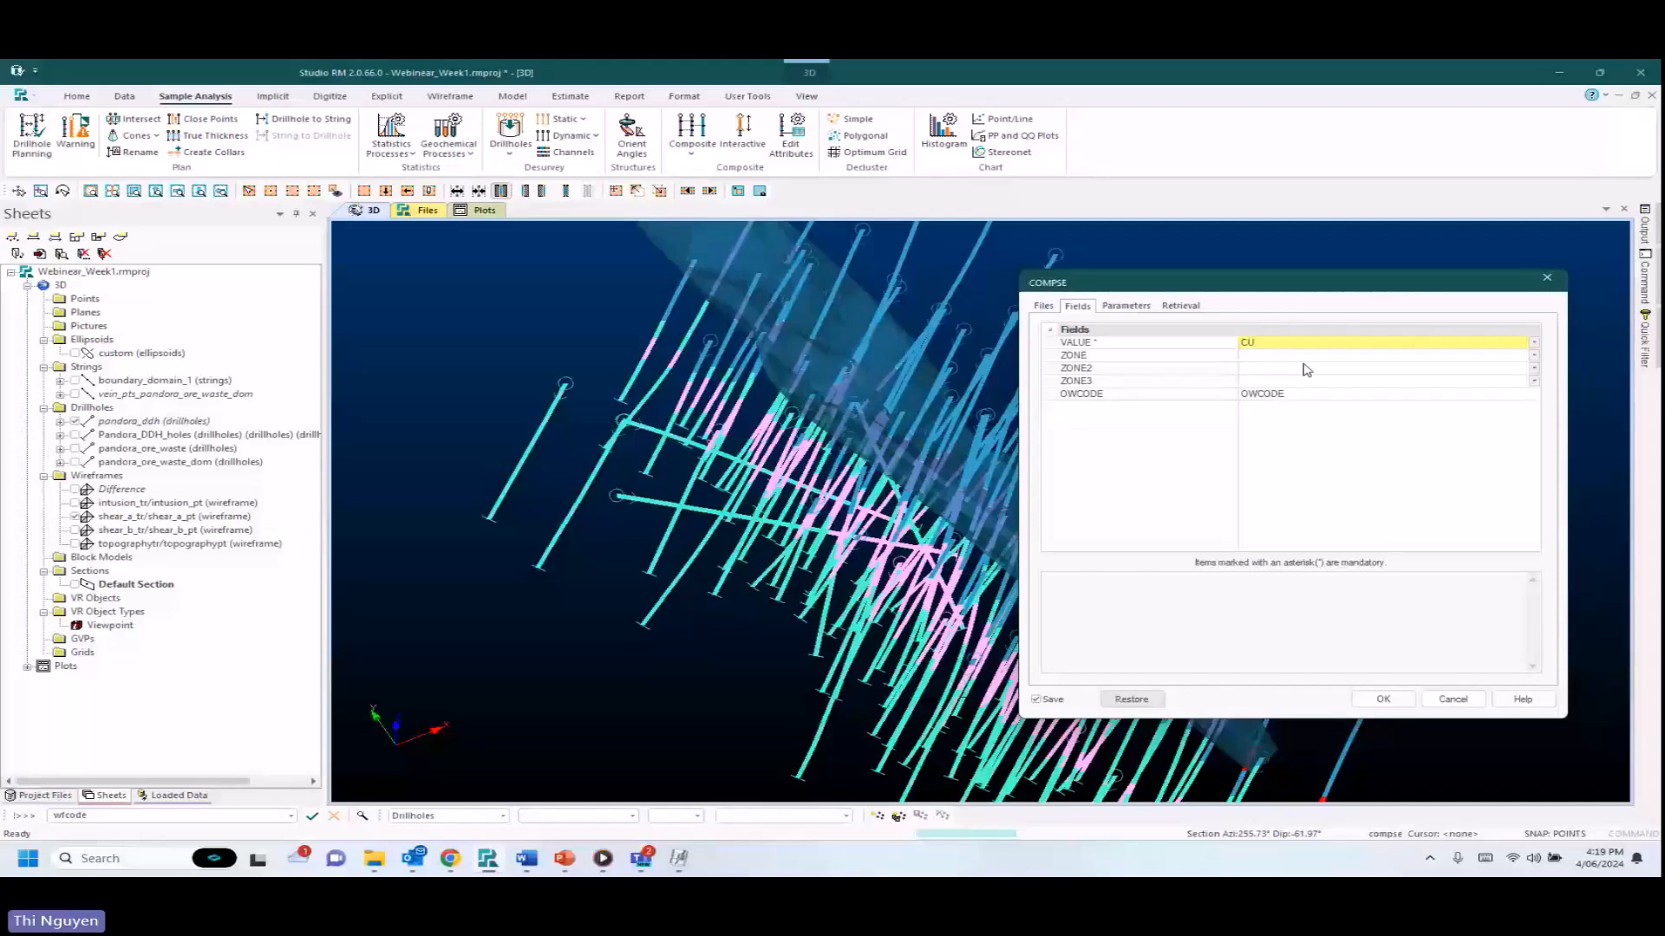
left_click(1146, 308)
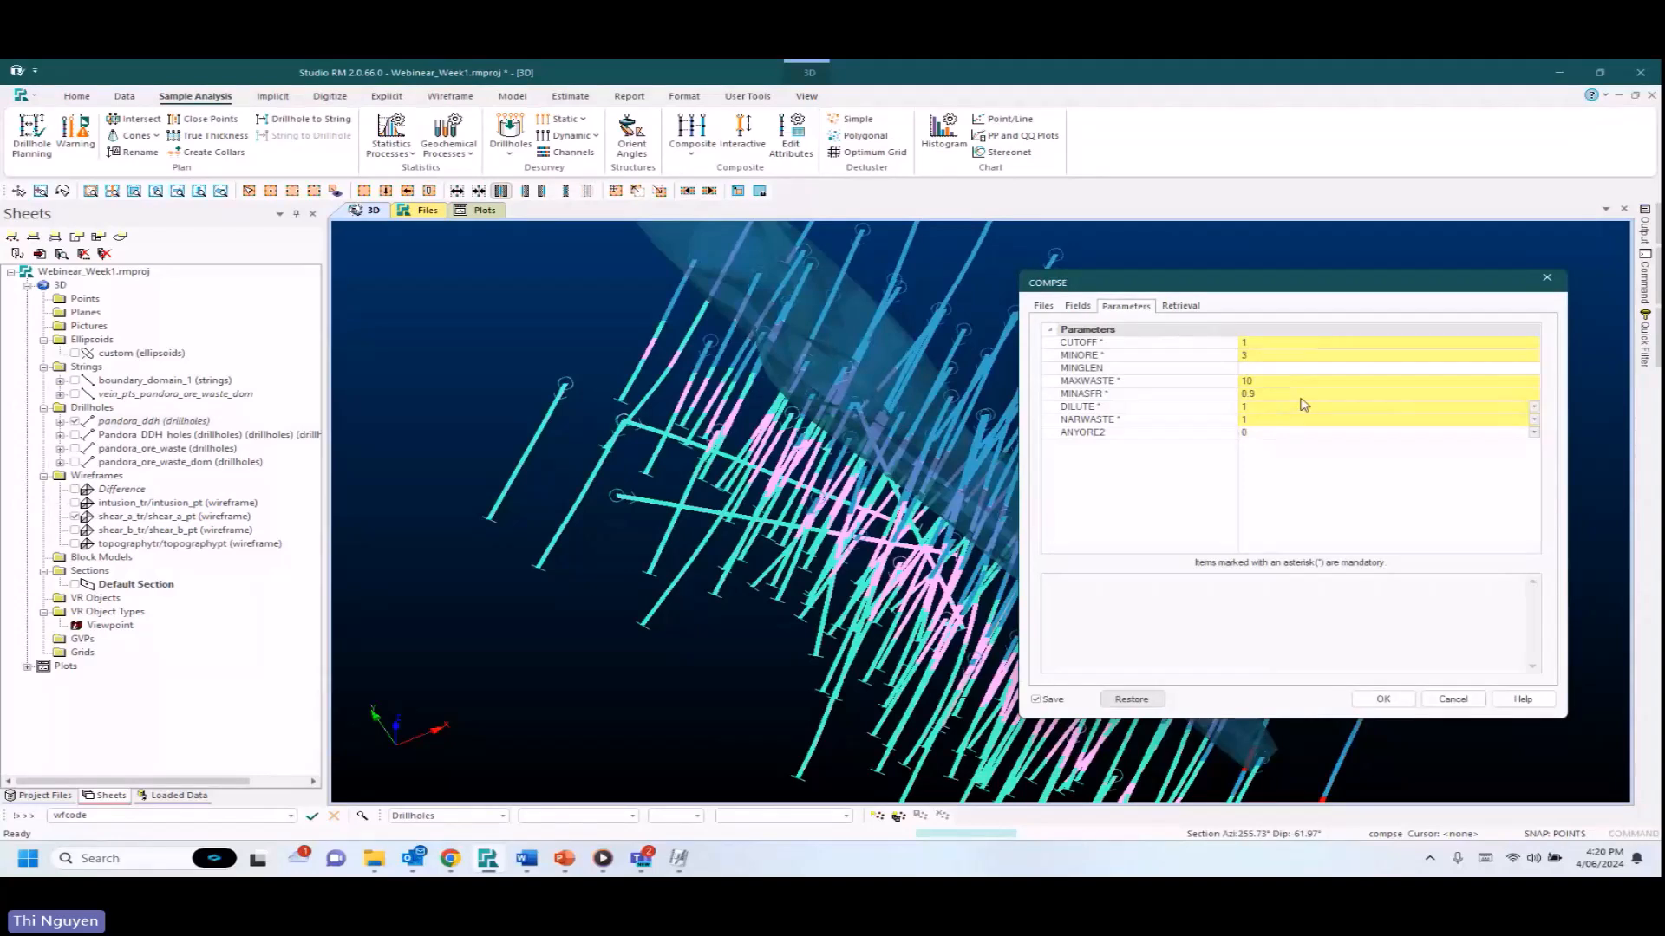
left_click(1385, 699)
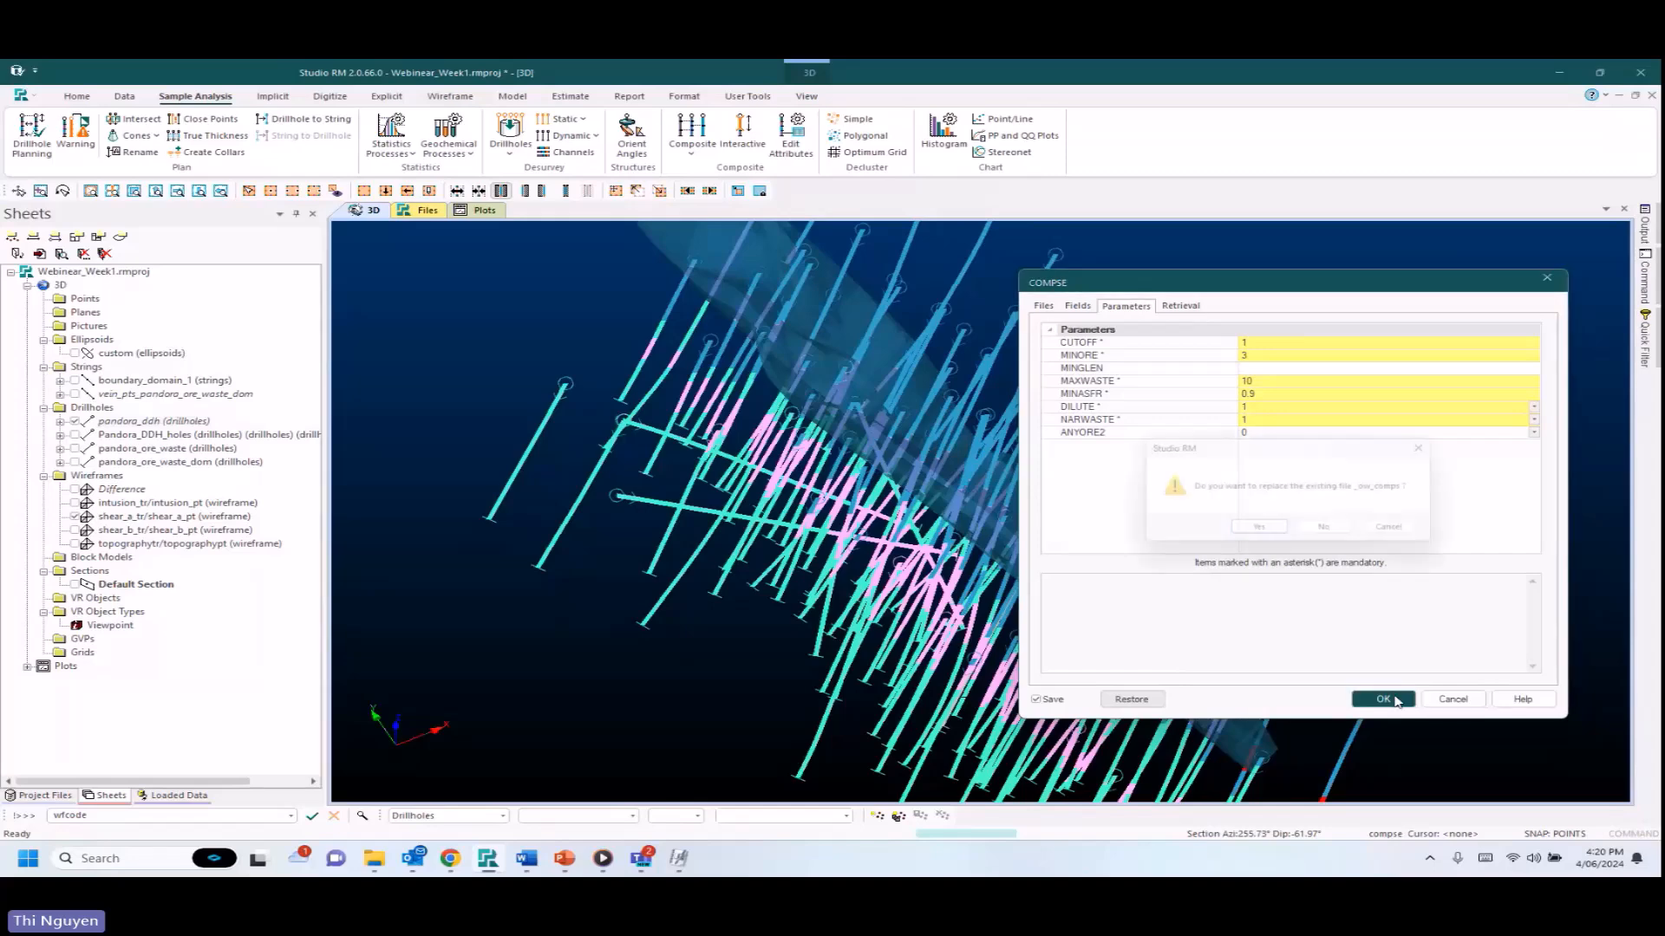
left_click(1278, 533)
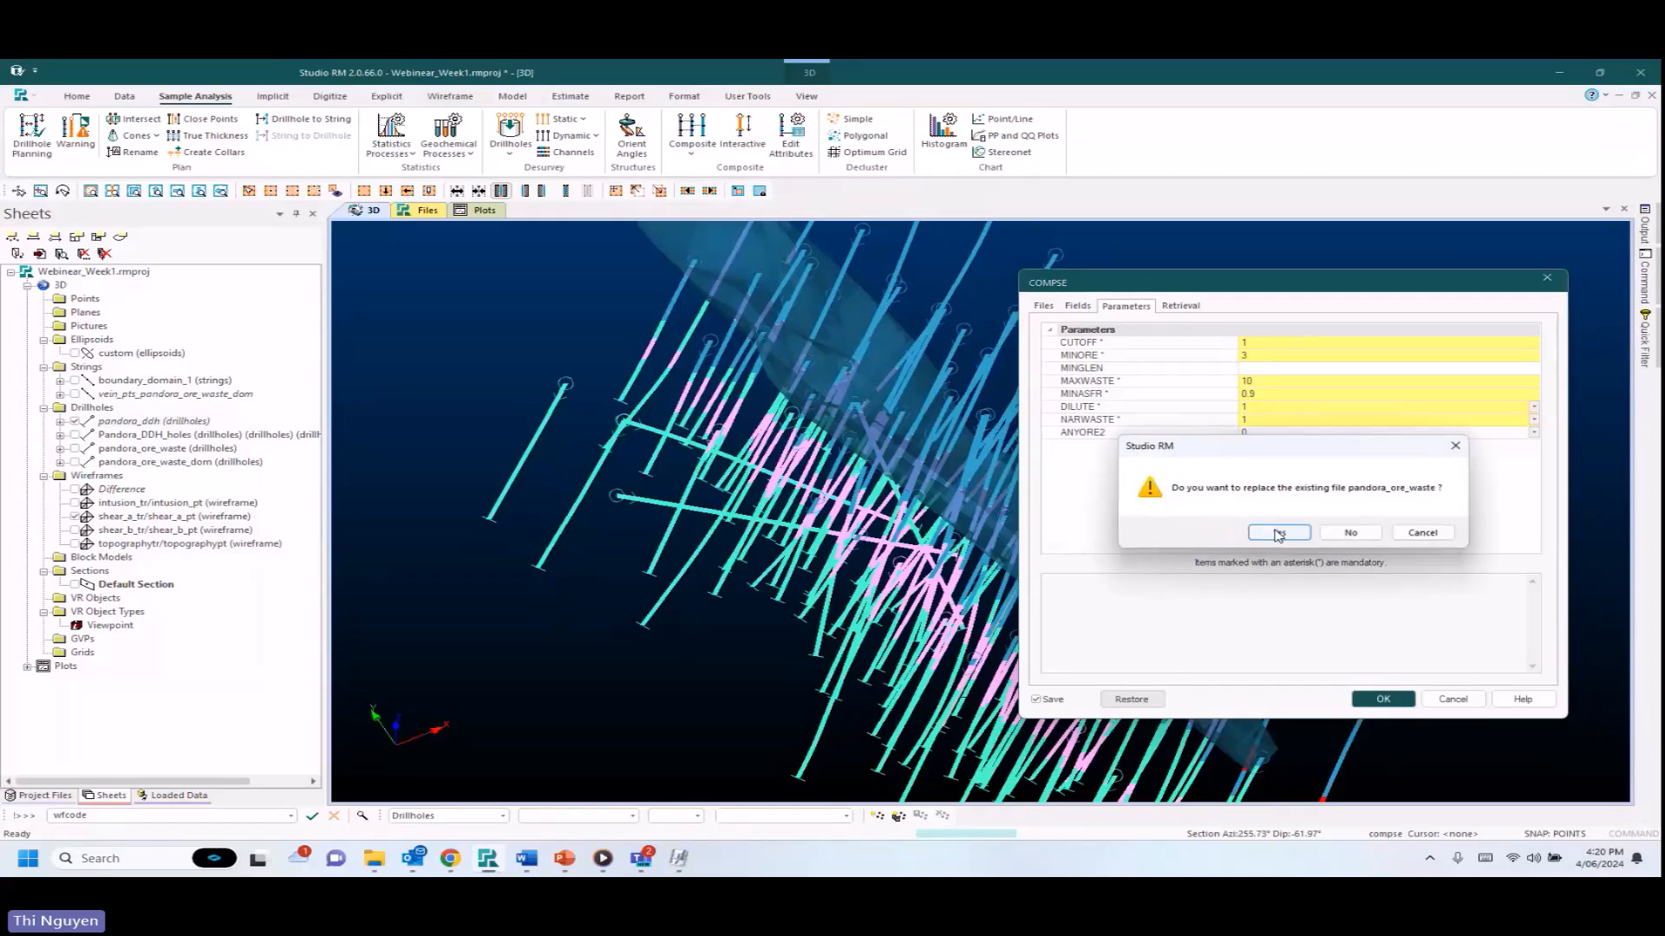
left_click(1278, 533)
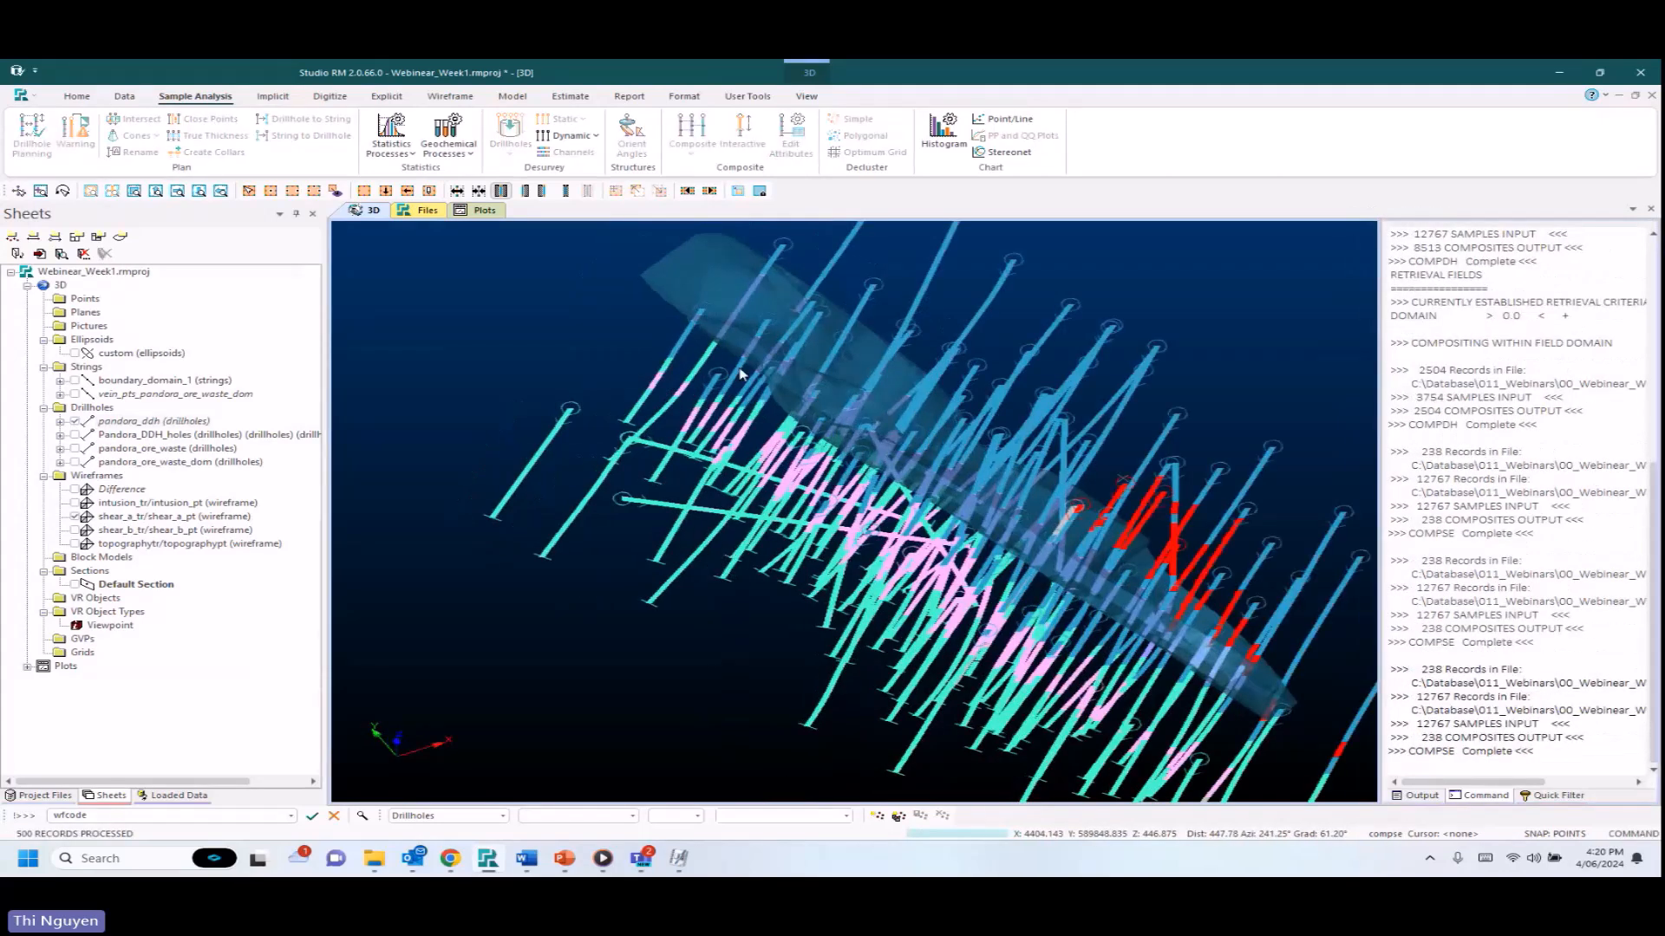
Hide the pandora_ddh drillholes and shear_a wireframe, display the pandora_ore_waste drillholes and inspect their ore and waste intervals in 3D.
left_click_drag(740, 368, 892, 382, "shift")
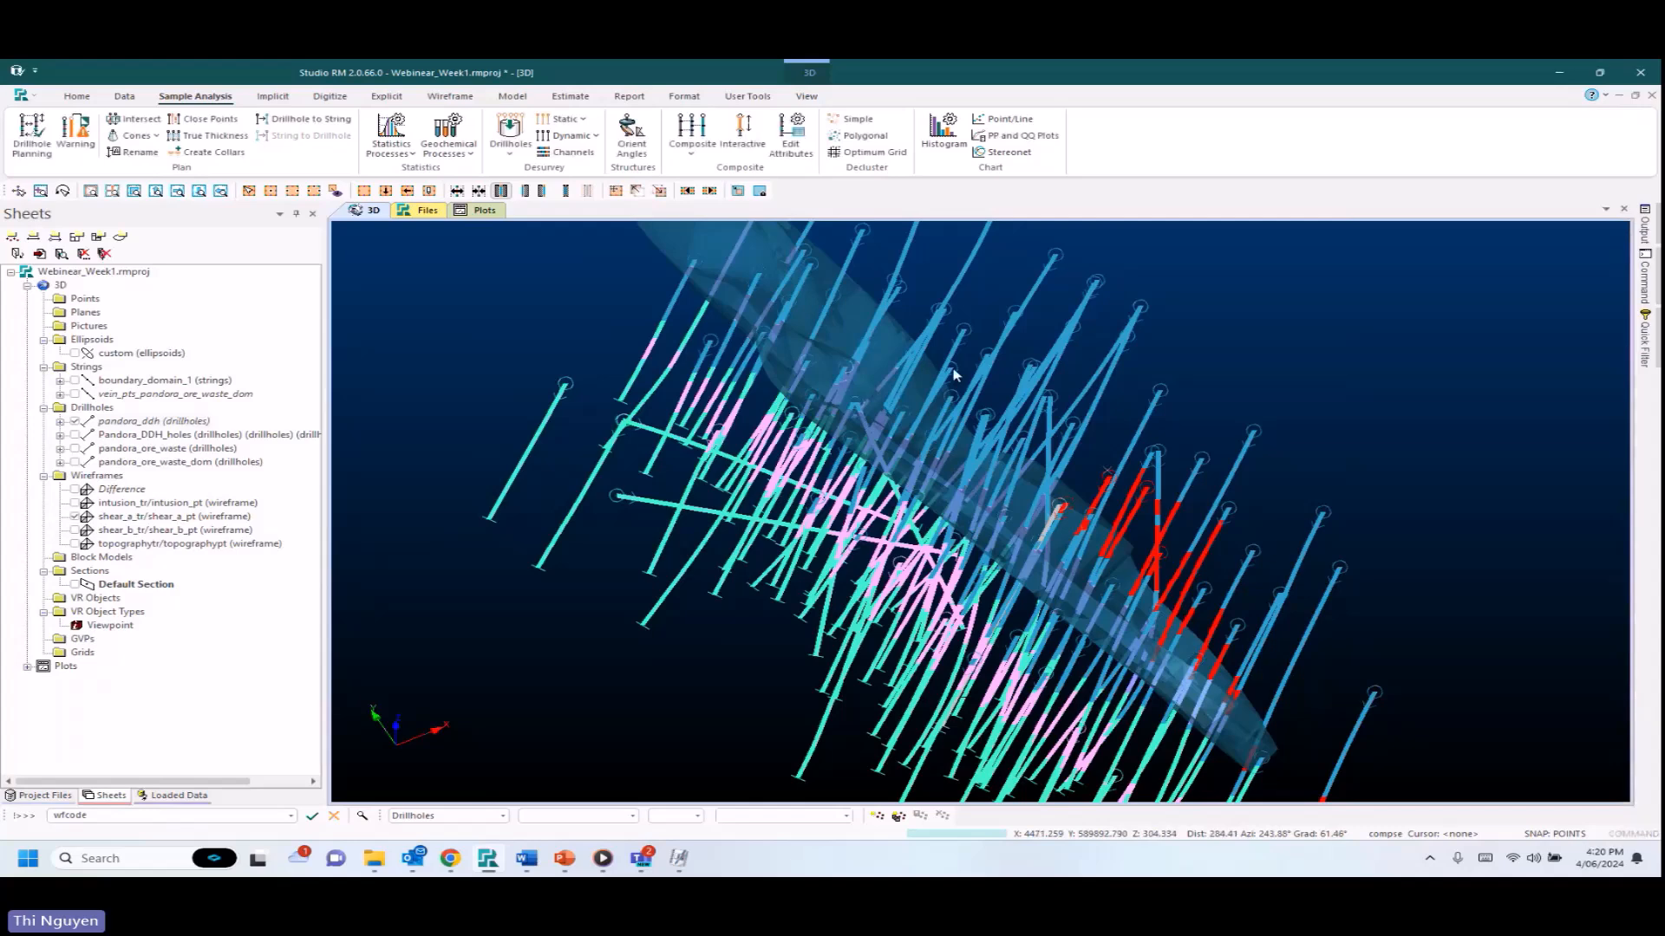
left_click(76, 423)
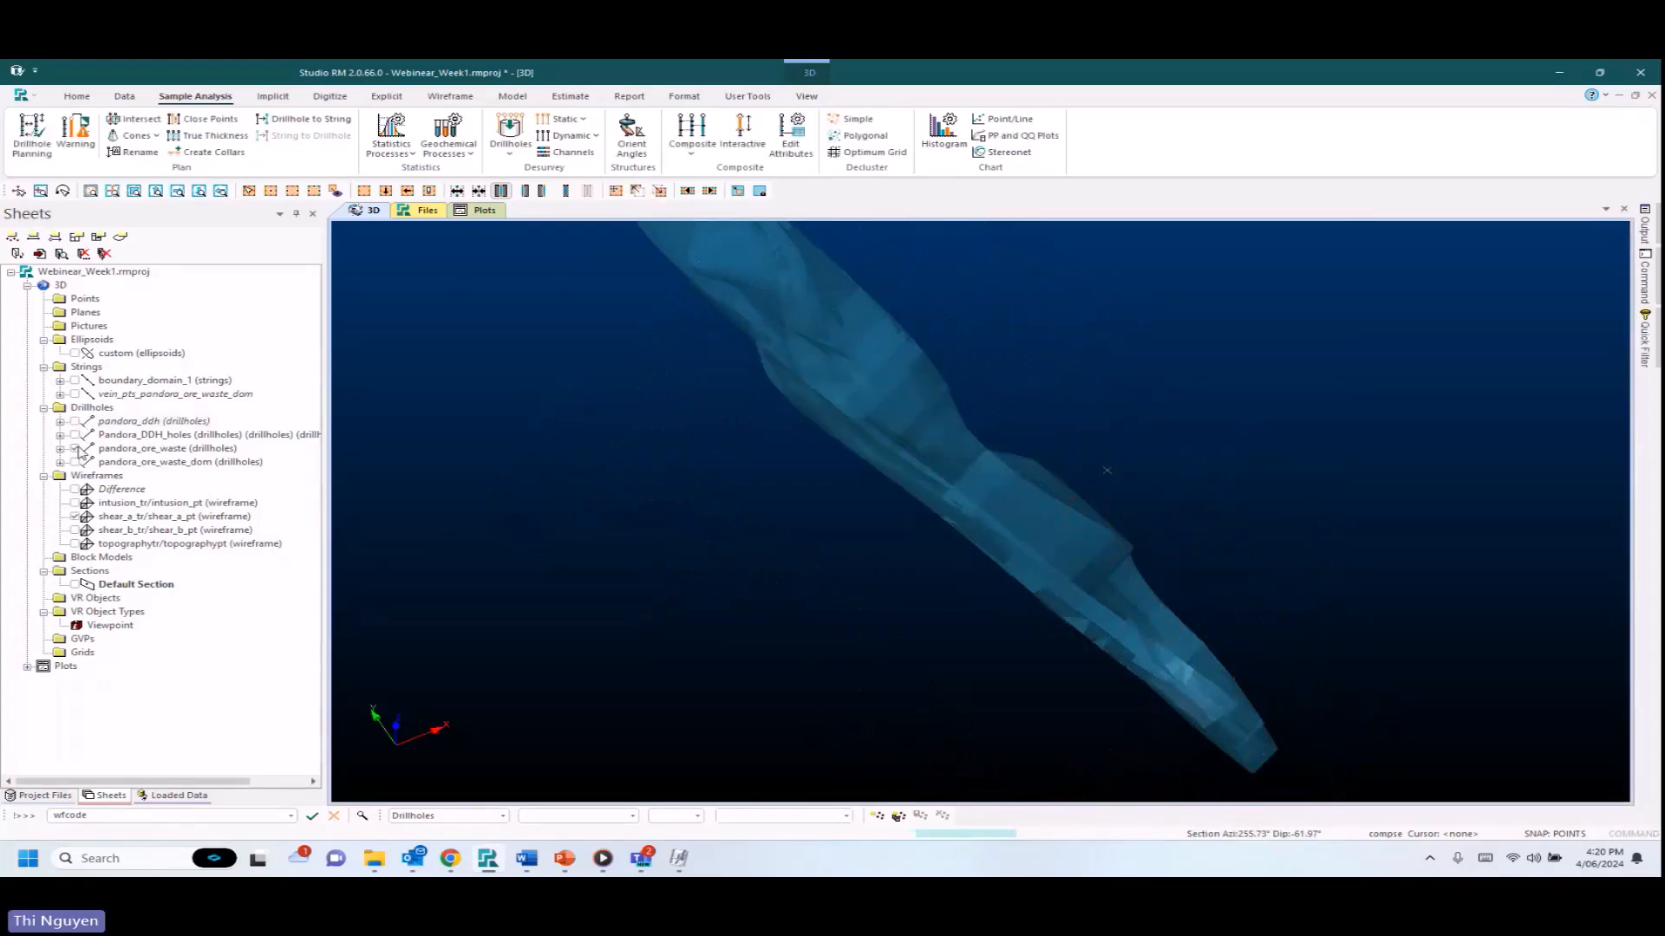
left_click(76, 449)
left_click(76, 514)
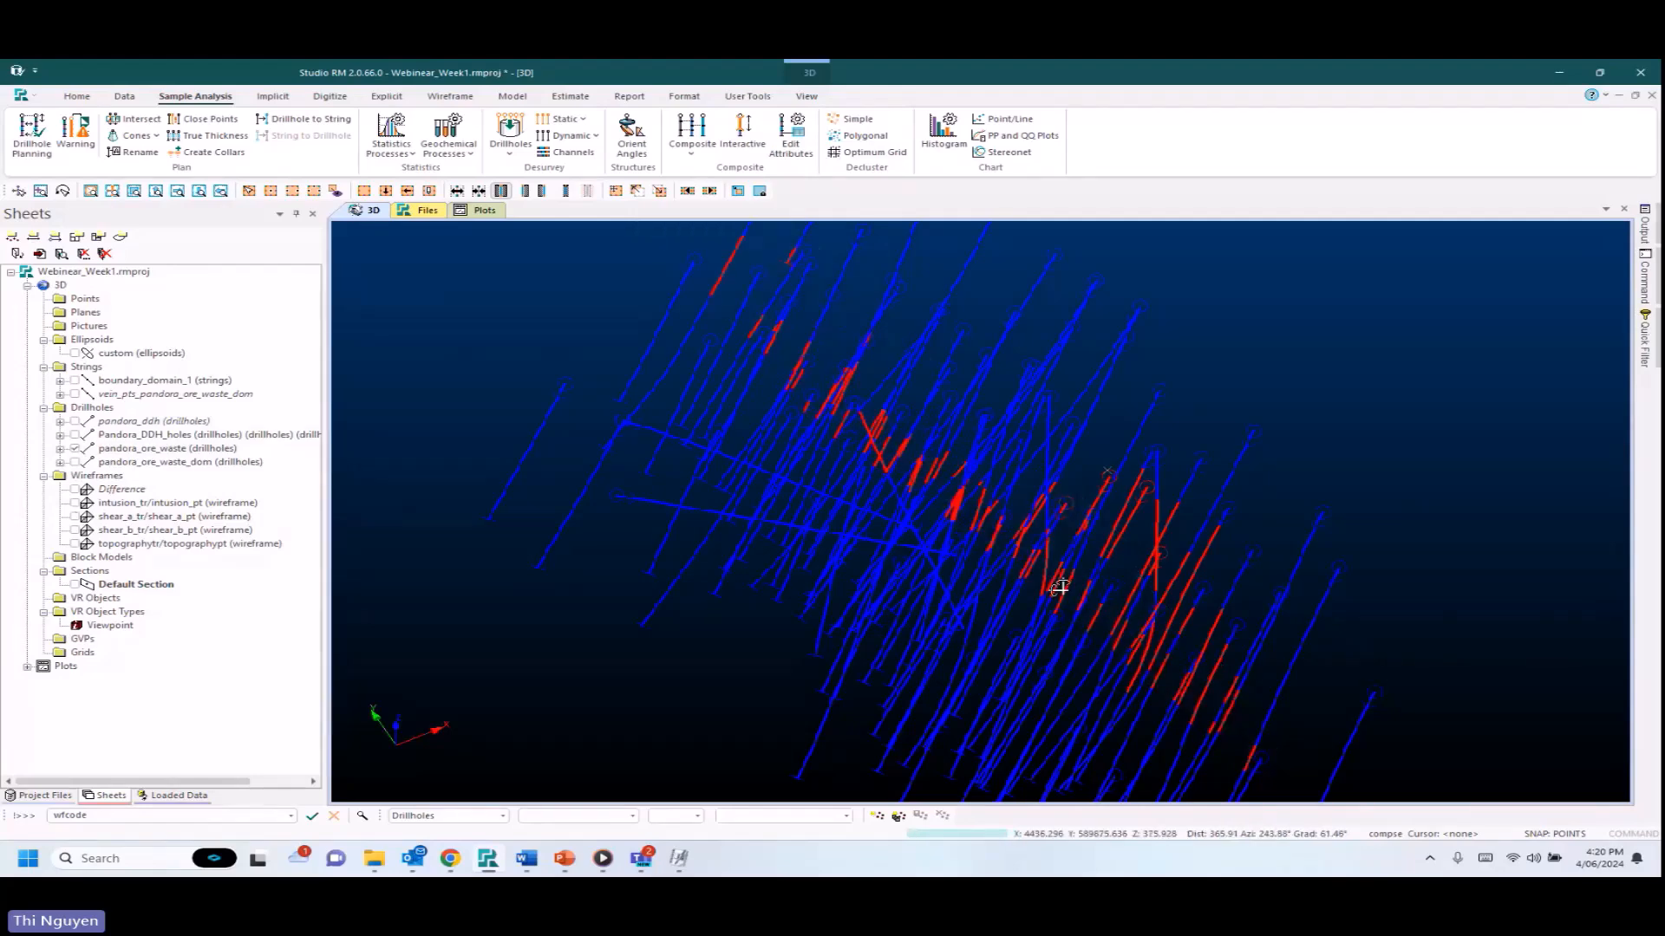
left_click_drag(1230, 685, 1022, 569)
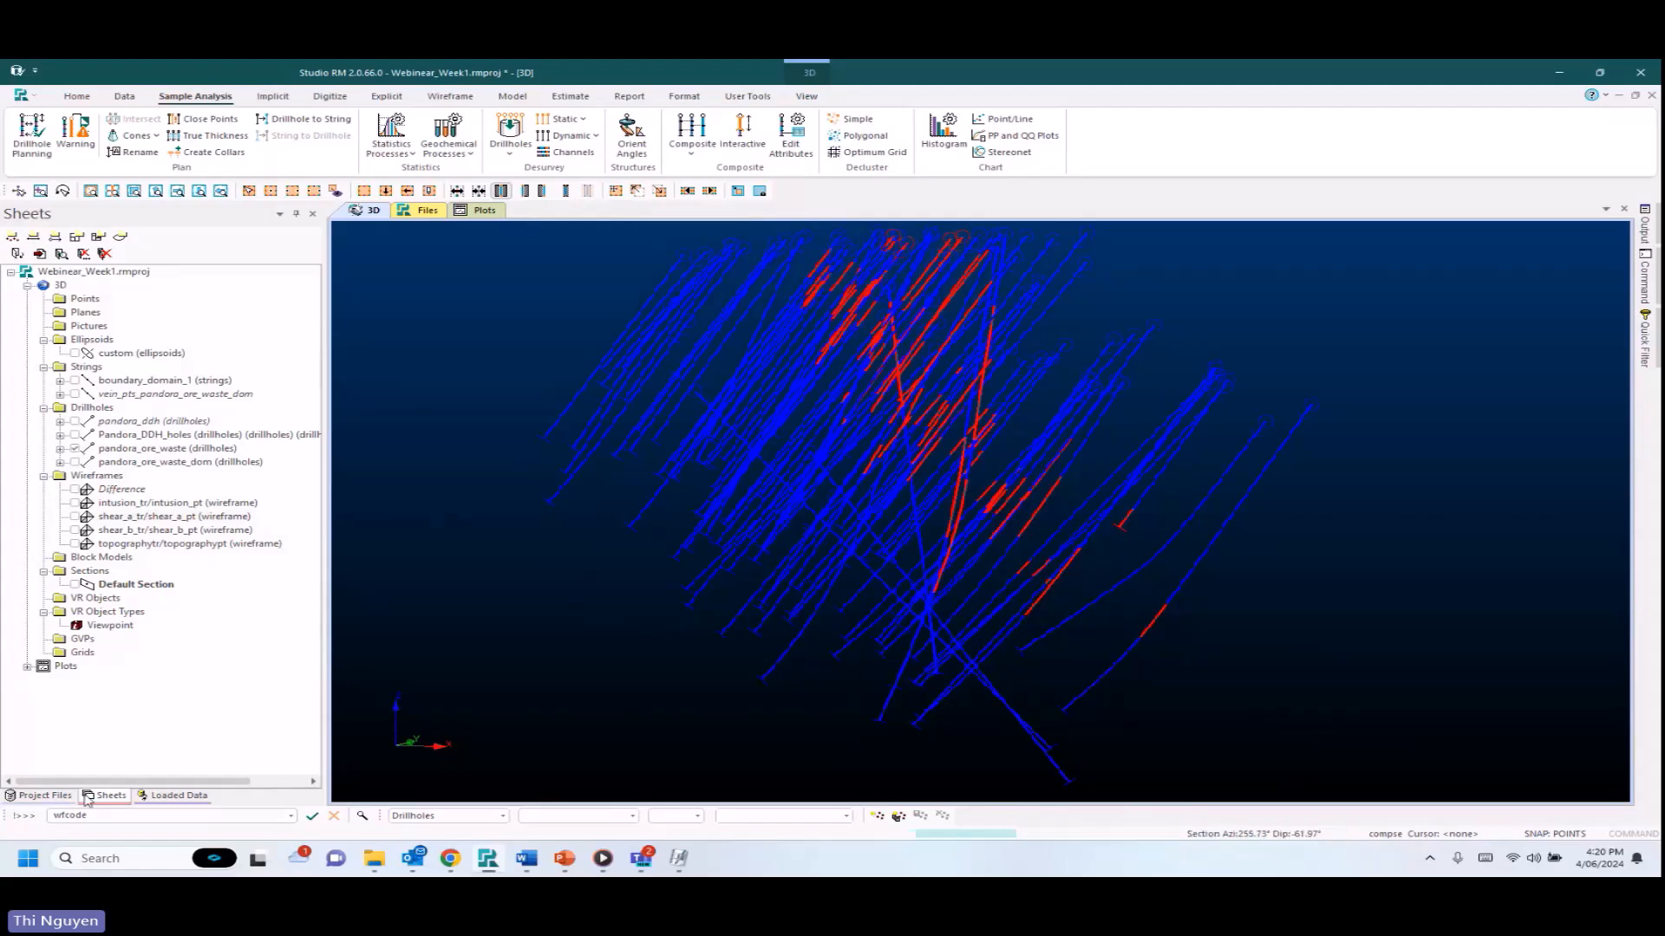
Open the pandora_ore_waste file as a table, examine its CU and OWCODE values, and close the table.
left_click(39, 796)
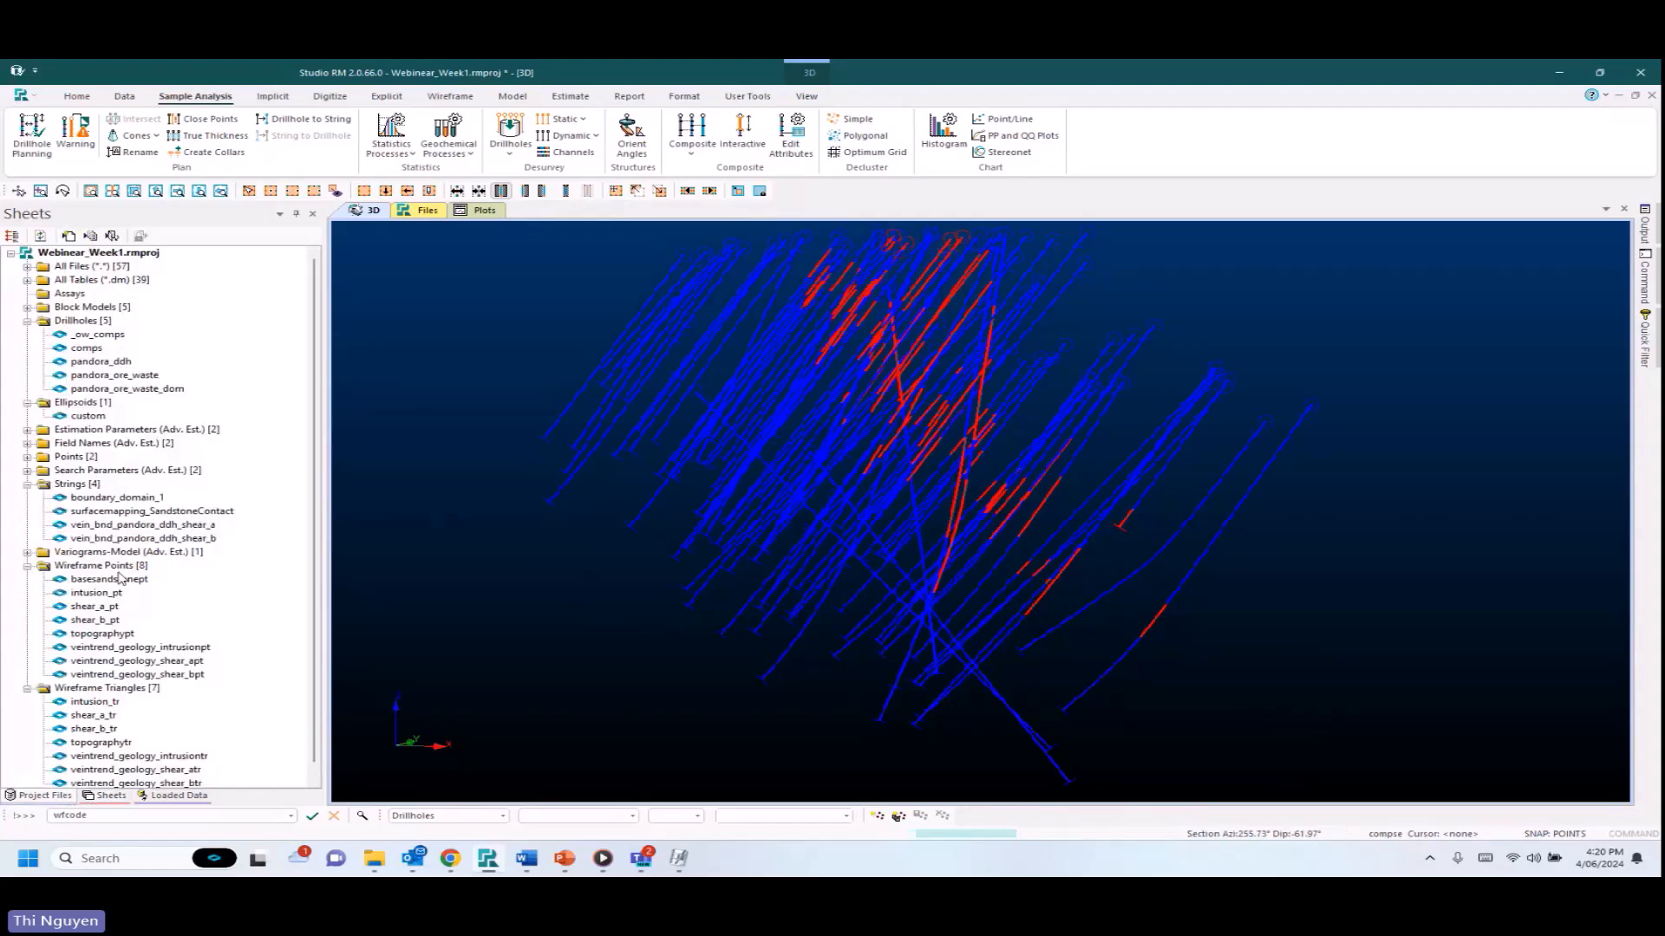
left_click(156, 376)
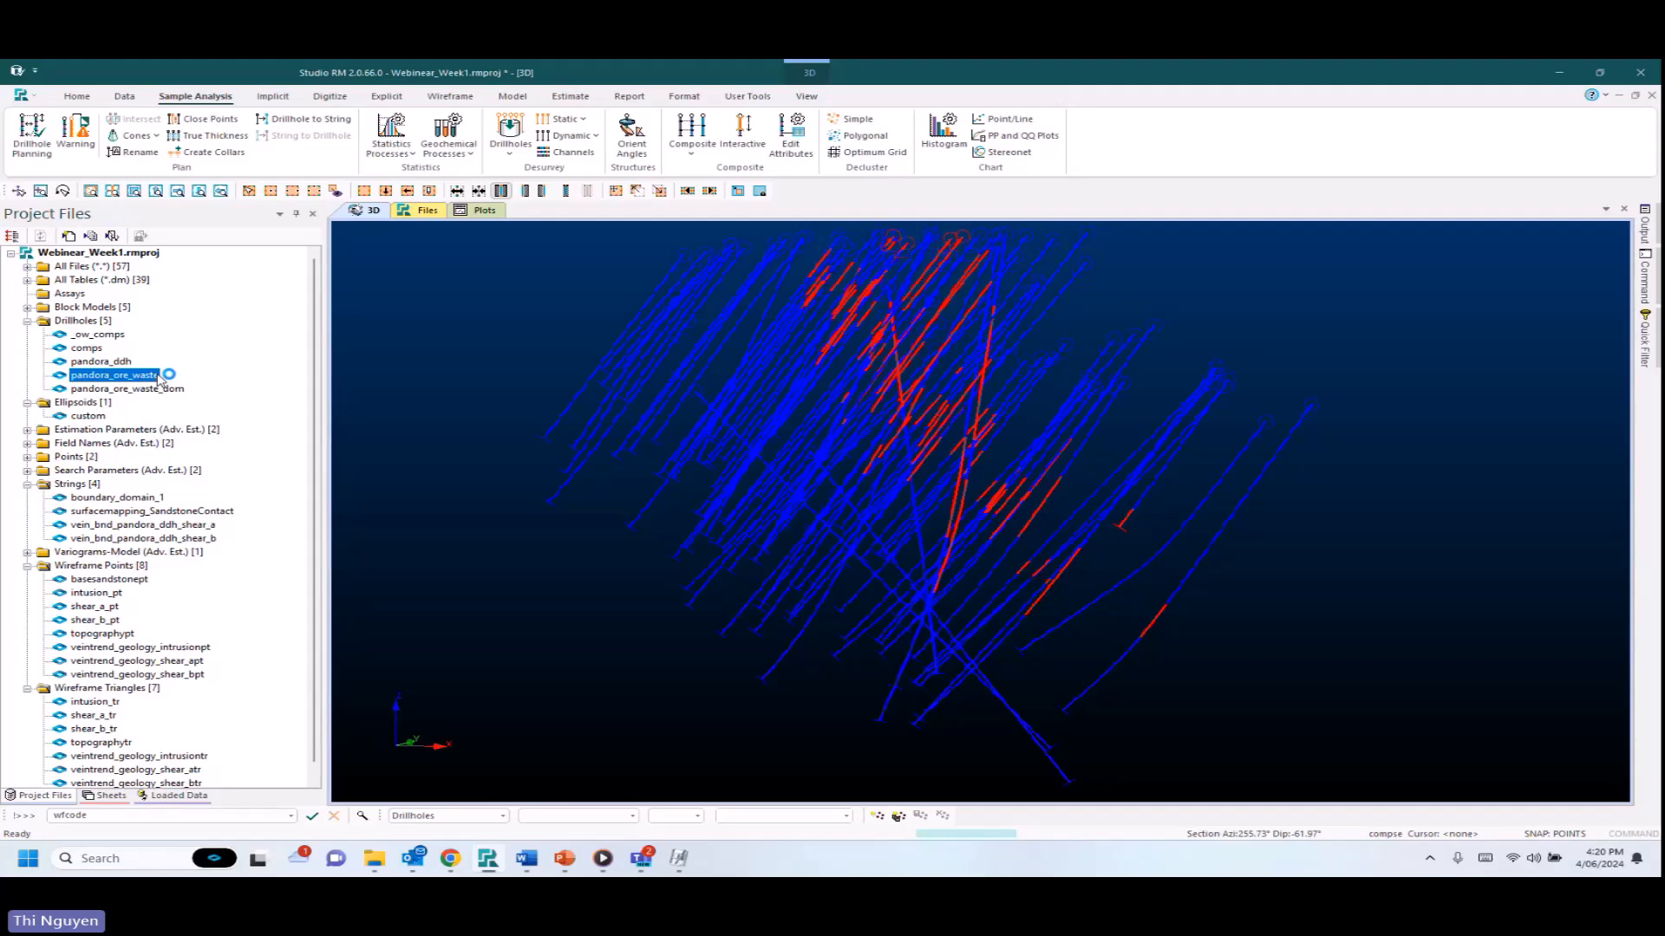
double_click(156, 376)
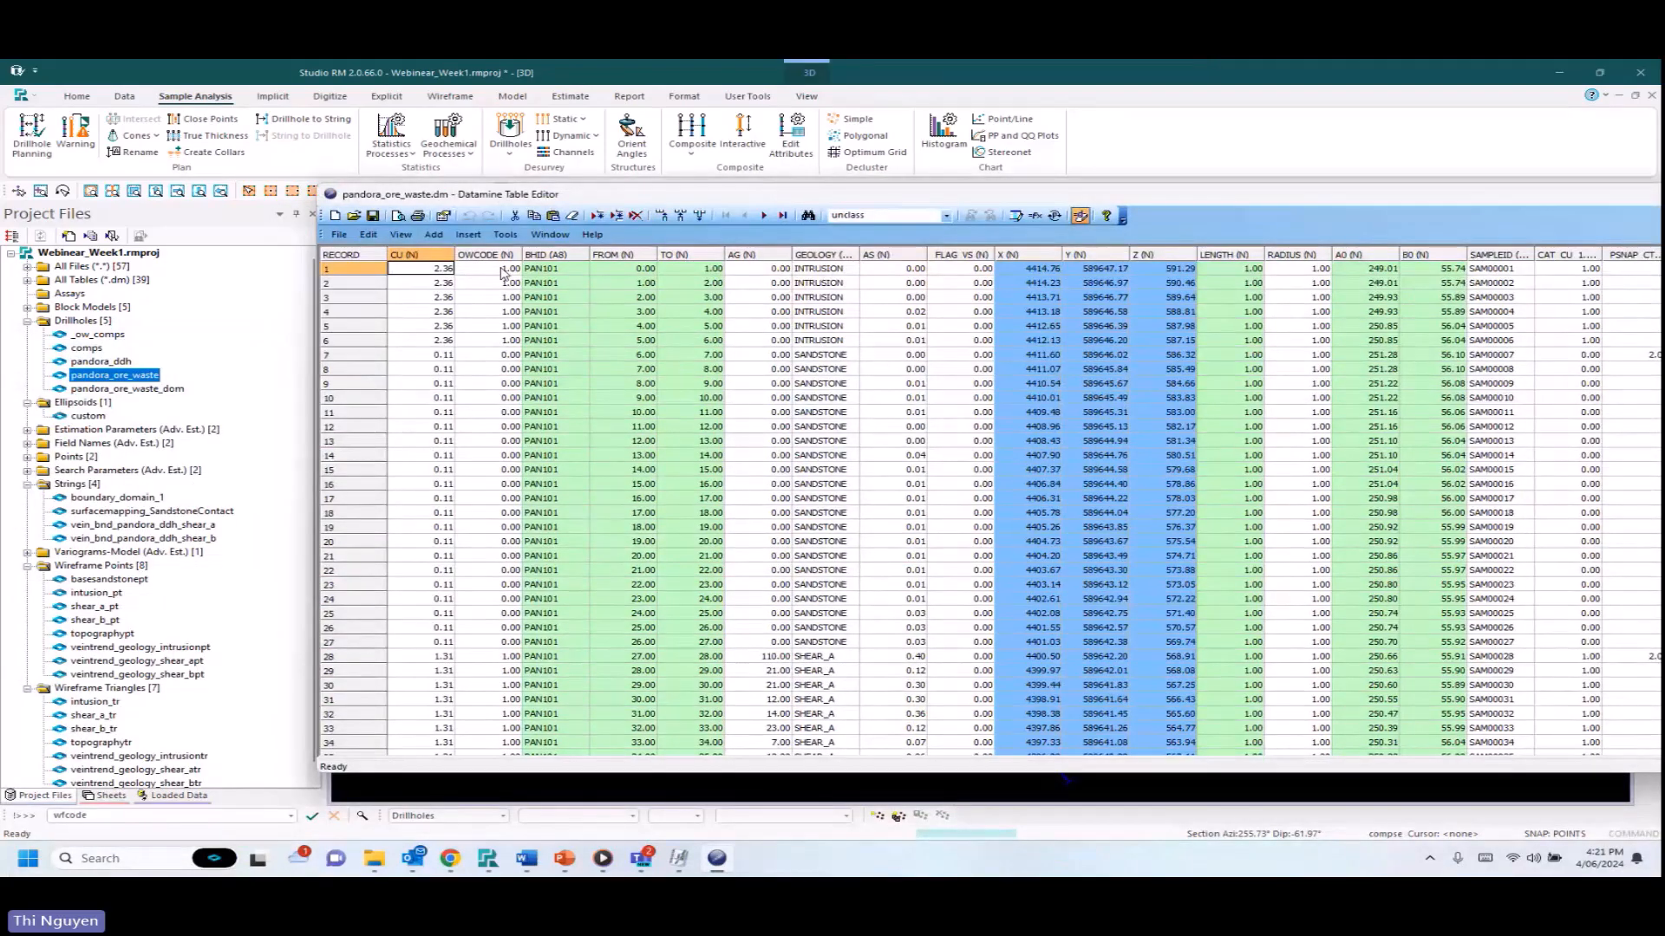
left_click_drag(1309, 194, 653, 427)
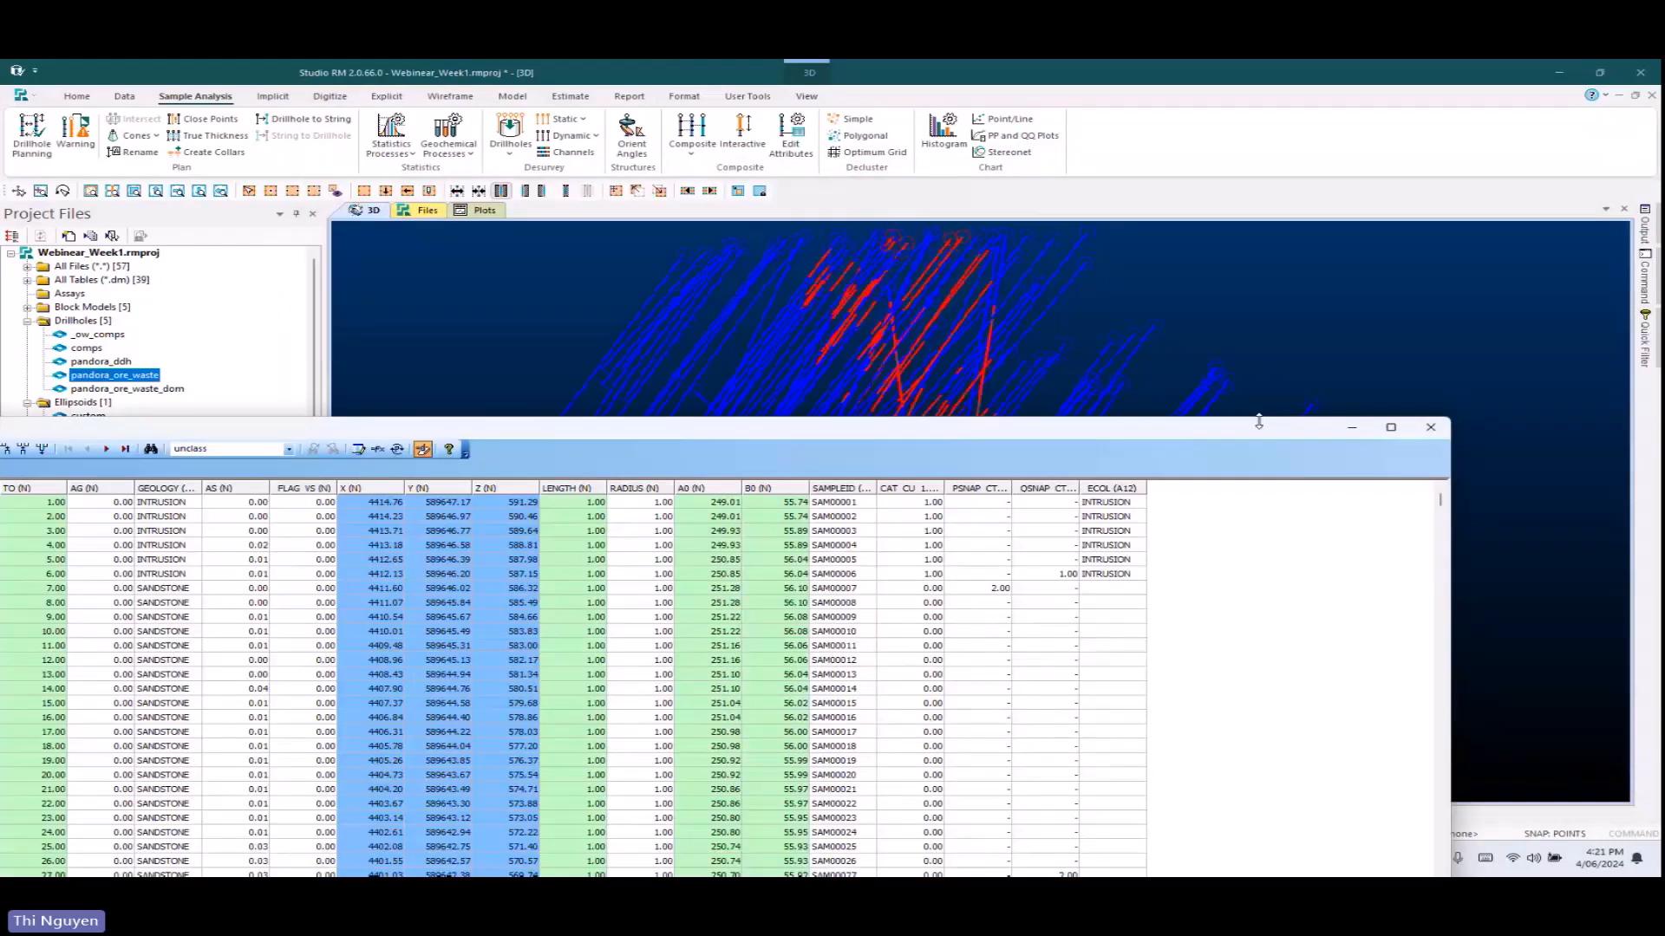
left_click(1428, 428)
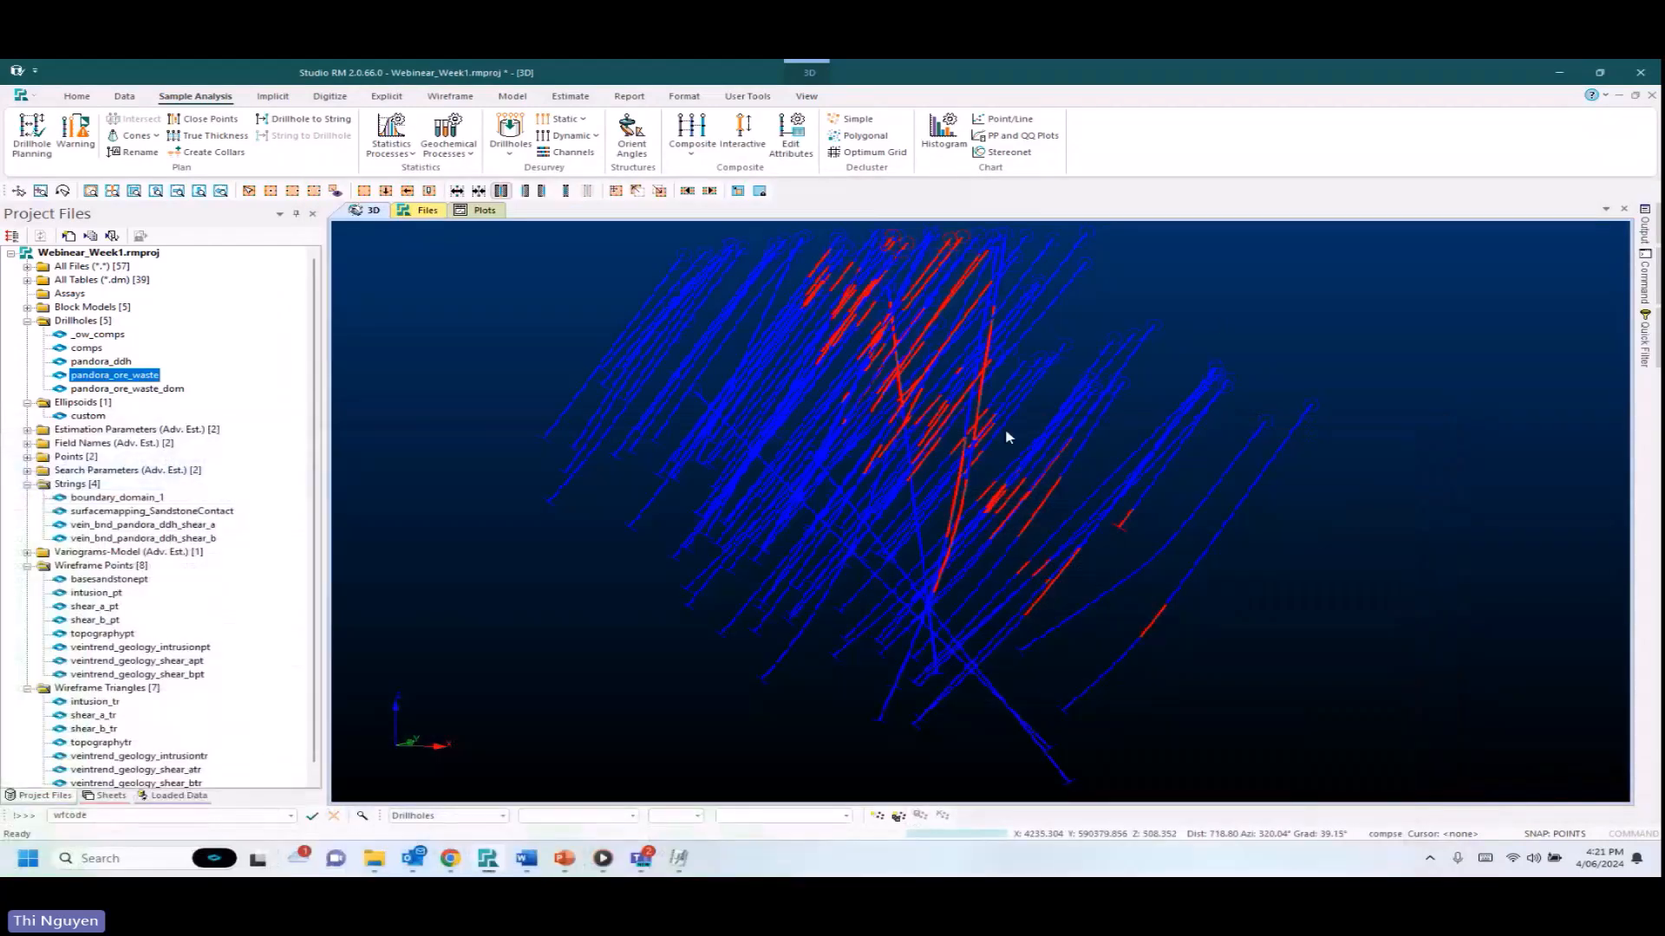
Quick-filter the drillholes to GEOLOGY SHEAR_A and compare the display with SANDSTONE temporarily included.
left_click_drag(1096, 549, 951, 476)
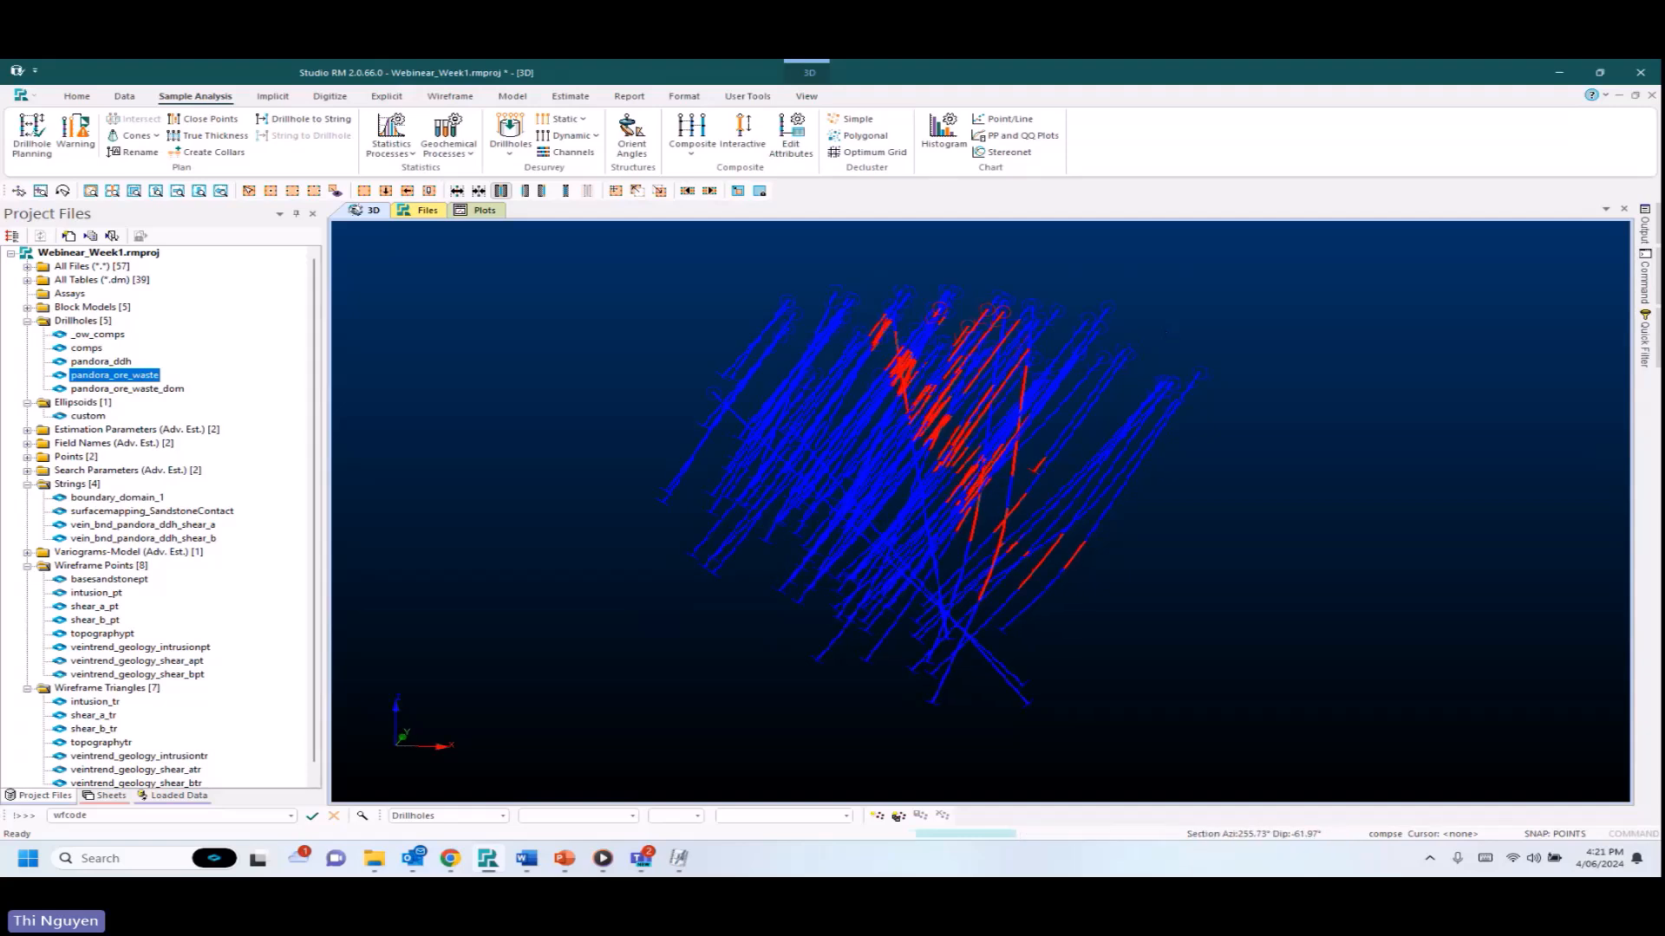
left_click(1650, 354)
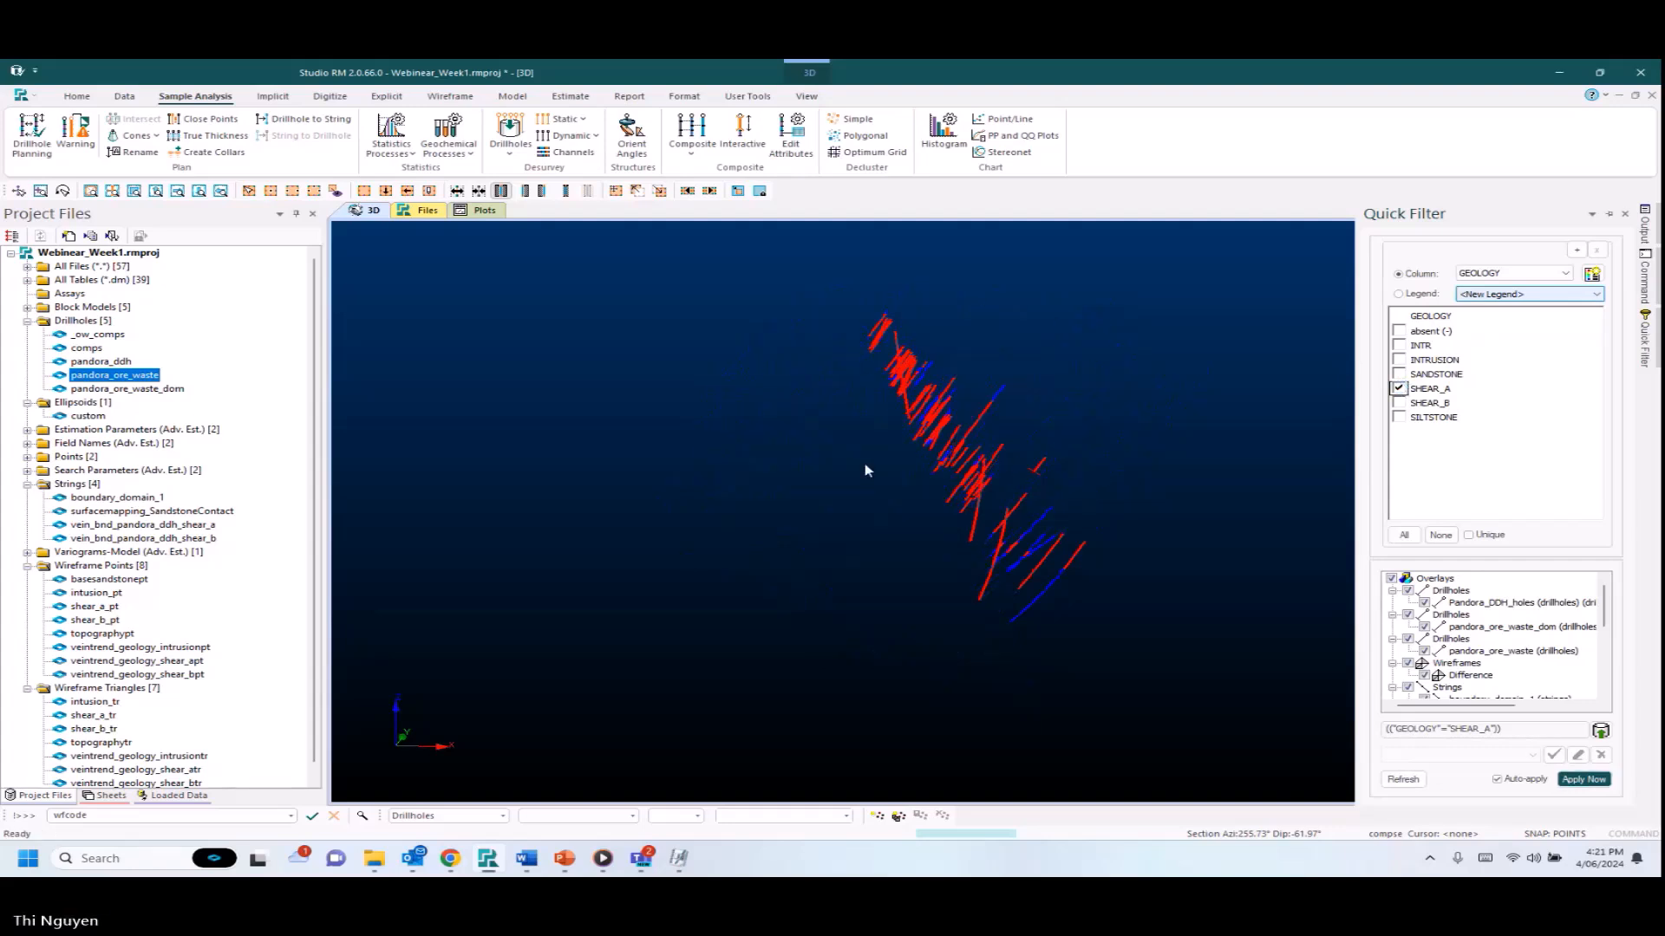
left_click(1399, 374)
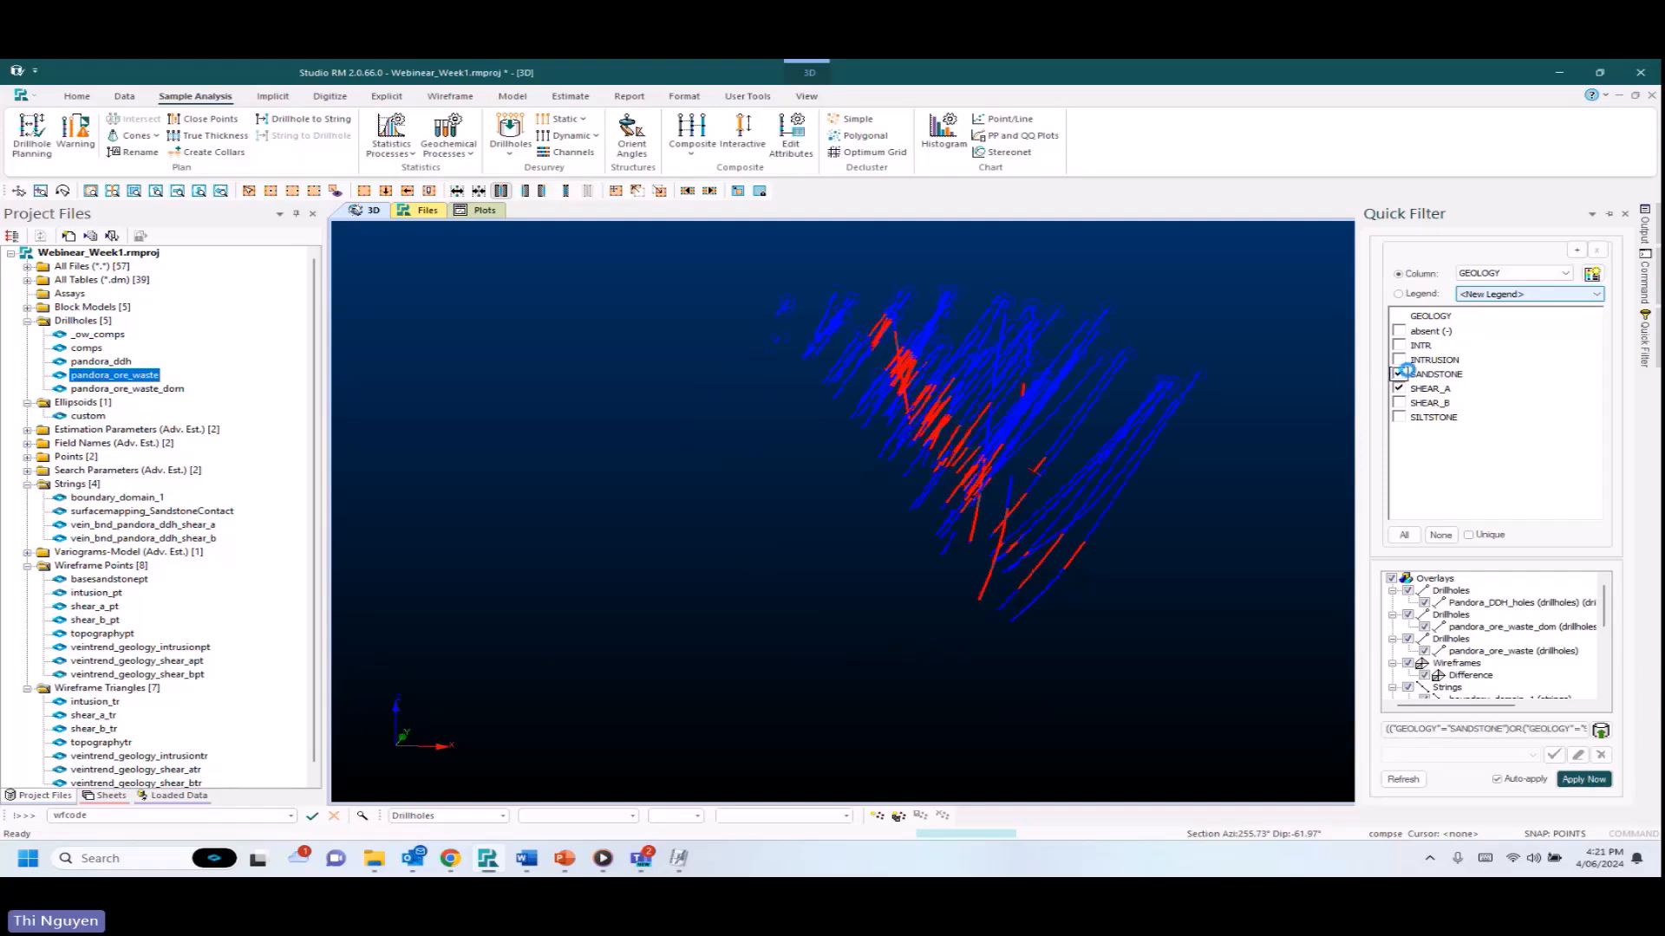
left_click(1399, 374)
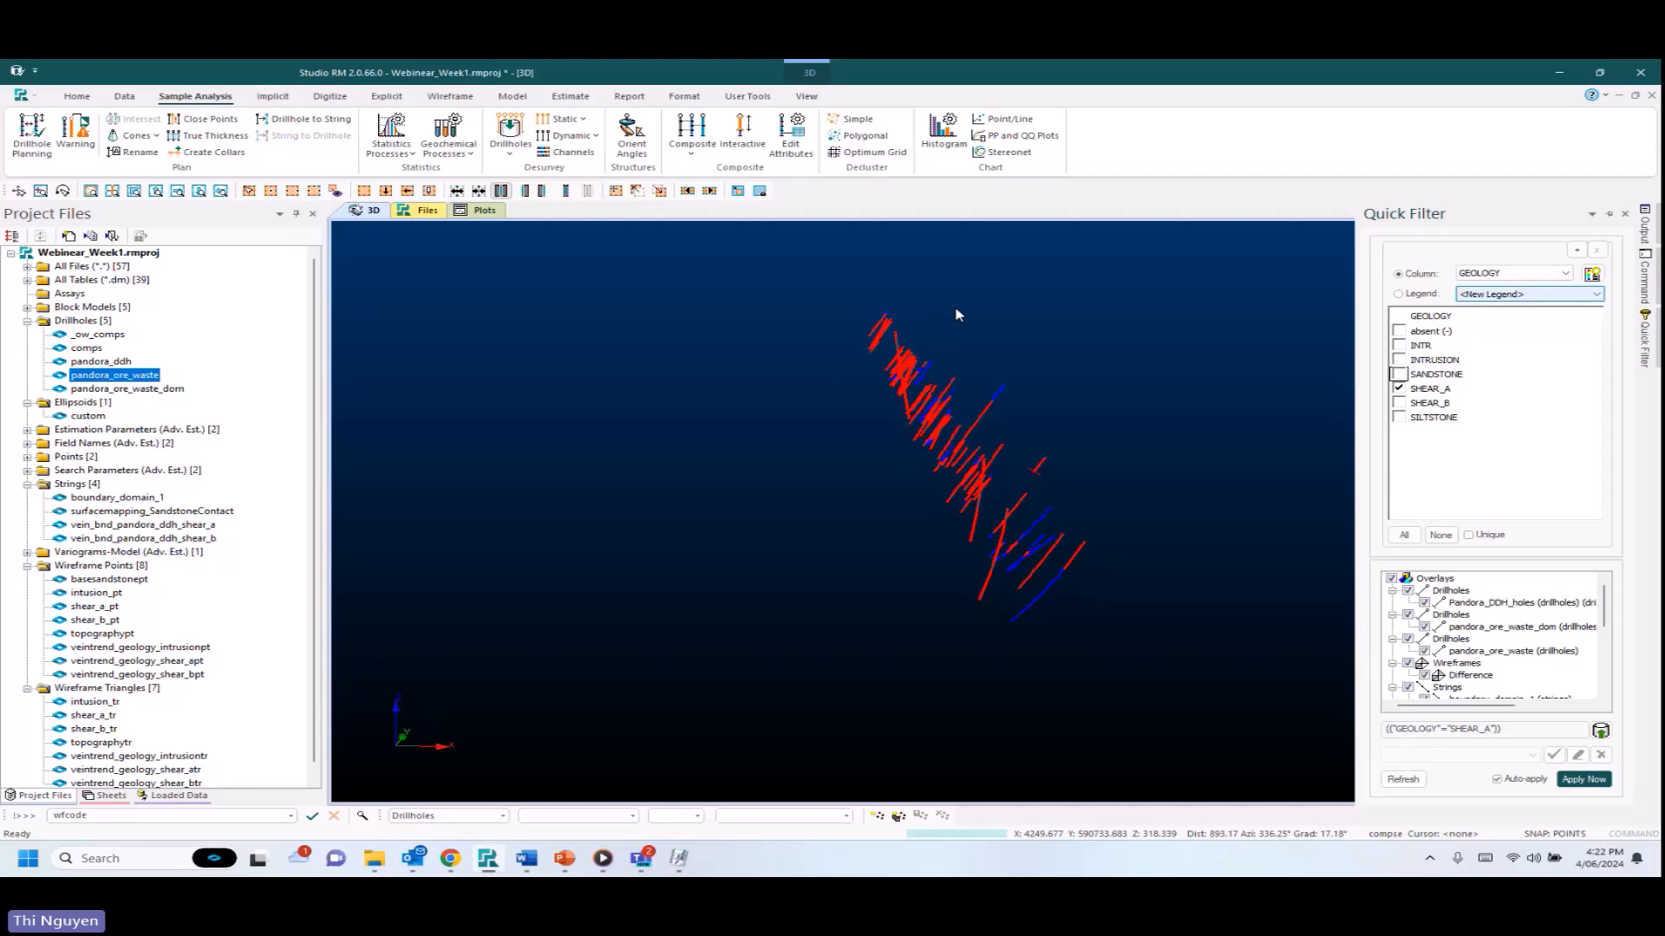
Filter the drillholes by reusing the recent expression OWCODE =1 and GEOLOGY= "SHEAR_A".
left_click(694, 95)
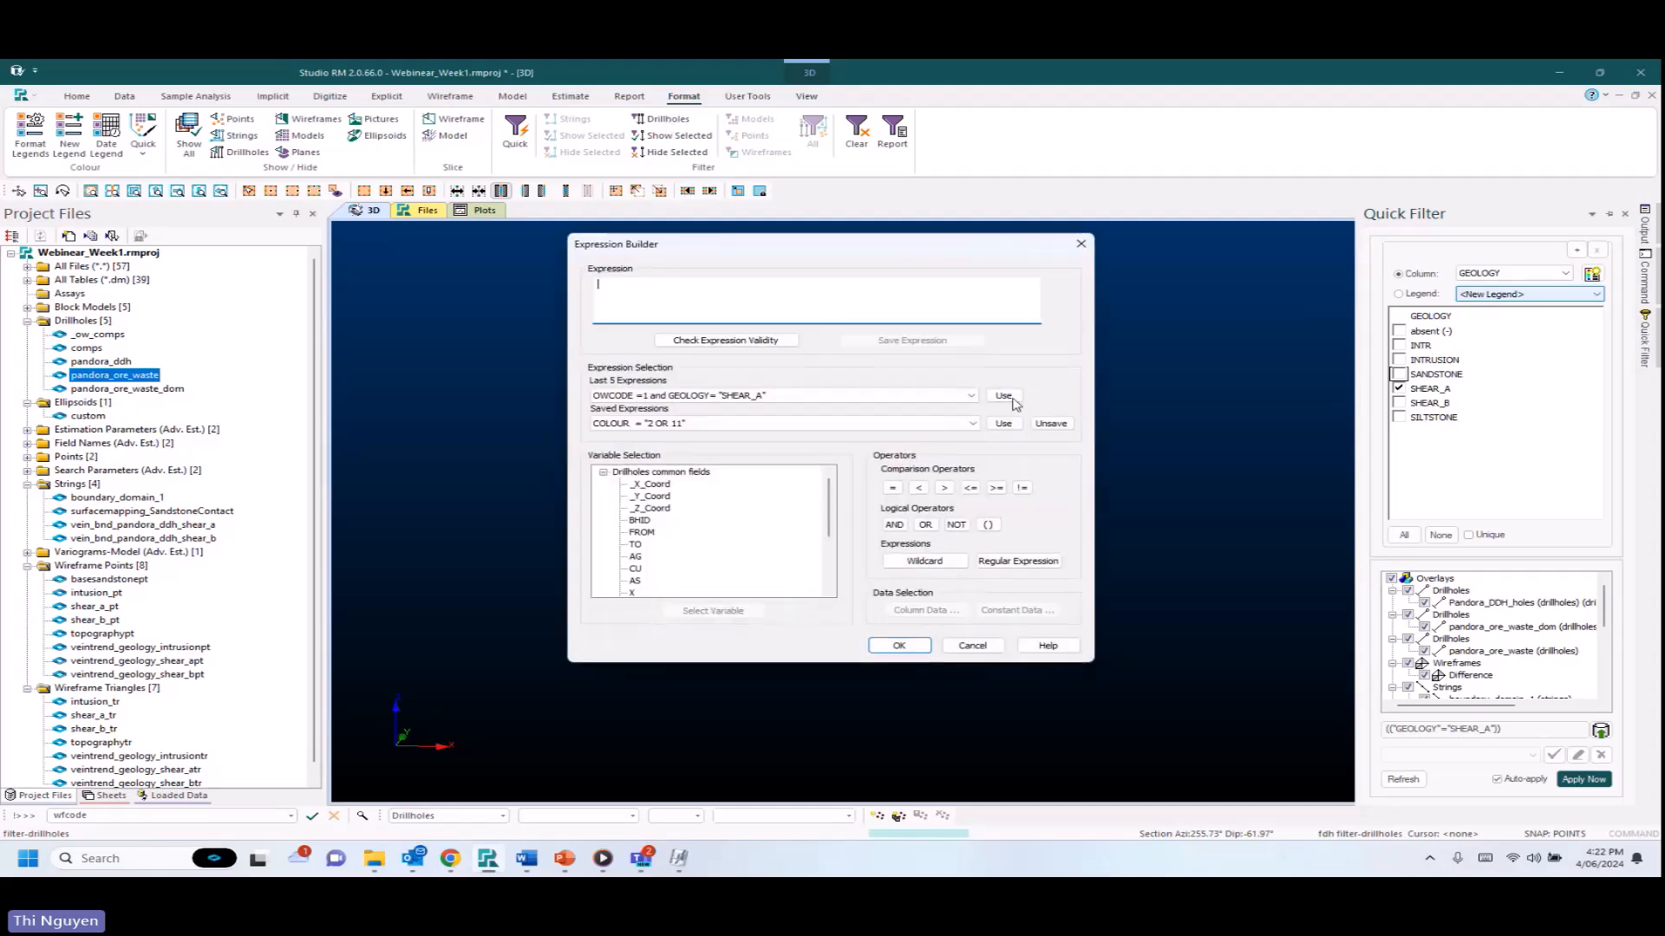
left_click(1011, 398)
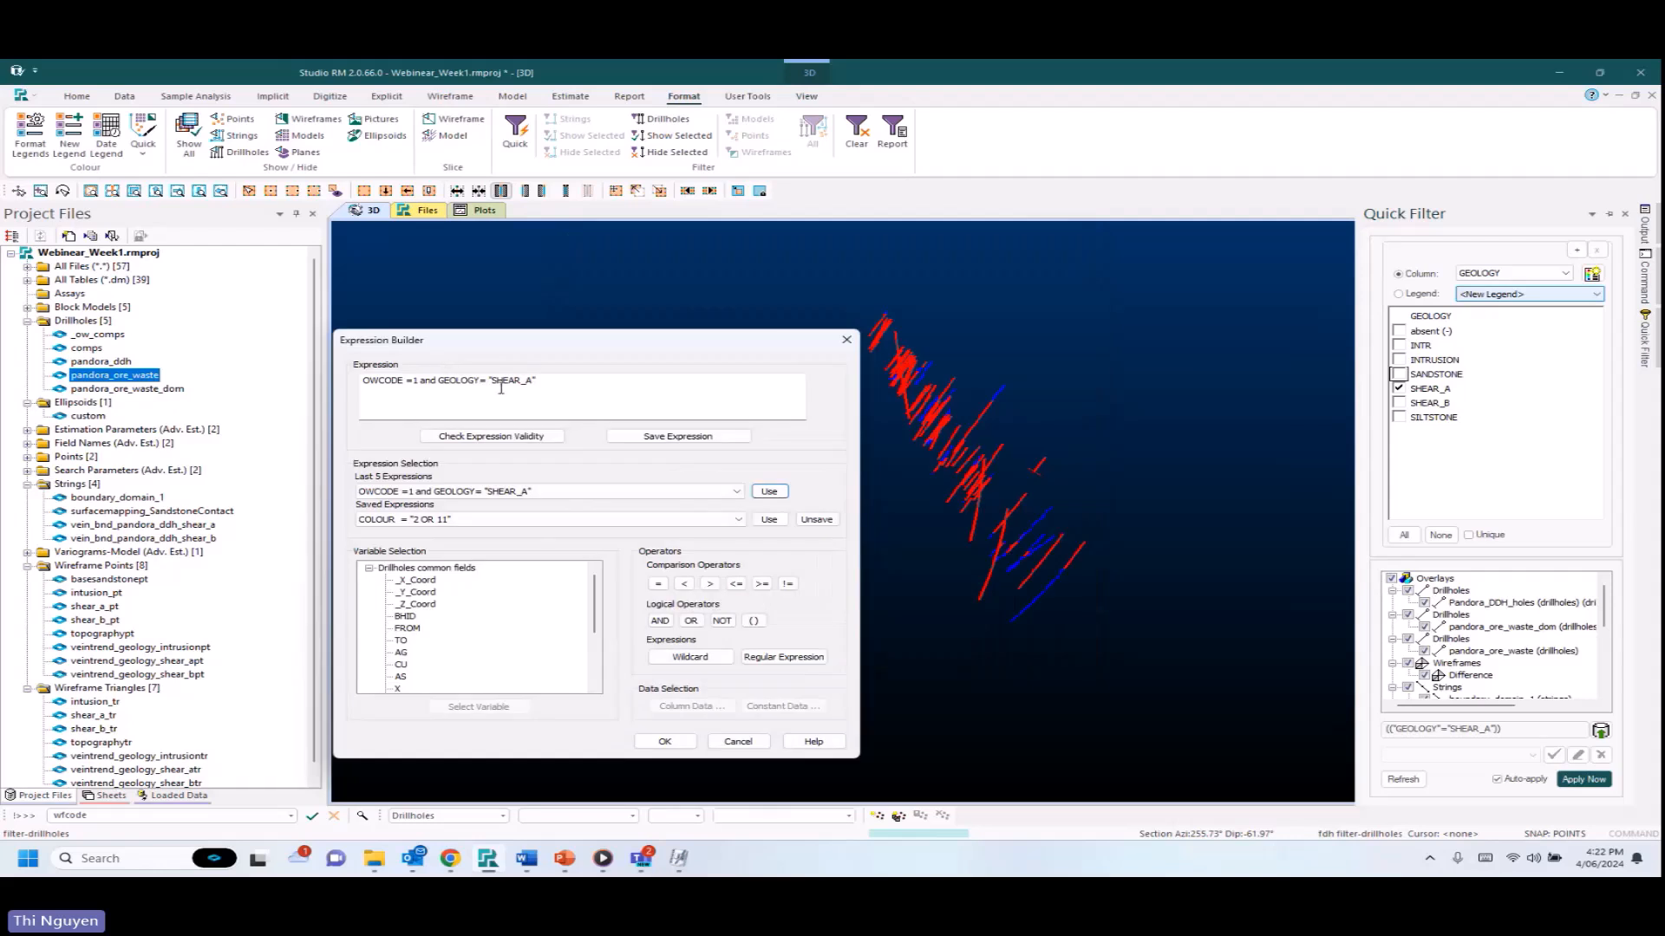
left_click(677, 744)
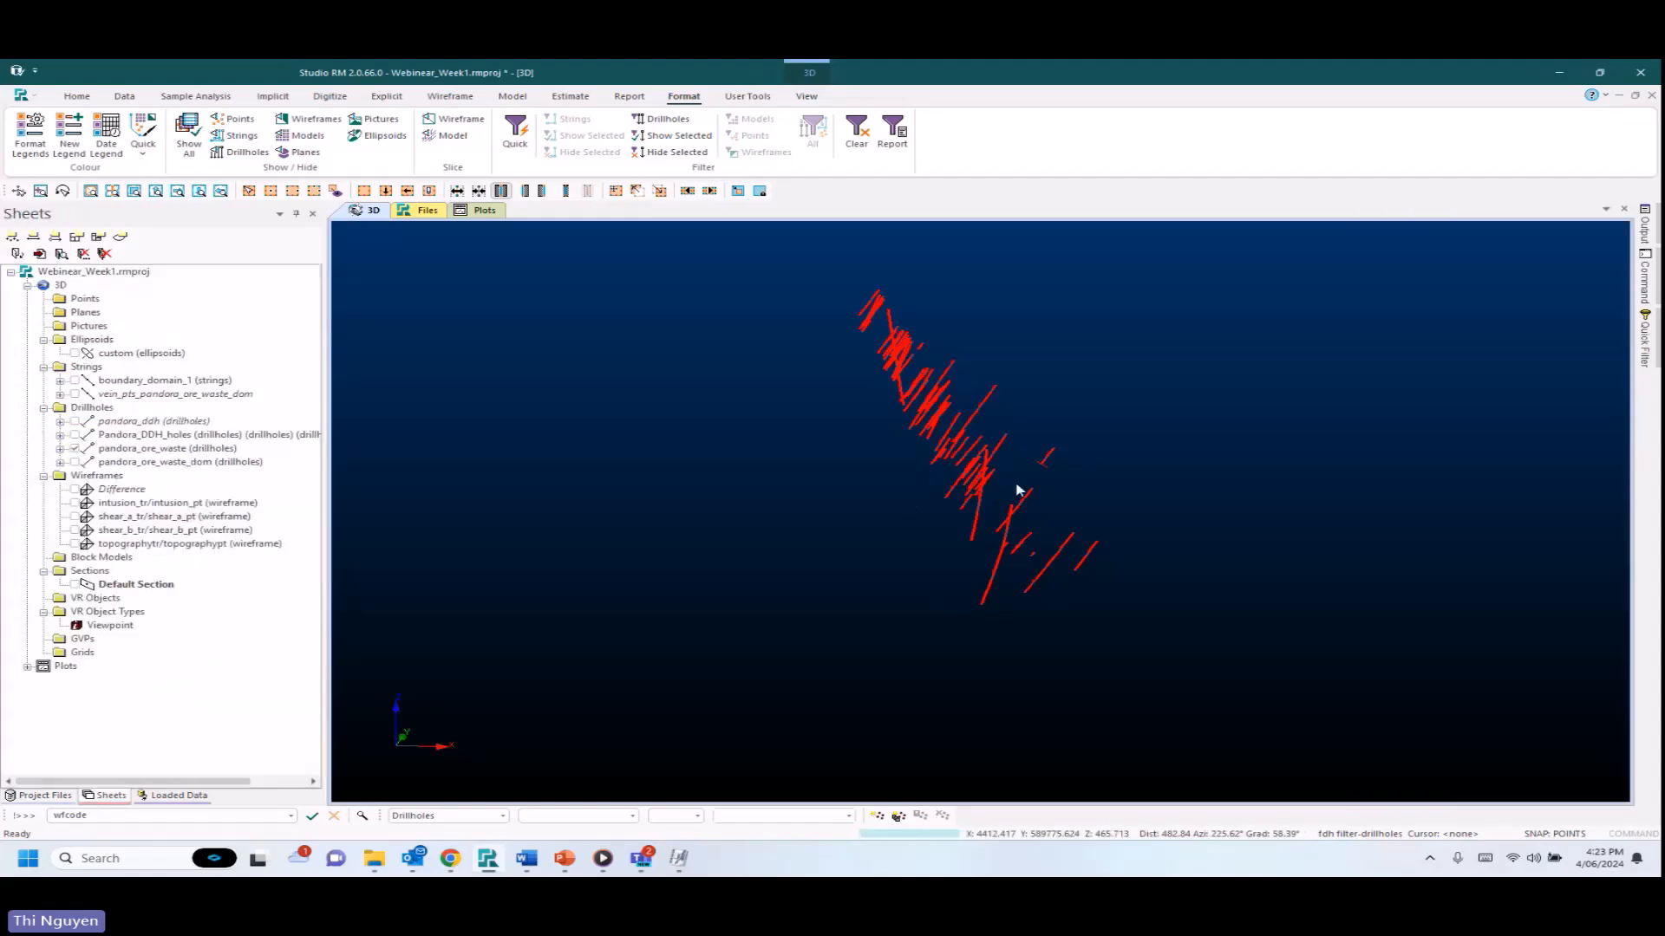
Display the shear_a wireframe, inspect the filtered ore intervals against it in 3D, and hide the wireframe again.
left_click_drag(1017, 491, 974, 486)
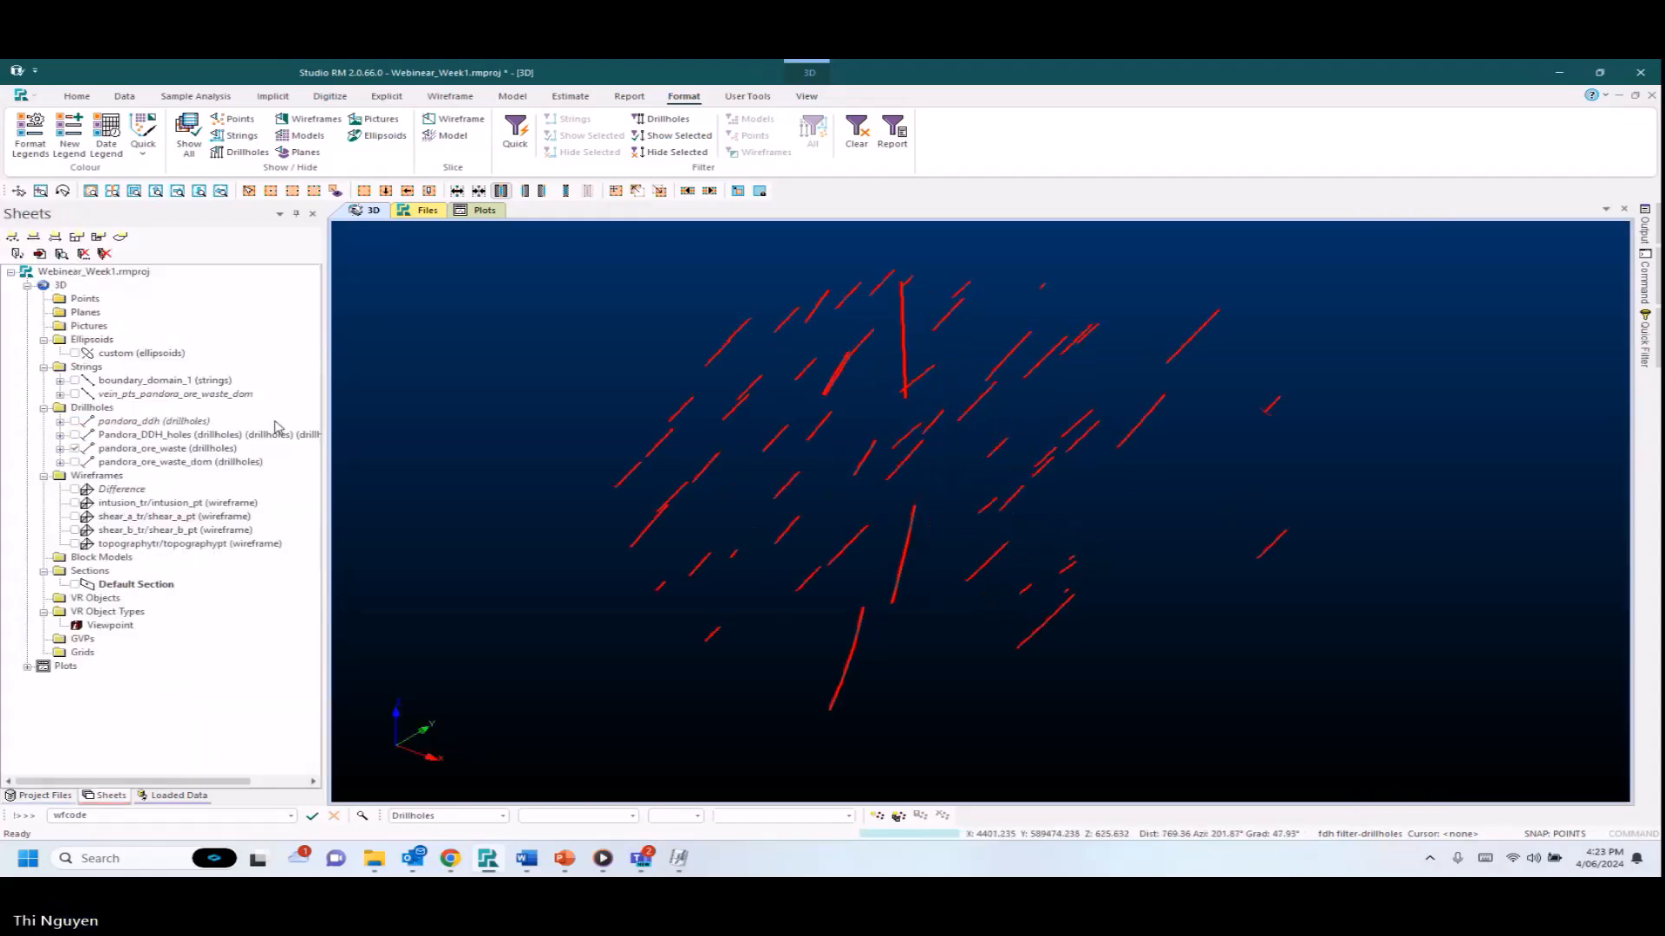
left_click(76, 517)
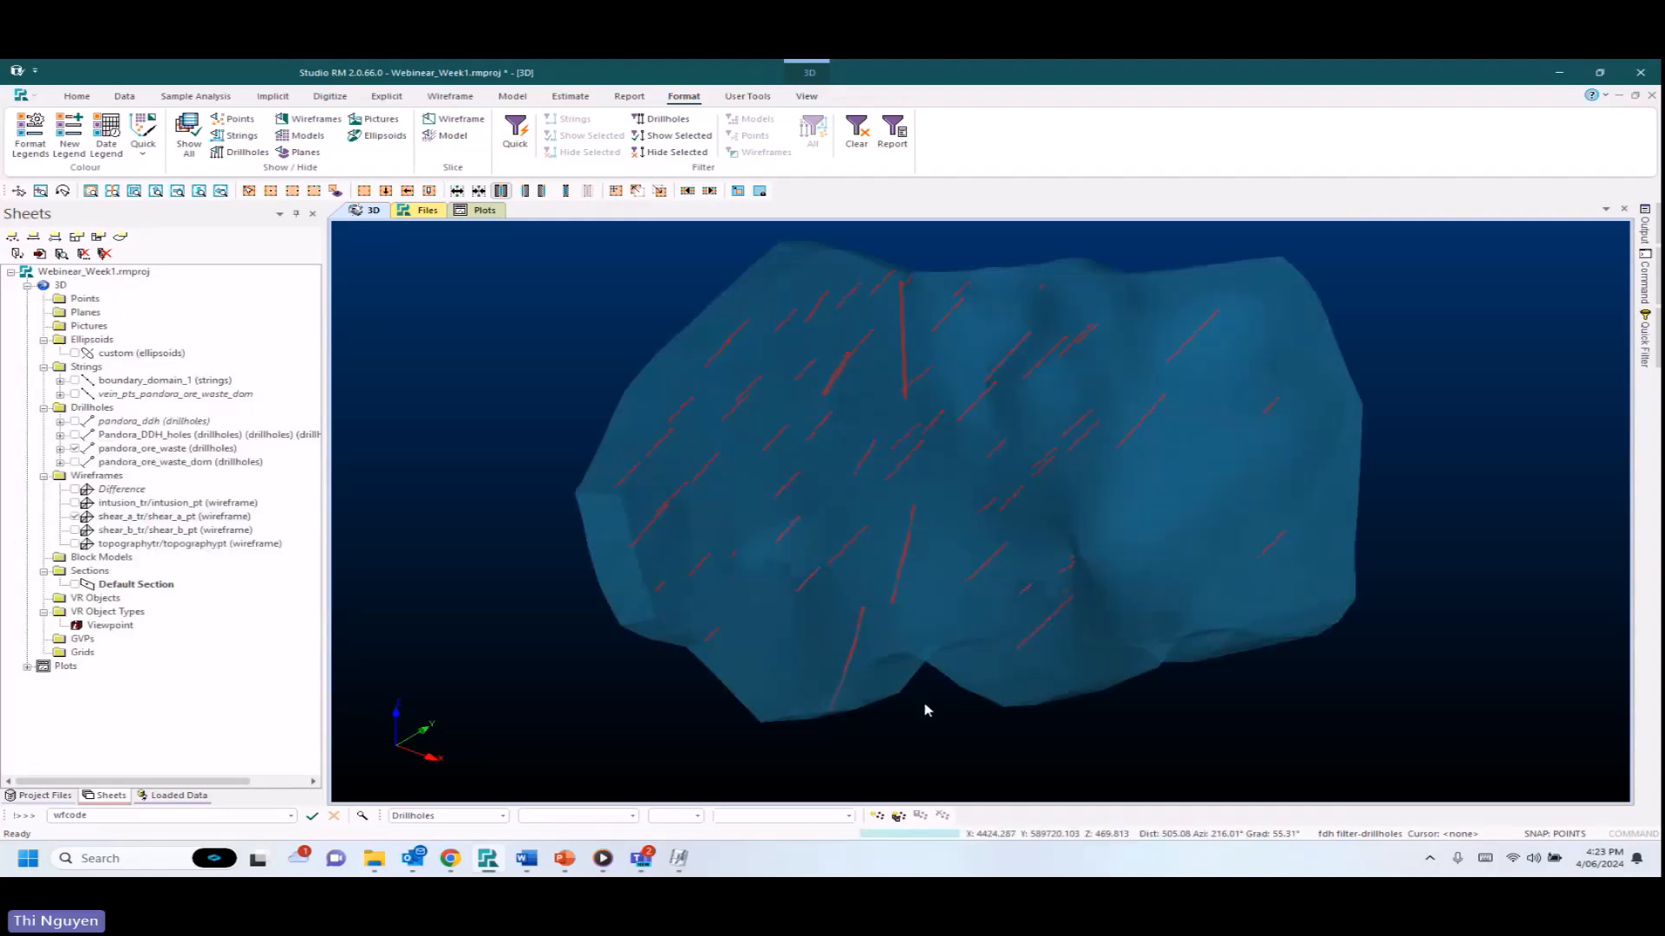
left_click_drag(972, 629, 1063, 561)
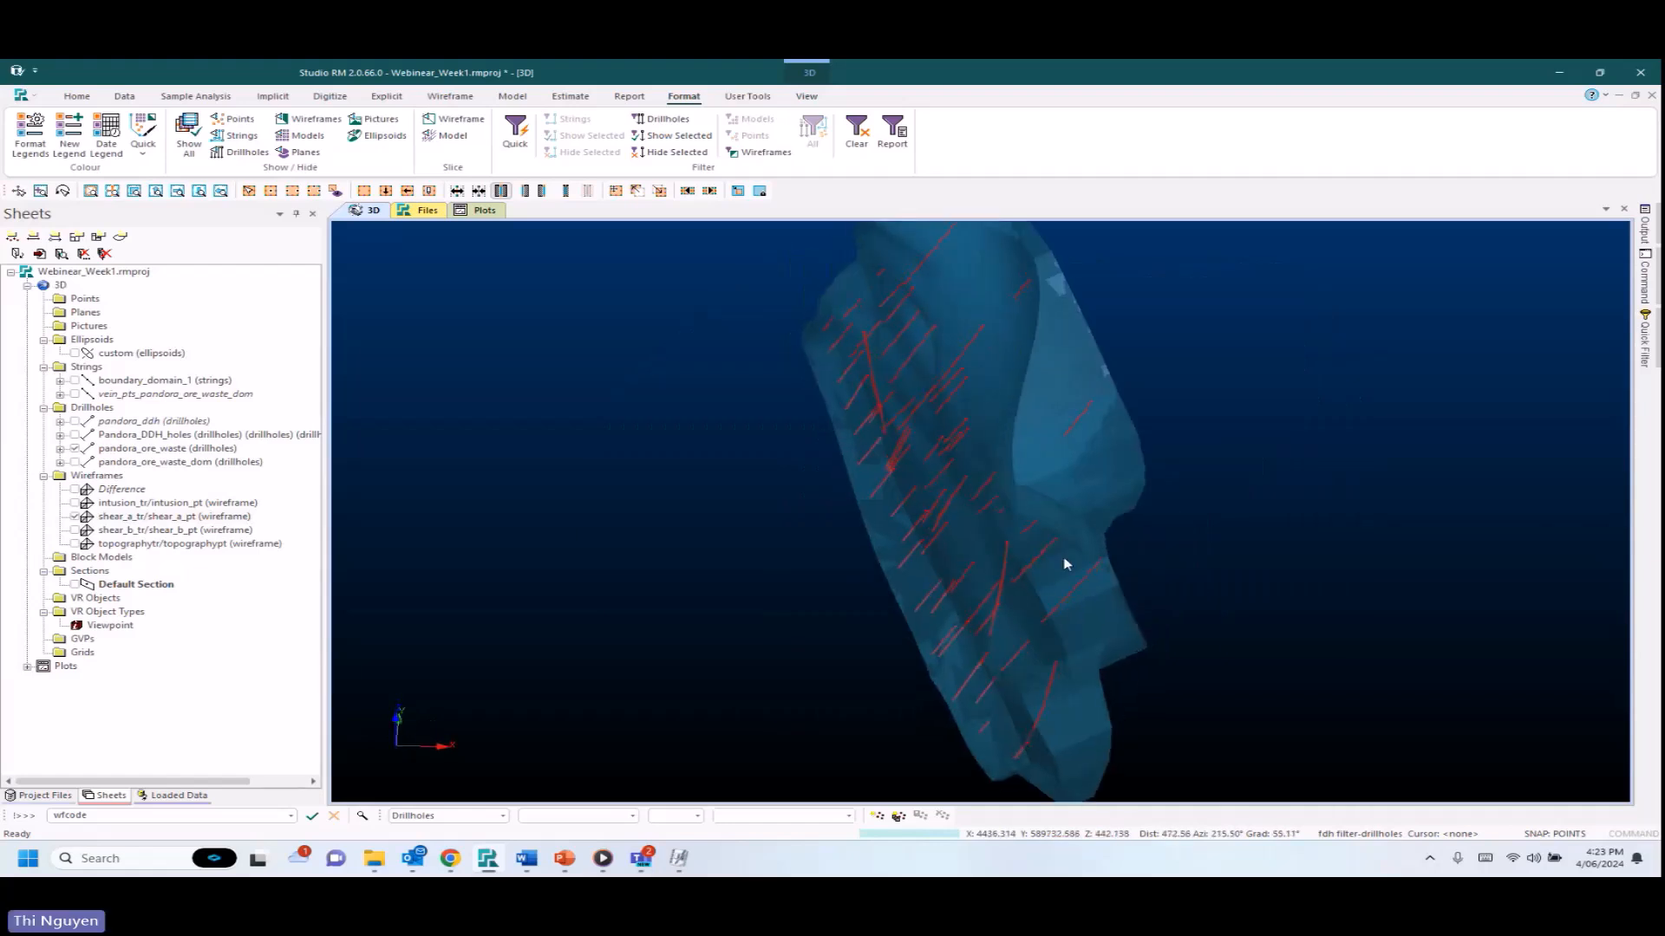
left_click_drag(939, 516, 948, 512)
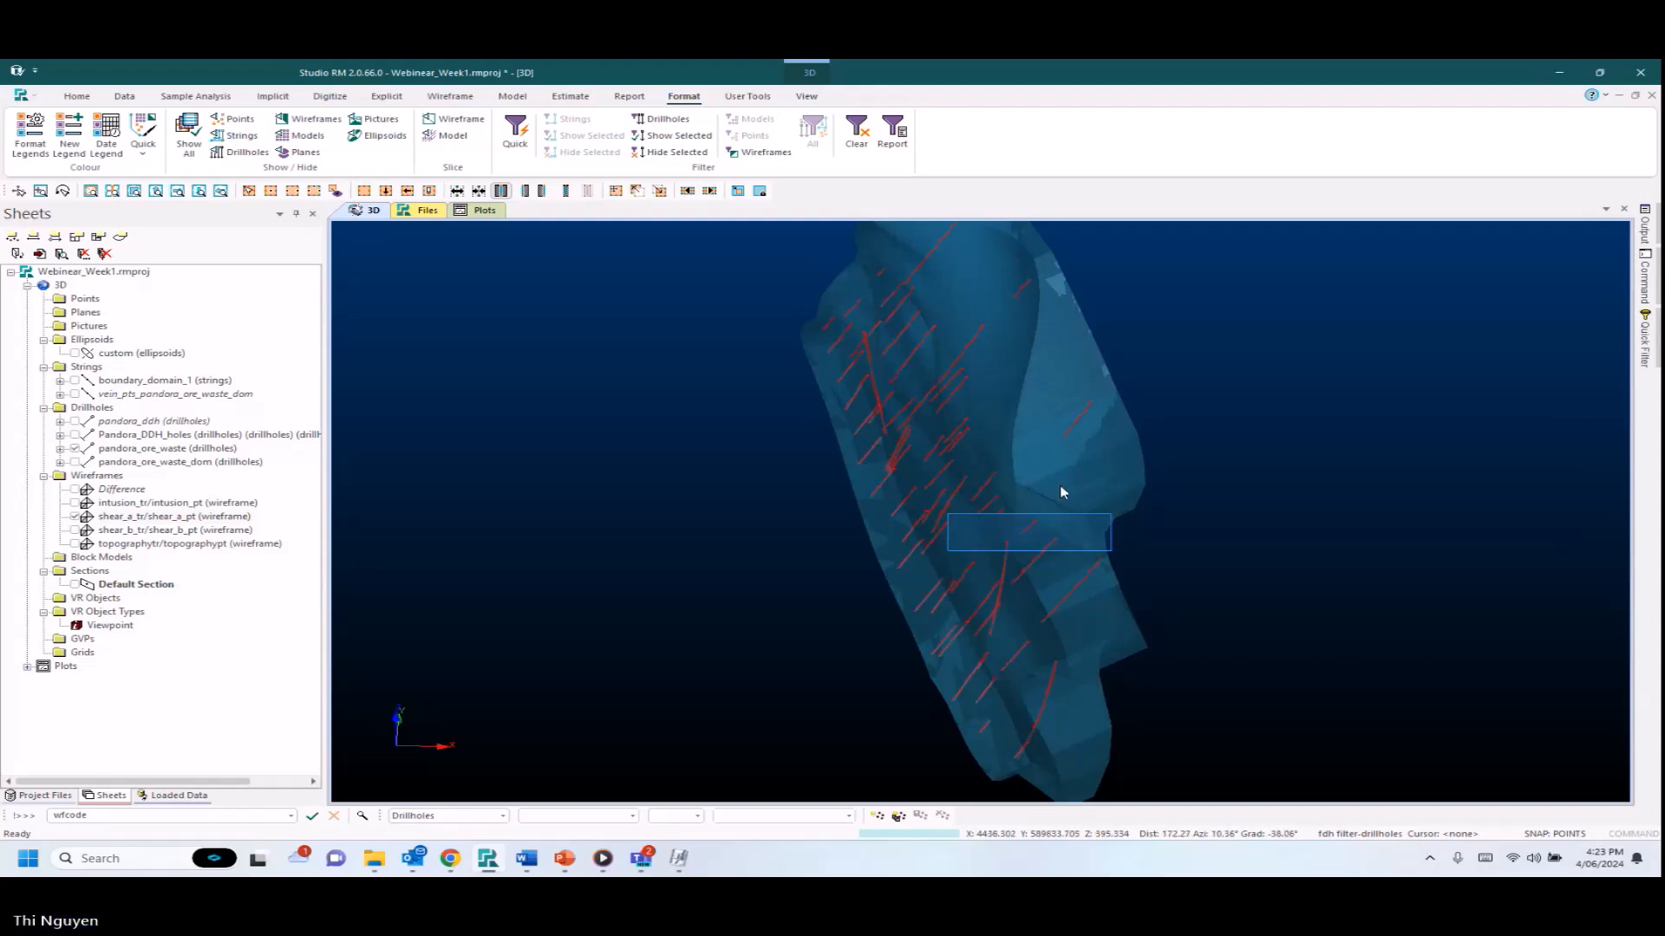
scroll(1077, 494, "down", 1)
left_click(1209, 478)
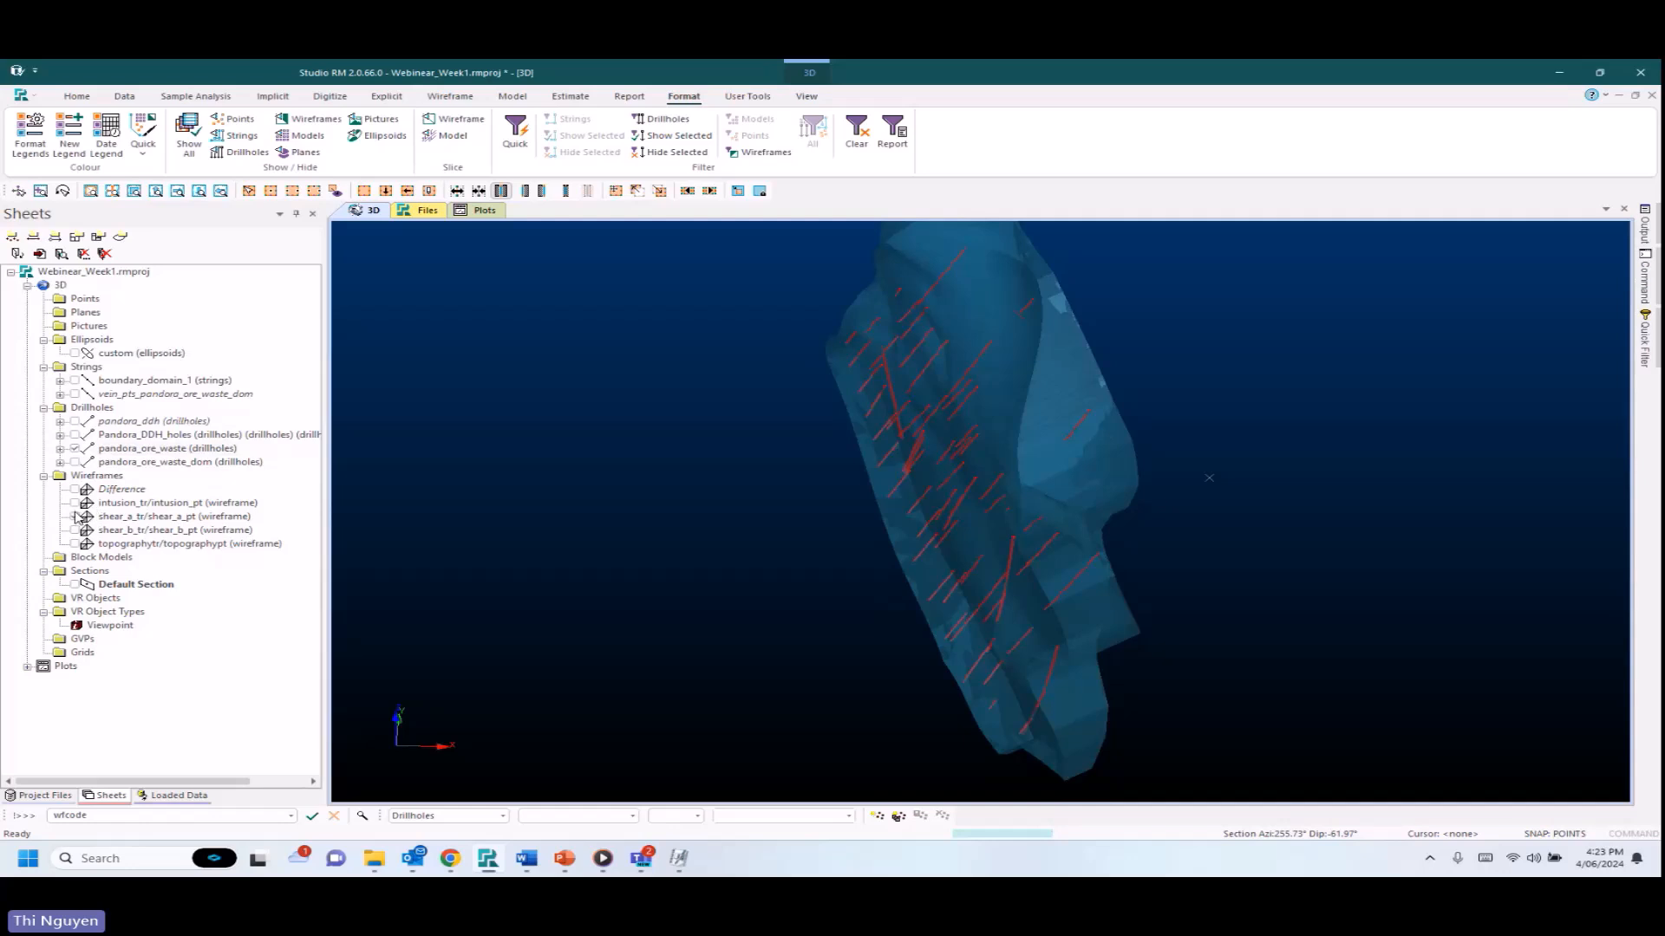
left_click(76, 516)
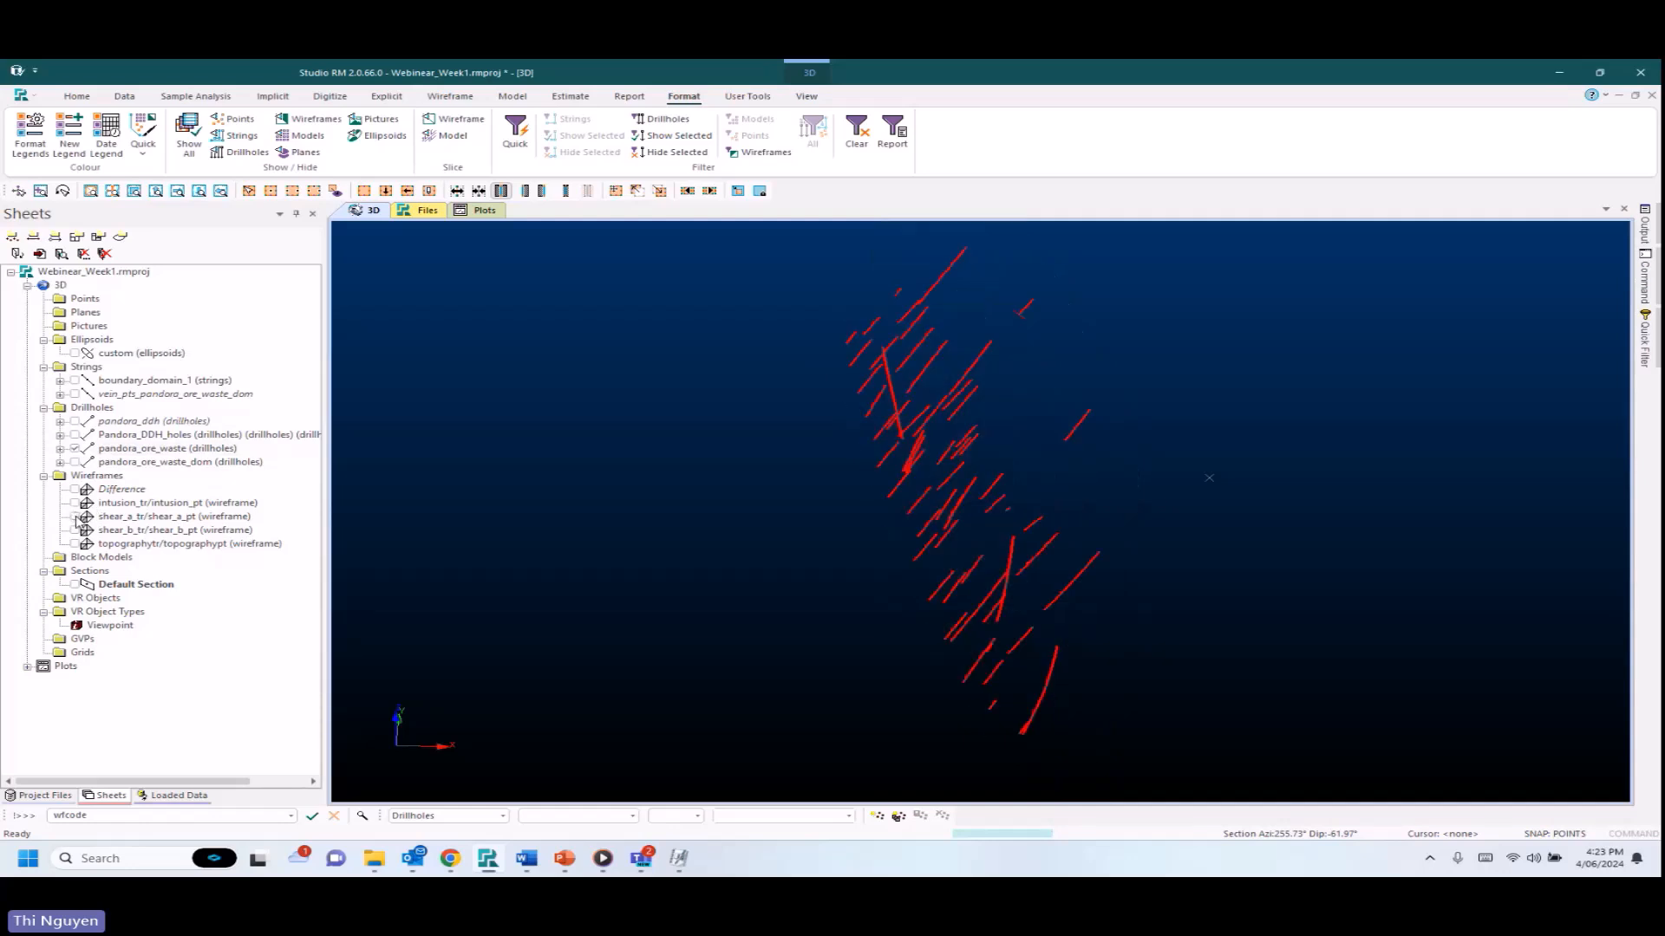
left_click_drag(847, 554, 887, 589)
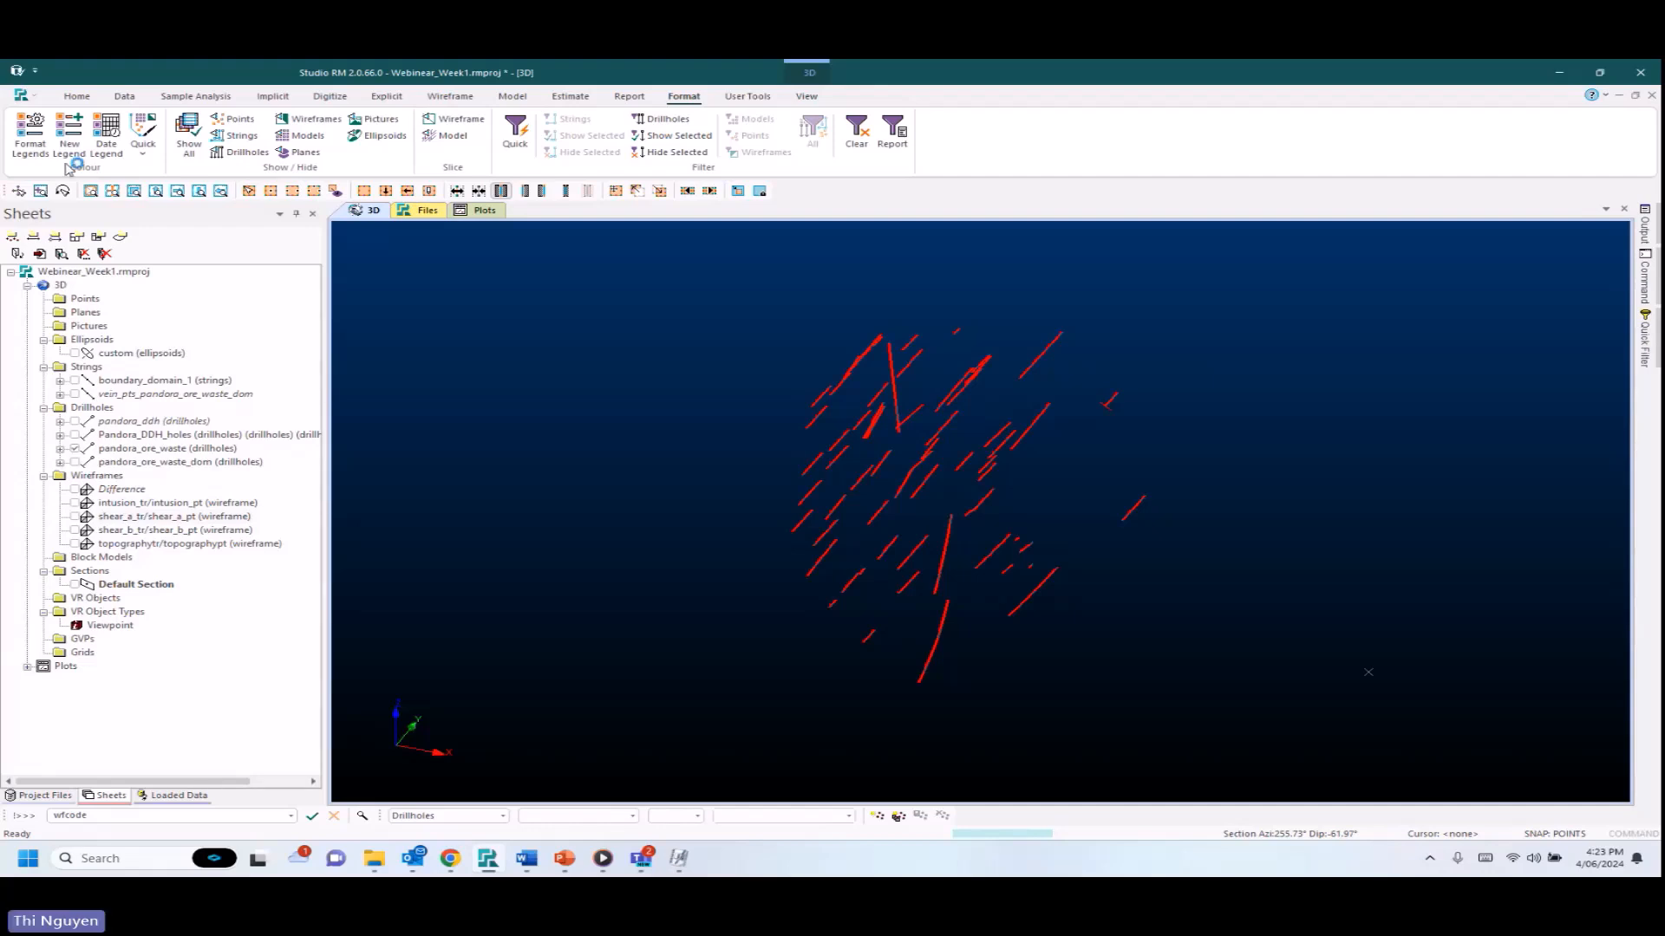
Add a numeric column named DOMAIN to the pandora_ore_waste drillholes with an absent default value.
right_click(210, 451)
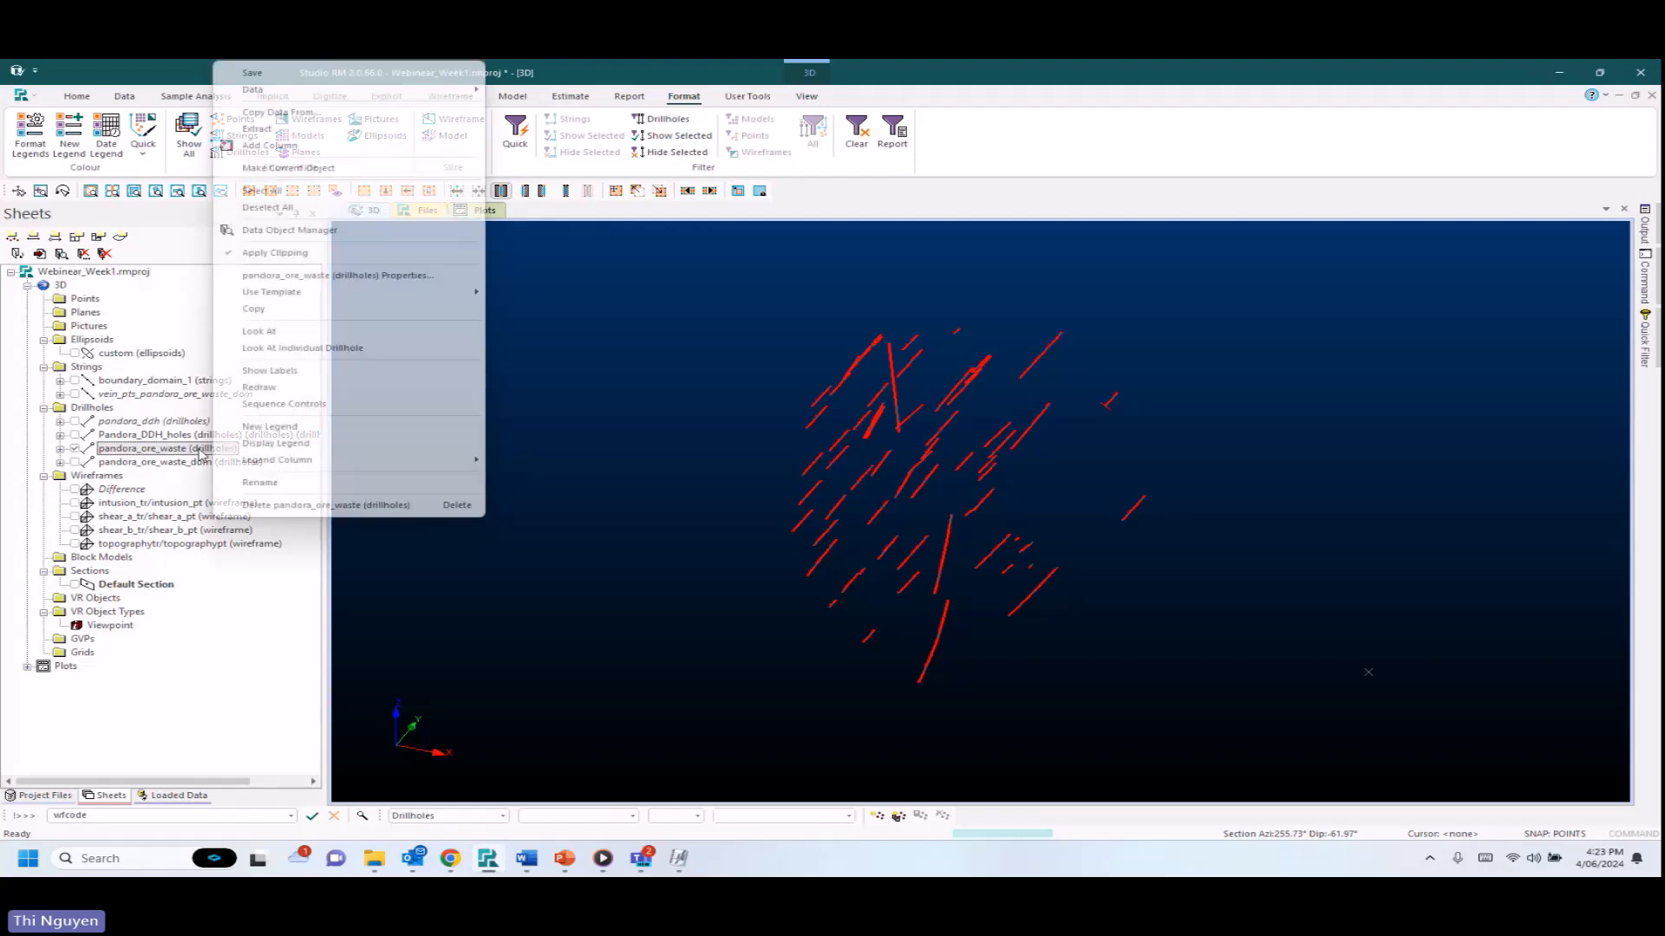
left_click(280, 146)
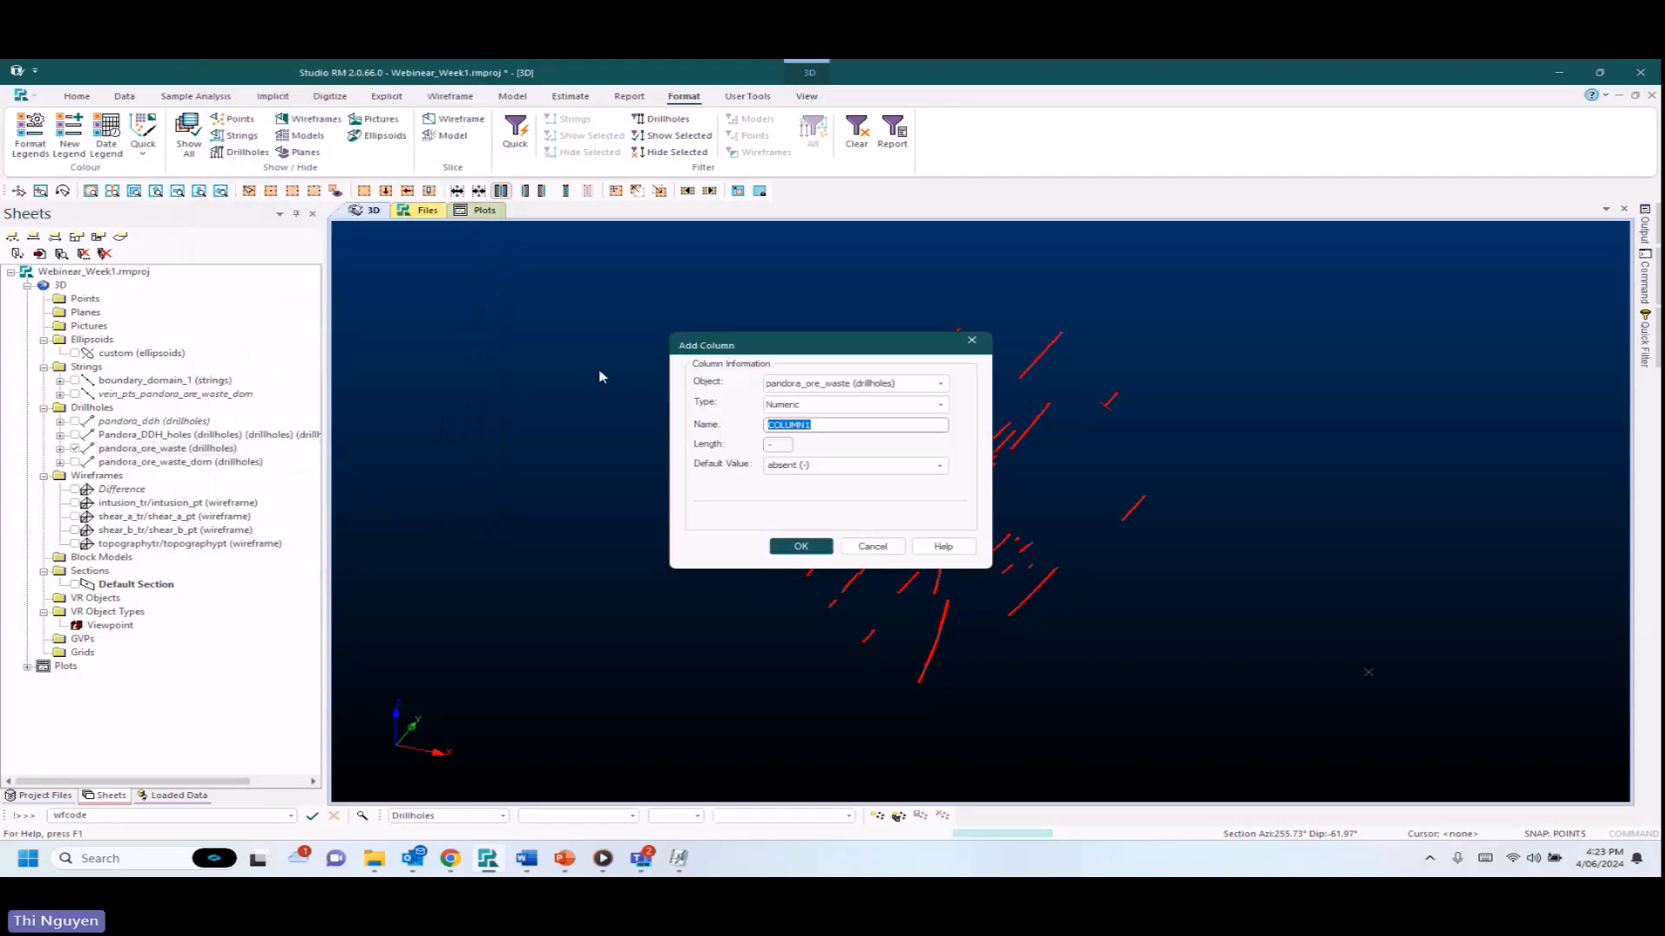
key("BackSpace")
type("DOMAIN")
left_click(801, 548)
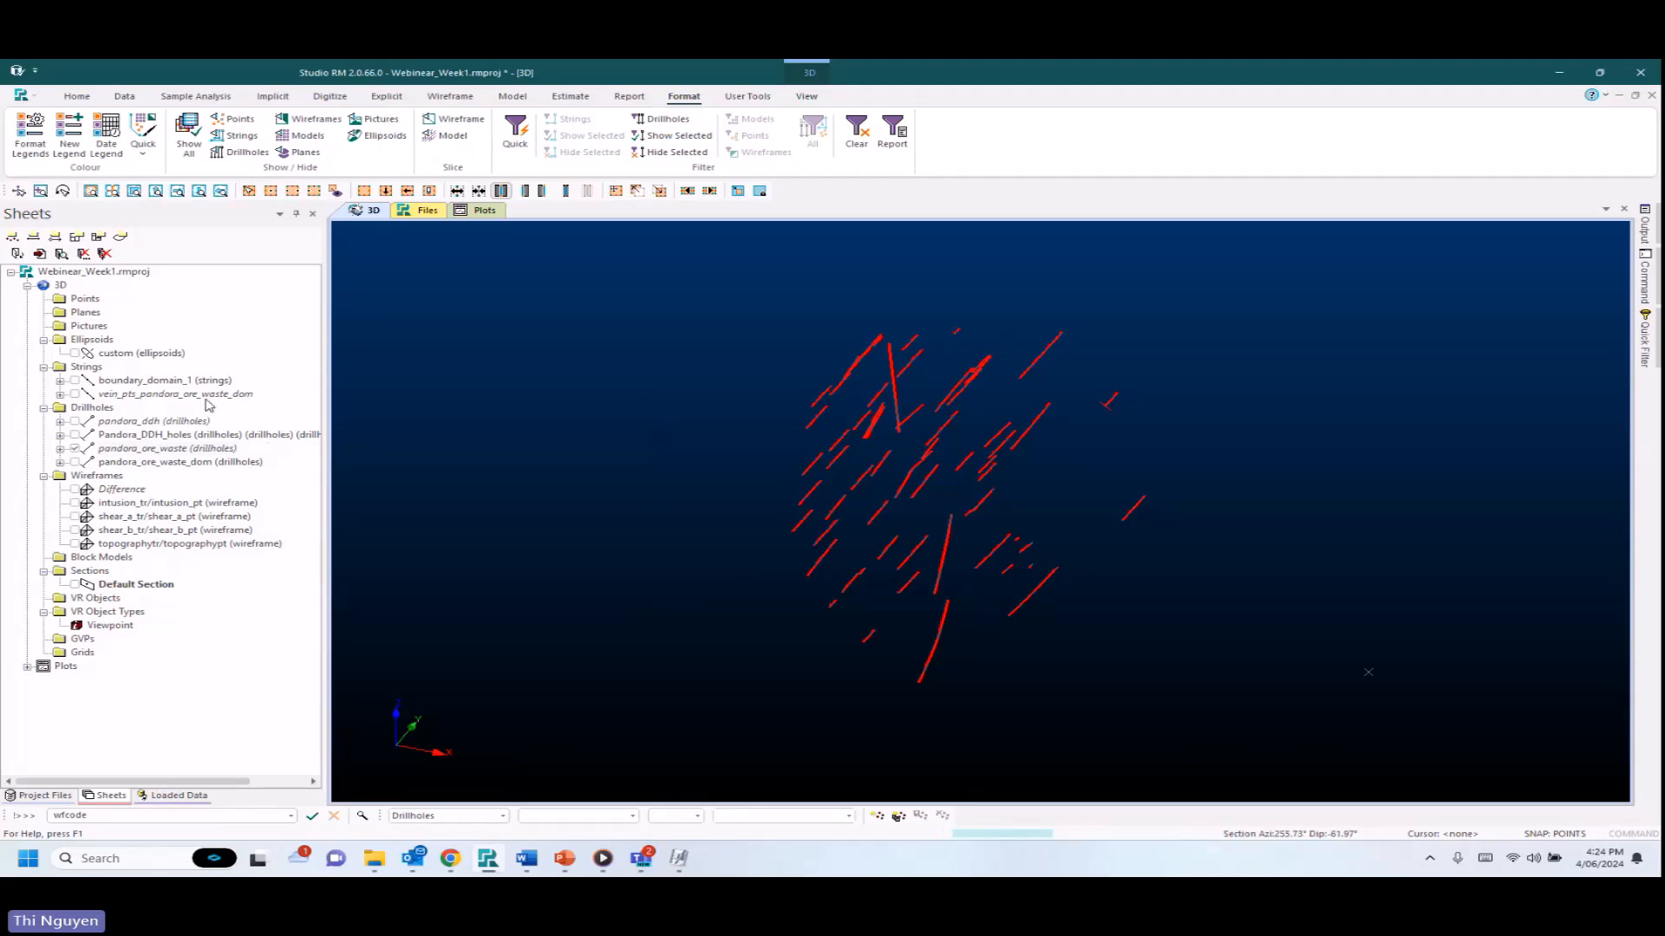
Save the pandora_ore_waste drillholes and start assigning lithology to them with DOMAIN as the lithology field.
right_click(216, 449)
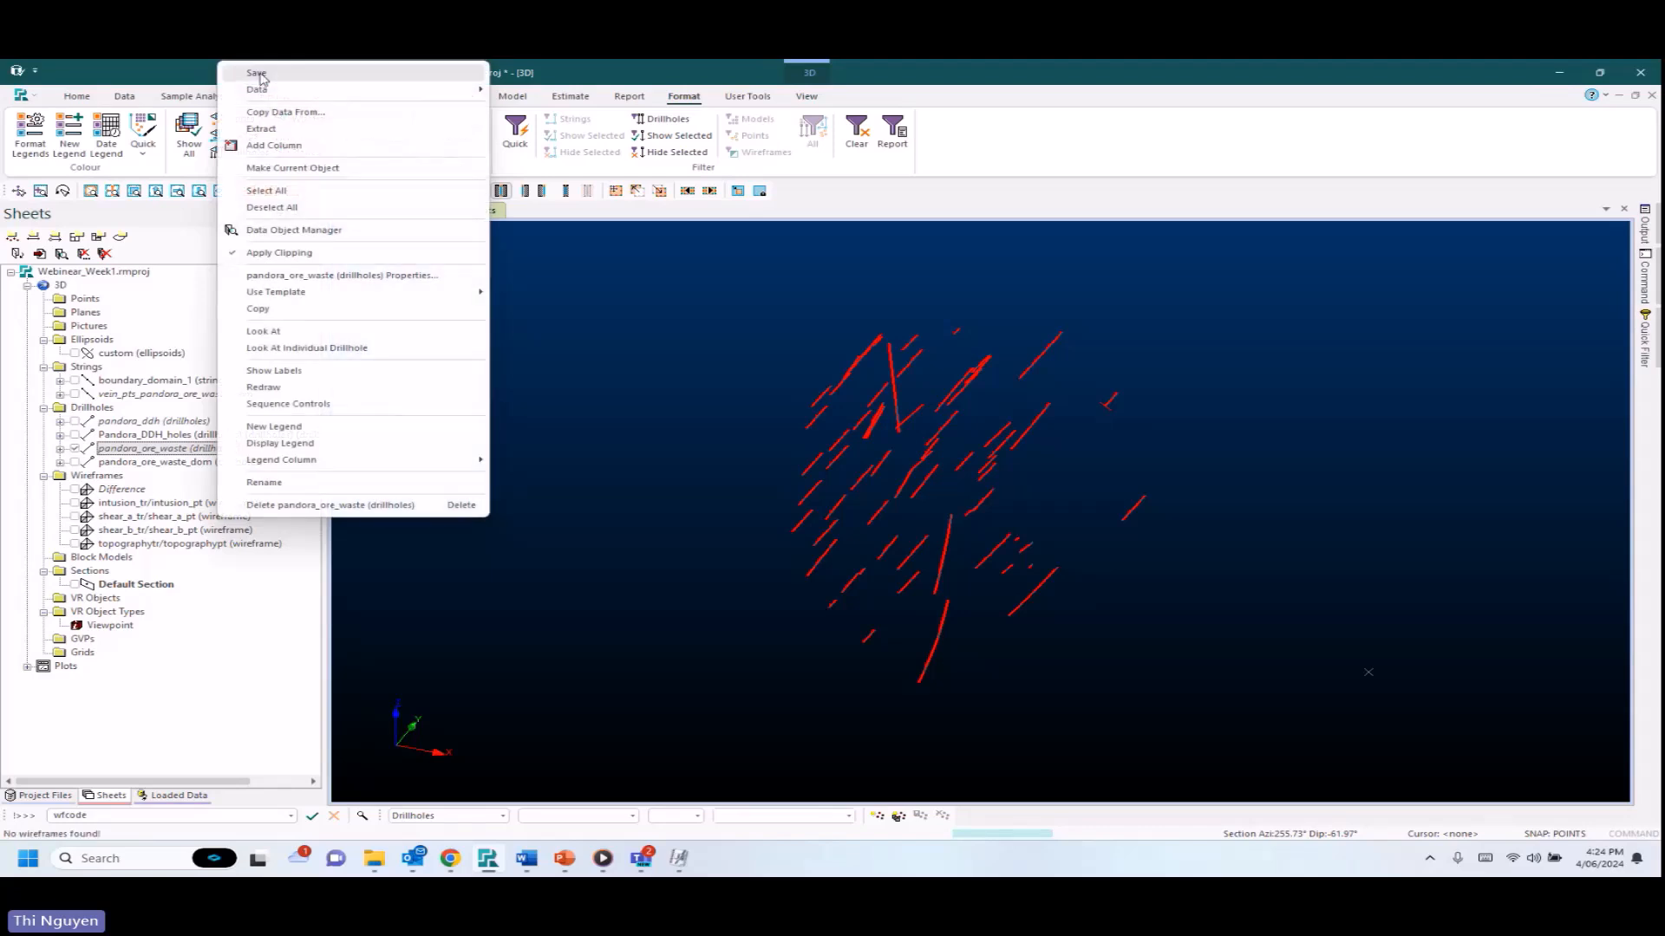
left_click(259, 75)
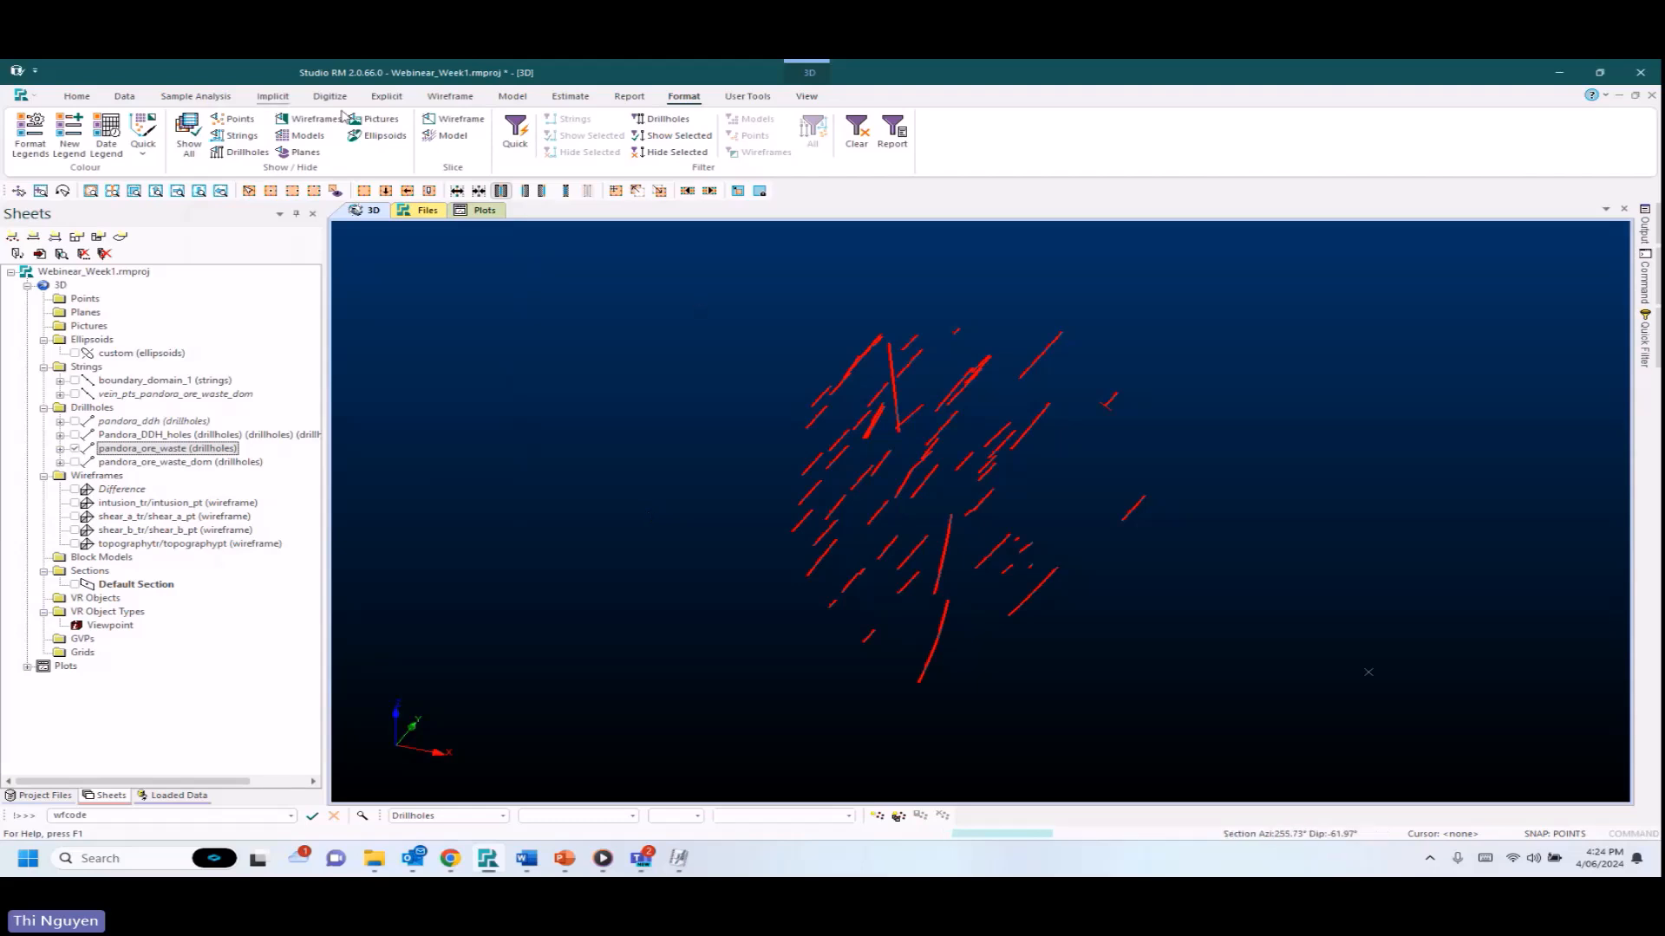
left_click(283, 102)
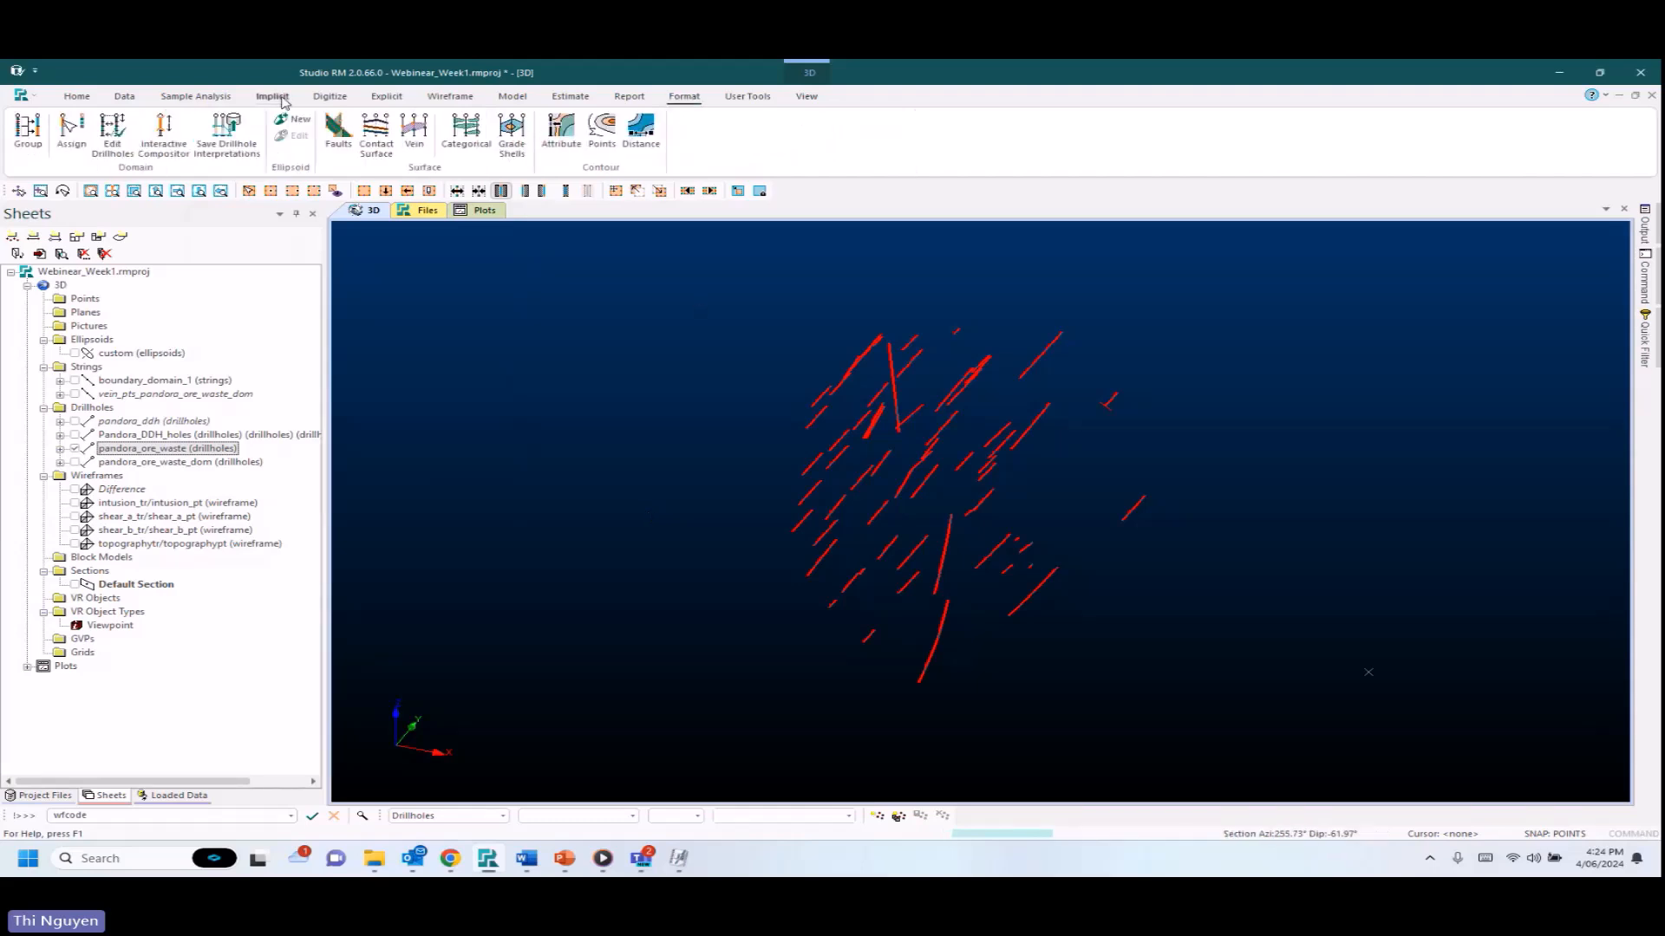
left_click(71, 139)
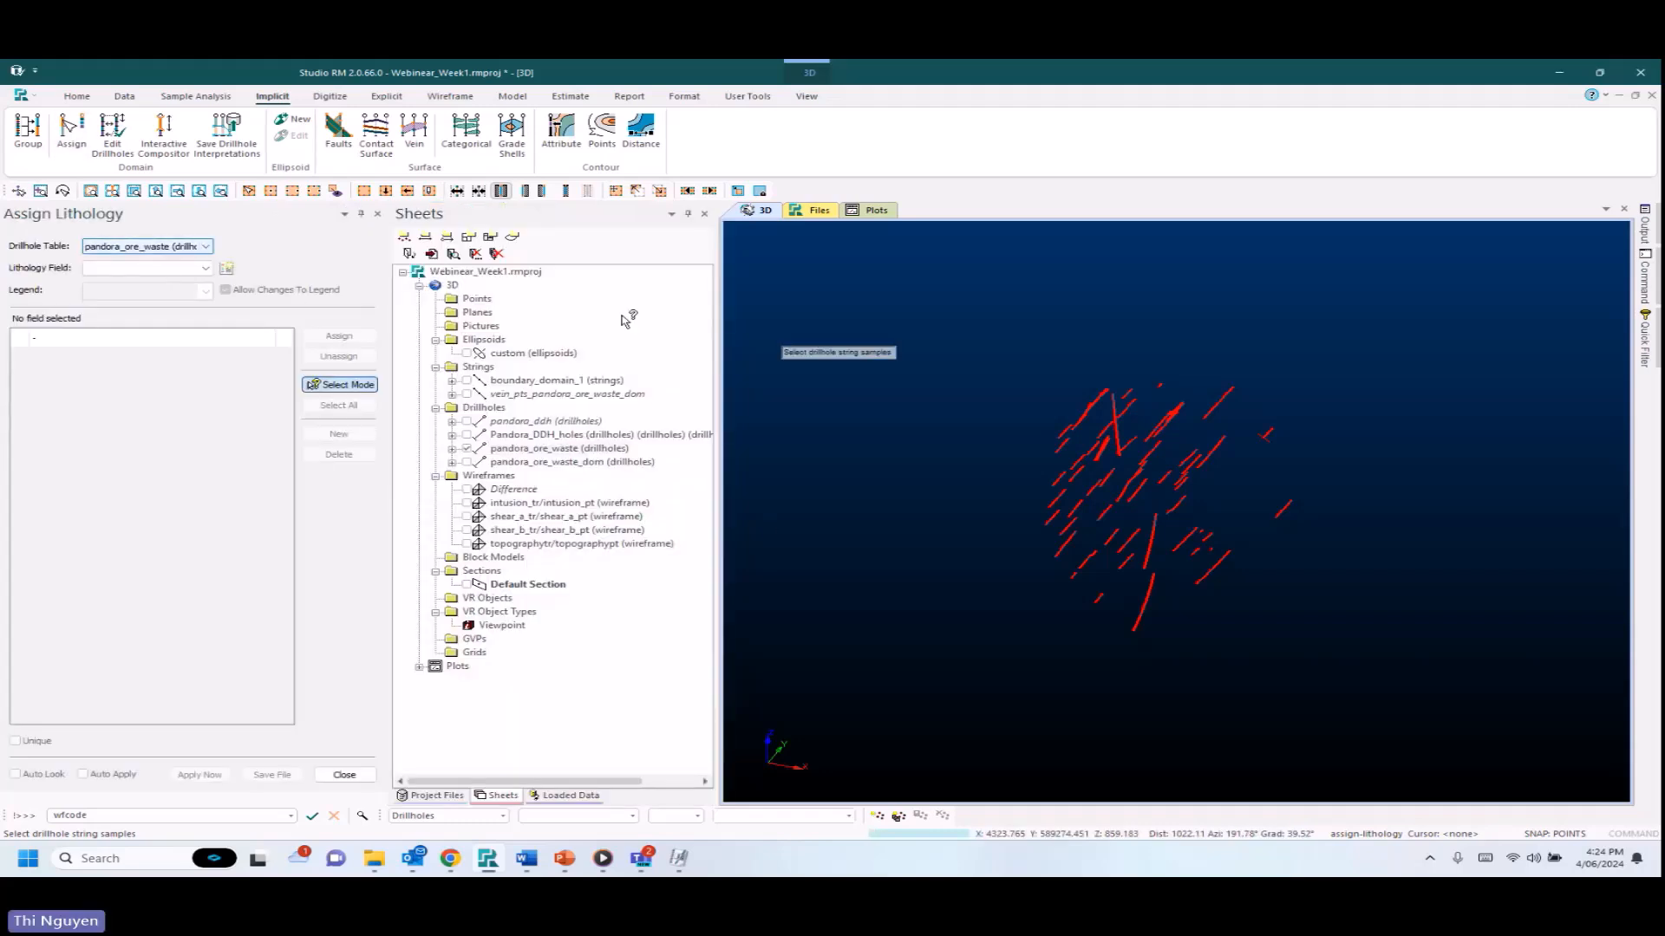
left_click(206, 270)
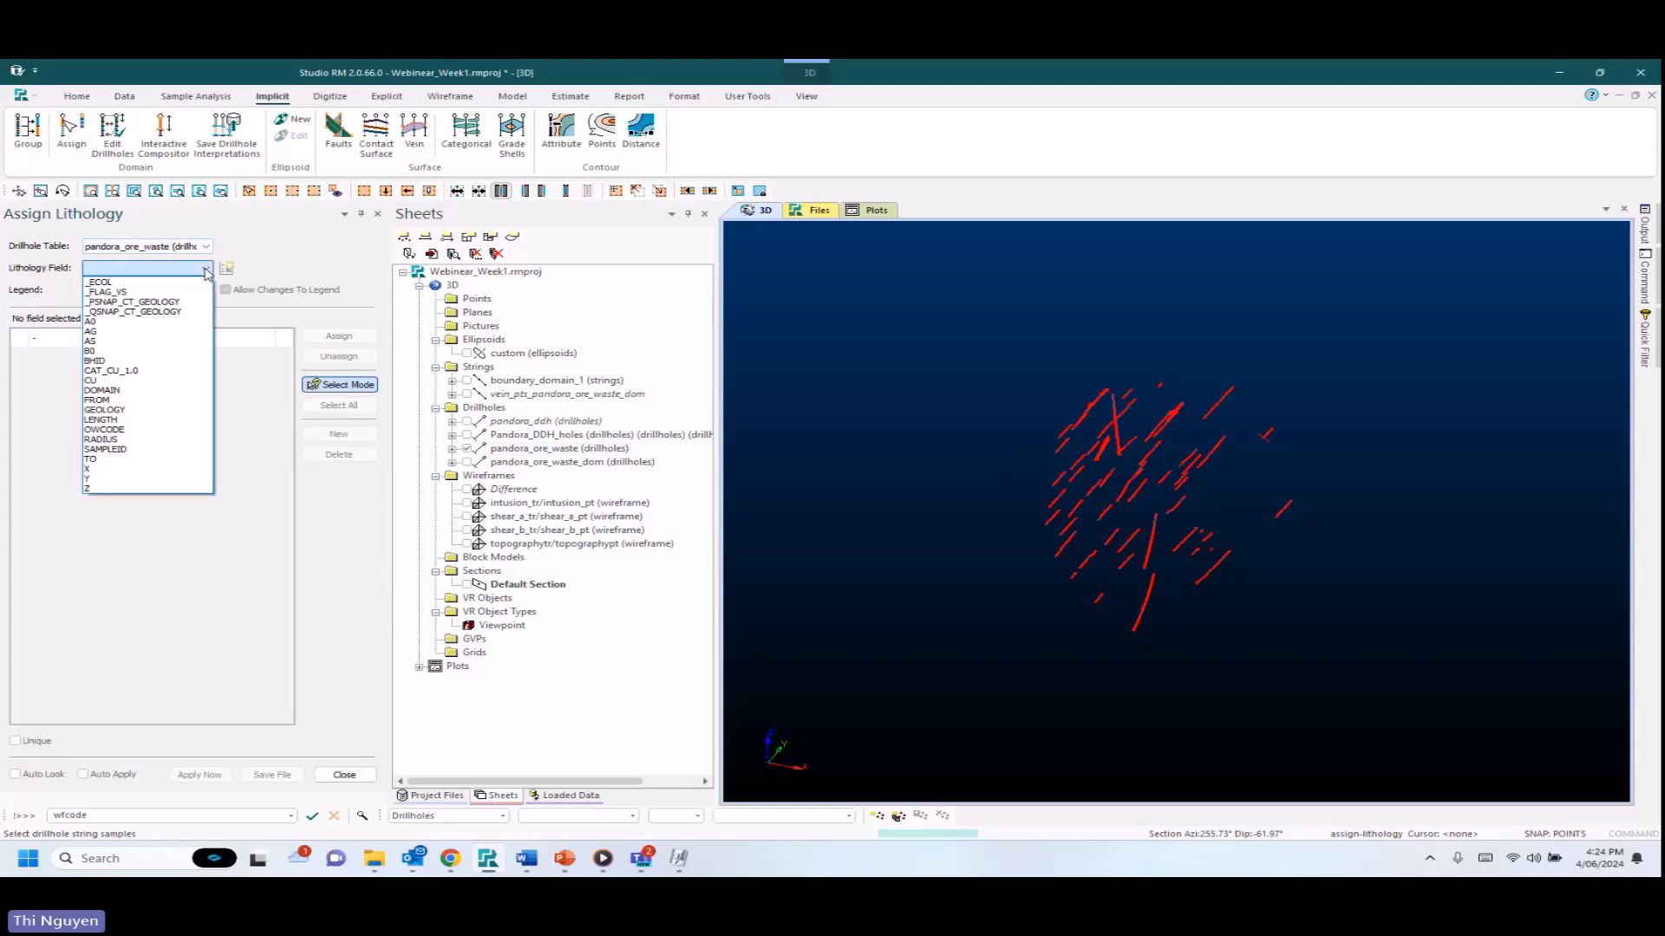
left_click(102, 390)
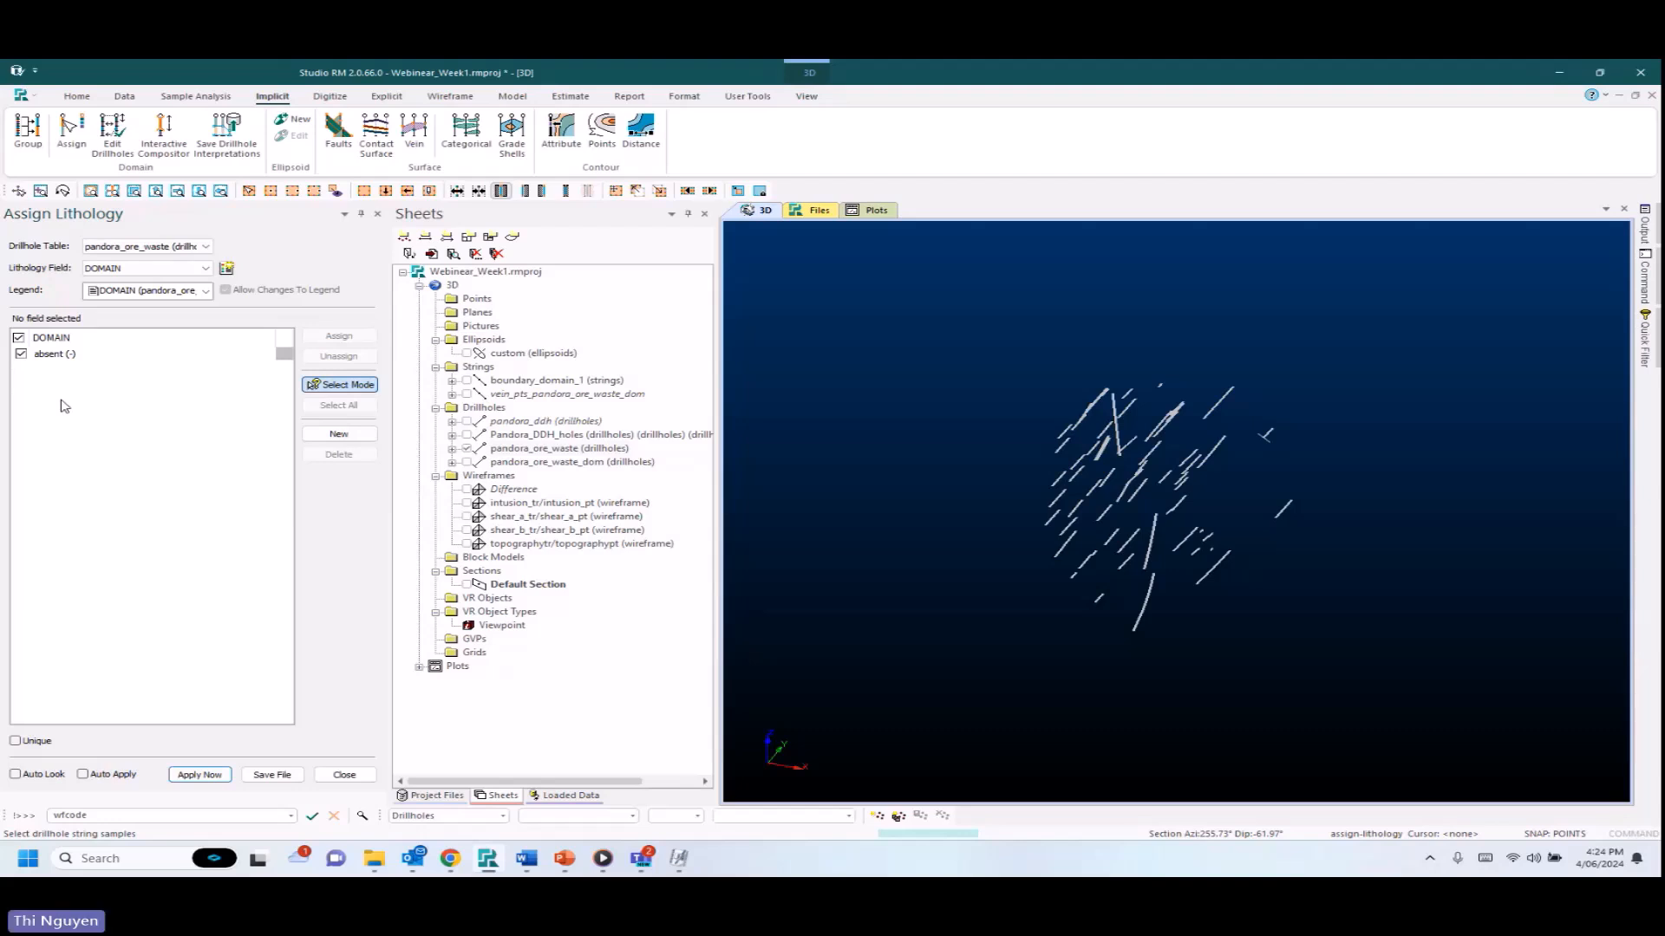
Add the values 0 and 1 to the DOMAIN categories and colour category 1 pink.
left_click(339, 435)
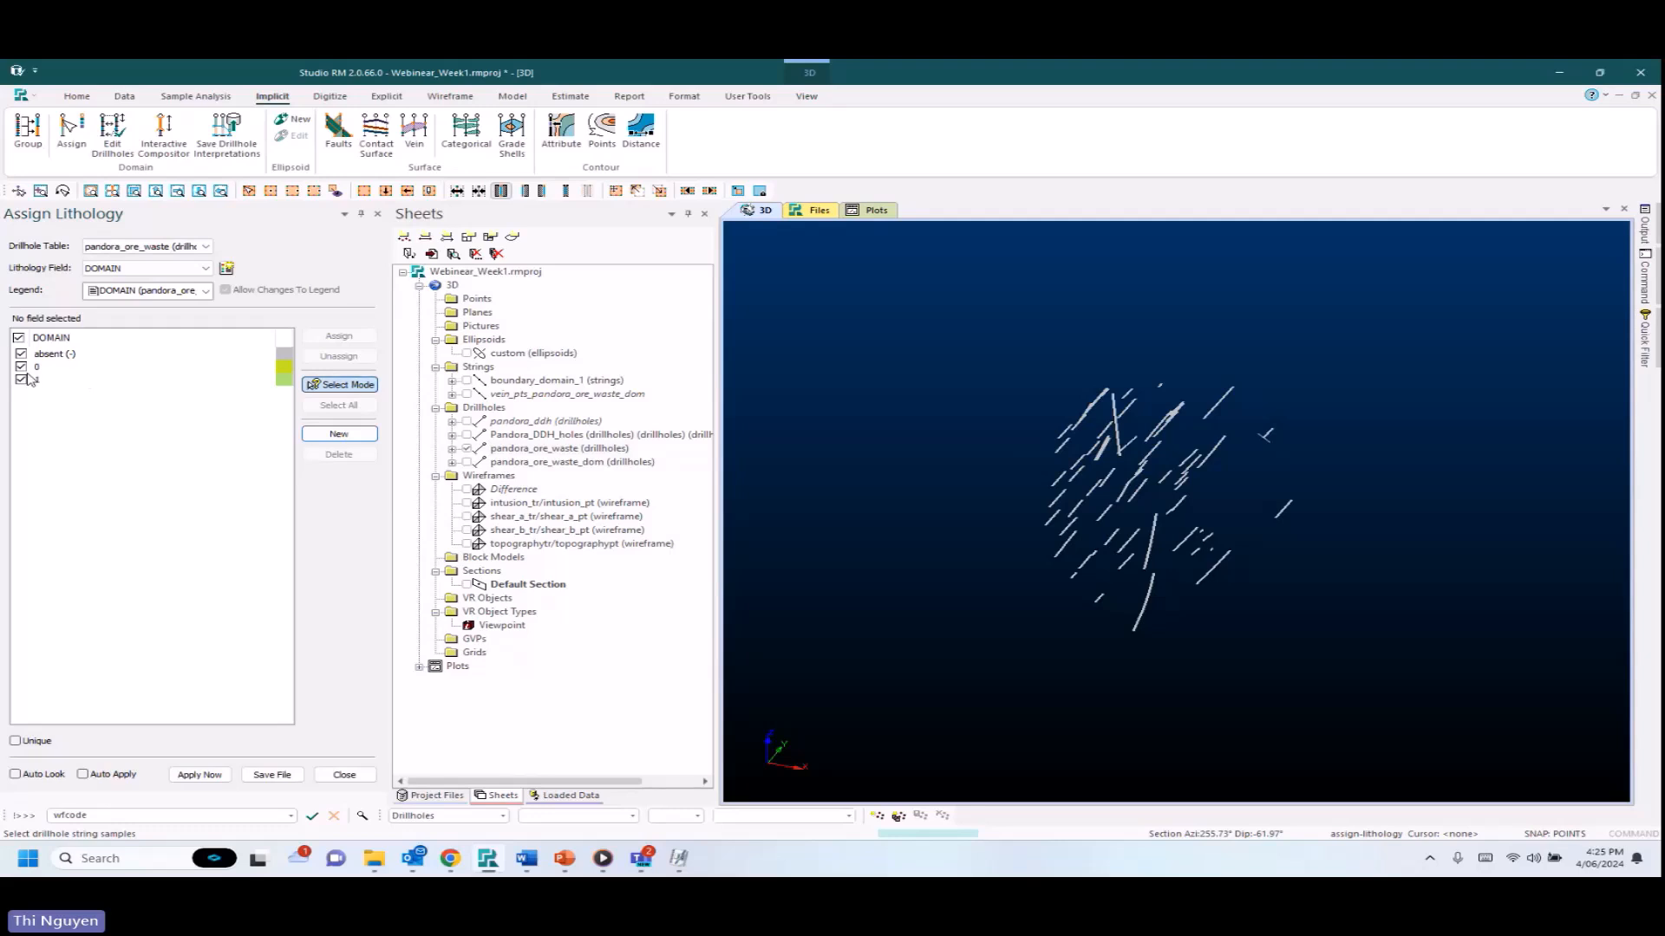
left_click(57, 379)
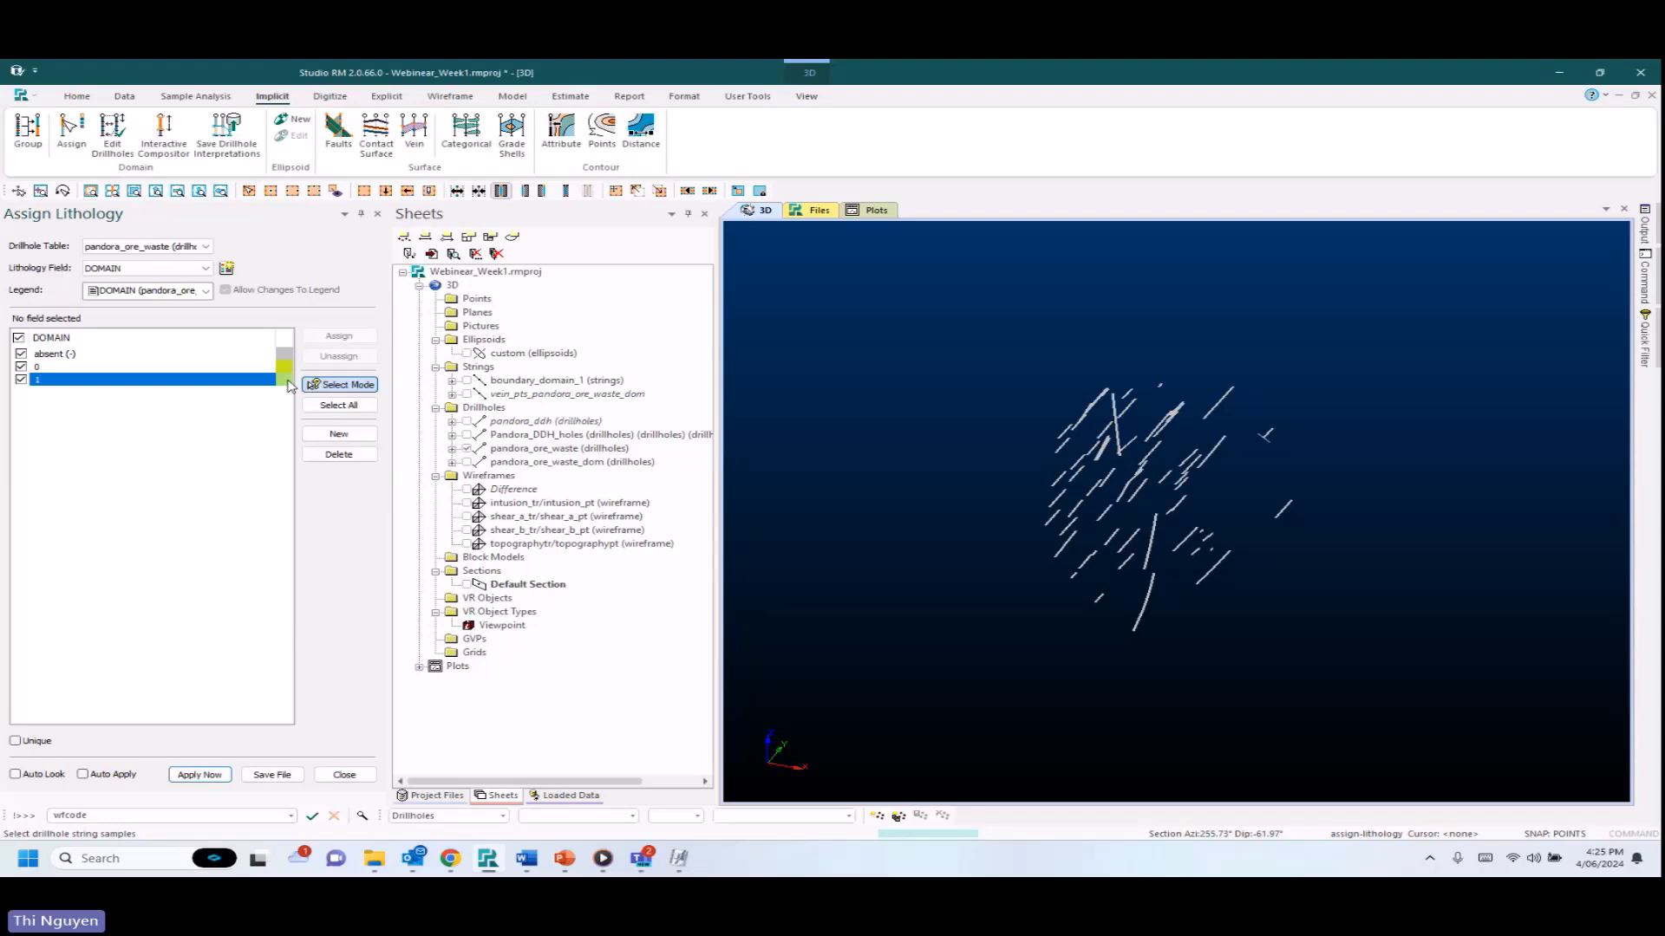
double_click(287, 382)
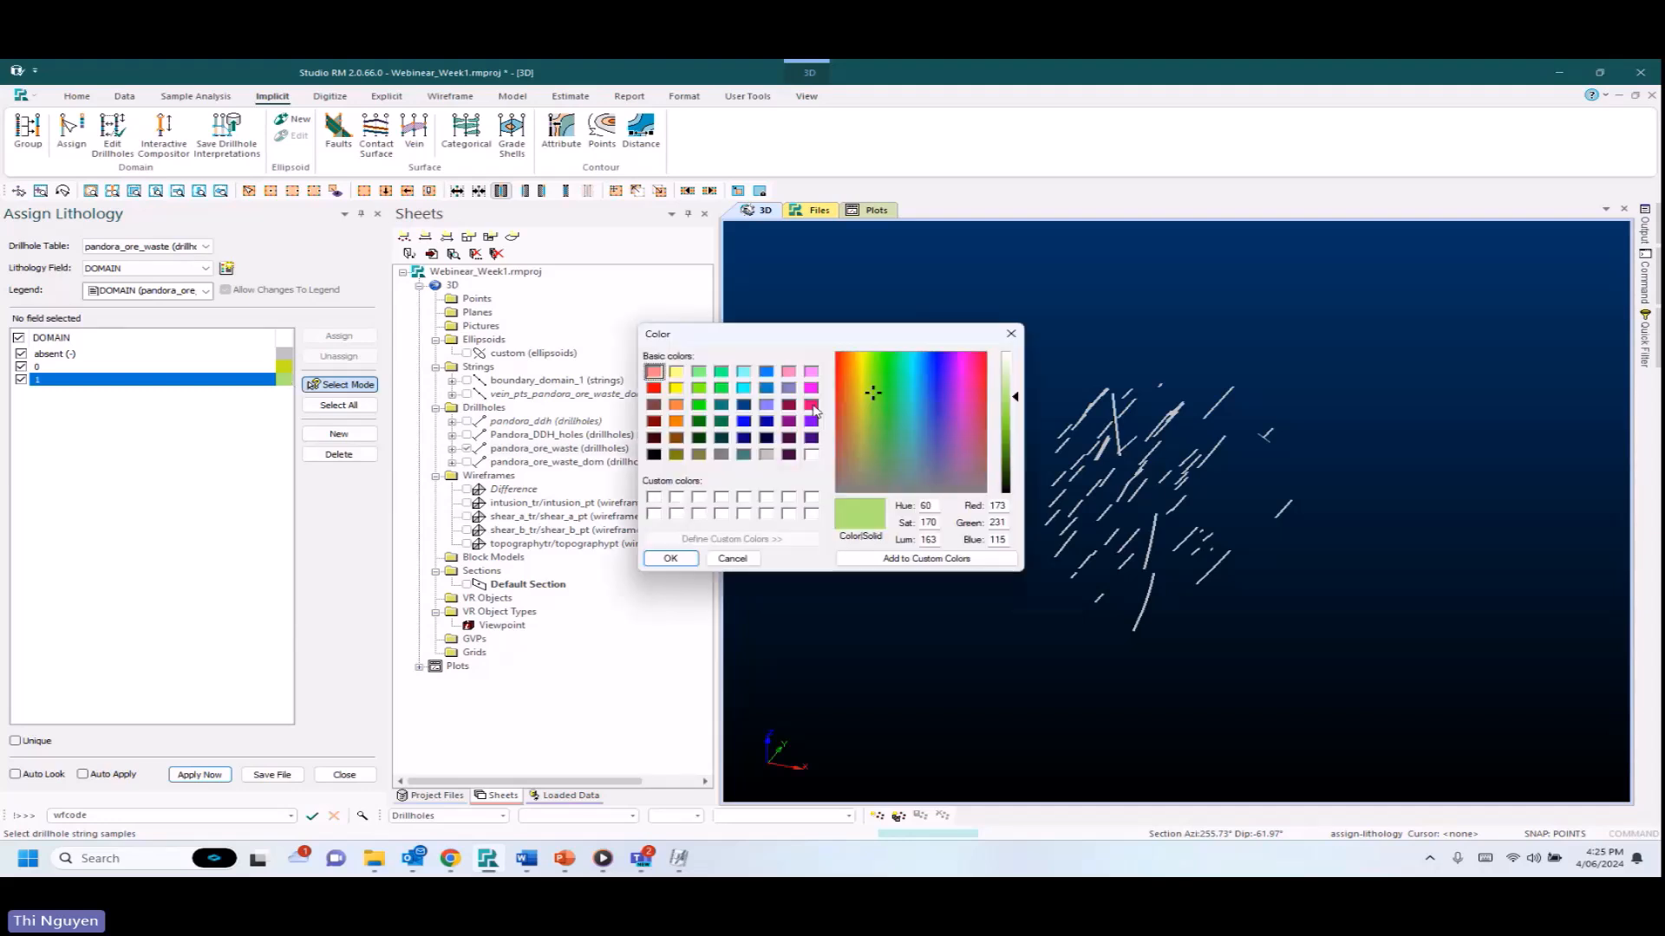
left_click(813, 406)
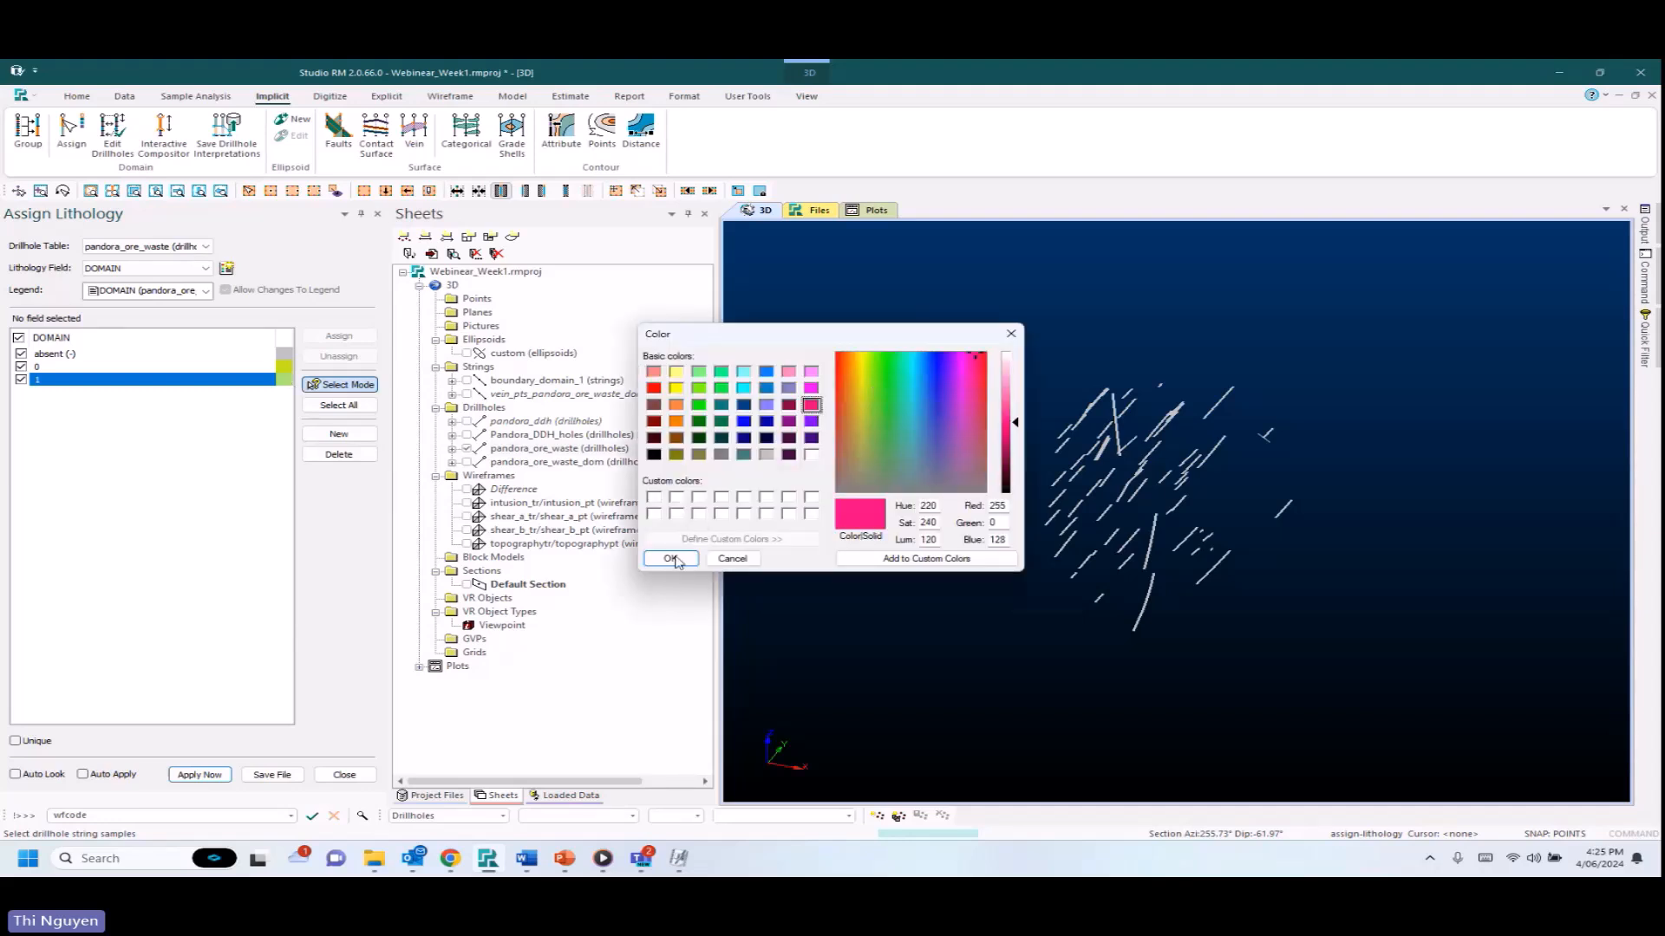
left_click(673, 560)
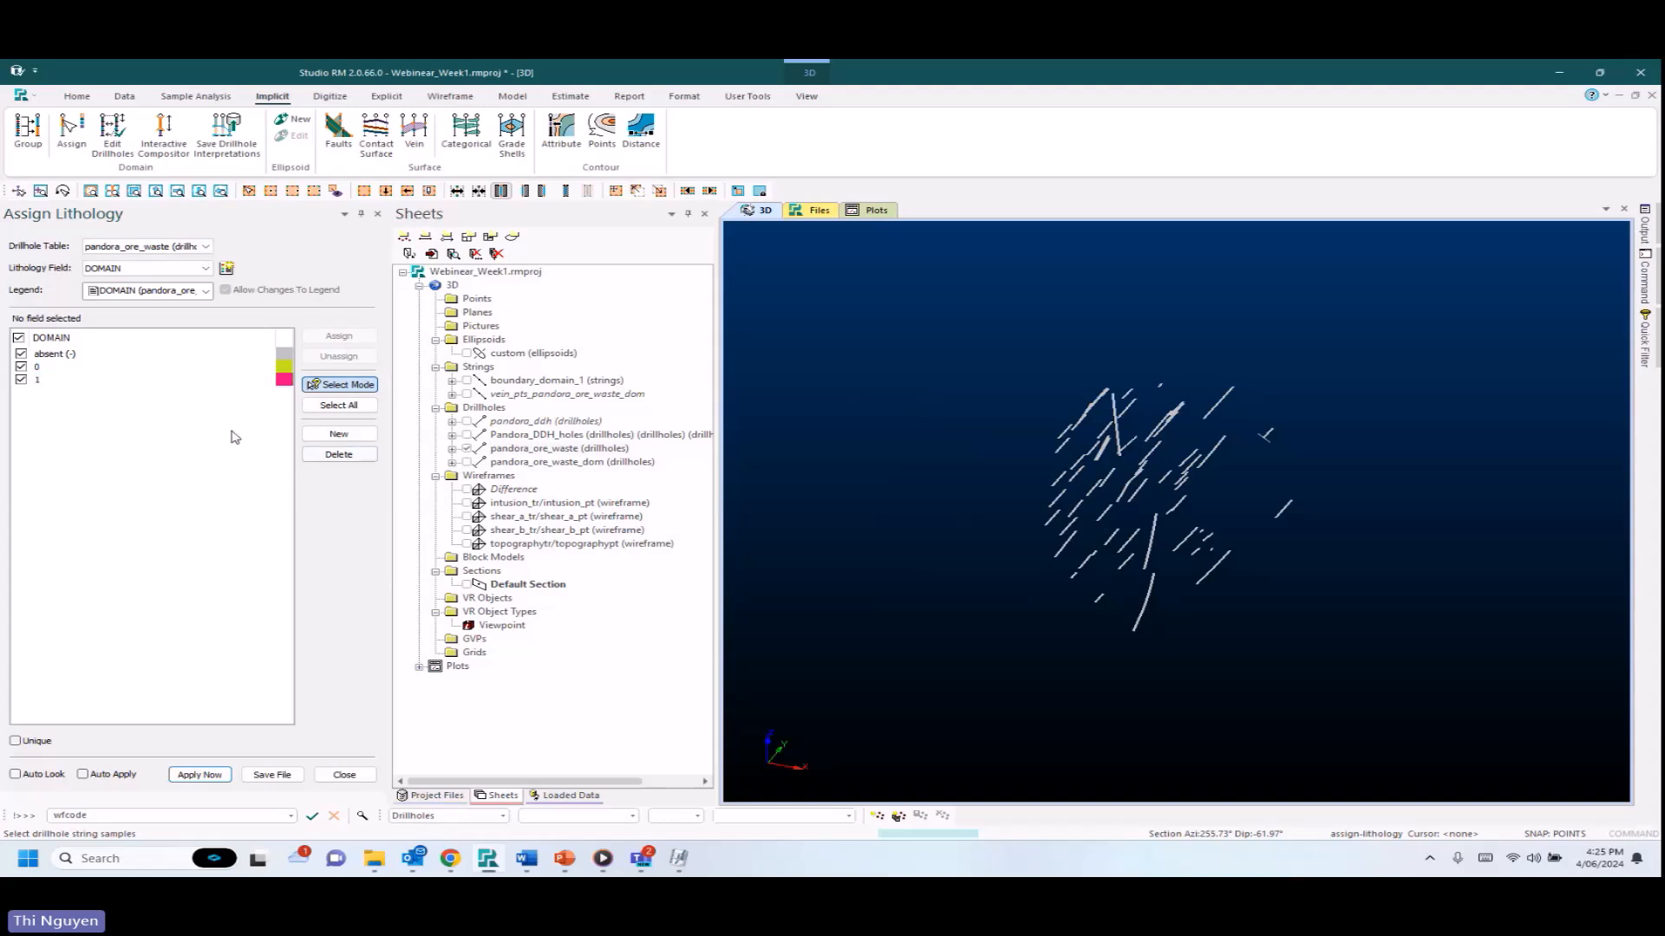
Assign all the filtered ore intervals to DOMAIN category 1, apply the coding and save the file.
left_click_drag(968, 321, 1359, 689)
left_click(284, 384)
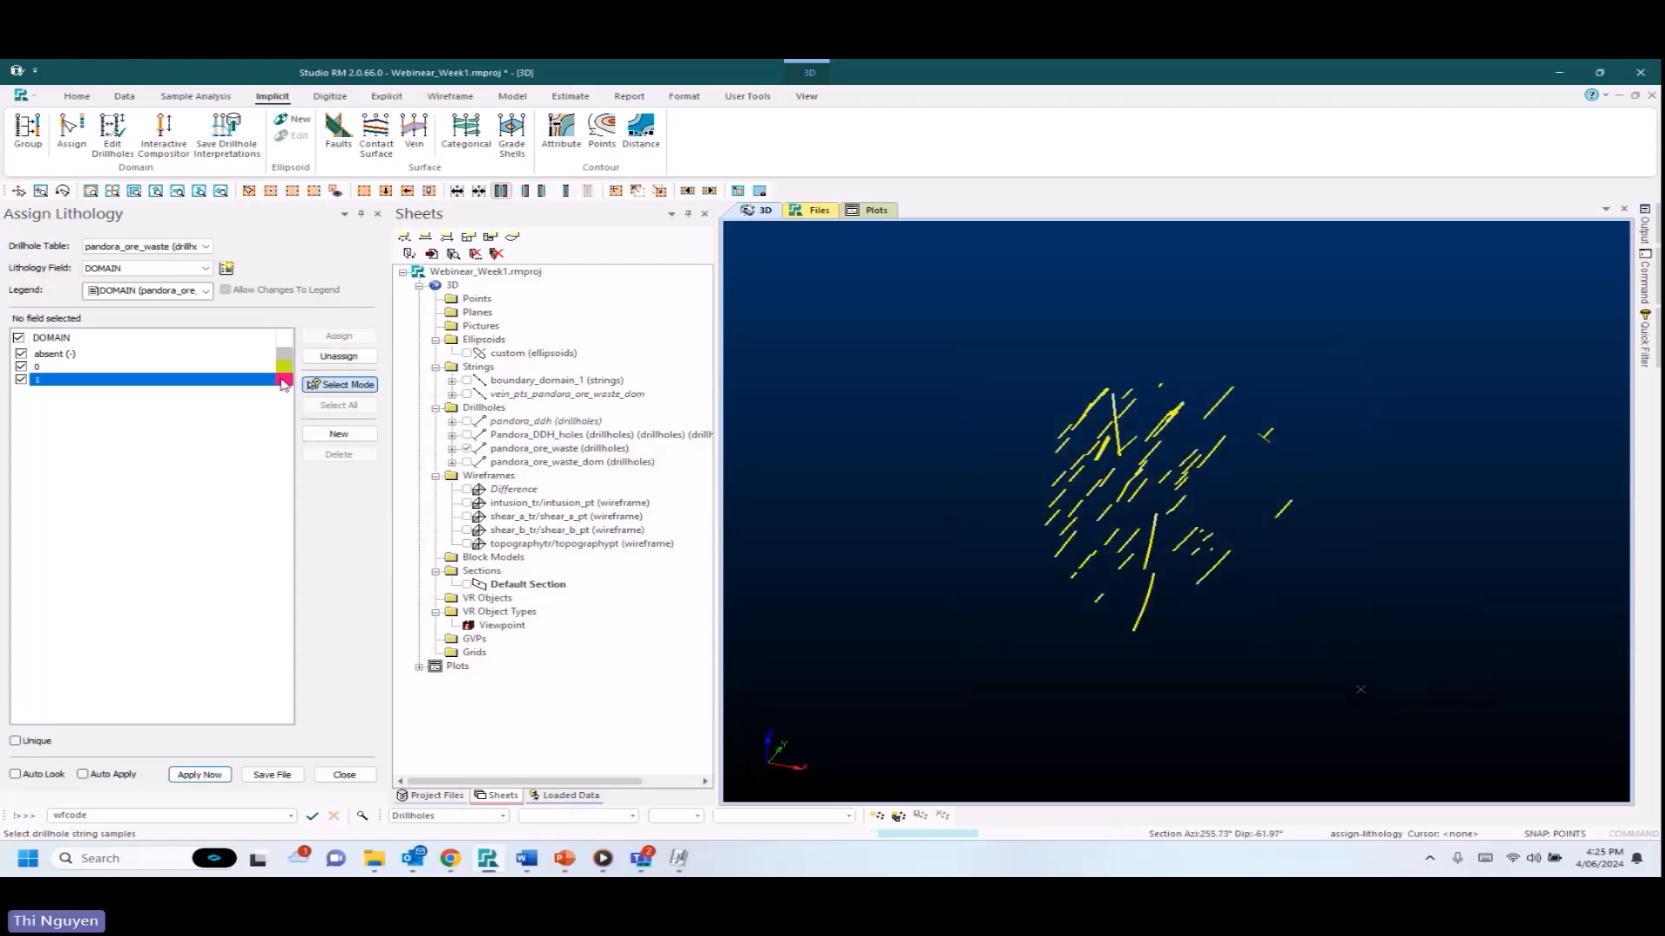
left_click(336, 338)
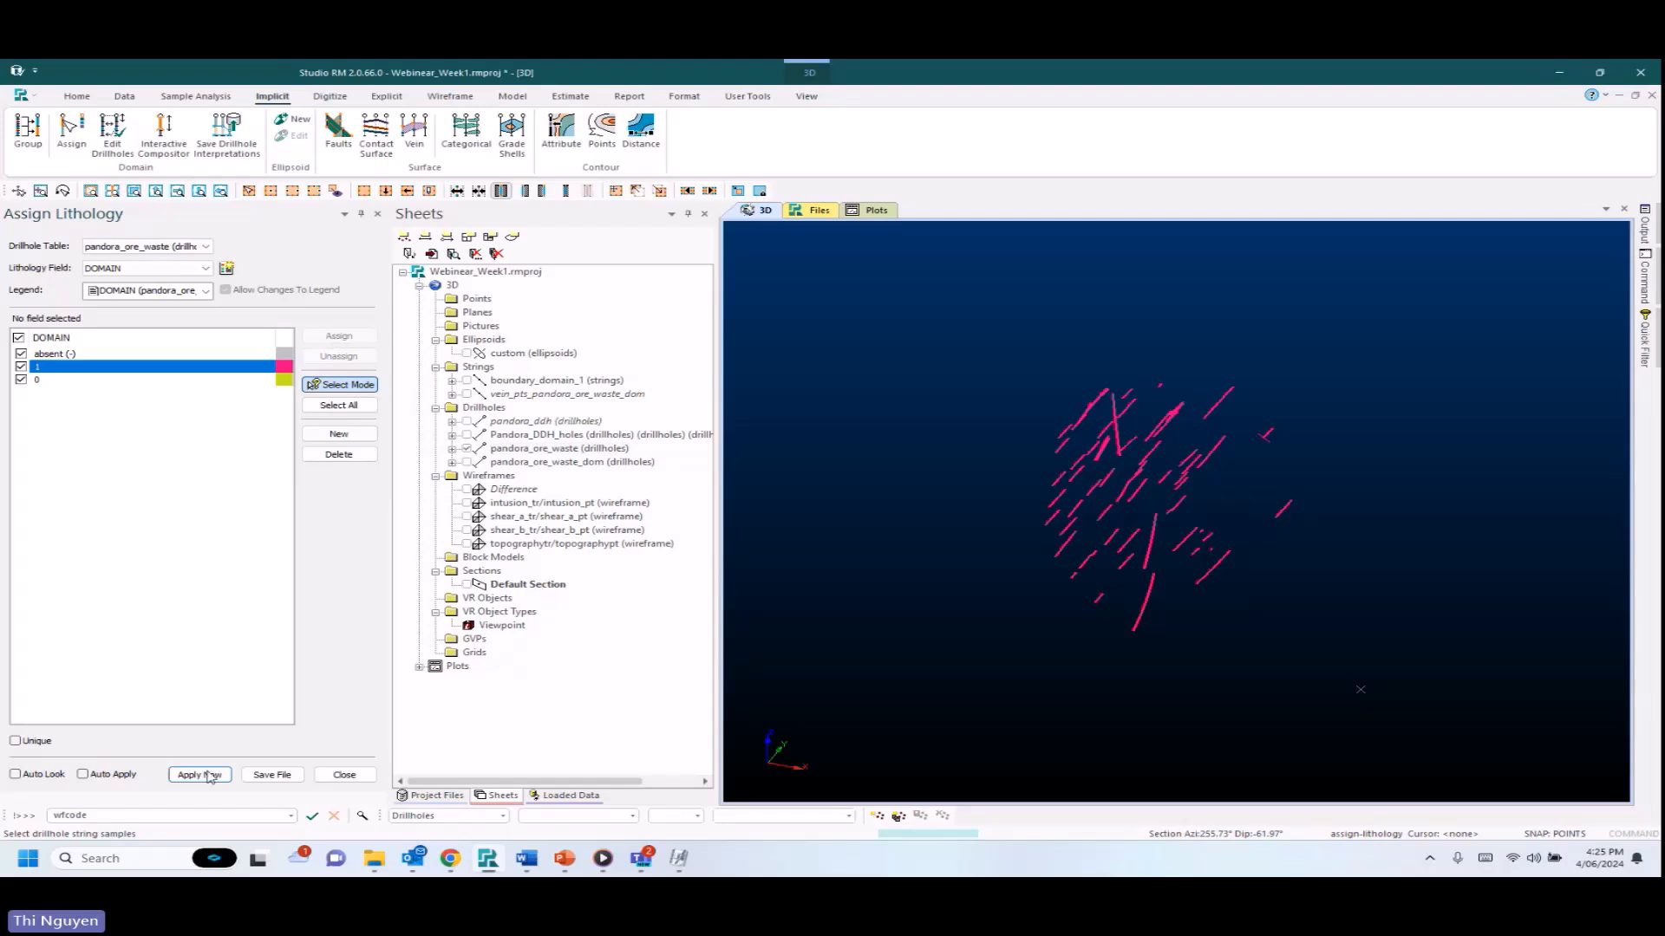
left_click(271, 774)
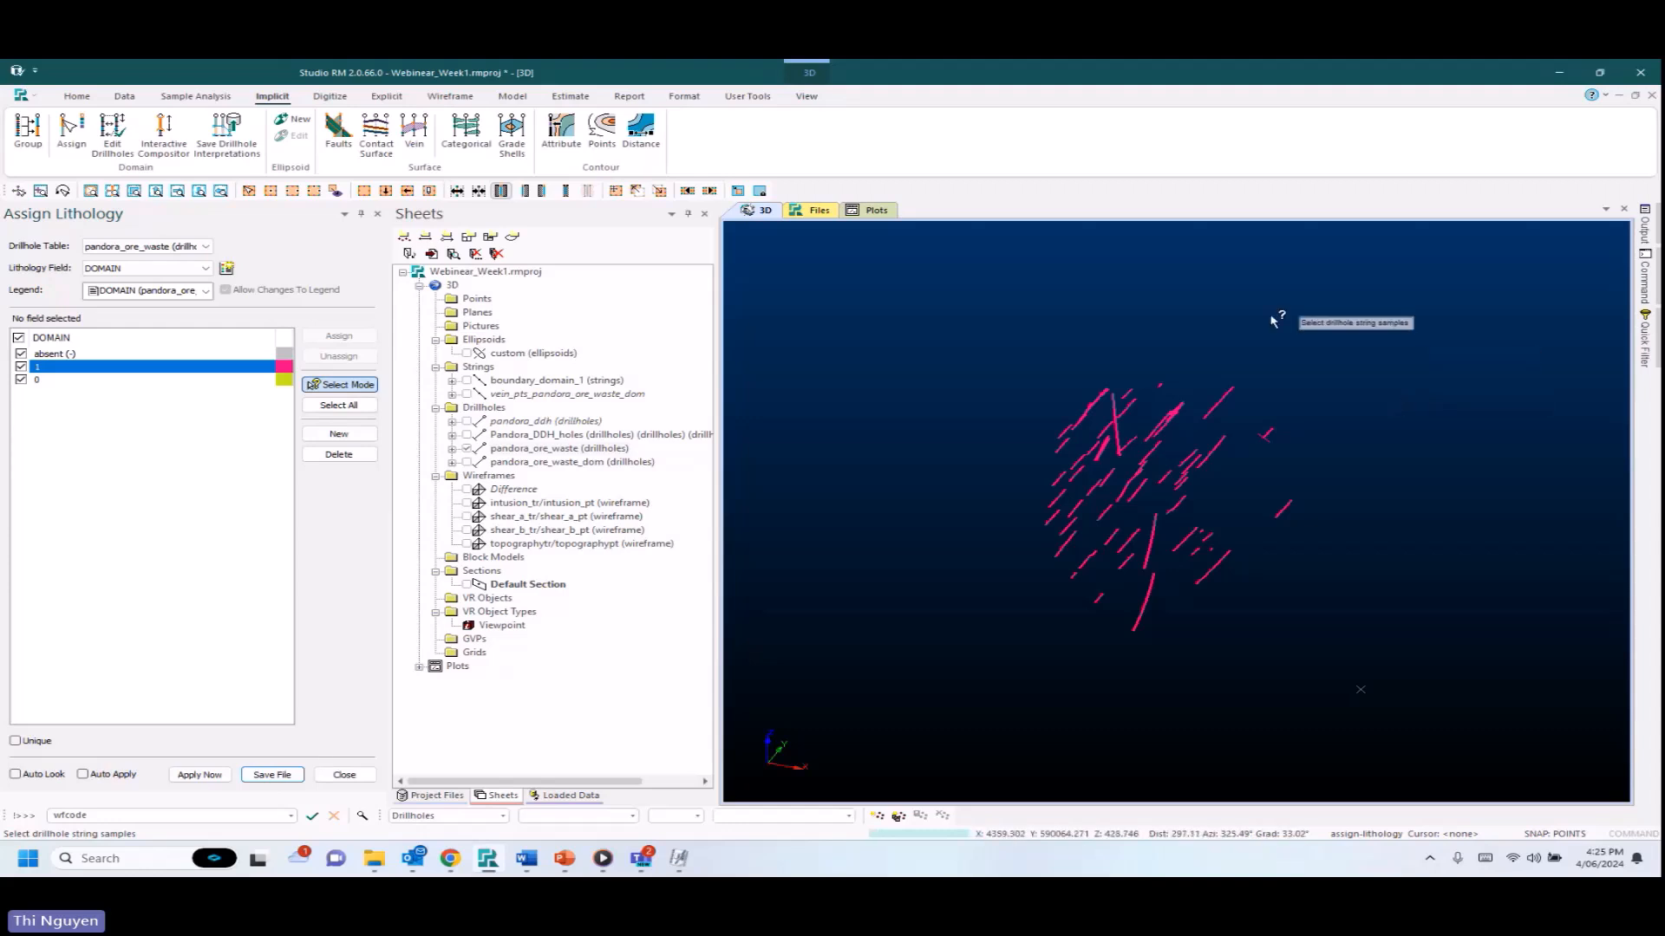
Erase all filters and inspect the coded domain 1 intervals in 3D among the full set of drillholes.
key("e")
key("a")
key("f")
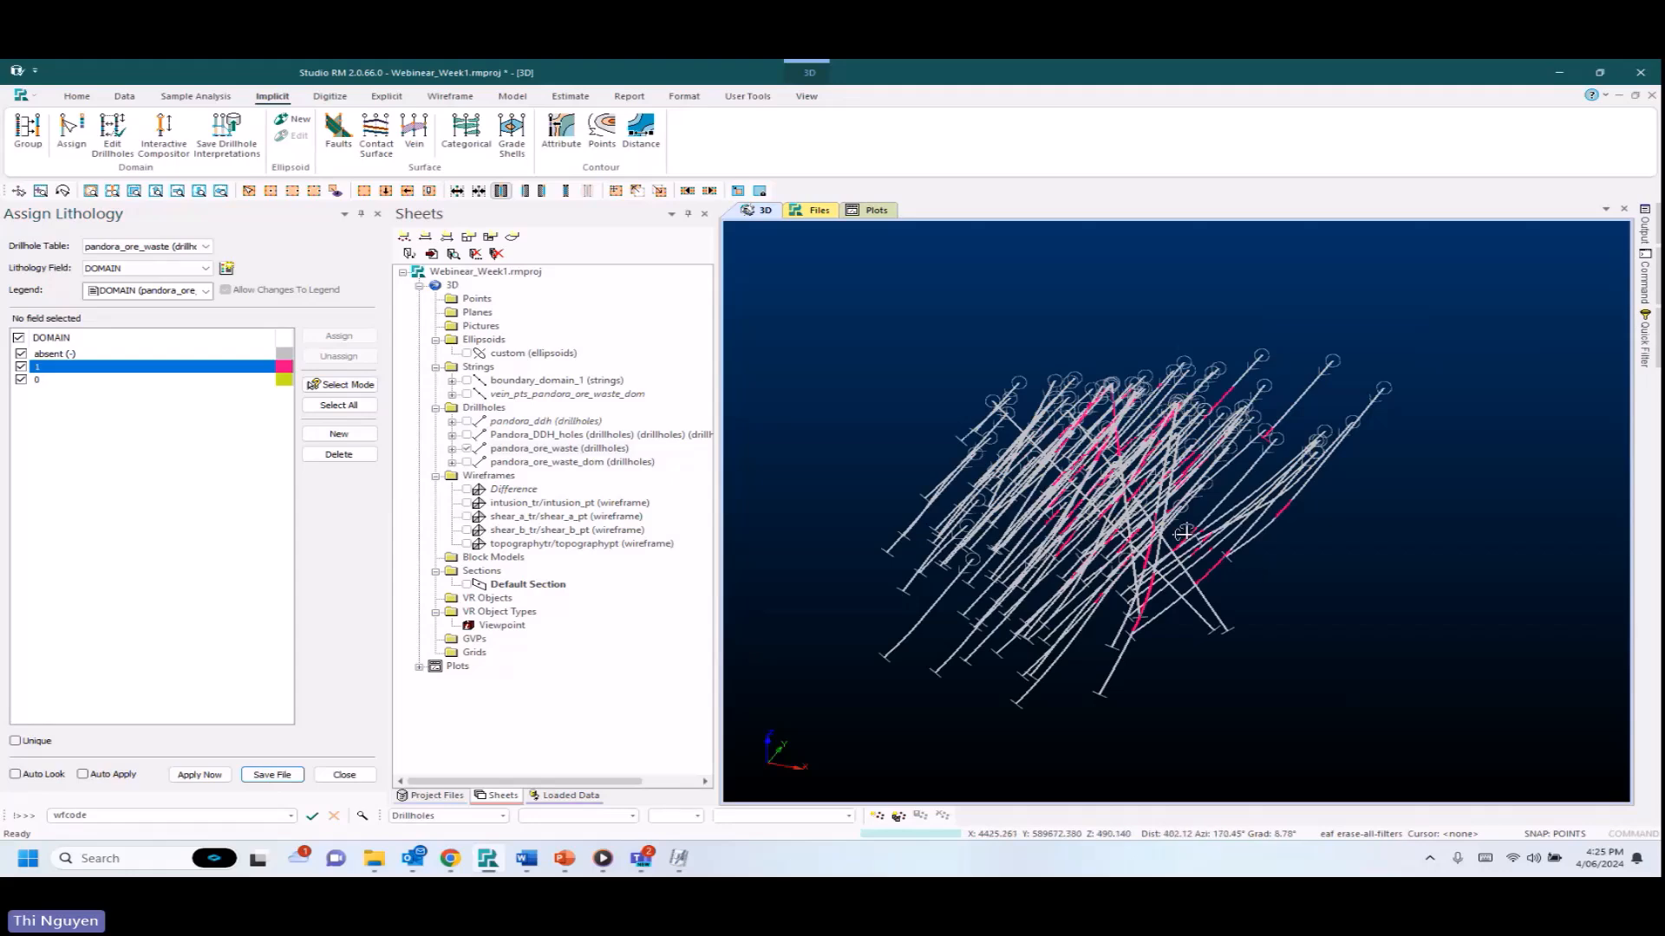
mouse_move(1183, 534)
left_mouse_down()
mouse_move(1205, 518)
mouse_move(1190, 528)
left_mouse_up()
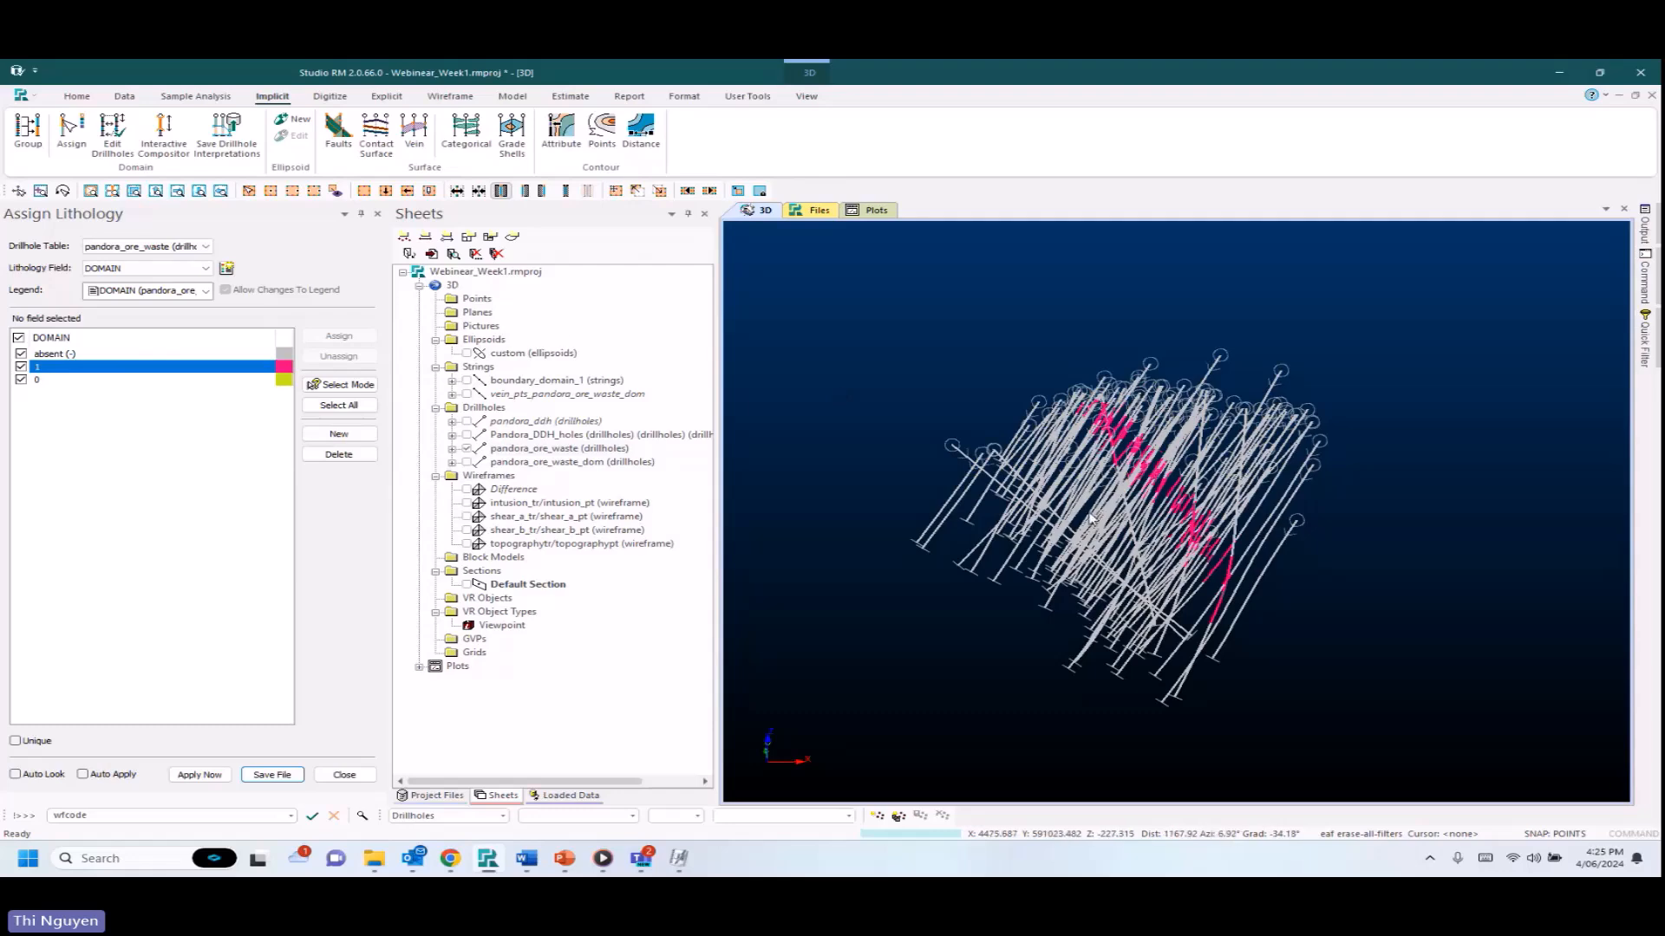
Finish the lithology assignment, hide the pandora_ore_waste drillholes and display pandora_ore_waste_dom instead.
left_click(356, 776)
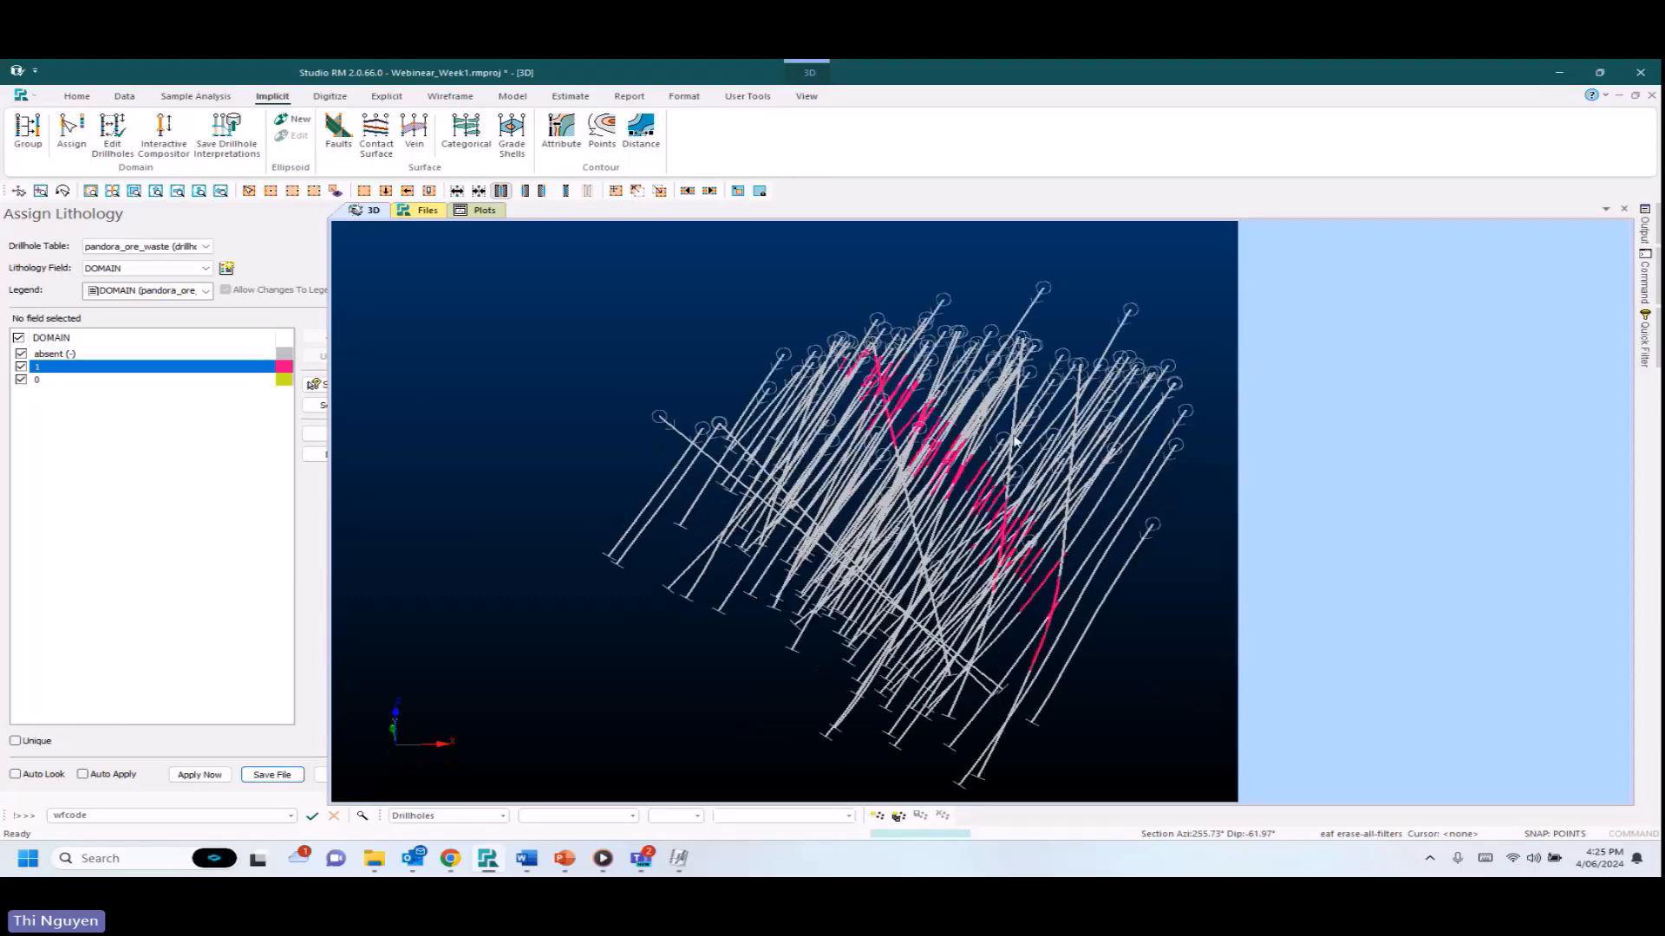
left_click(74, 449)
left_click(75, 462)
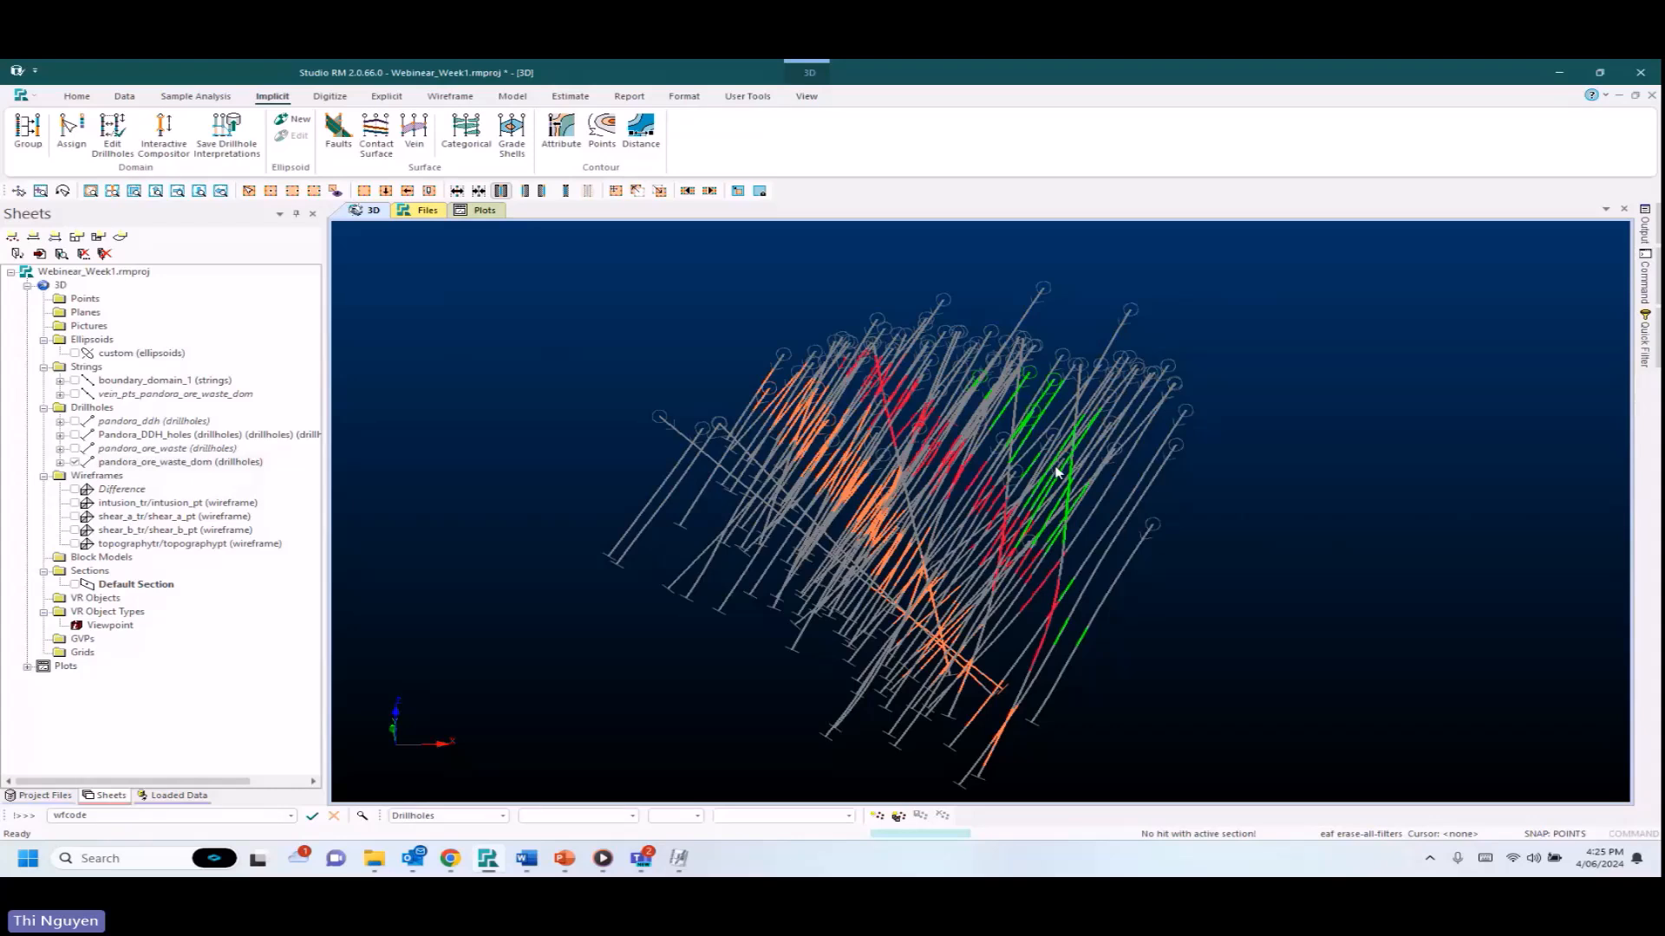
Compute a new vein surface from the pandora_ore_waste_dom drillholes, using the DOMAIN column with value 1.
left_click(425, 143)
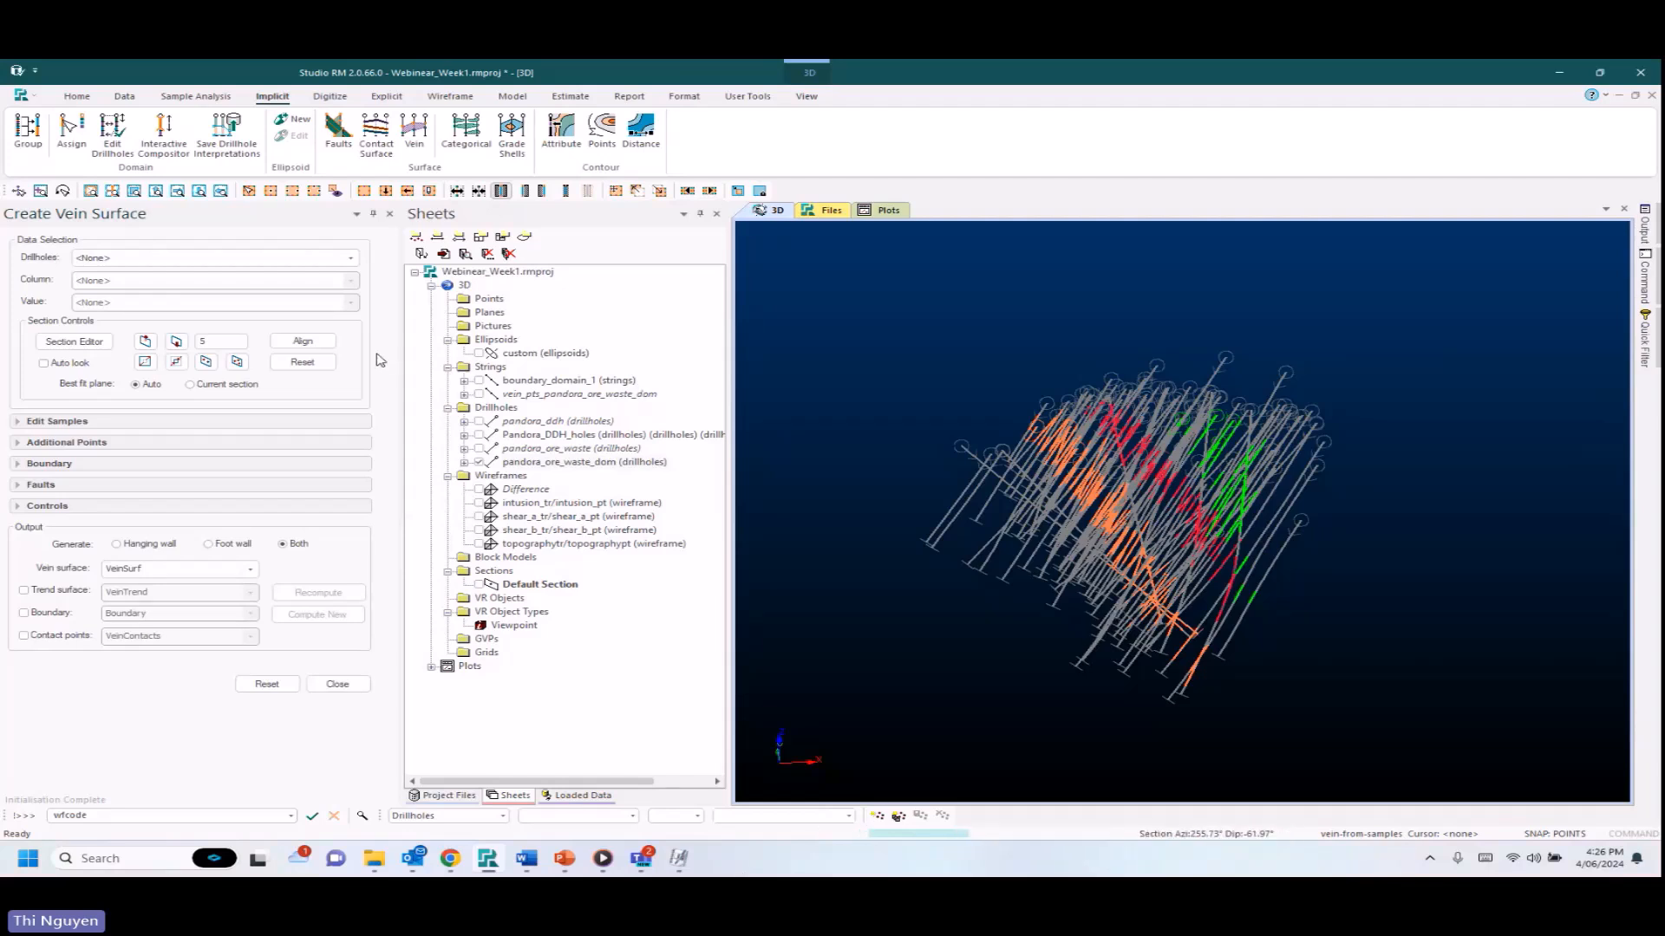
left_click(349, 258)
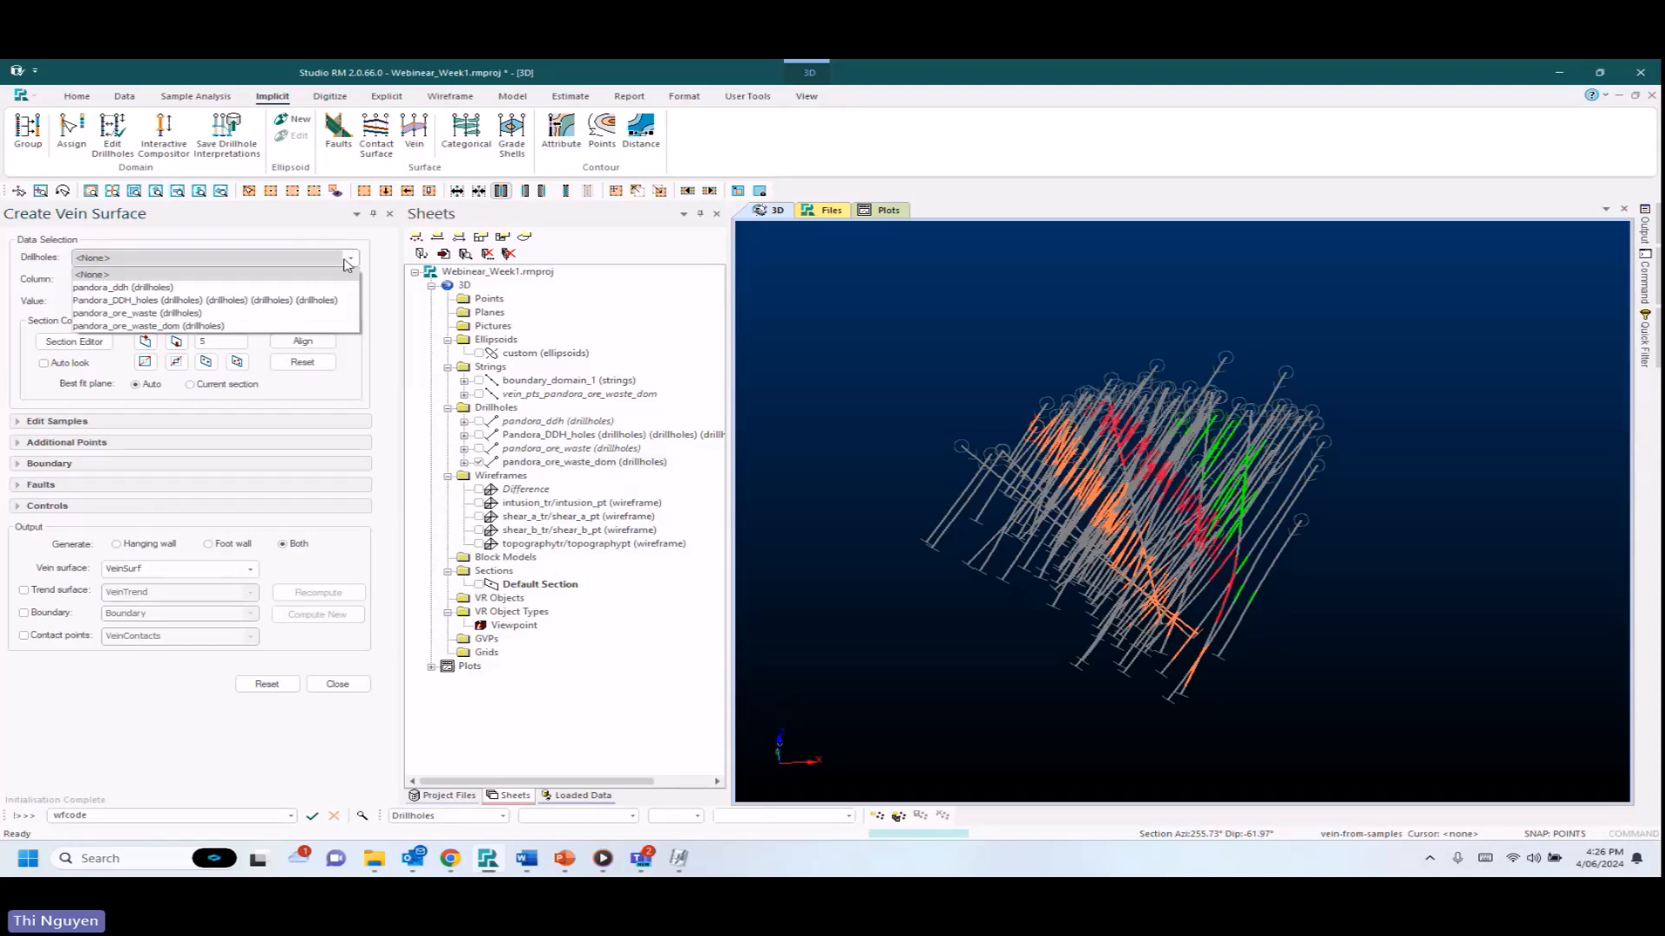
left_click(194, 326)
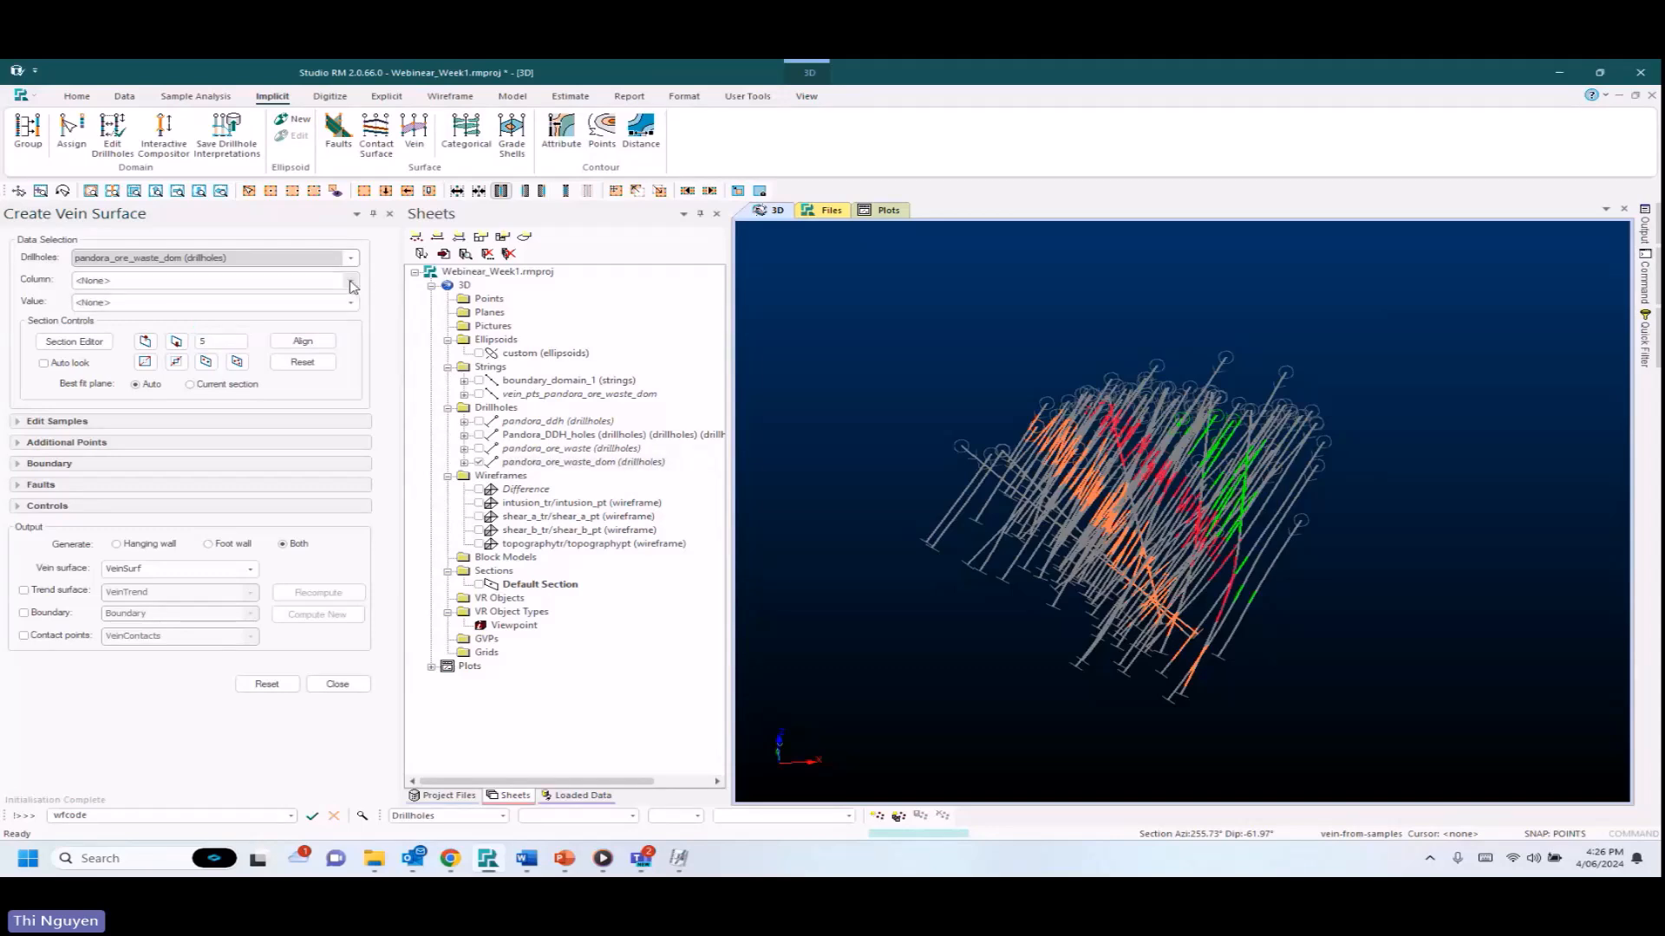
left_click(352, 282)
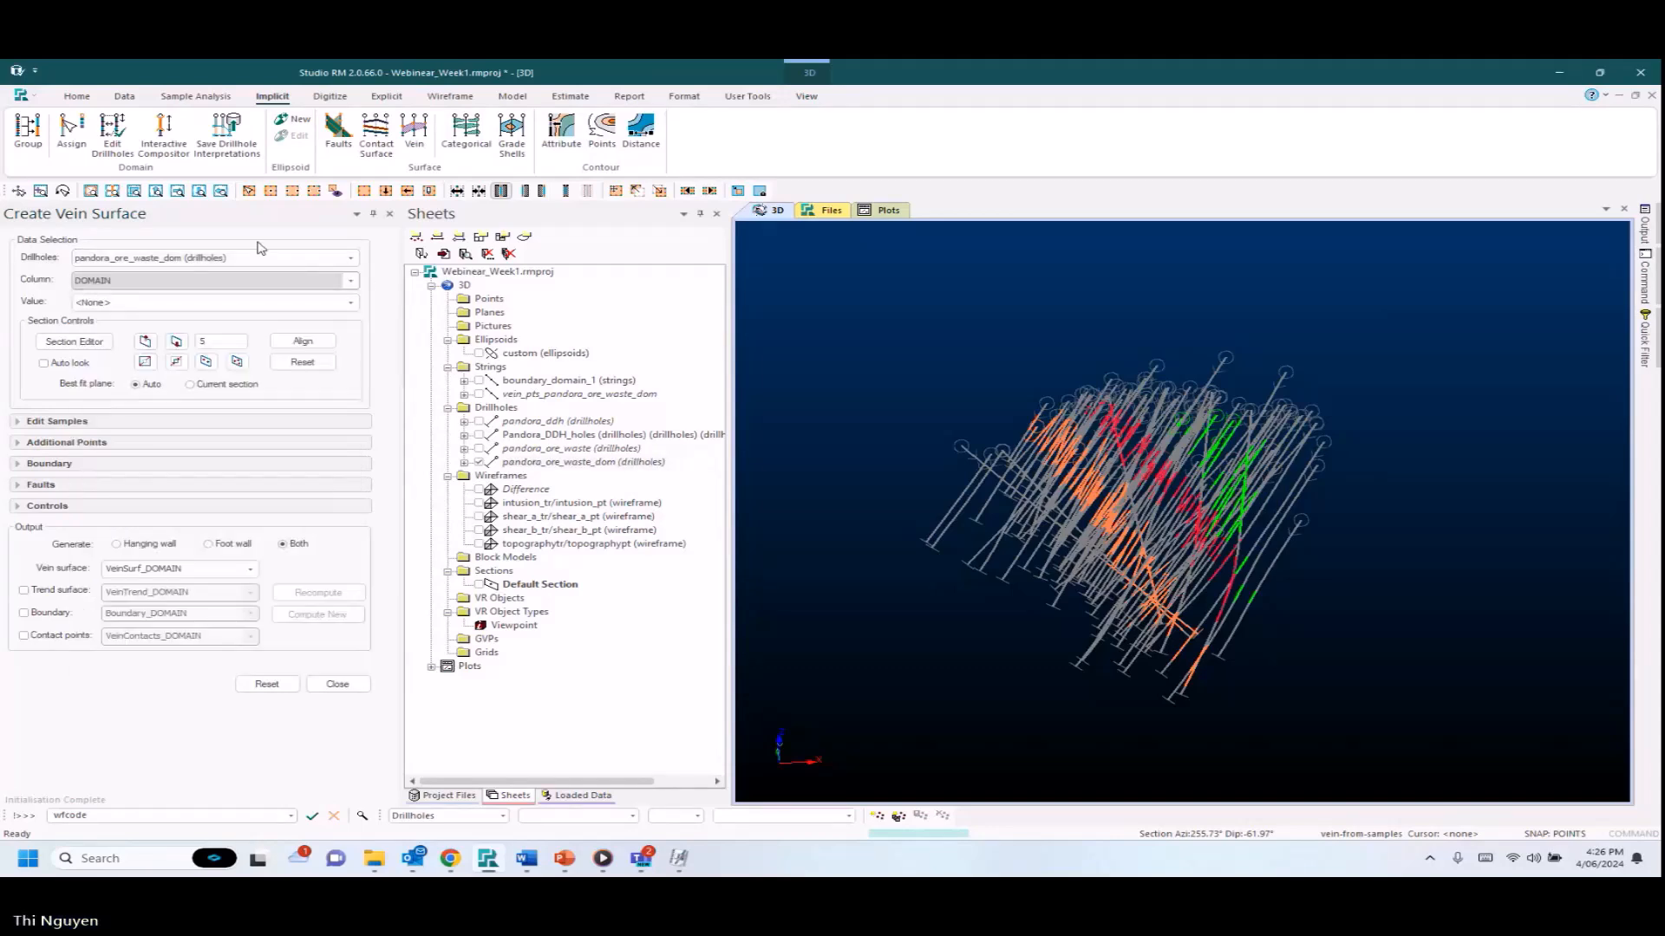
left_click(349, 302)
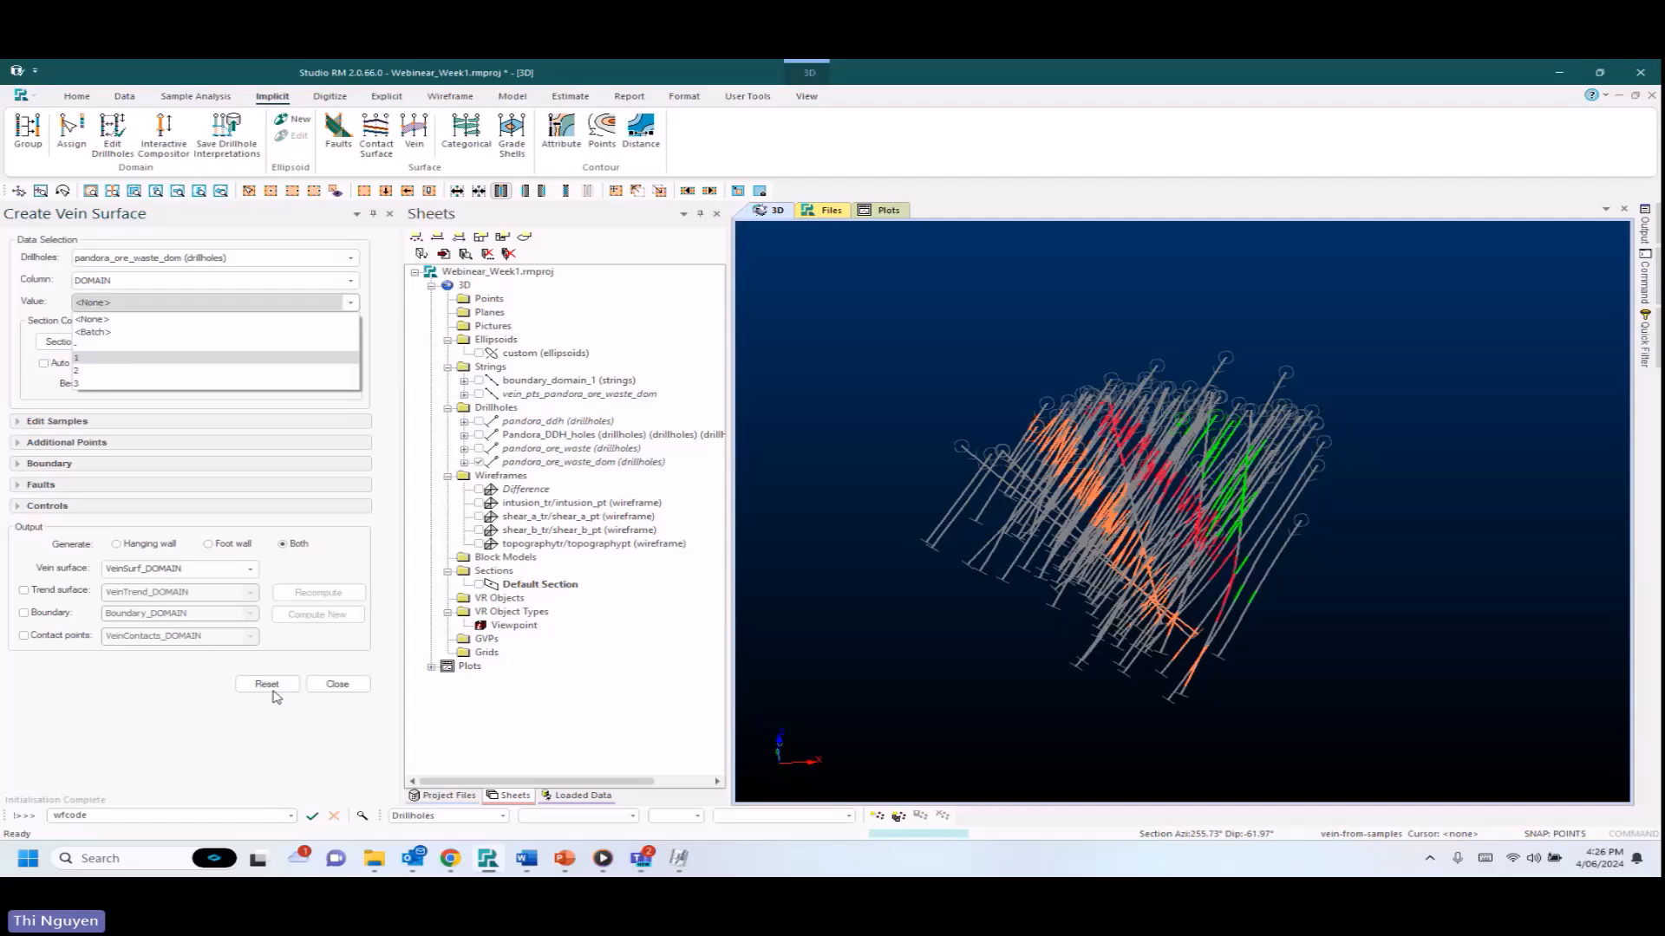
left_click(85, 357)
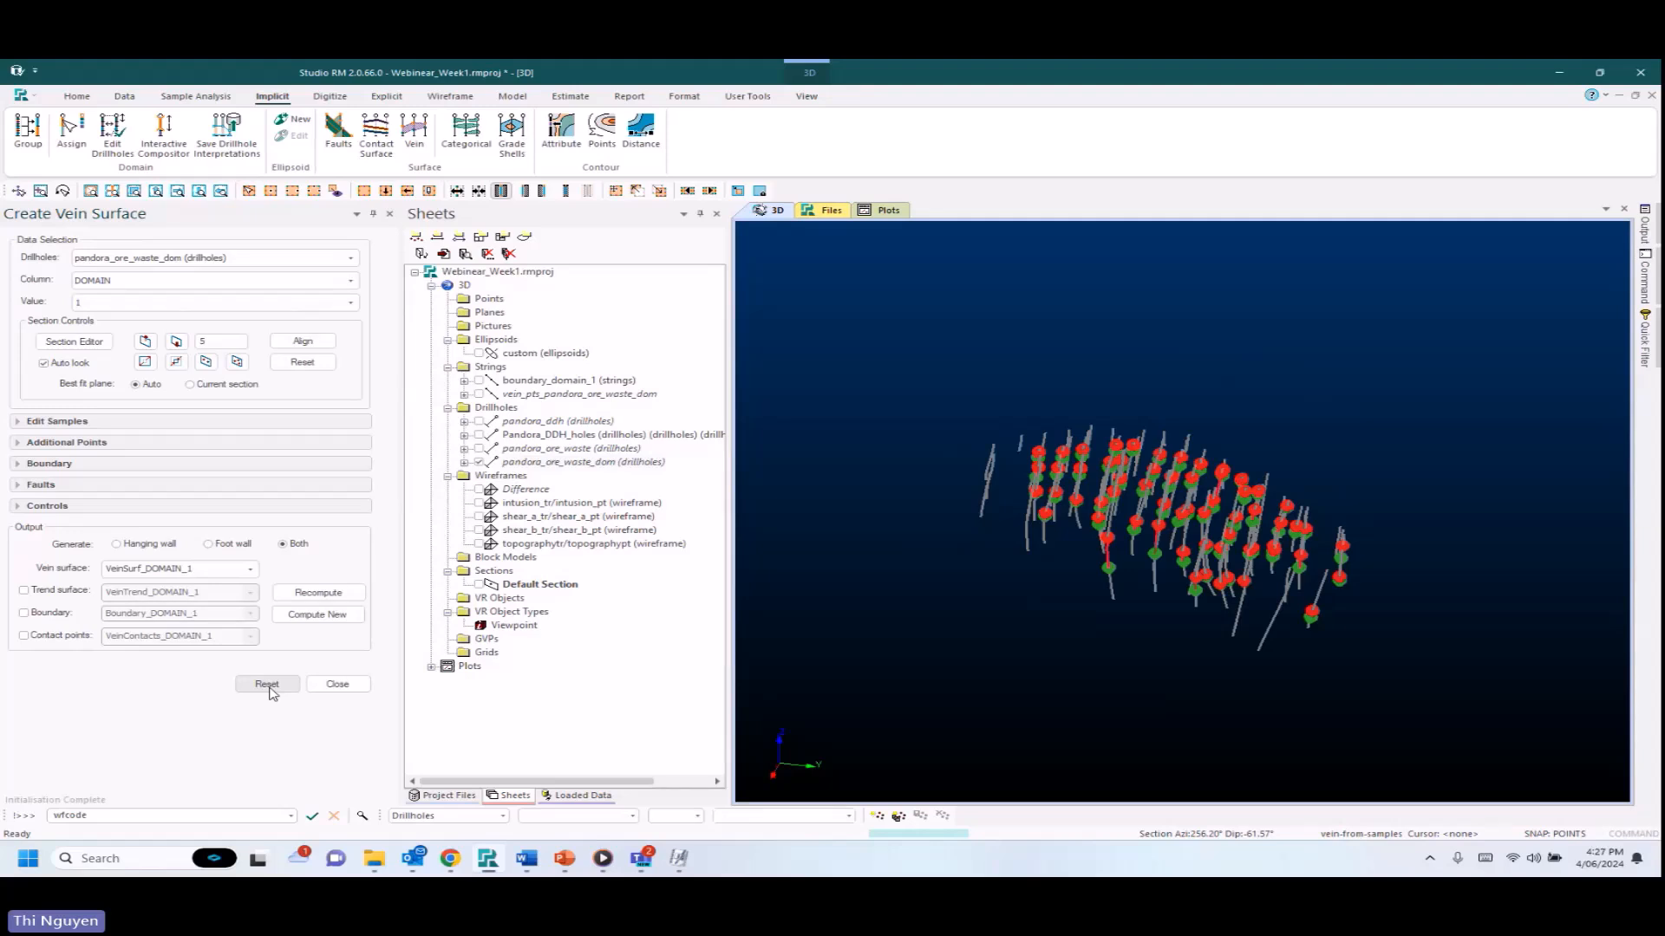
left_click_drag(913, 550, 1257, 506)
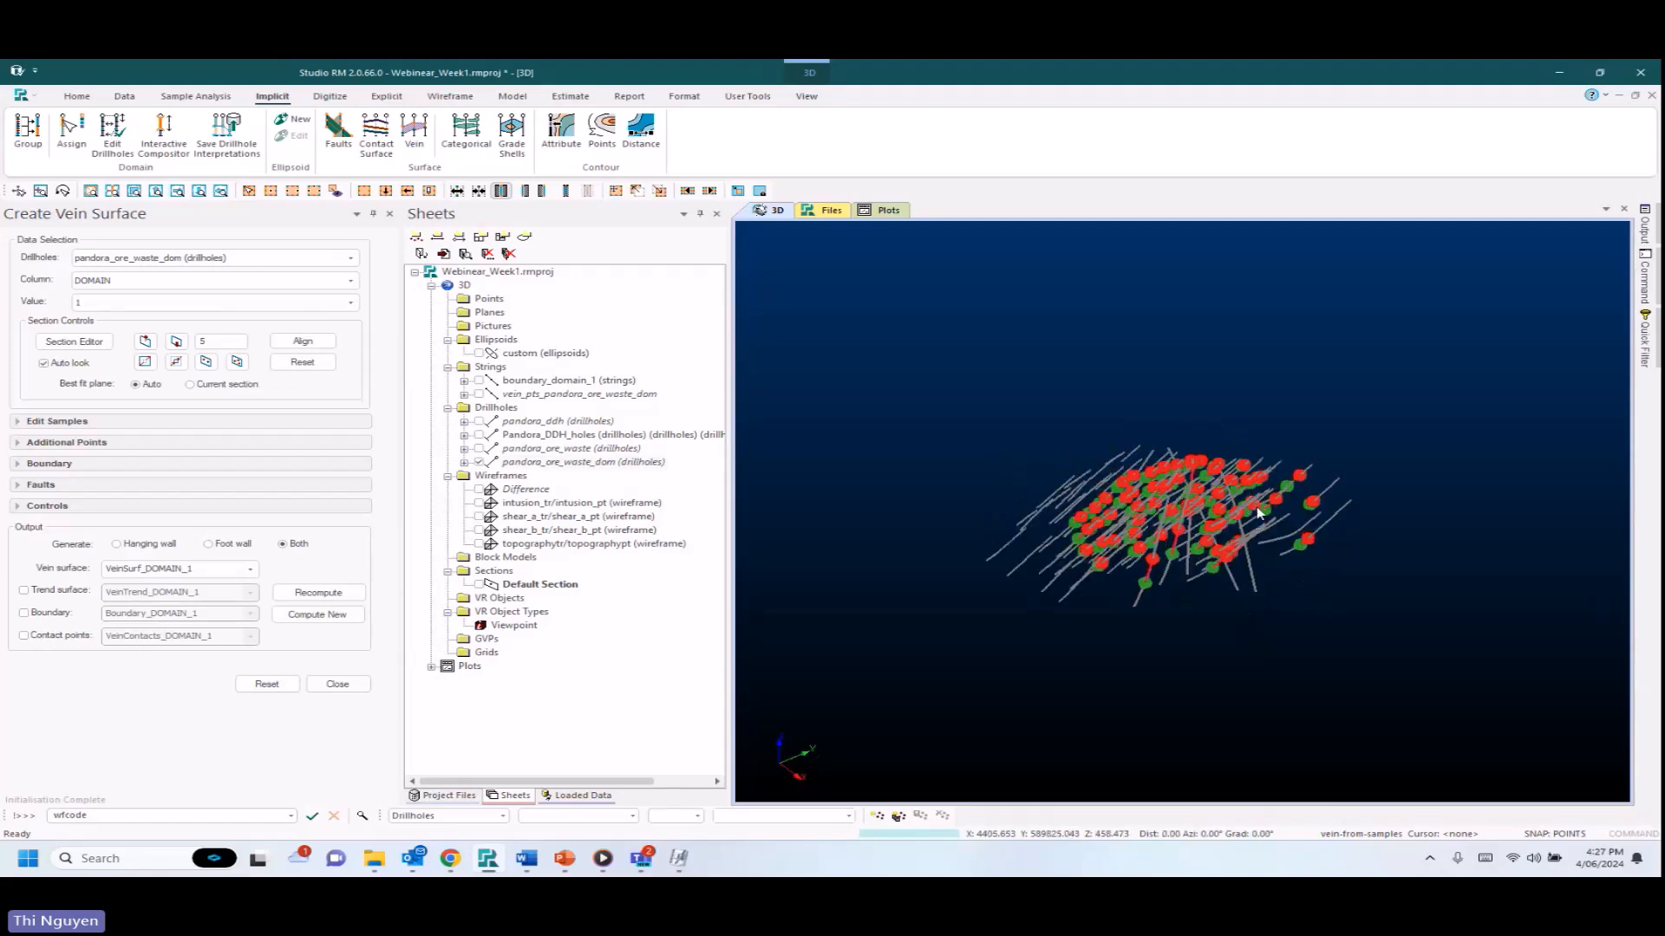
left_click(318, 614)
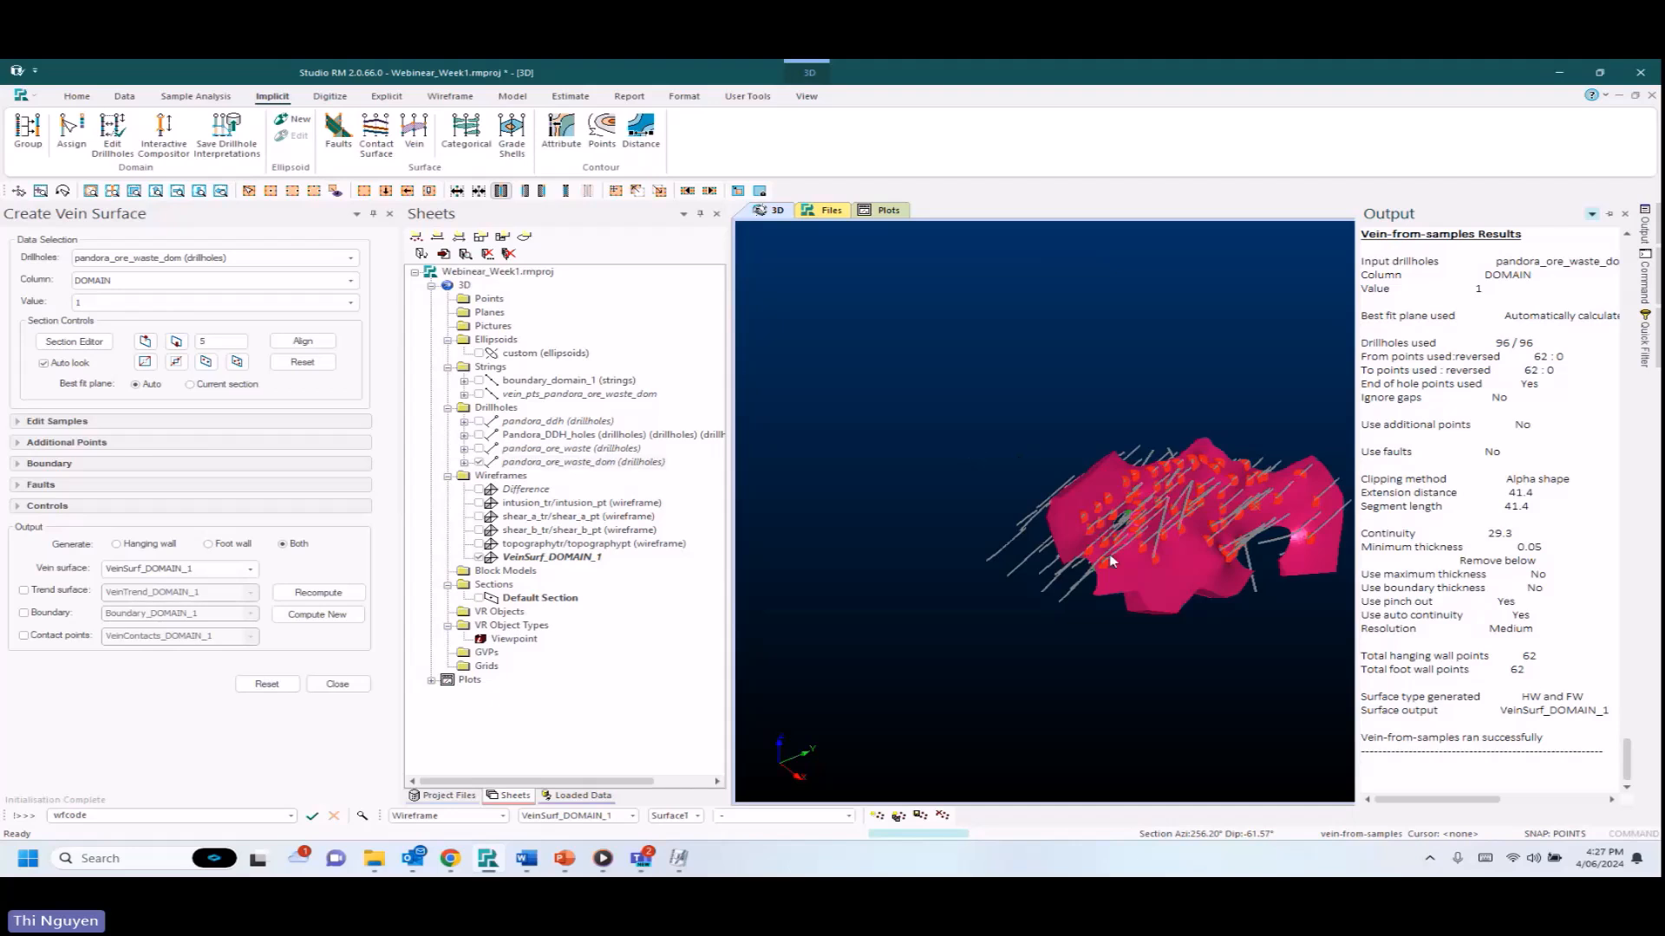
Clear the Output and Command windows away from the 3D view and inspect the domain 1 vein surface up close.
left_click(1626, 215)
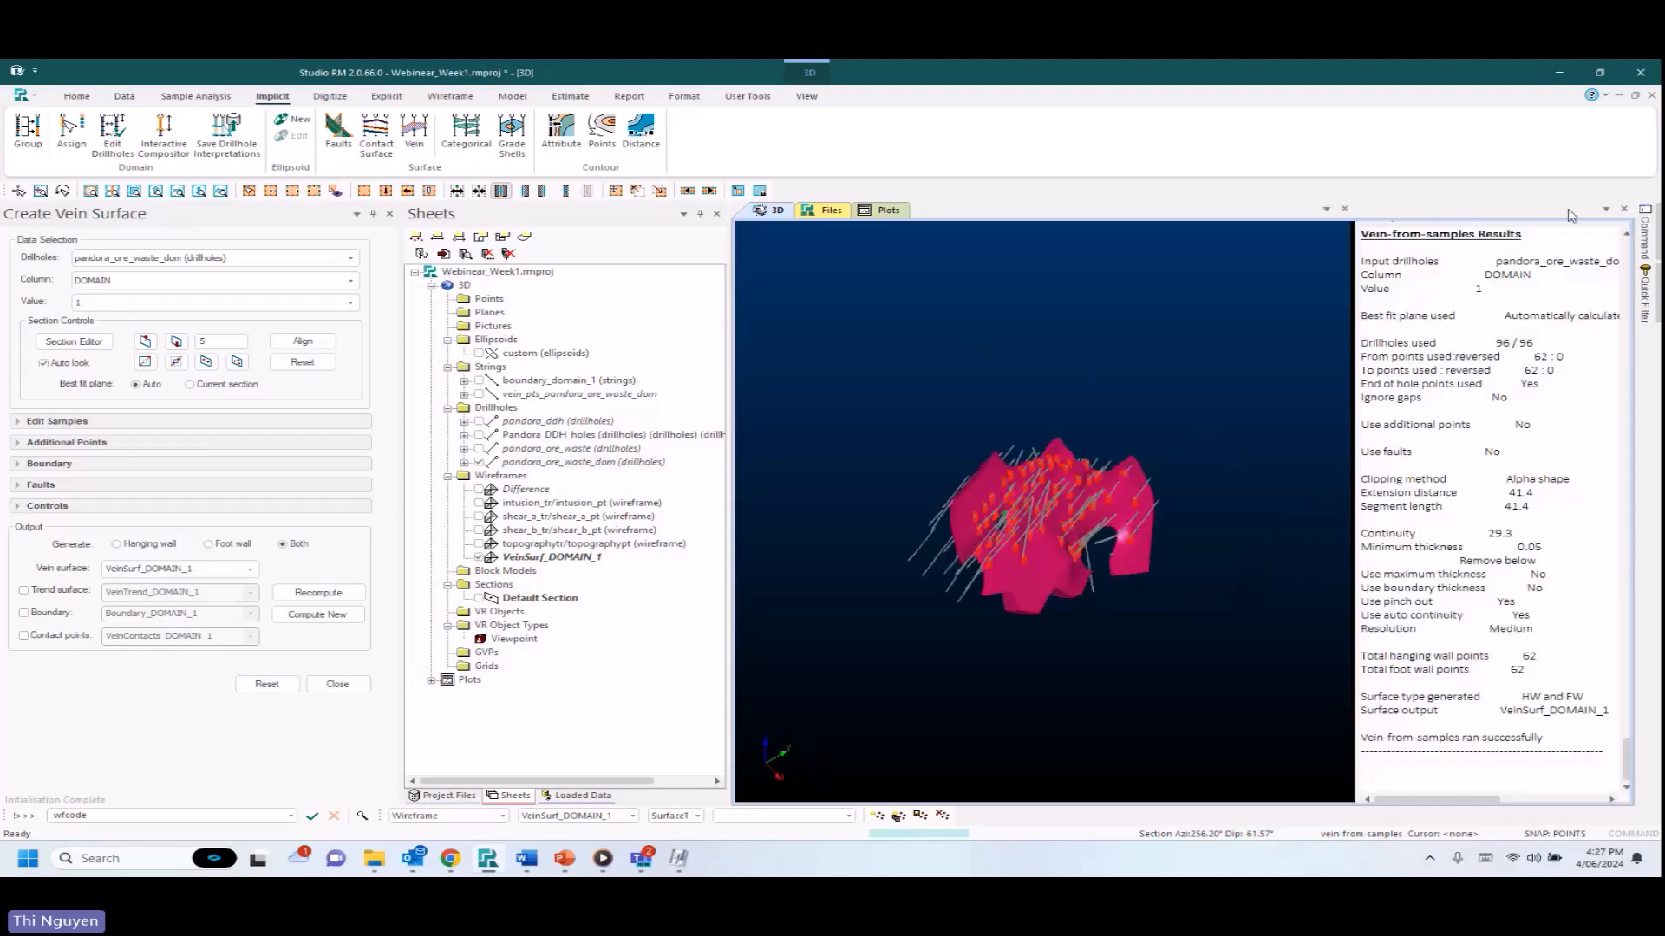
left_click(1624, 213)
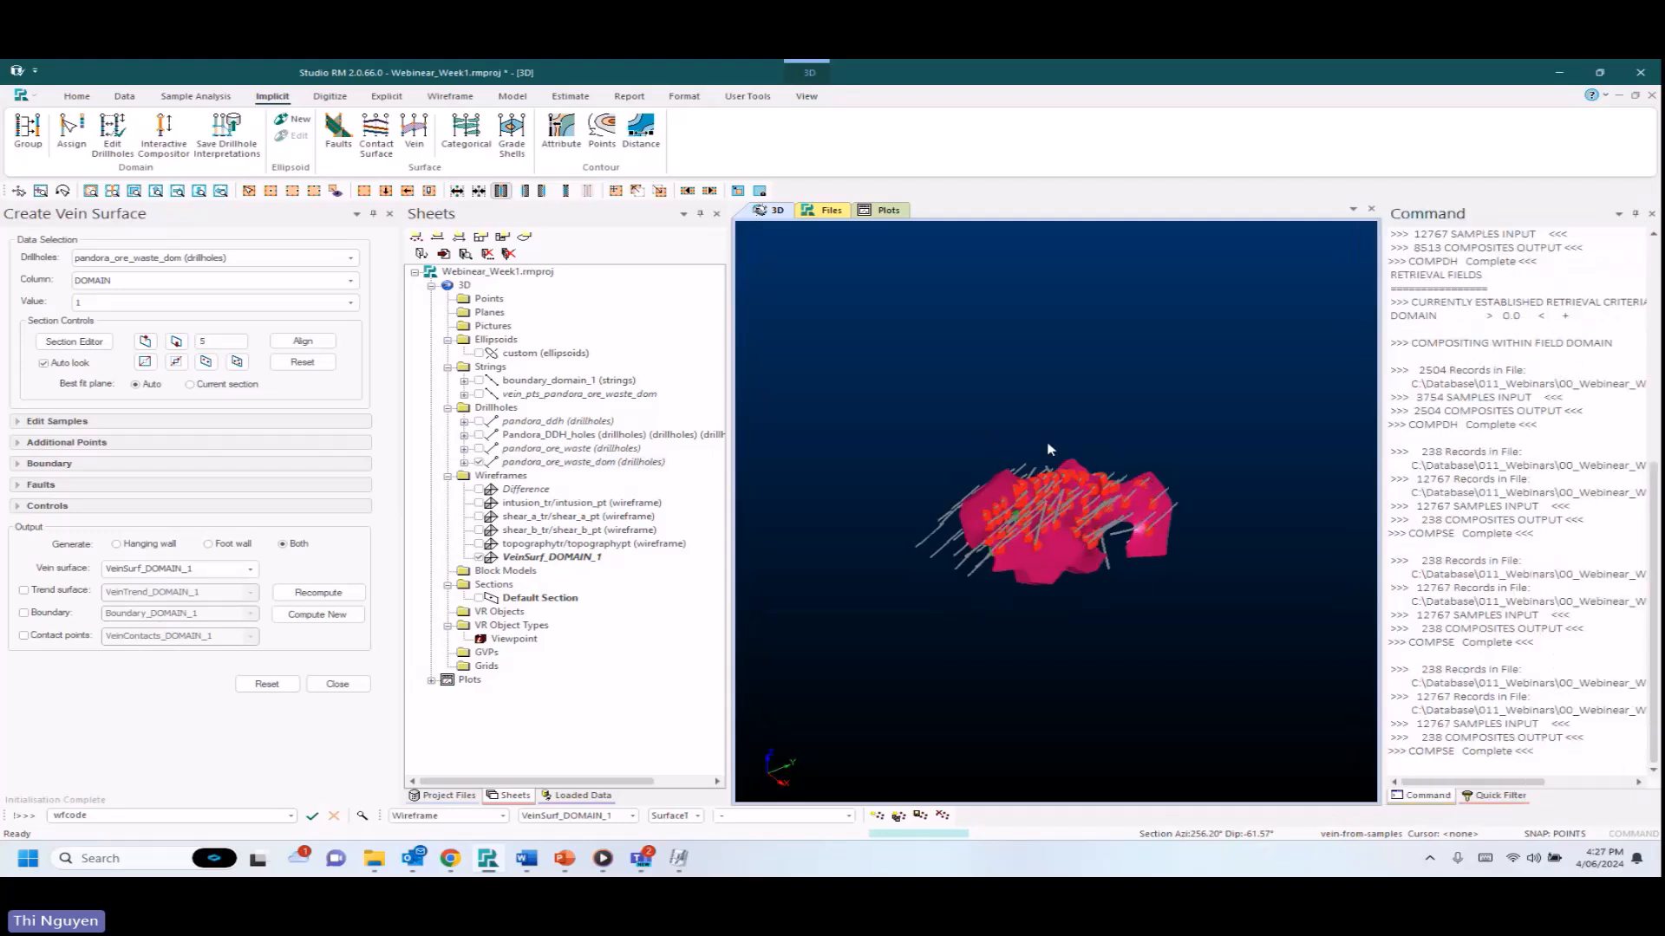
scroll(1193, 504, "down", 3)
scroll(1352, 169, "down", 8)
left_click(1618, 215)
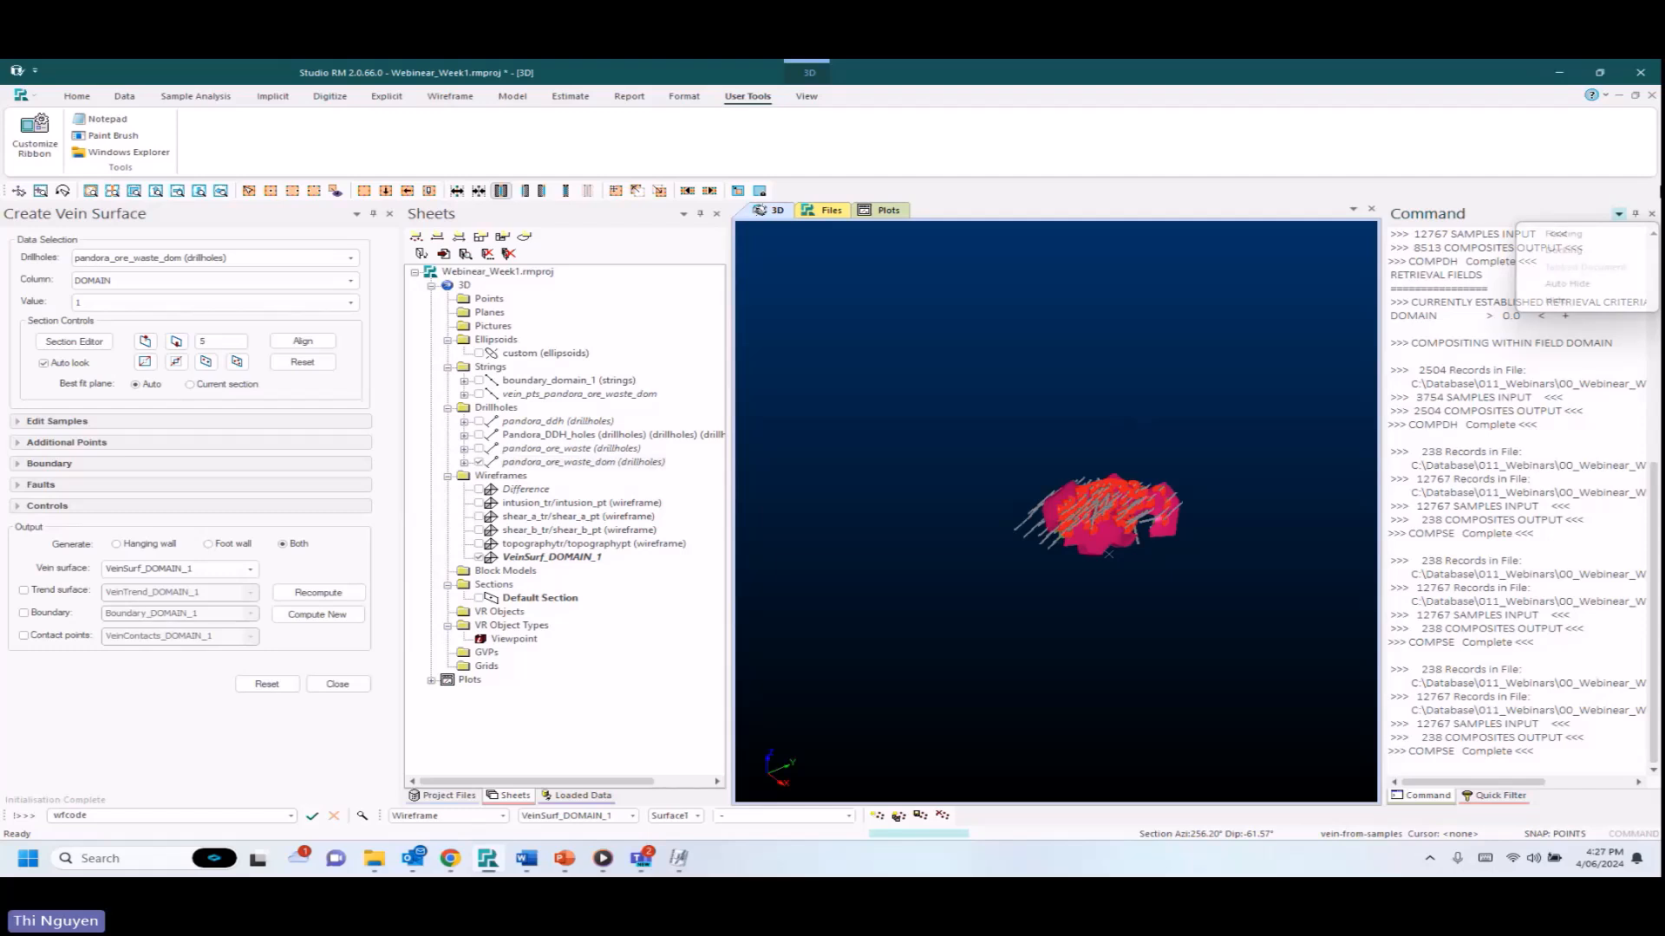
left_click(1497, 260)
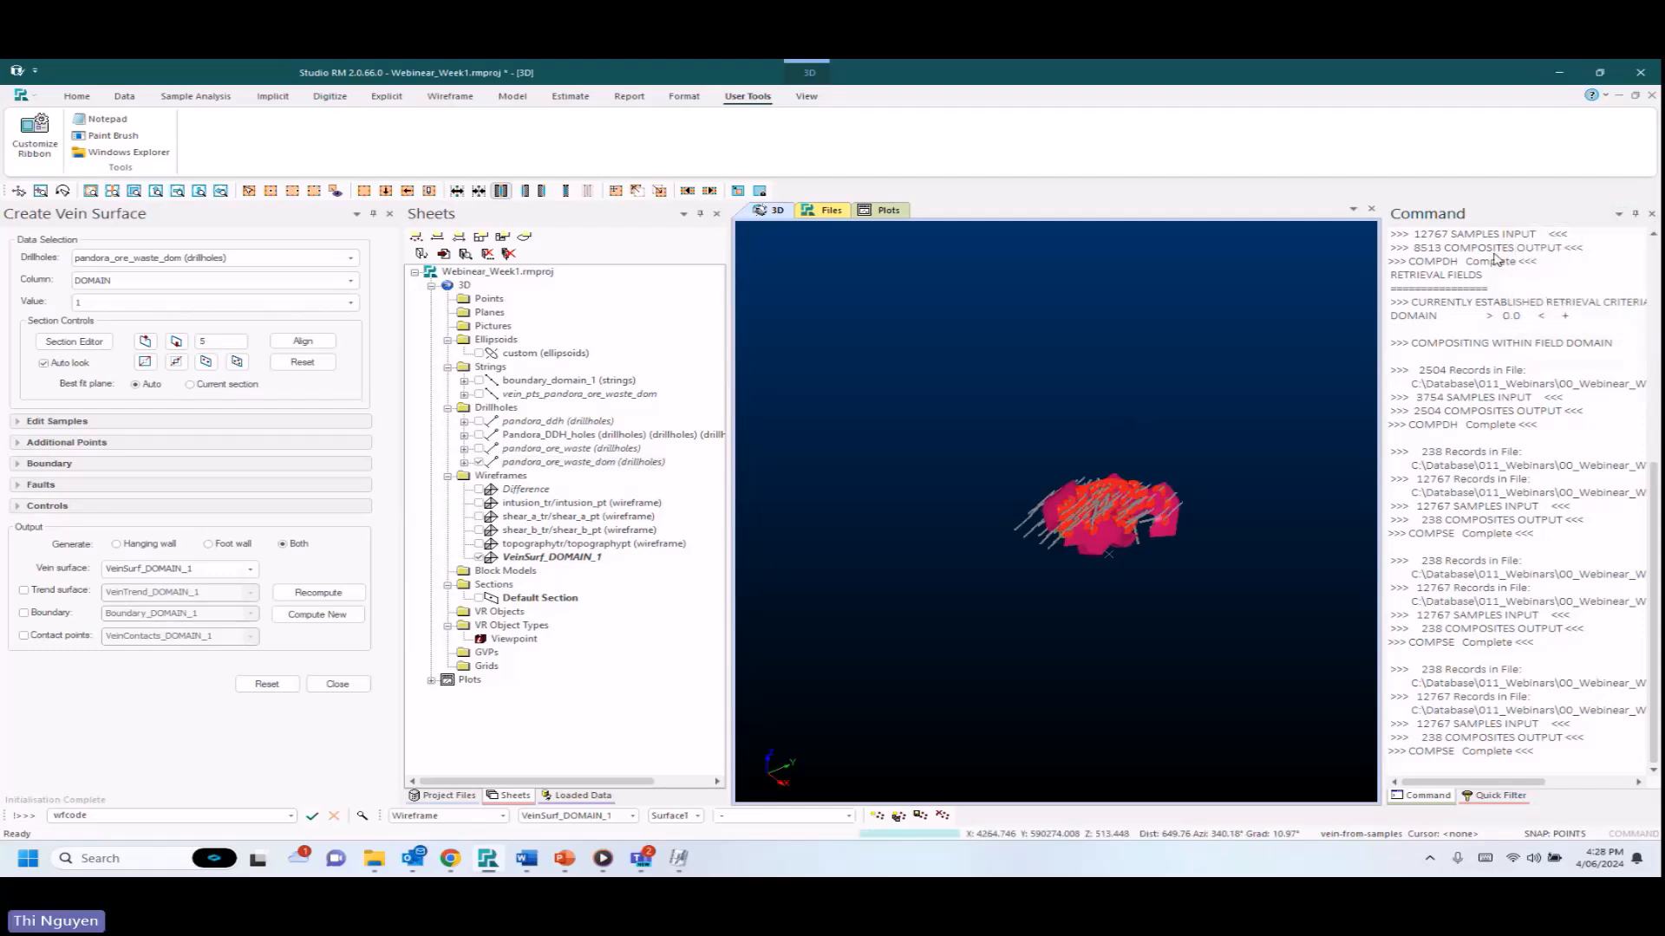
left_click(1636, 214)
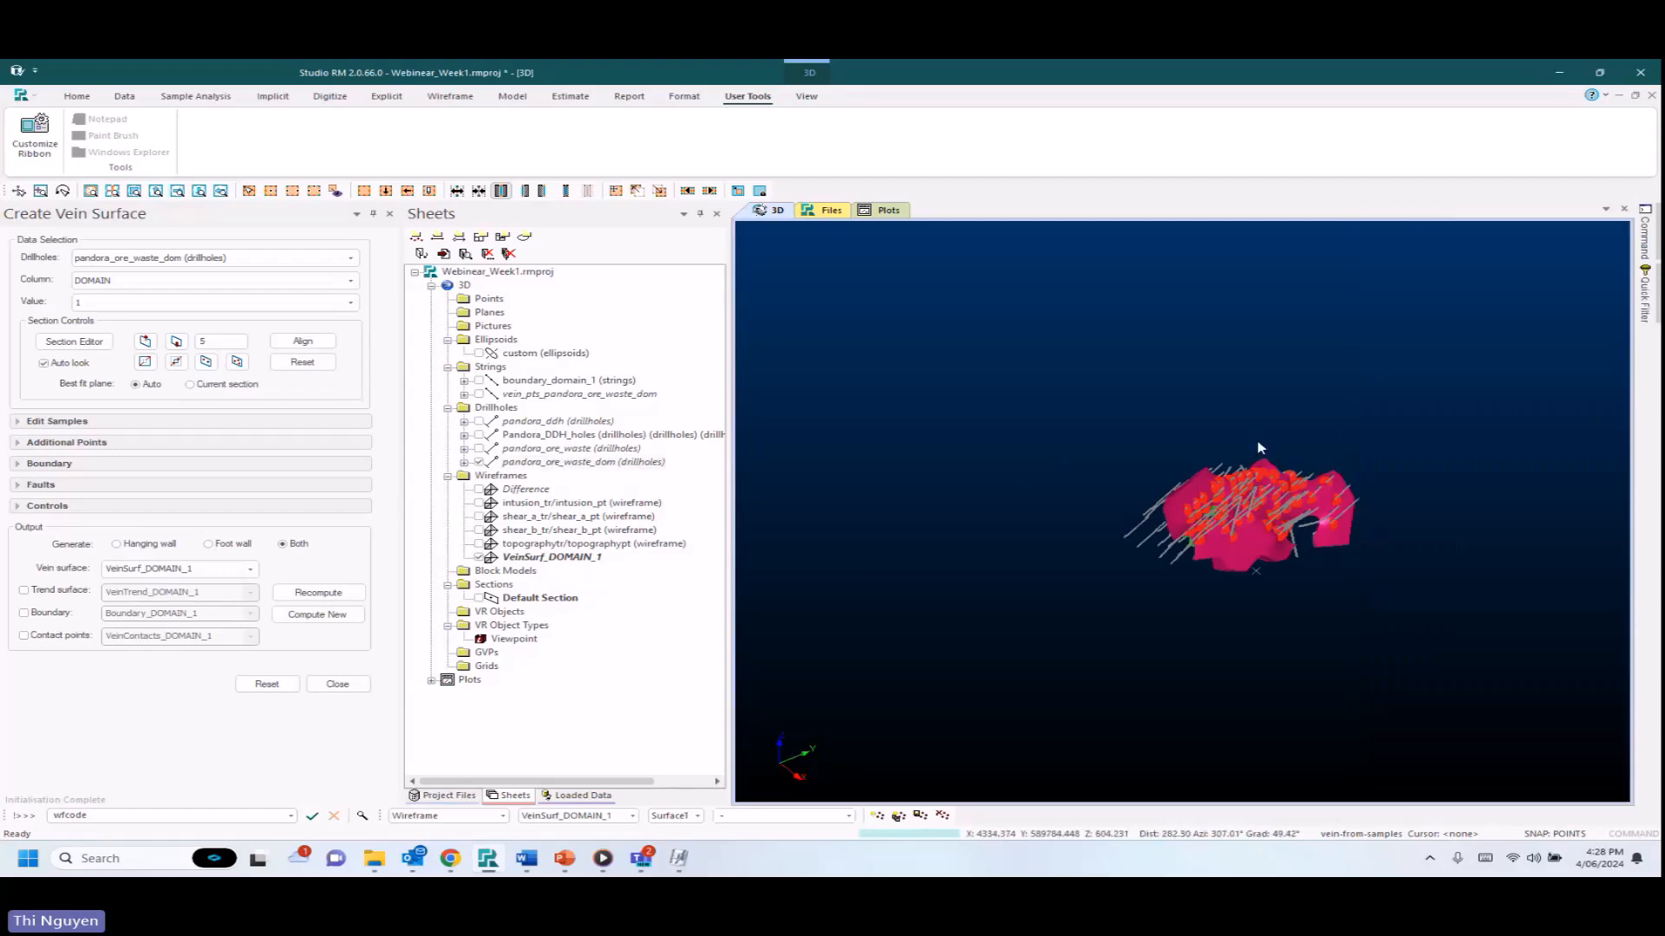
scroll(1280, 478, "up", 2)
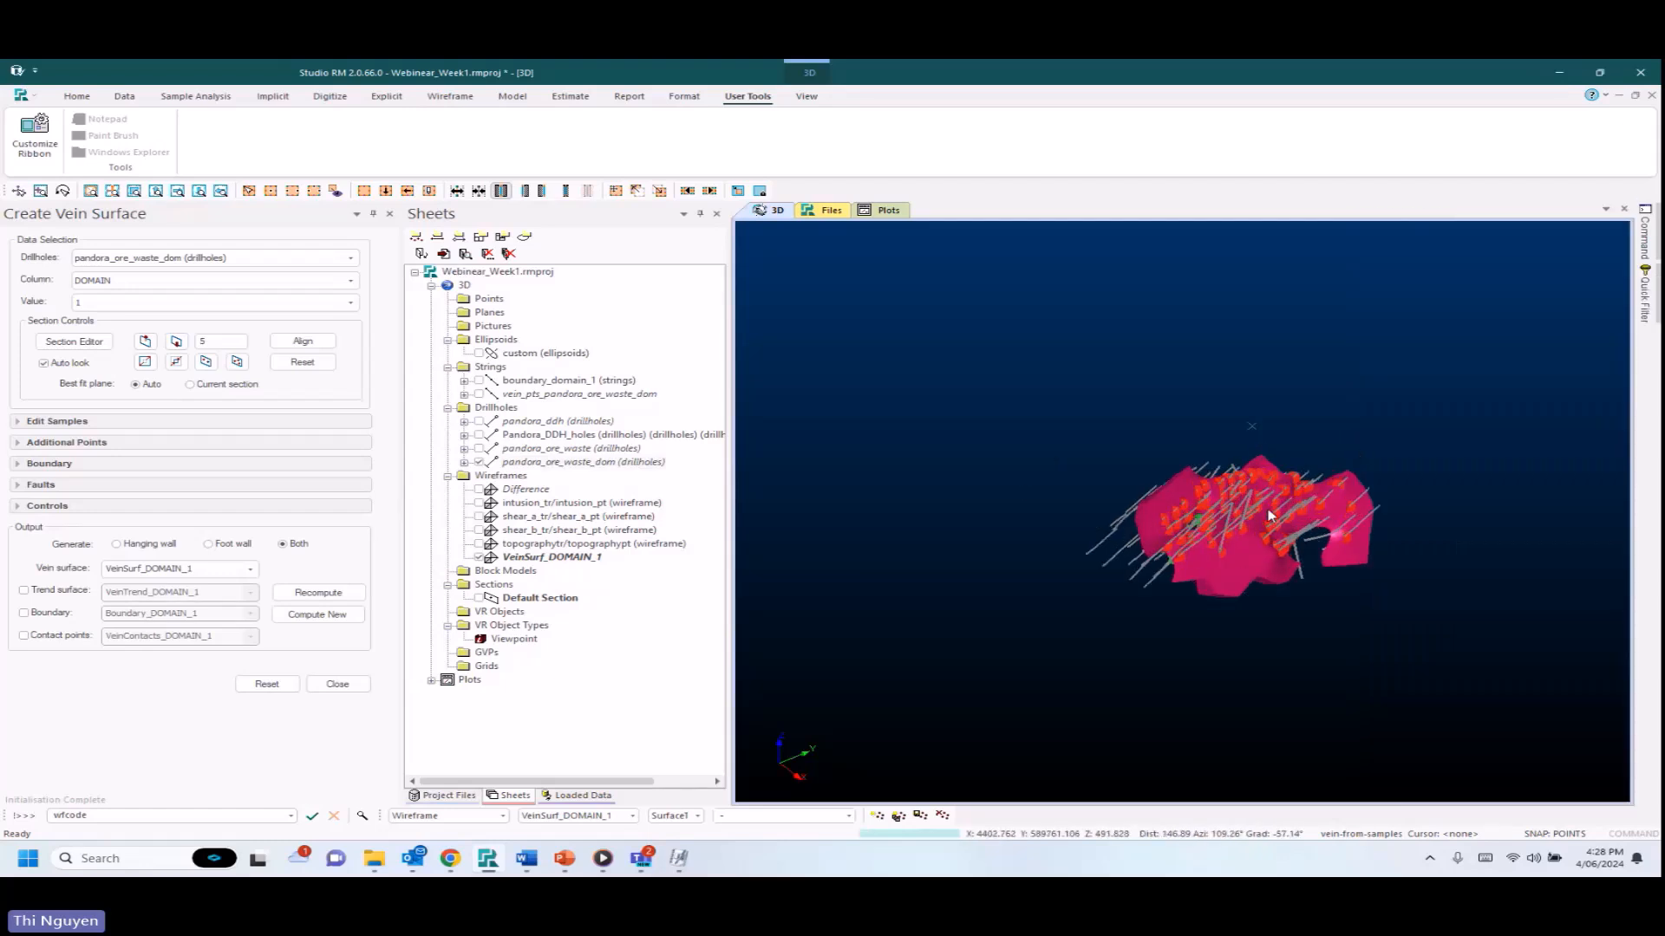
scroll(1269, 515, "up", 2)
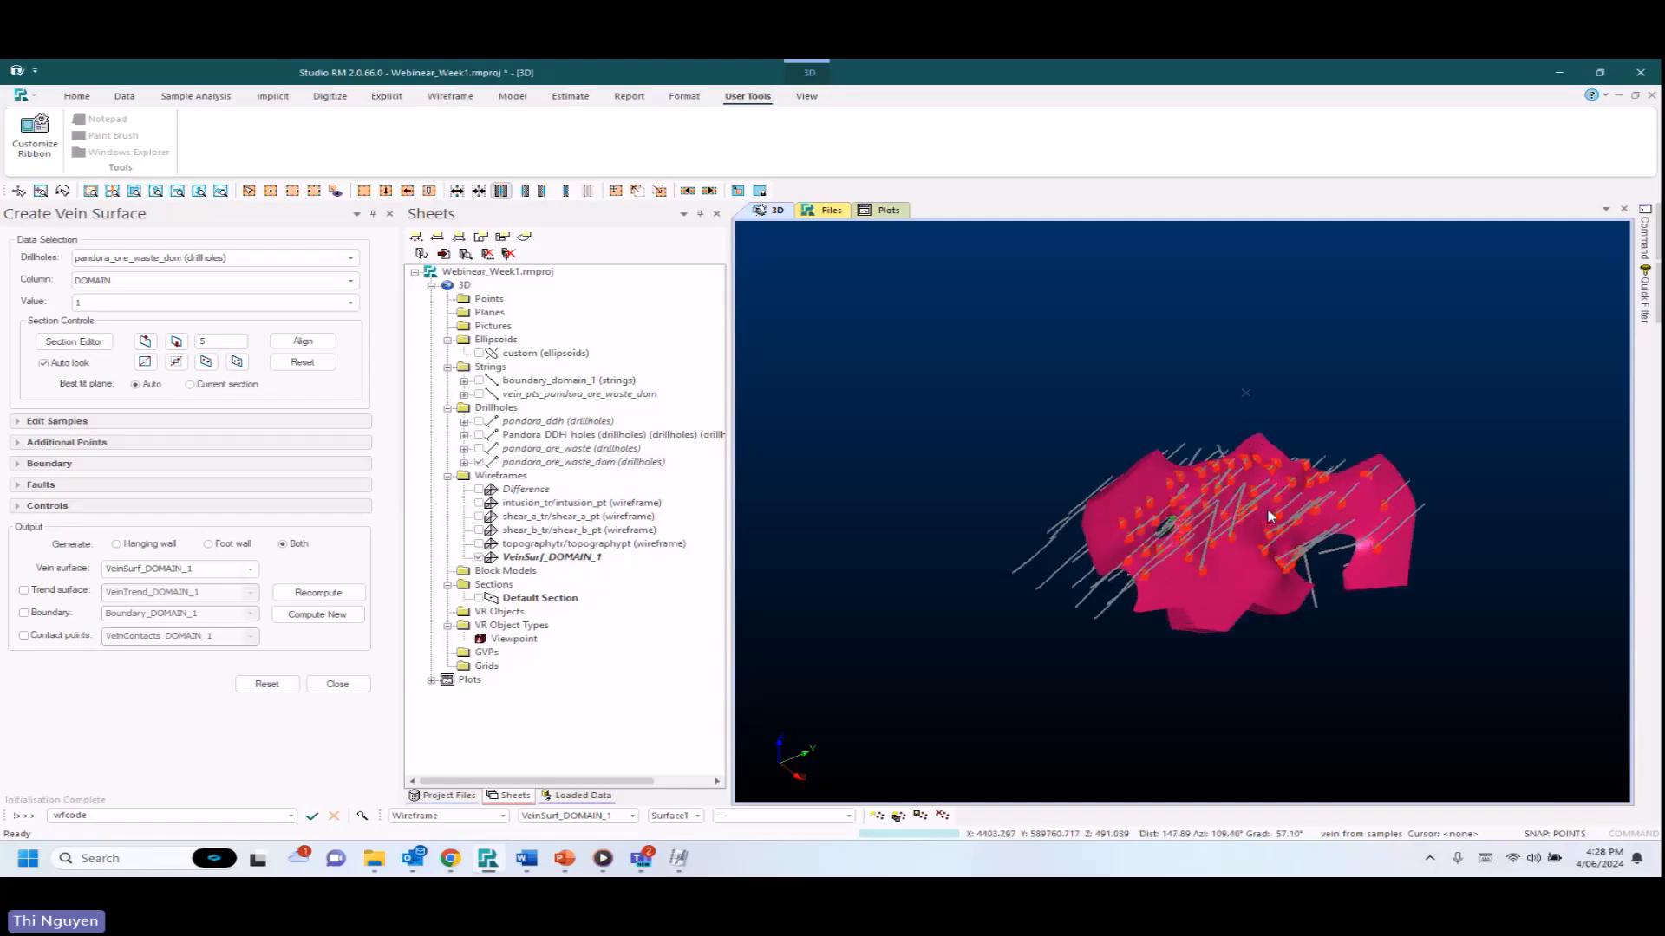
scroll(1269, 515, "up", 2)
scroll(1269, 515, "up", 1)
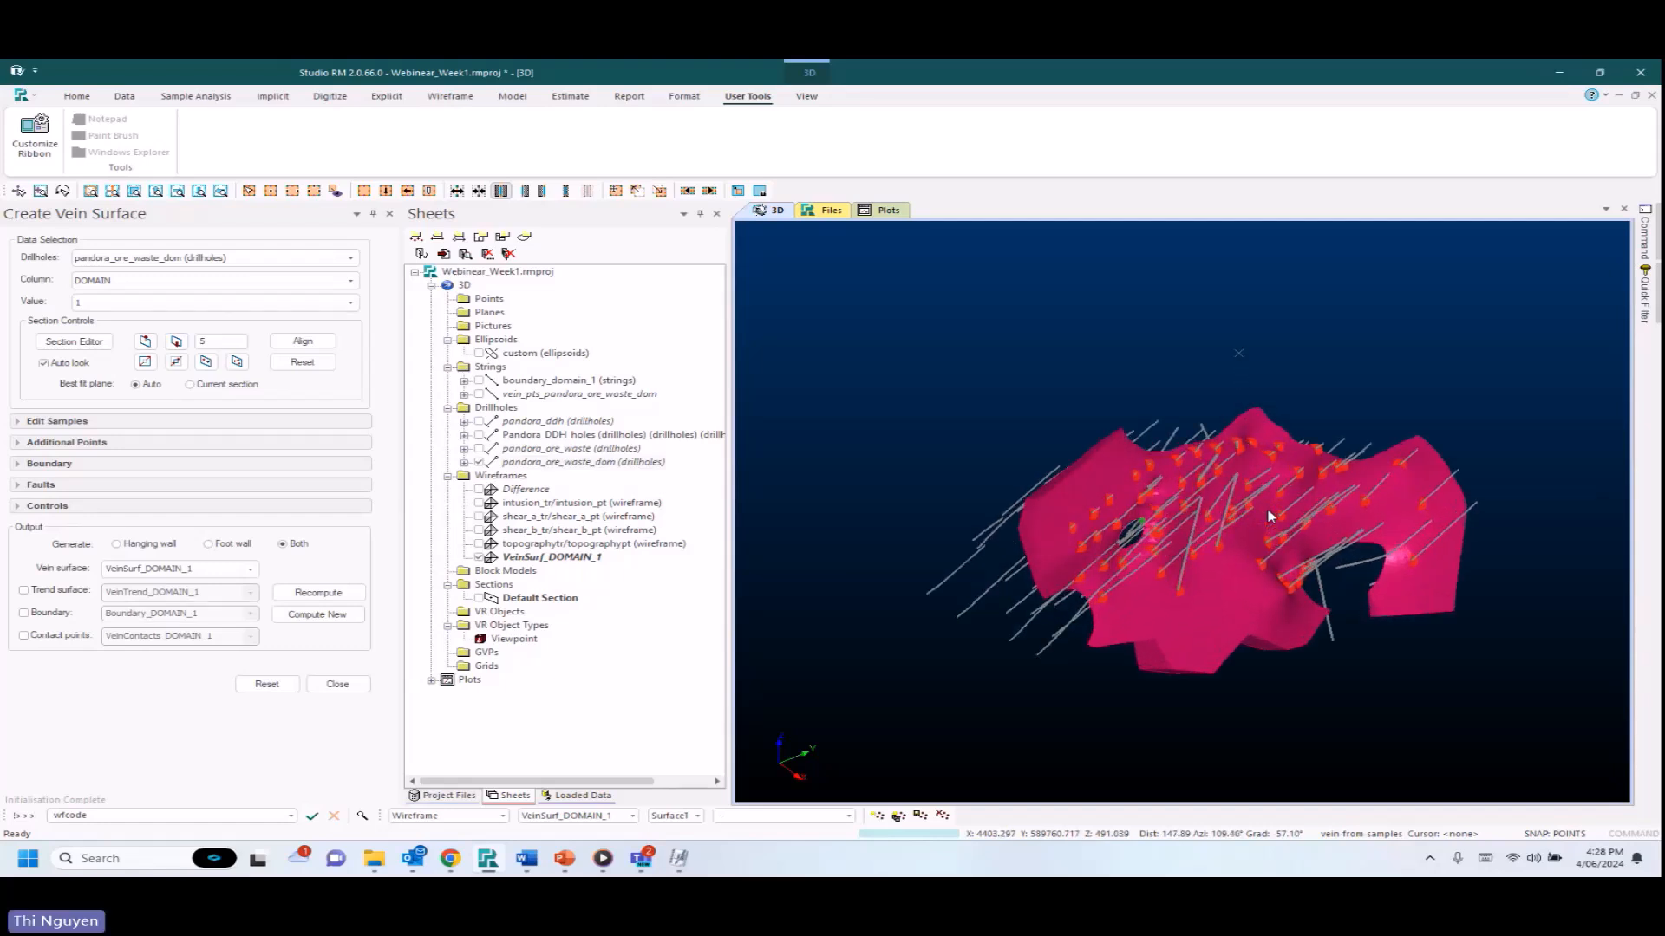
scroll(1060, 579, "up", 2)
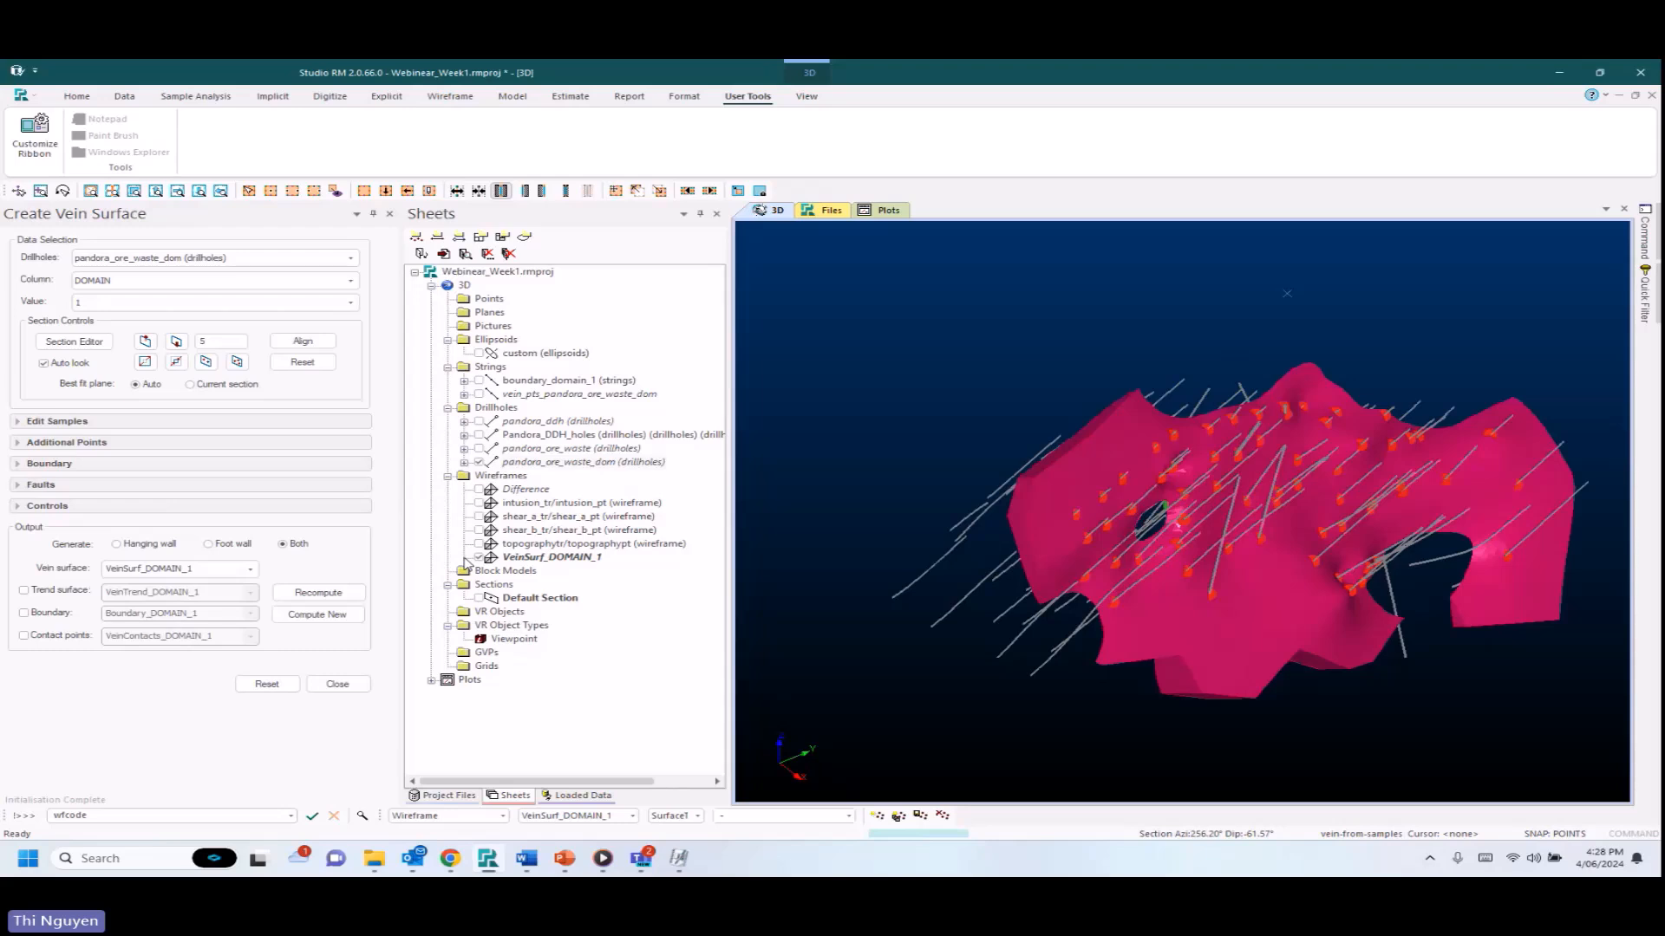
Hide the VeinSurf_DOMAIN_1 wireframe and exclude the To point of the short isolated drillhole sample near the vein's edge.
left_click(479, 558)
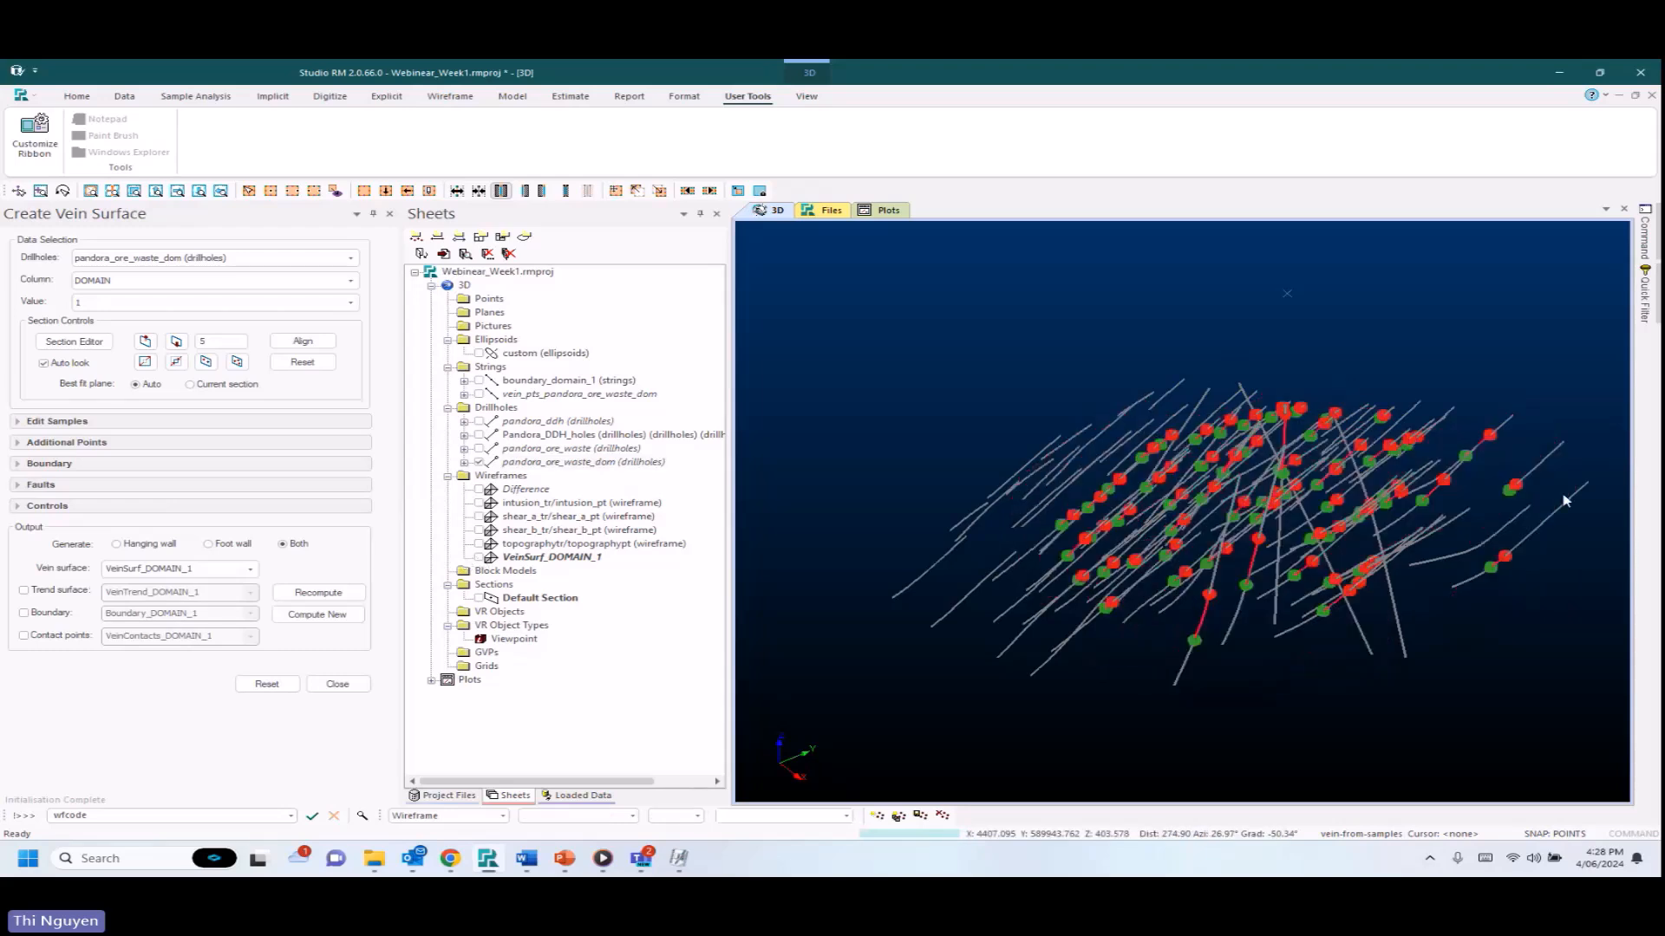
scroll(1562, 491, "up", 3)
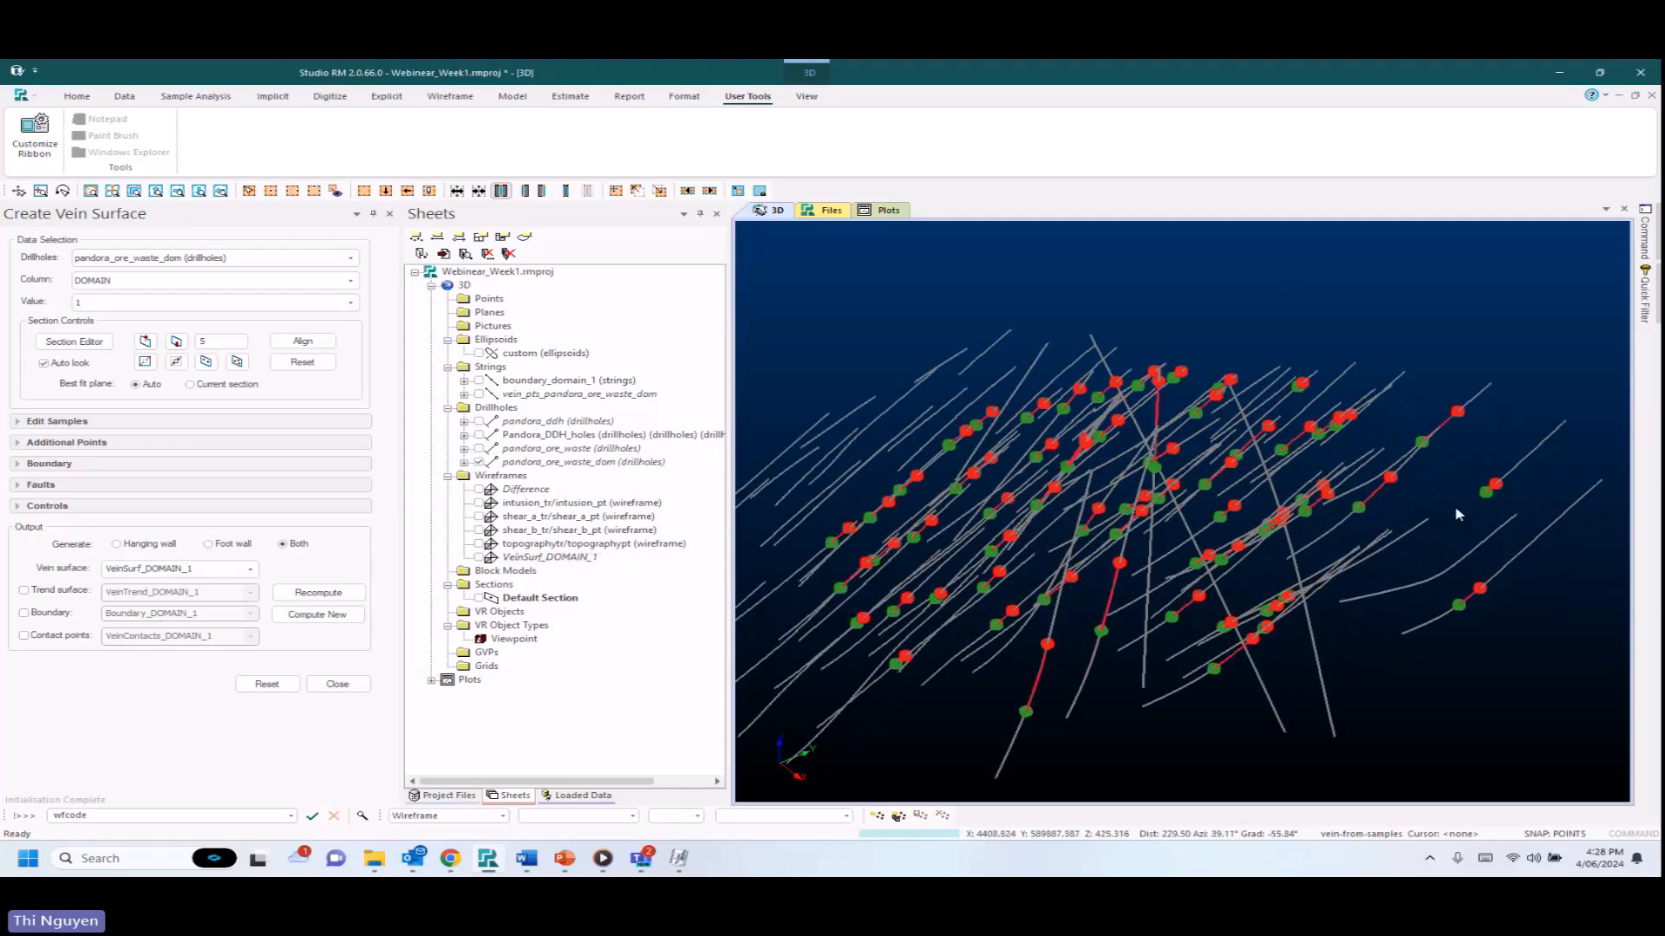
scroll(1502, 502, "up", 2)
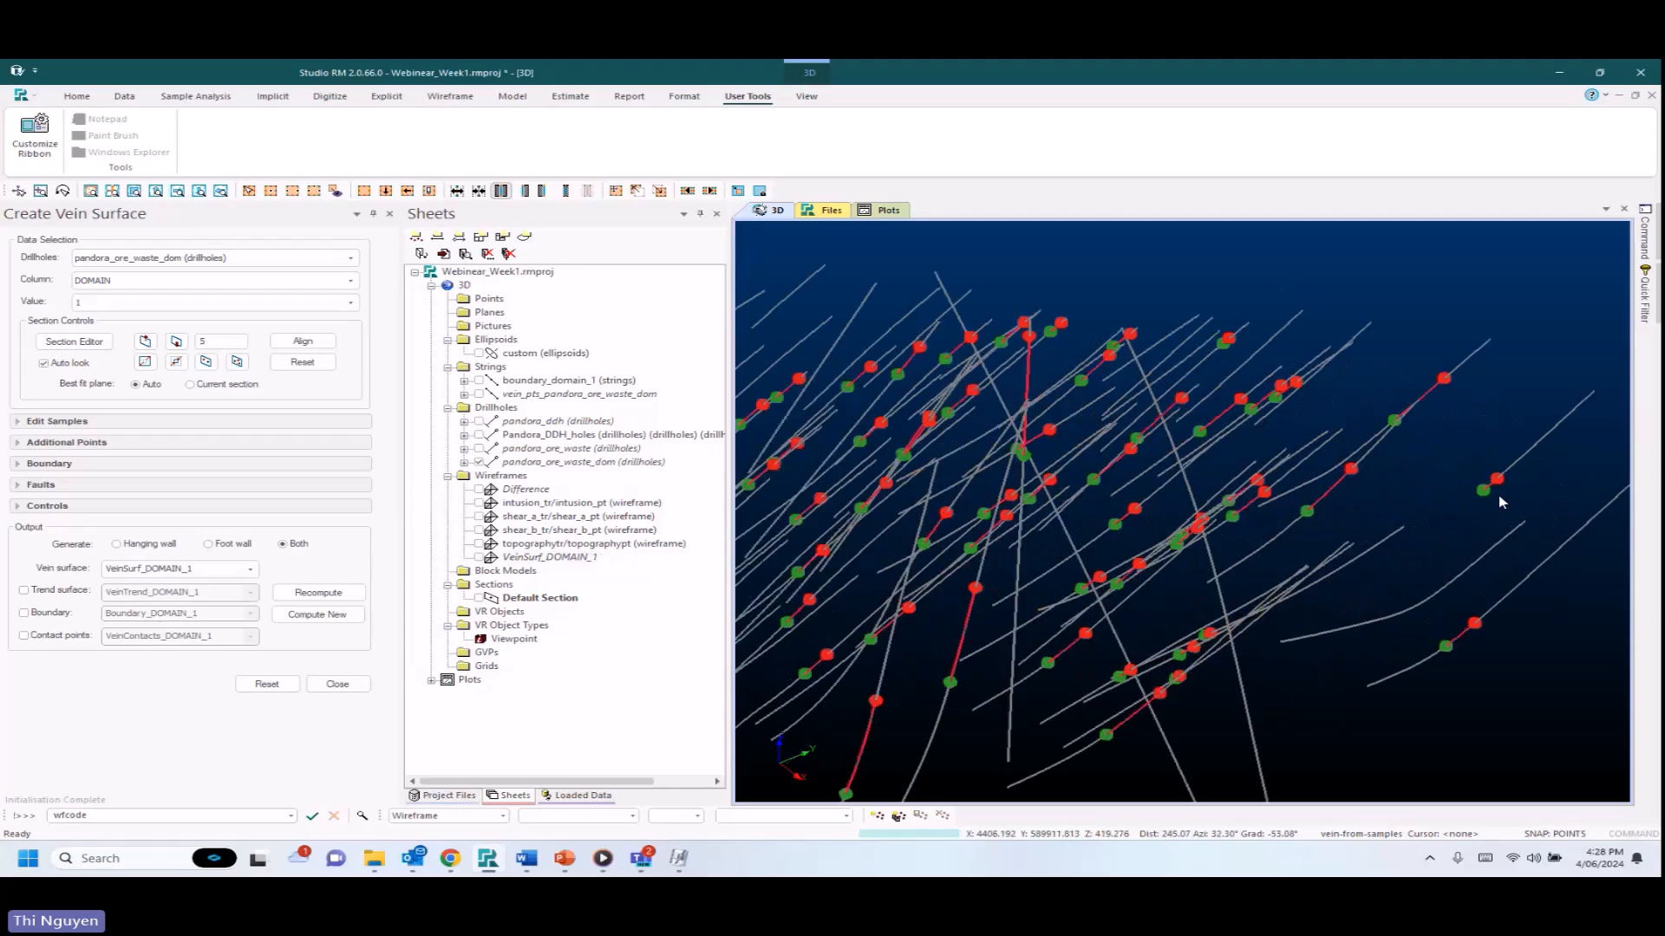
scroll(1513, 491, "up", 2)
scroll(1499, 496, "up", 2)
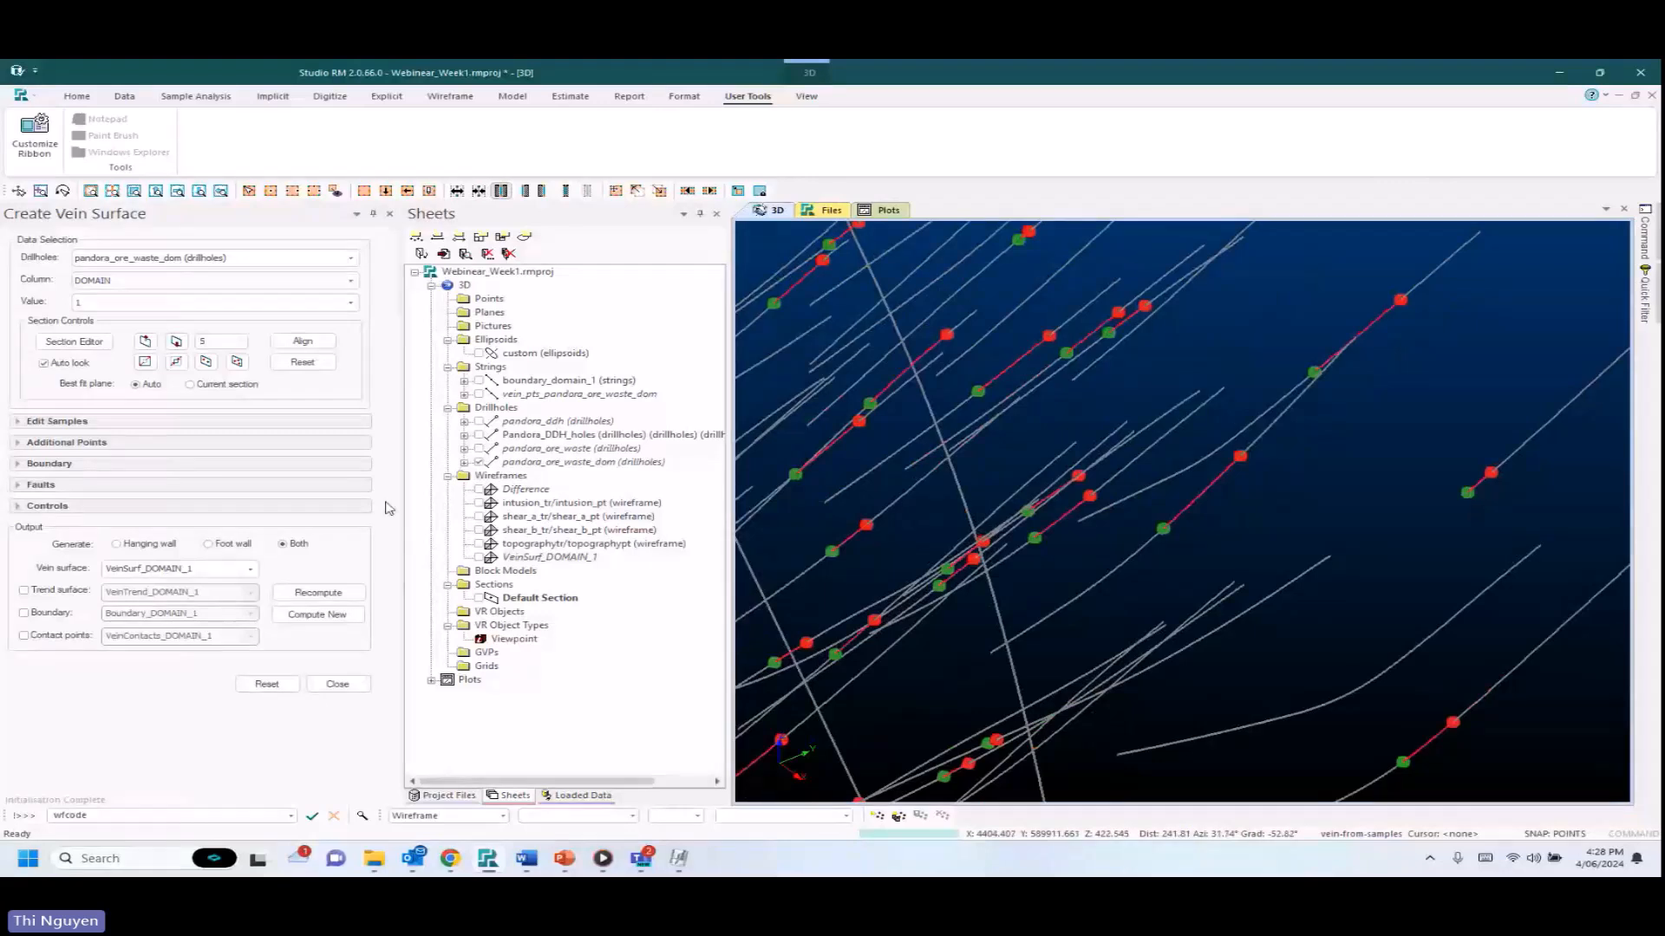
left_click(54, 421)
left_click(62, 442)
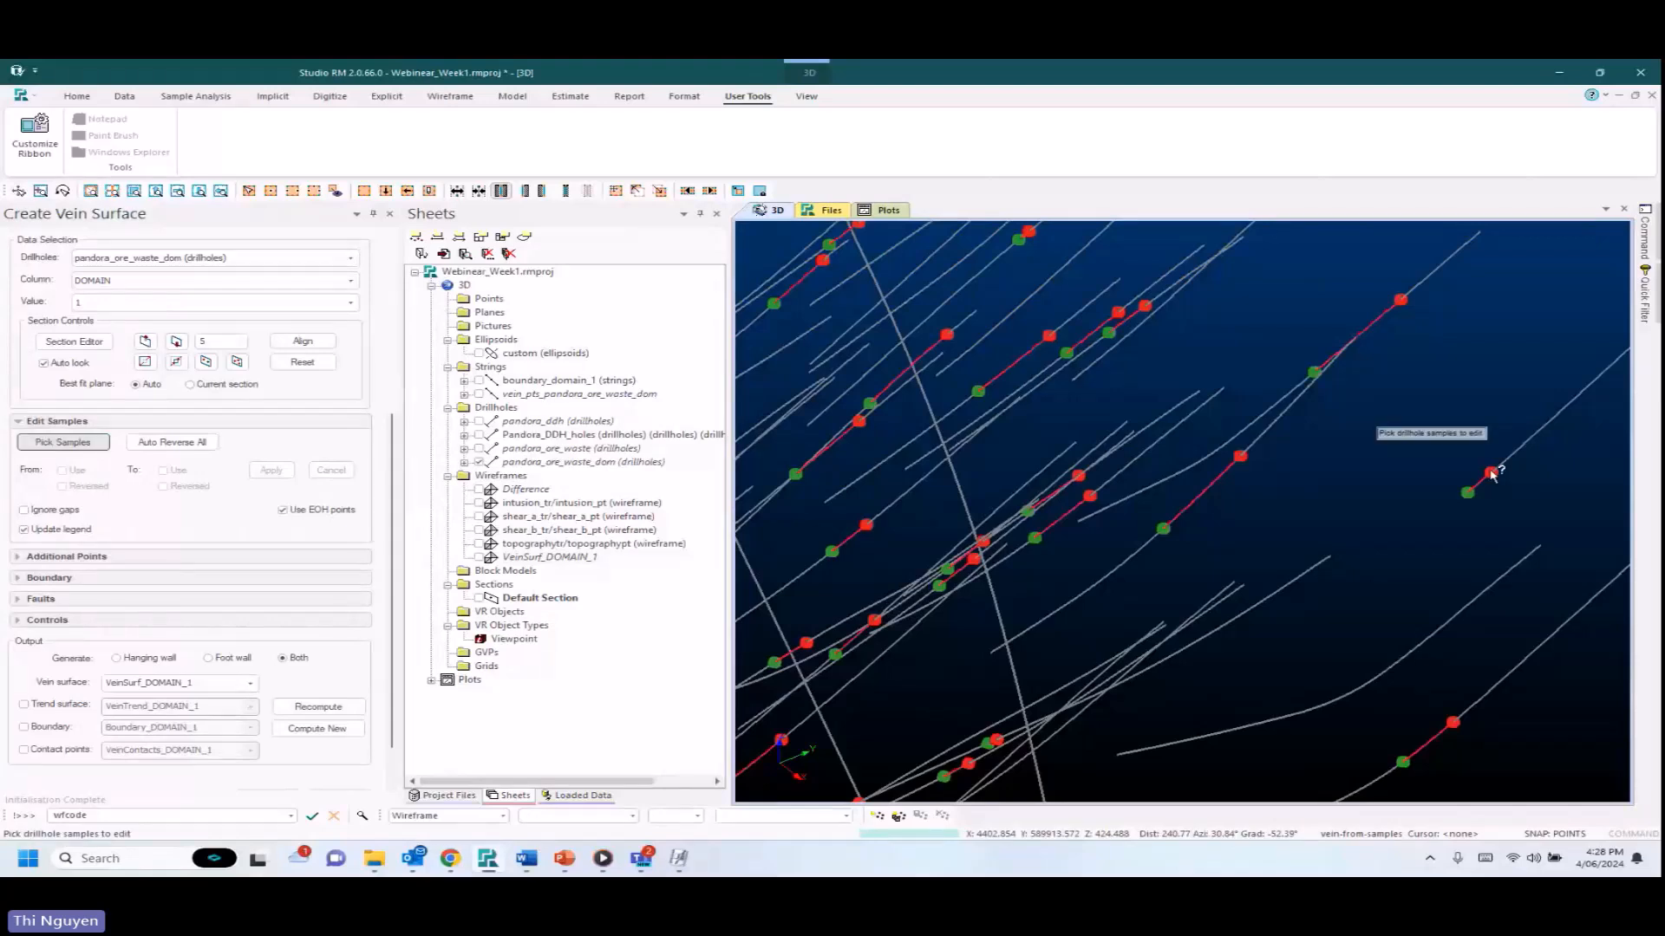
left_click(1484, 476)
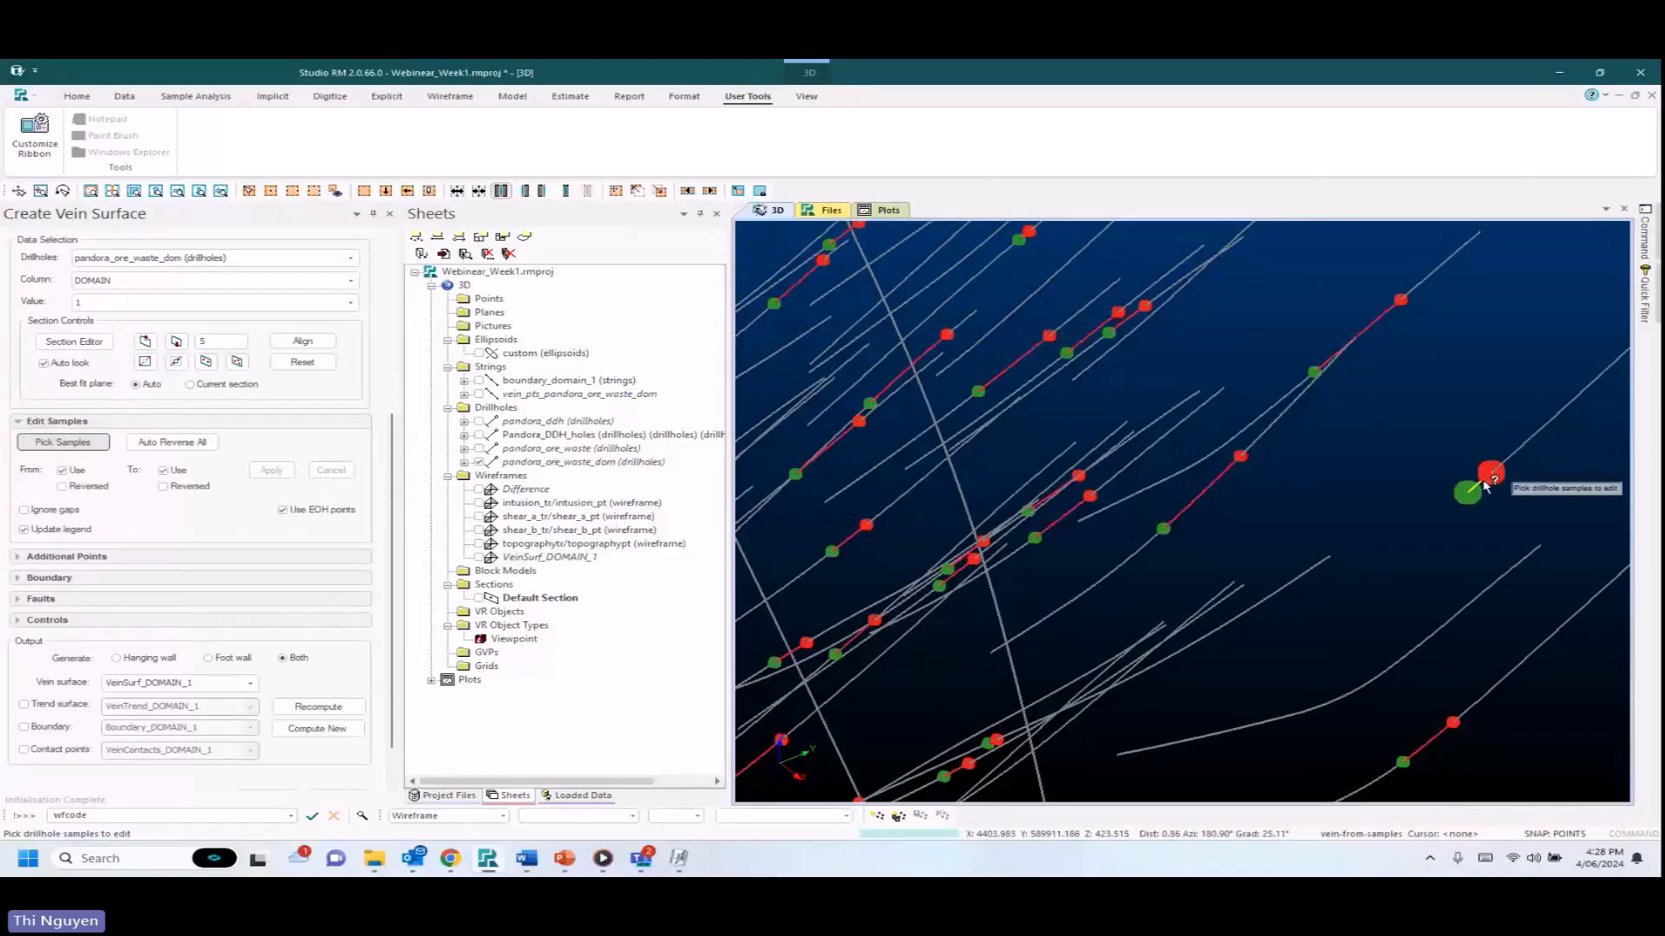
left_click(162, 470)
left_click(270, 469)
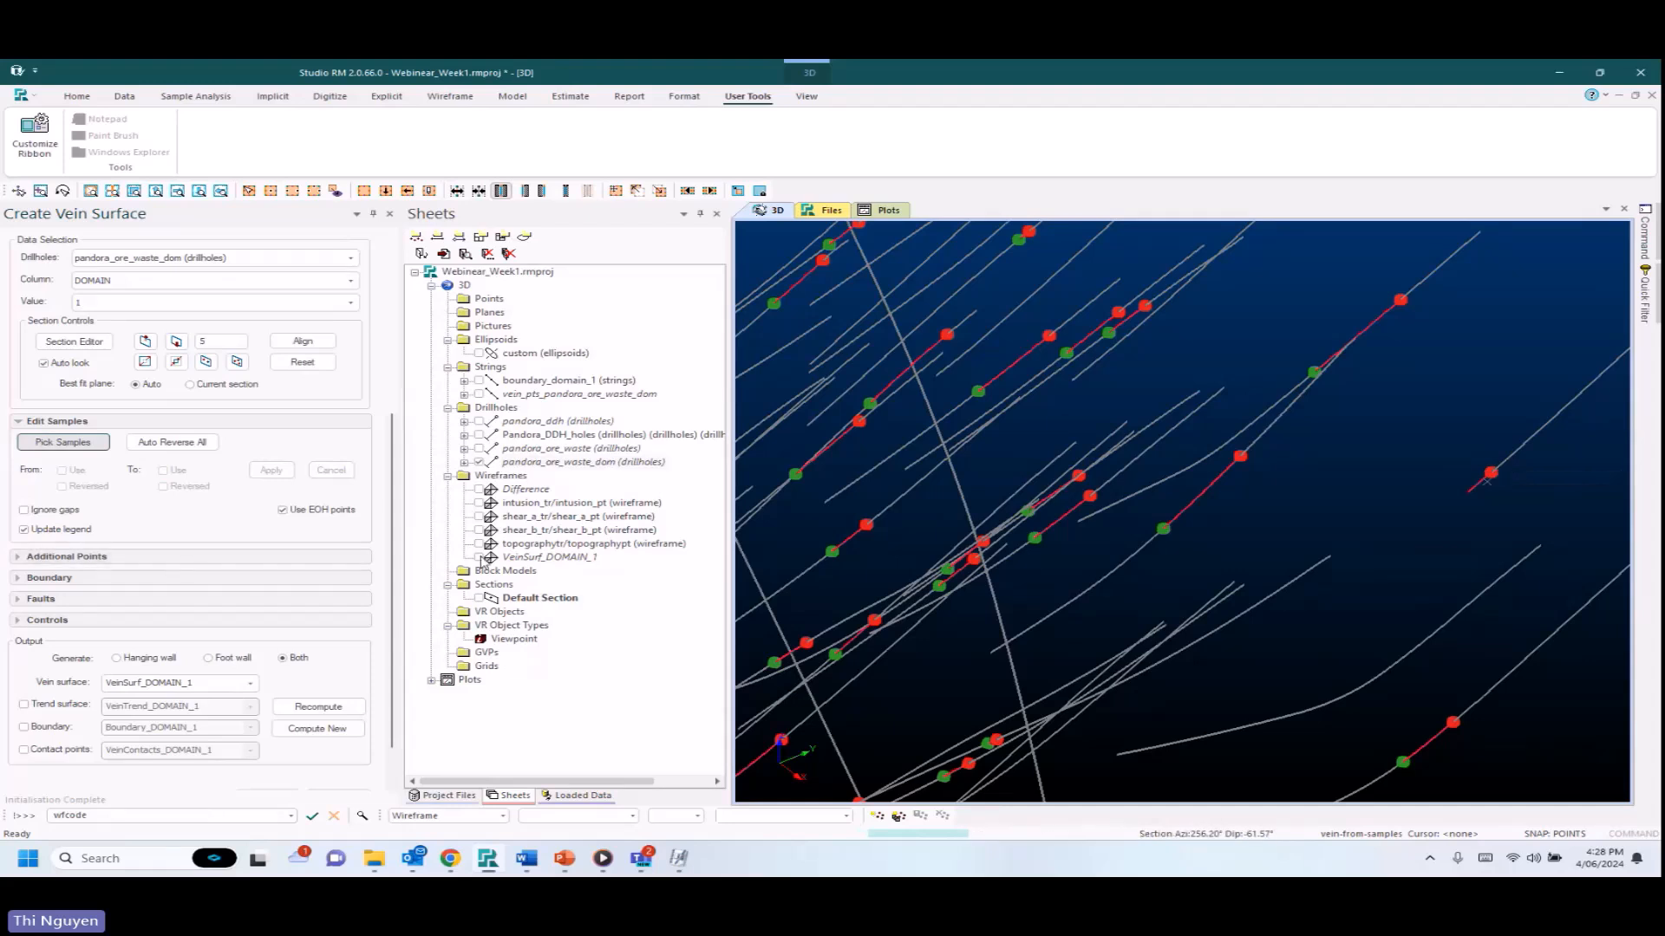
Display the VeinSurf_DOMAIN_1 wireframe again and examine the holes in the vein surface and the drillholes crossing them.
left_click(479, 557)
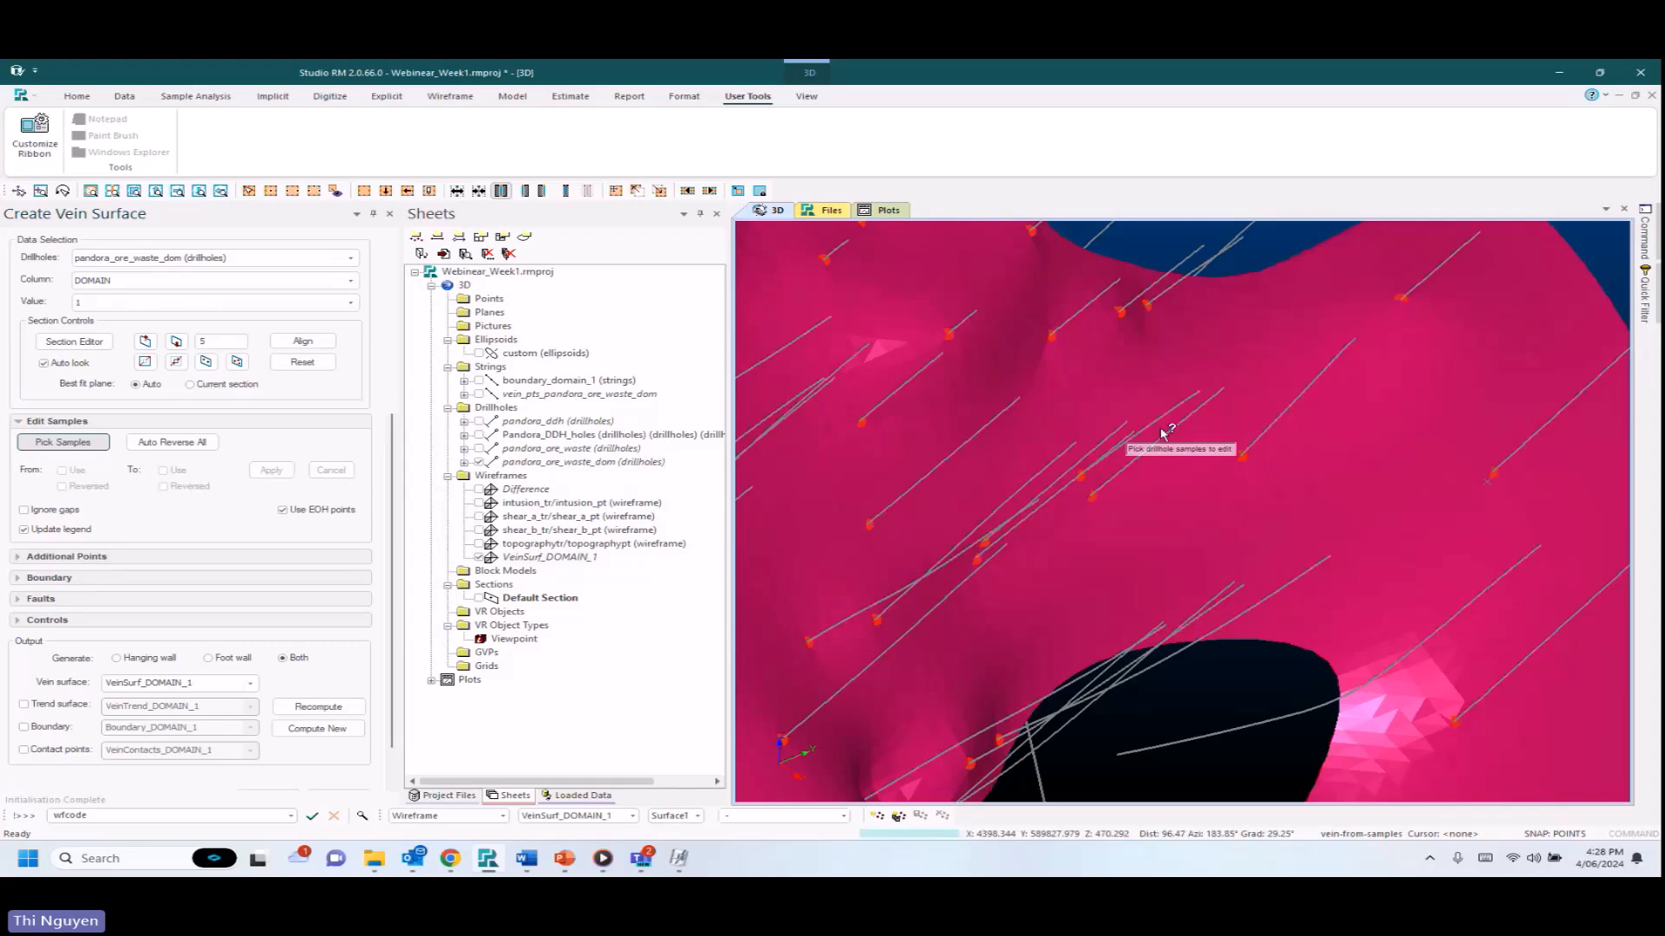
scroll(1315, 553, "down", 3)
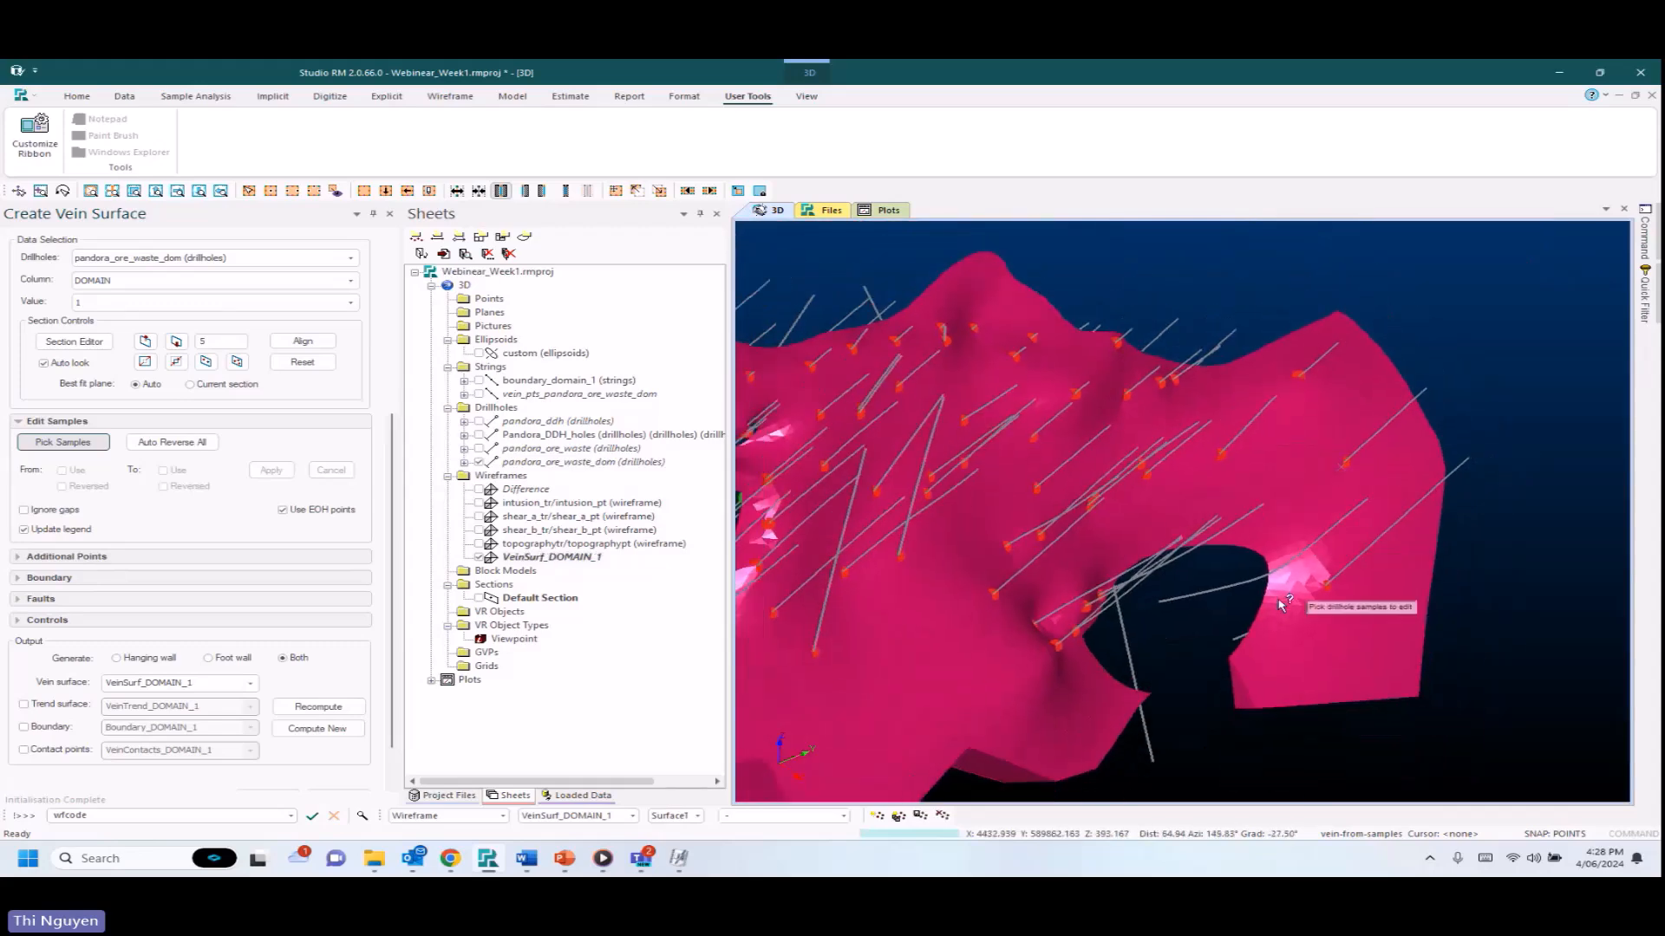
scroll(1281, 605, "down", 2)
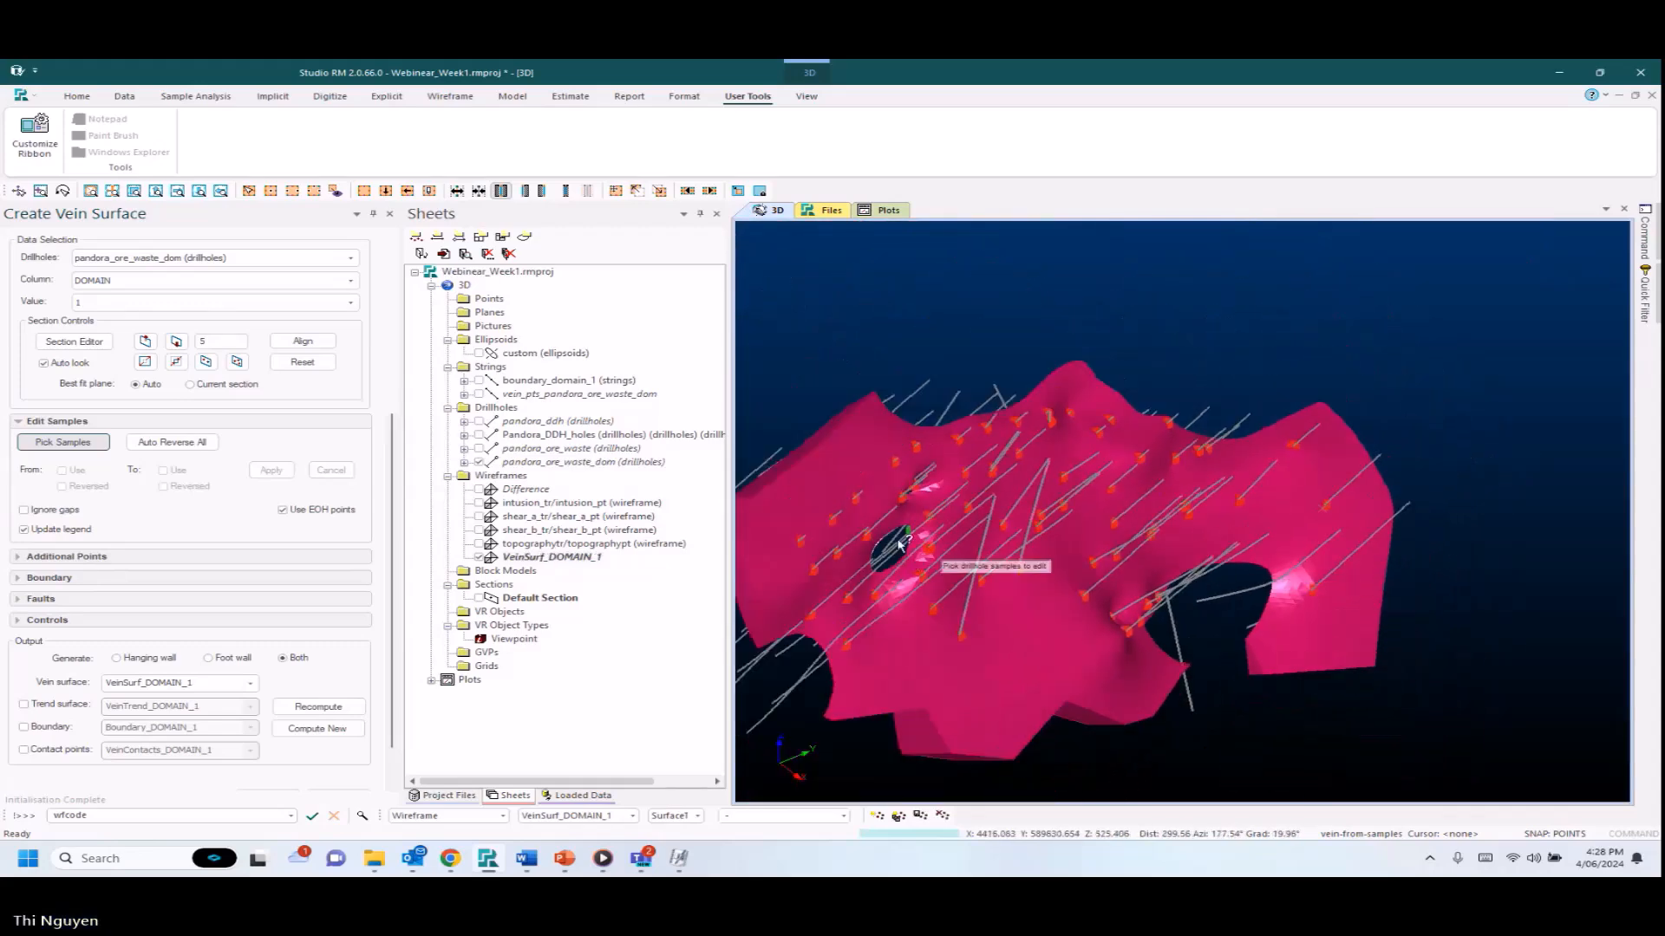
scroll(883, 553, "up", 1)
scroll(883, 553, "up", 1)
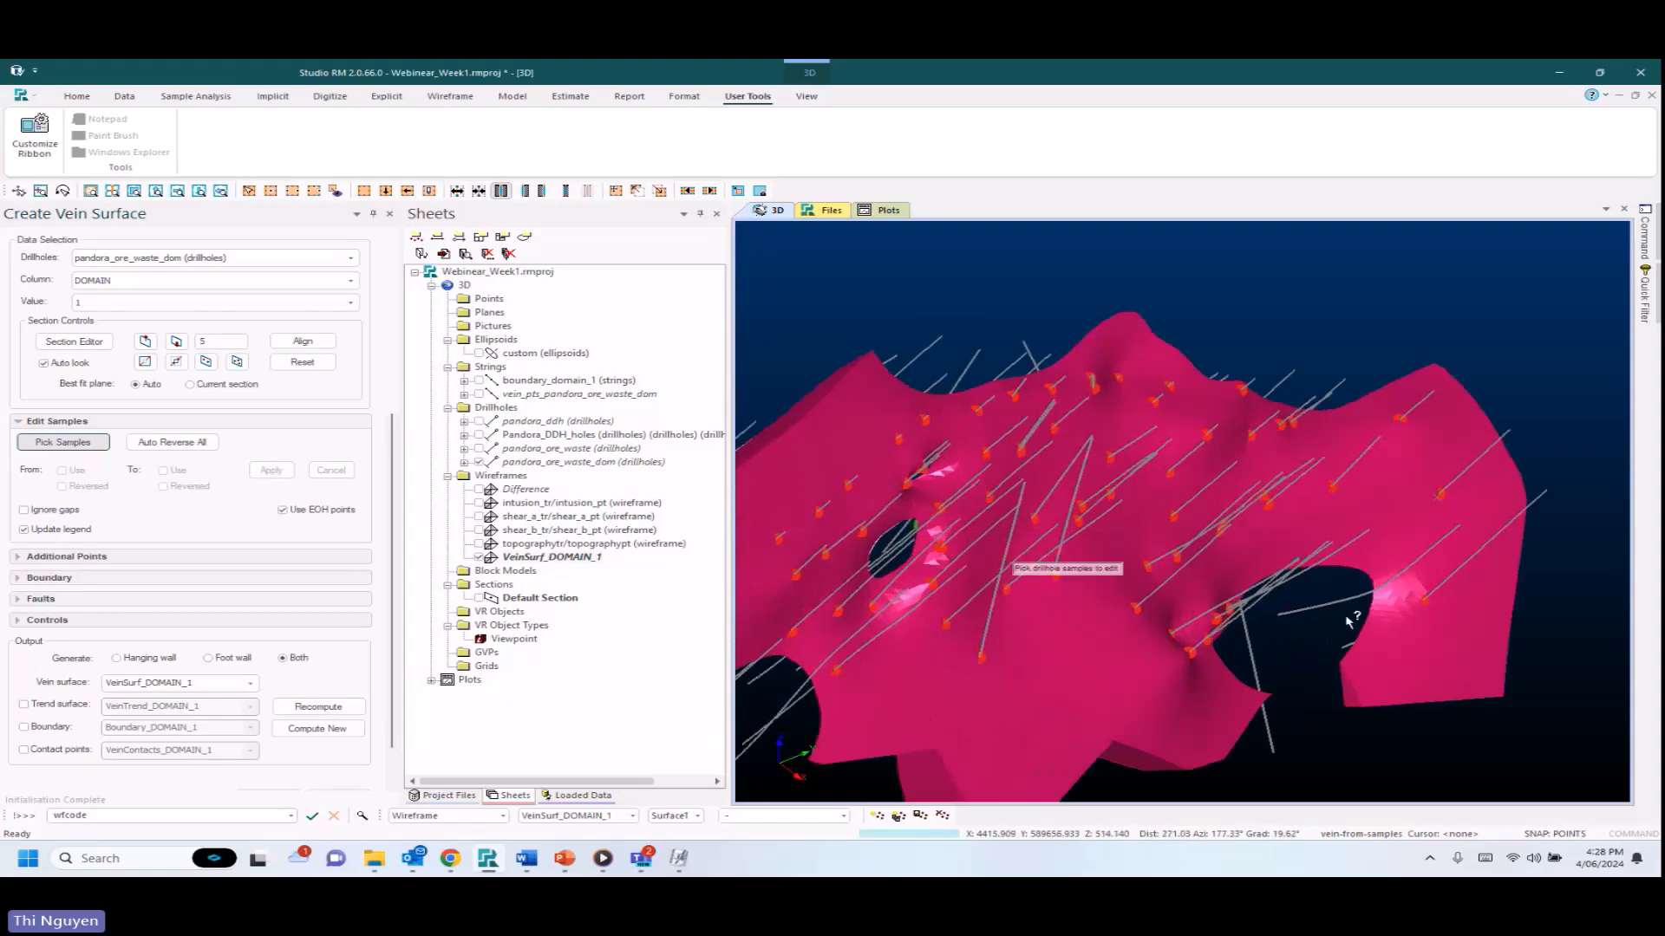
scroll(1430, 613, "up", 3)
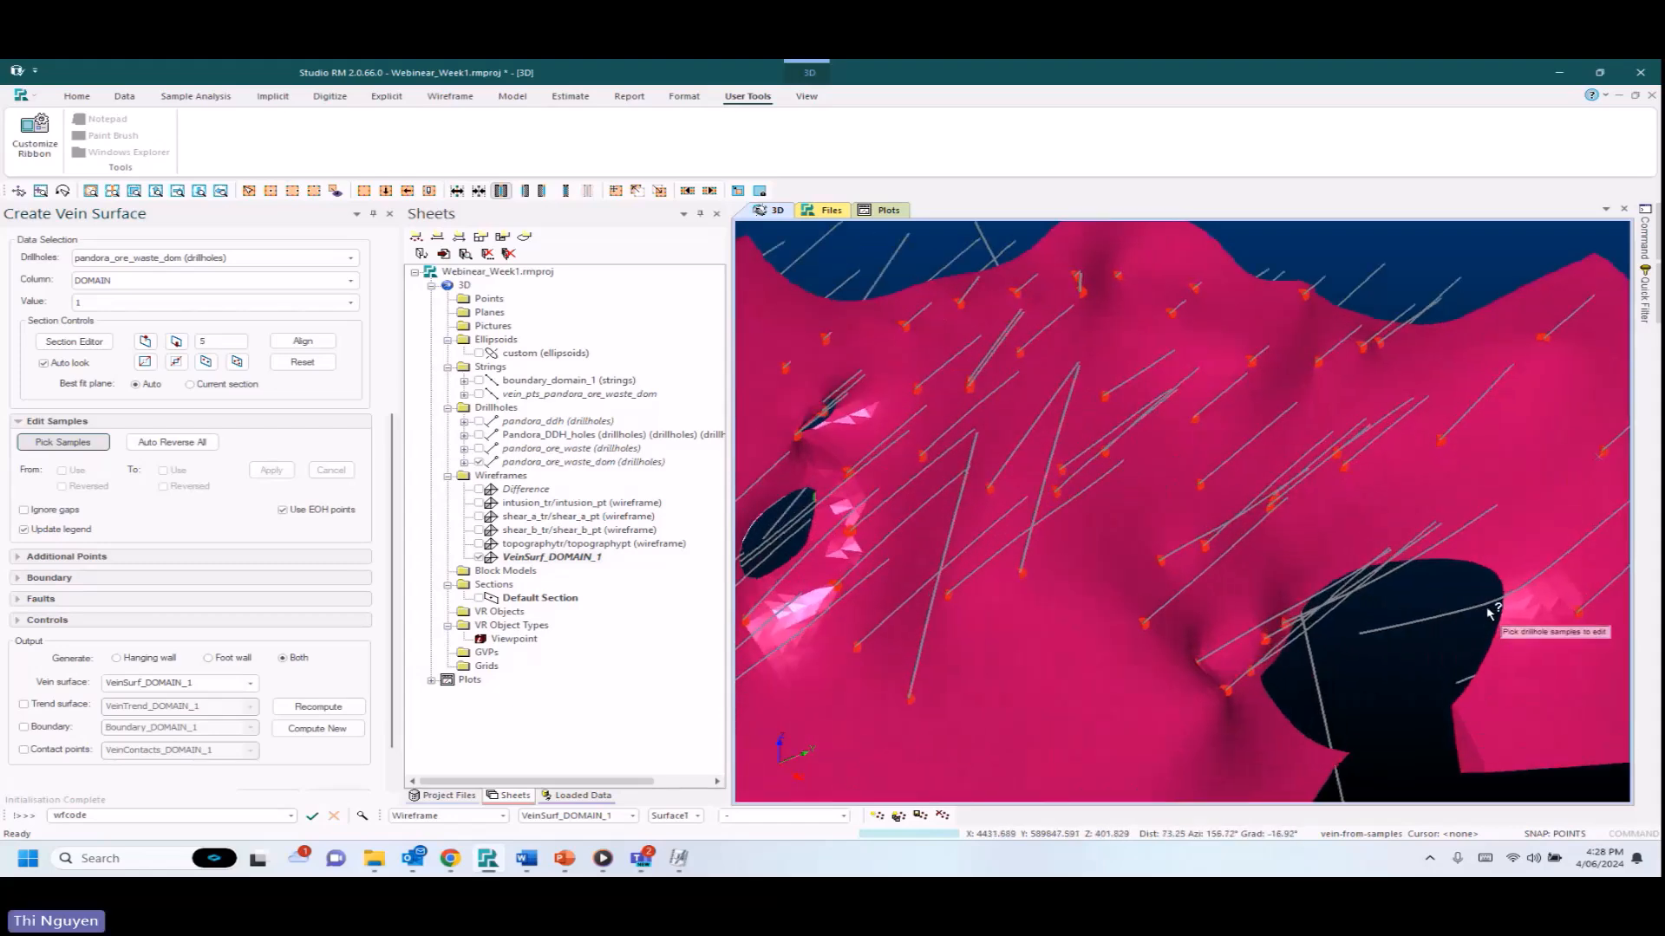
scroll(1488, 615, "up", 1)
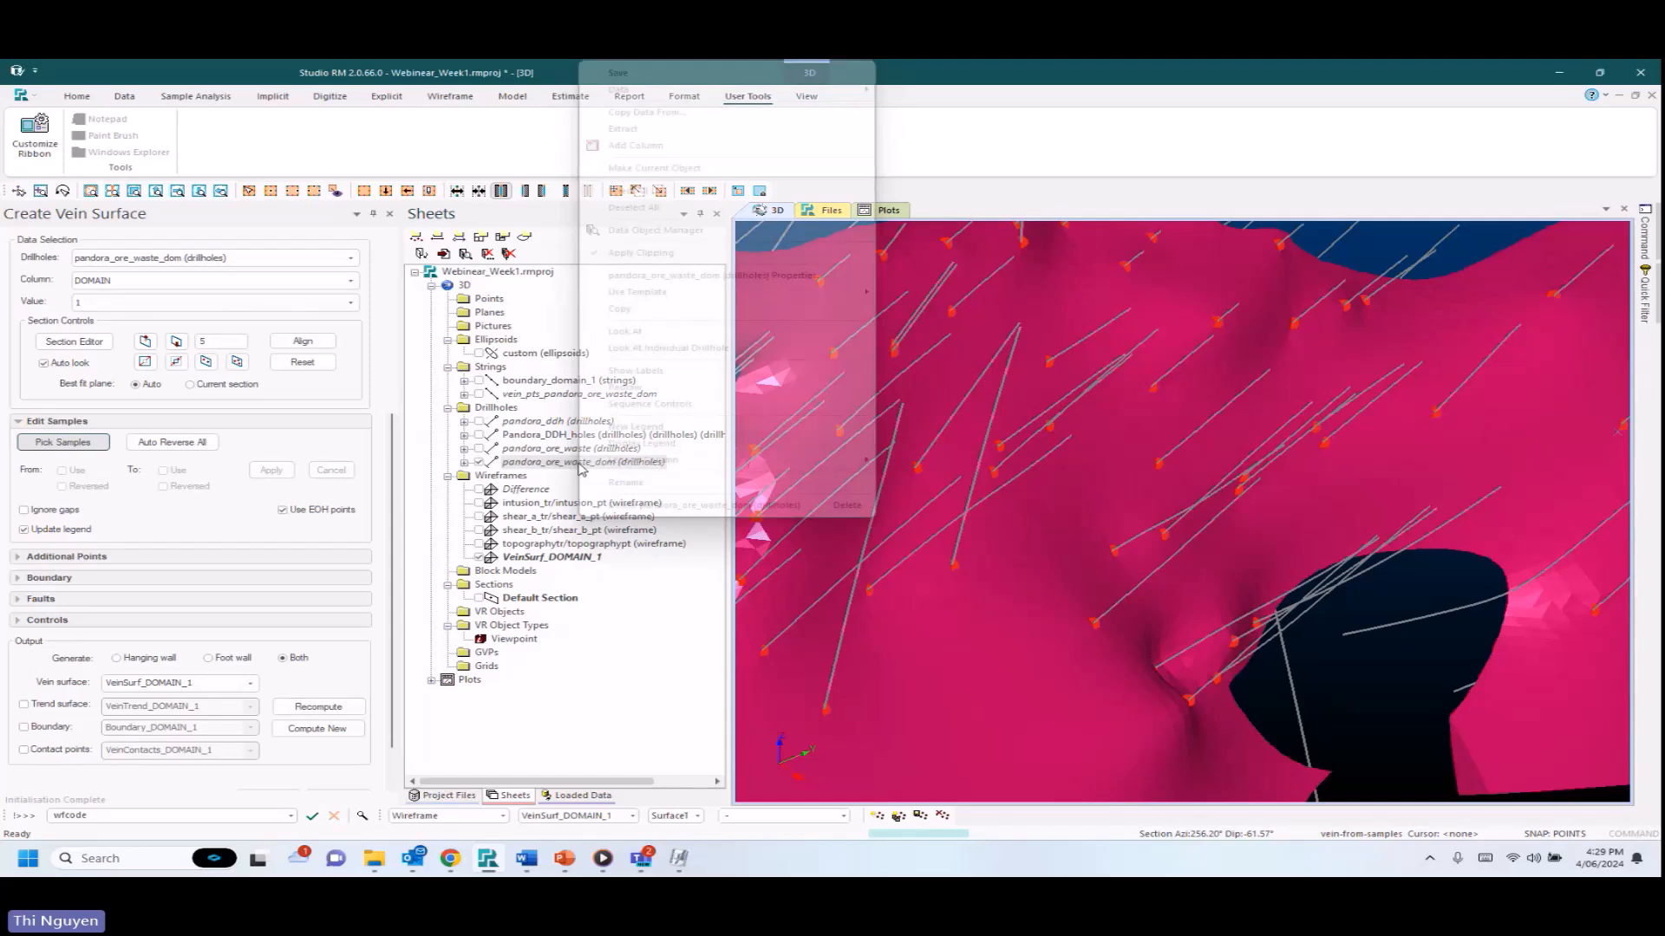
Apply the first saved display template to the pandora_ore_waste_dom drillholes and view the drillhole crossing the large gap up close.
mouse_move(850, 298)
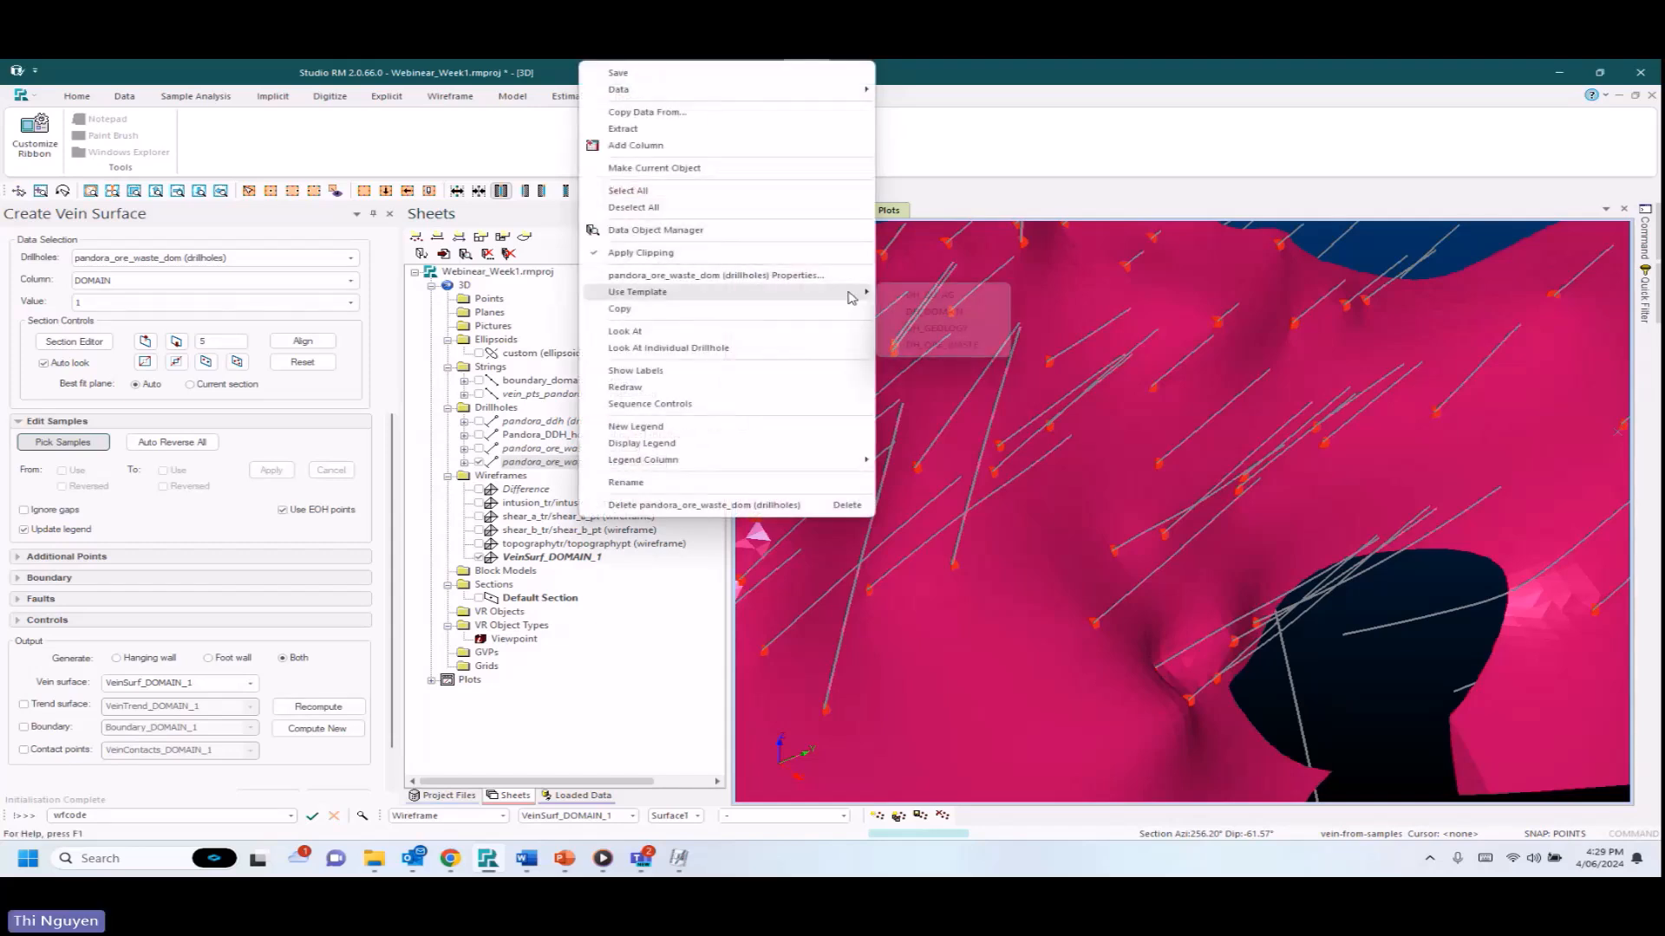
left_click(943, 297)
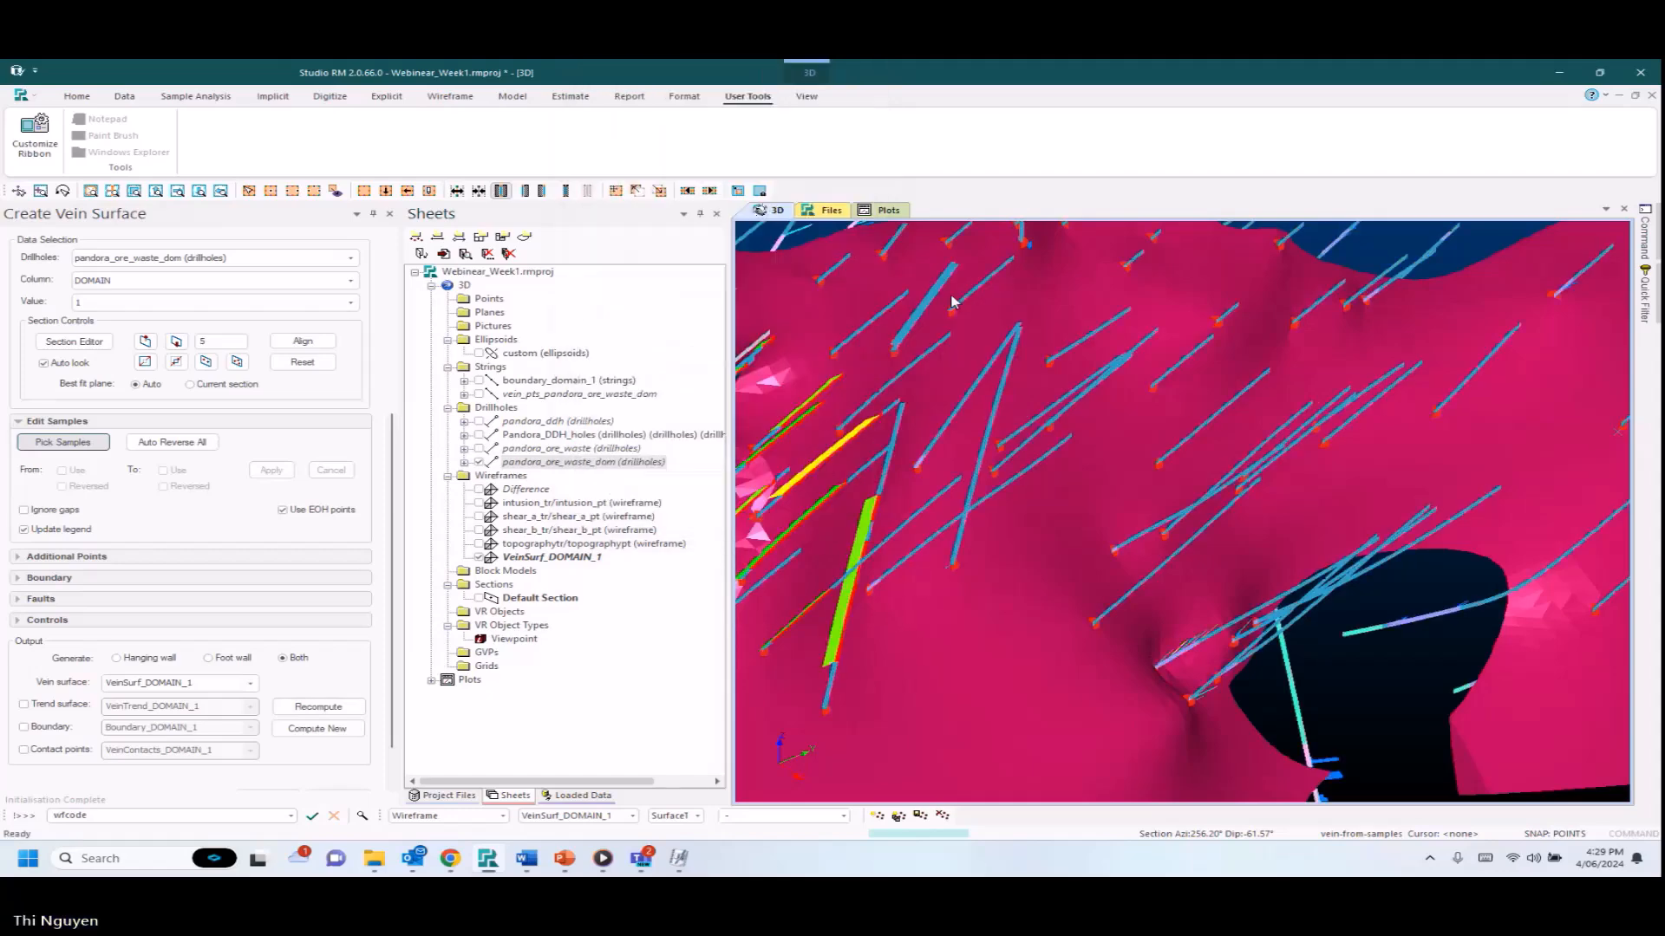
scroll(1474, 619, "up", 2)
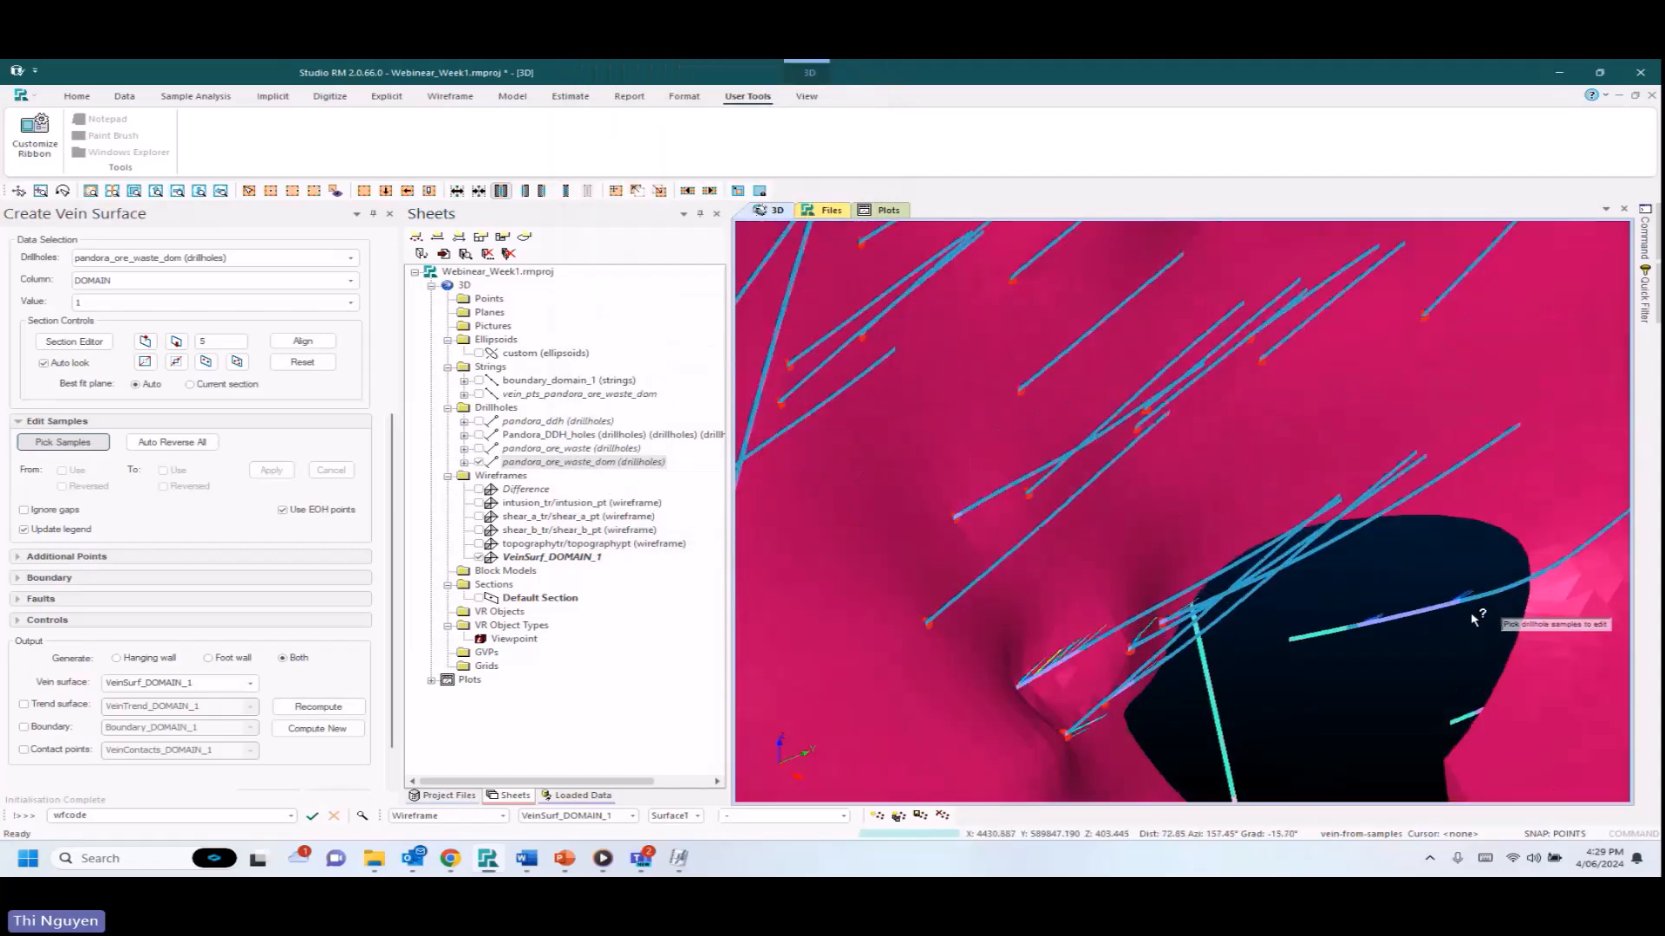
scroll(1469, 614, "up", 1)
scroll(1464, 609, "up", 2)
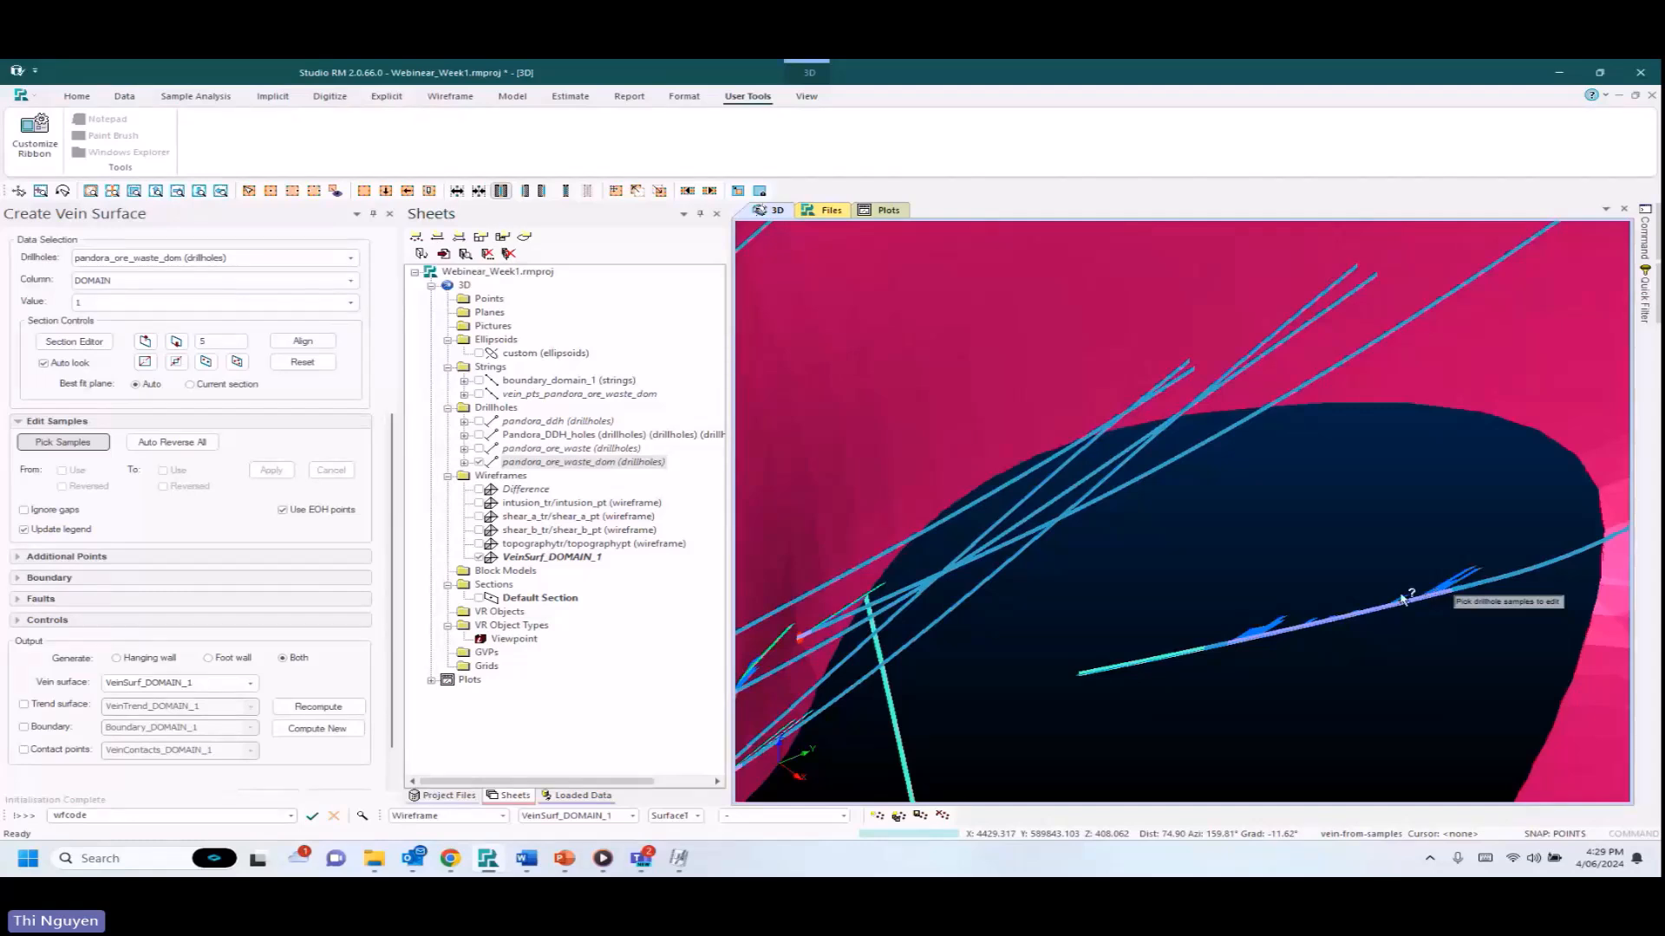
Enable the use of additional points and display the vein_pts_pandora_ore_waste_dom strings over the gaps in the surface.
left_click(56, 558)
left_click(24, 574)
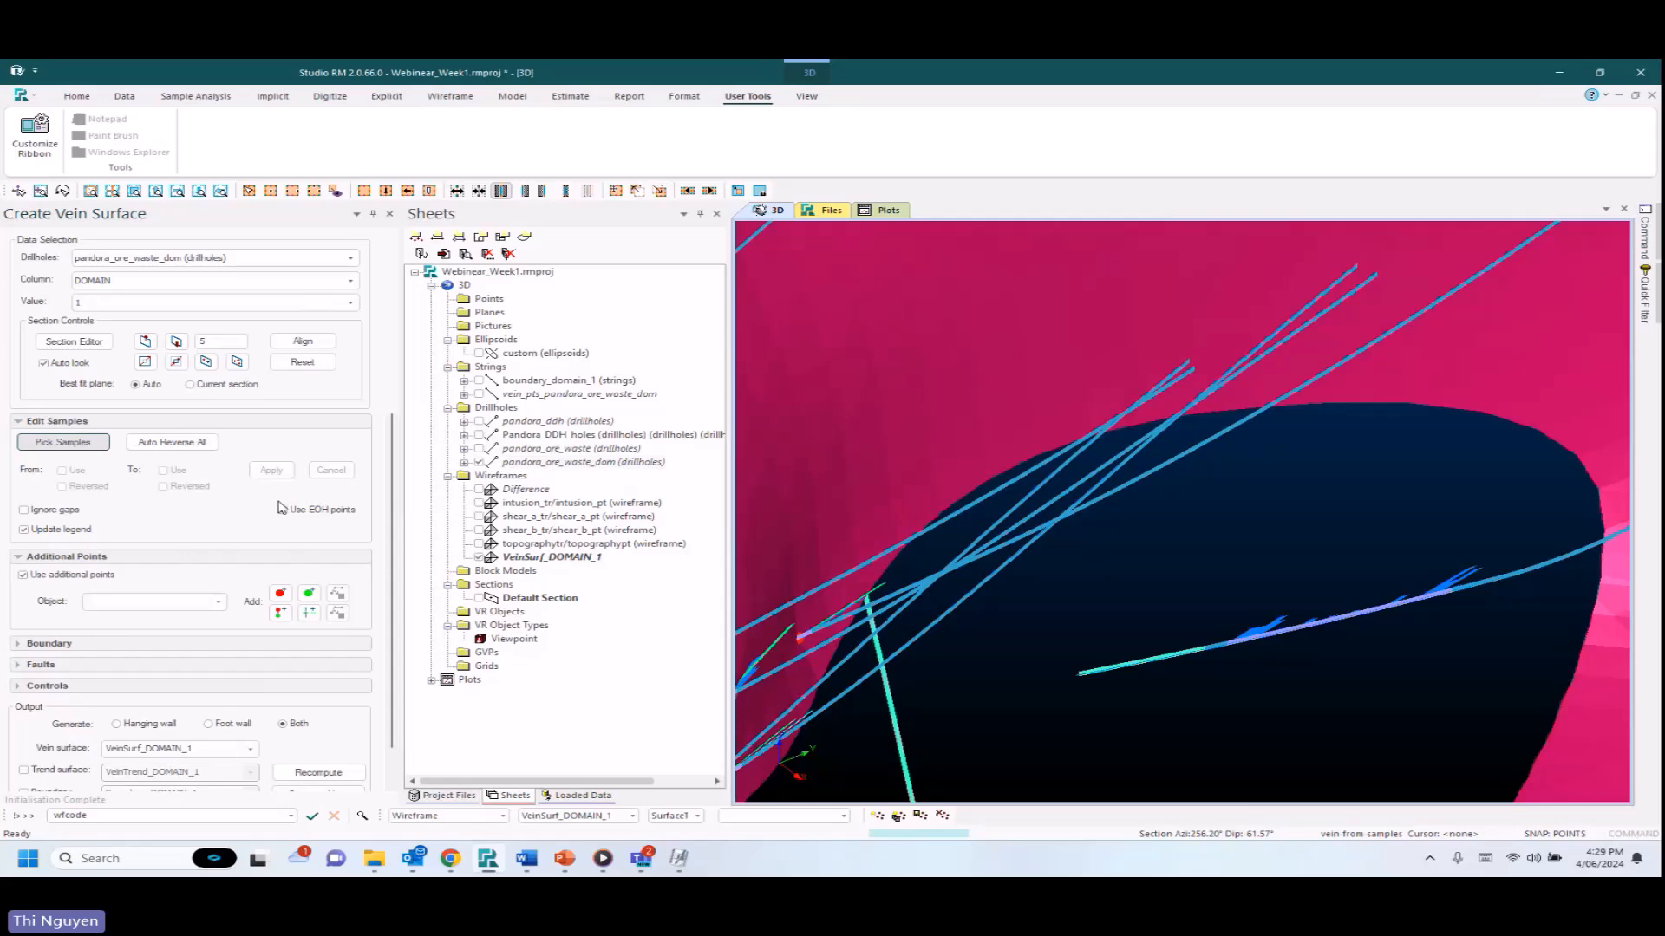
left_click(282, 509)
scroll(1444, 599, "down", 1)
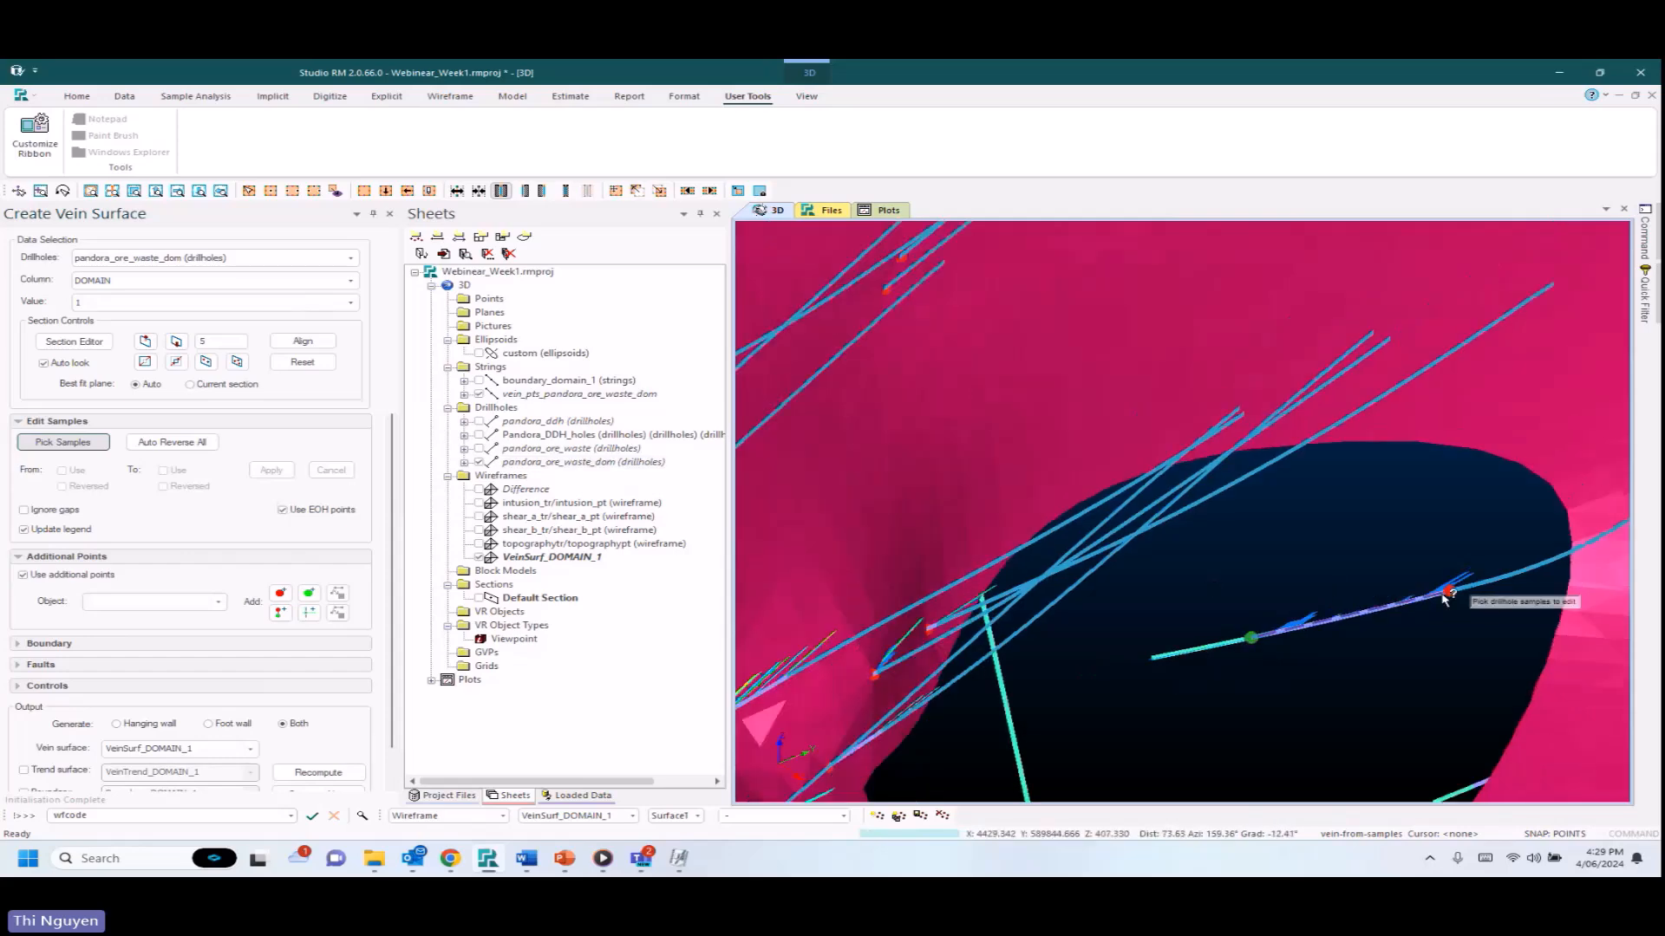
scroll(1444, 599, "down", 1)
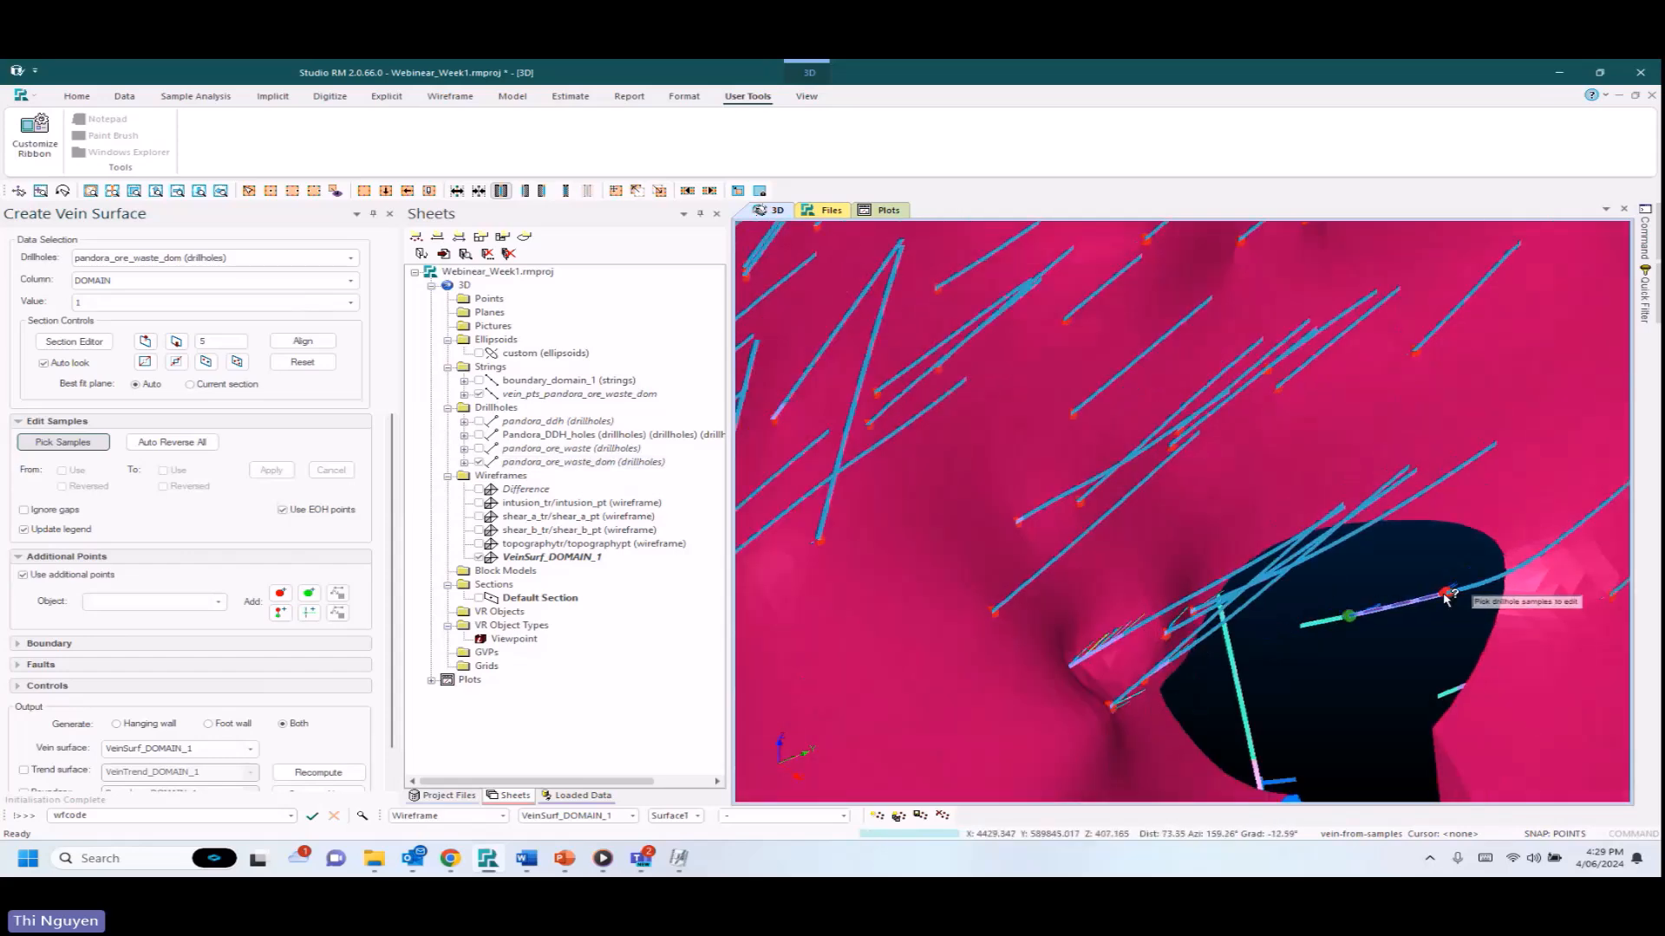
scroll(1446, 599, "down", 2)
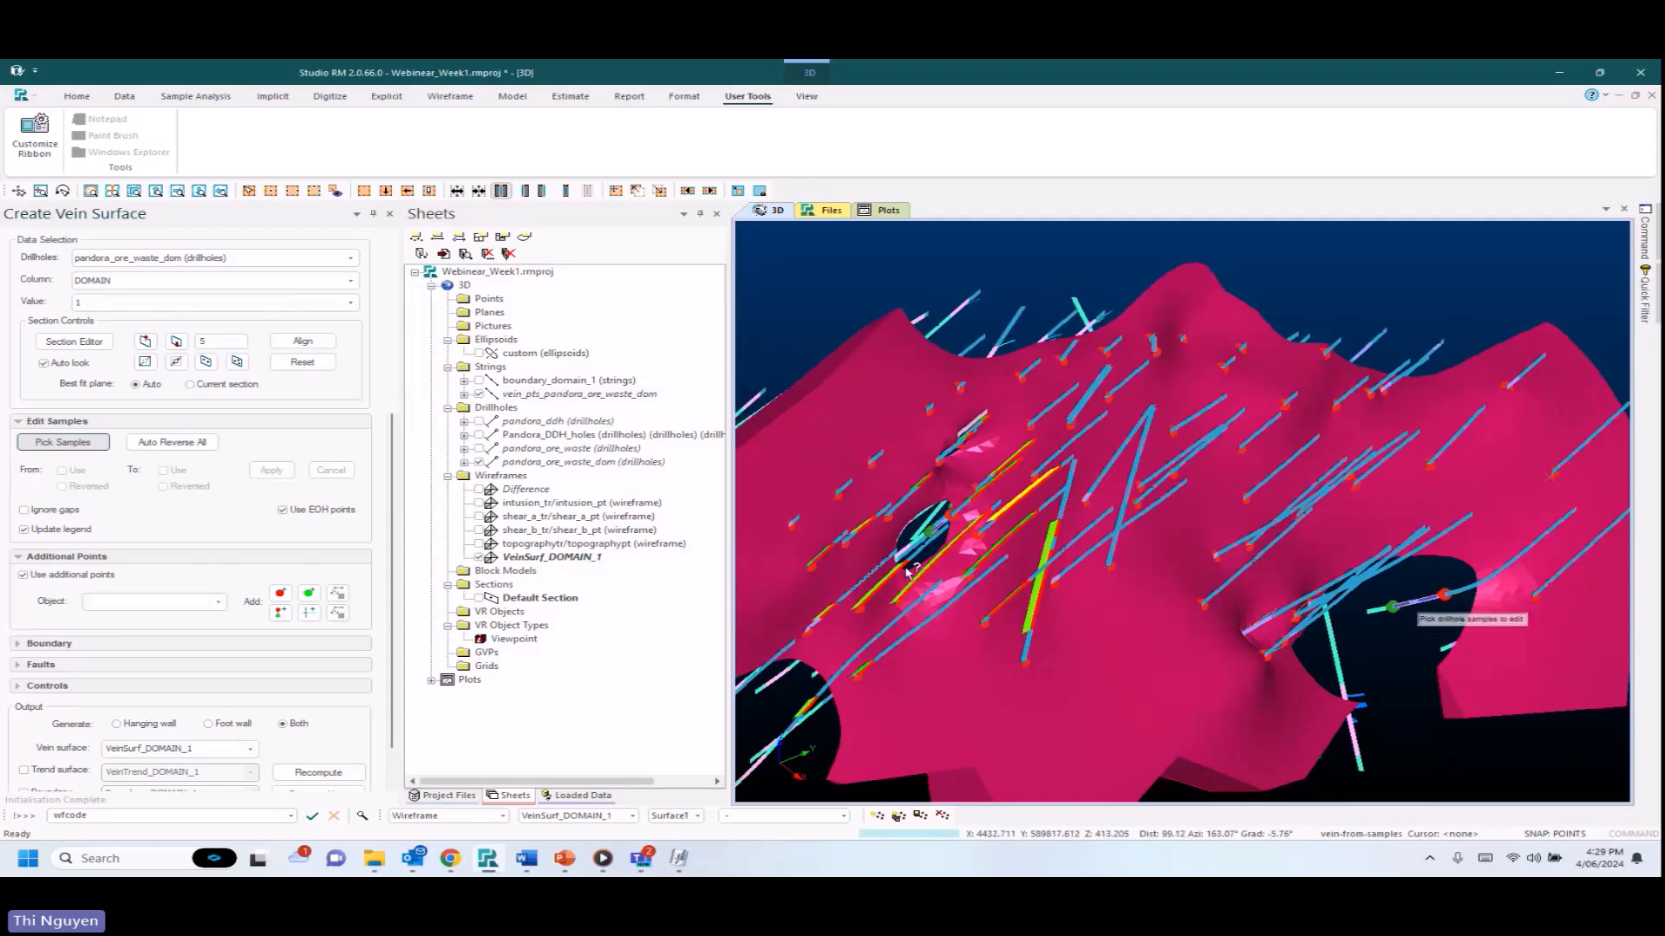
scroll(260, 598, "down", 1)
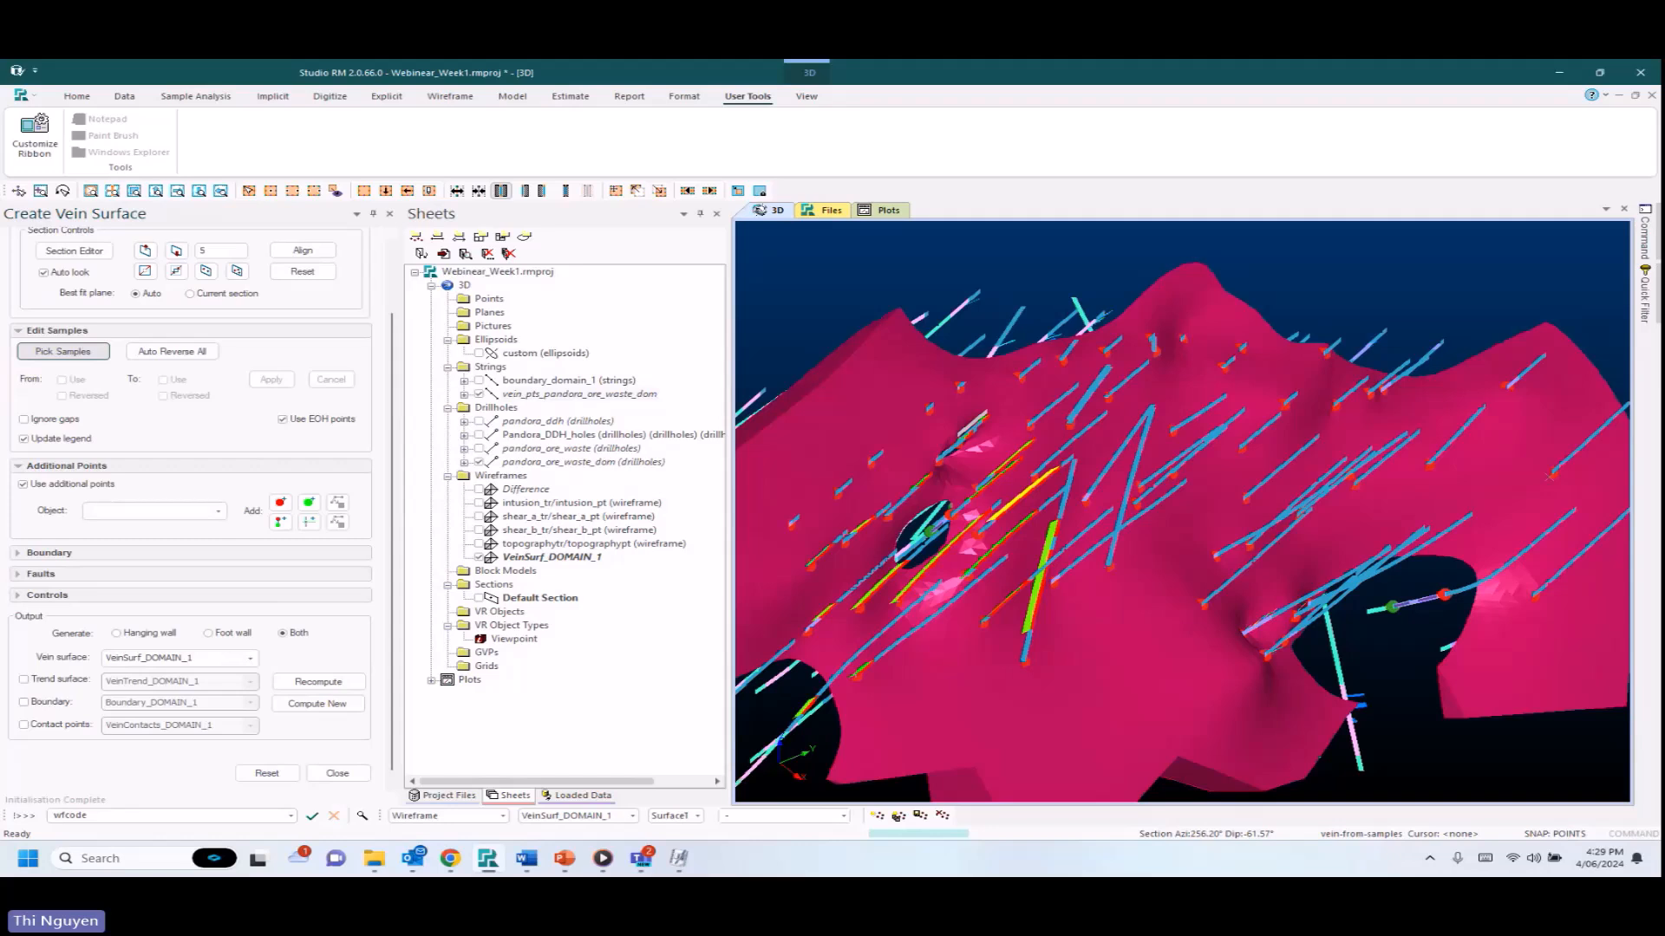
Assign vein_pts_pandora_ore_waste_dom as the additional points object and recompute the domain 1 vein surface.
left_click(344, 683)
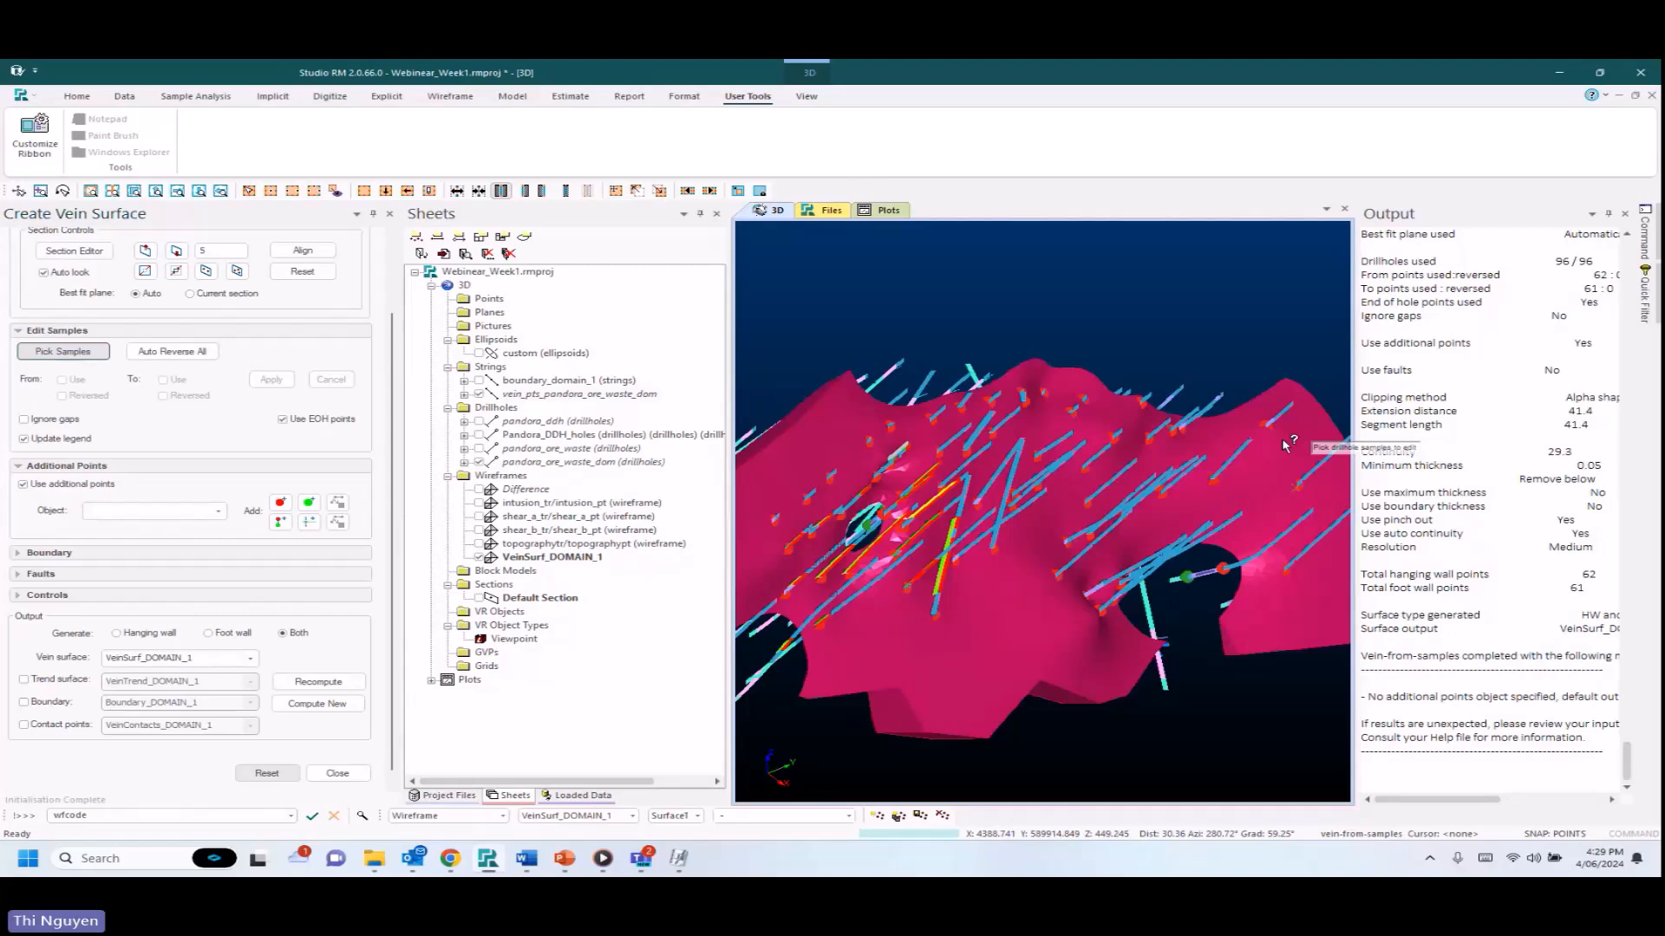
left_click(220, 511)
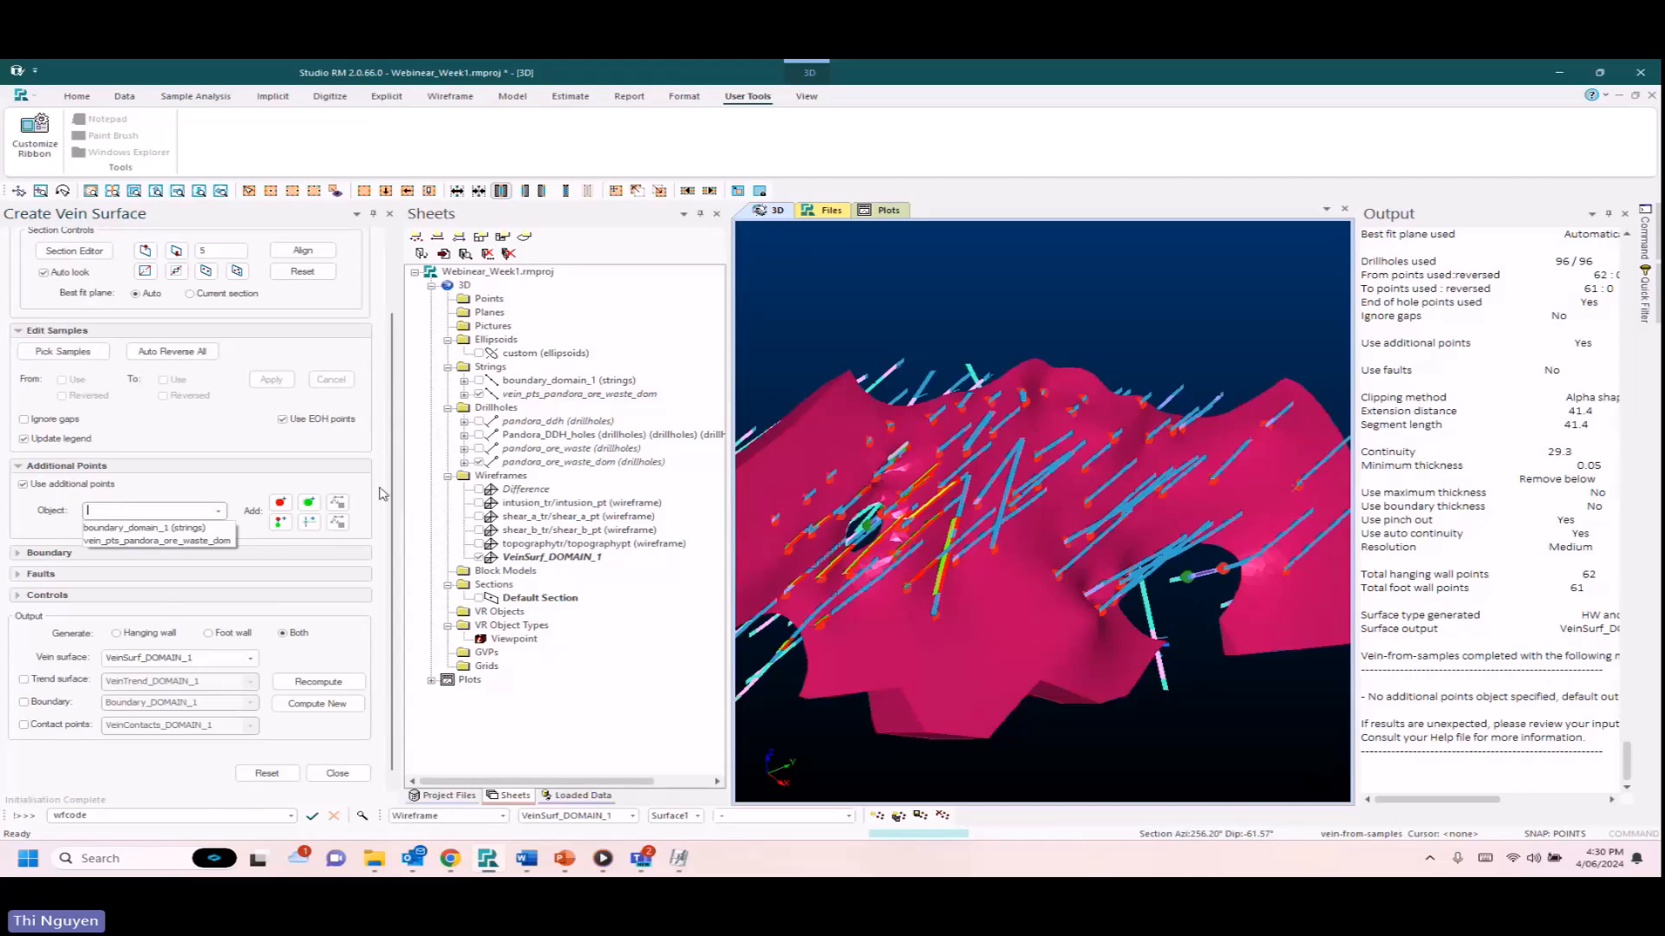
left_click(179, 547)
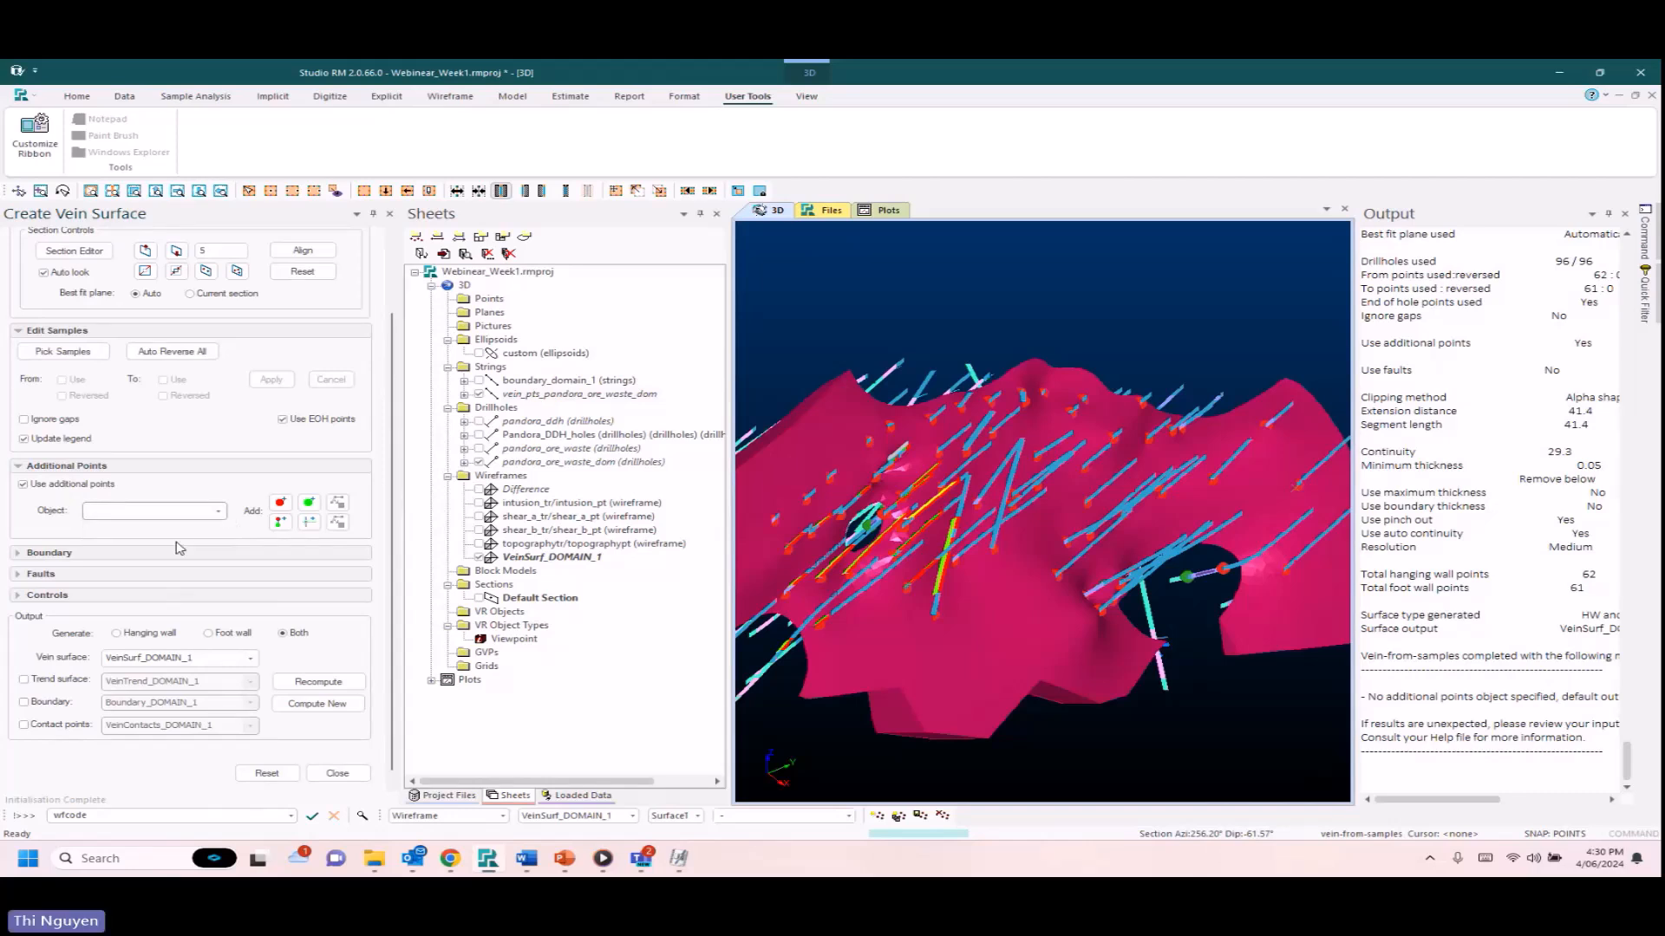
left_click(333, 684)
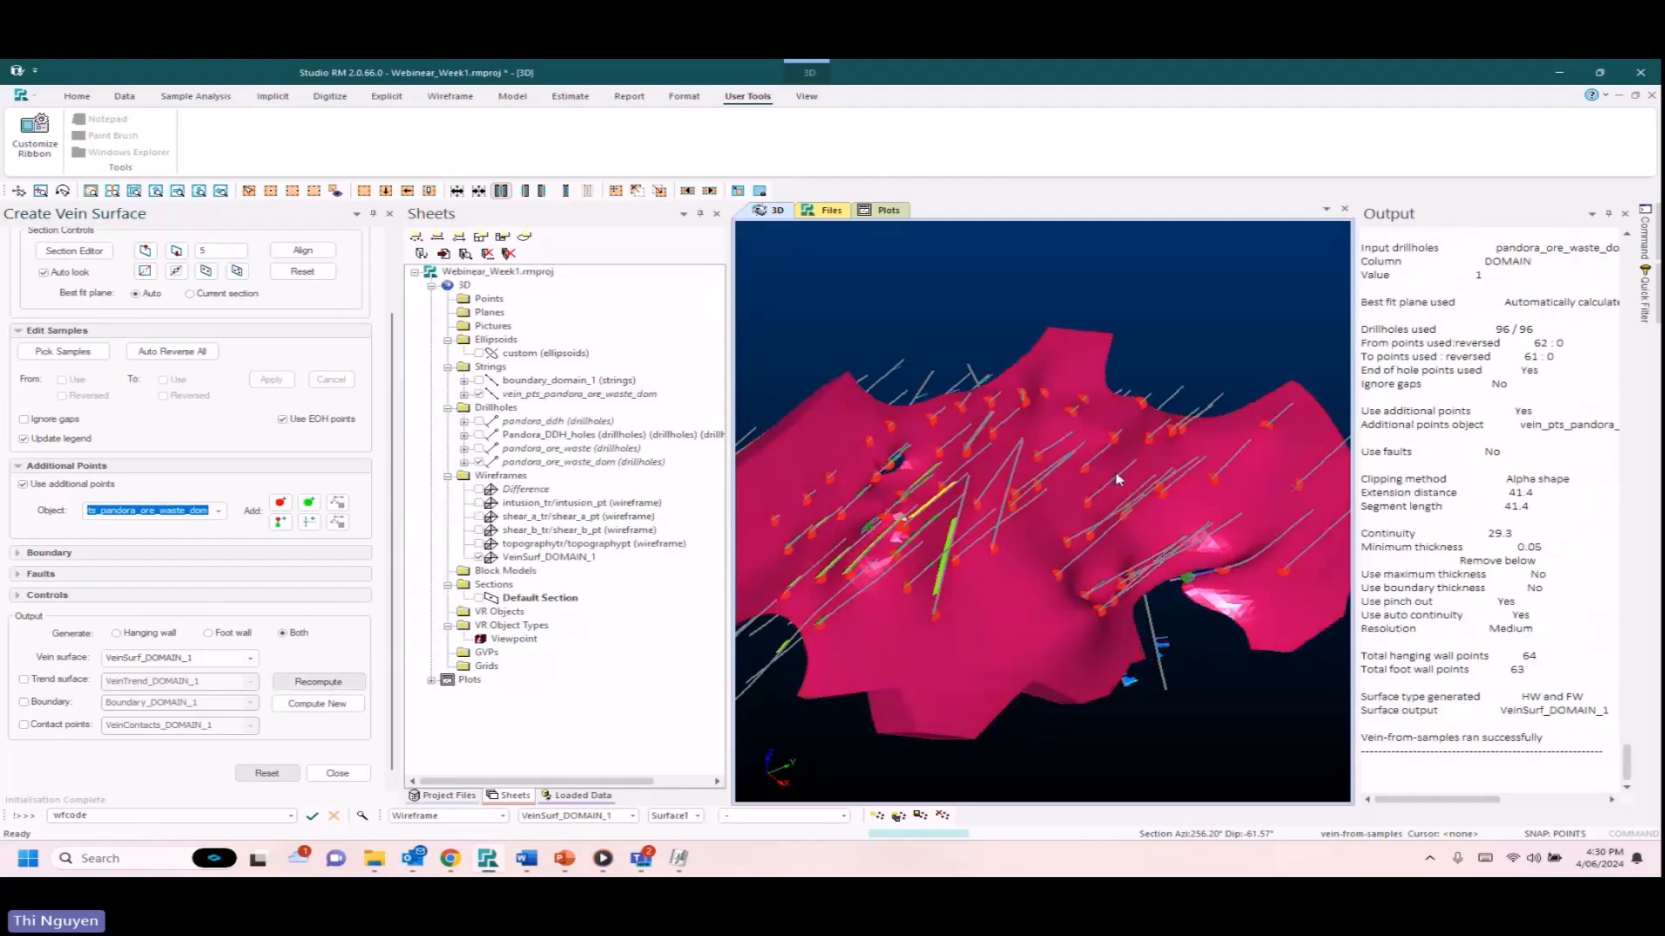
scroll(1203, 605, "down", 1)
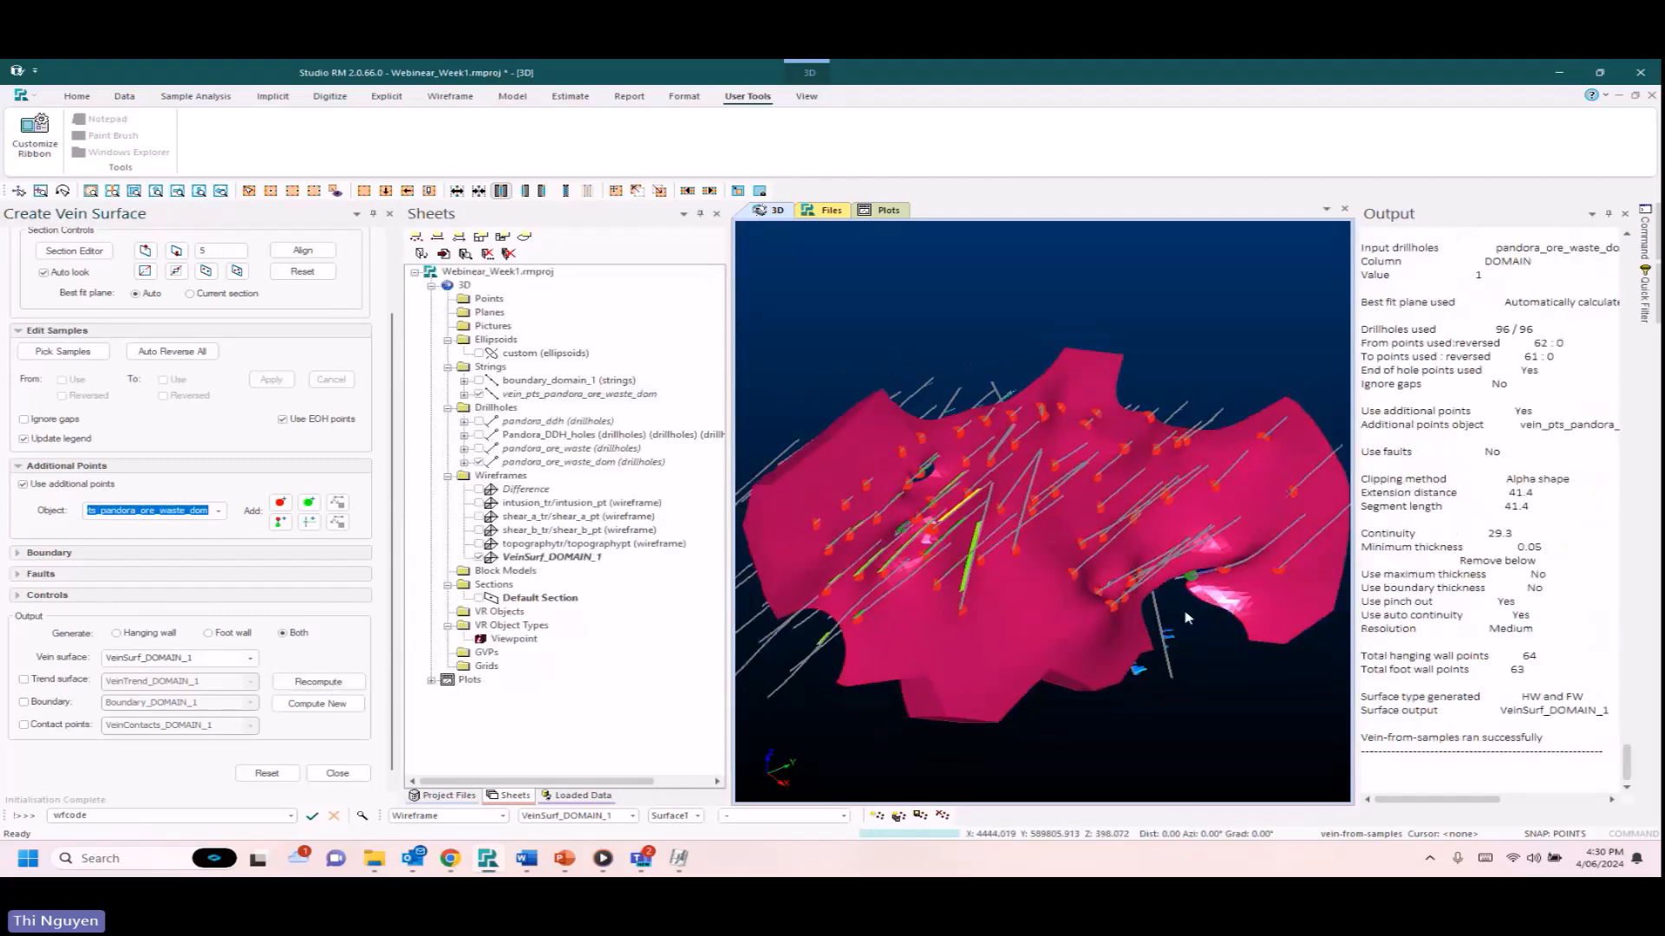
left_click_drag(1188, 610, 1184, 597)
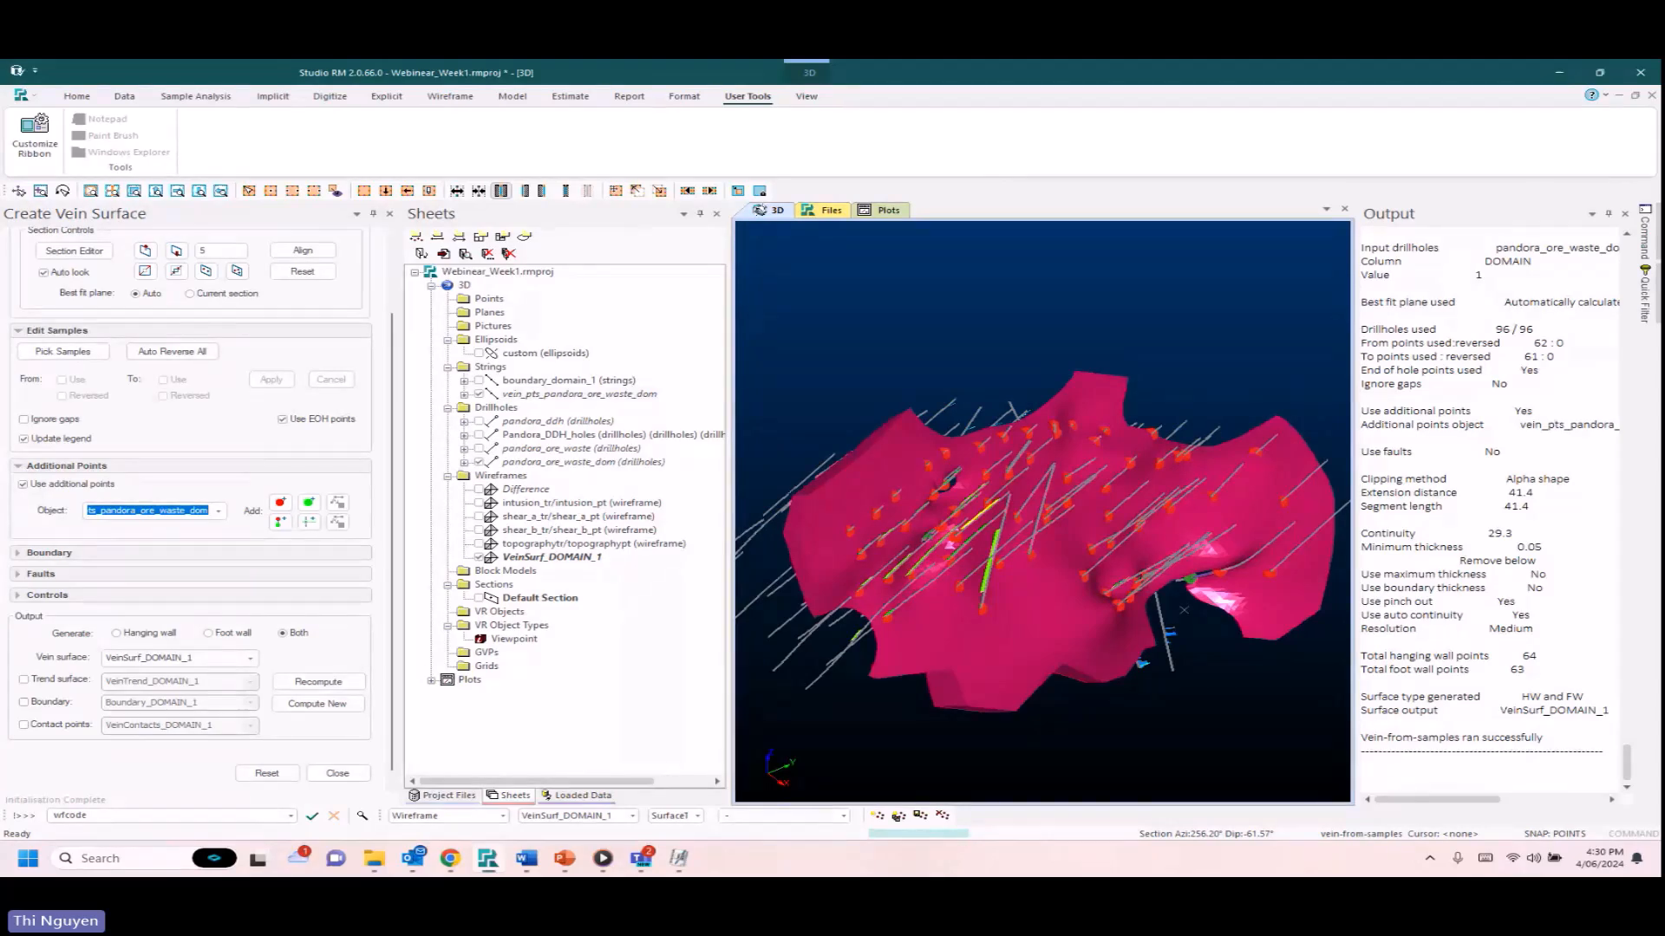
Set the vein's minimum thickness to 3 with the Expand to option, collapsing the finished sample and additional point settings.
scroll(26, 339, "up", 2)
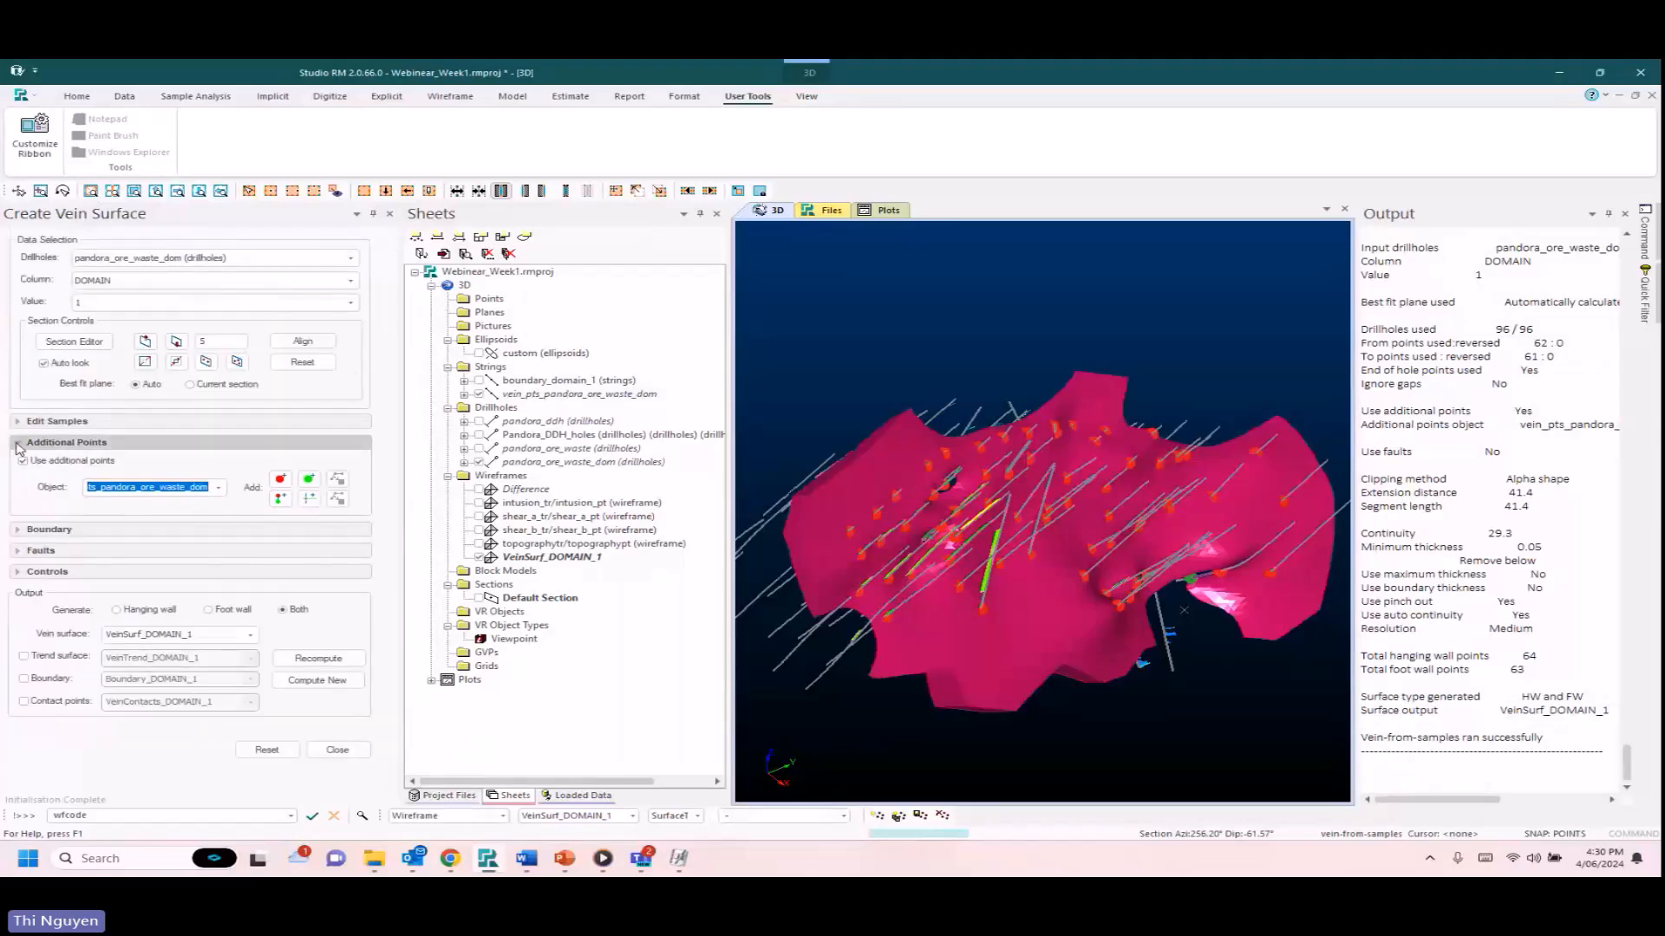
left_click(18, 443)
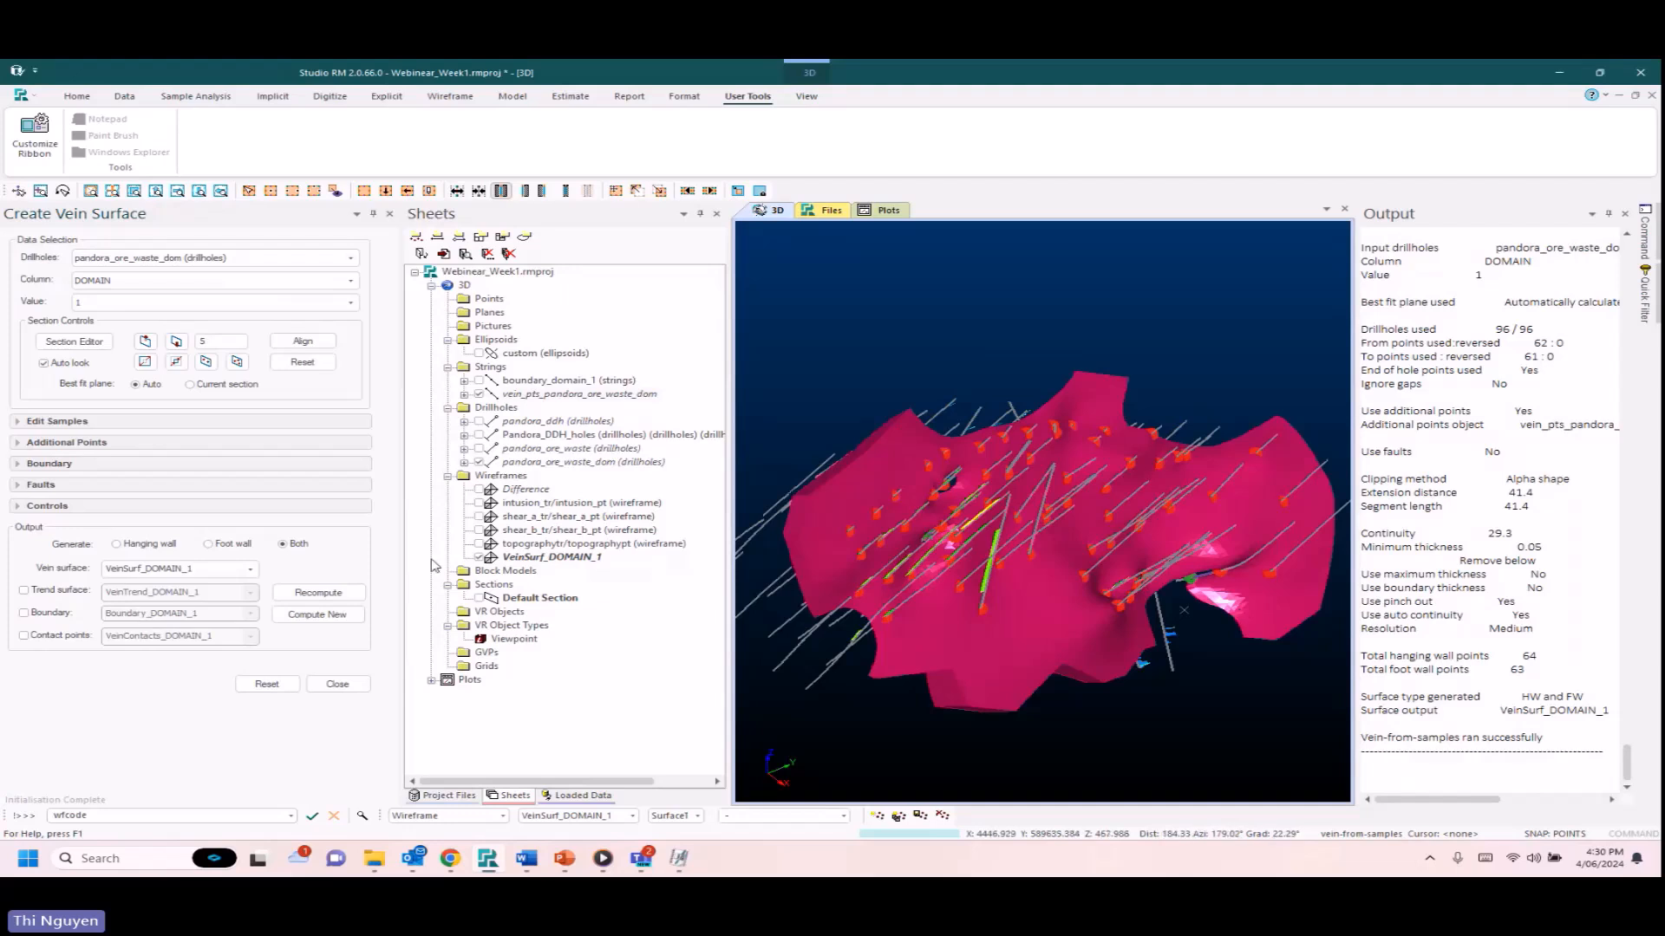
left_click(59, 508)
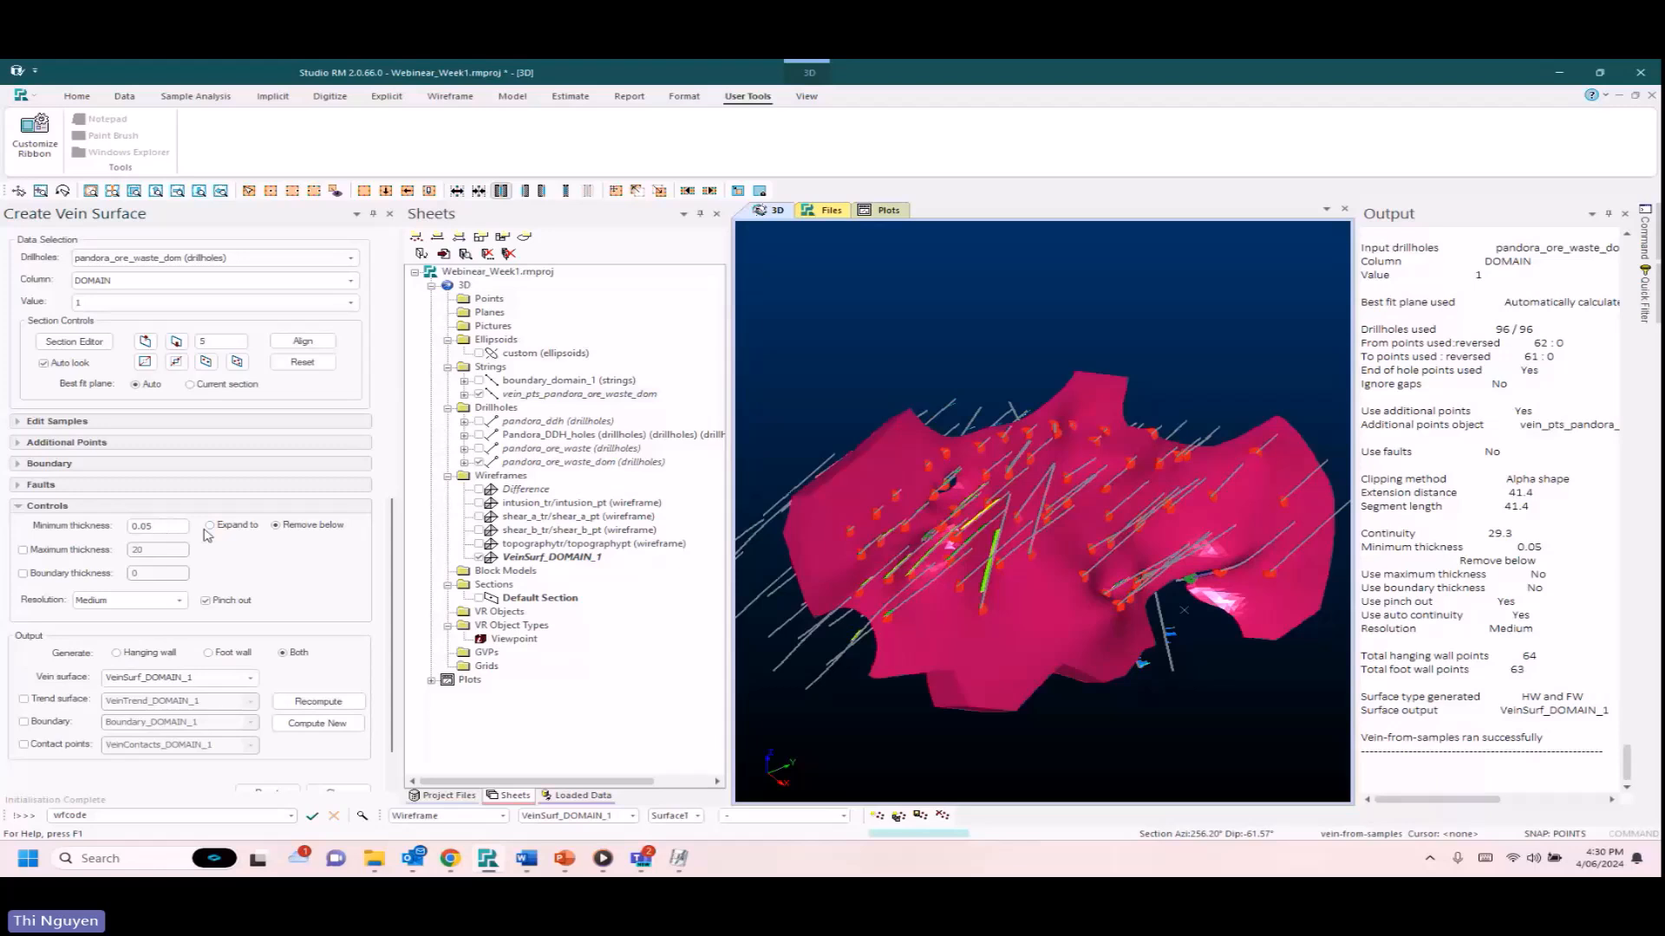
left_click_drag(164, 527, 72, 525)
type("3")
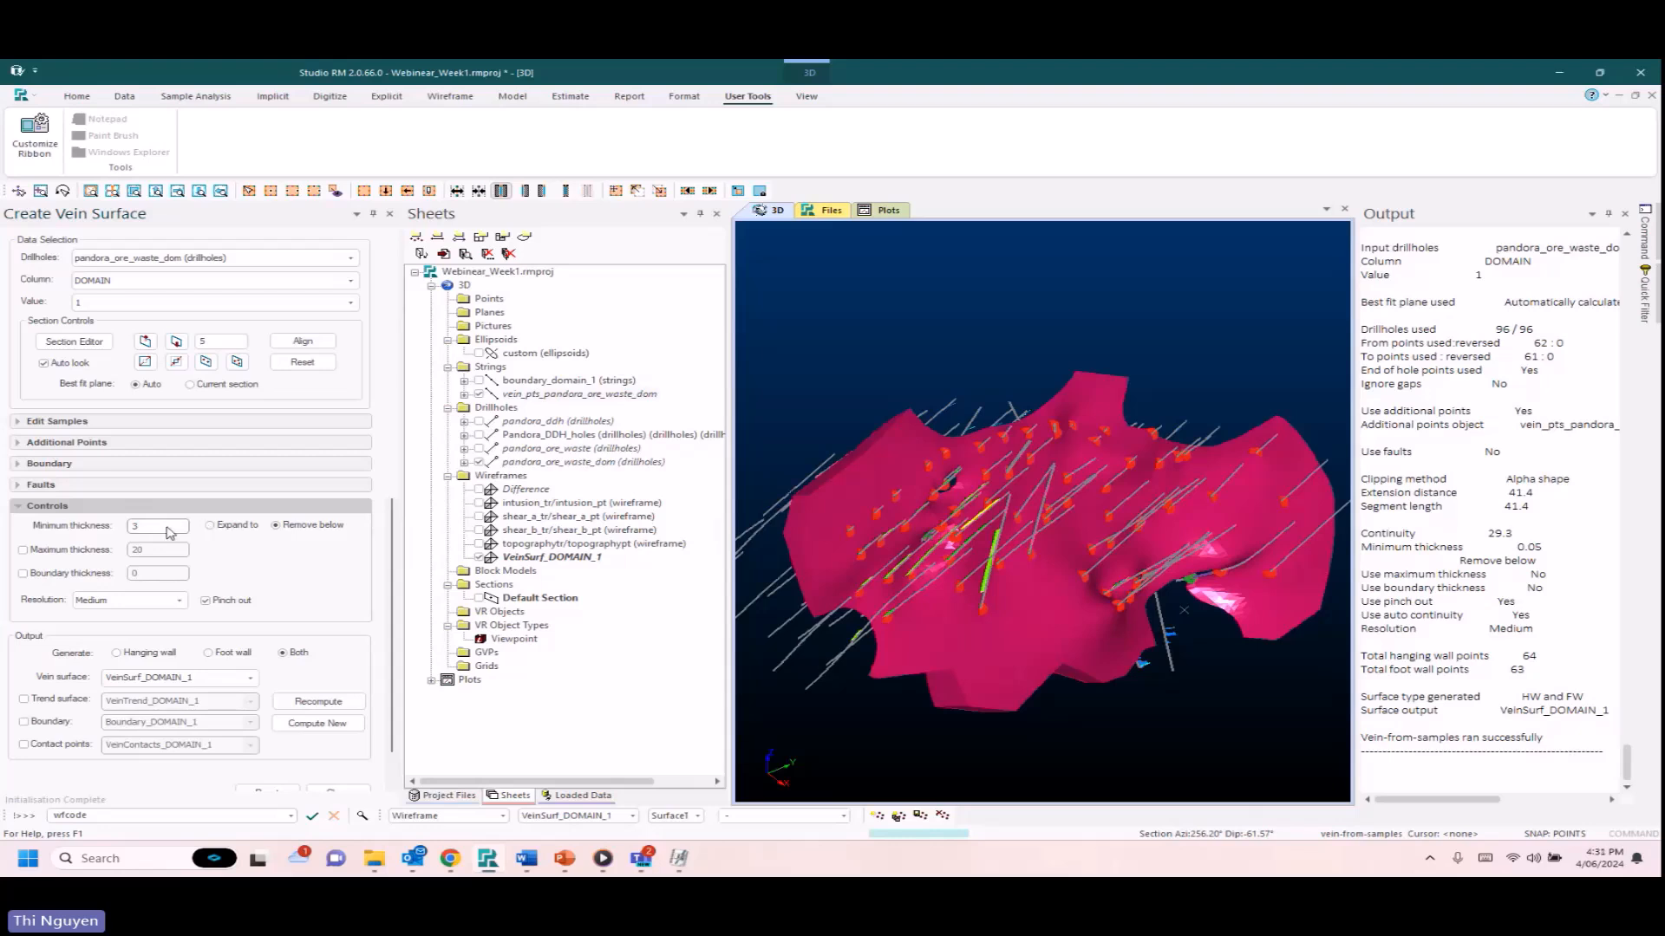
left_click(211, 527)
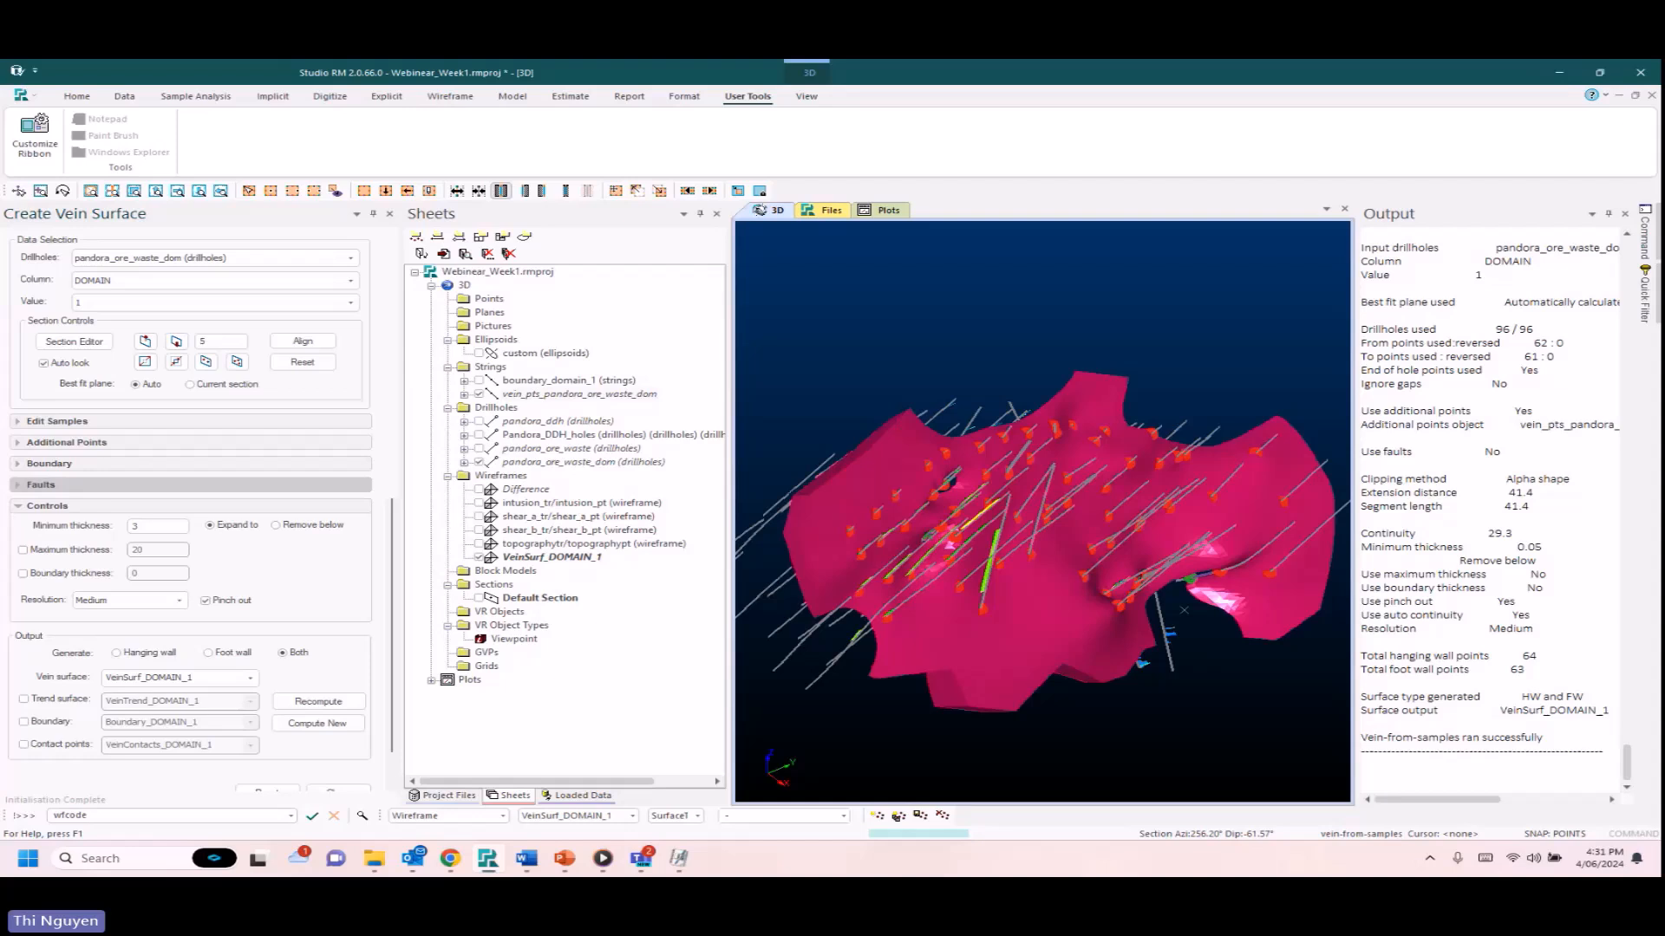
Open the vein's boundary settings and display the boundary_domain_1 strings around the domain 1 surface.
scroll(59, 431, "down", 1)
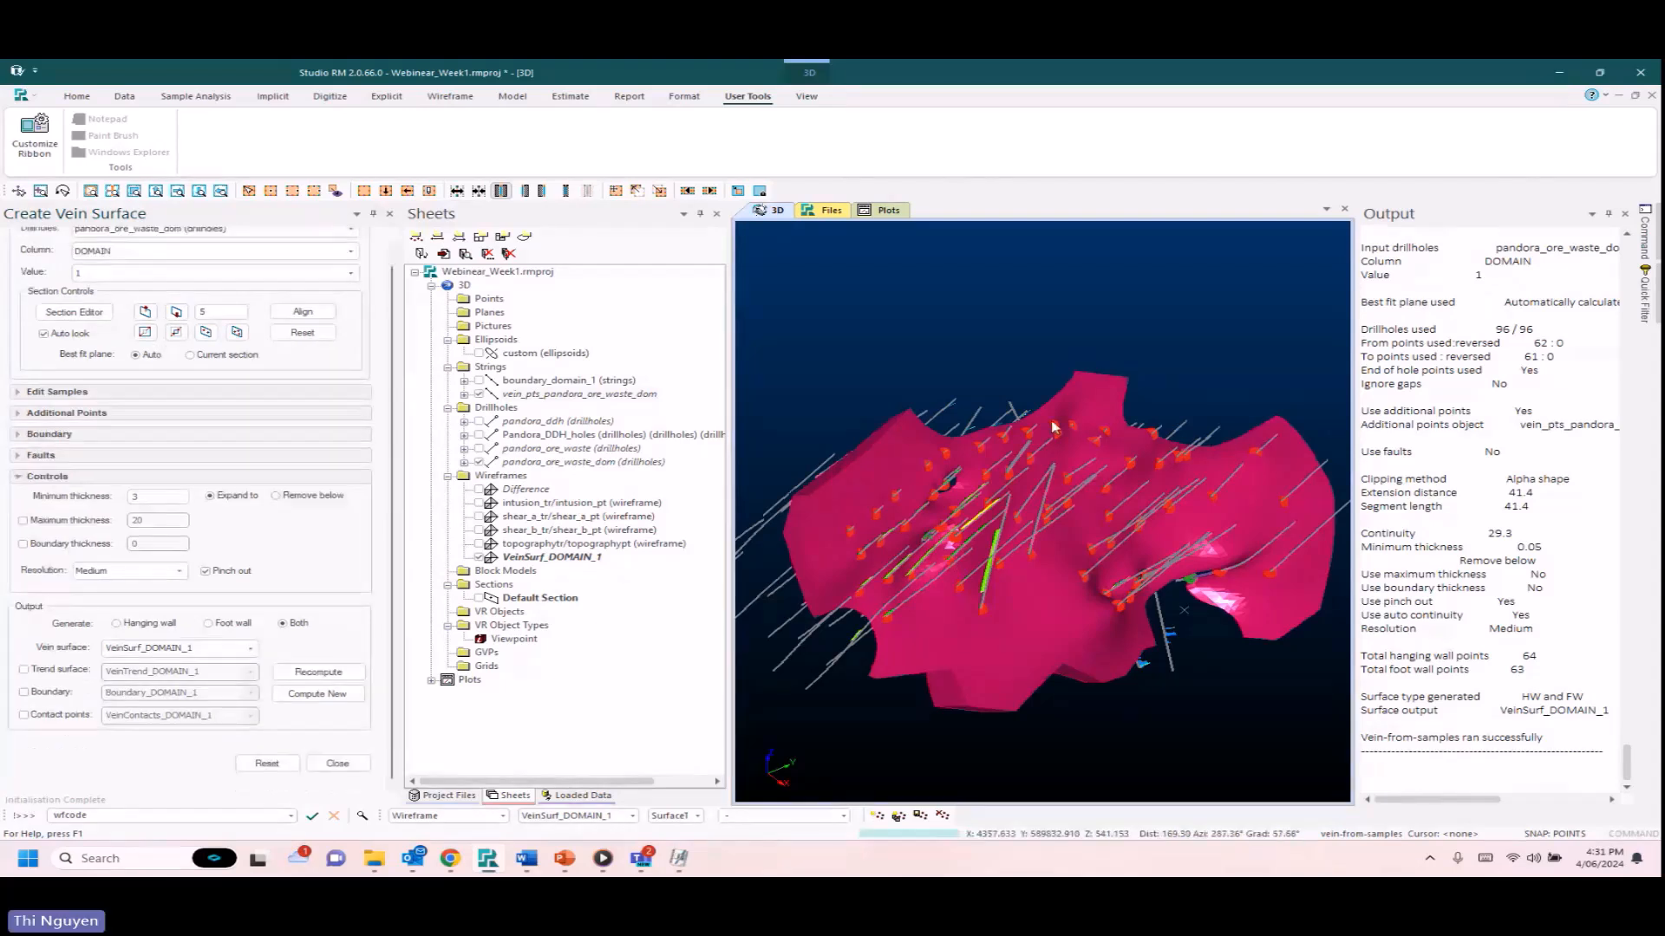
left_click(26, 436)
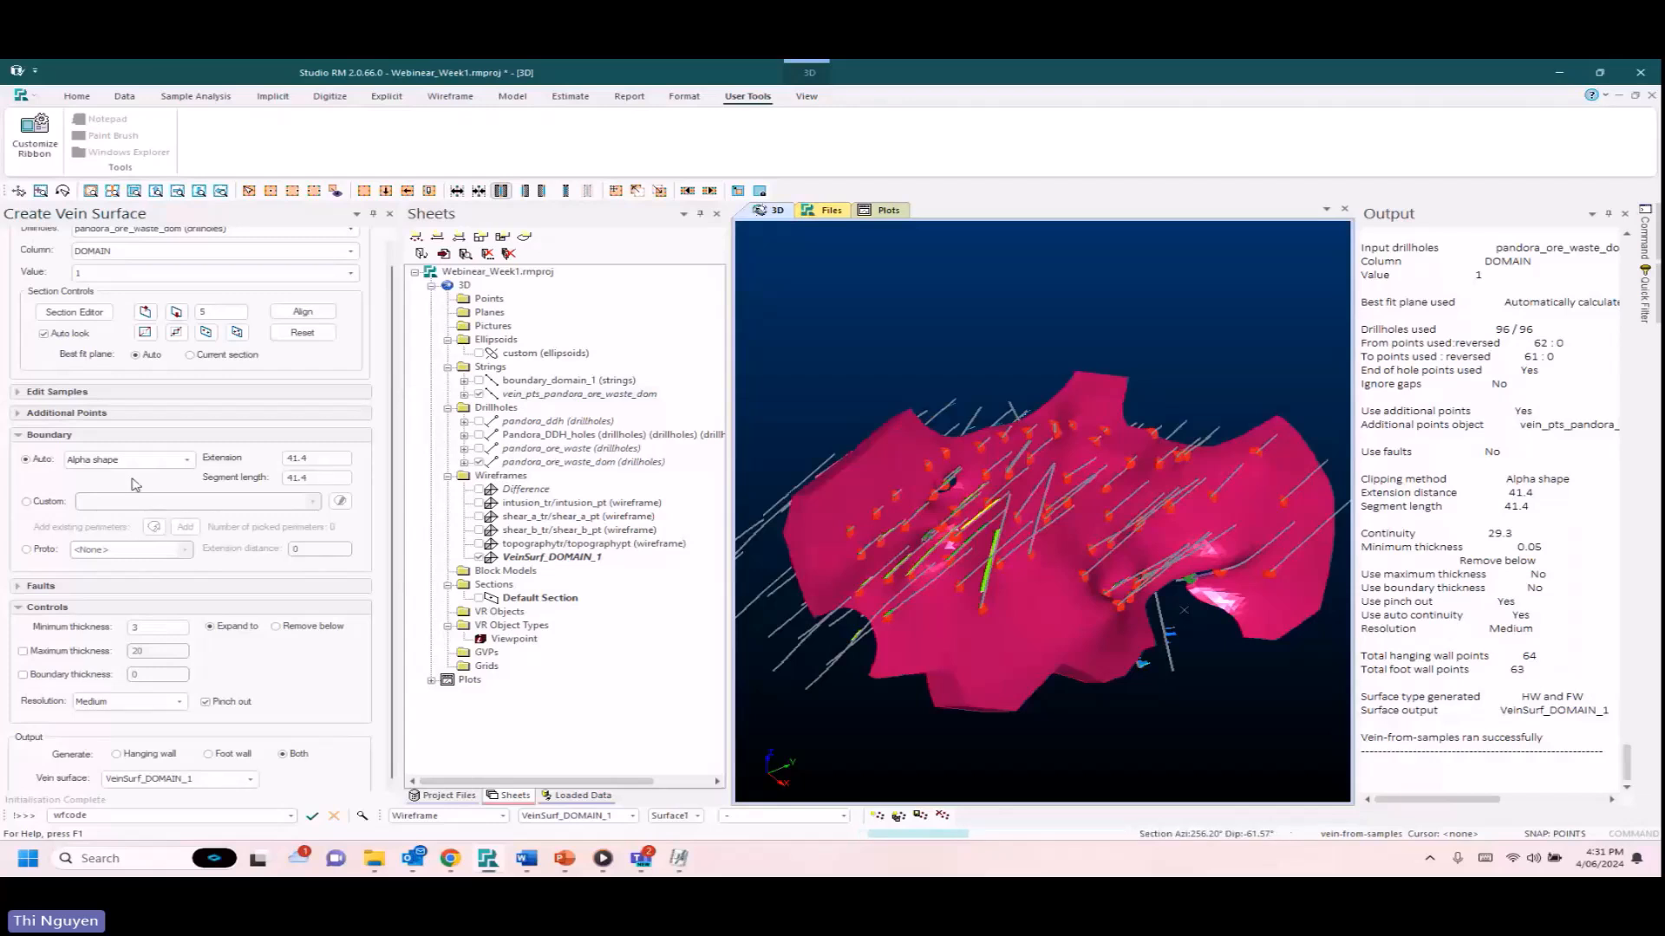
left_click(294, 458)
double_click(294, 458)
left_click(479, 394)
left_click(480, 381)
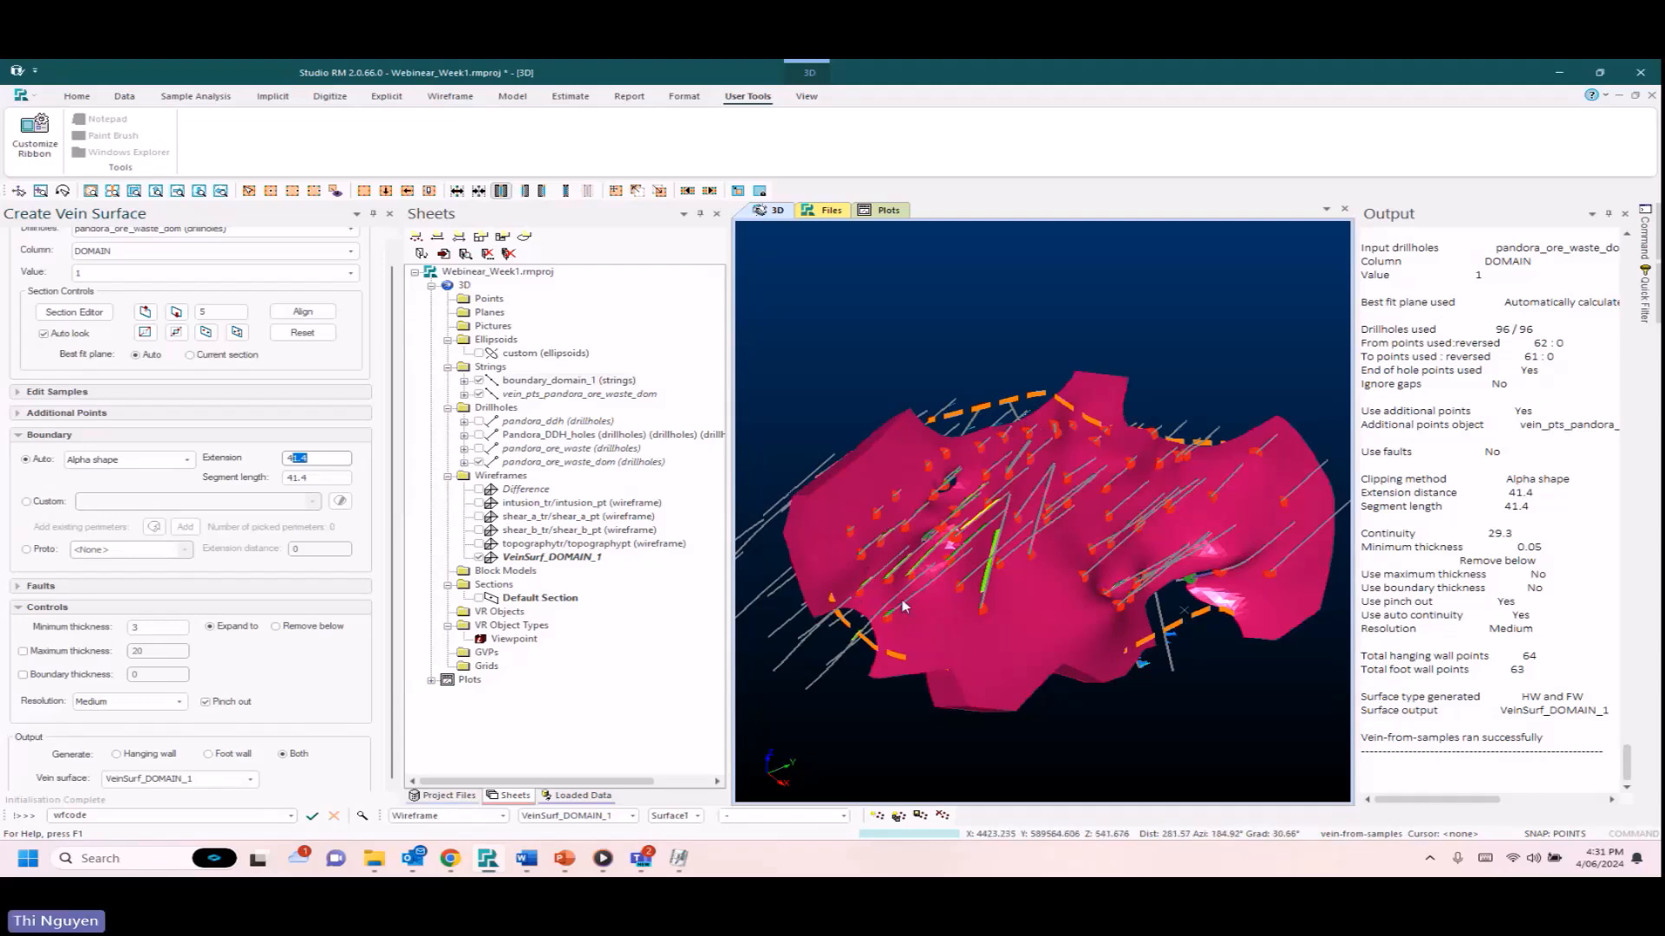
Set boundary_domain_1 as the vein's custom boundary and recompute the domain 1 surface.
left_click(37, 502)
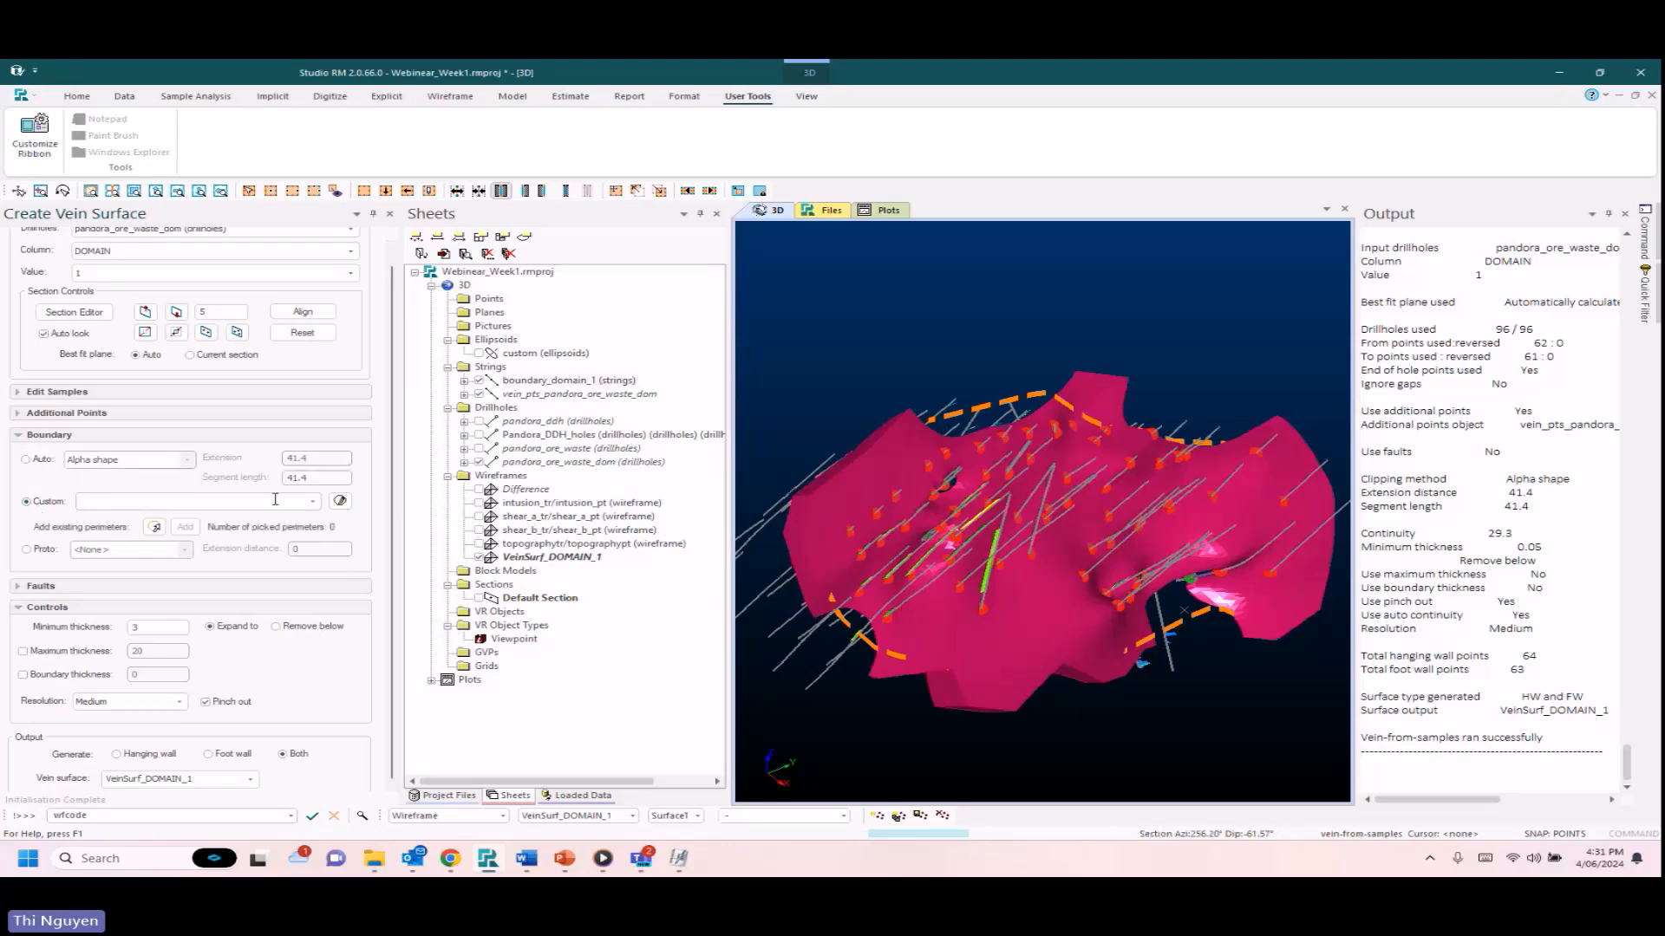
left_click(313, 503)
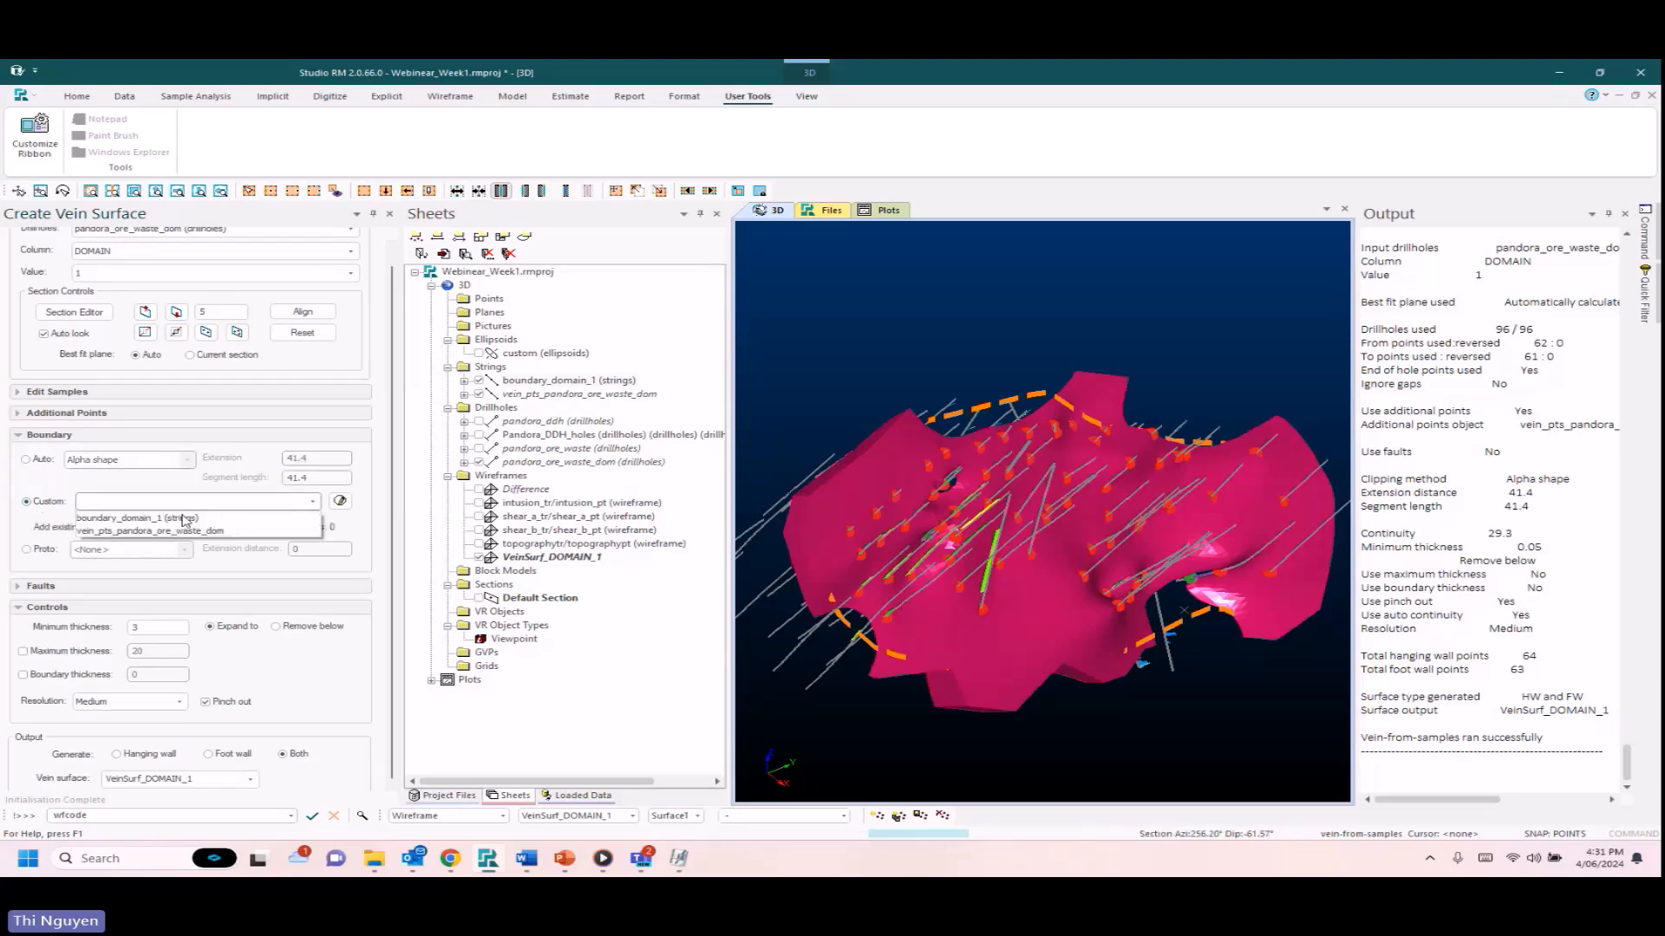
left_click(183, 520)
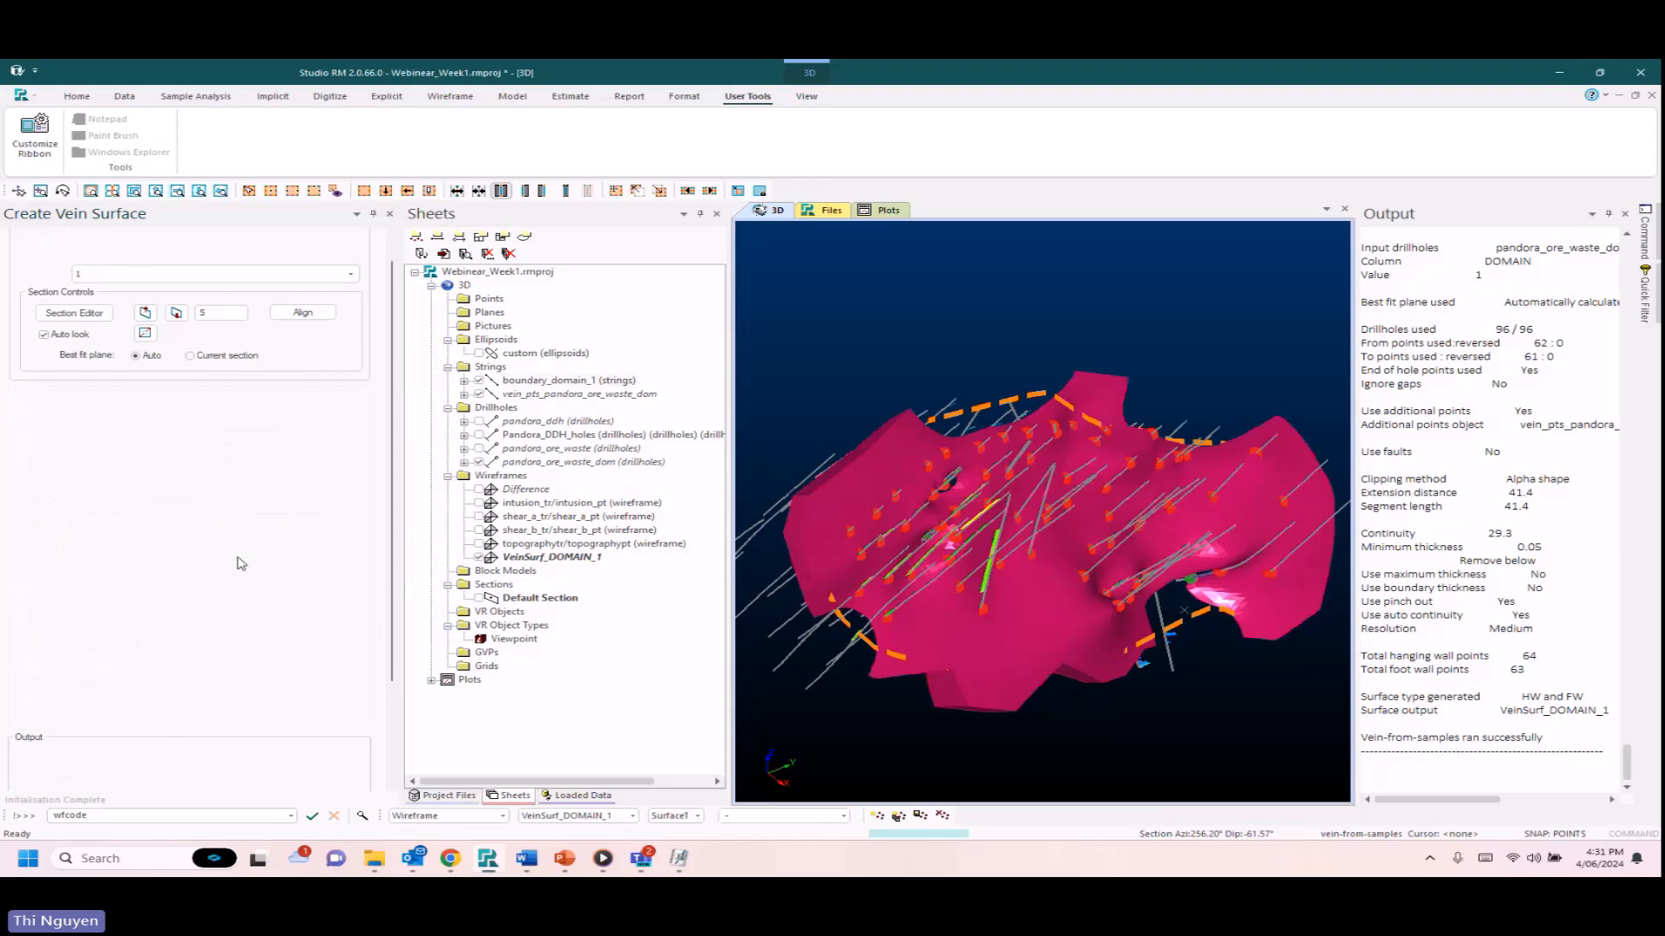
scroll(377, 609, "down", 3)
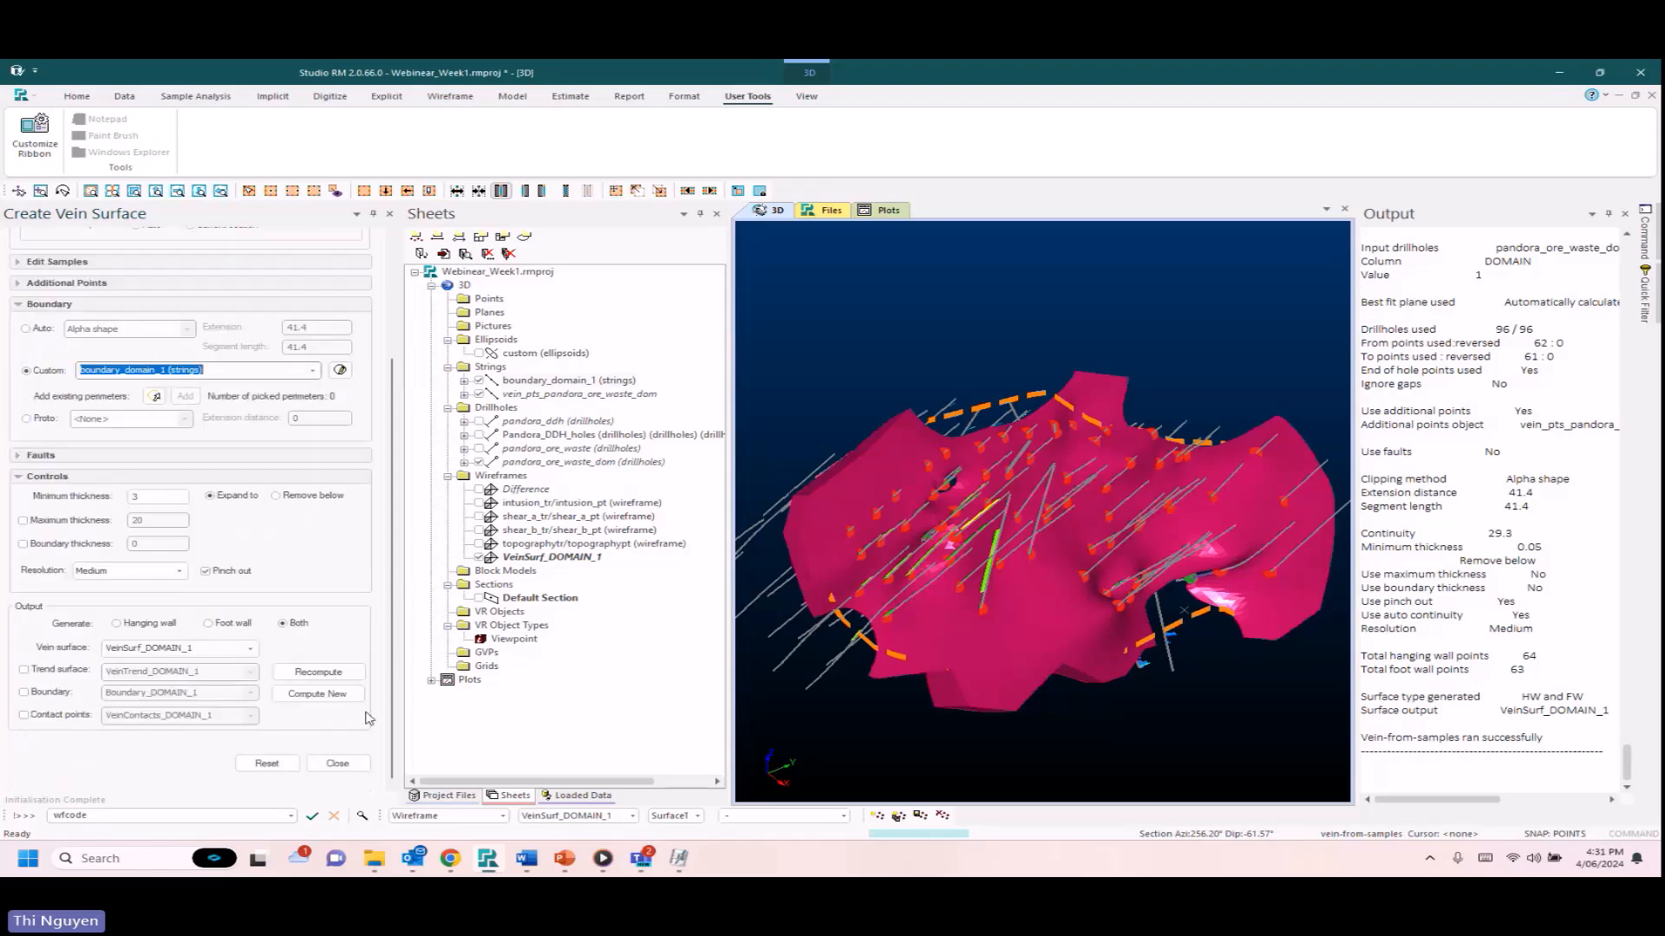
left_click(319, 674)
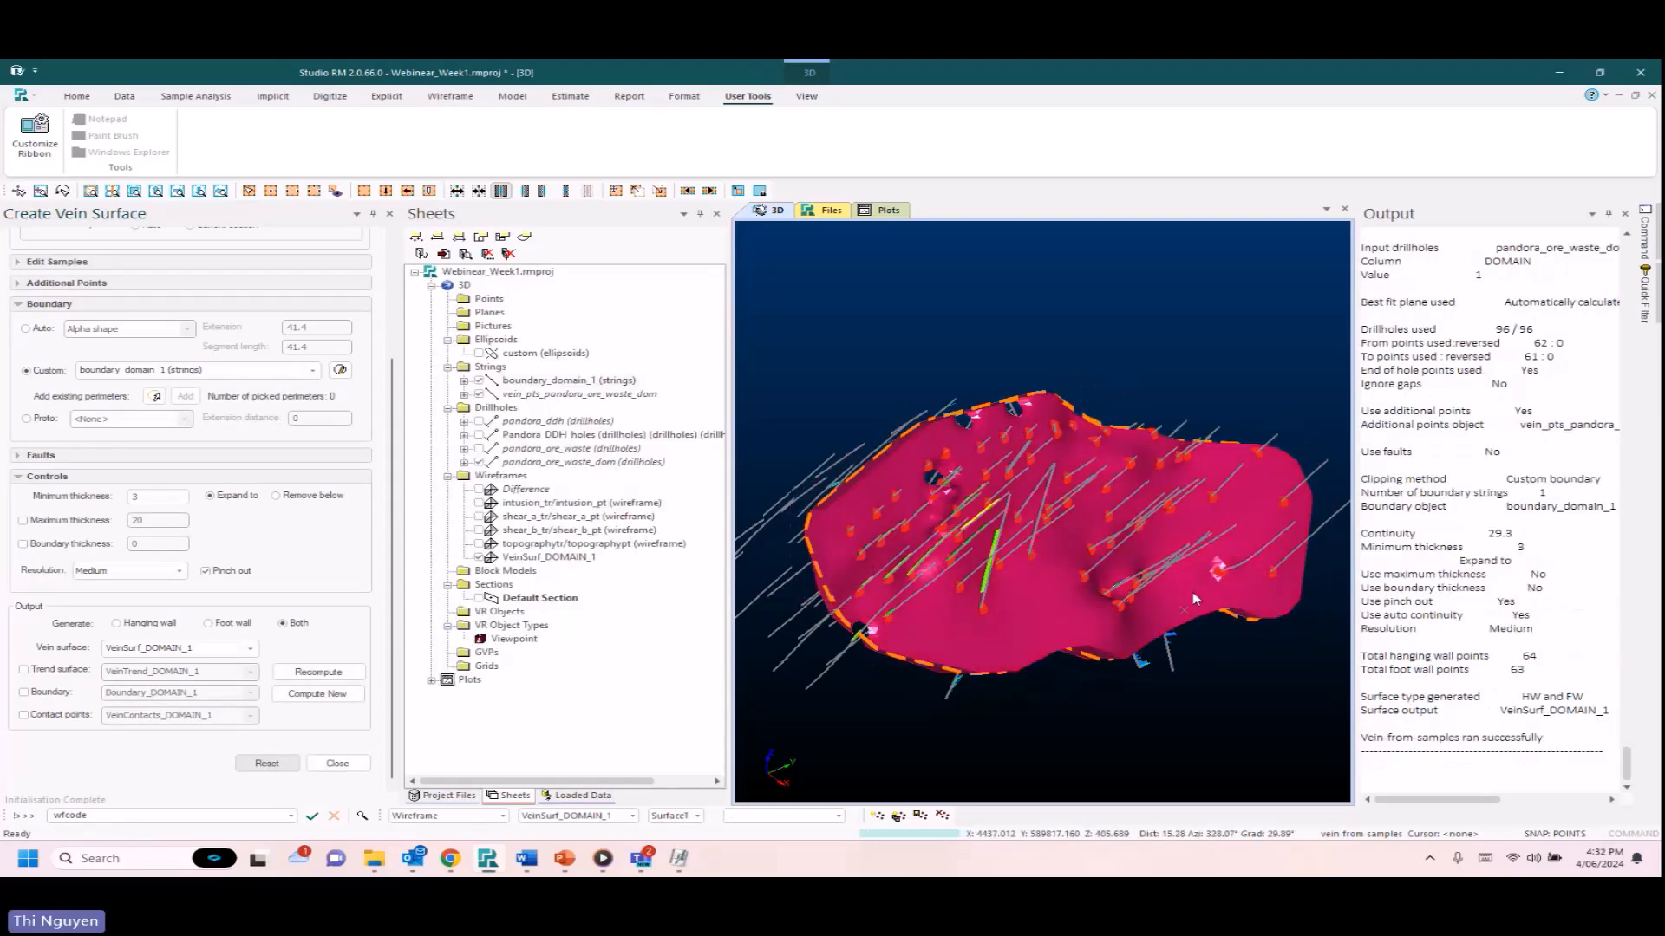
Inspect the holes in the recomputed vein surface and turn off the pinch out option.
left_click_drag(1195, 598, 1139, 605)
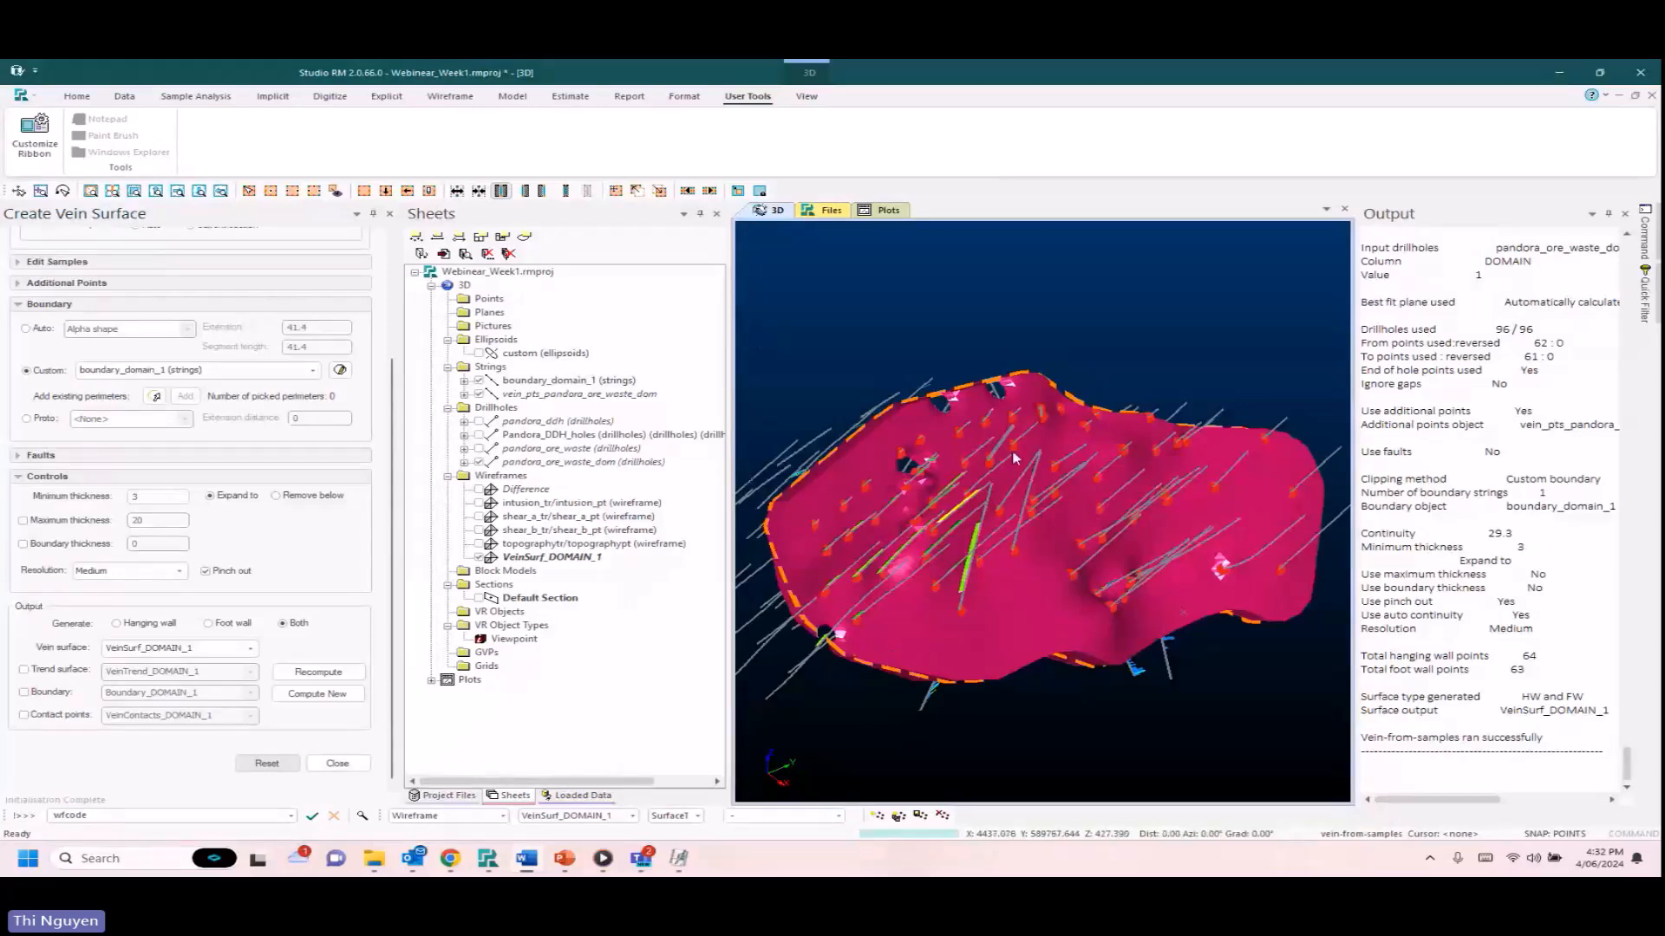
scroll(1014, 457, "up", 3)
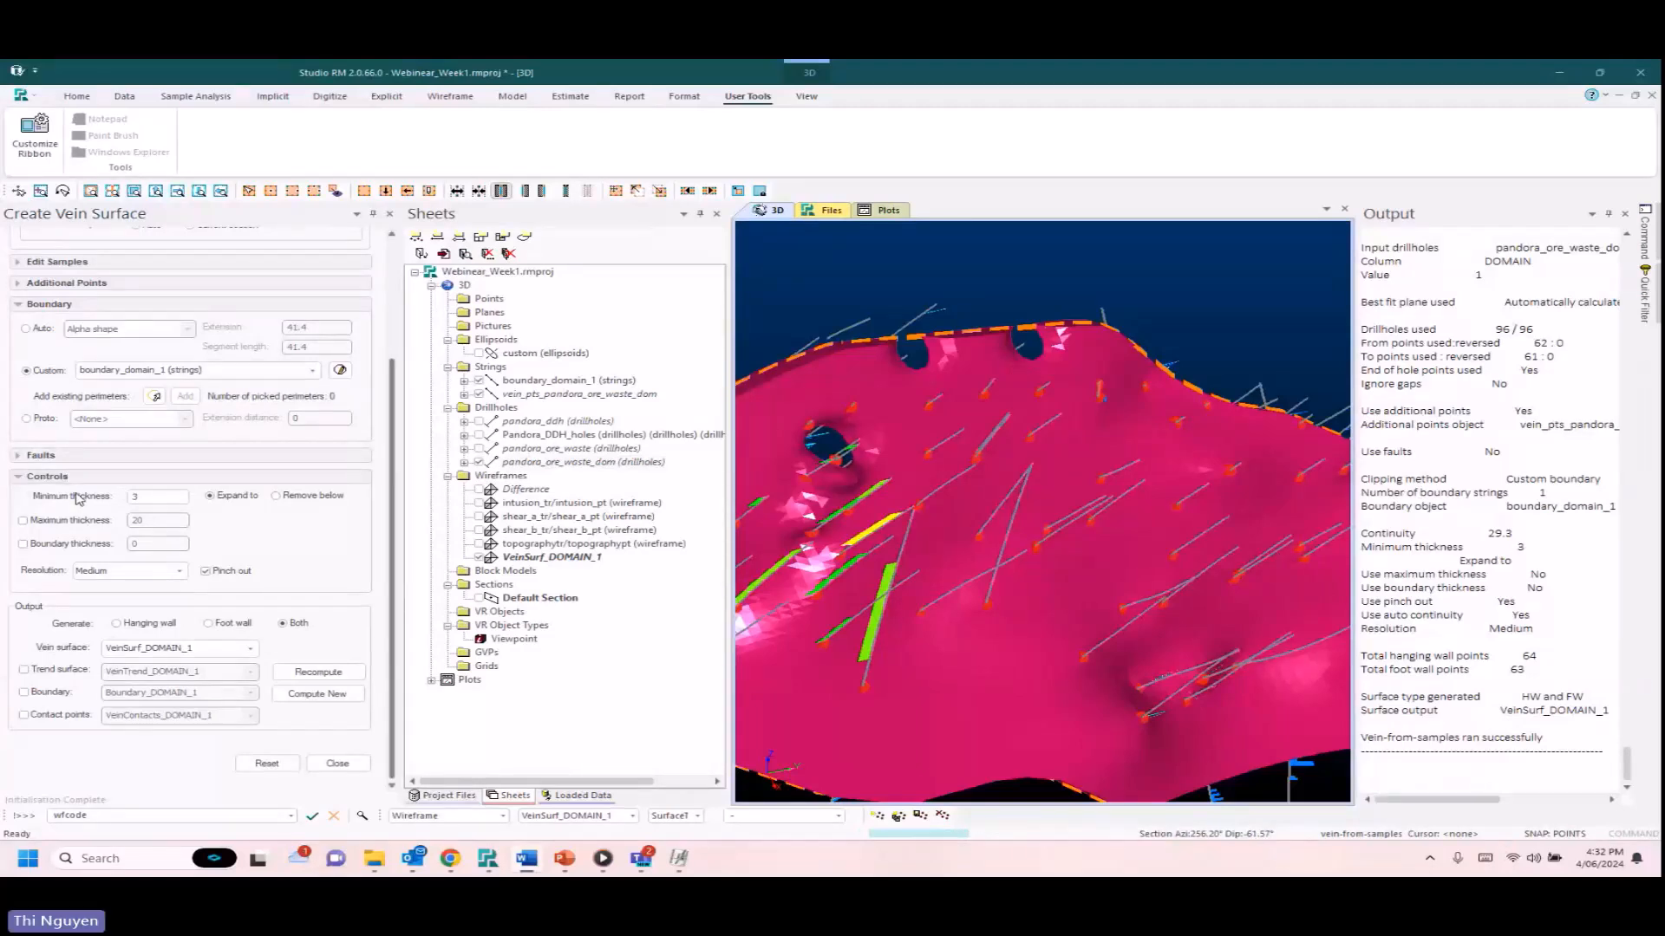
left_click(213, 573)
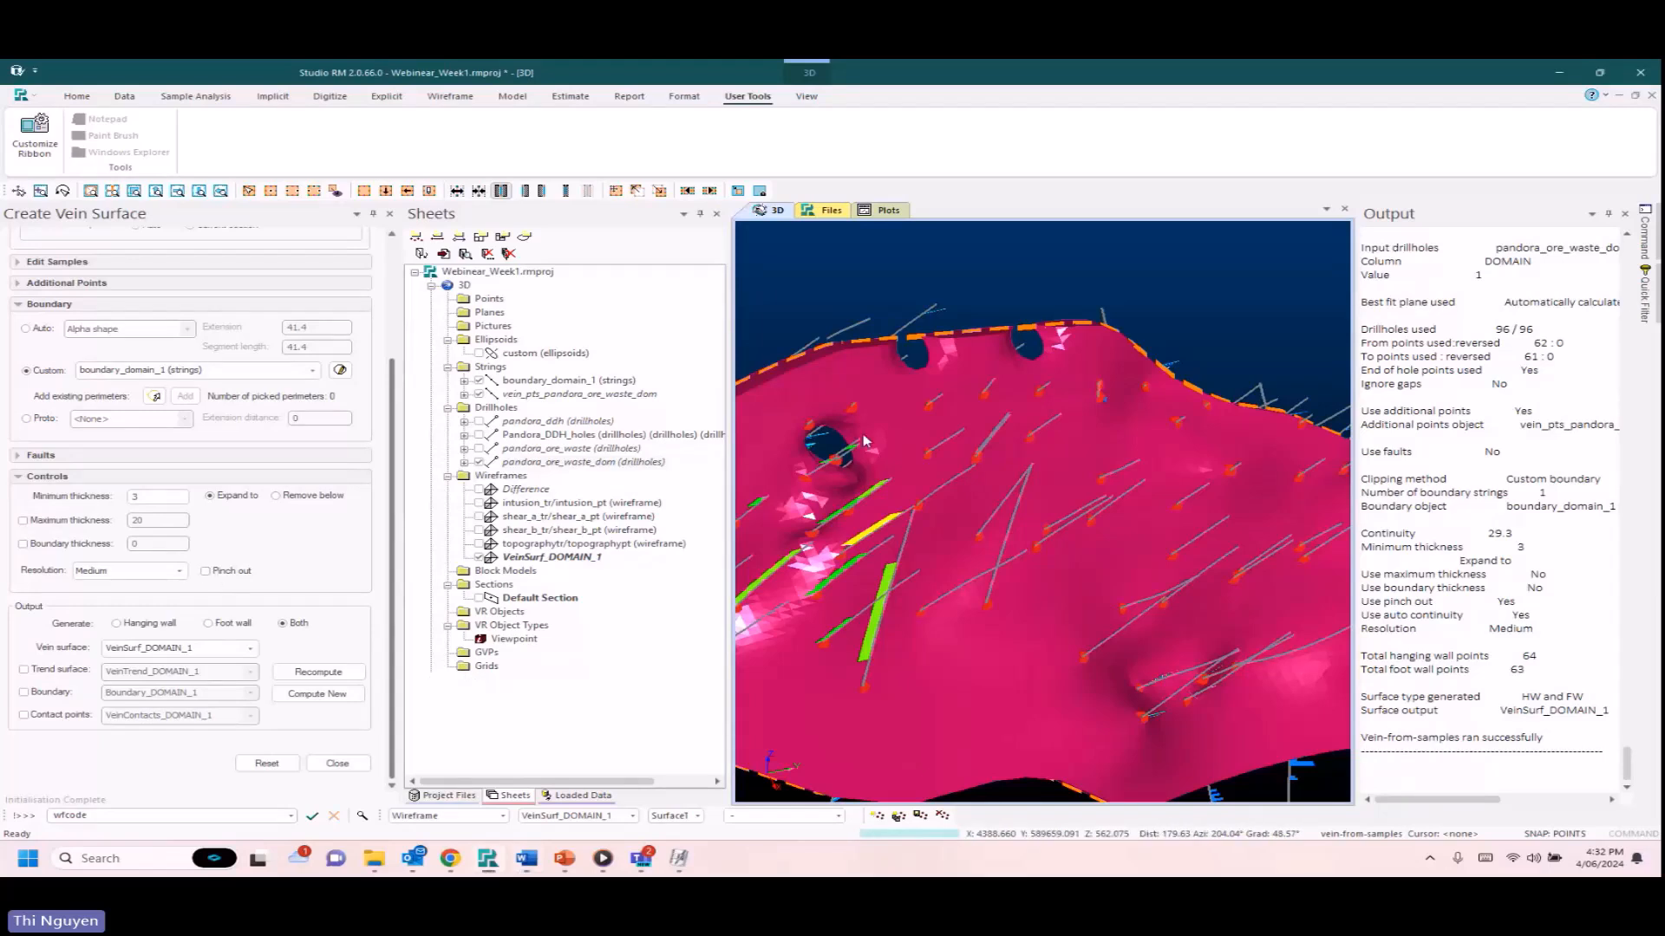
scroll(1141, 481, "down", 4)
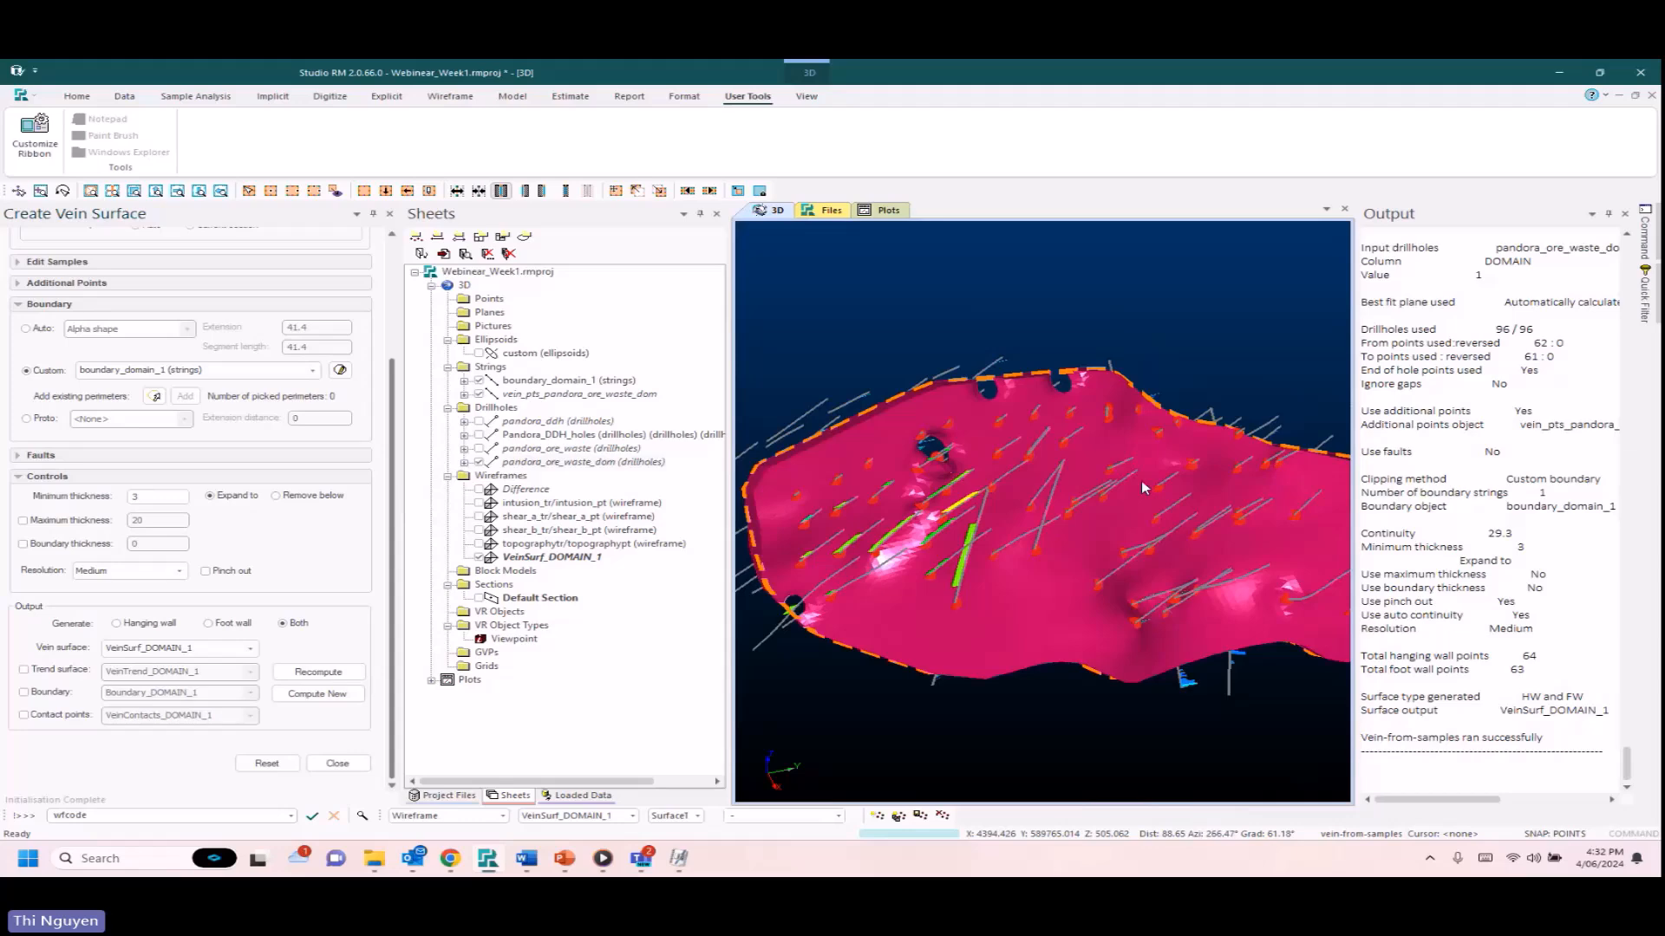
scroll(1141, 531, "down", 1)
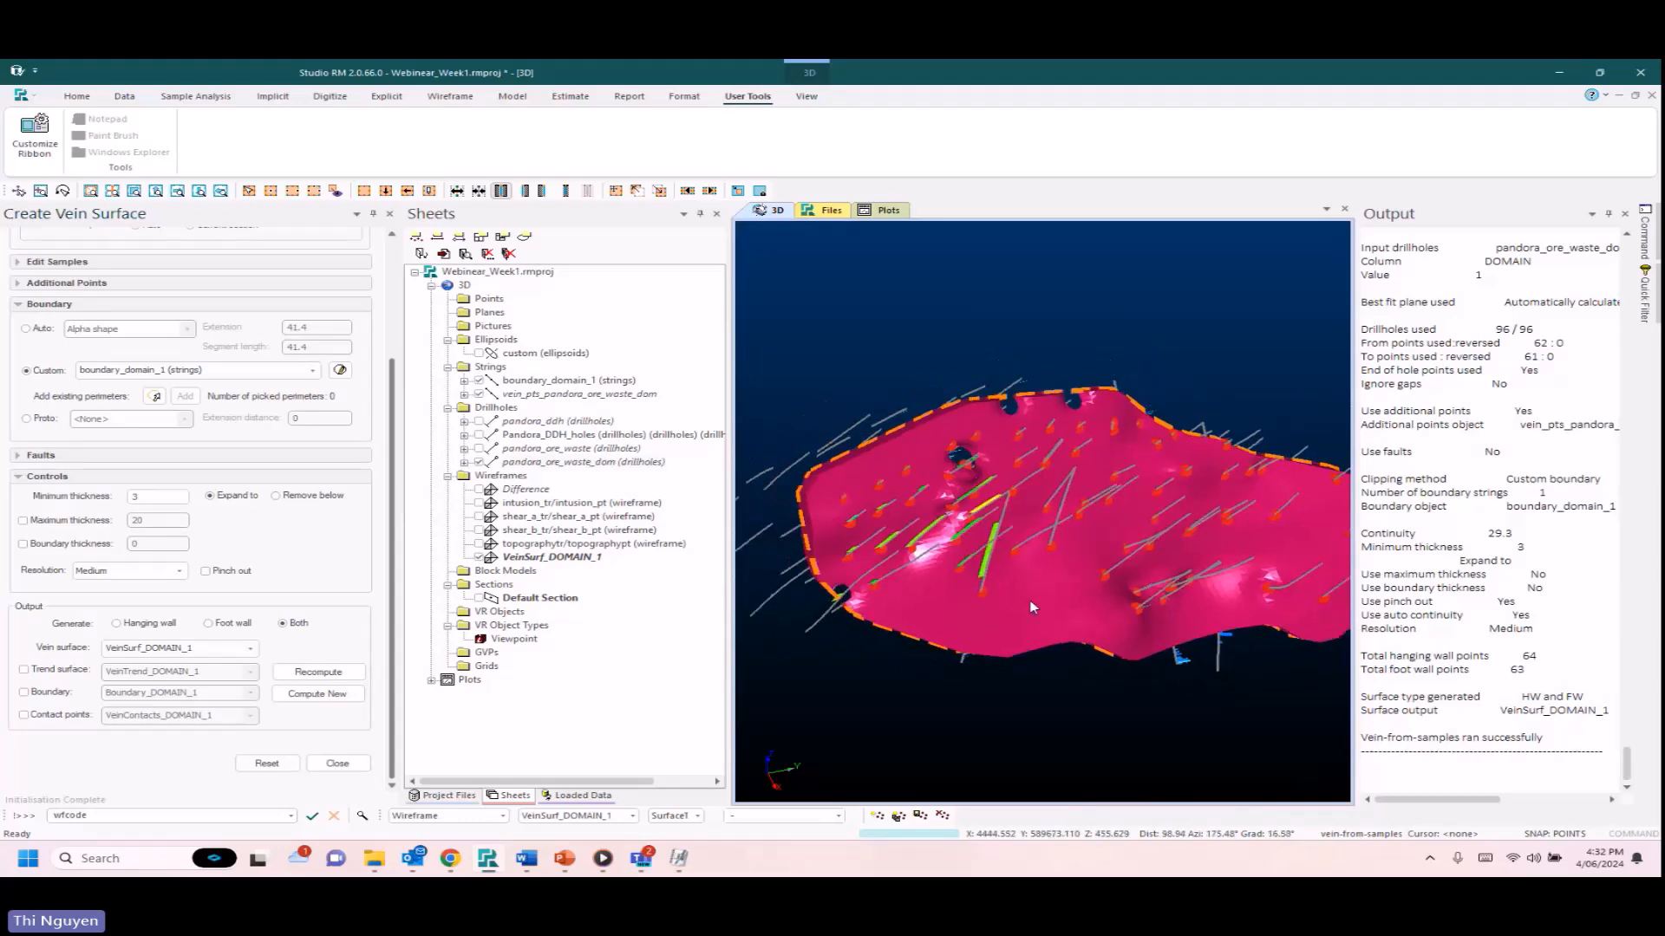
left_click_drag(1026, 574, 1050, 547)
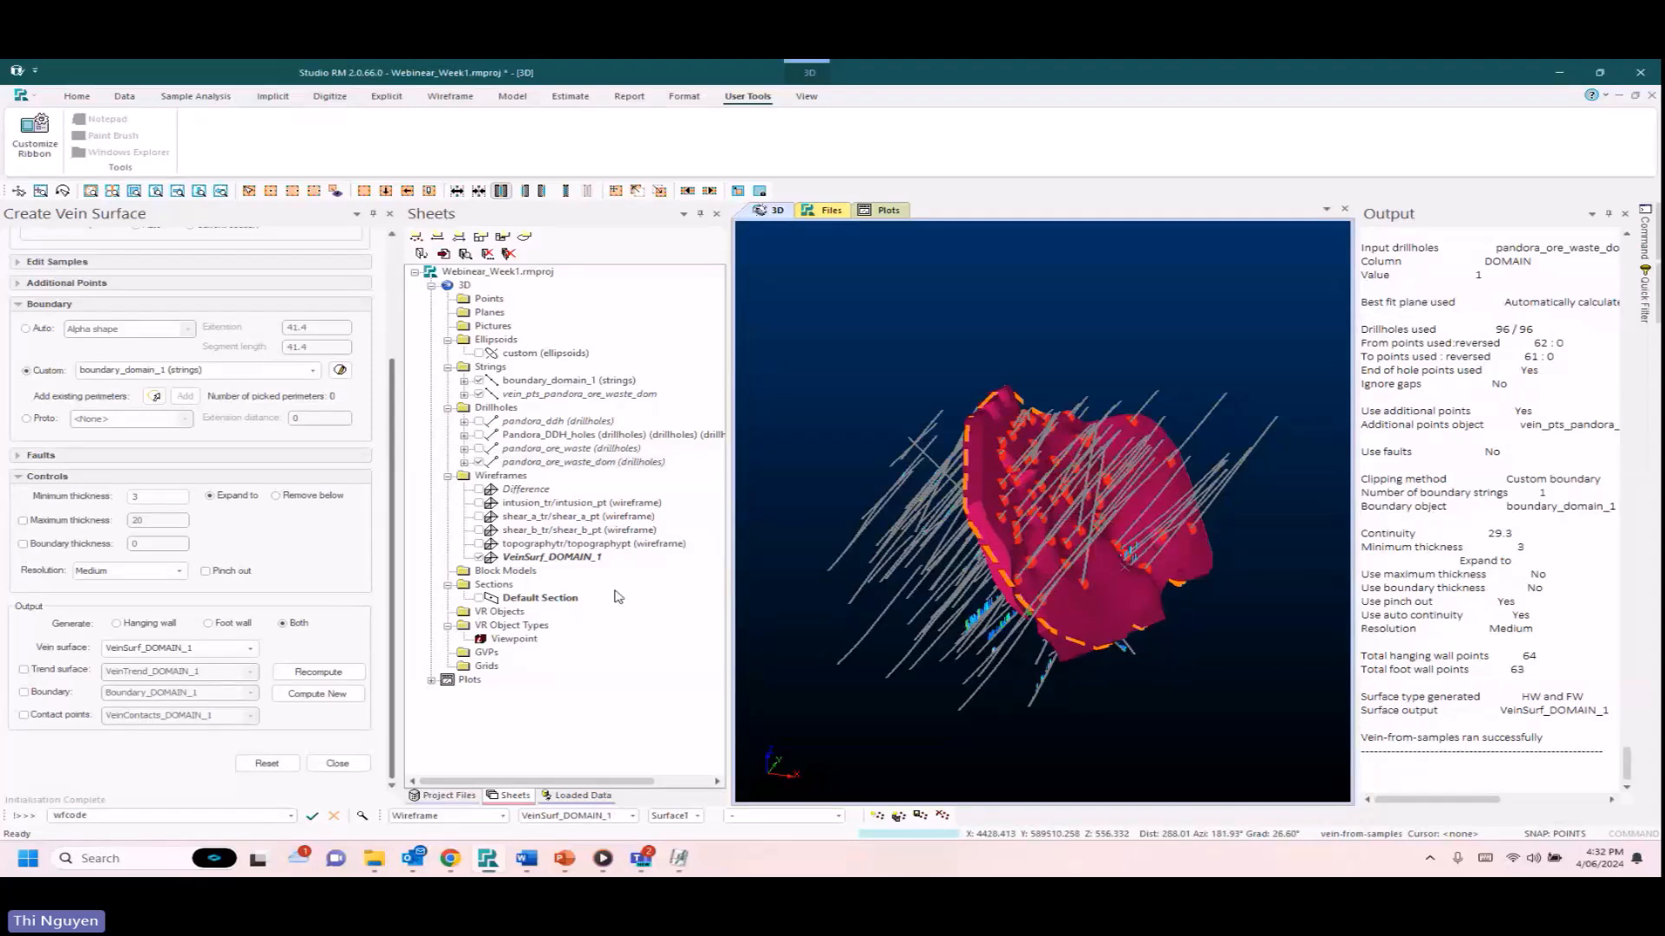
Enable a boundary thickness of 10 and recompute the domain 1 vein surface, viewing it from the front.
left_click(76, 544)
left_click(163, 544)
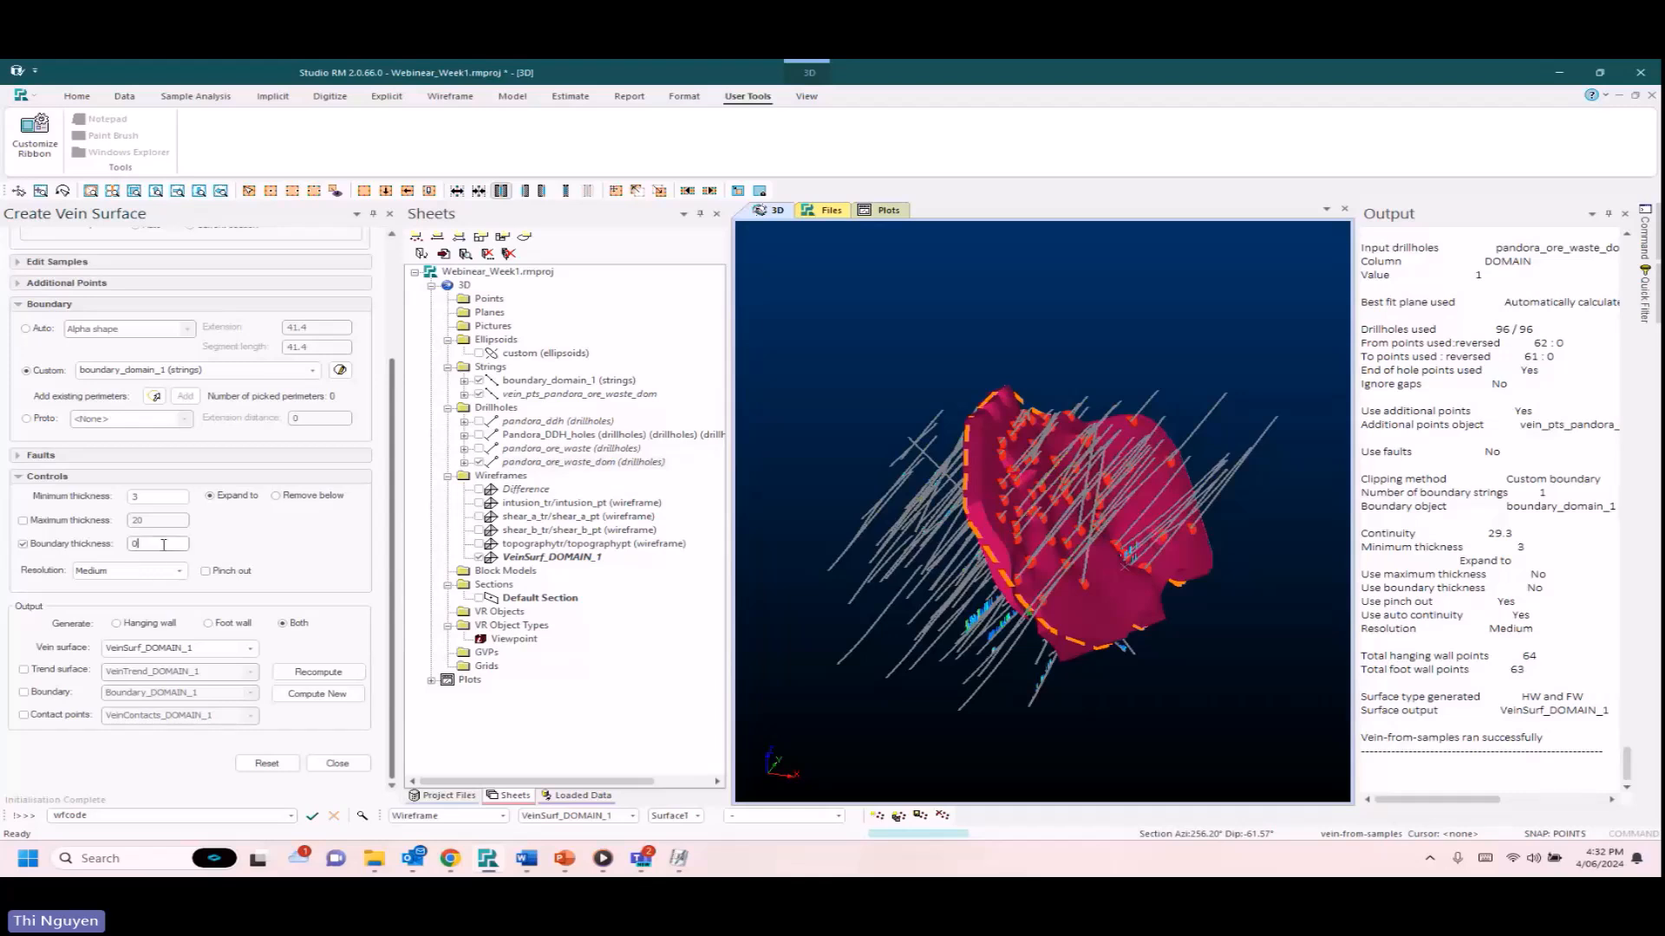
left_click_drag(163, 544, 129, 548)
type("10")
left_click(330, 674)
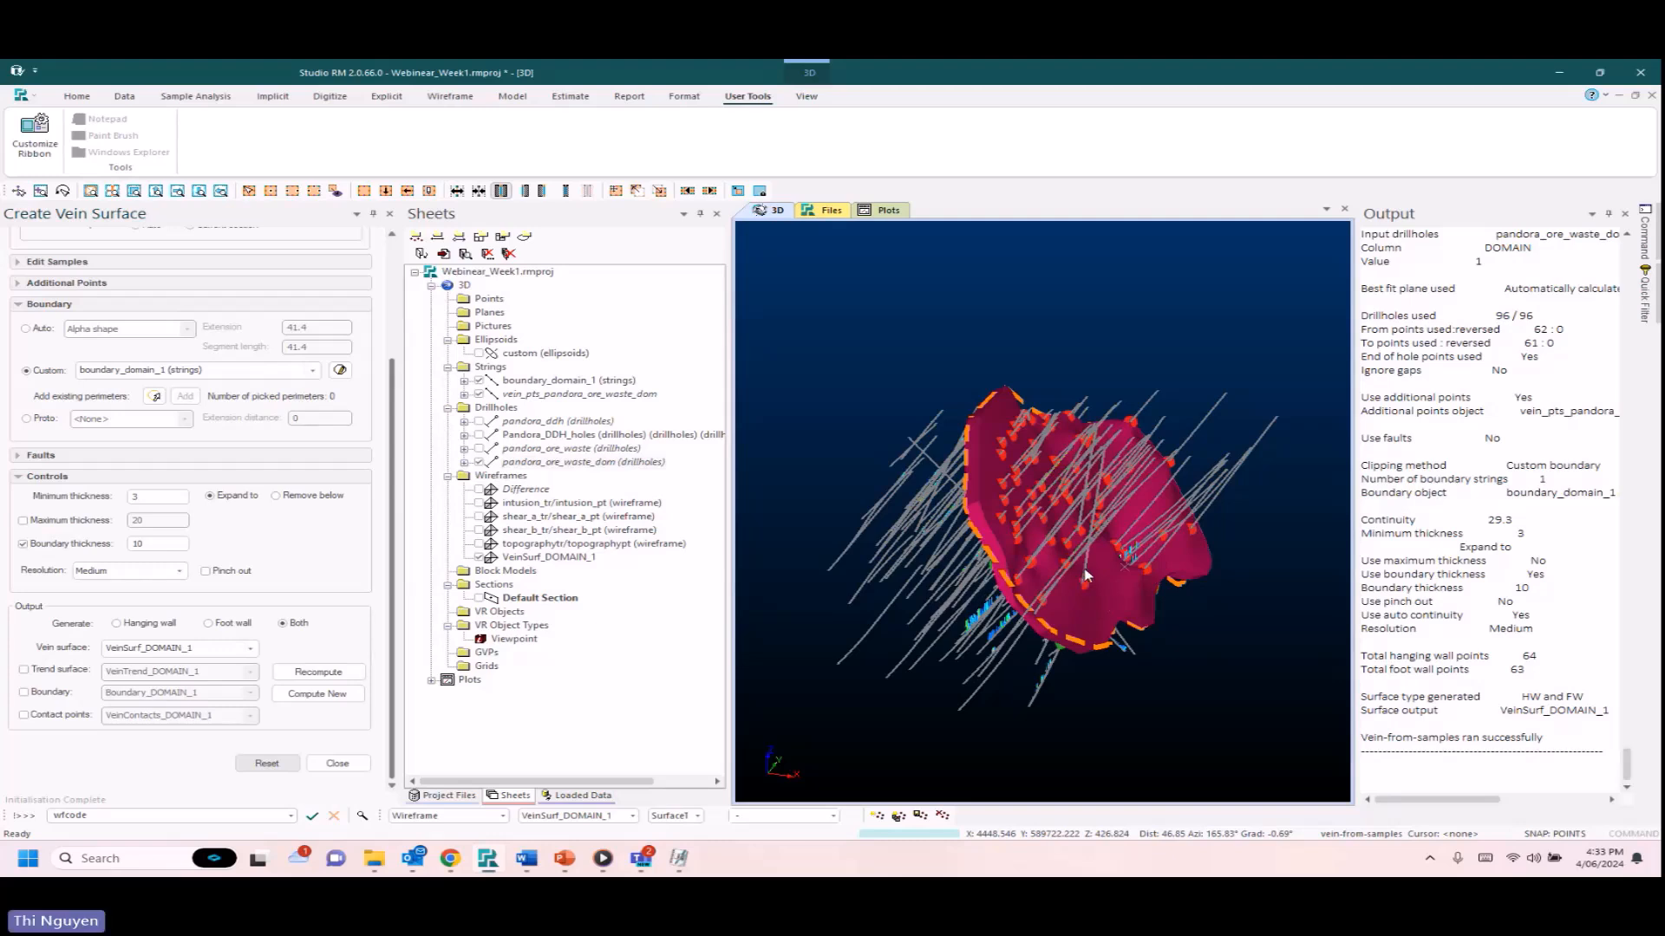
left_click_drag(1133, 551, 1104, 449, "shift")
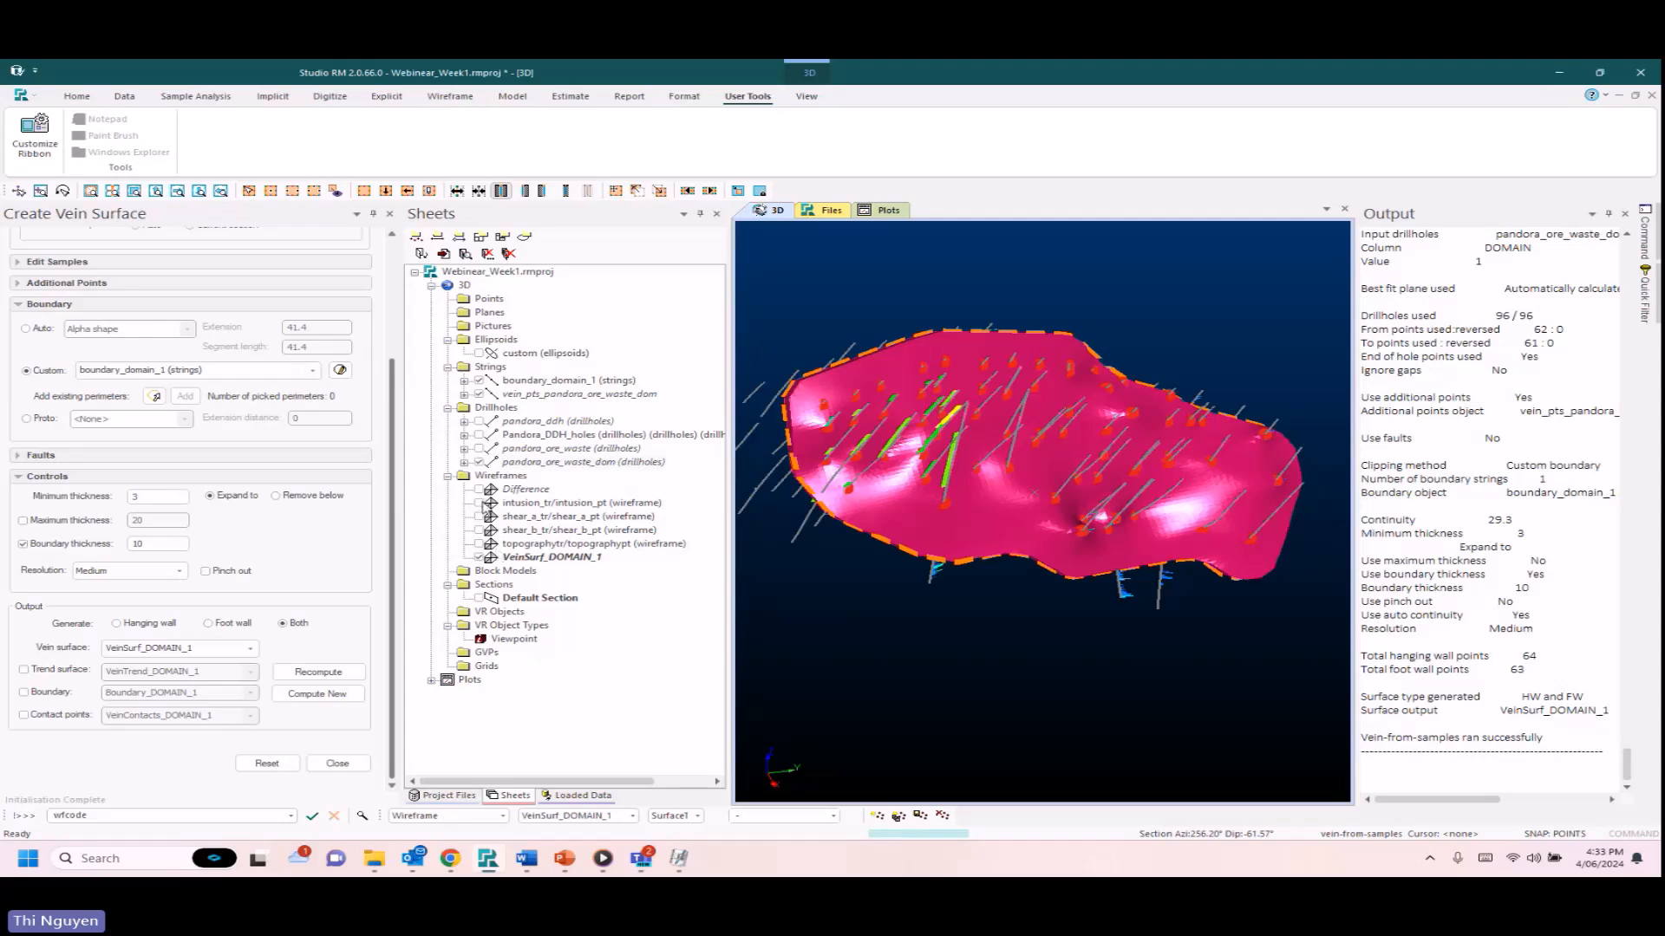
Display the topographytr/topographypt wireframe and enable faults with it as the vein's fault surface.
left_click(478, 543)
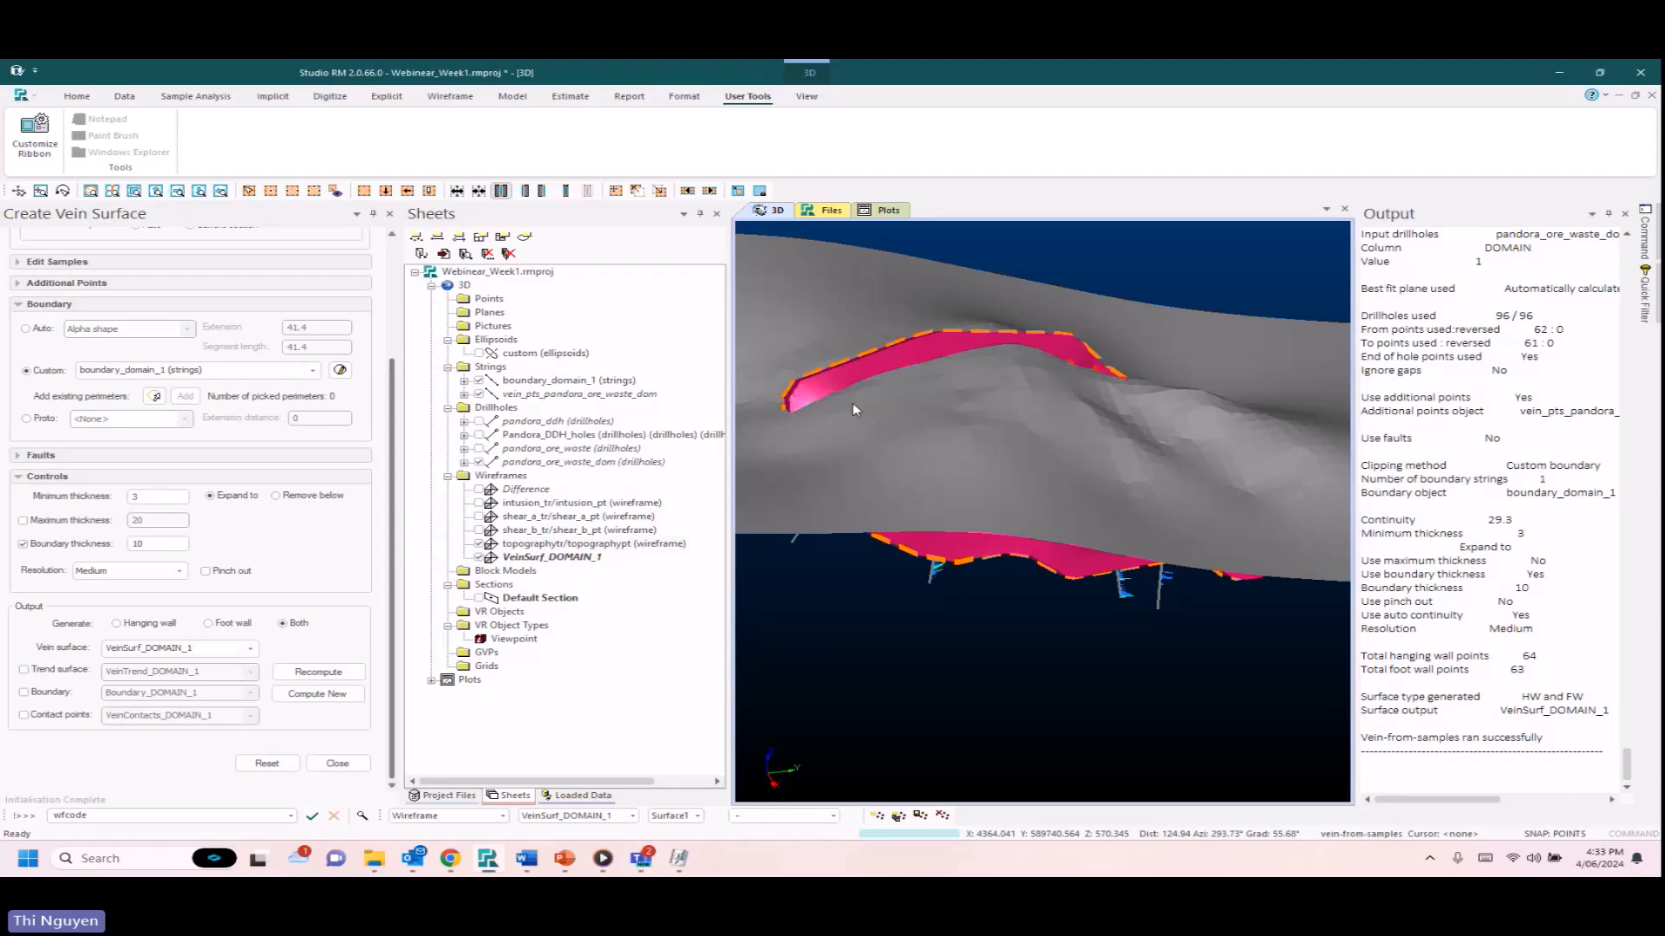
left_click(98, 459)
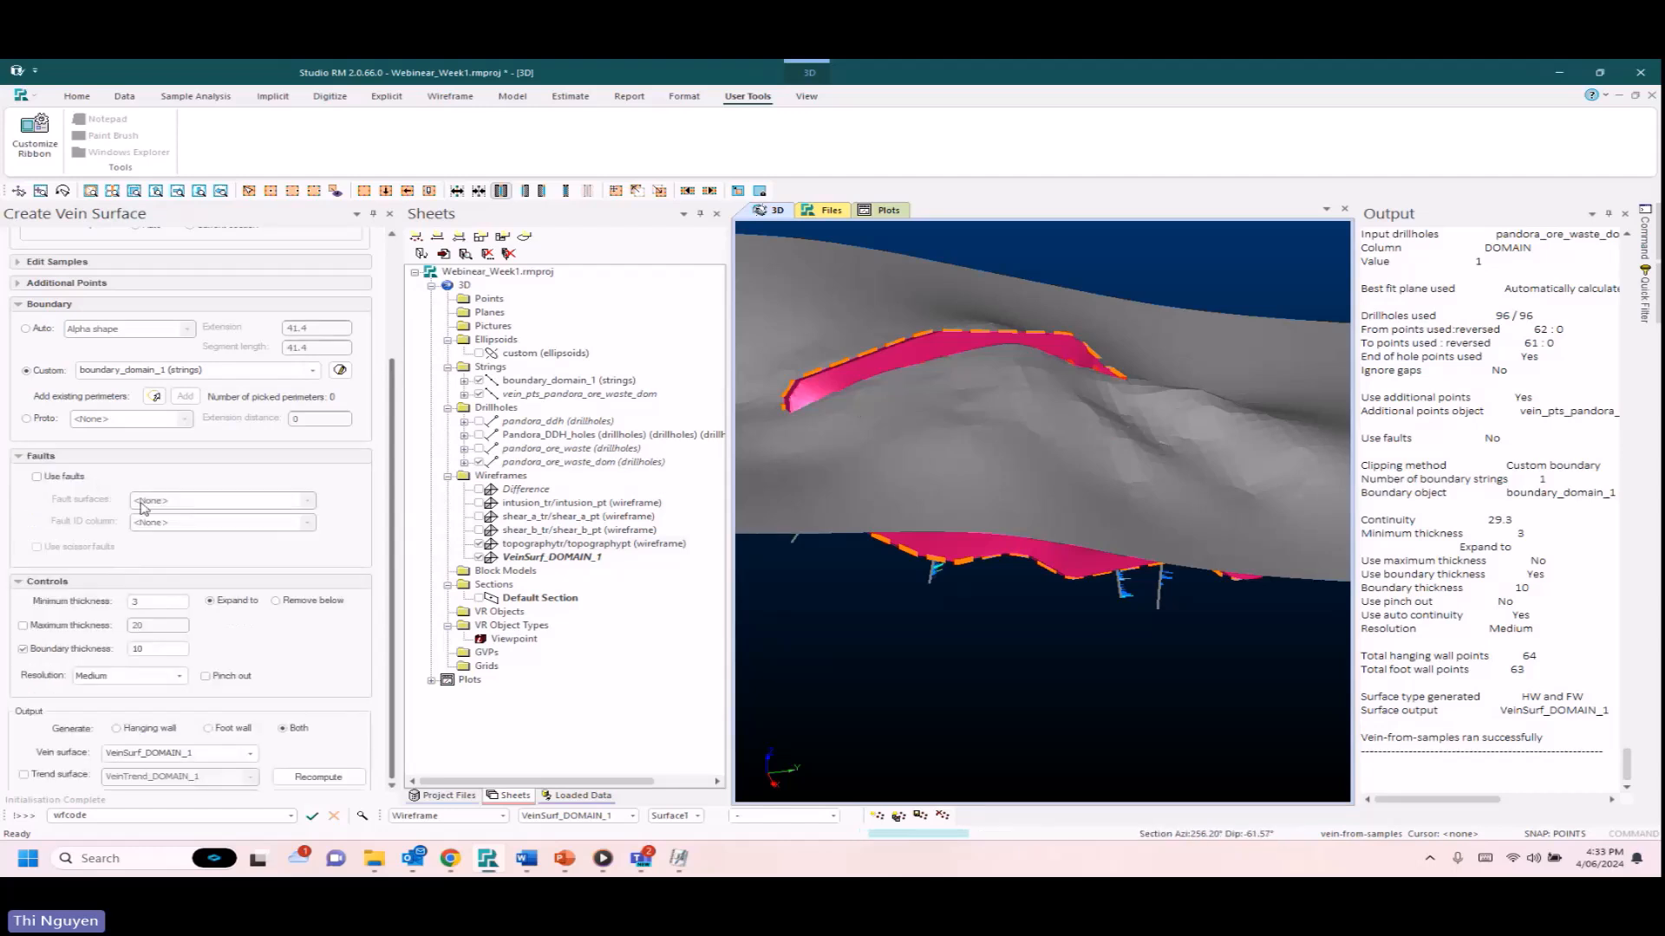
left_click(60, 483)
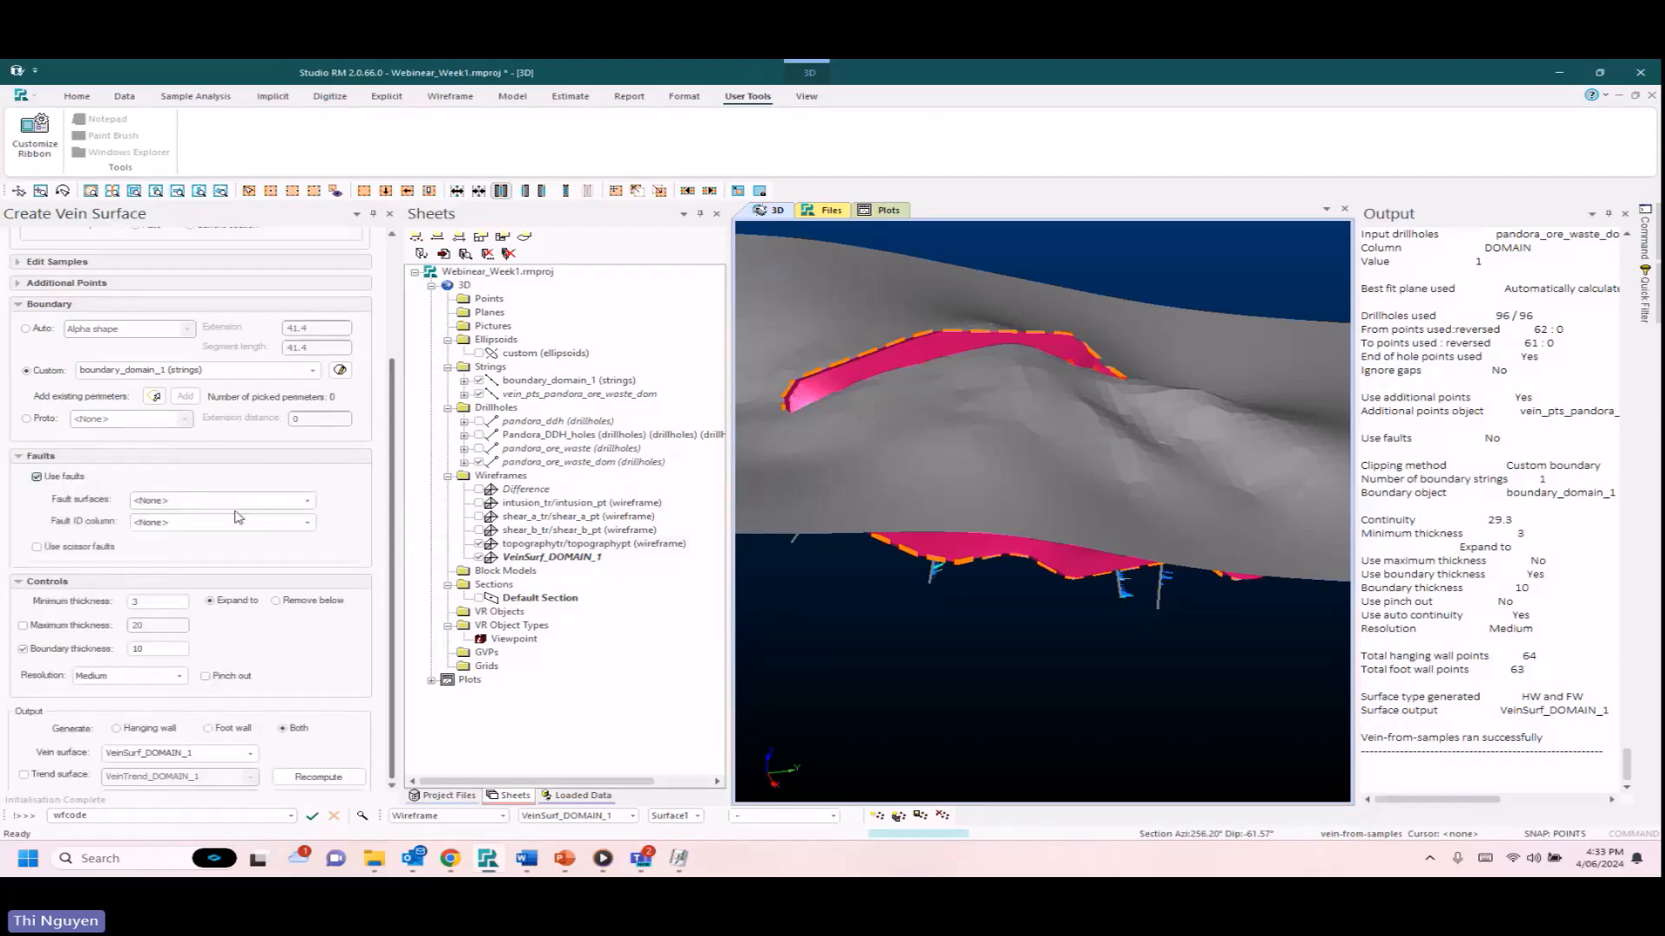
left_click(251, 500)
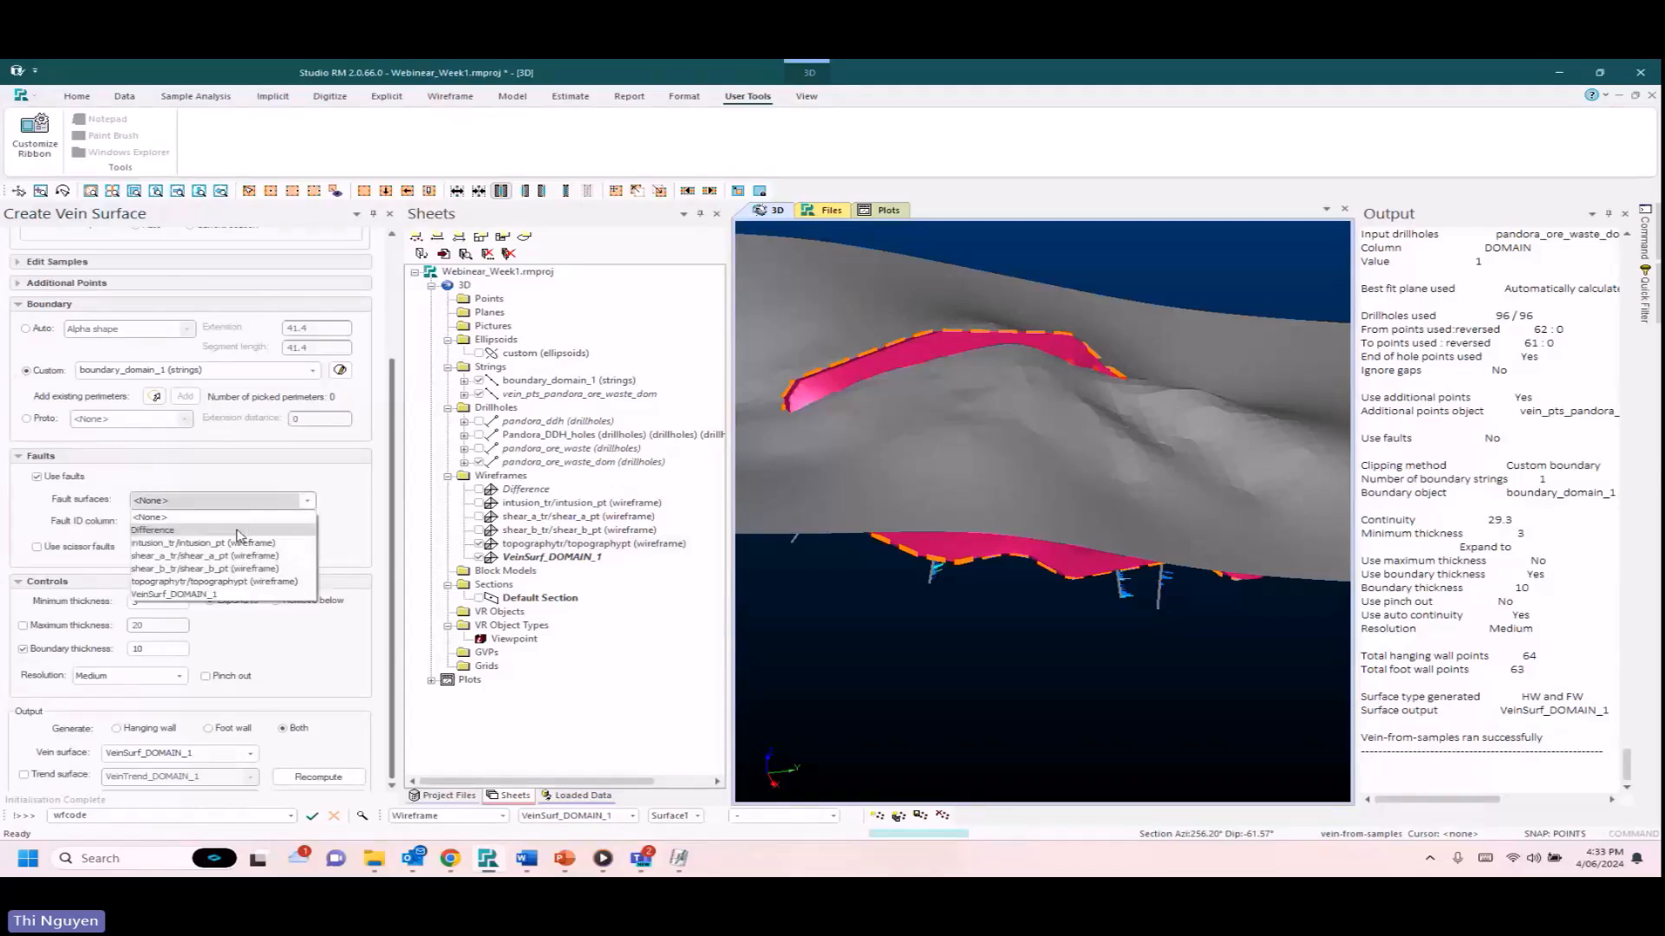
left_click(249, 583)
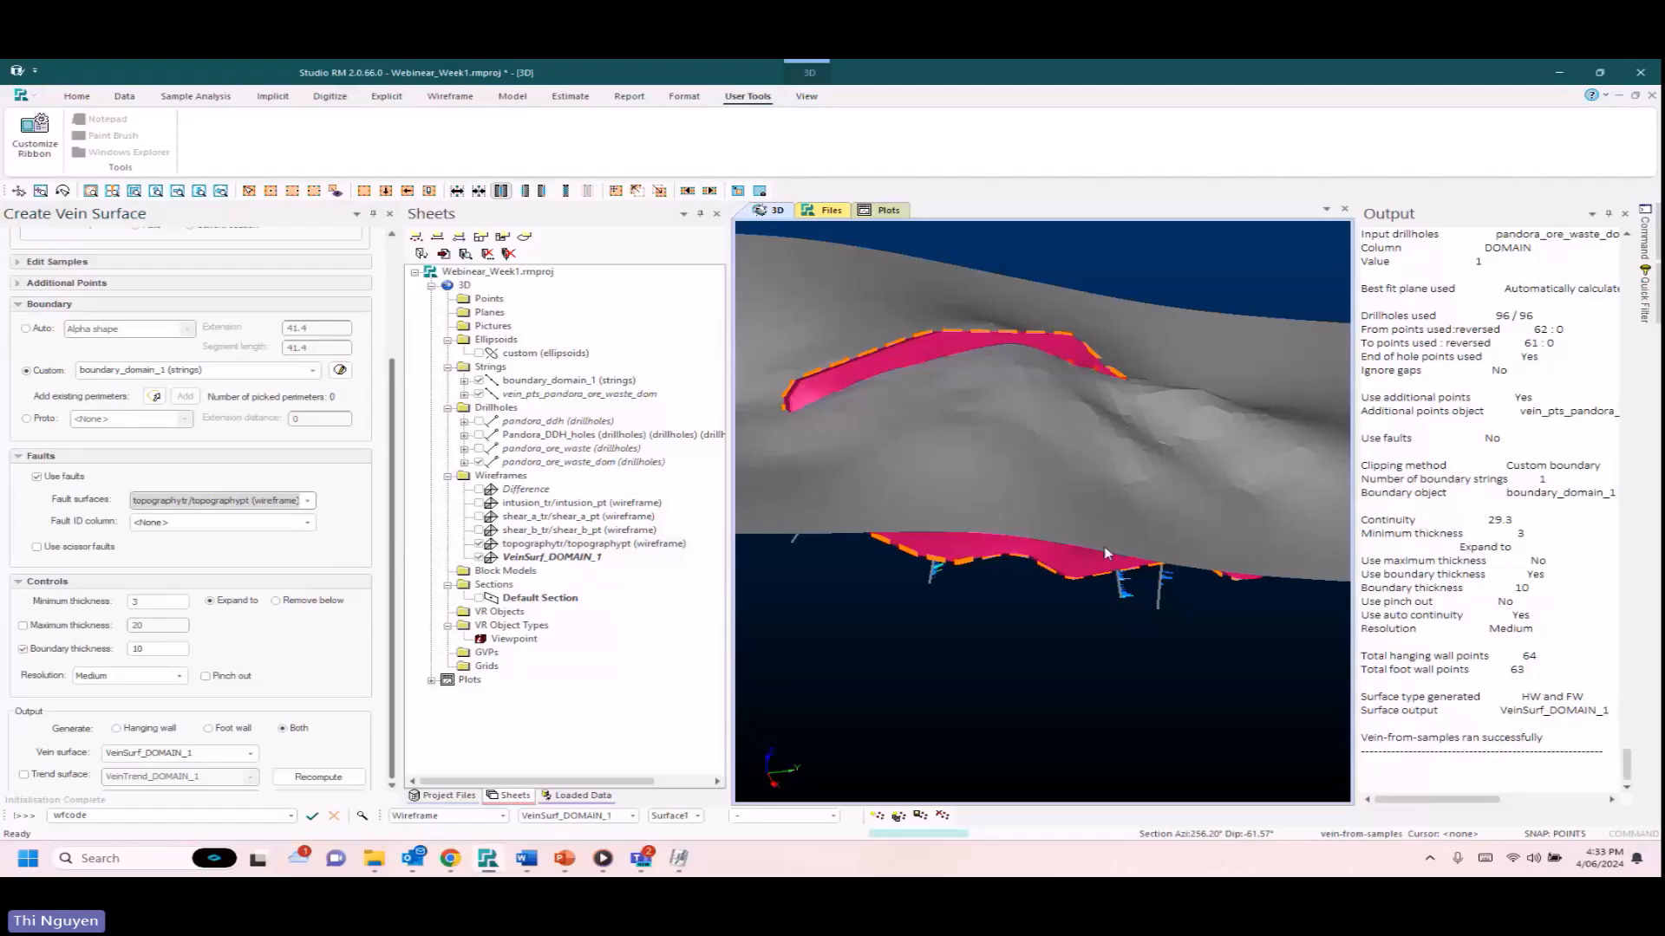
Recompute the domain 1 vein surface with the topography as a fault, showing the vein and hiding the topography wireframe.
mouse_move(1145, 481)
left_mouse_down("shift")
mouse_move(1132, 572)
mouse_move(1136, 498)
left_mouse_up("shift")
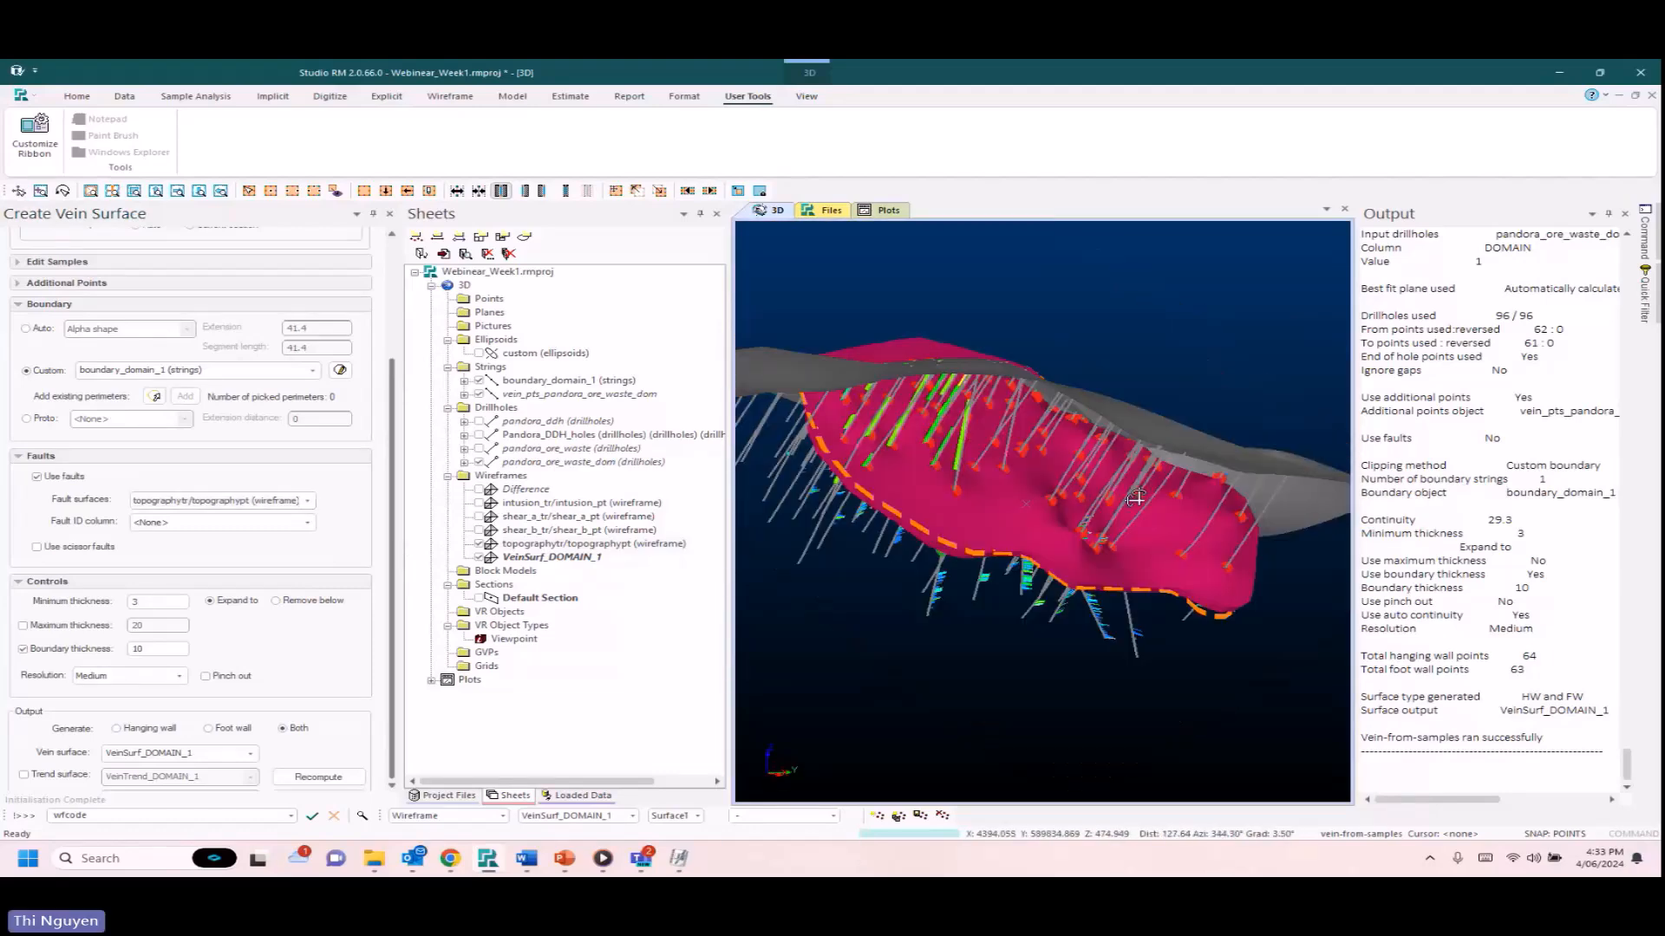
scroll(382, 659, "down", 2)
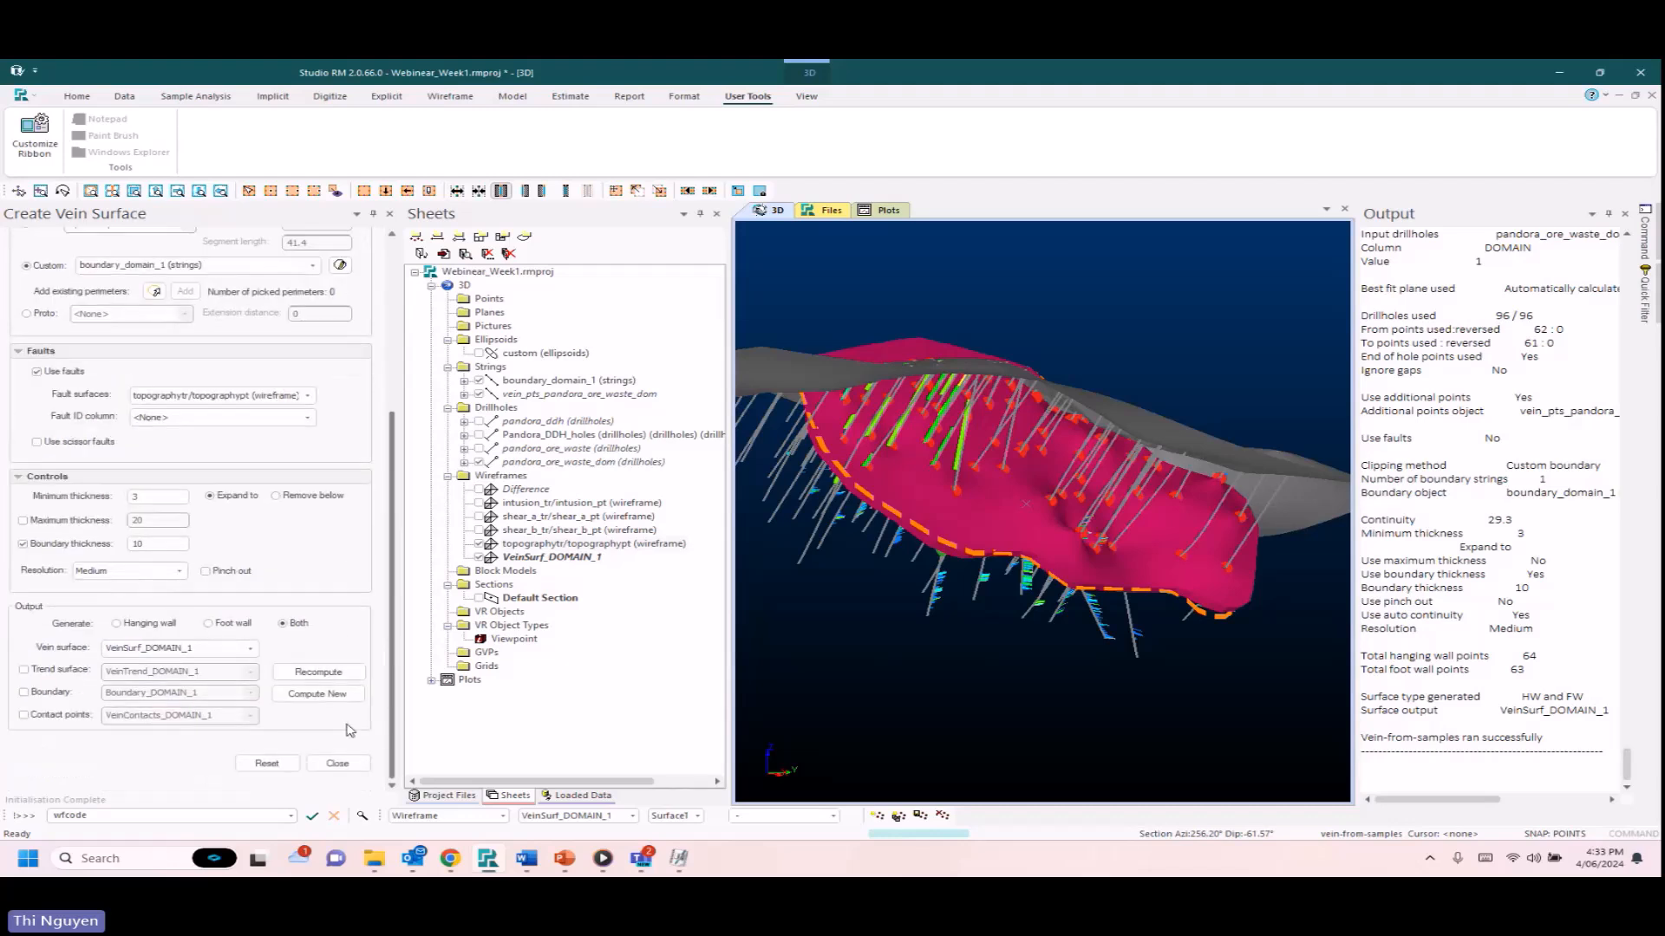
left_click(330, 673)
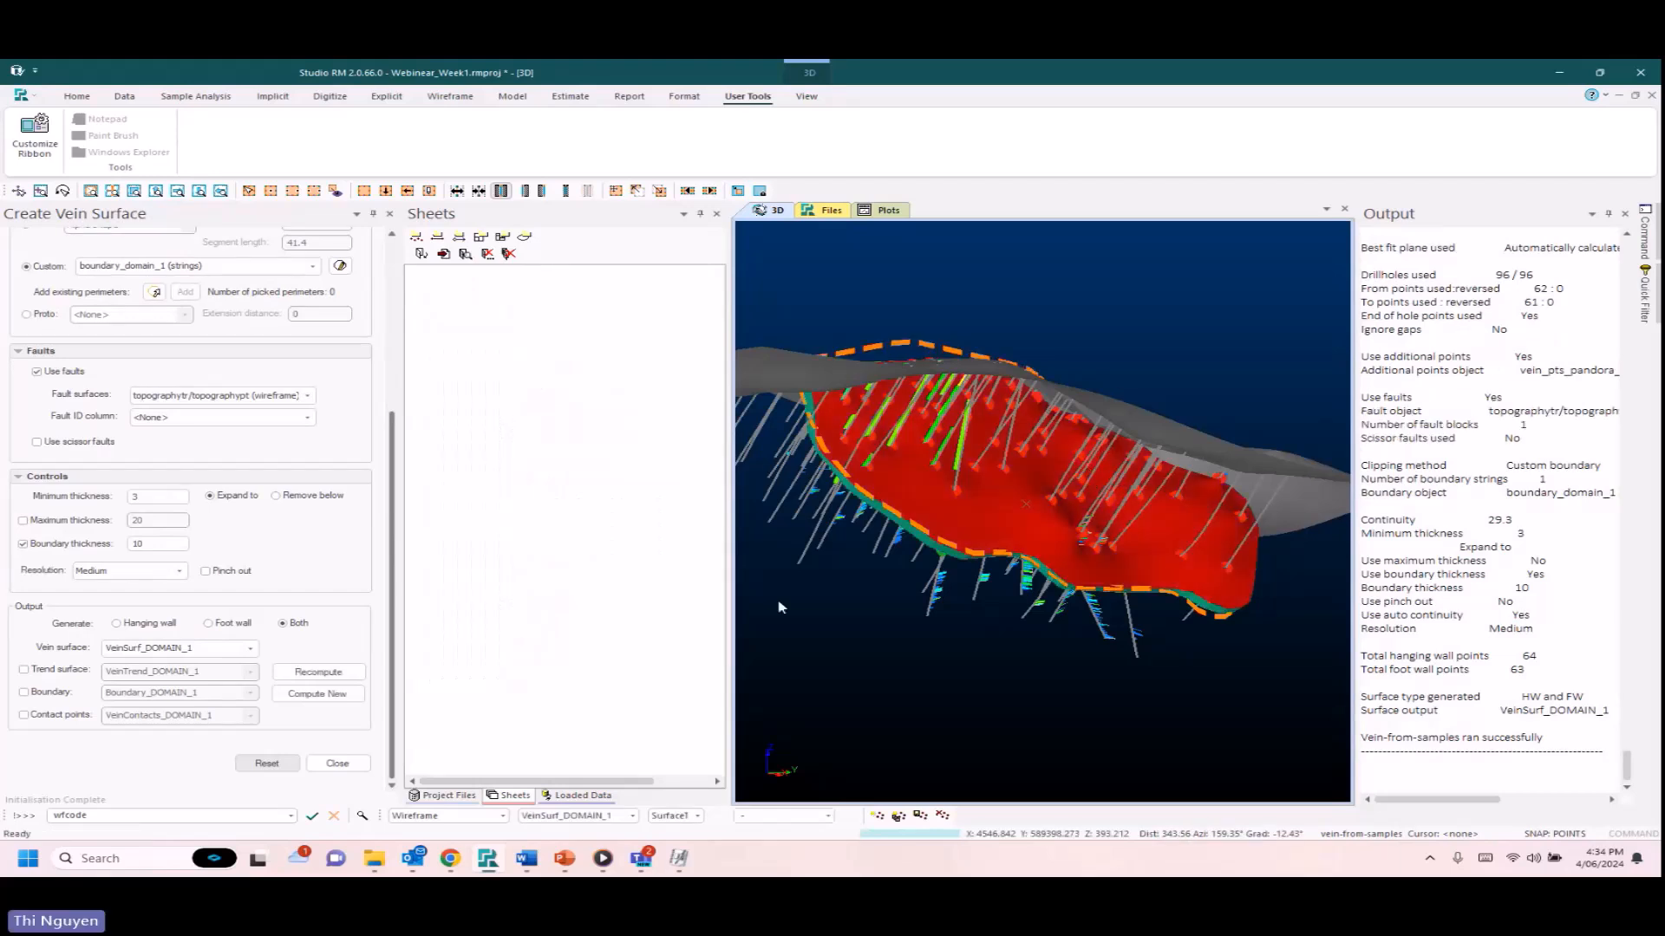
left_click(479, 556)
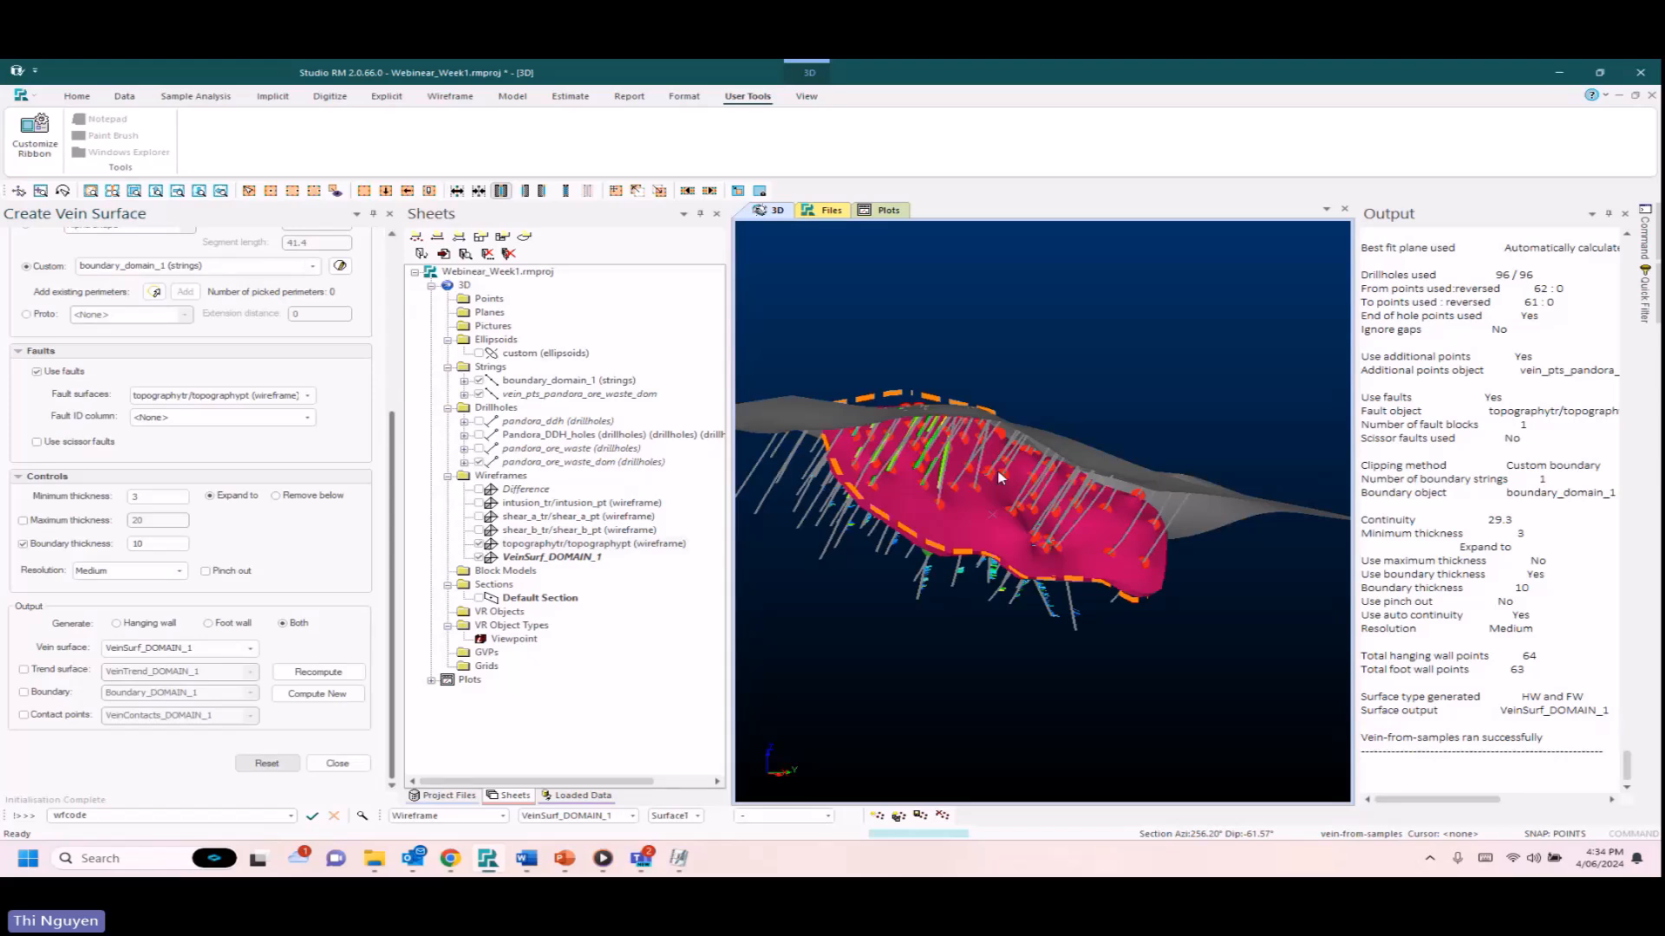
left_click(479, 544)
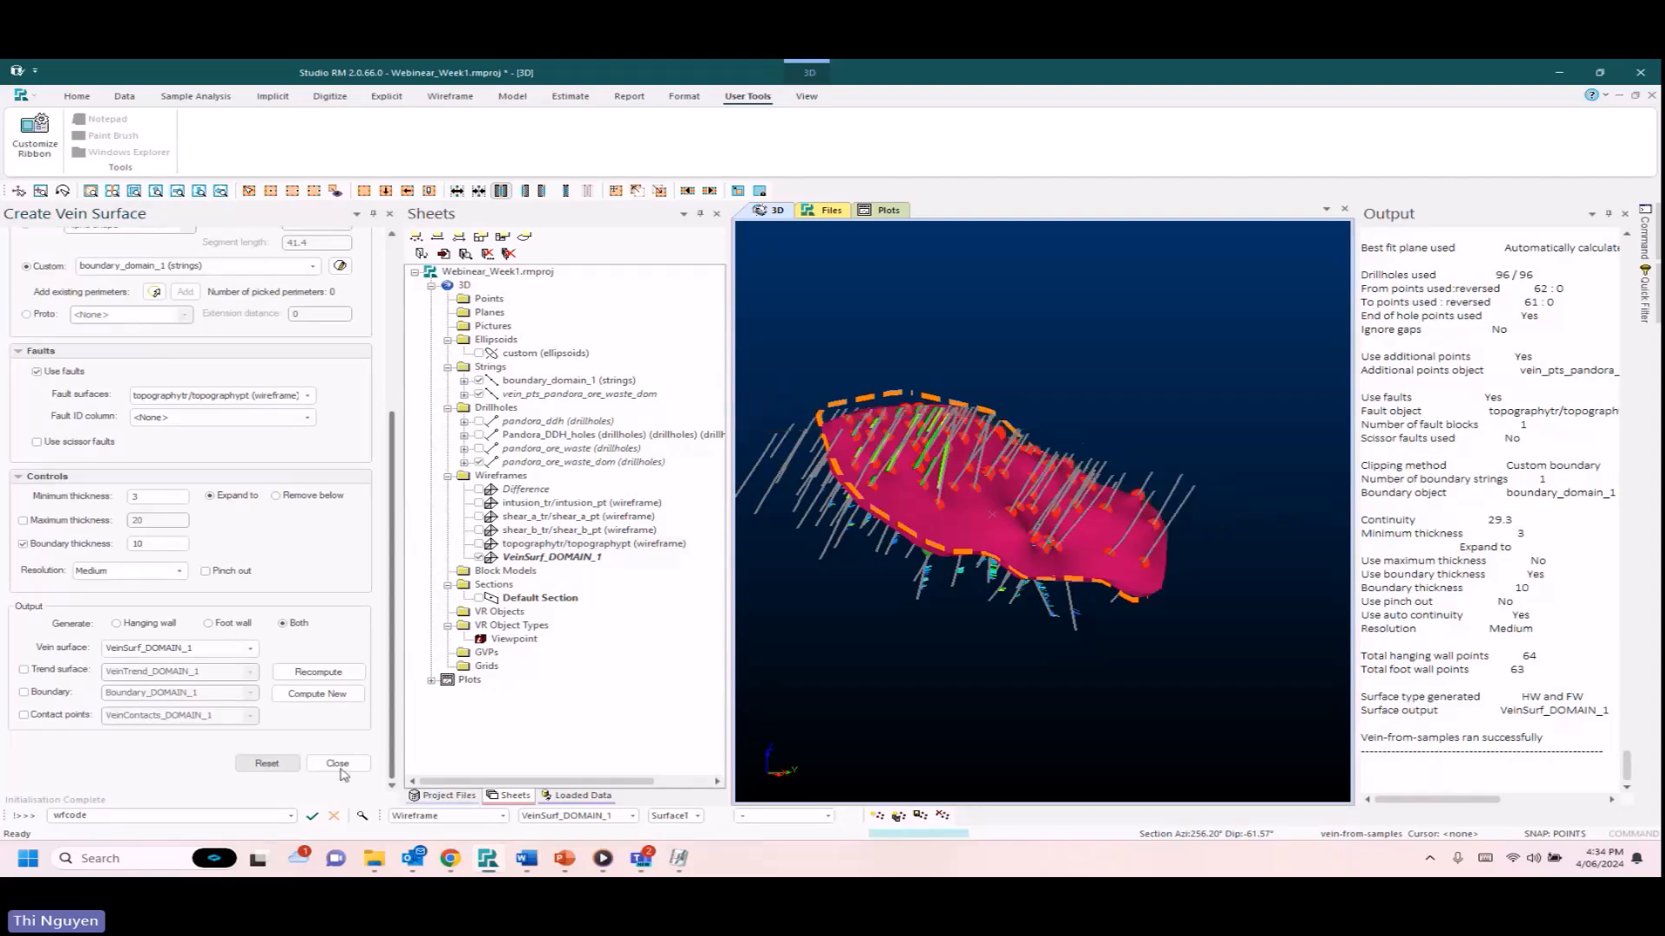
Close the vein surface settings and hide the pandora_ore_waste_dom drillholes to view the finished vein.
left_click(339, 768)
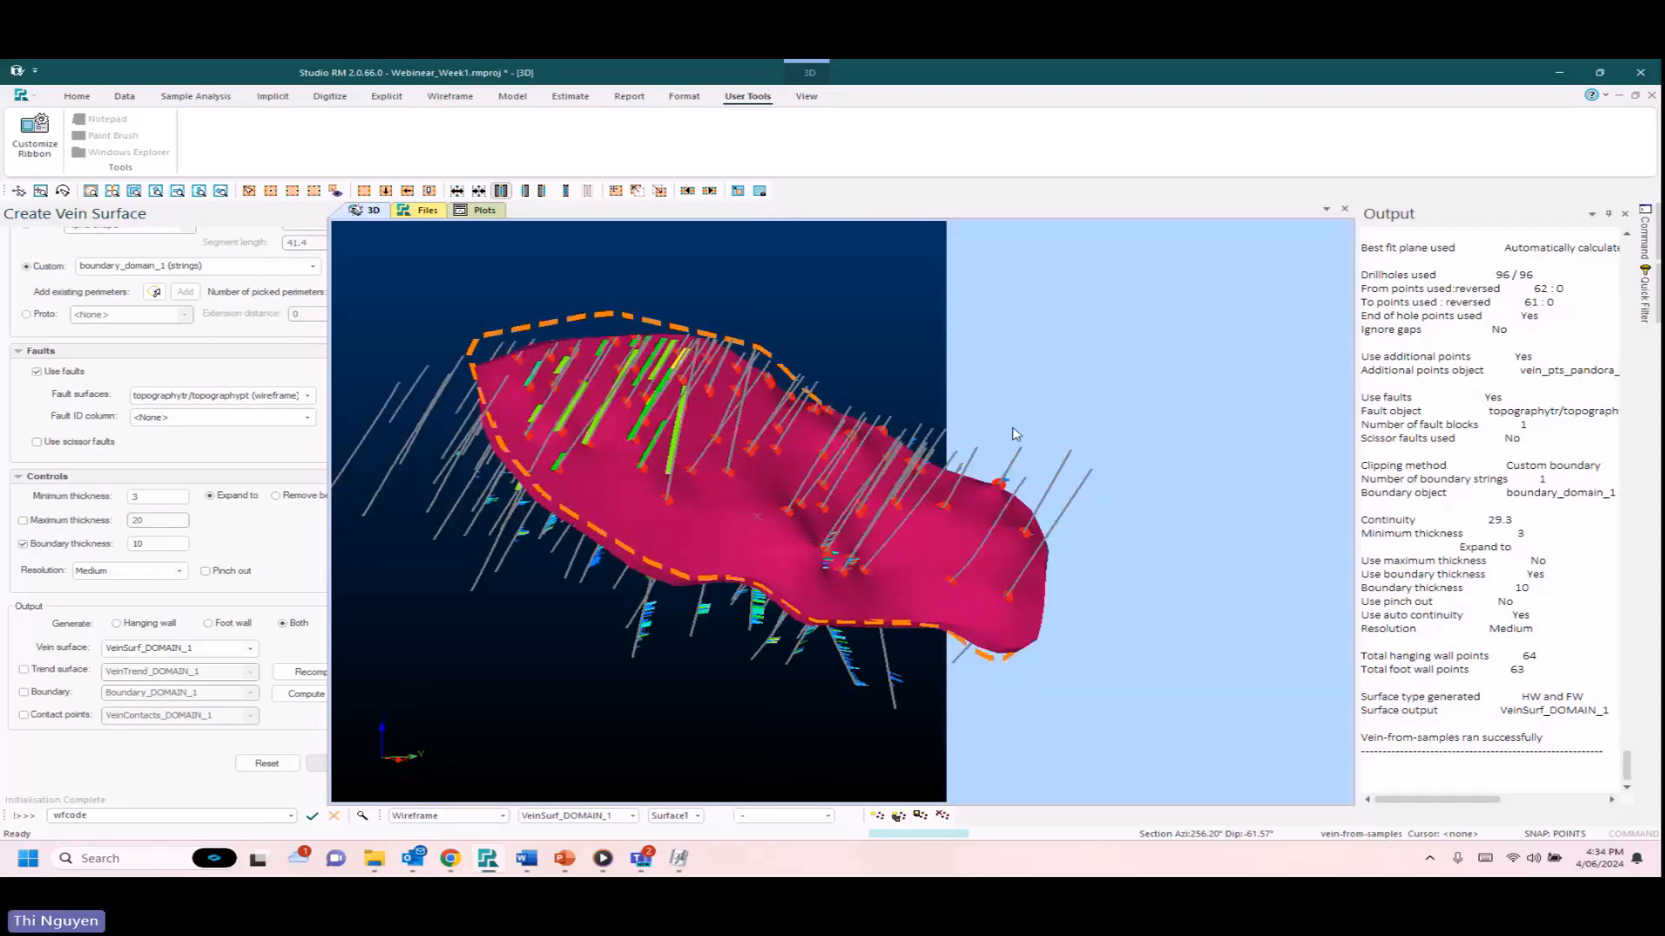
left_click_drag(795, 512, 906, 444, "shift")
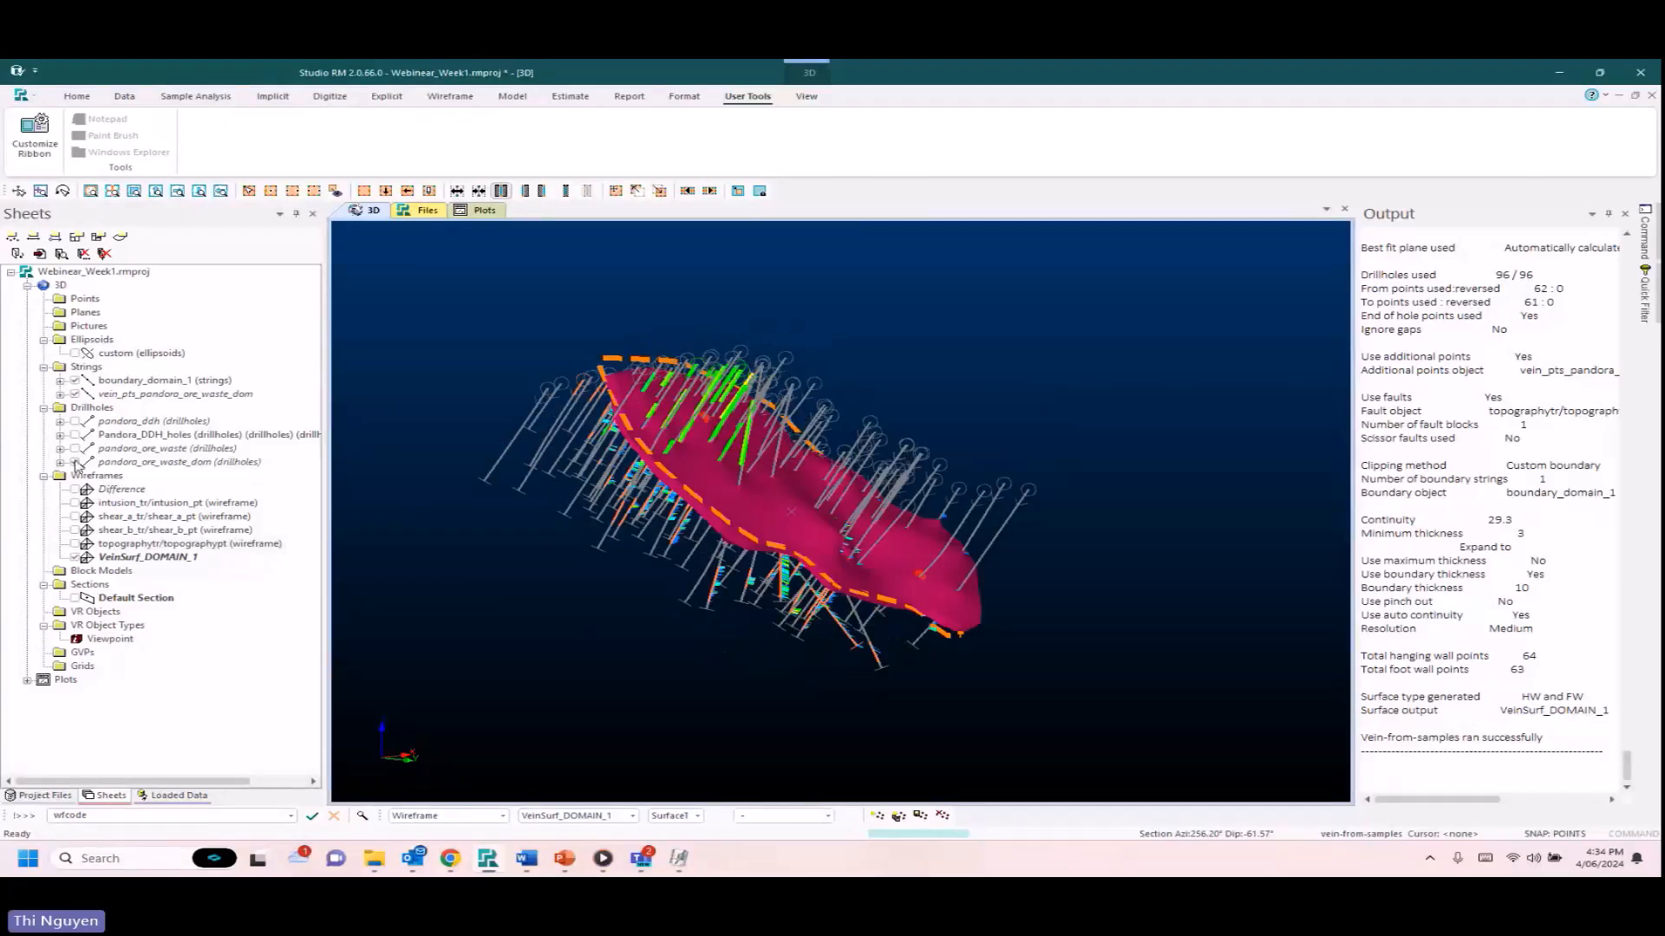
left_click(75, 462)
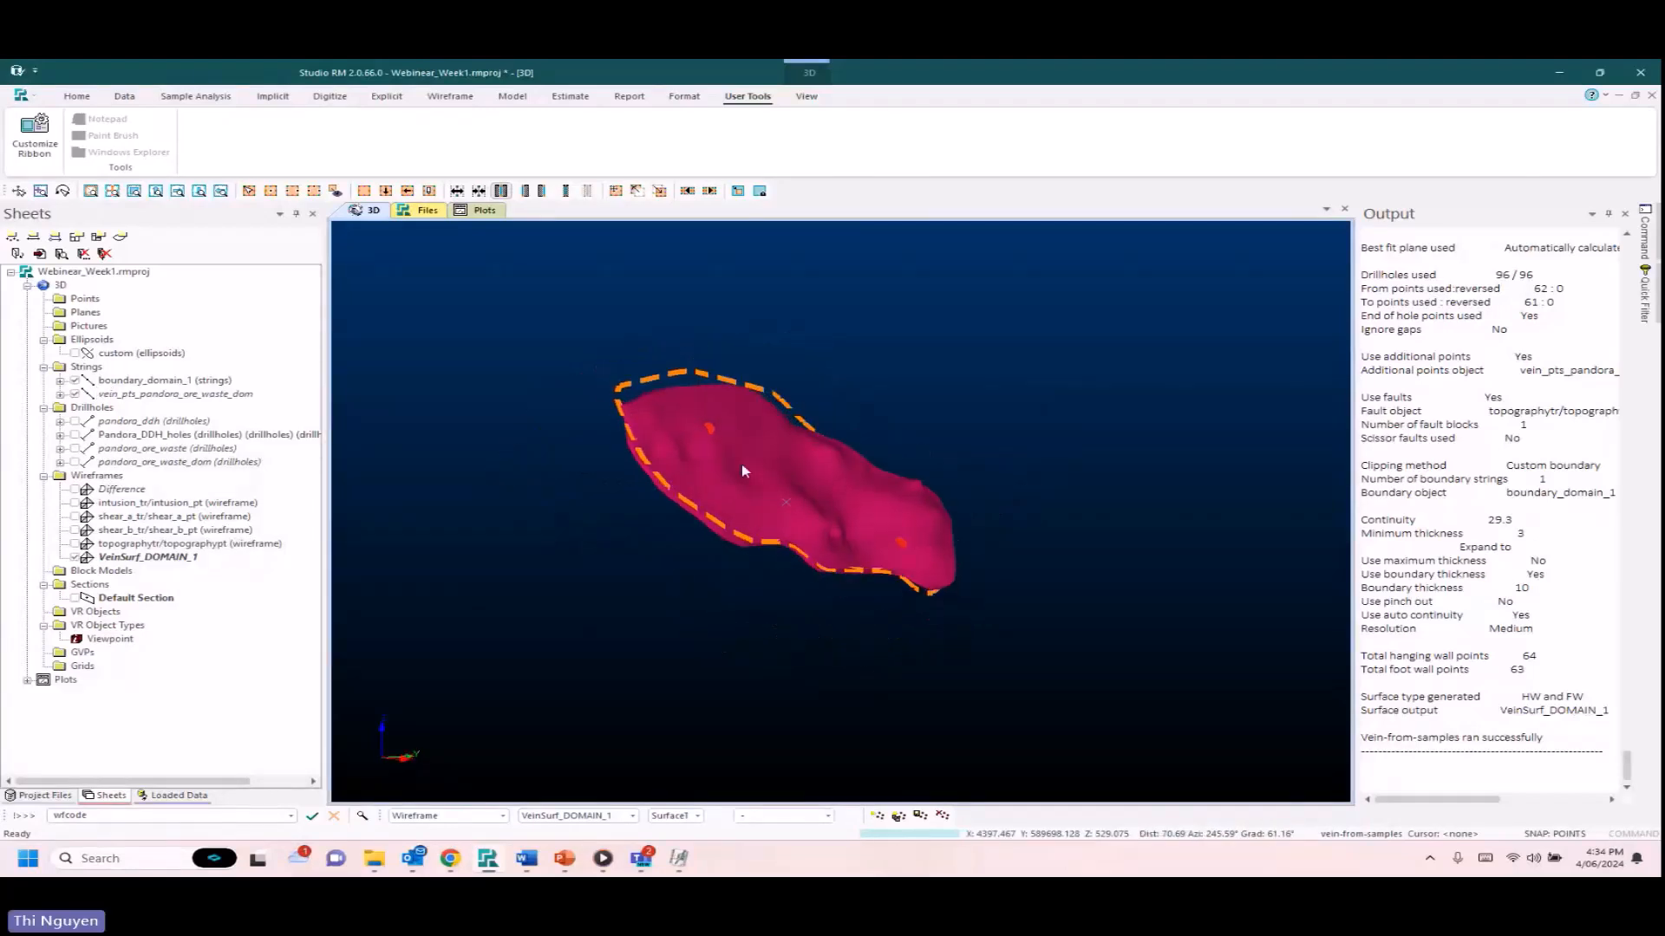
left_click_drag(778, 465, 743, 546)
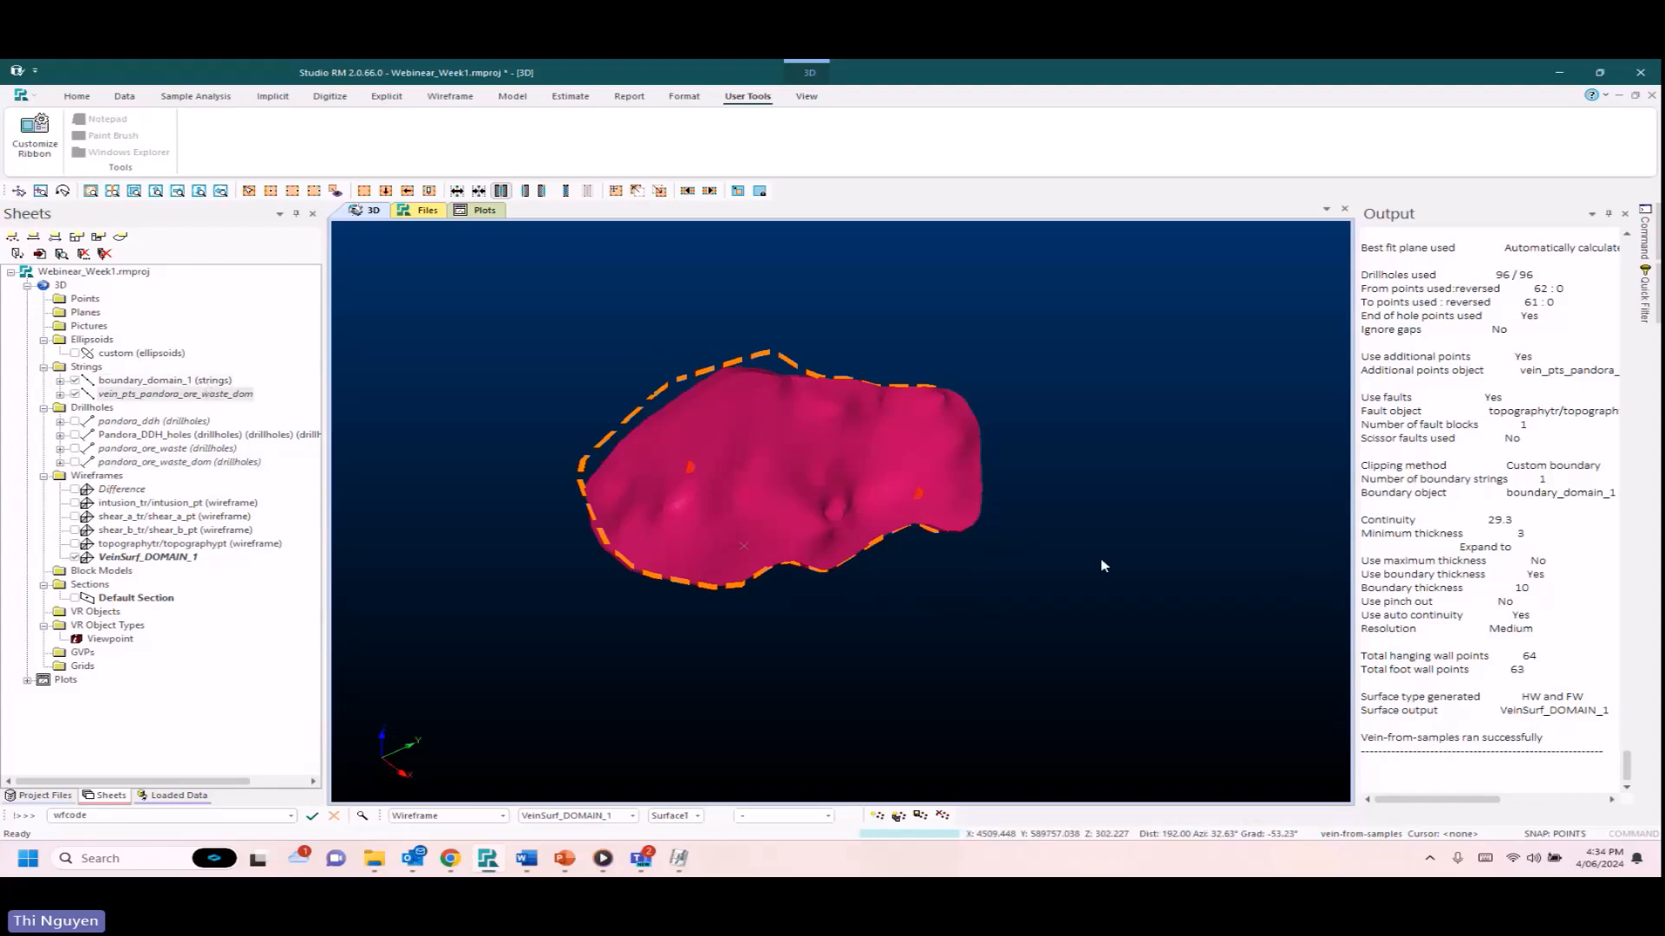
Save the boundary_domain_1 strings, and save the vein_pts_pandora_ore_waste_dom strings as the Datamine file comps.dm, overwriting the existing file.
right_click(199, 385)
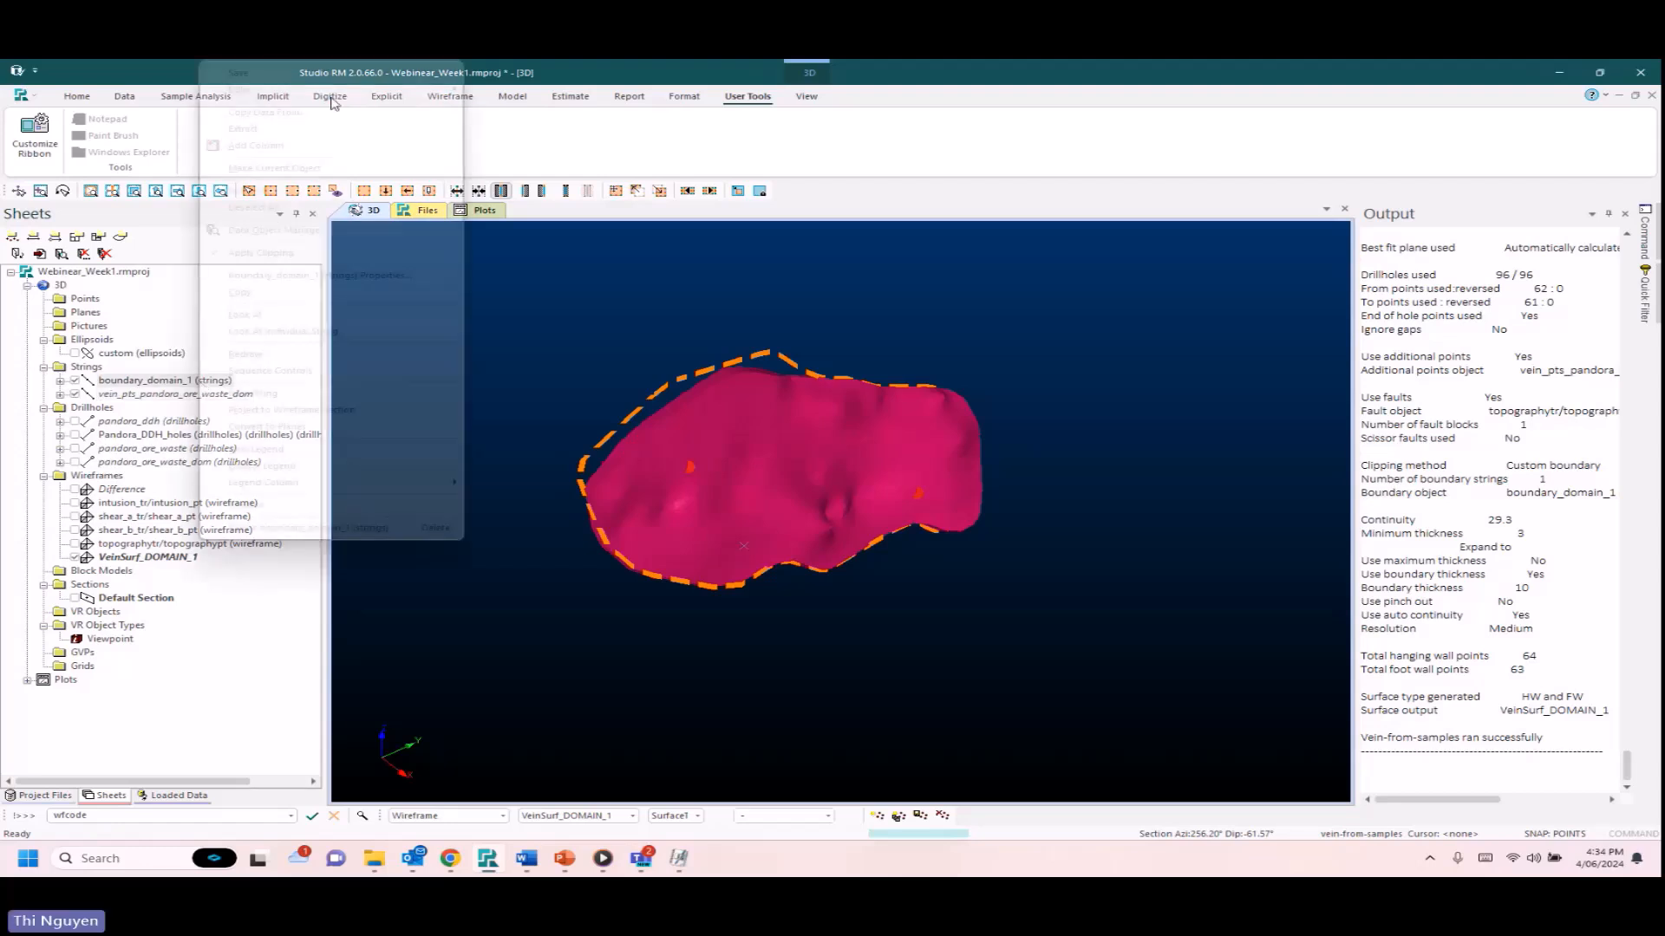
left_click(241, 74)
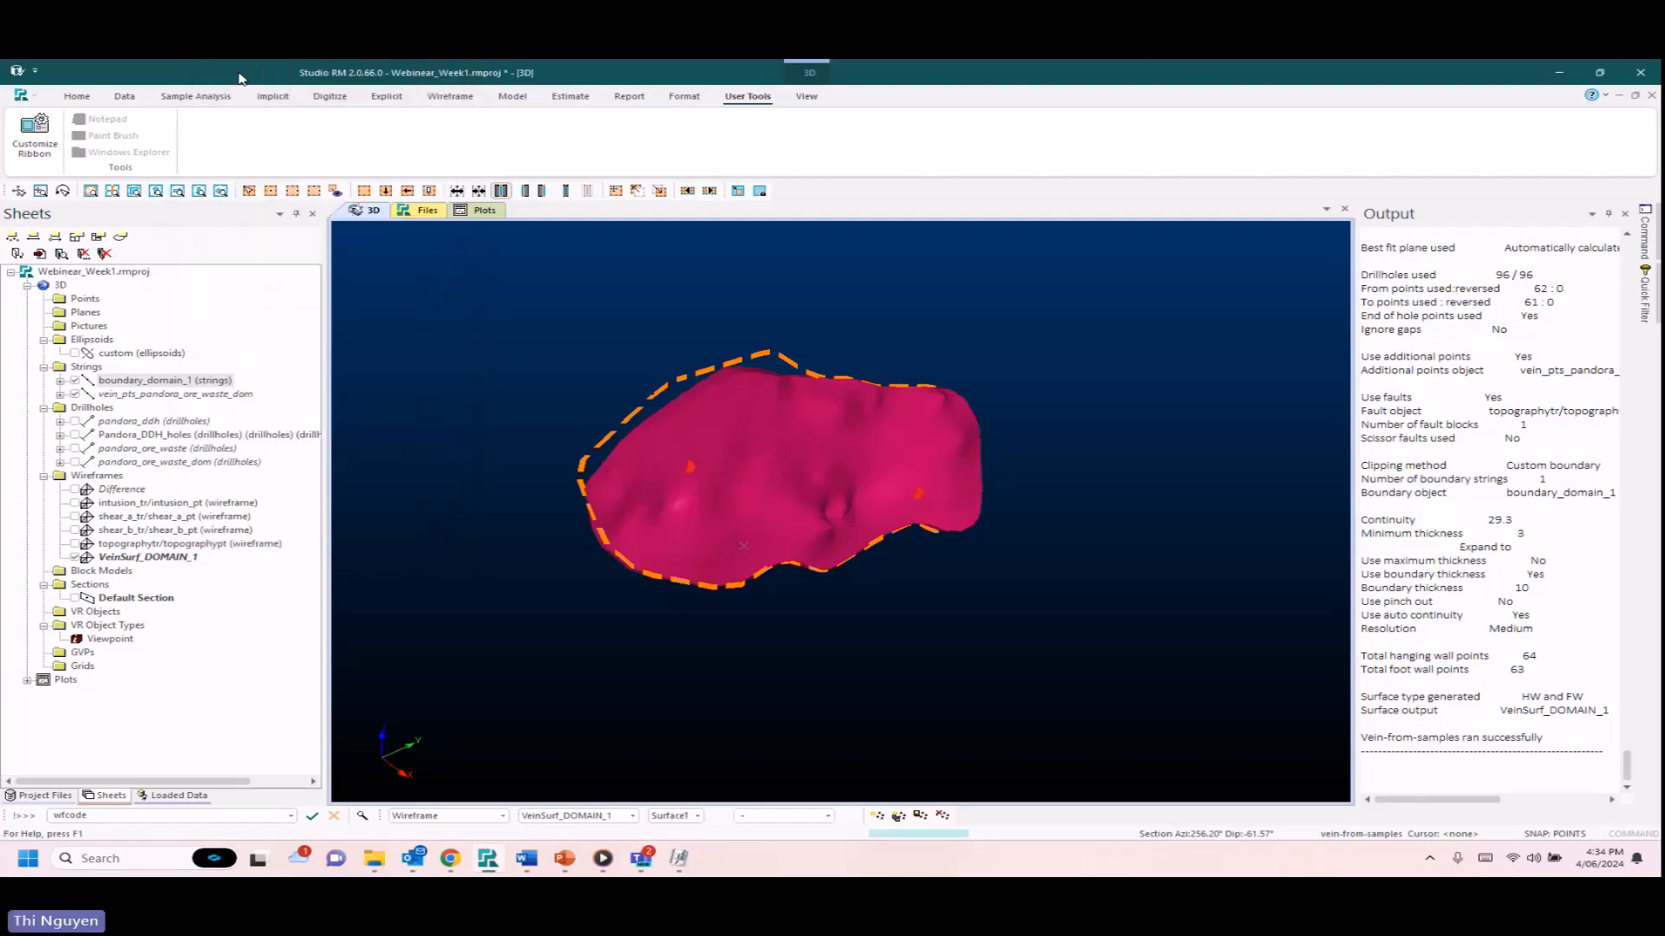
right_click(246, 402)
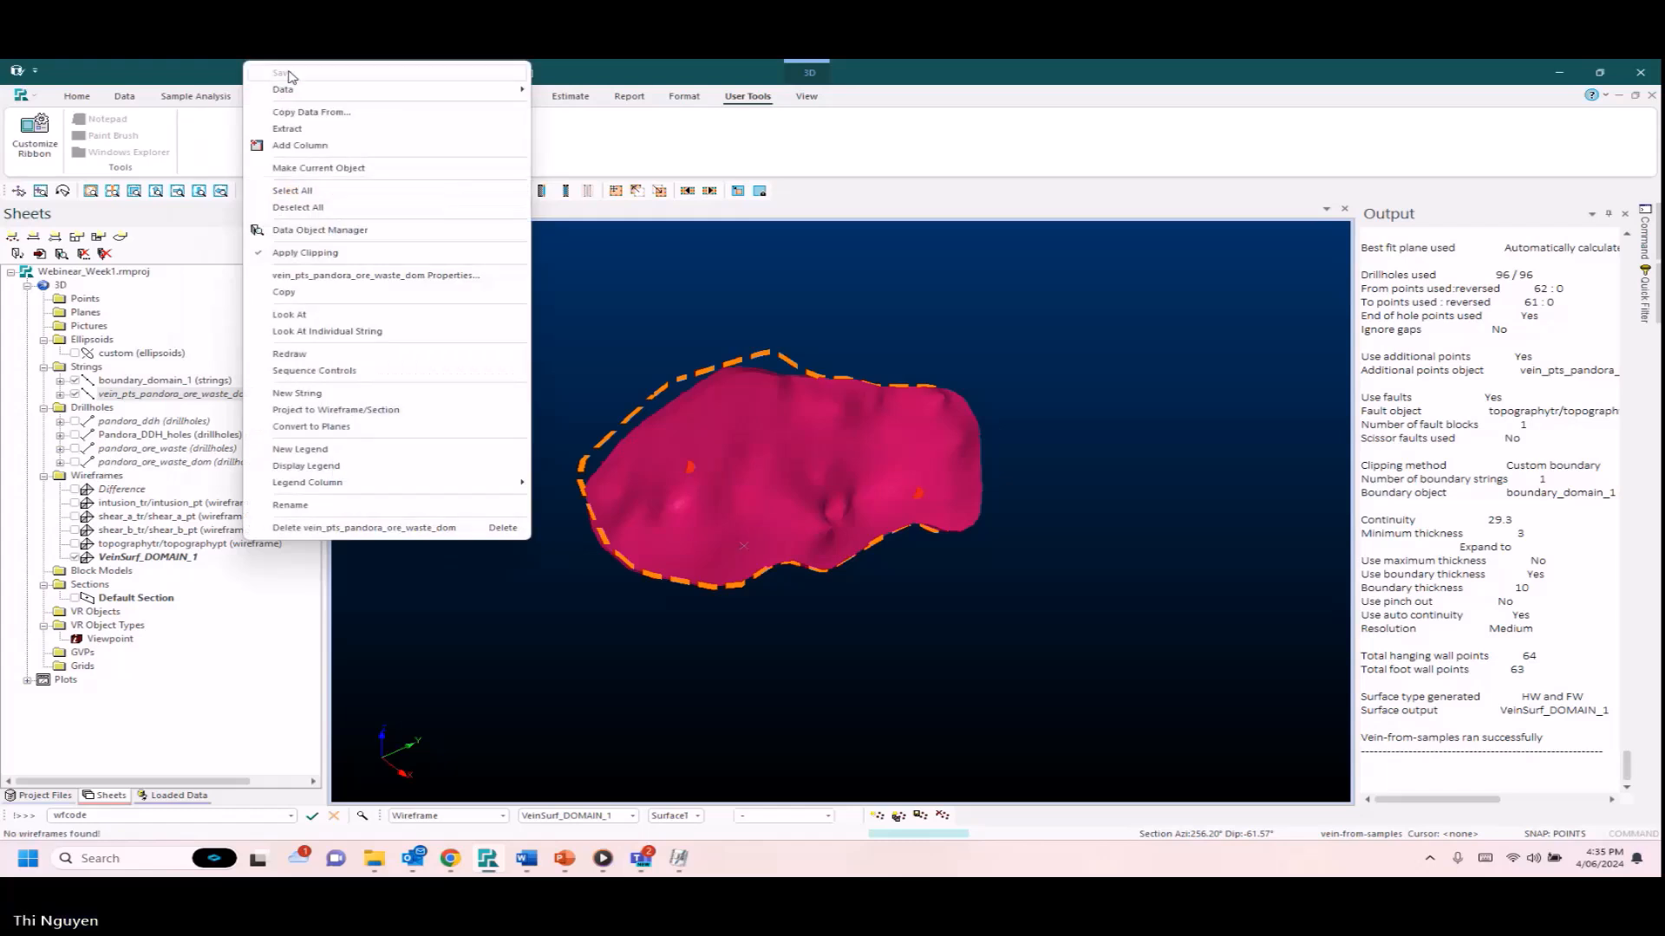
mouse_move(391, 89)
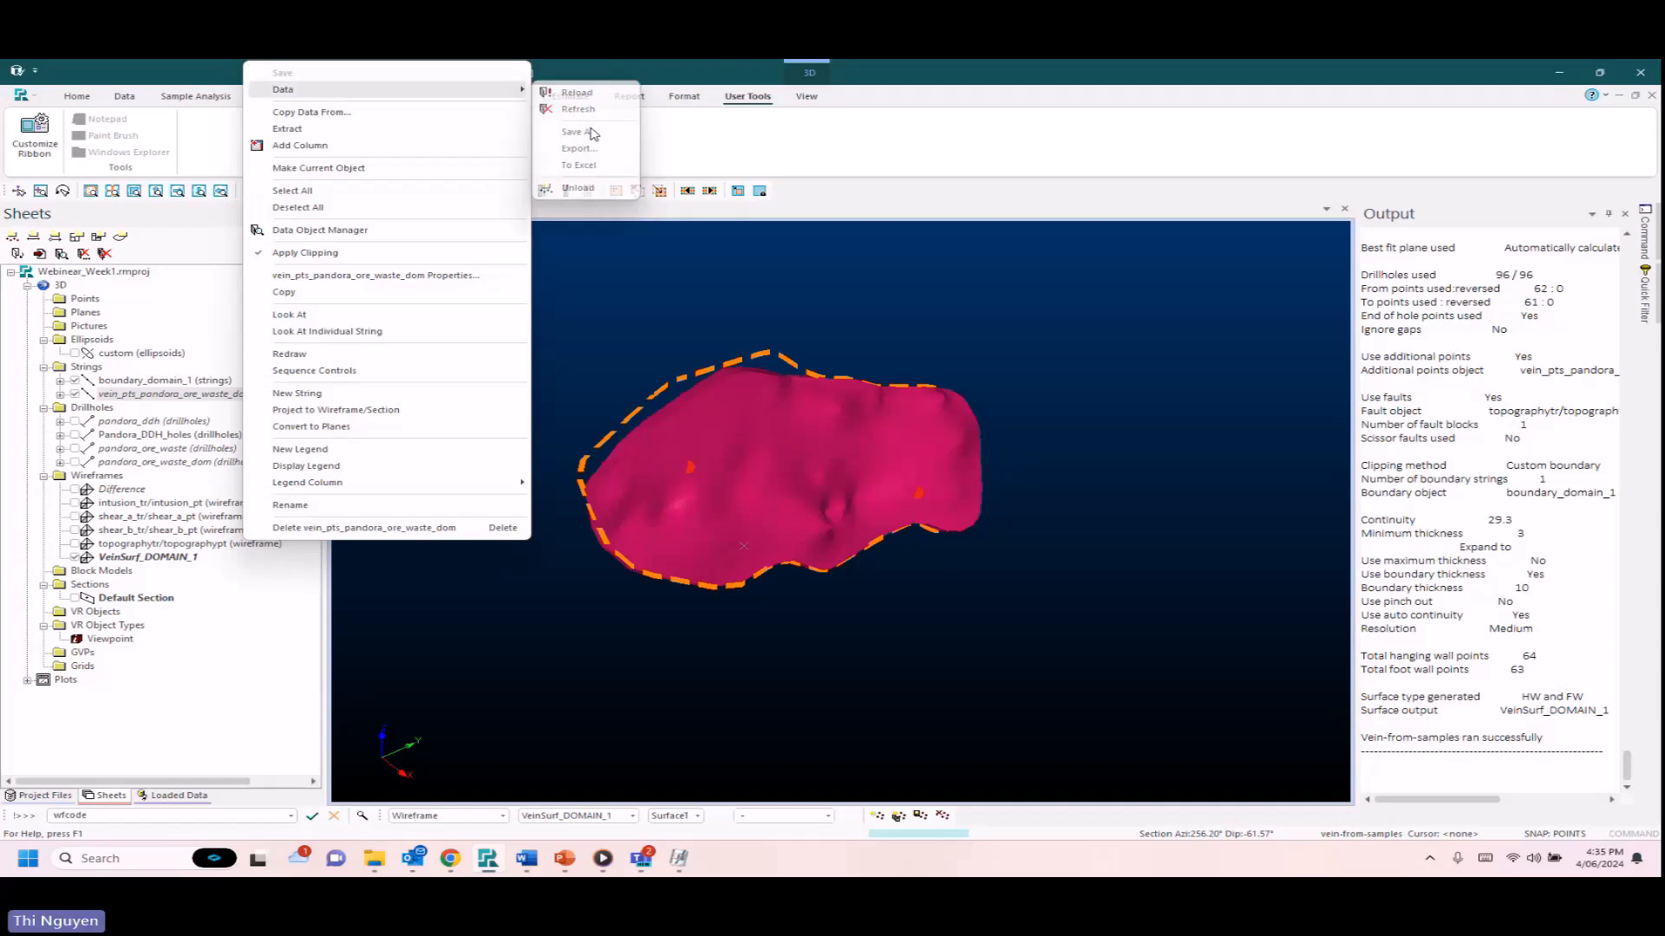
left_click(578, 133)
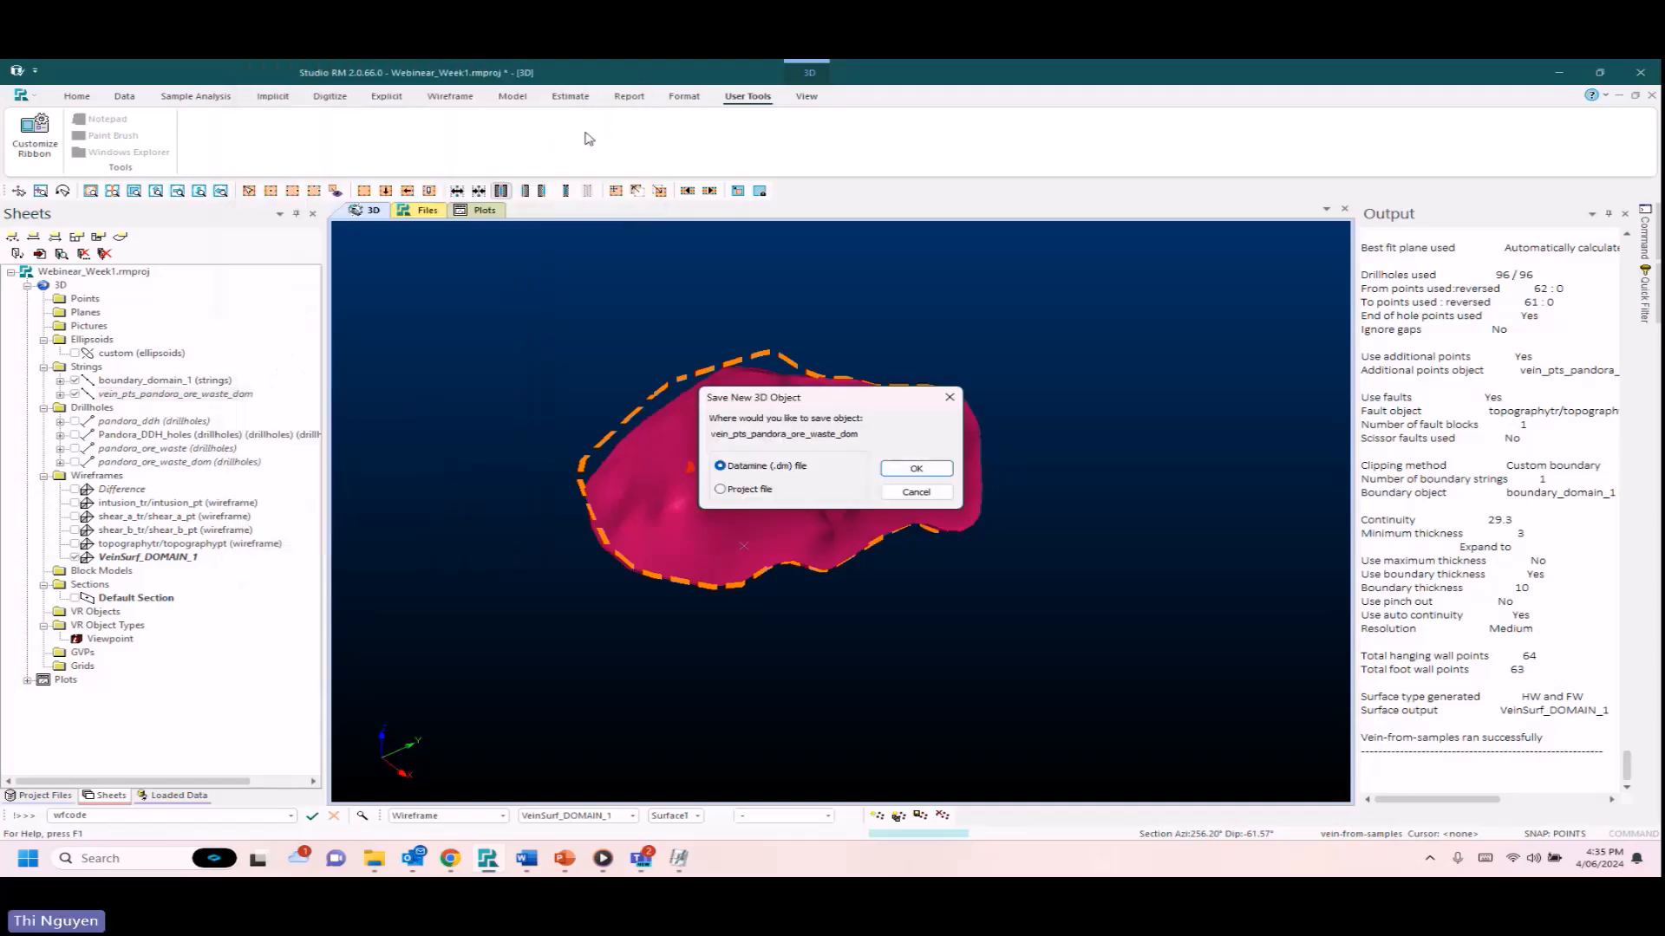
left_click(943, 476)
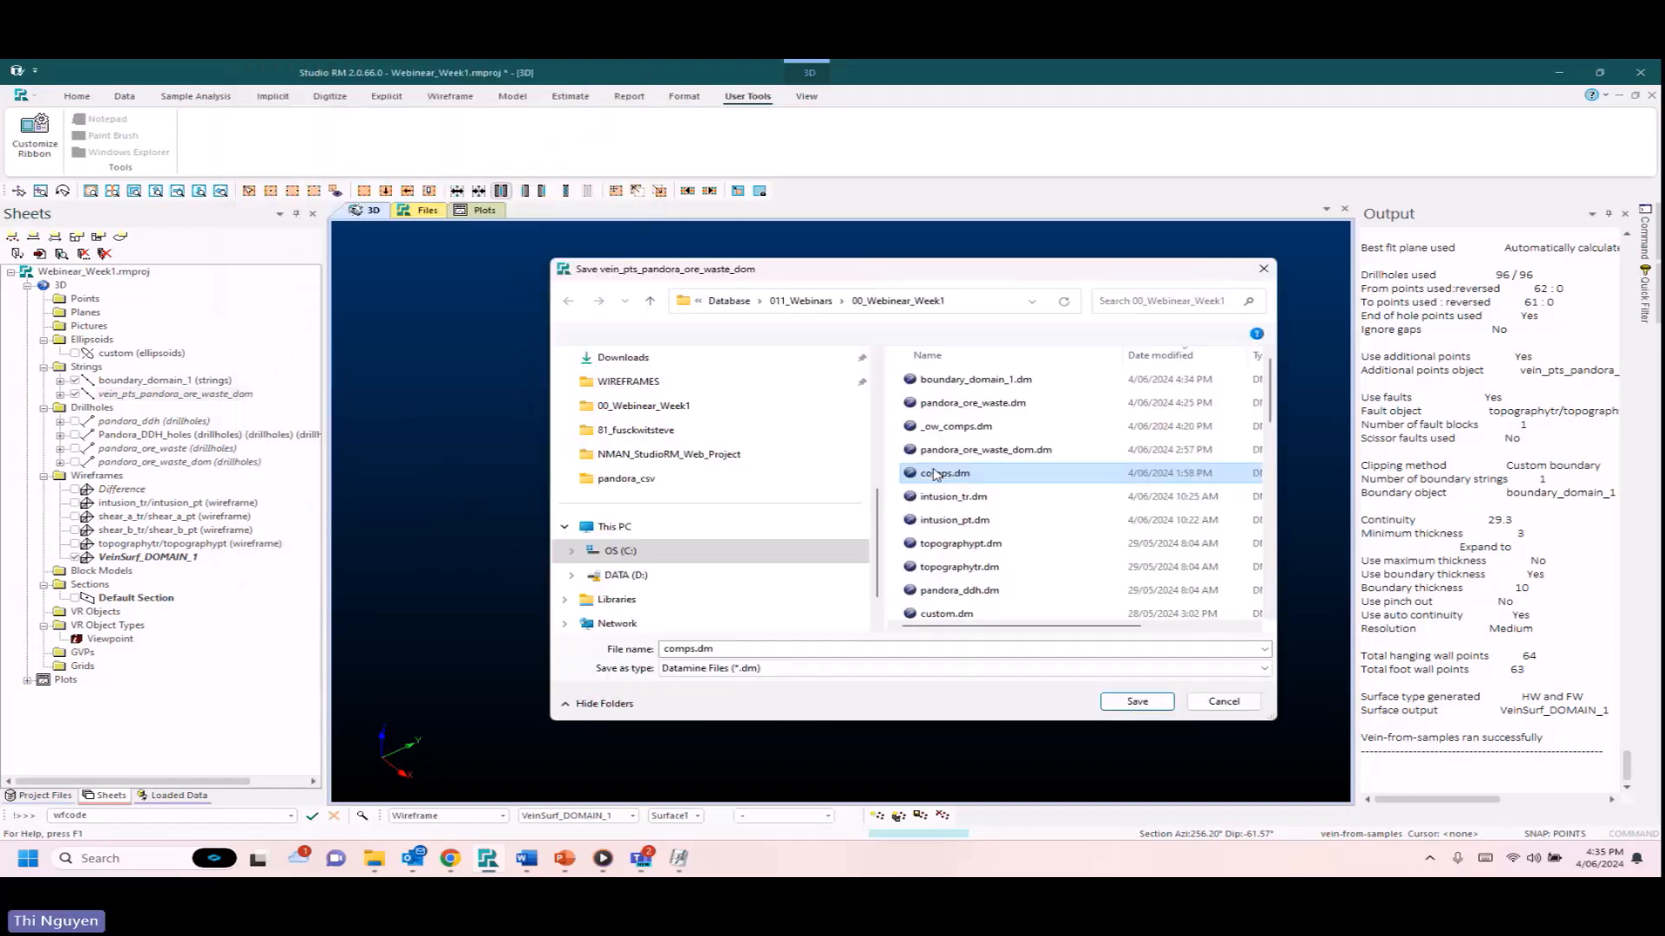
left_click(1154, 704)
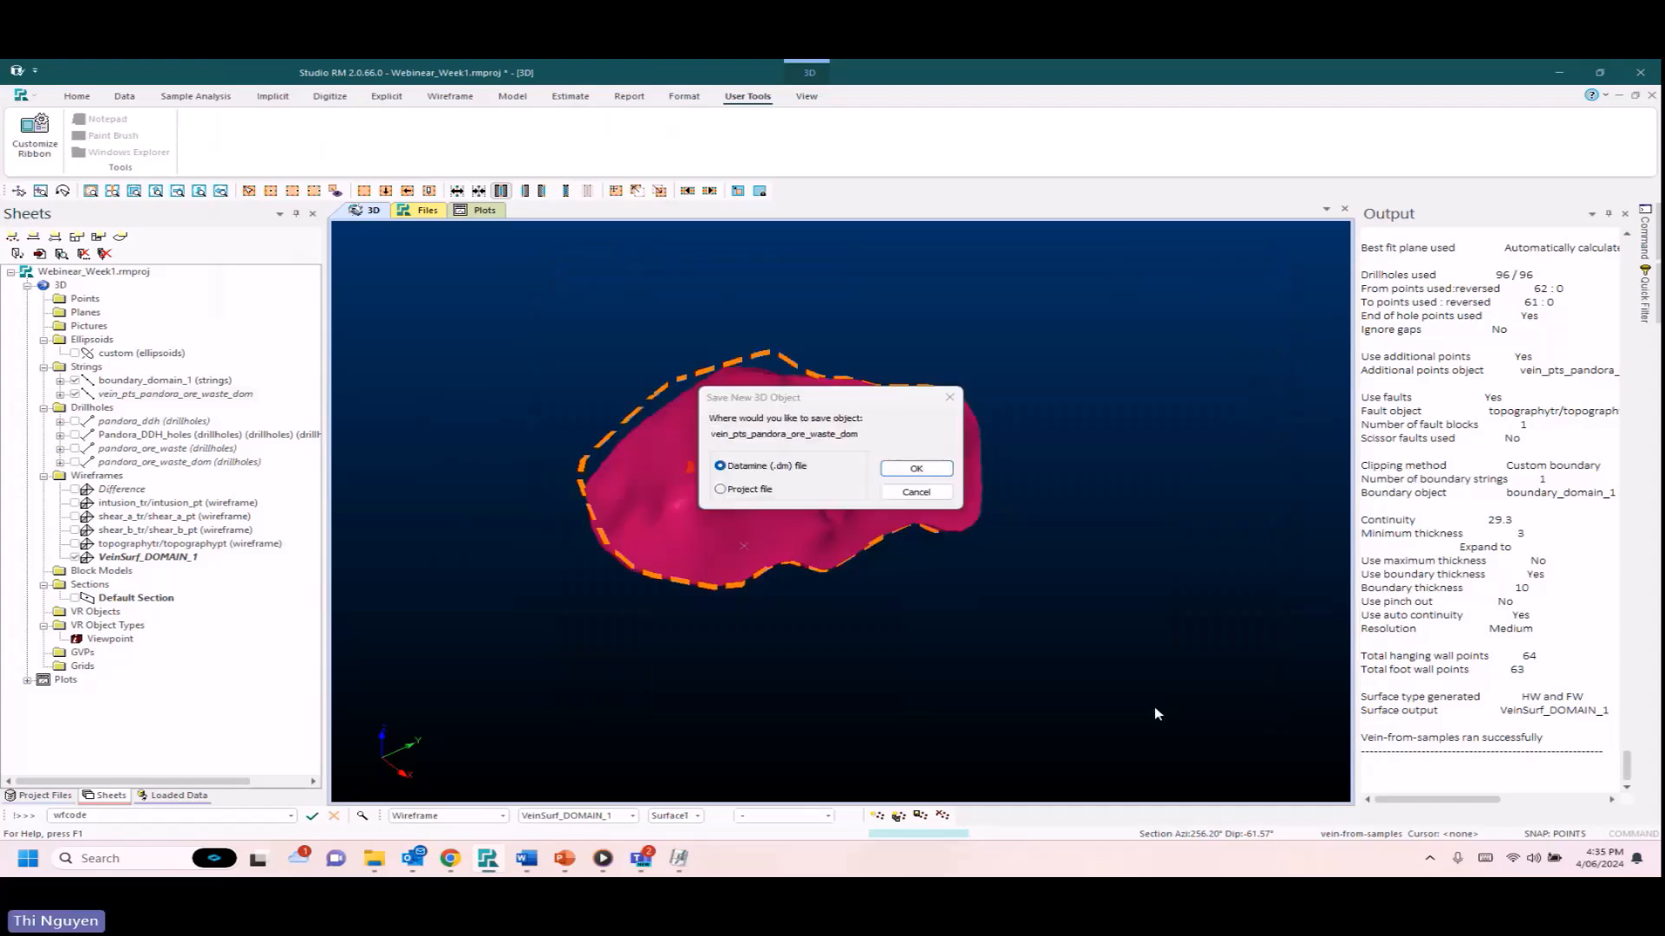
left_click(916, 468)
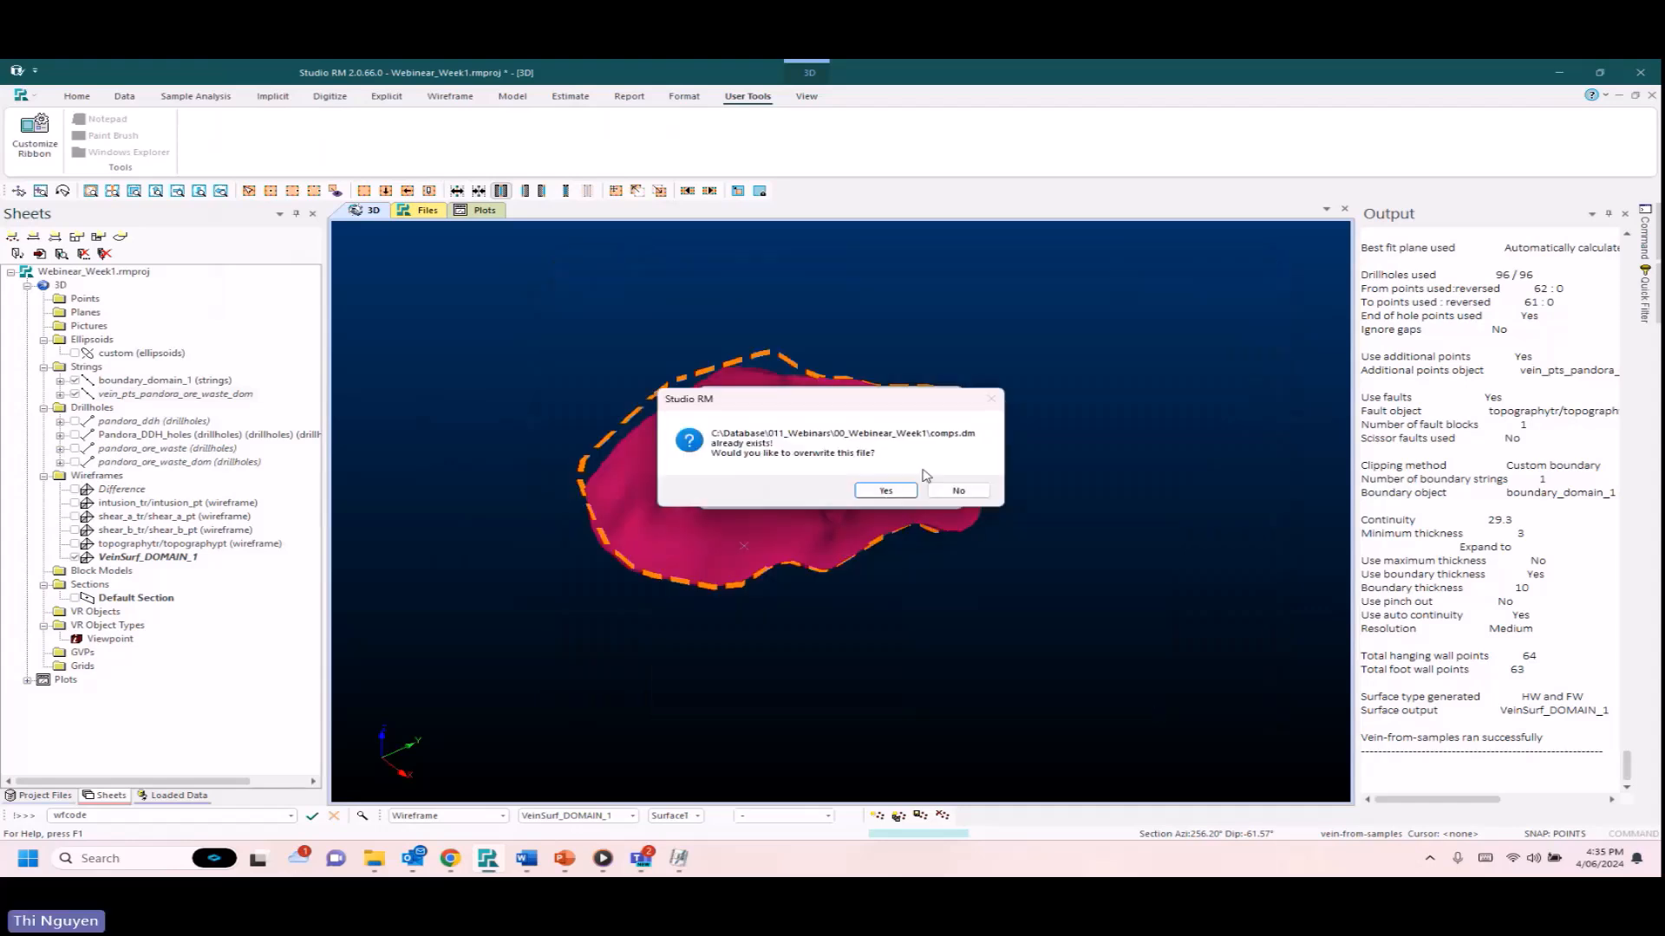
left_click(882, 486)
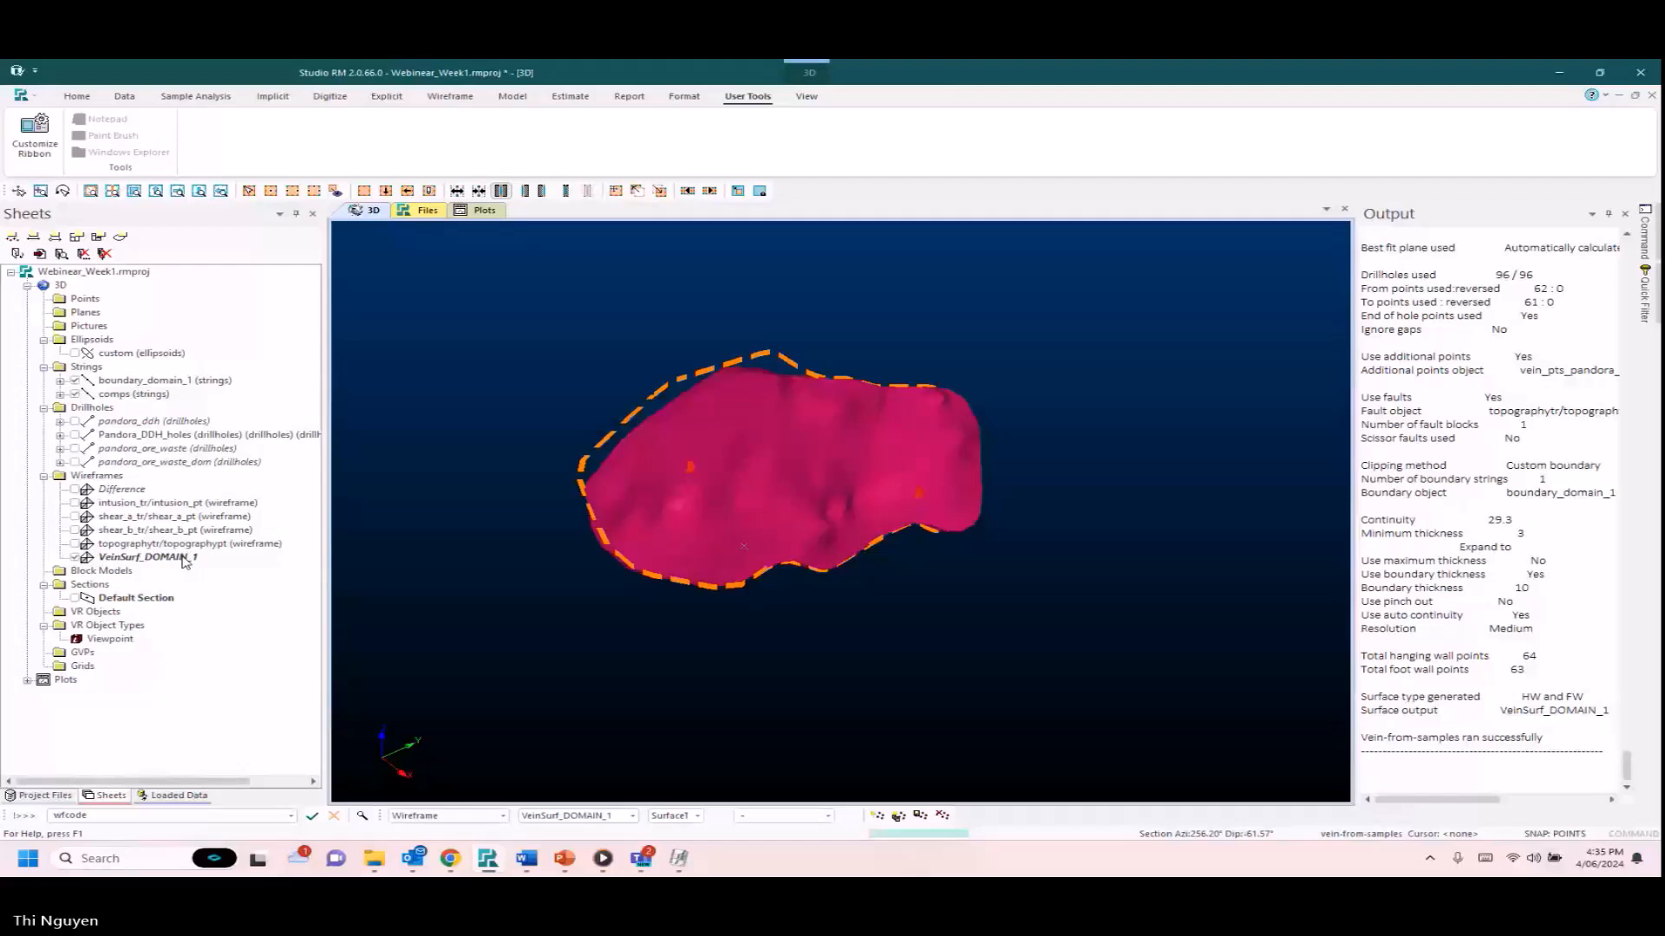
Save the VeinSurf_DOMAIN_1 wireframe as a Datamine file named domain1.
right_click(185, 560)
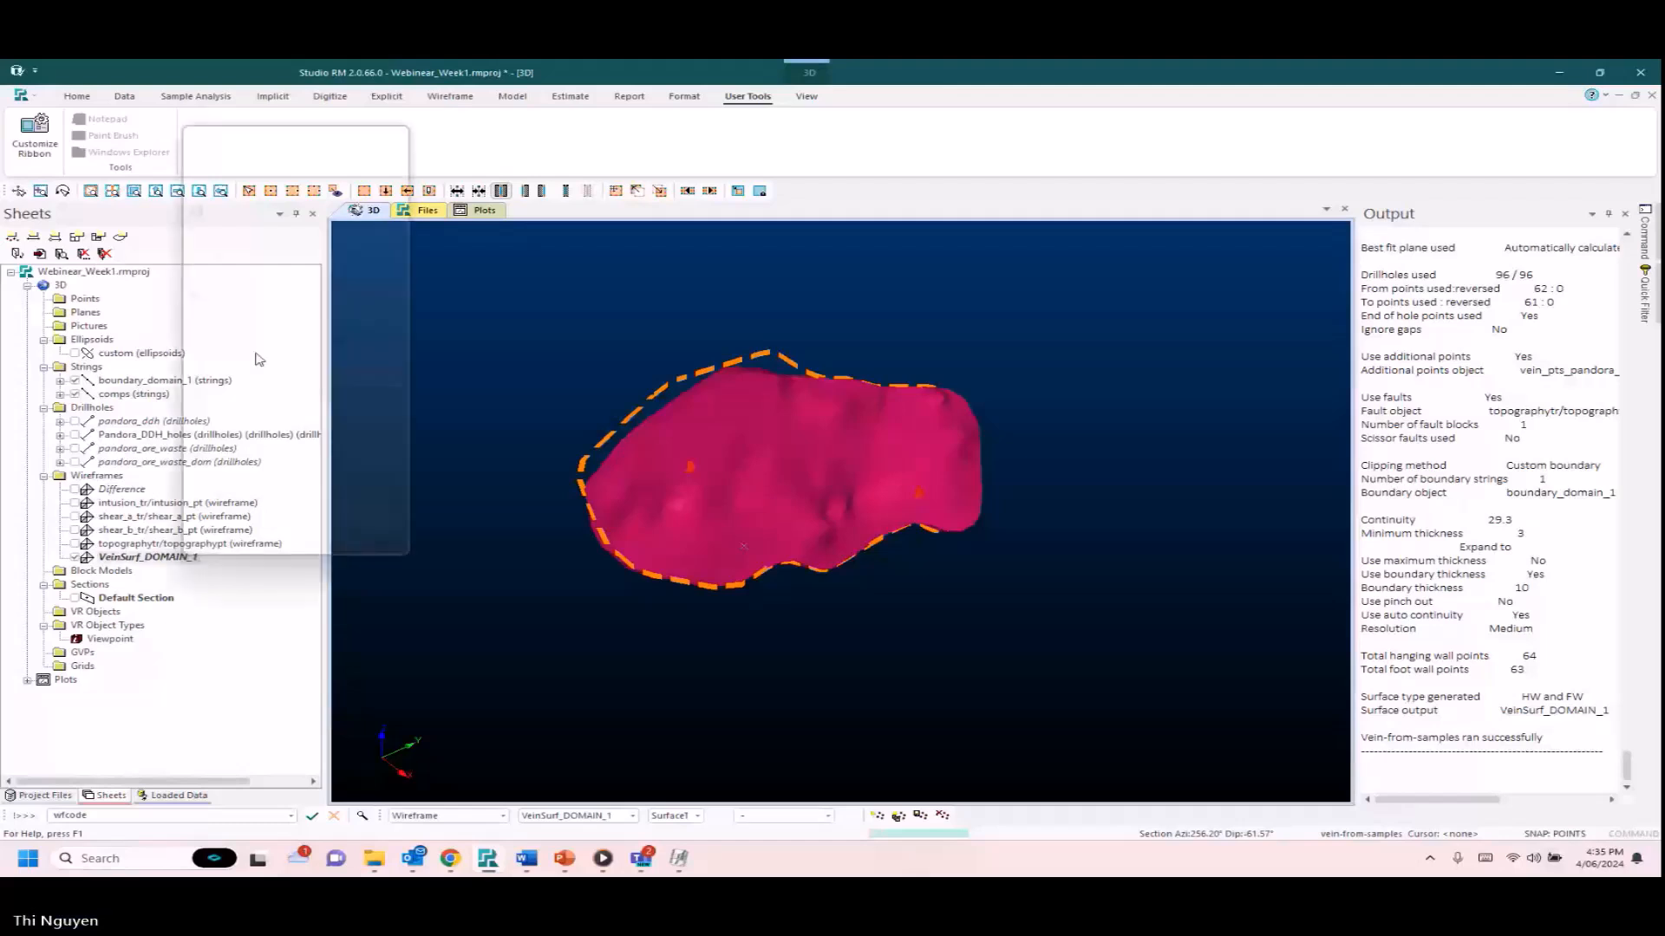
mouse_move(409, 161)
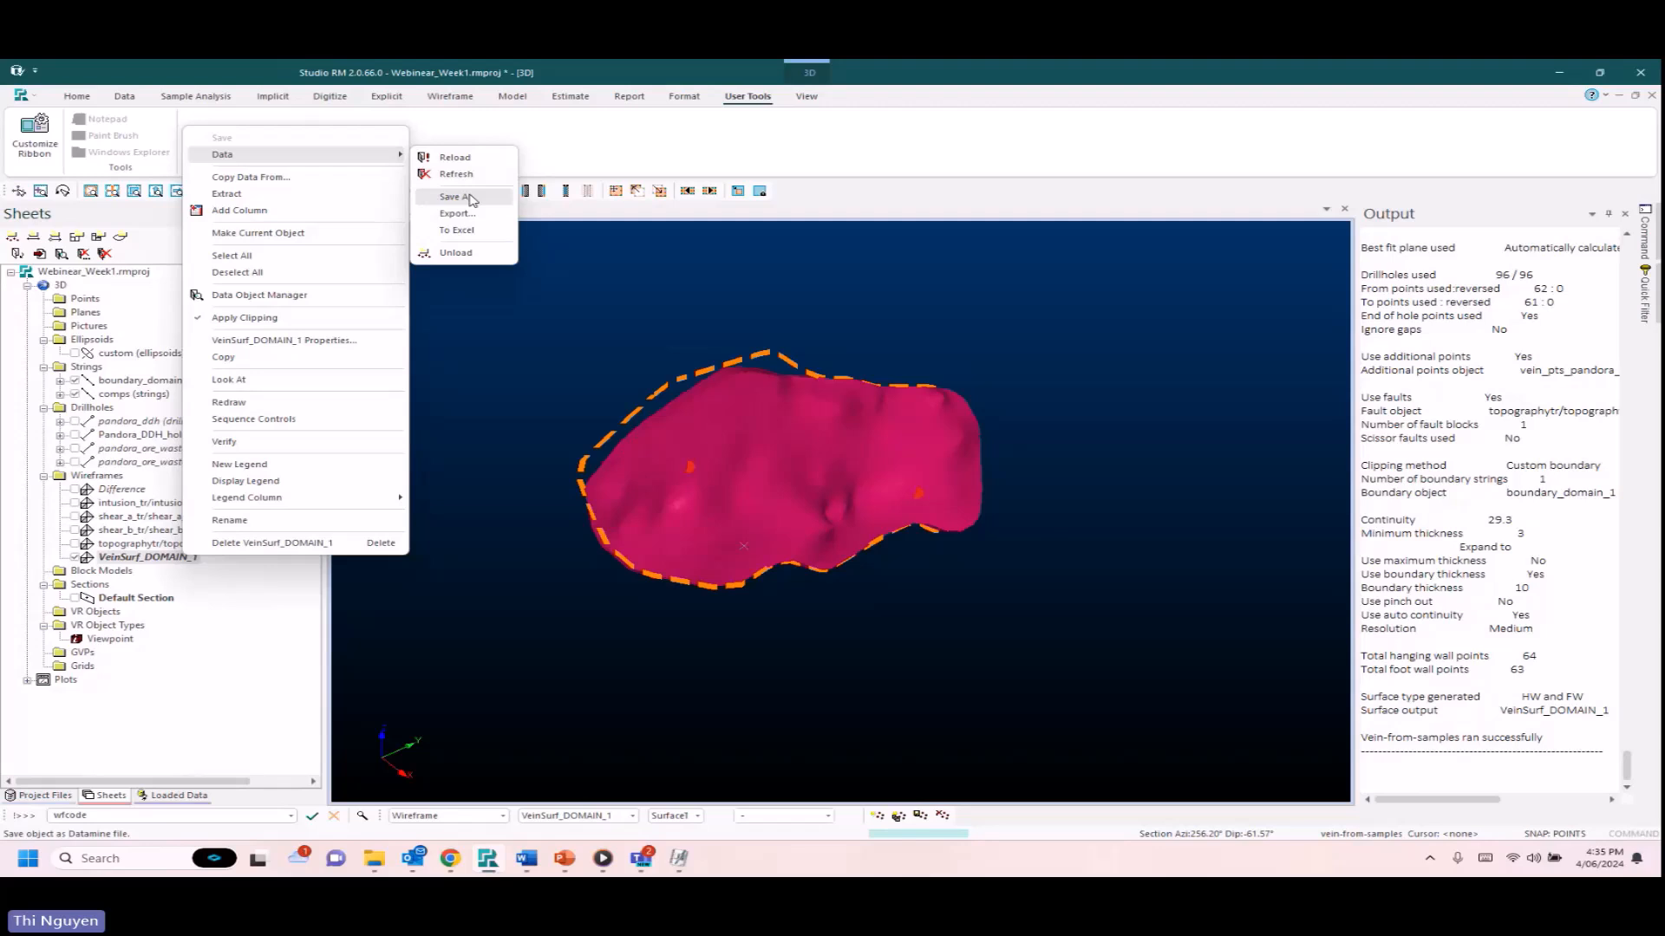
left_click(457, 196)
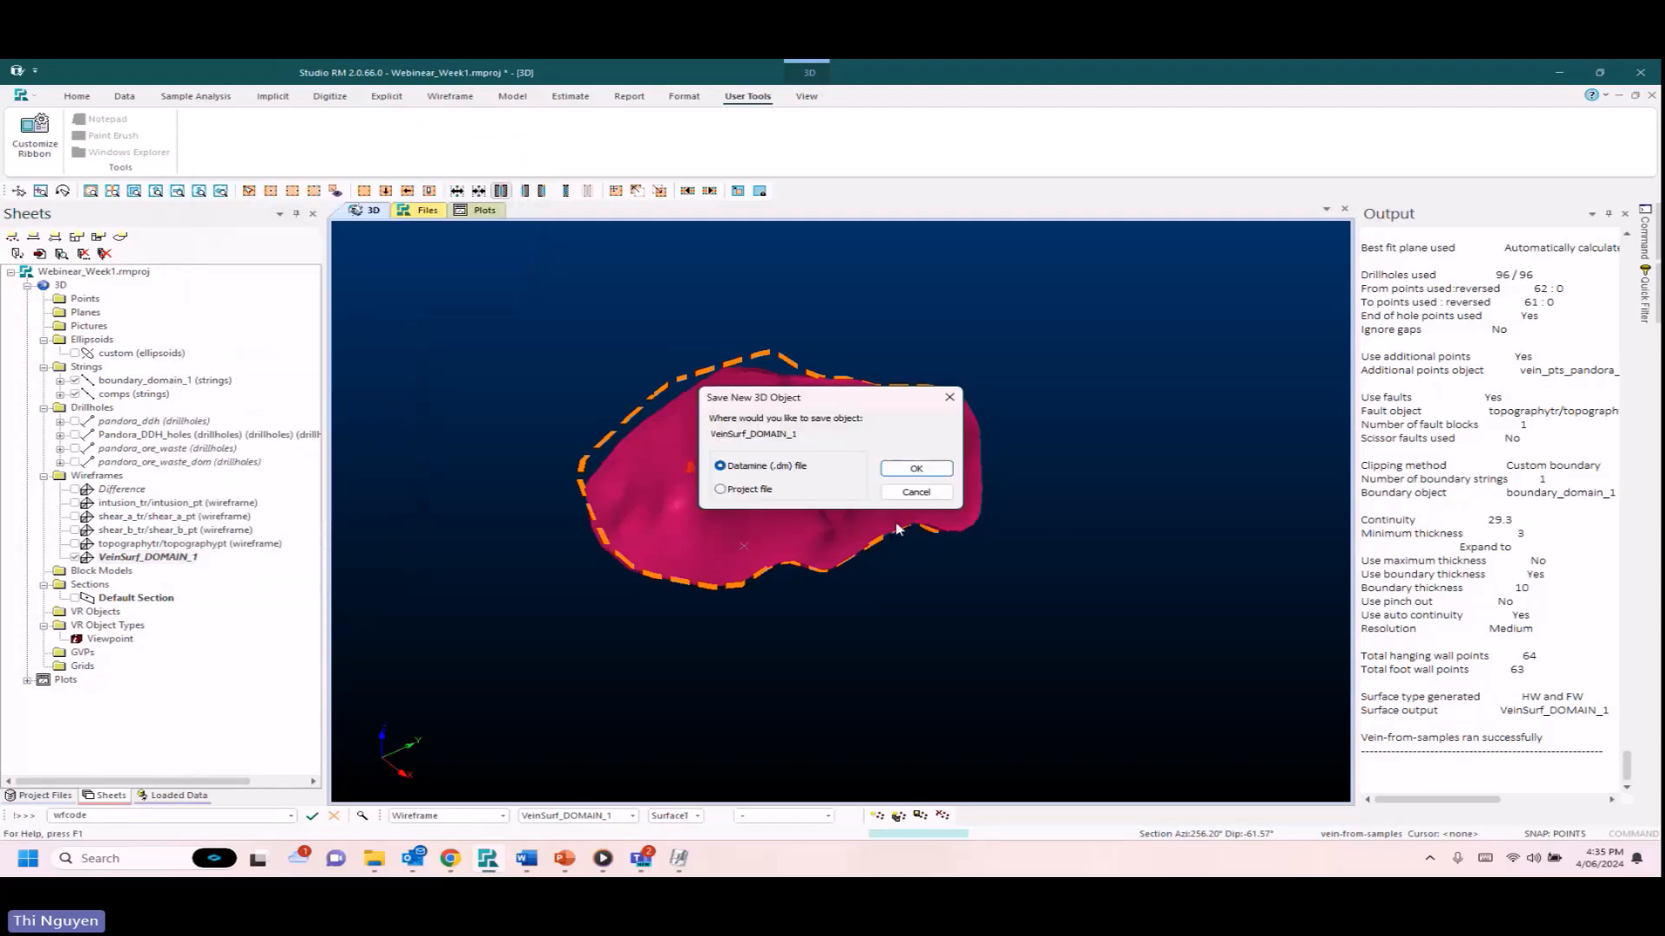
left_click(917, 469)
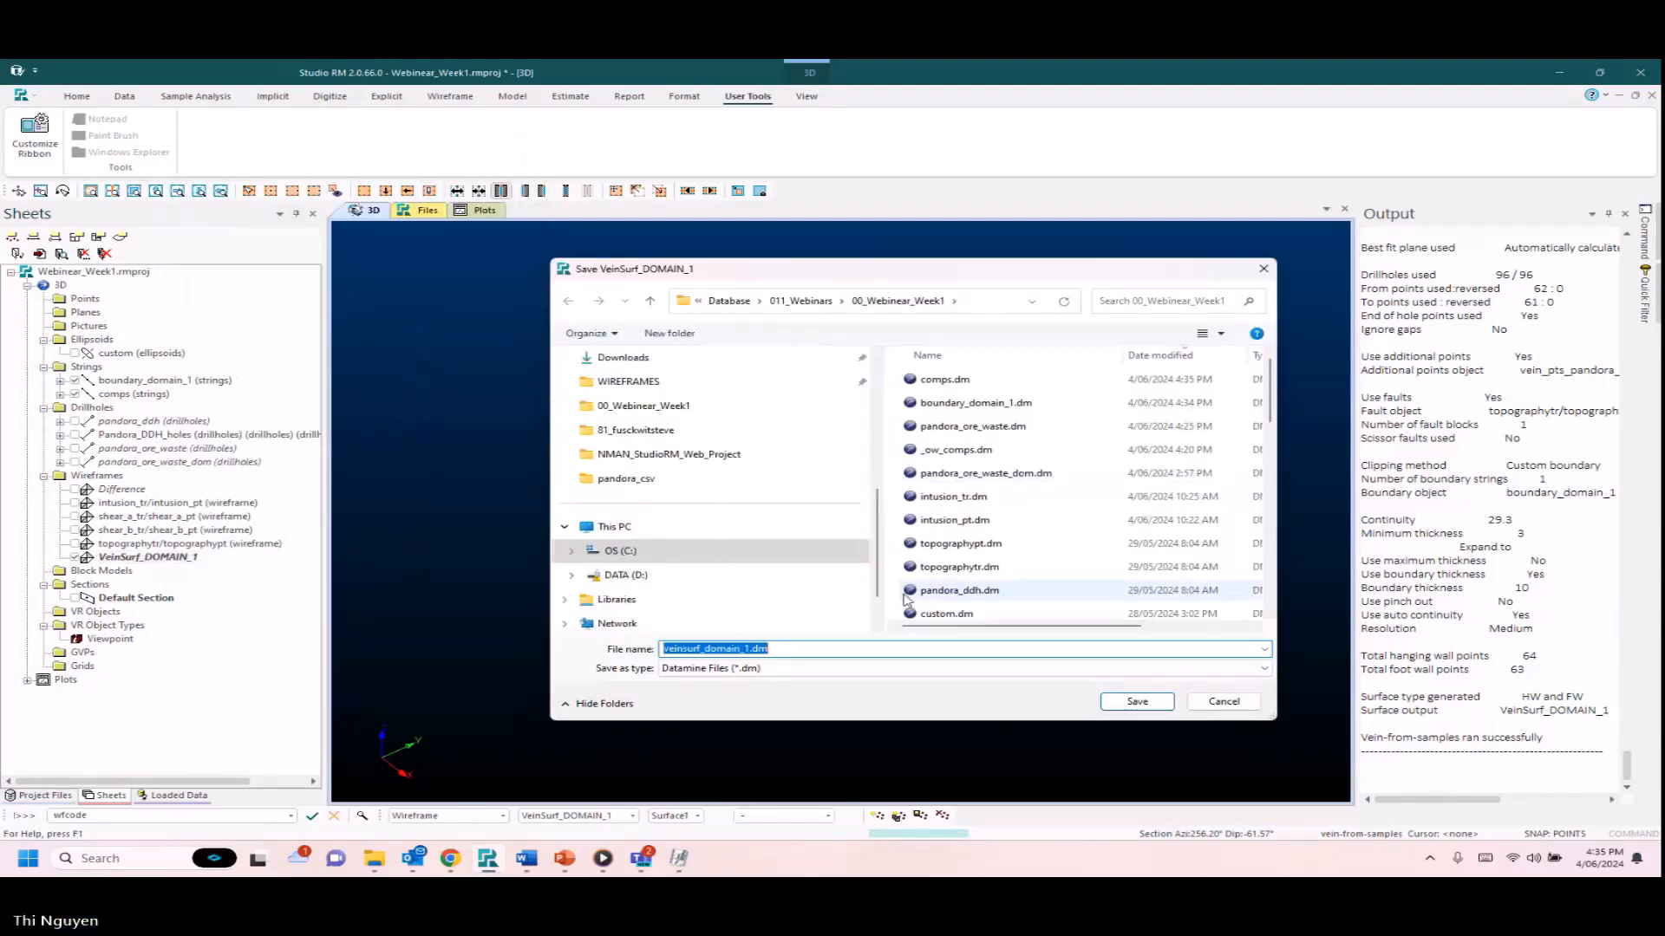
type("domain1")
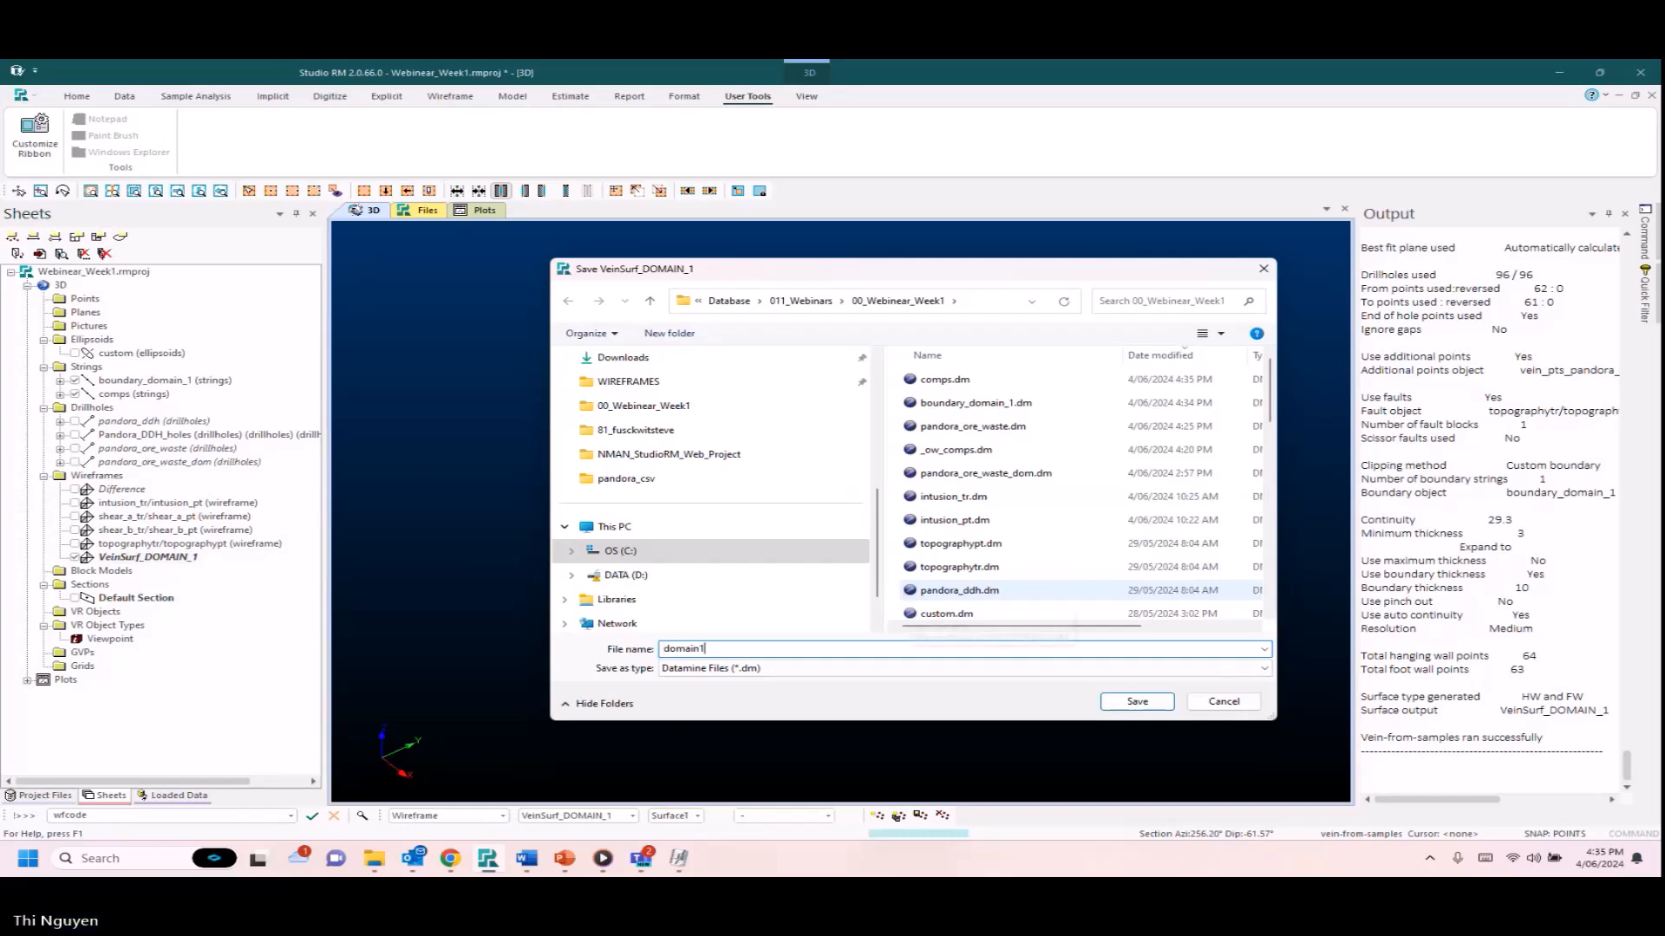
left_click(1156, 708)
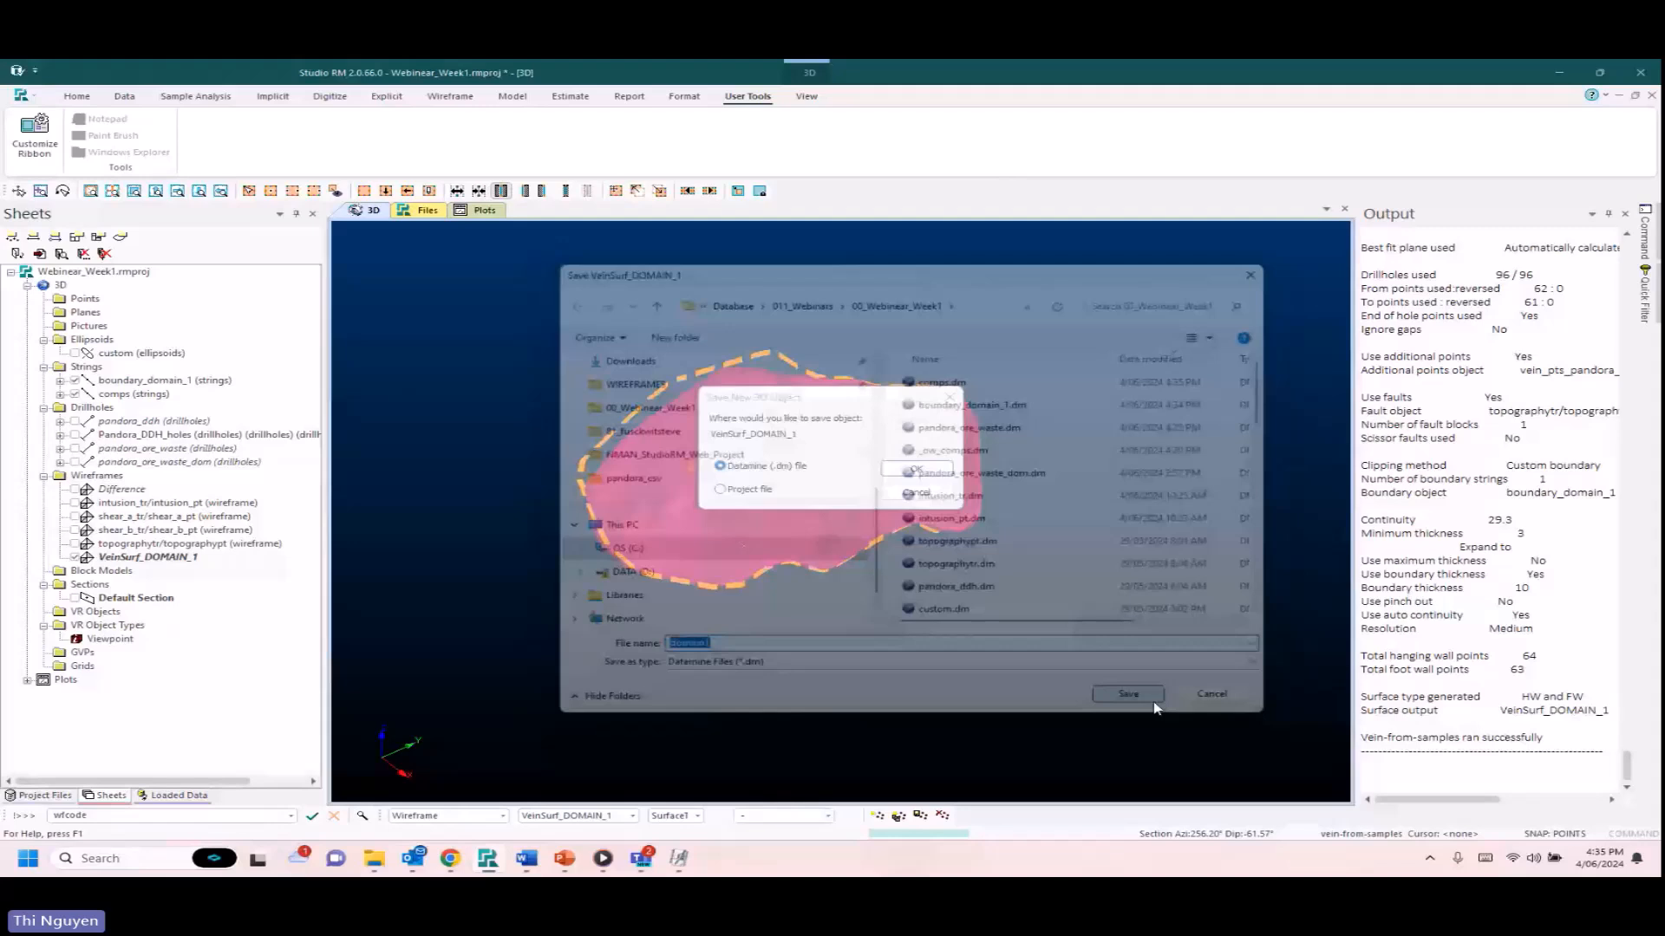
Hide the boundary_domain_1 and comps strings and display the intusion_tr/intusion_pt wireframe with the domain 1 vein.
left_click(76, 380)
left_click(76, 394)
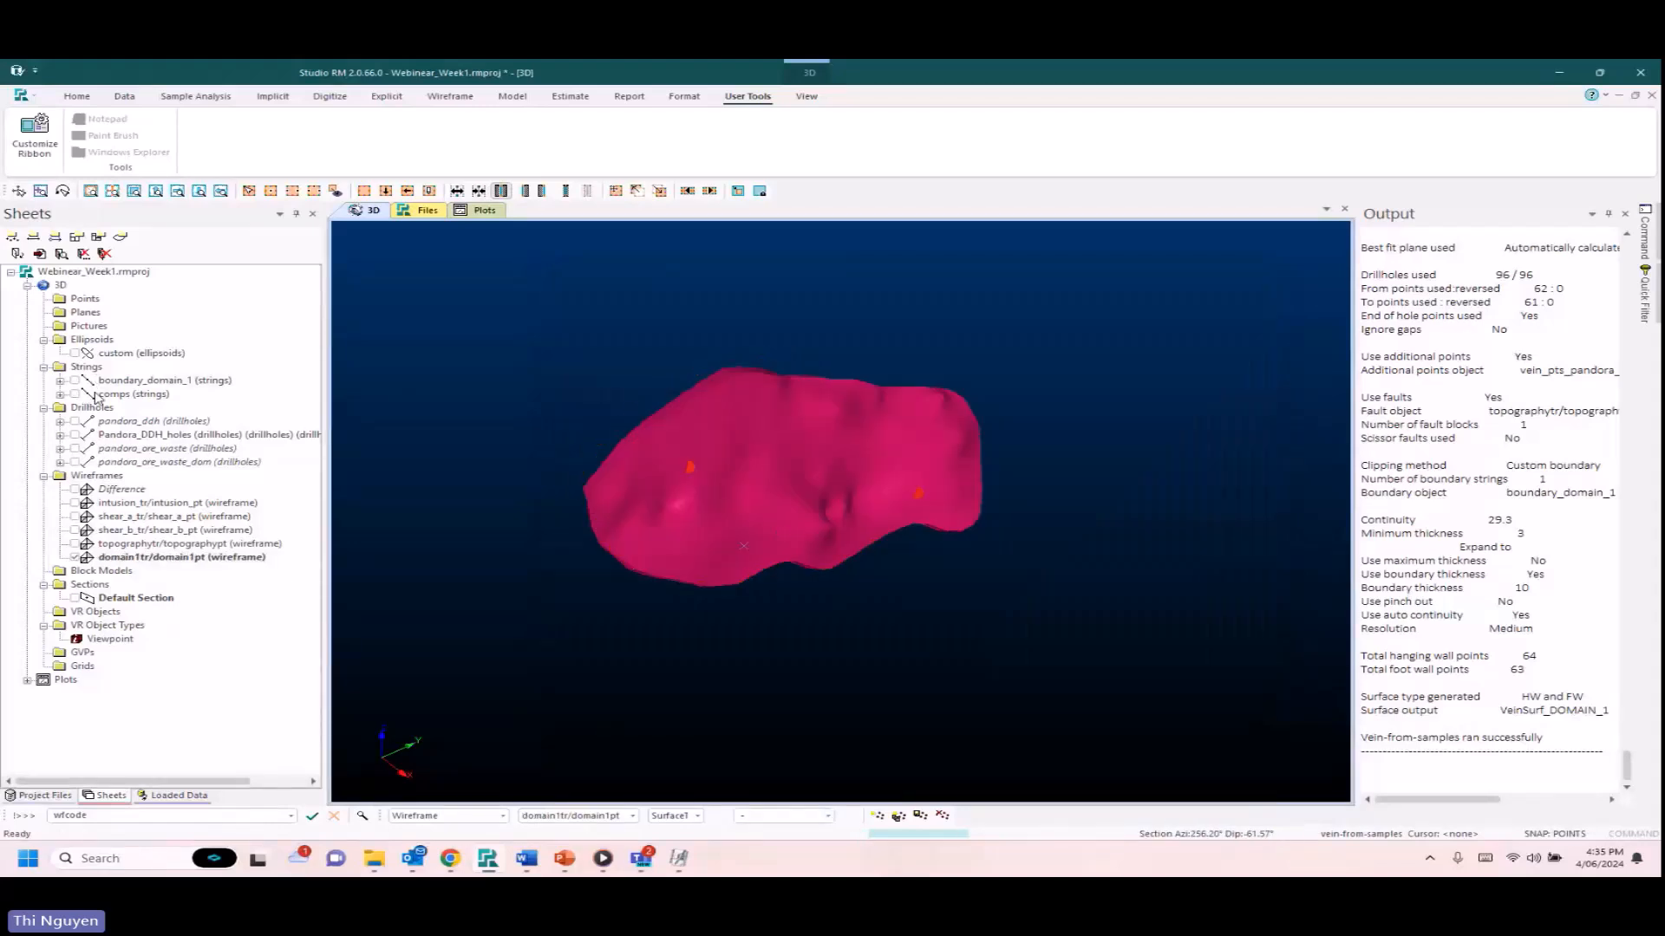
left_click(75, 503)
left_click_drag(769, 524, 745, 495)
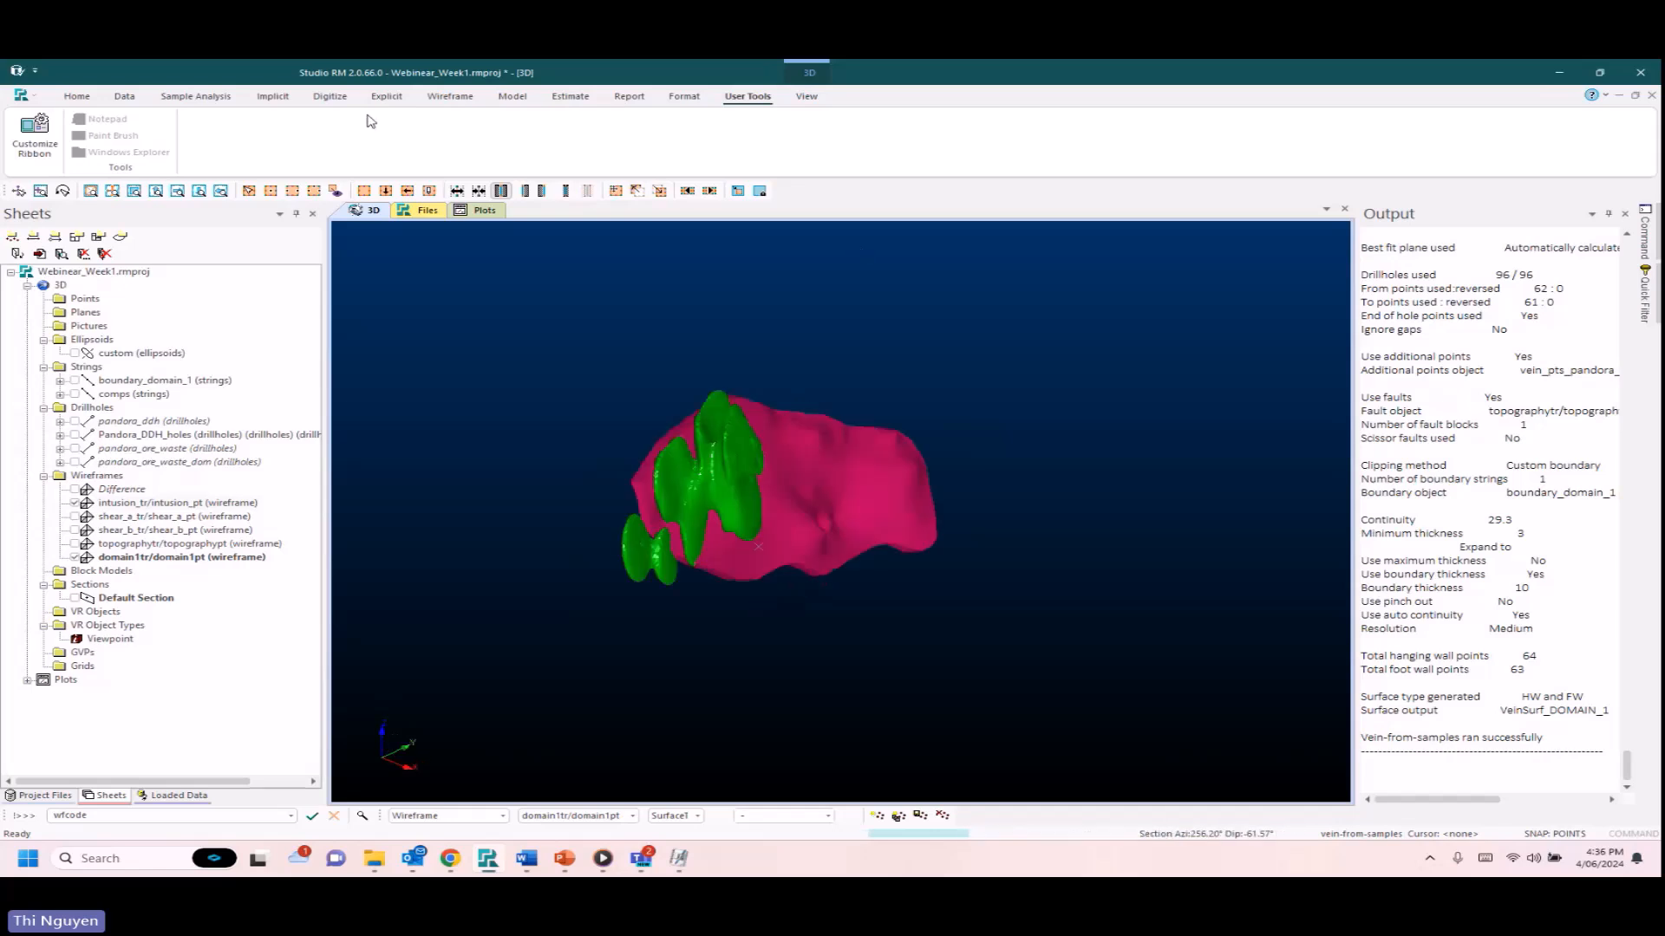
Run a wireframe Difference with domain1tr/domain1pt as wireframe 1 and intusion_tr/intusion_pt as wireframe 2, output to the Difference object.
left_click(451, 96)
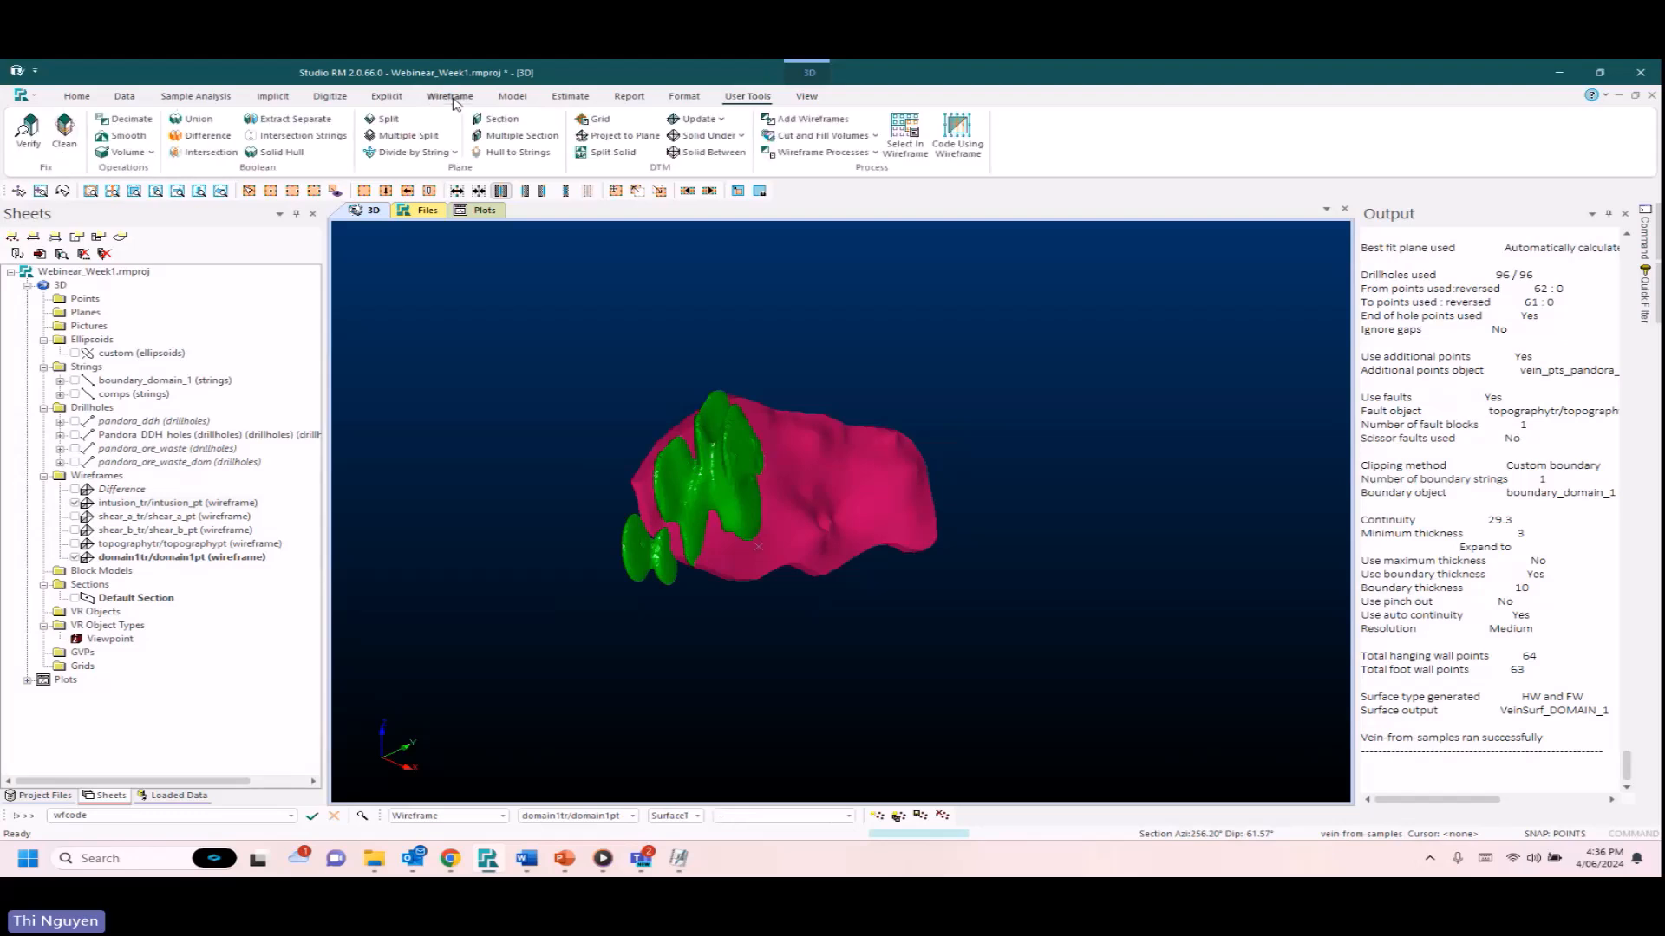
left_click(206, 136)
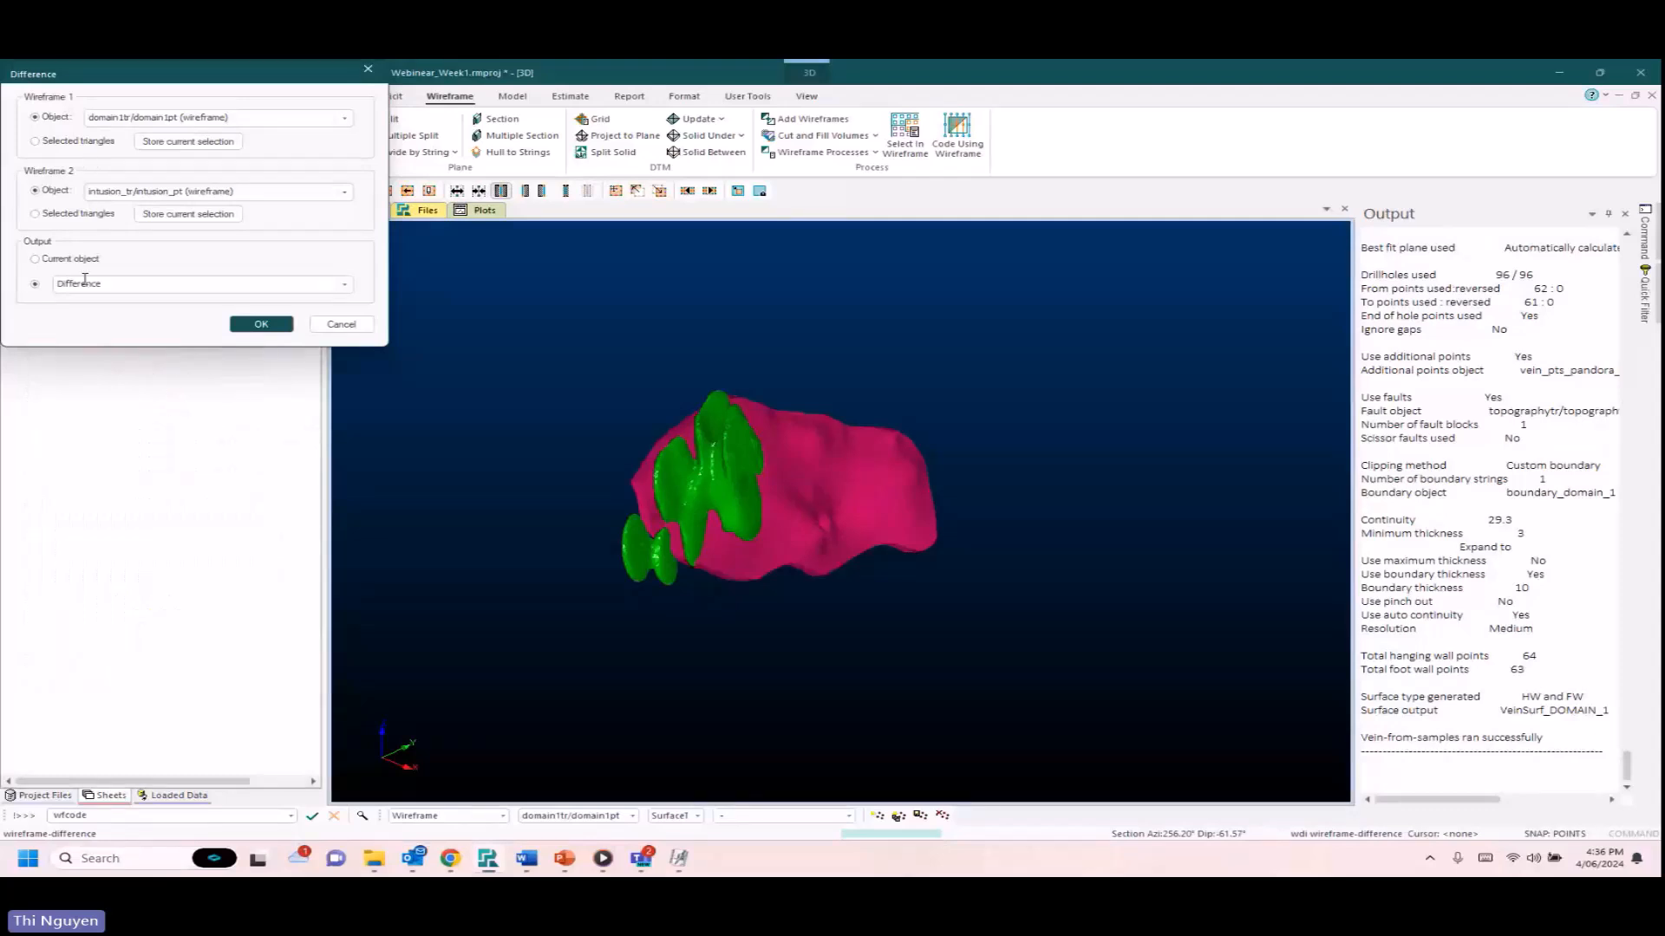
left_click(261, 325)
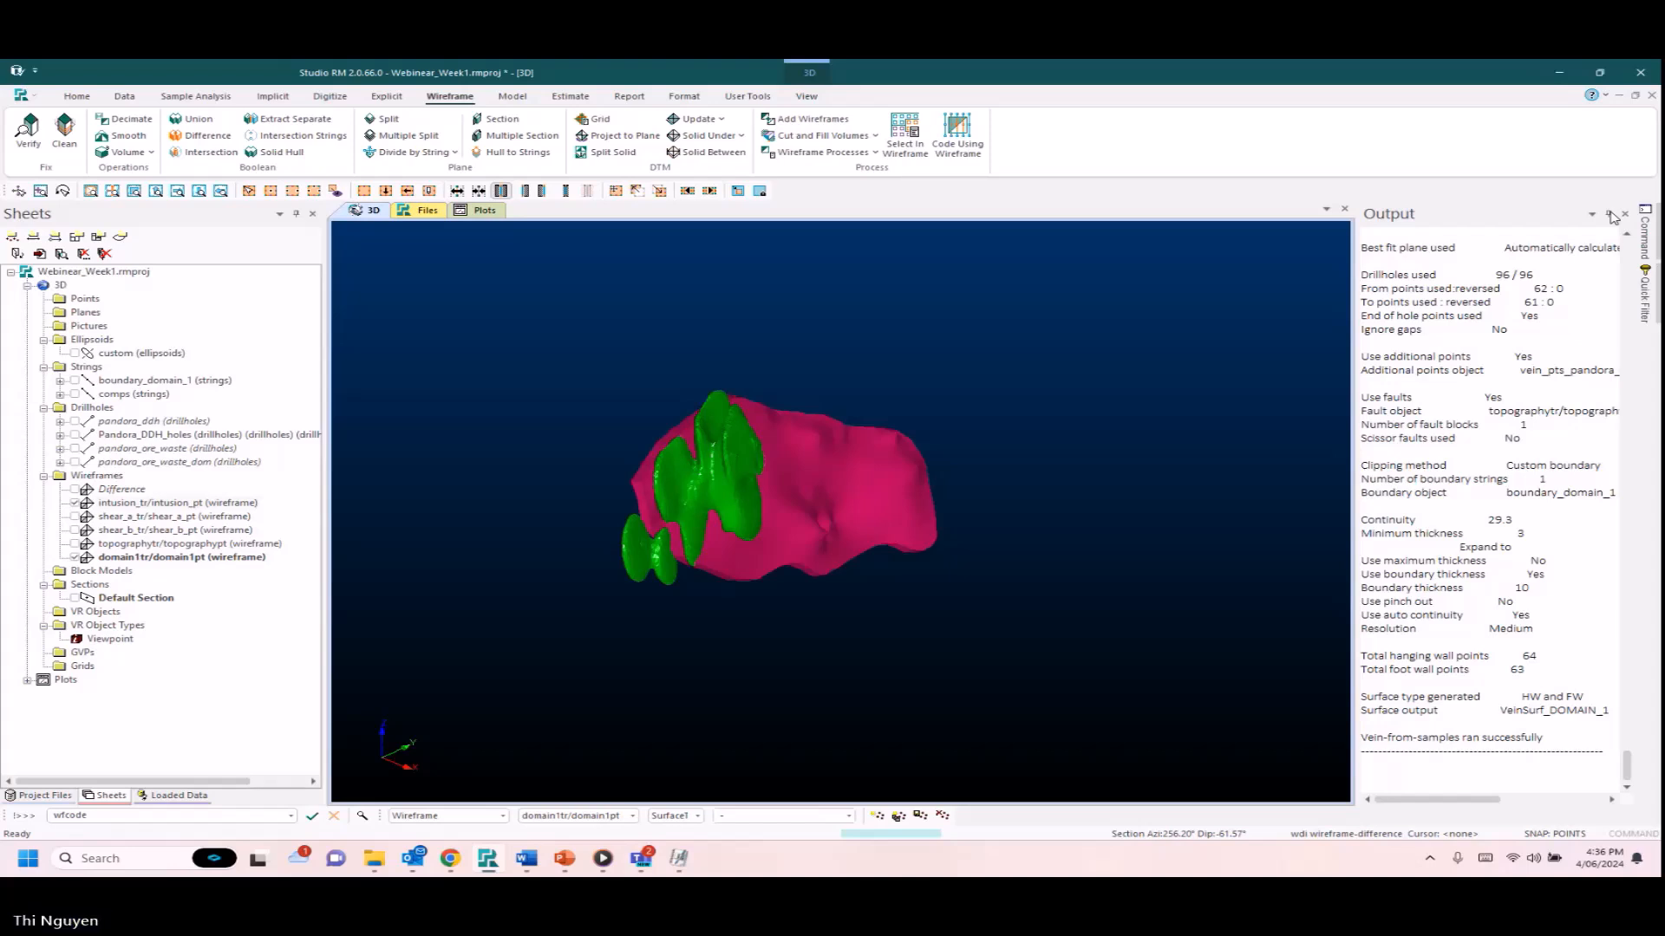
Display the Difference wireframe and hide the intrusion and domain1 wireframes to inspect the cut vein.
left_click(76, 504)
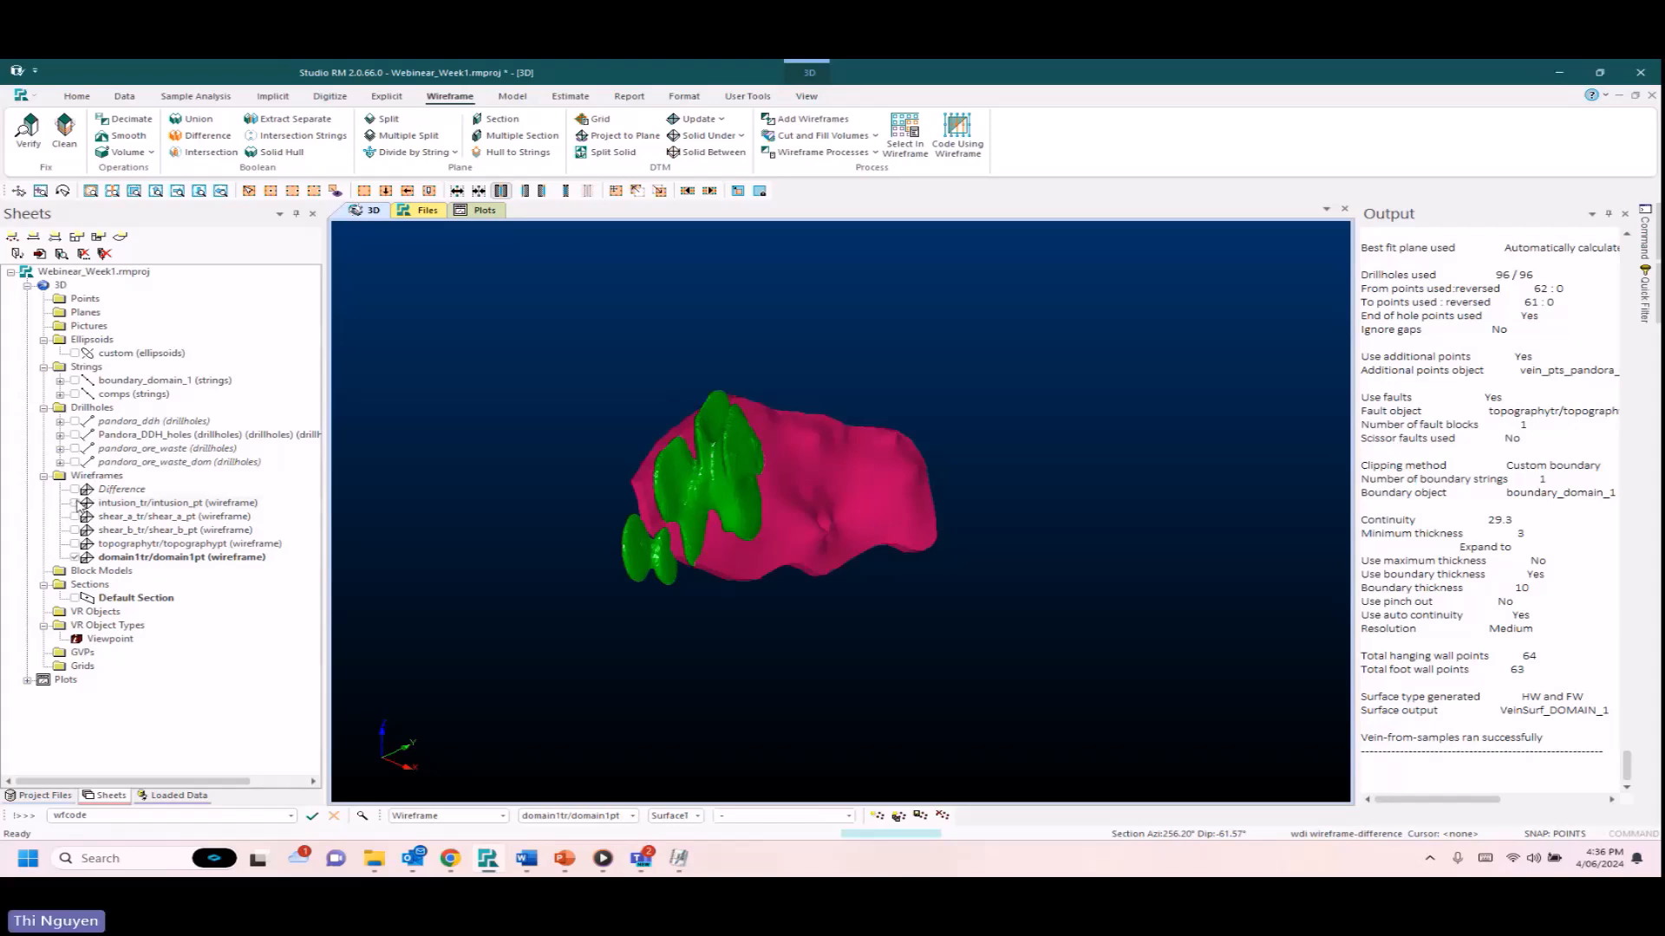
left_click(76, 504)
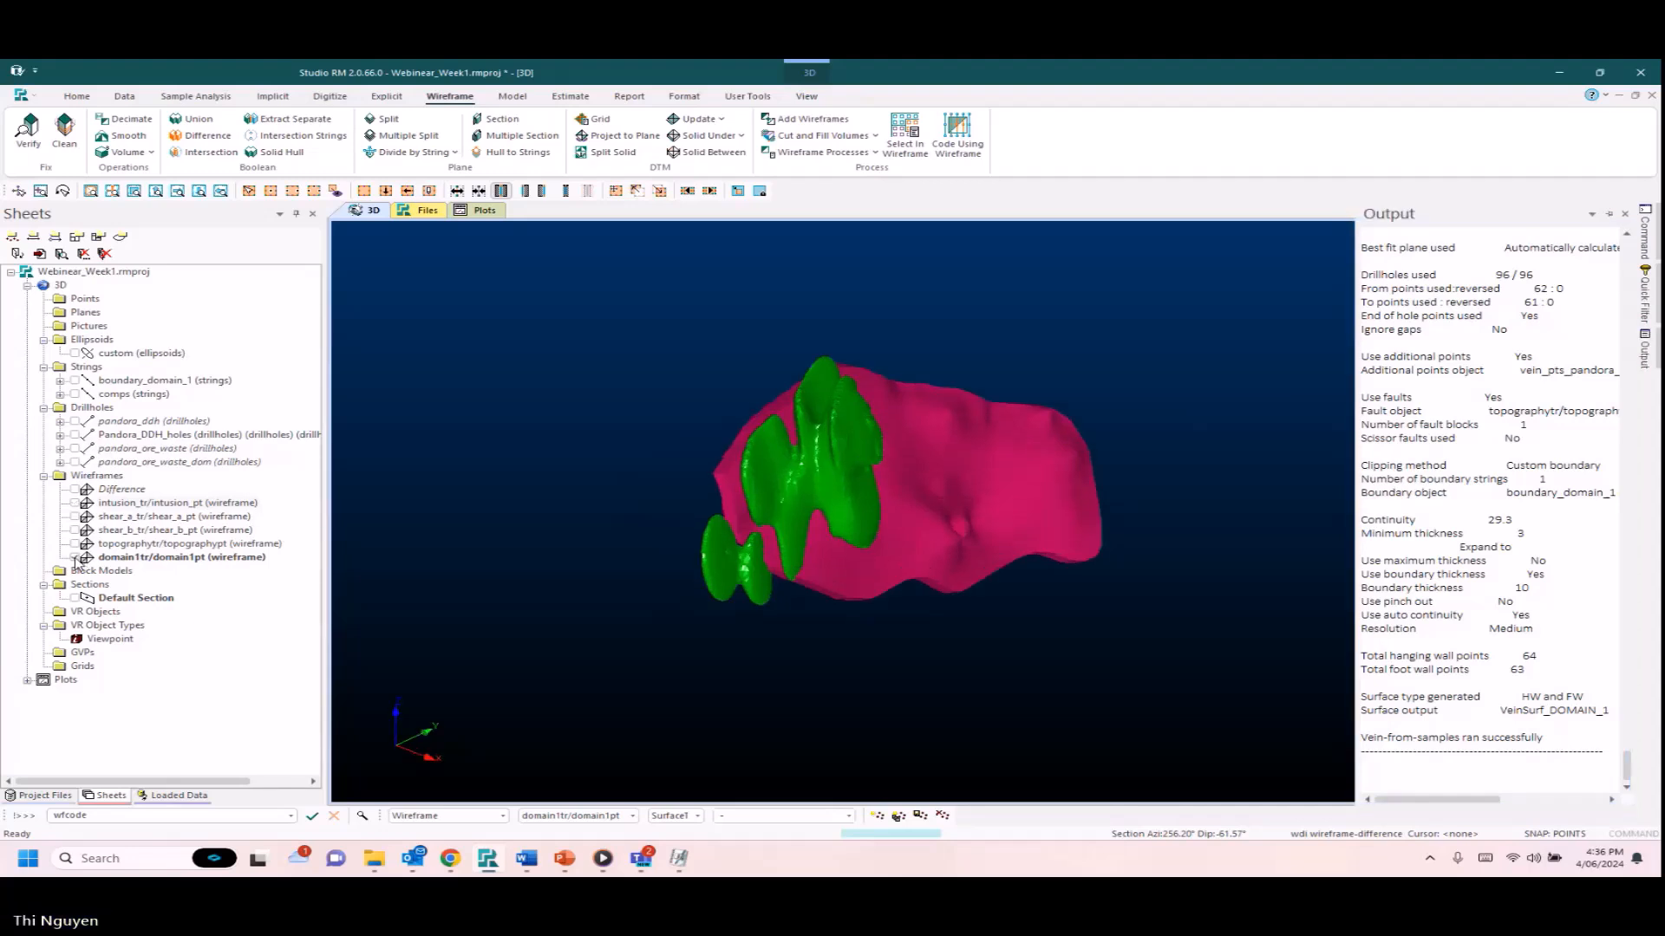
left_click(76, 503)
left_click(76, 503)
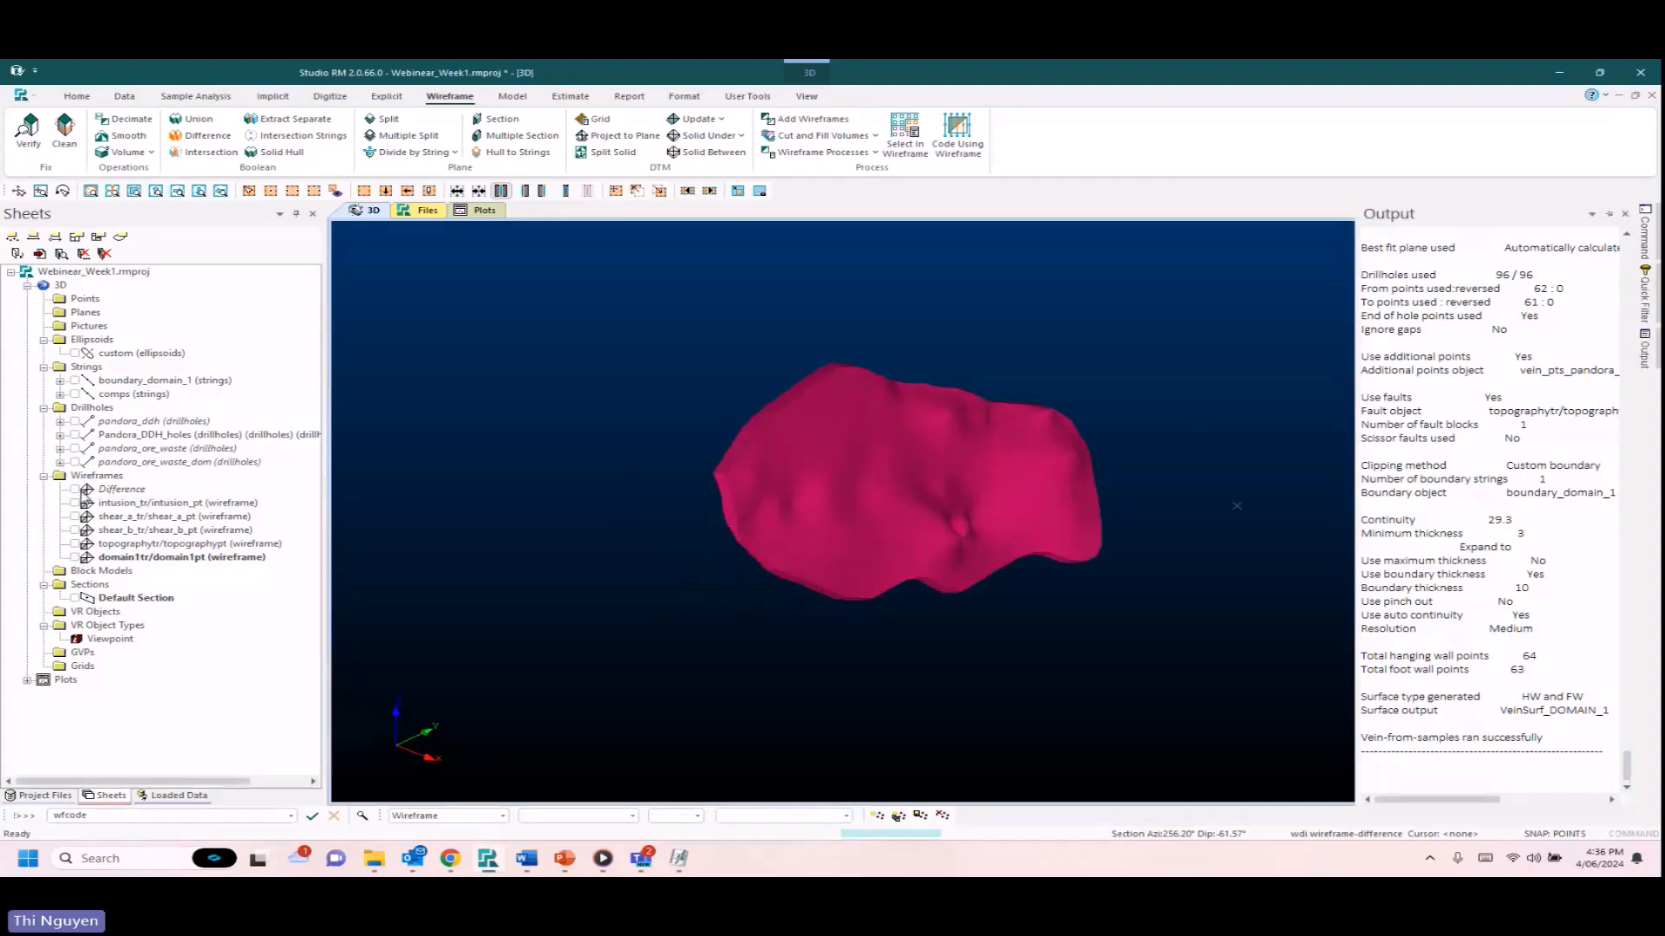
left_click(75, 490)
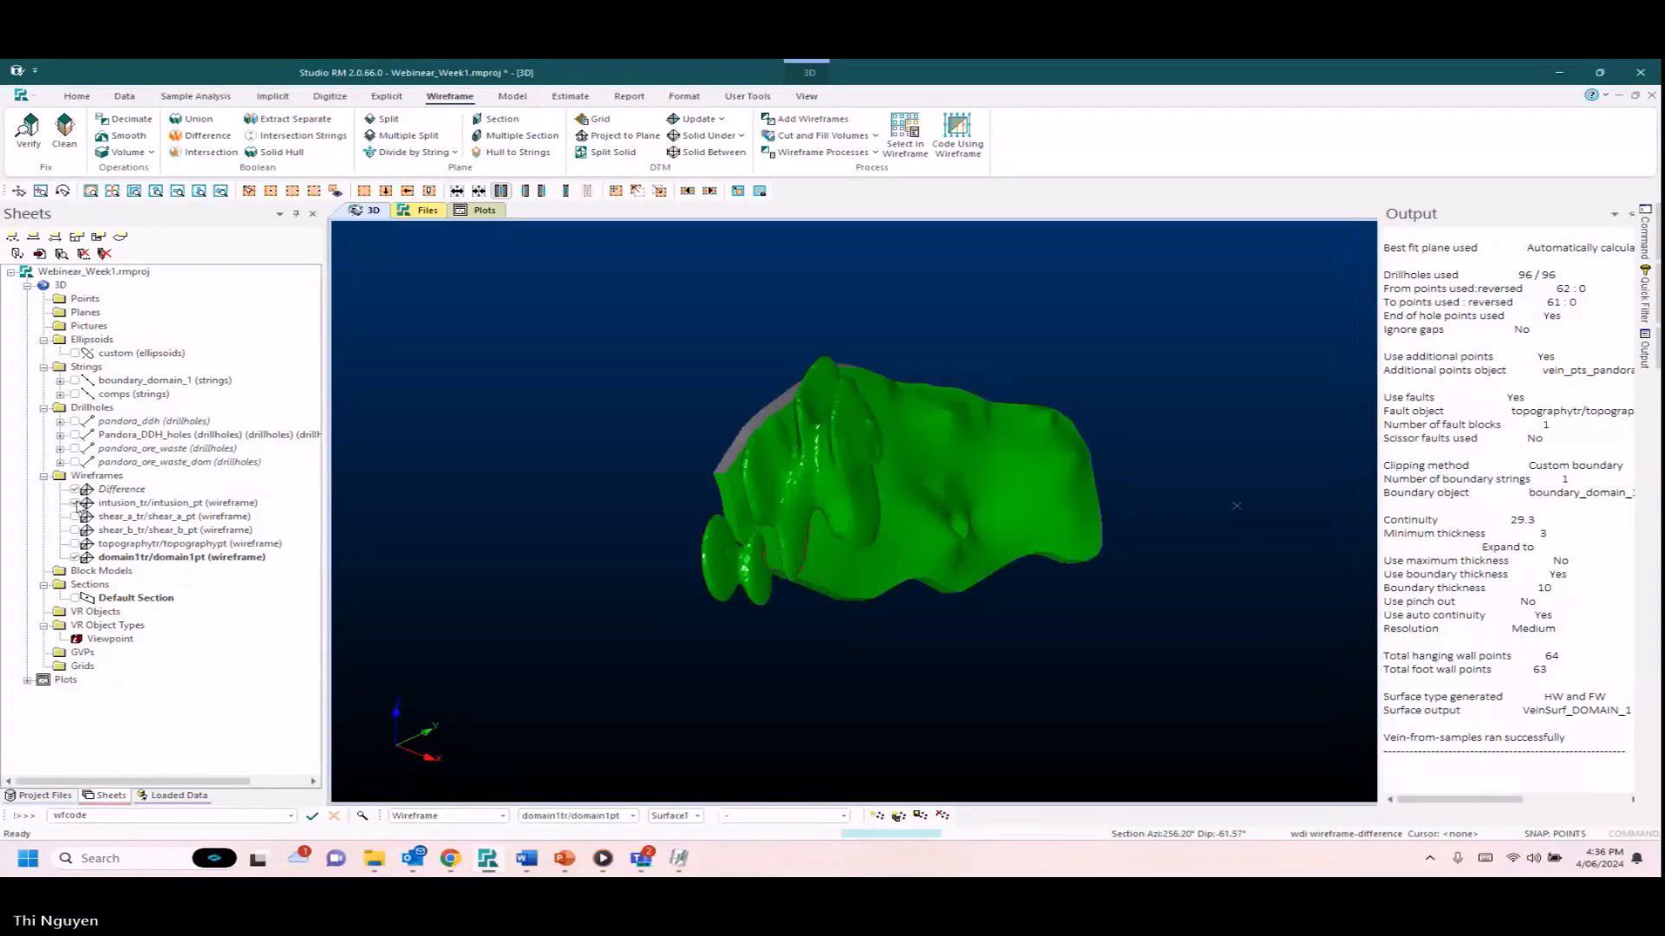
left_click(77, 503)
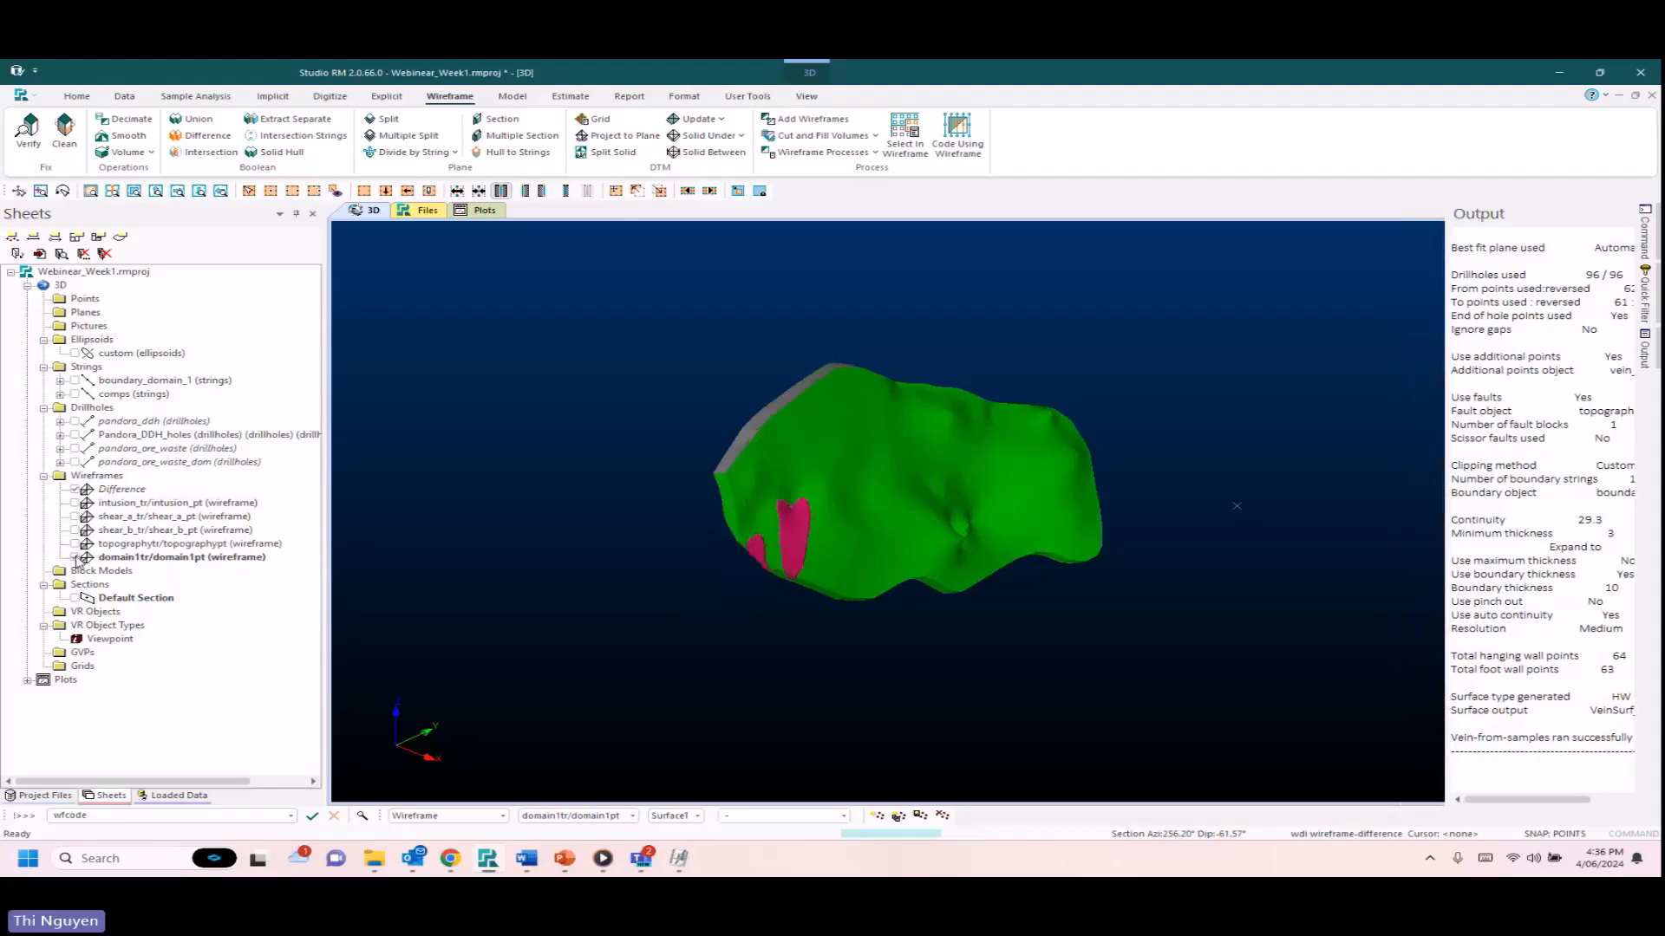
left_click(76, 558)
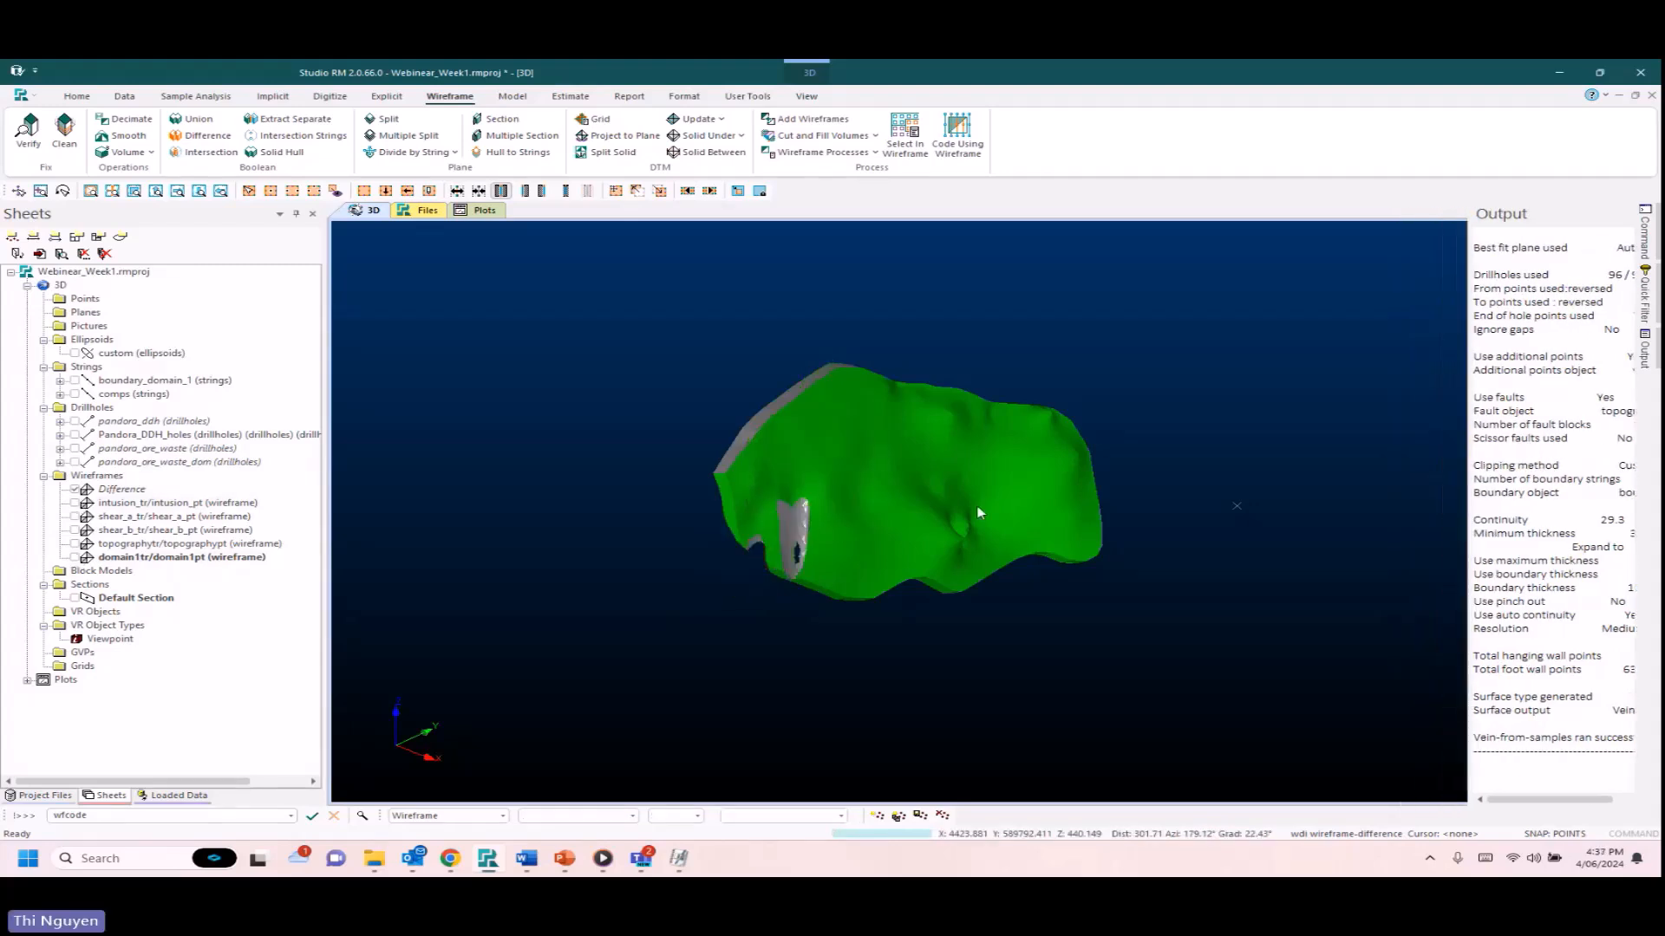
scroll(1089, 509, "down", 2)
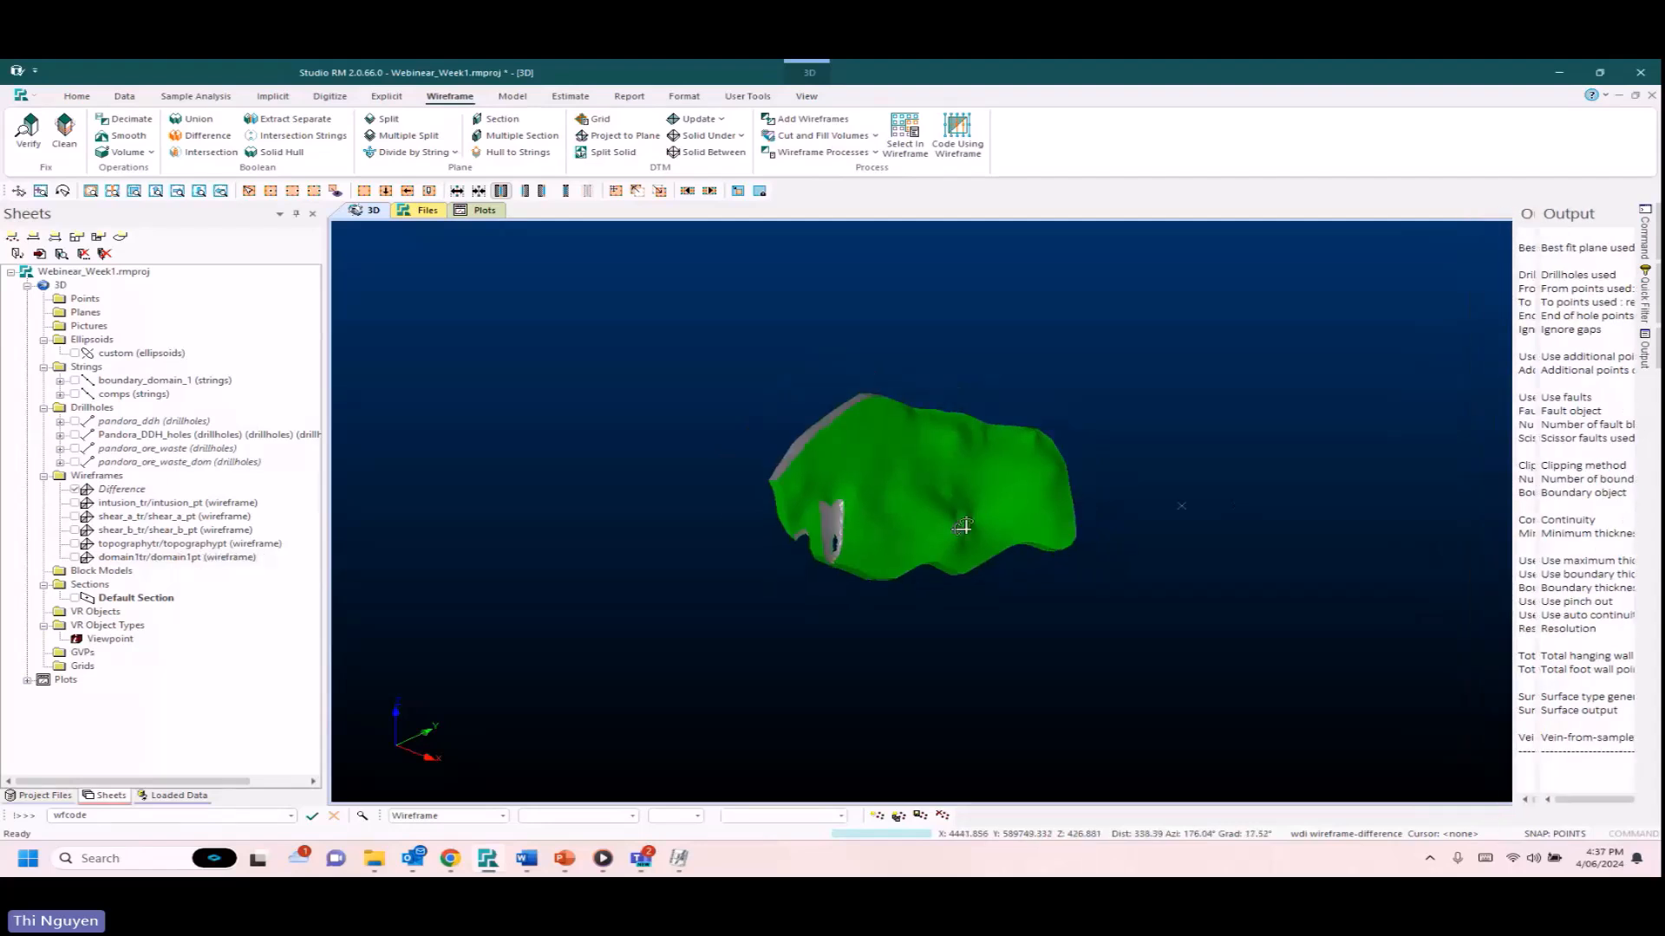
left_click_drag(963, 526, 997, 539)
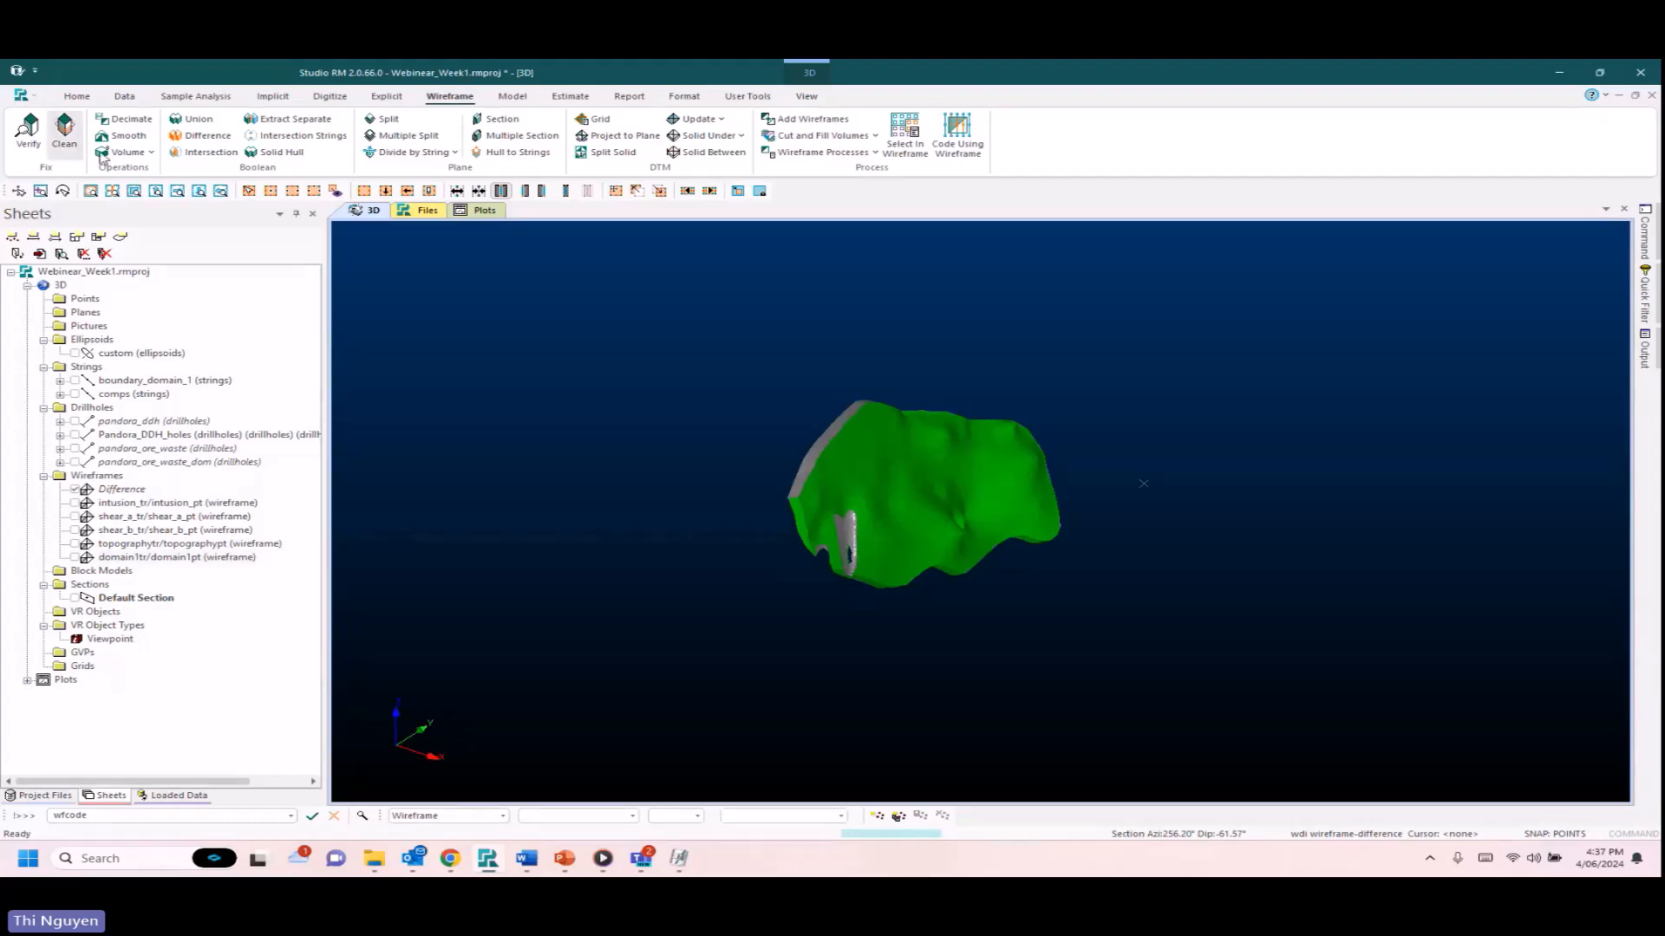
Review the Verify Wireframe settings for the Difference wireframe and close them without running the check.
left_click(29, 128)
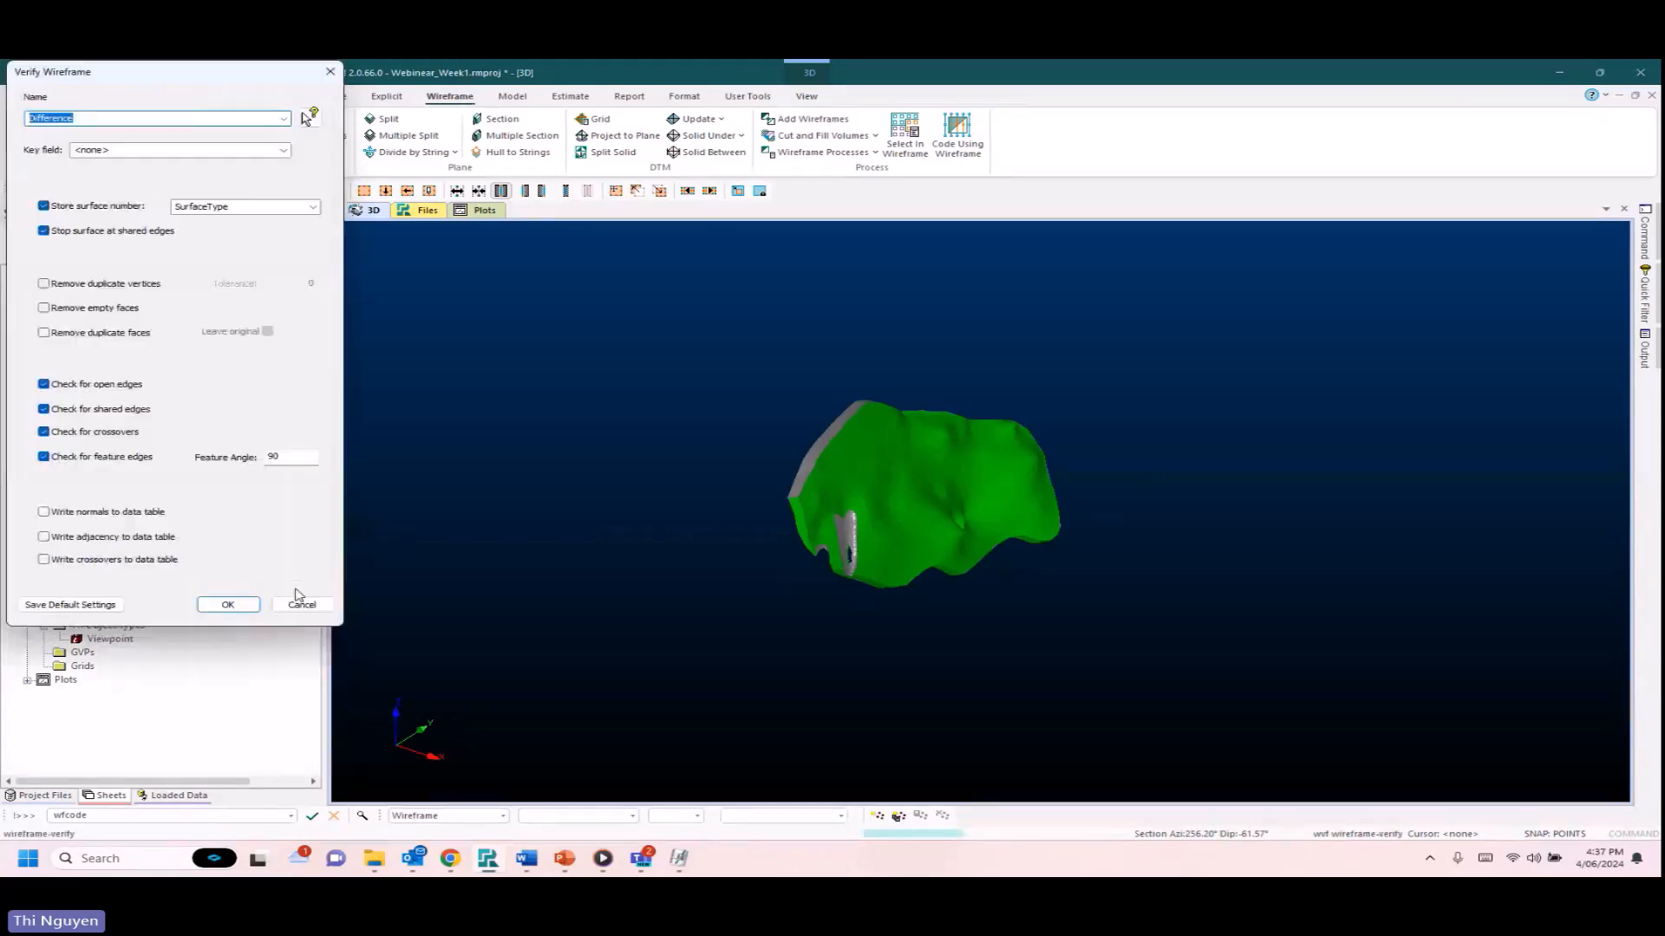
left_click(299, 601)
left_click(312, 605)
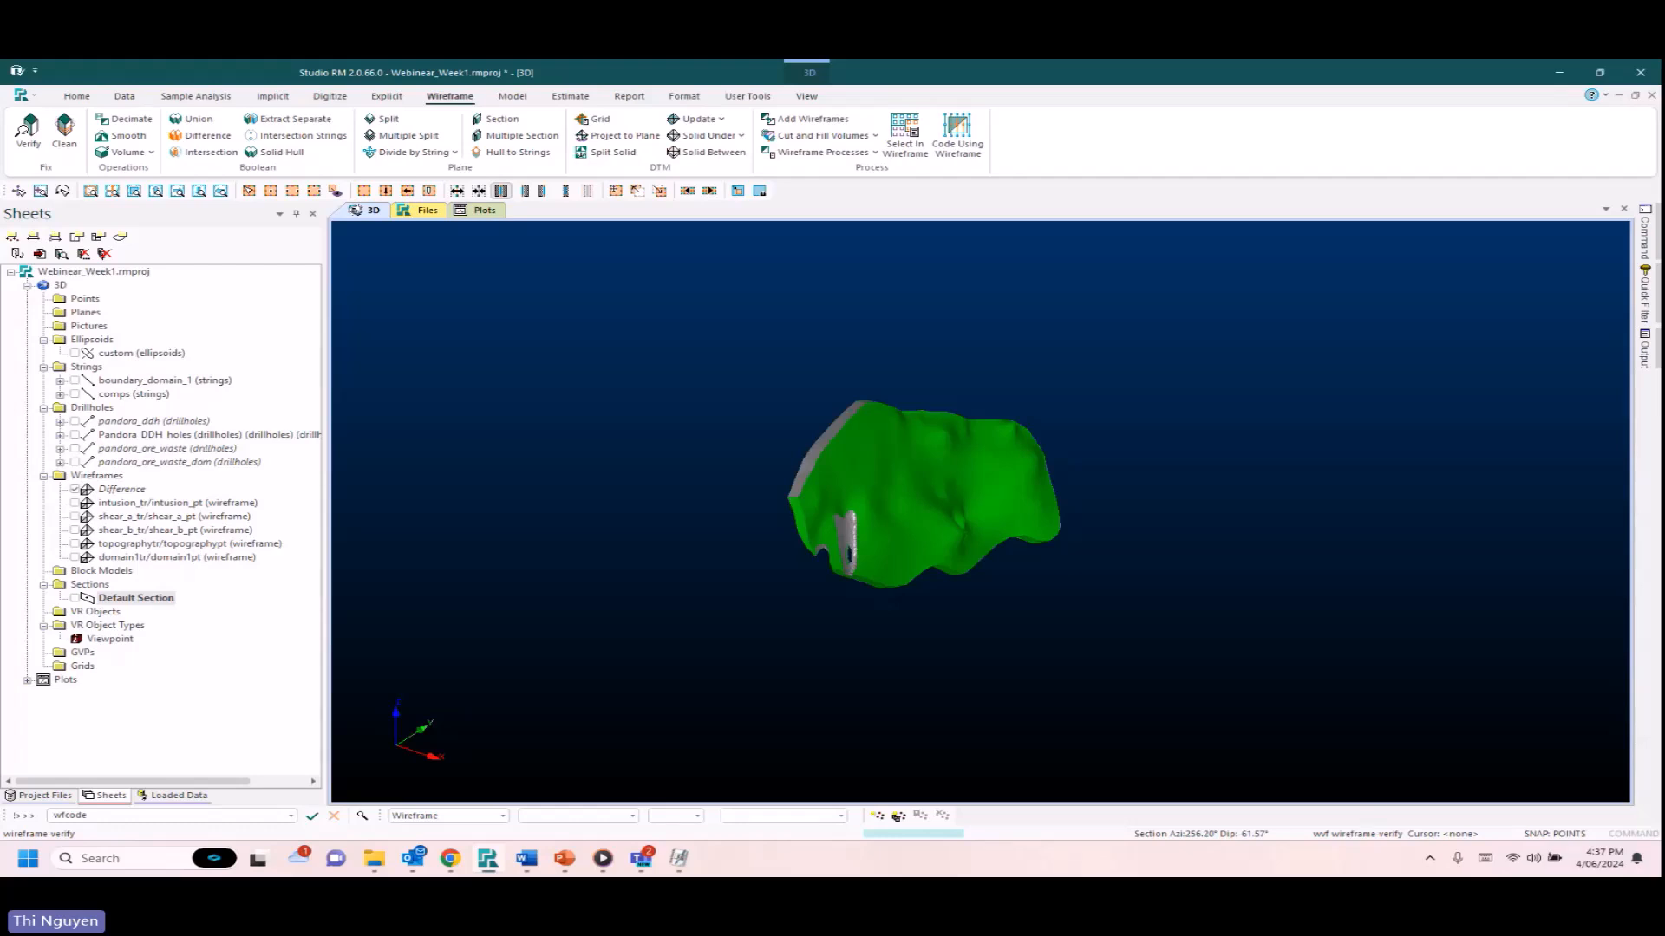
Display the pandora_ore_waste_dom drillholes together with the Difference wireframe.
left_click(286, 98)
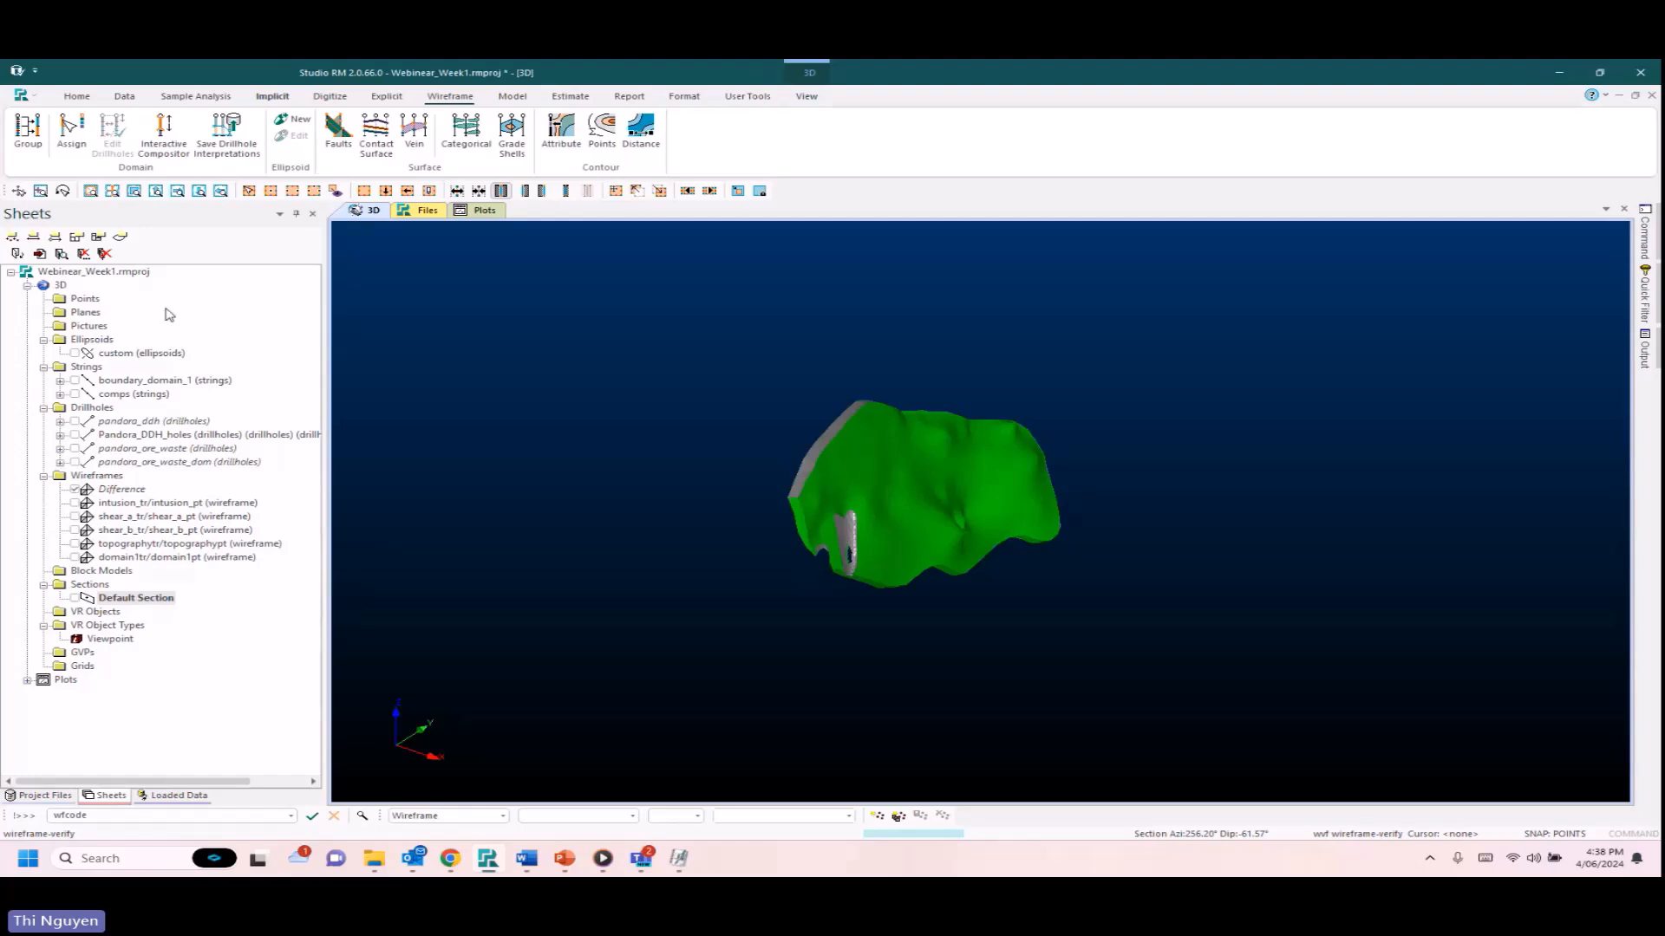
left_click(75, 462)
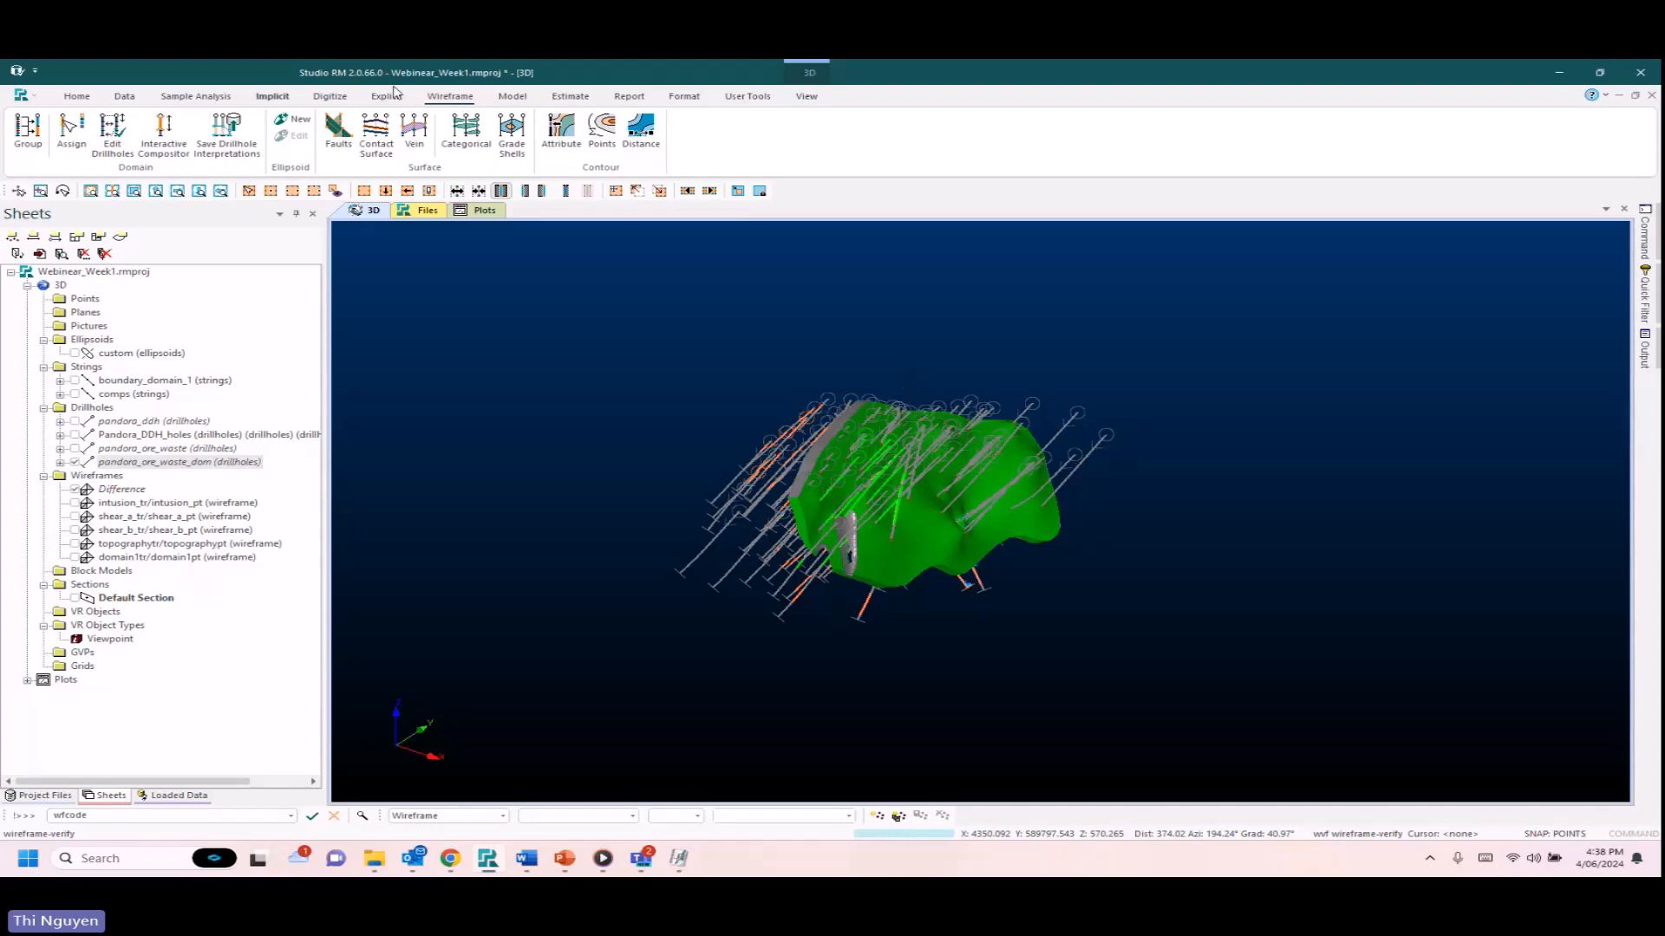
left_click(466, 100)
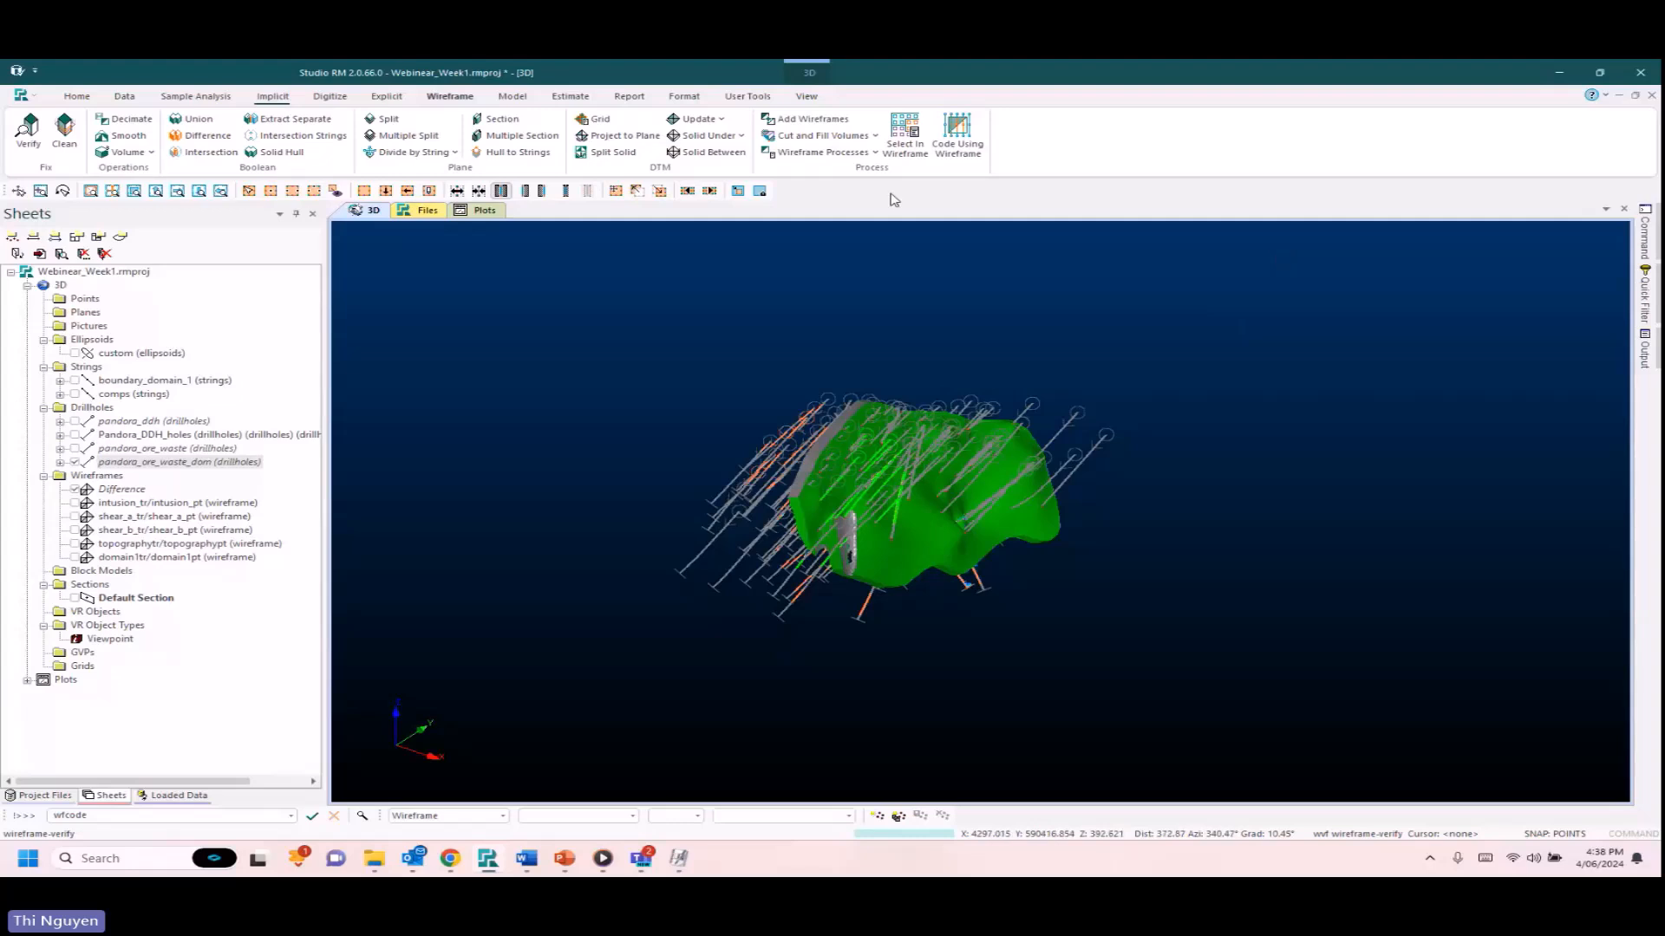
Start downhole compositing with COMPDH and restore the saved settings, checking the DOMAIN zone field and the 1.5 composite interval.
left_click(196, 96)
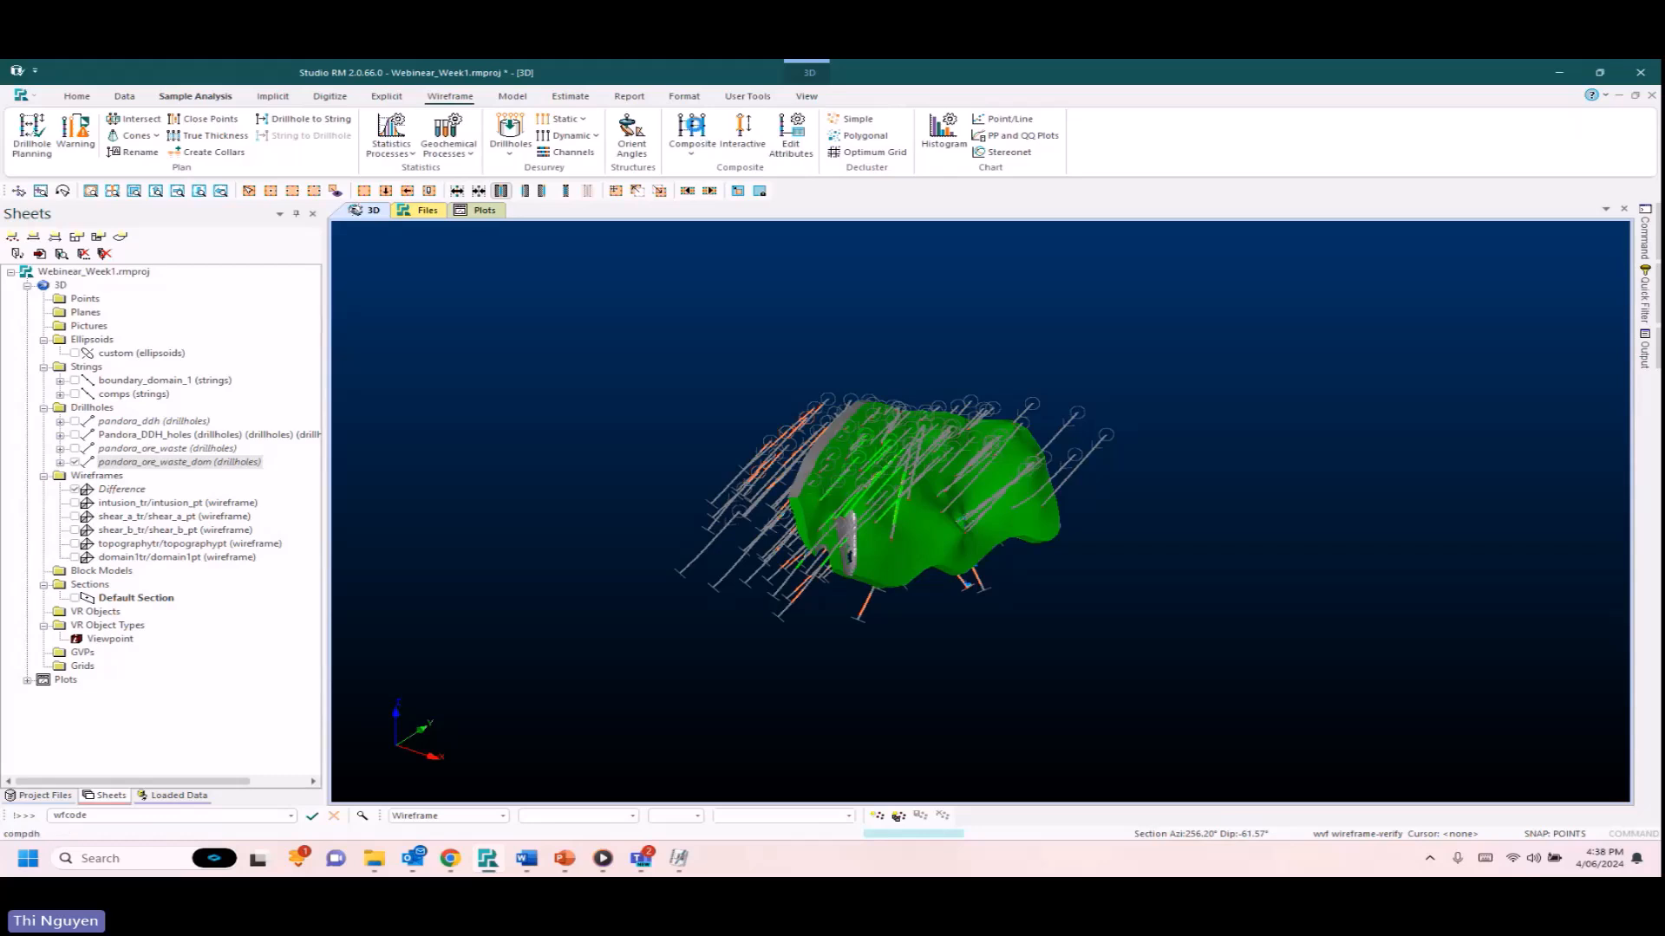
left_click(691, 130)
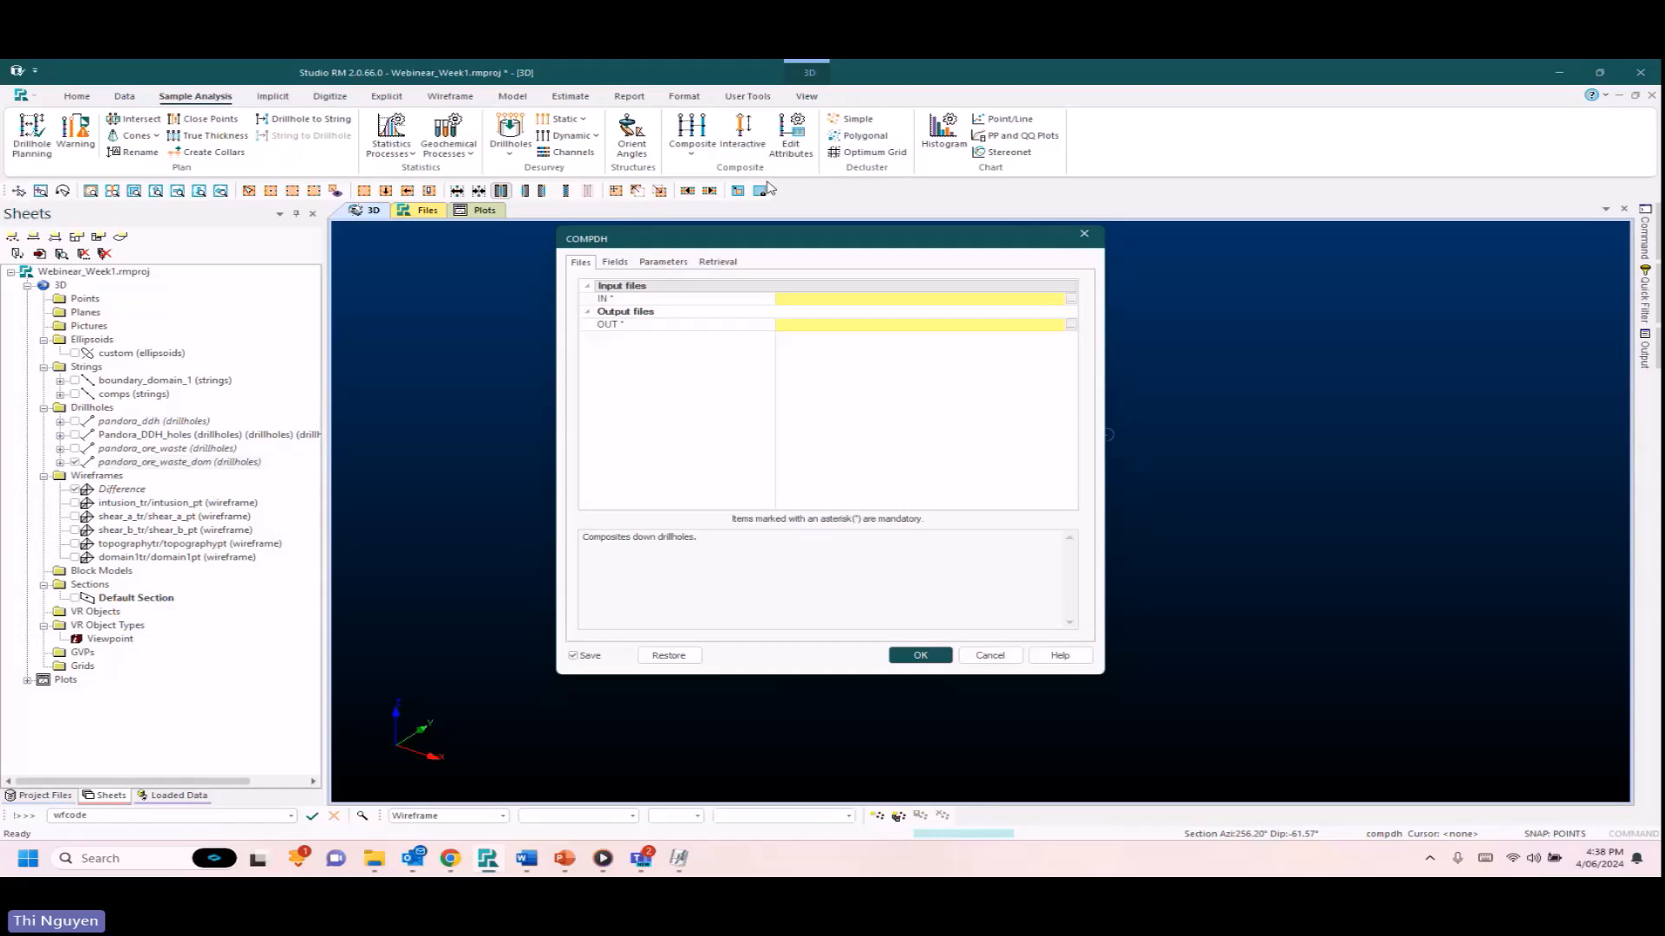
left_click(694, 656)
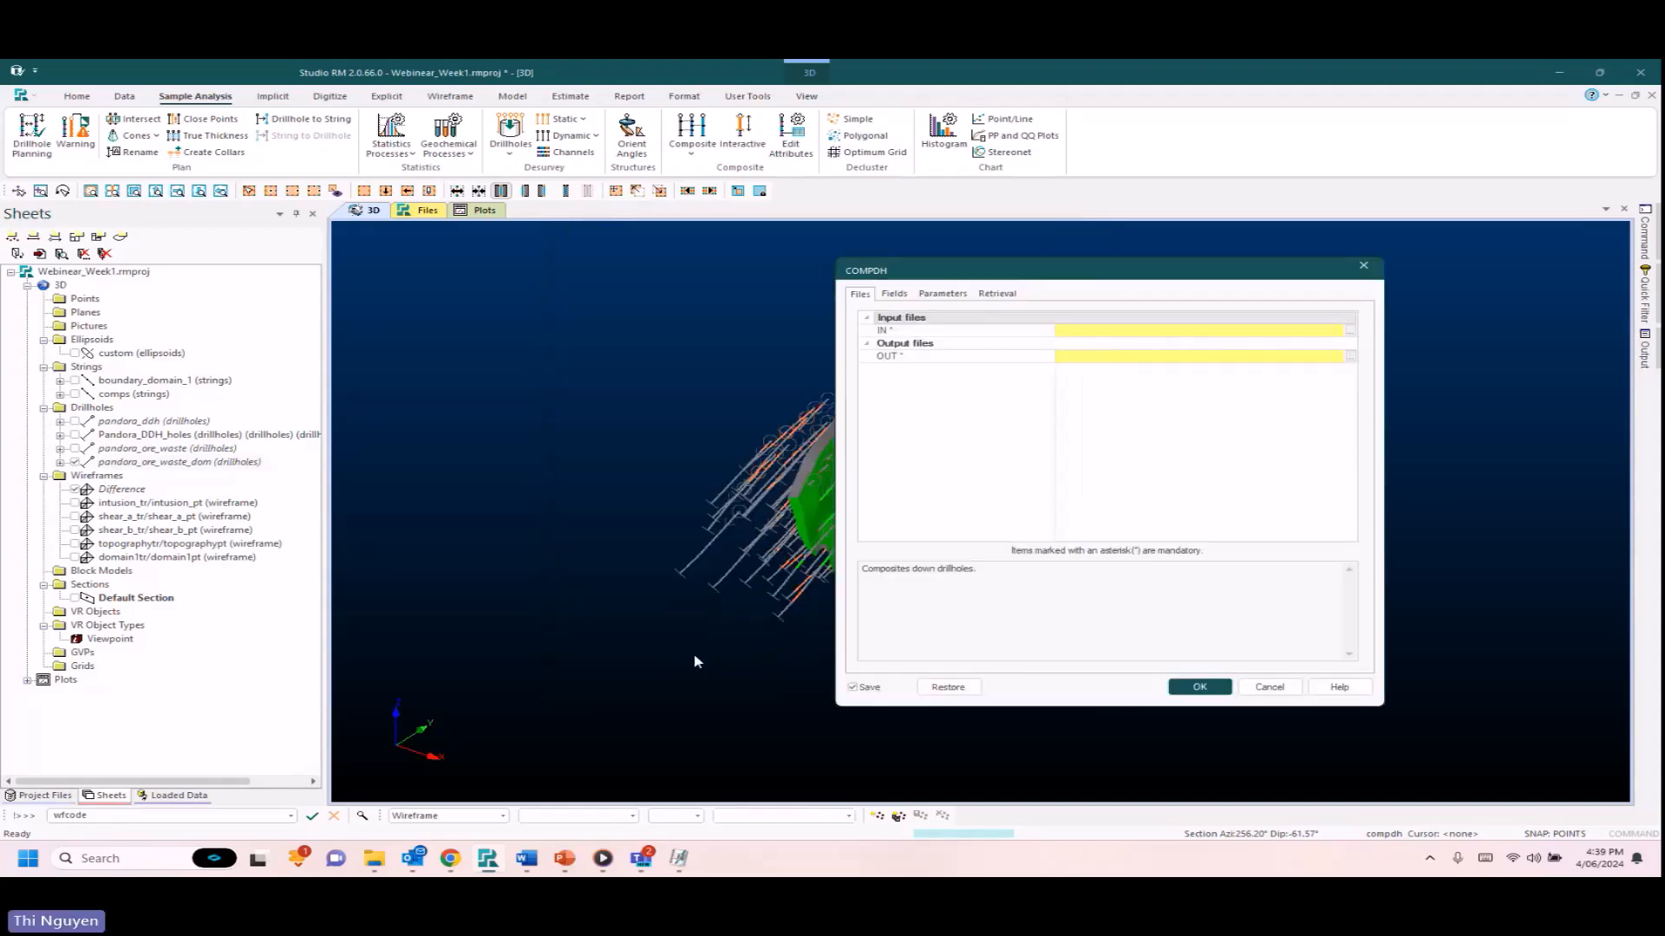
left_click(948, 687)
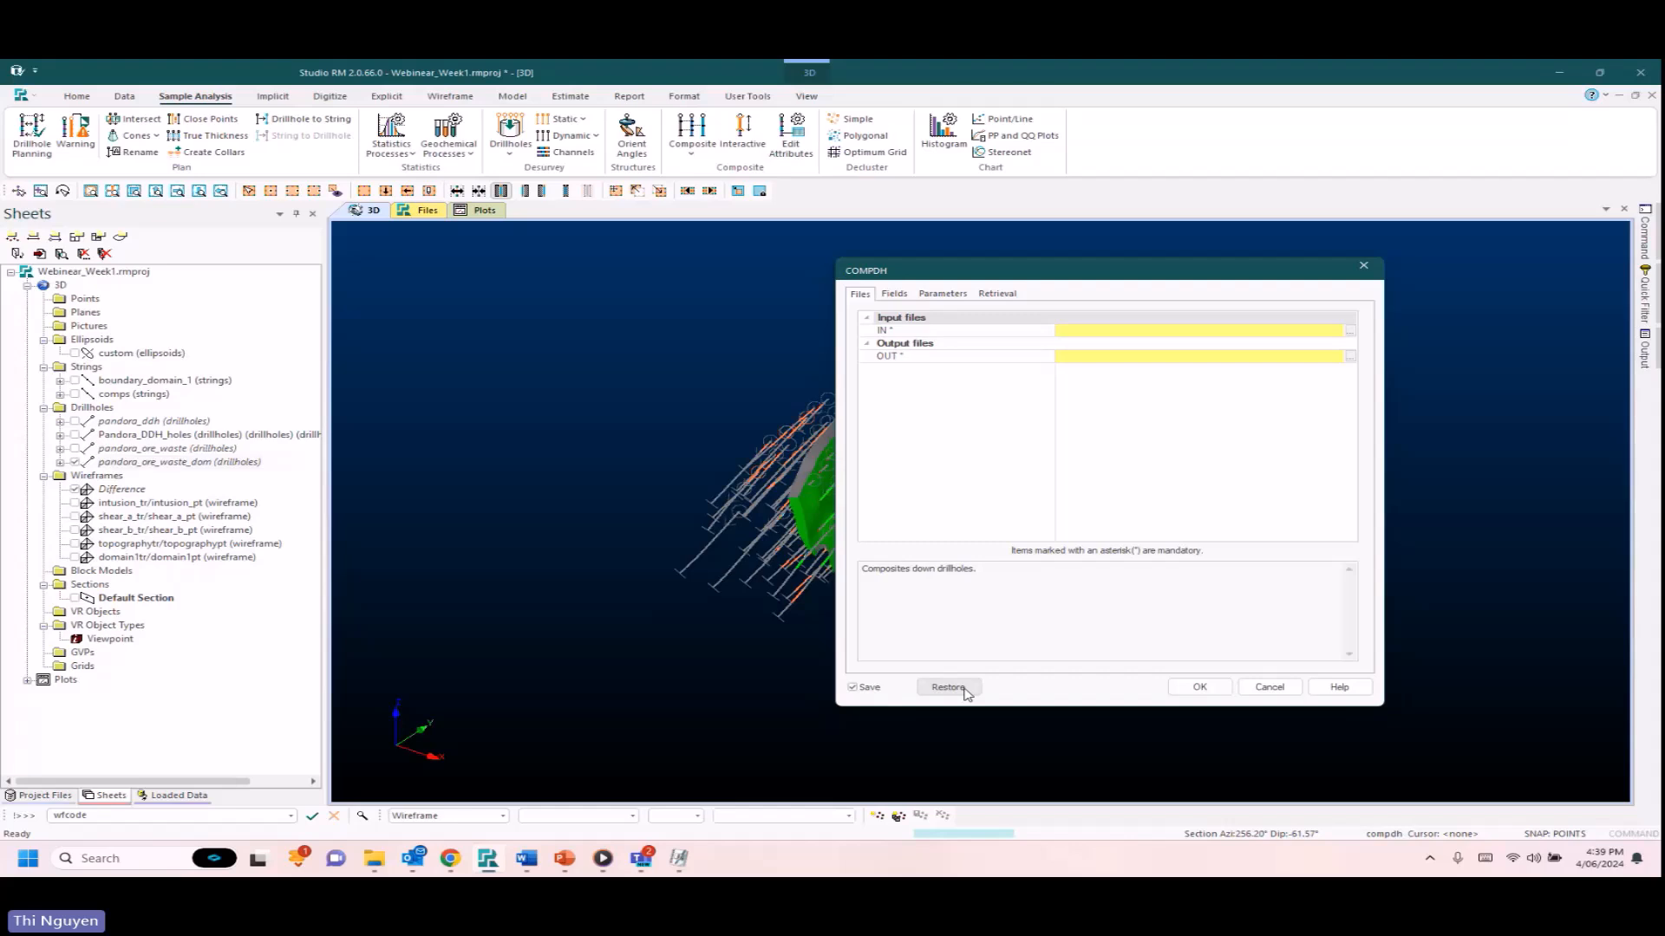
left_click(894, 294)
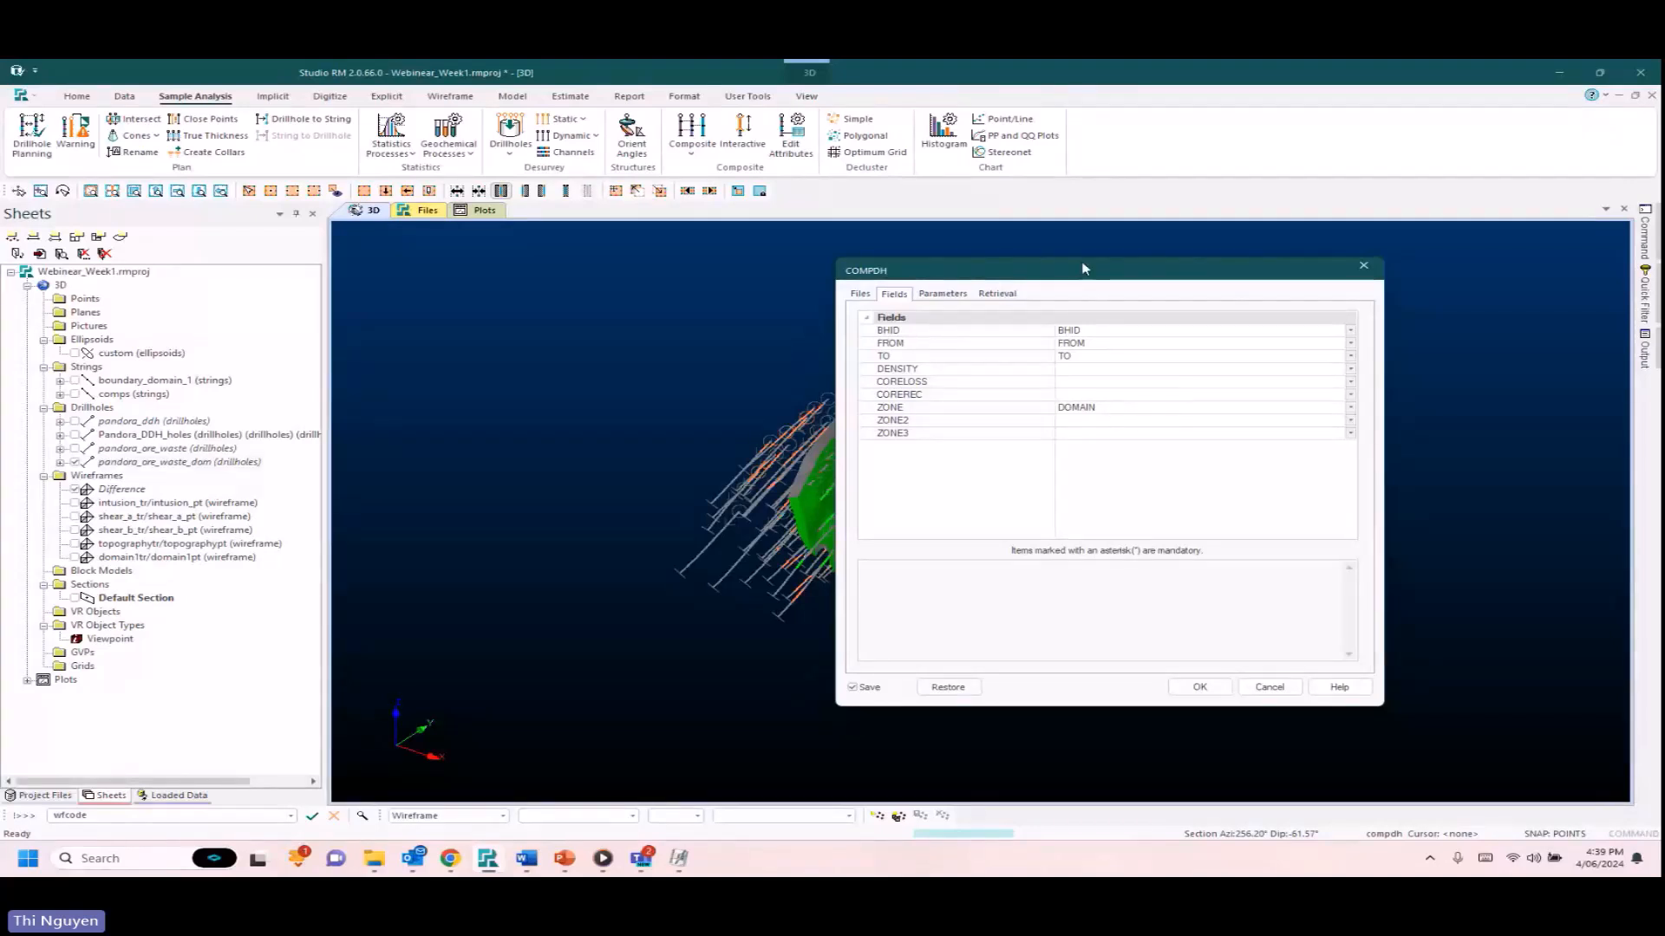
left_click_drag(1148, 278, 1328, 273)
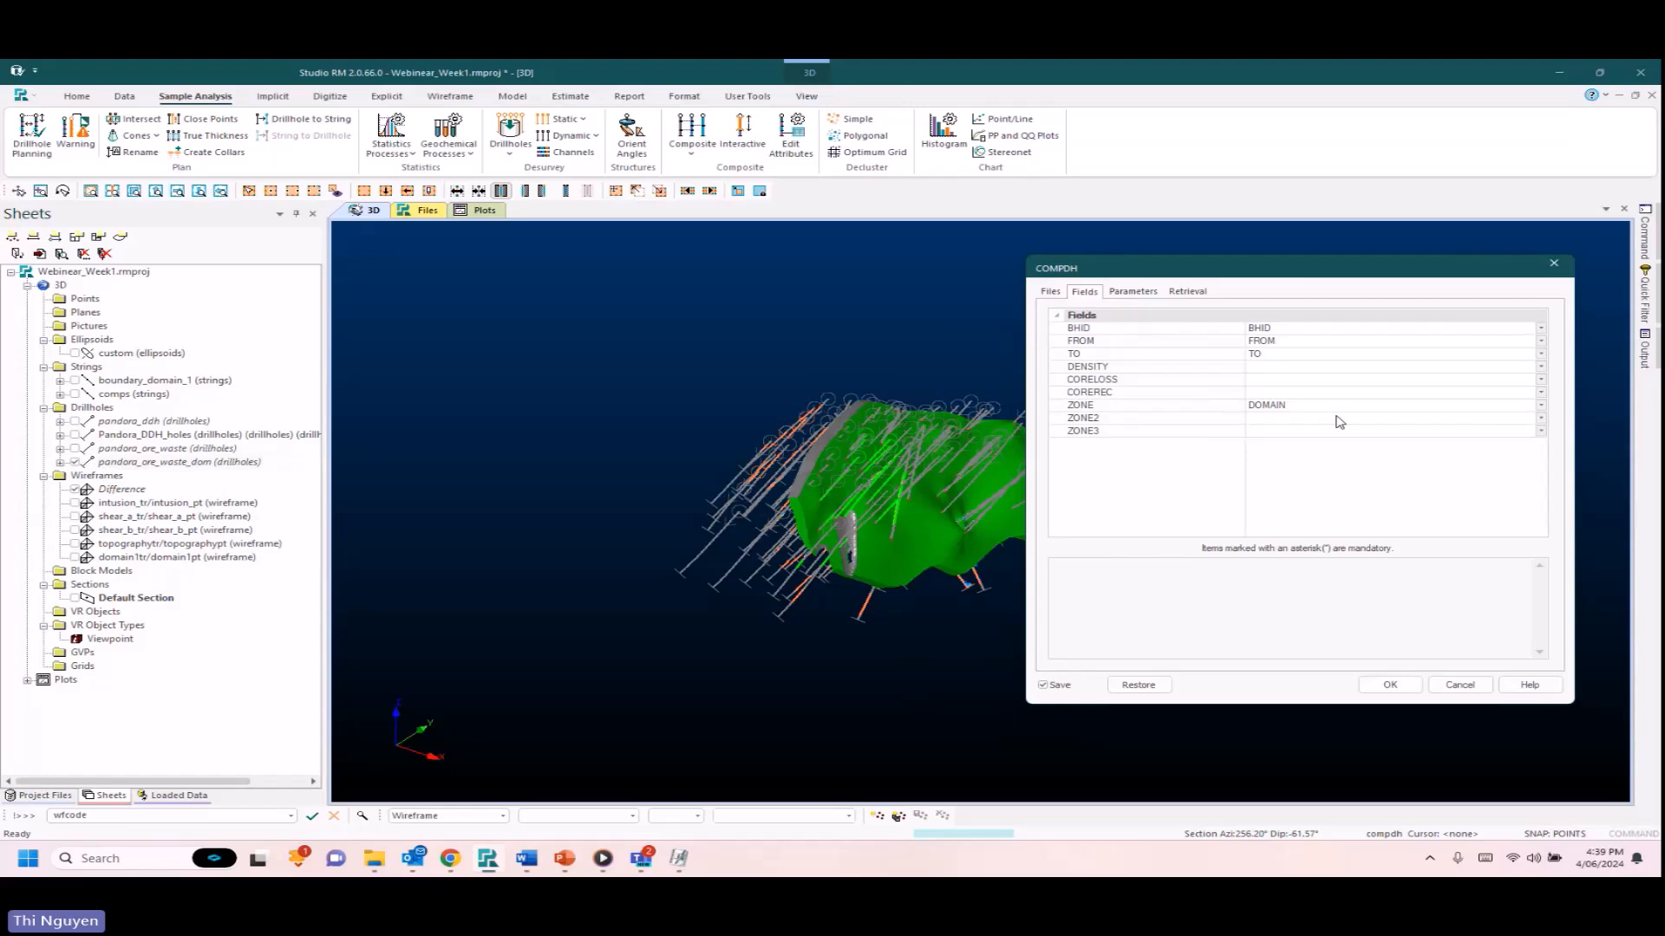
left_click(1131, 293)
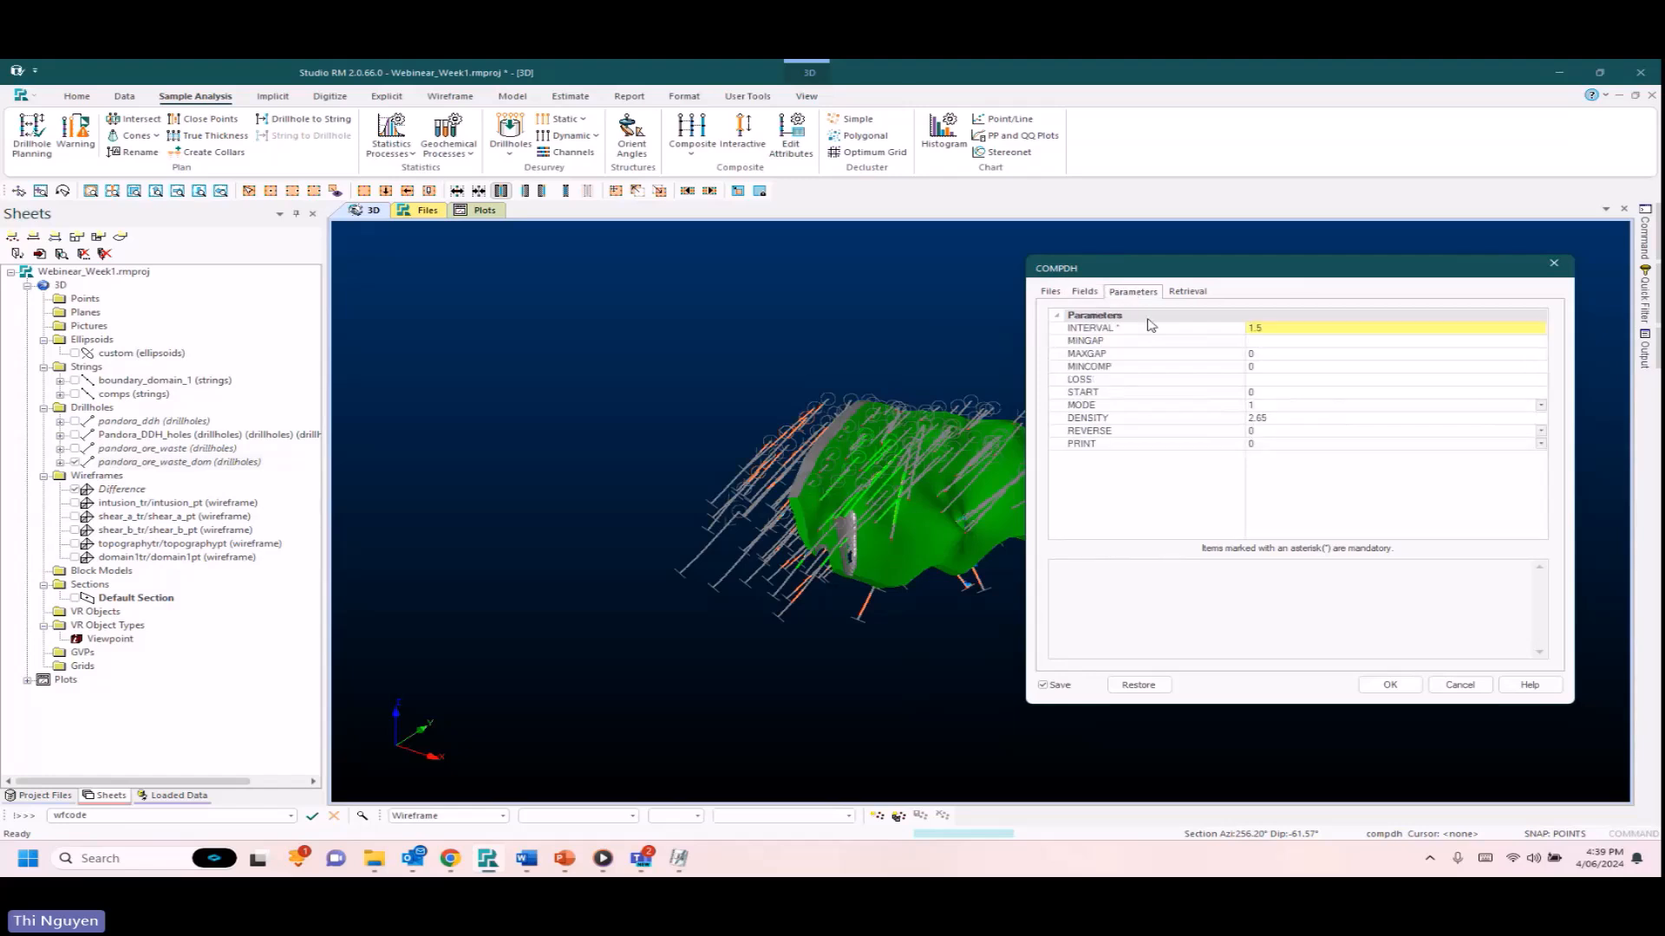
left_click(1297, 327)
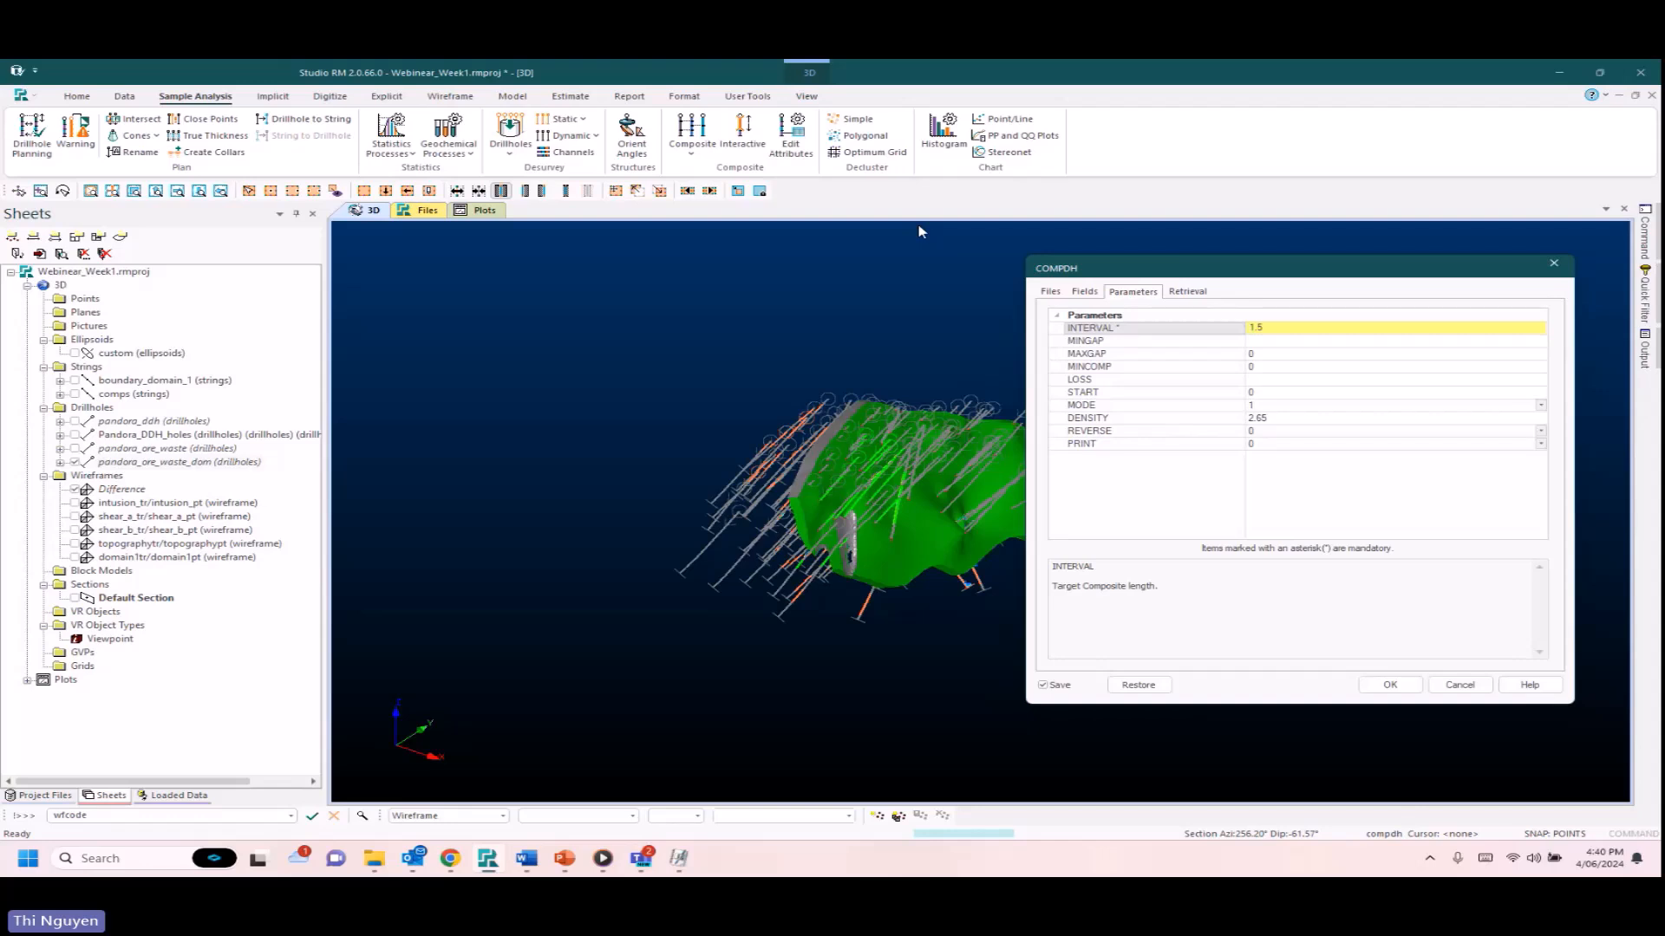
Add the retrieval criterion DOMAIN>0 and run the compositing, replacing the existing comps file.
left_click(1188, 291)
left_click(1480, 321)
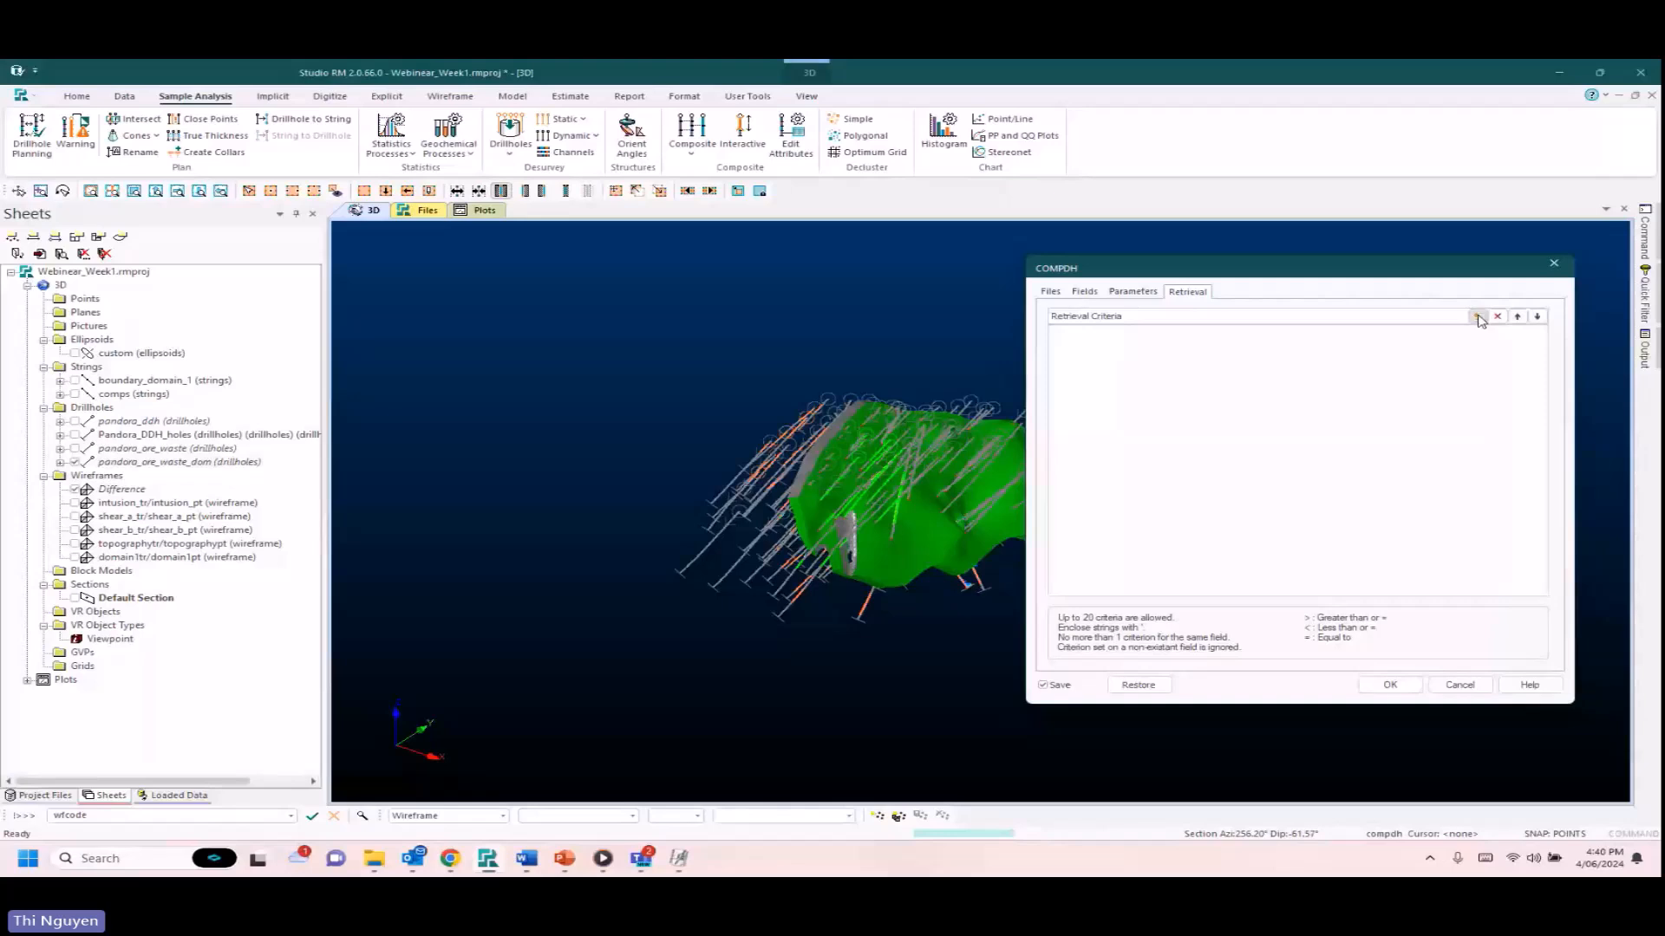
type("DO")
key("BackSpace")
key("BackSpace")
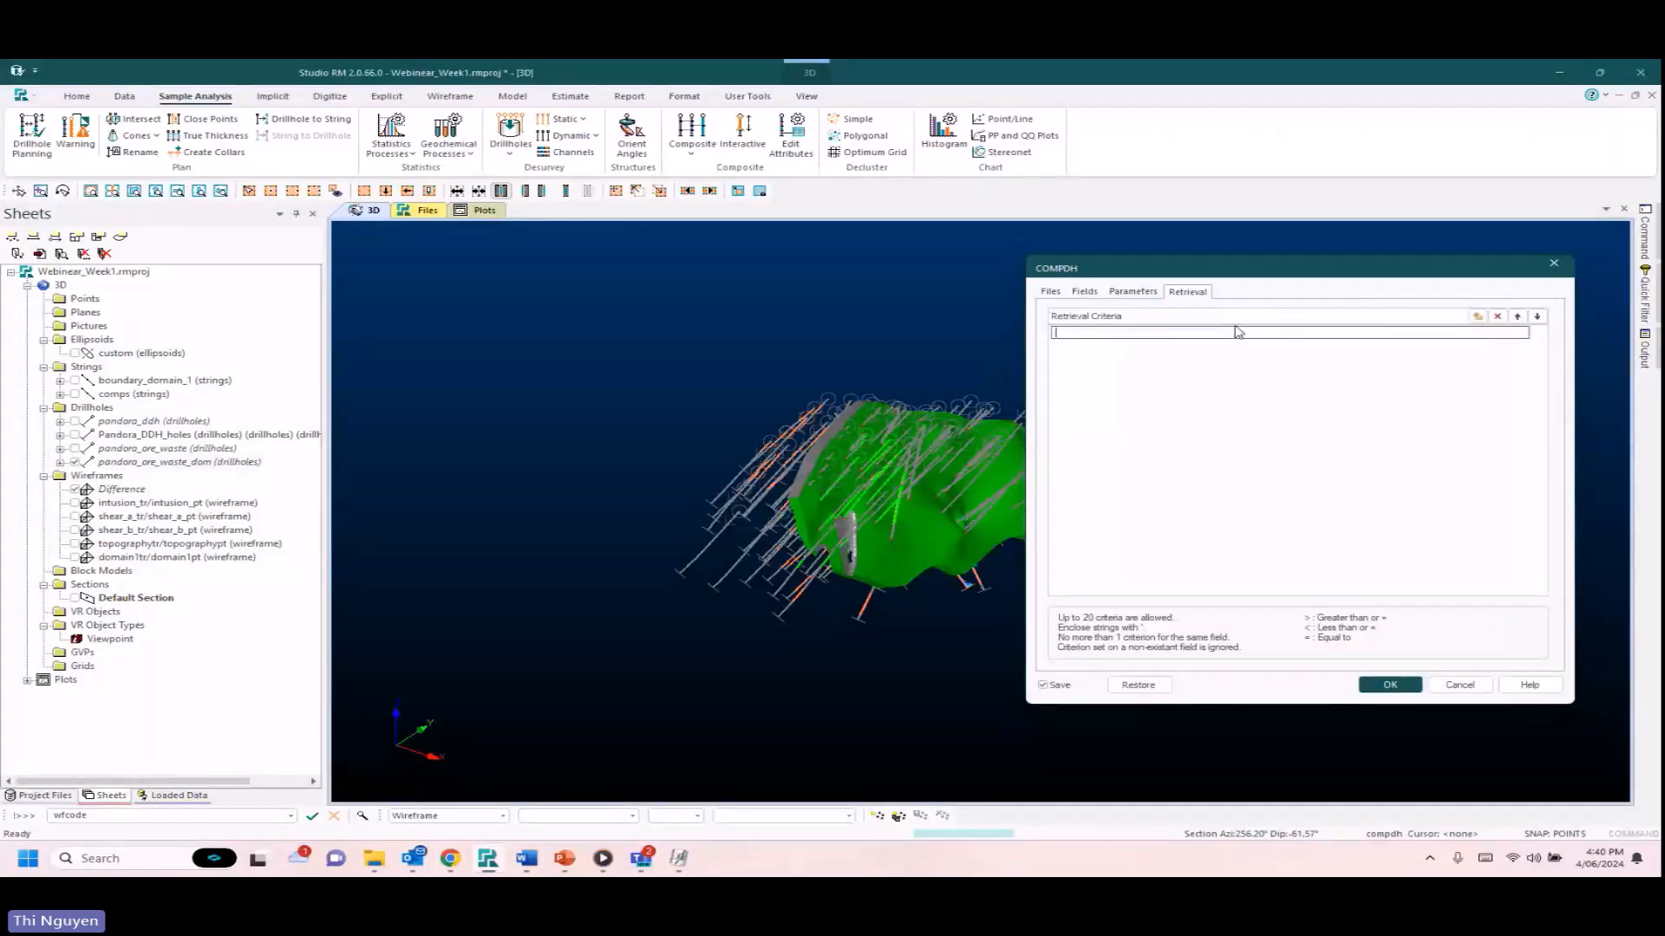
type("DOMAIN>0")
left_click(1391, 685)
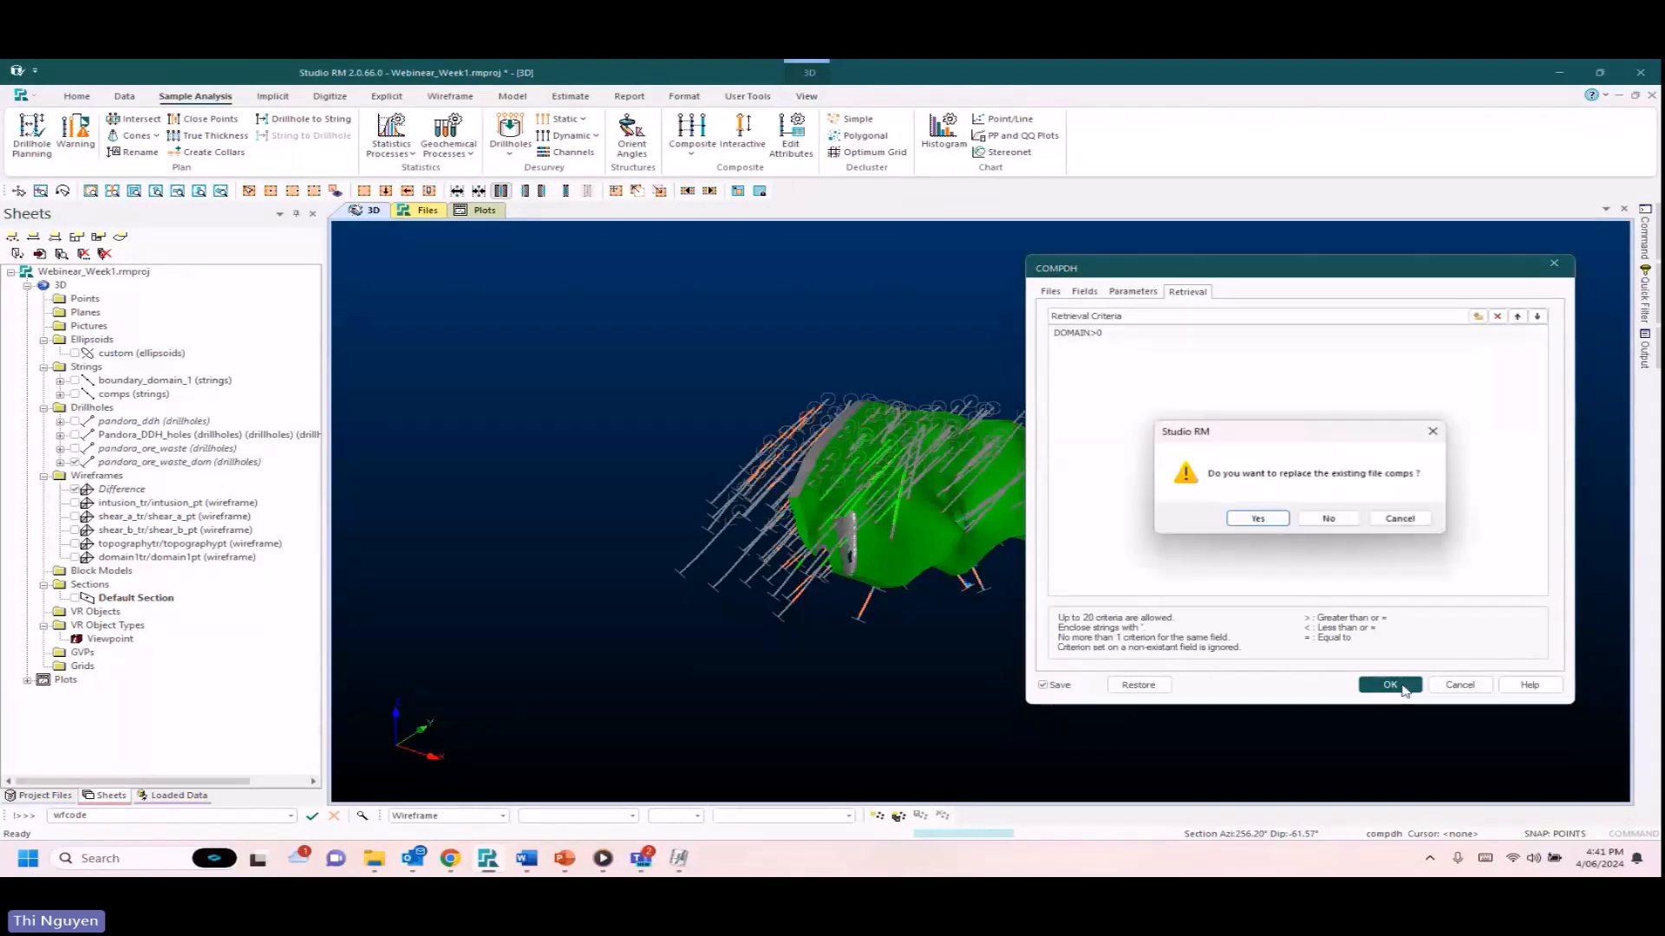
left_click(1269, 520)
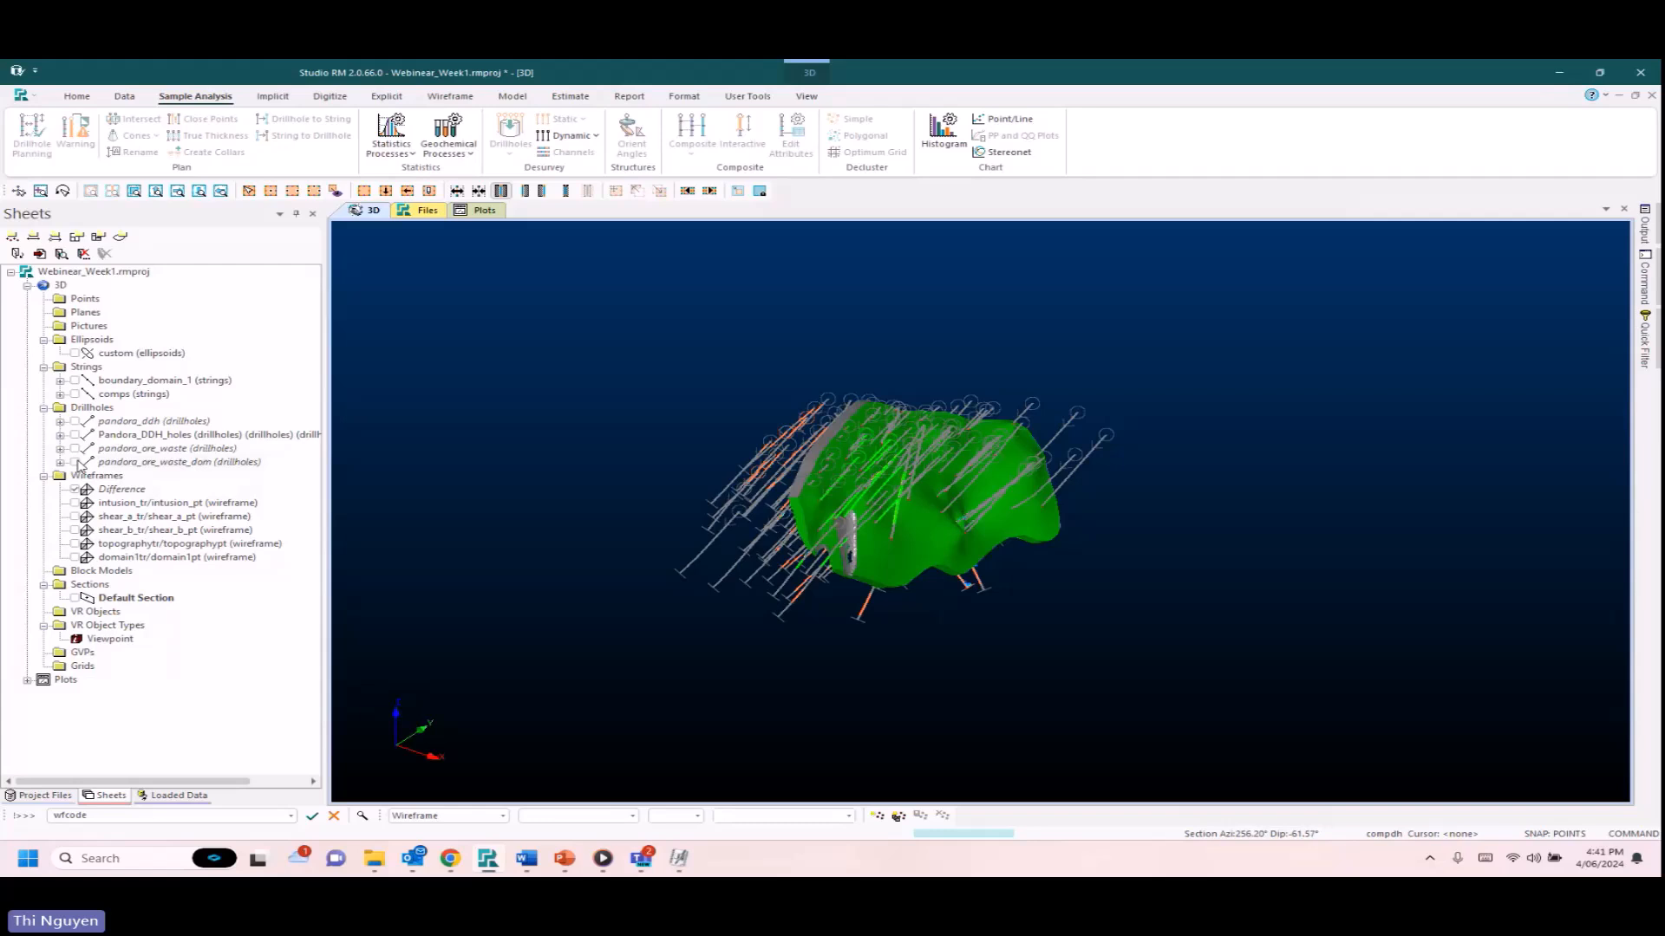
Hide the pandora_ore_waste_dom drillholes and the Difference wireframe in the 3D view.
left_click(75, 462)
left_click(76, 462)
left_click(76, 490)
Open the comps drillhole file in the table editor, review the composite lengths by domain, and close it.
left_click(52, 795)
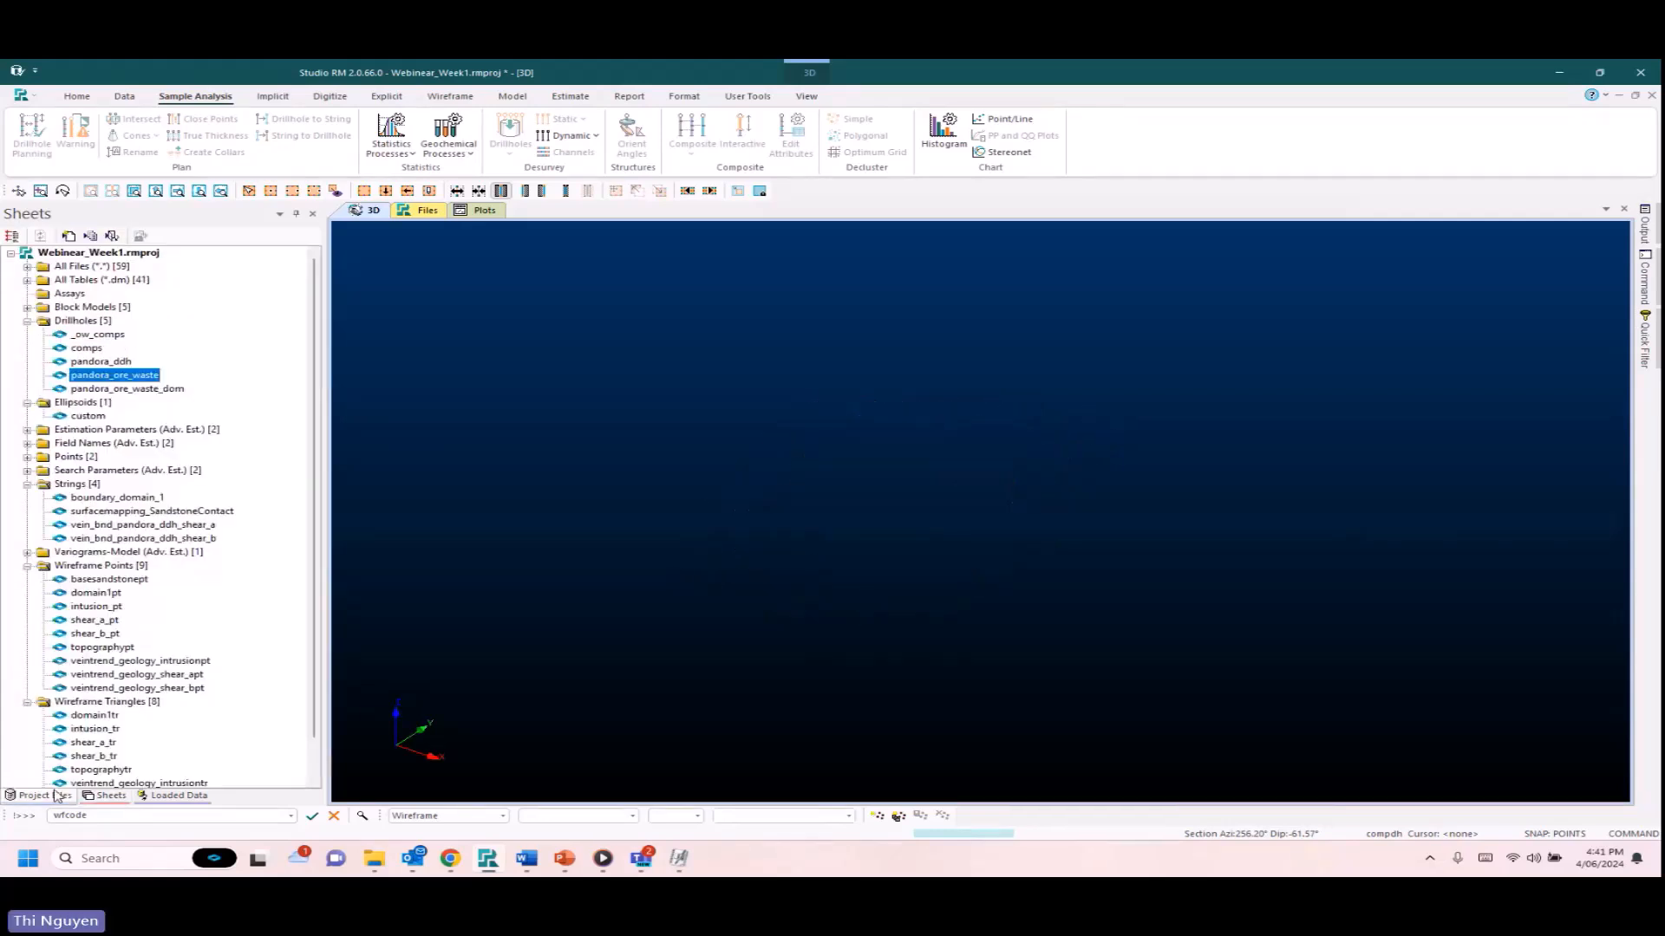
left_click(87, 347)
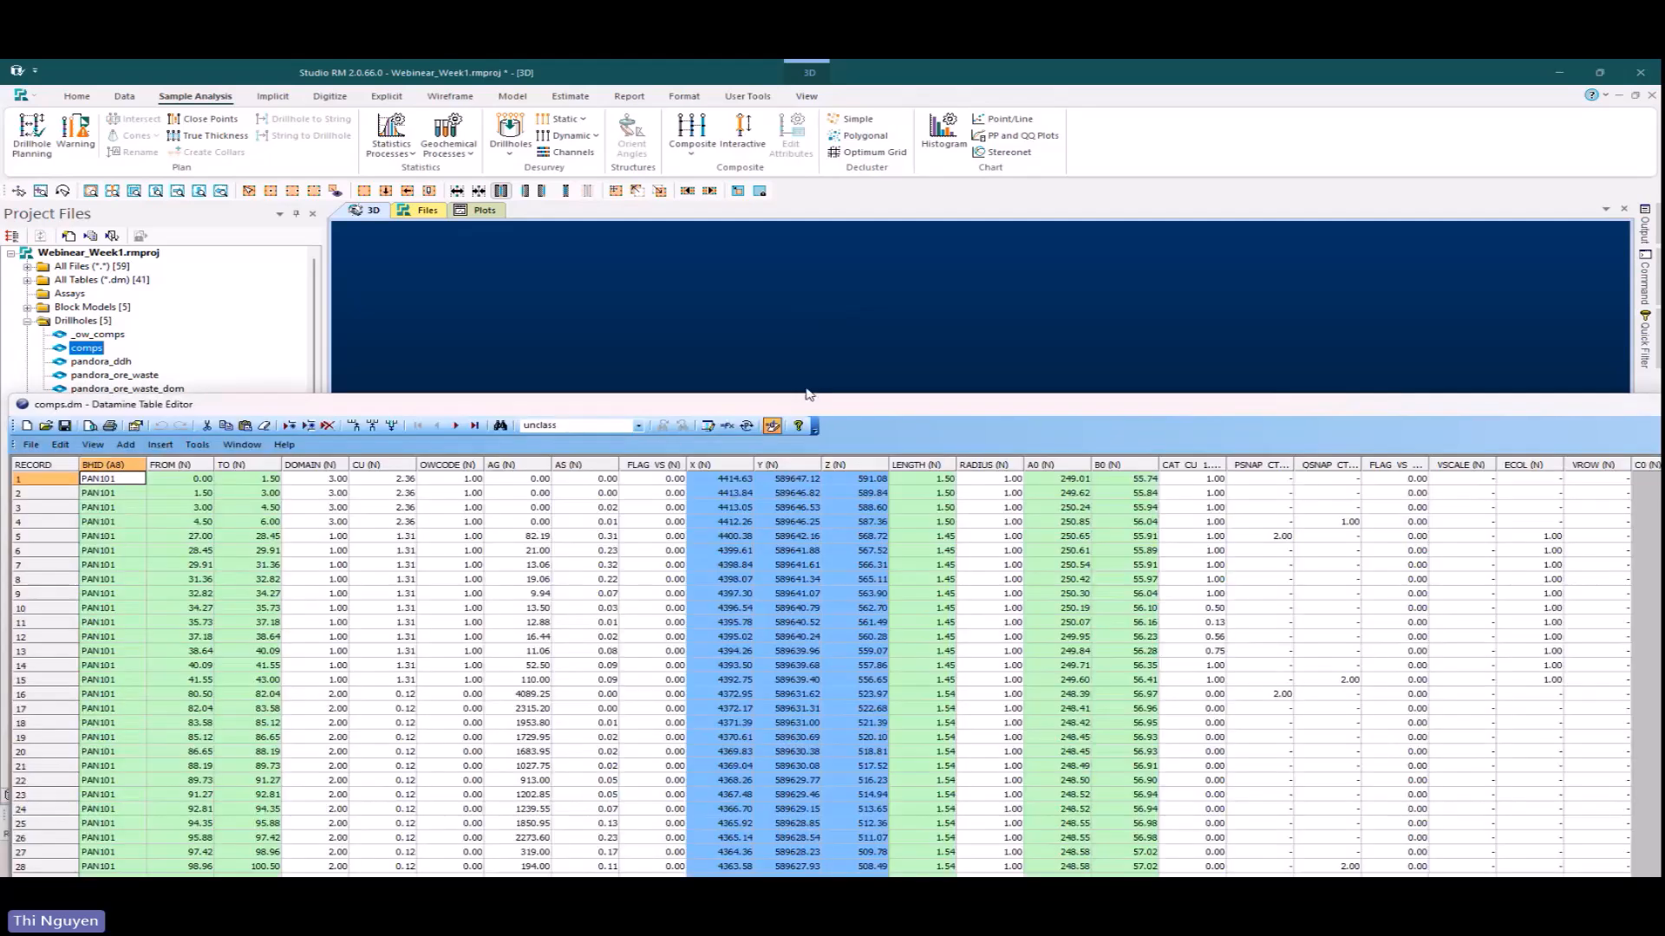
left_click_drag(808, 400, 839, 172)
scroll(989, 535, "down", 6)
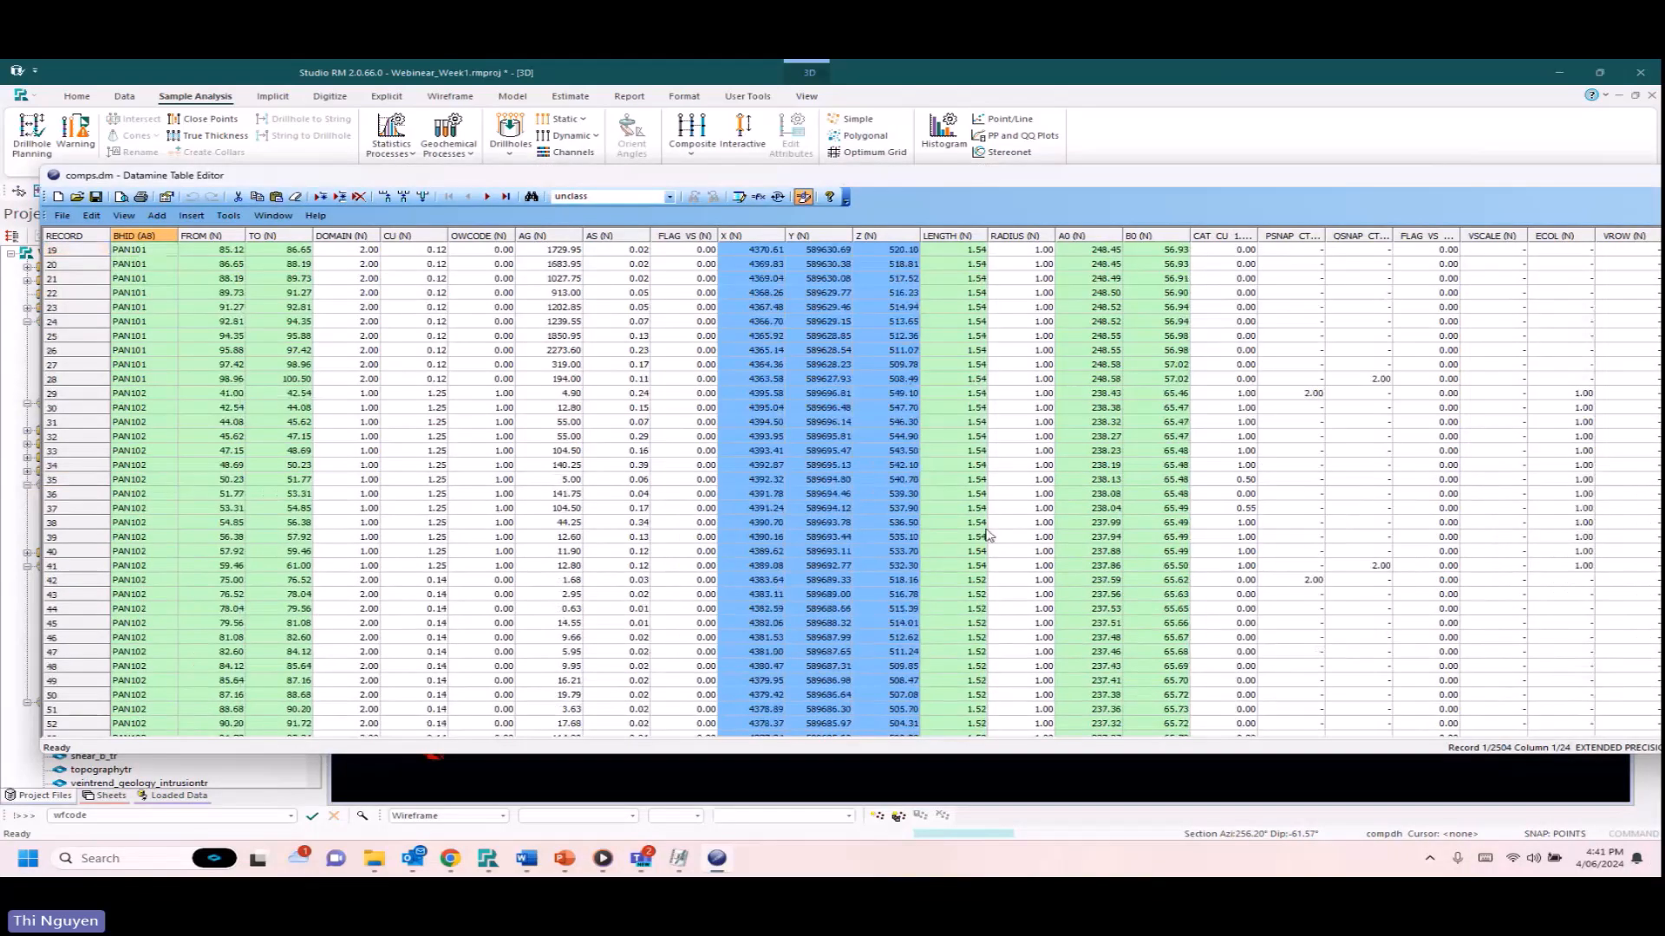
scroll(988, 536, "down", 20)
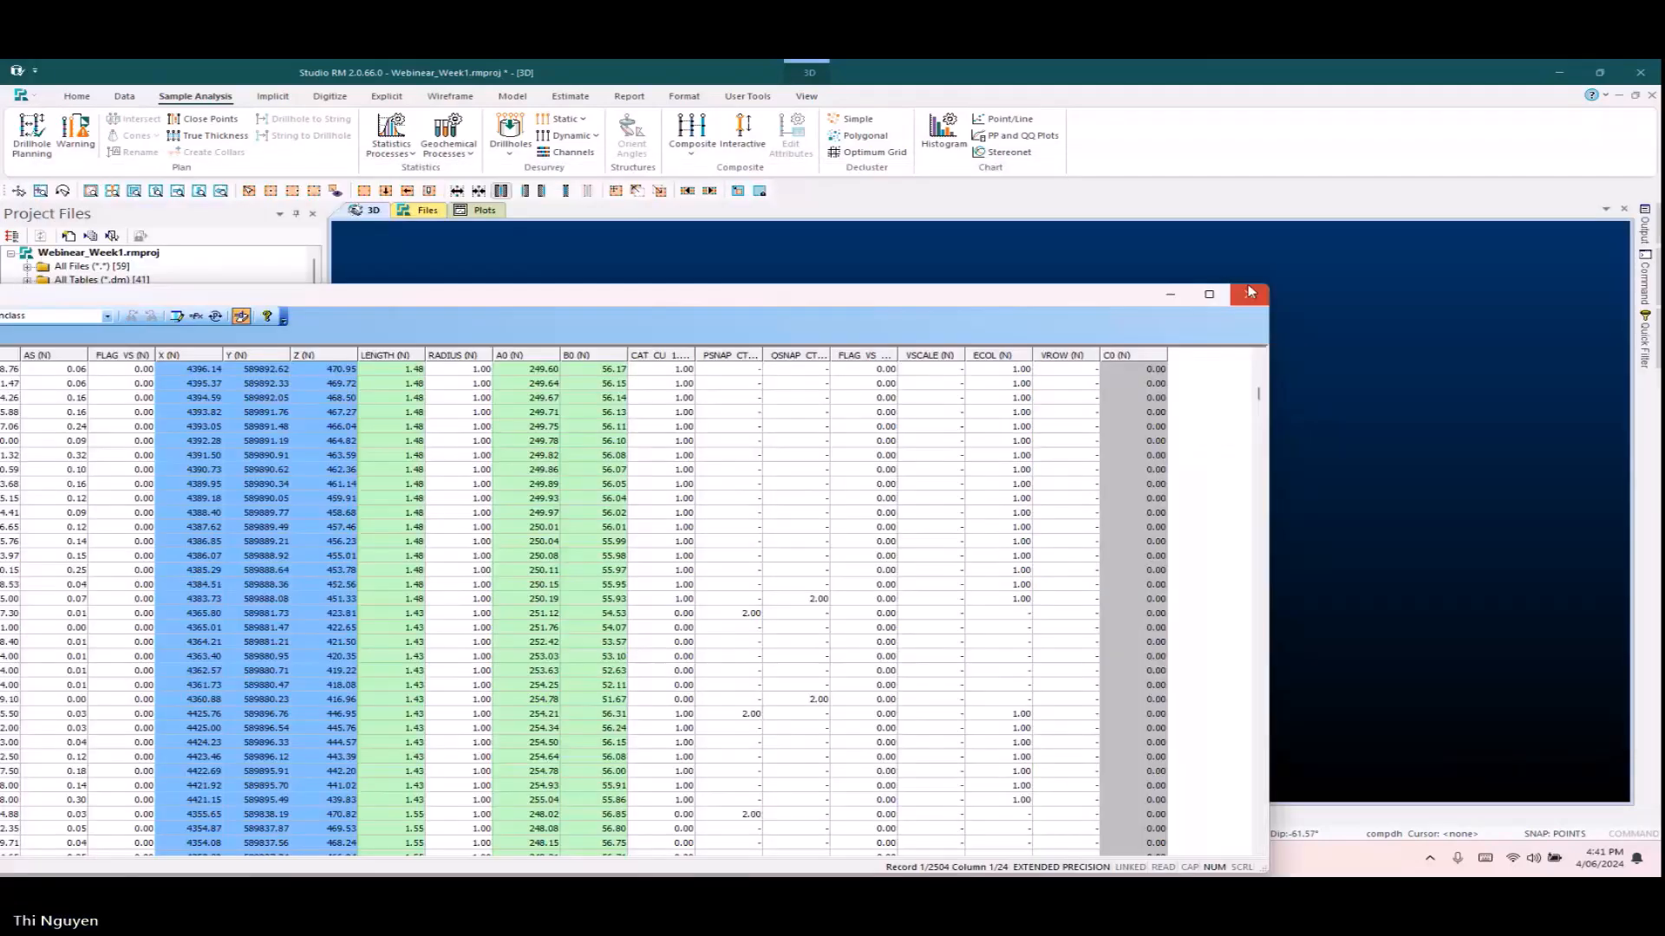
left_click(1248, 289)
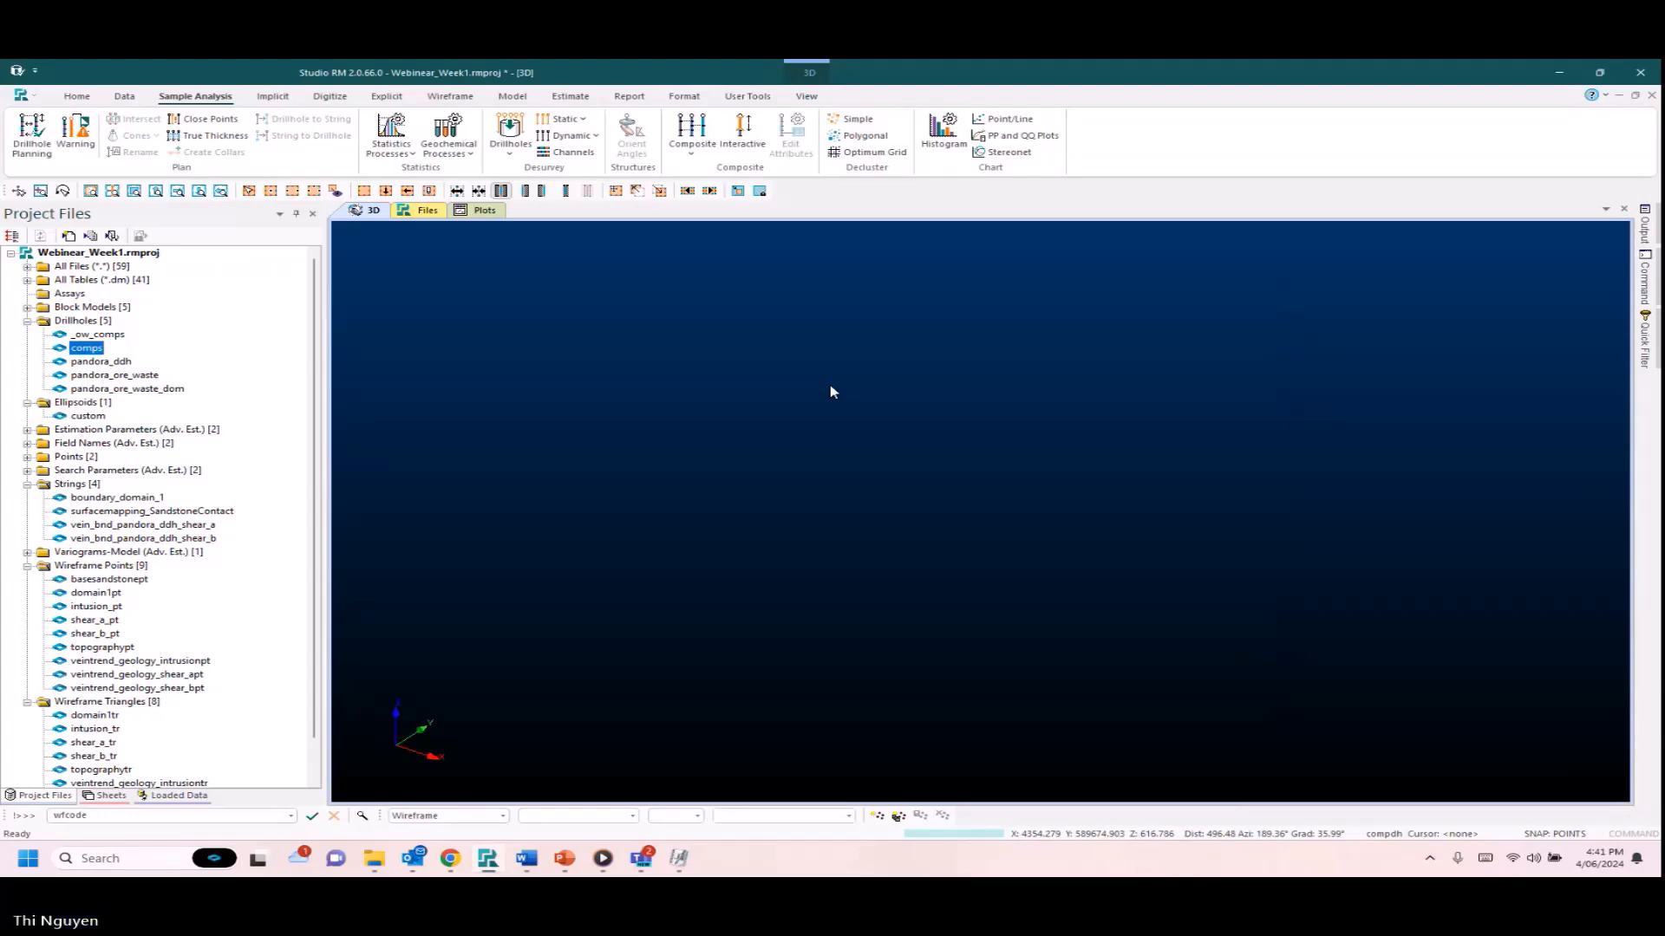
Load the comps drillholes file into the 3D view and inspect the composites from another angle.
left_click(95, 361)
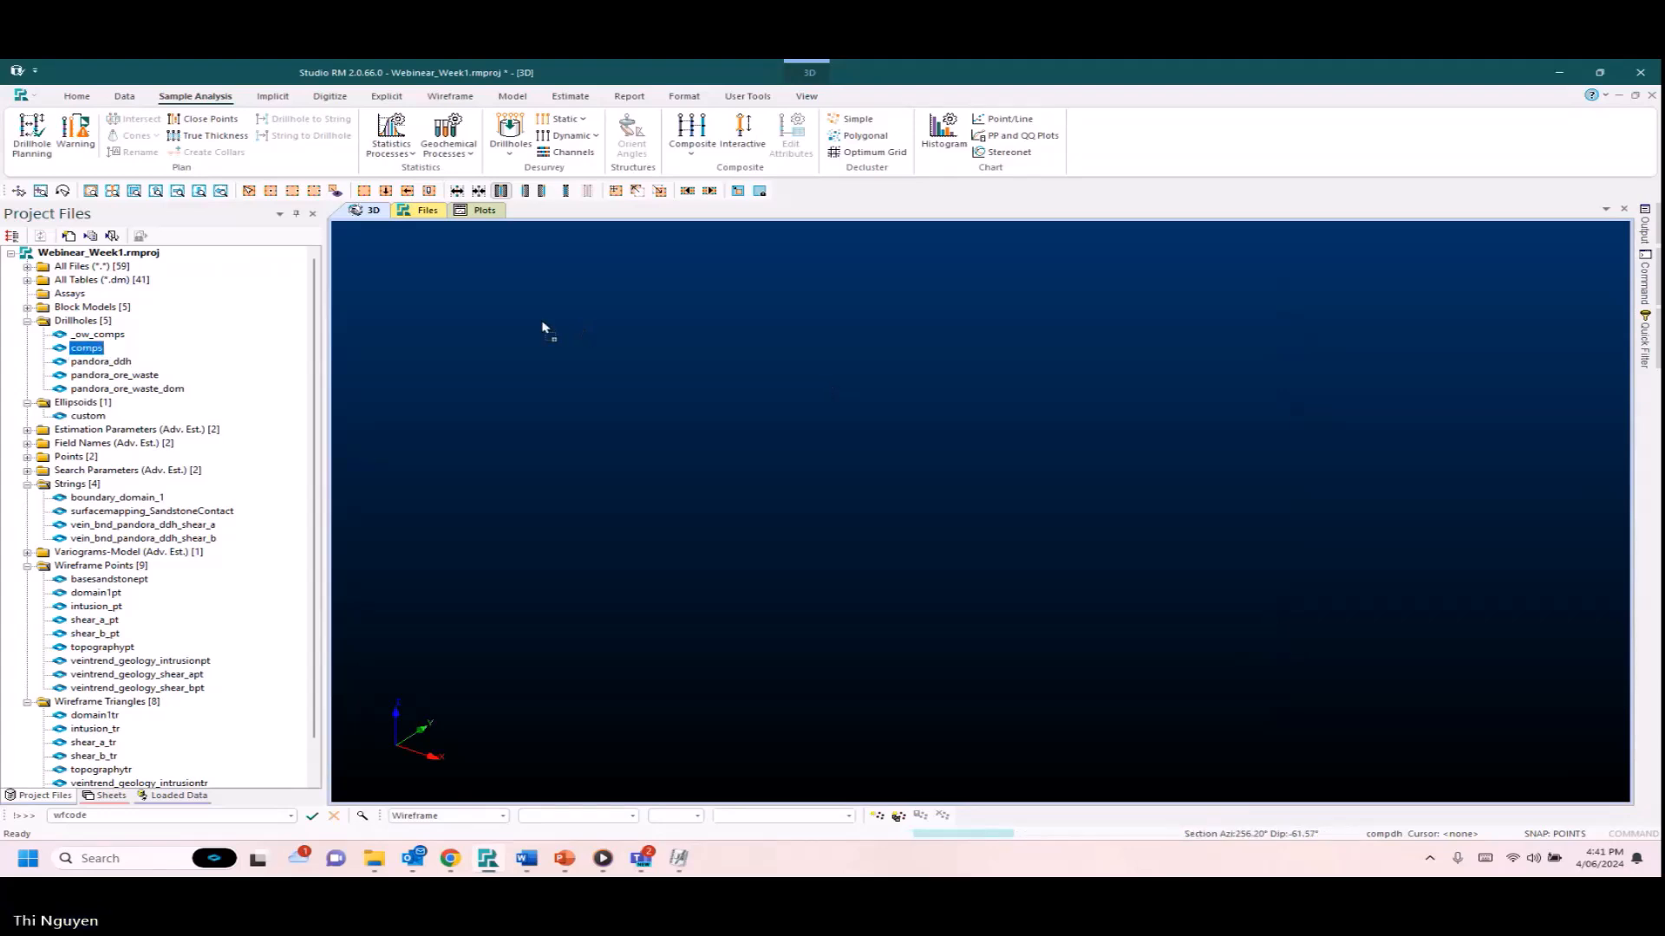
left_click(63, 348)
left_click_drag(62, 348, 769, 349)
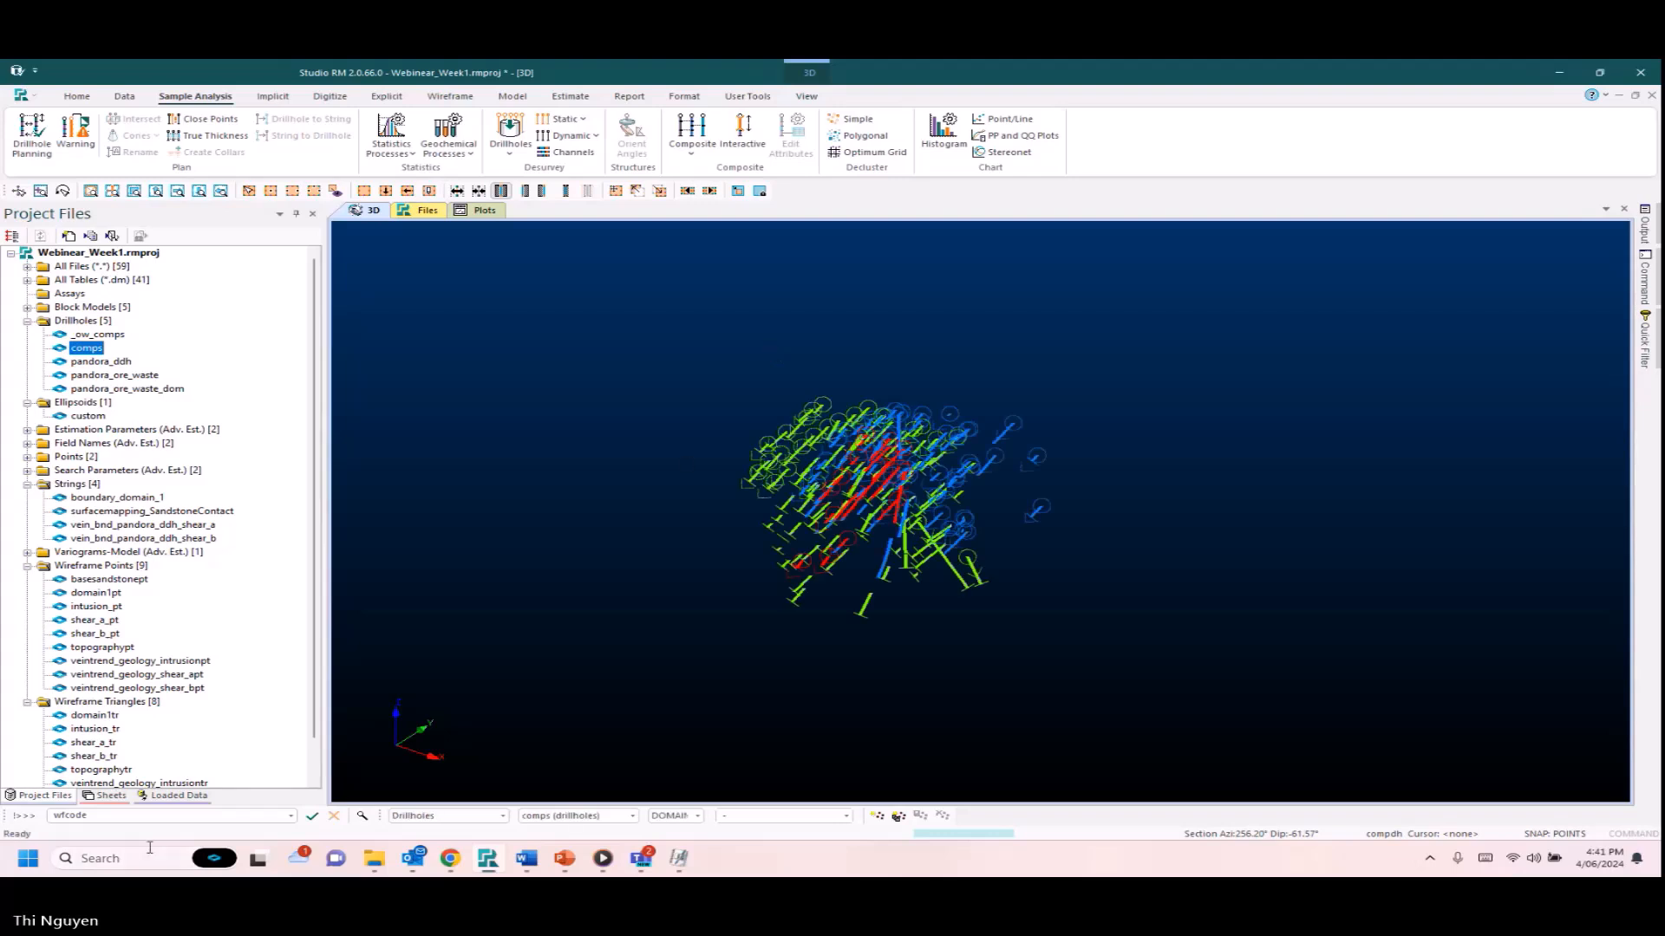
left_click(106, 796)
left_click_drag(1004, 479, 915, 384)
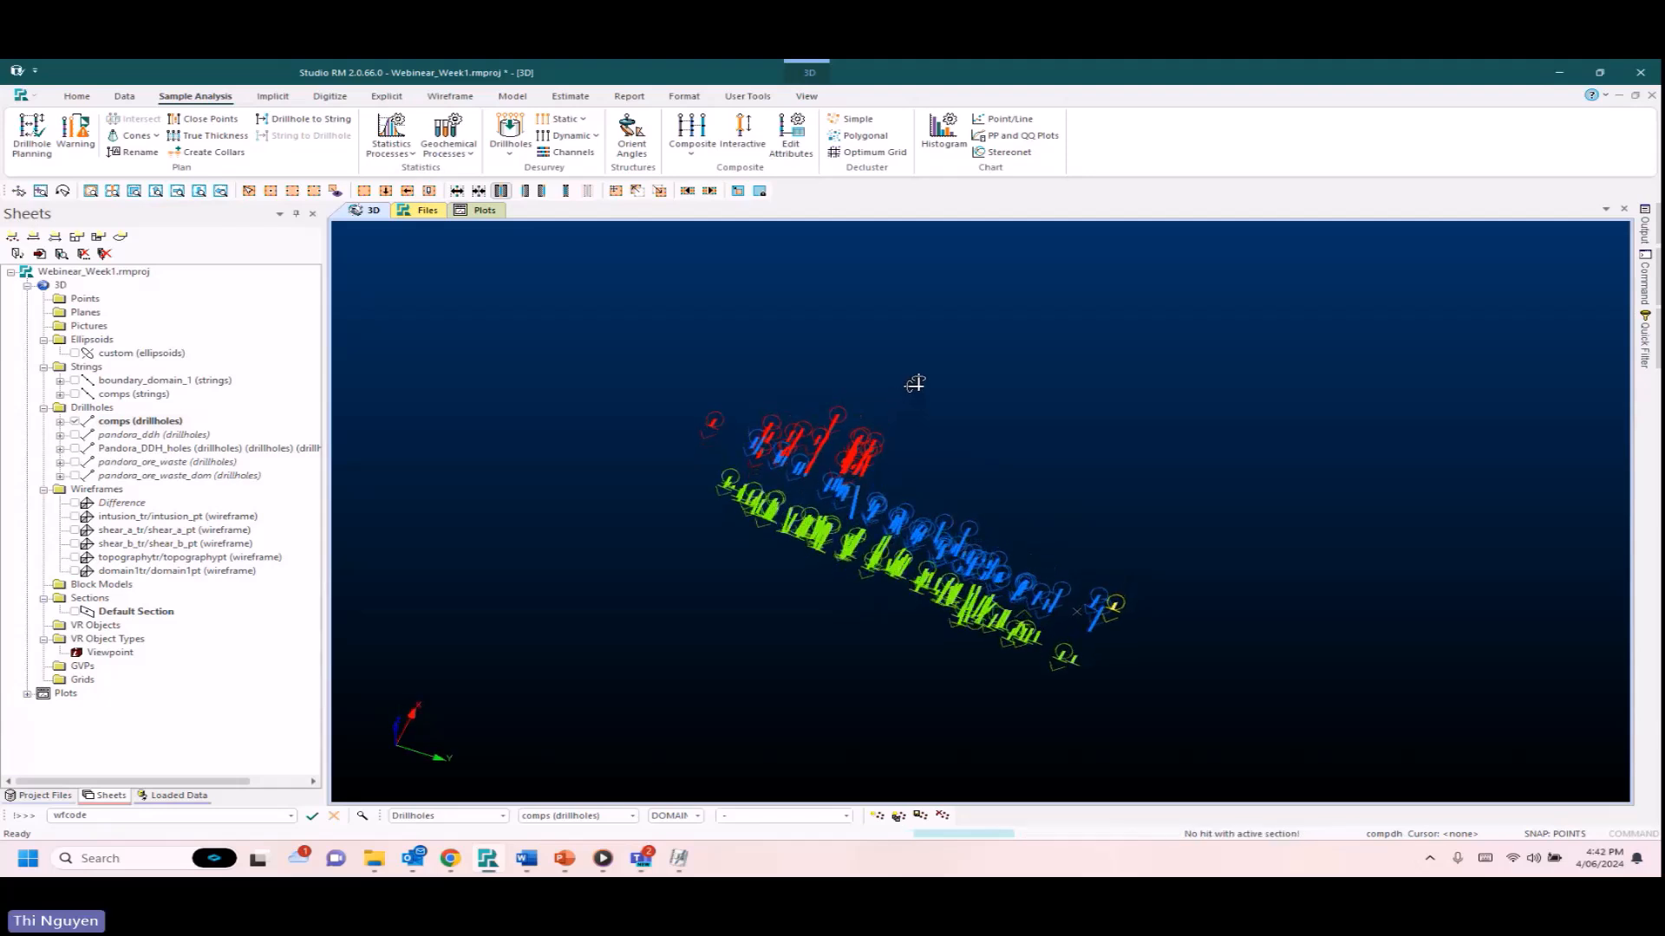